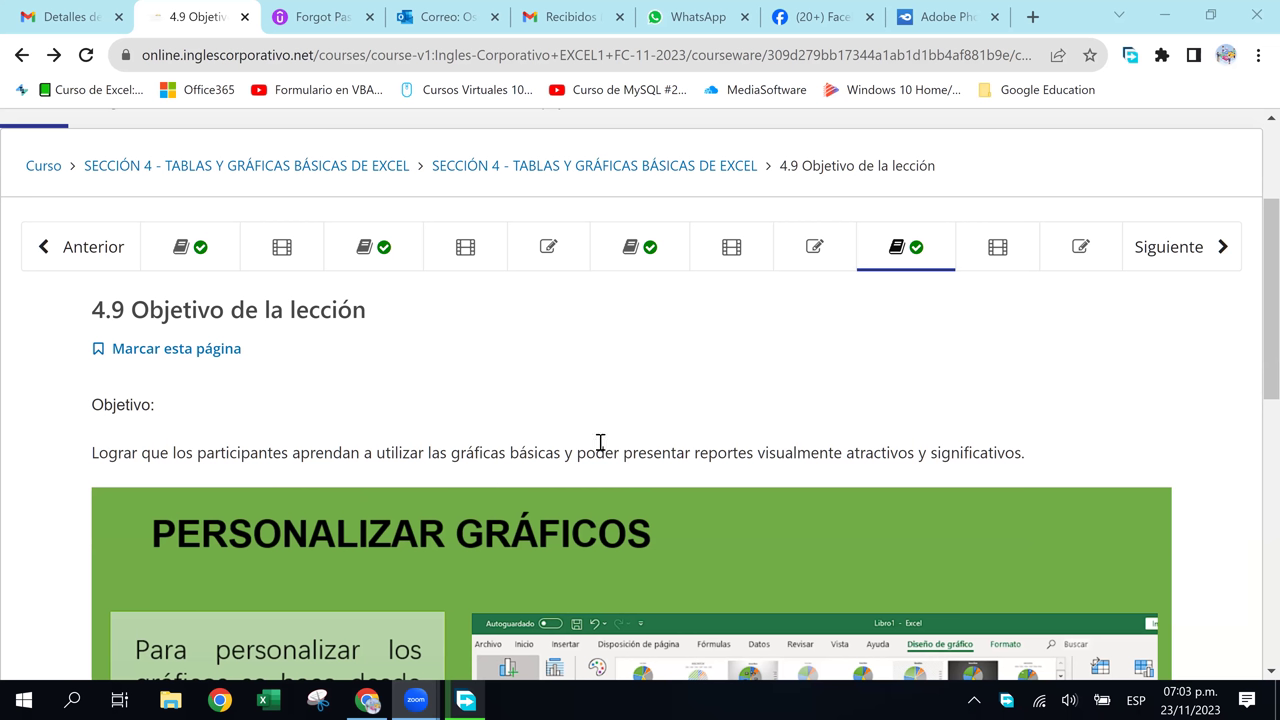
# Scroll through lesson 4.9 to read the Personalizar gráficos slide and its objective
pyautogui.scroll(-2, 420, 515)
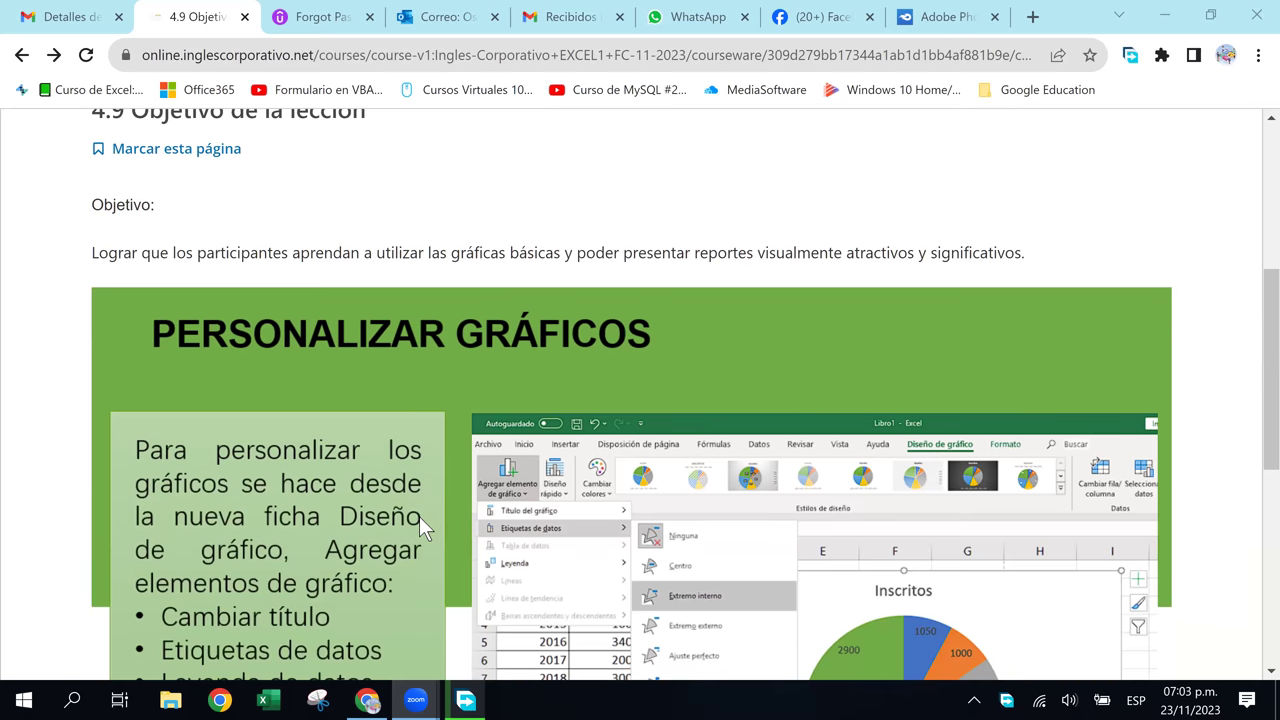
pyautogui.scroll(-1, 424, 516)
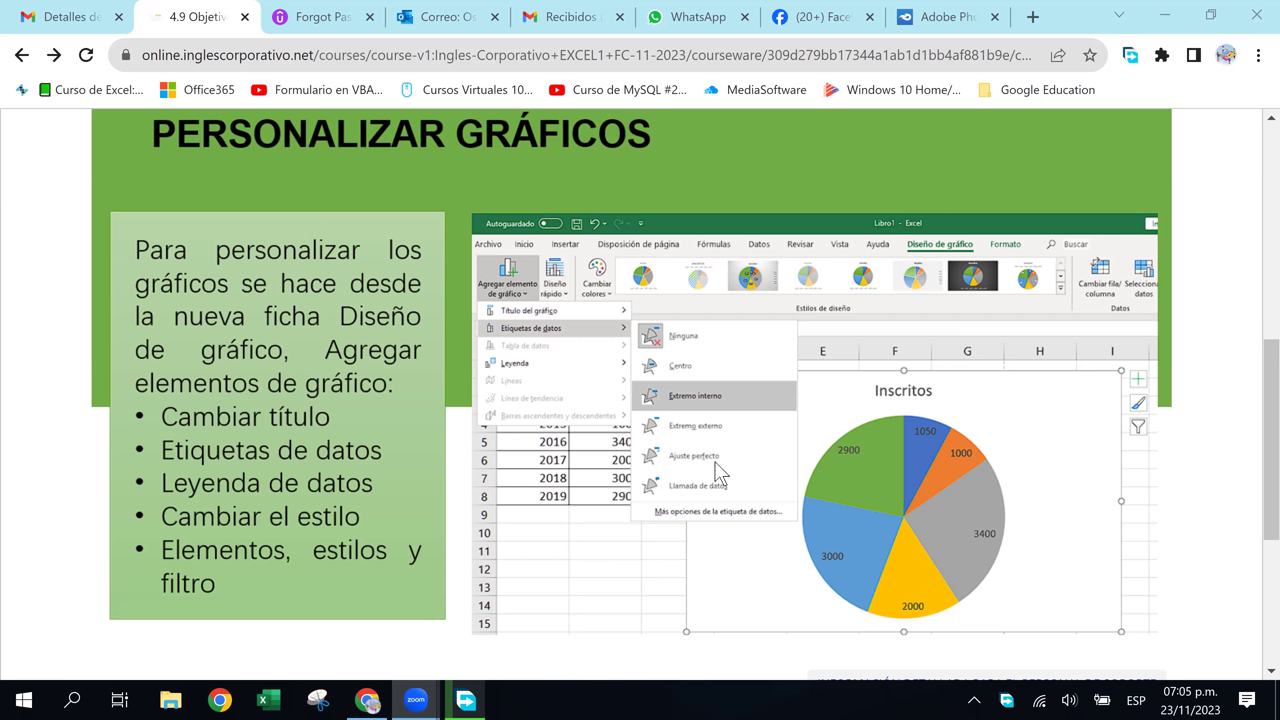
pyautogui.scroll(-4, 763, 493)
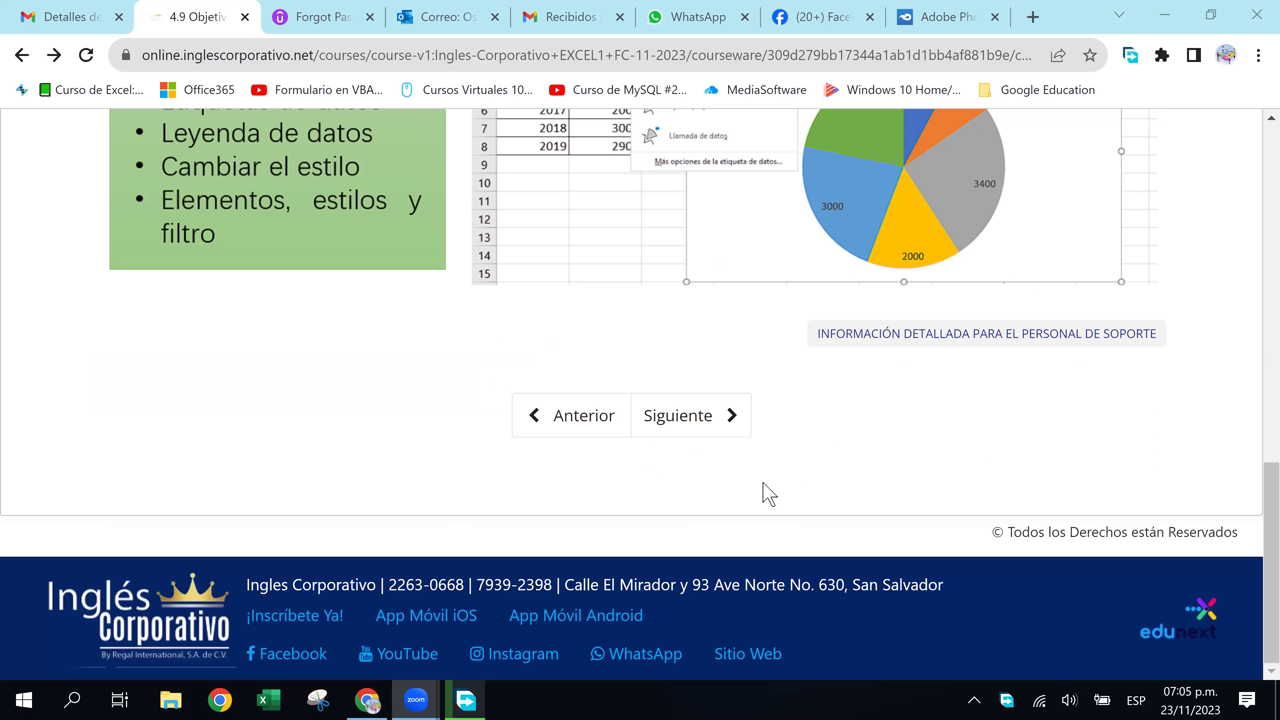
pyautogui.scroll(3, 763, 493)
pyautogui.scroll(2, 763, 493)
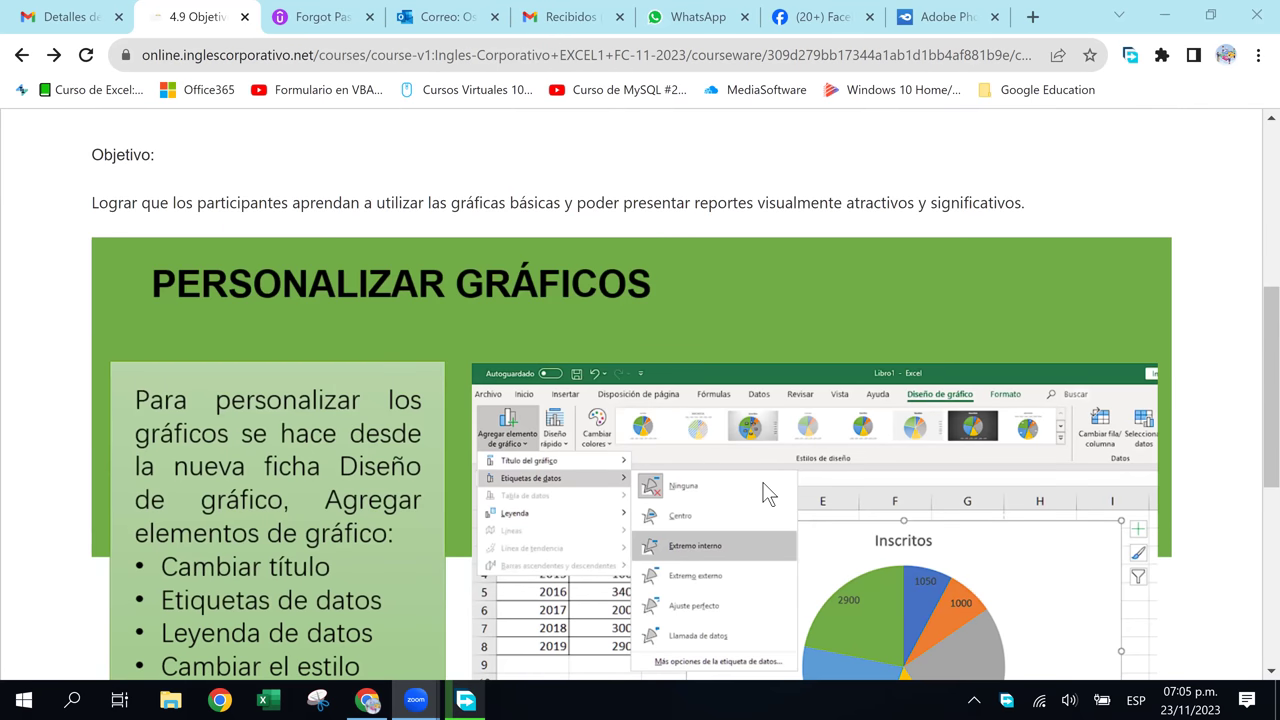
pyautogui.scroll(1, 763, 493)
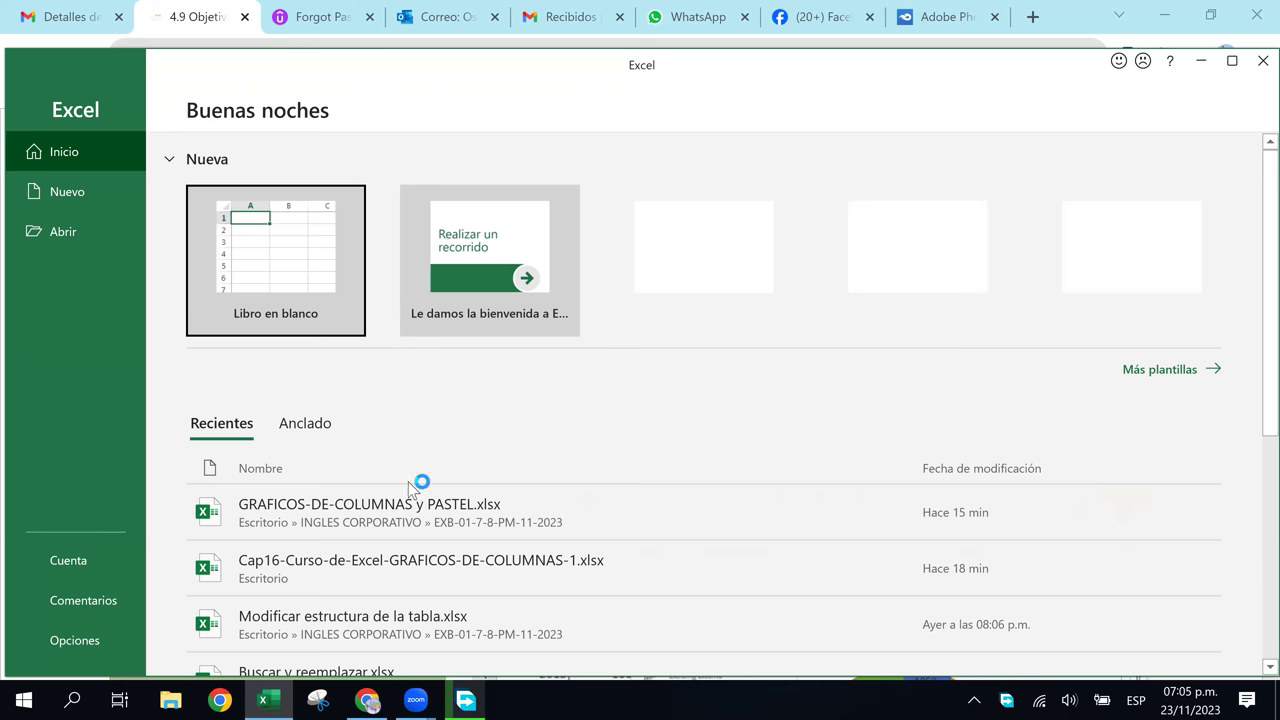
# Open GRAFICOS-DE-COLUMNAS y PASTEL.xlsx and inspect the May formula and the MES and PROD 1 headers
pyautogui.click(371, 518)
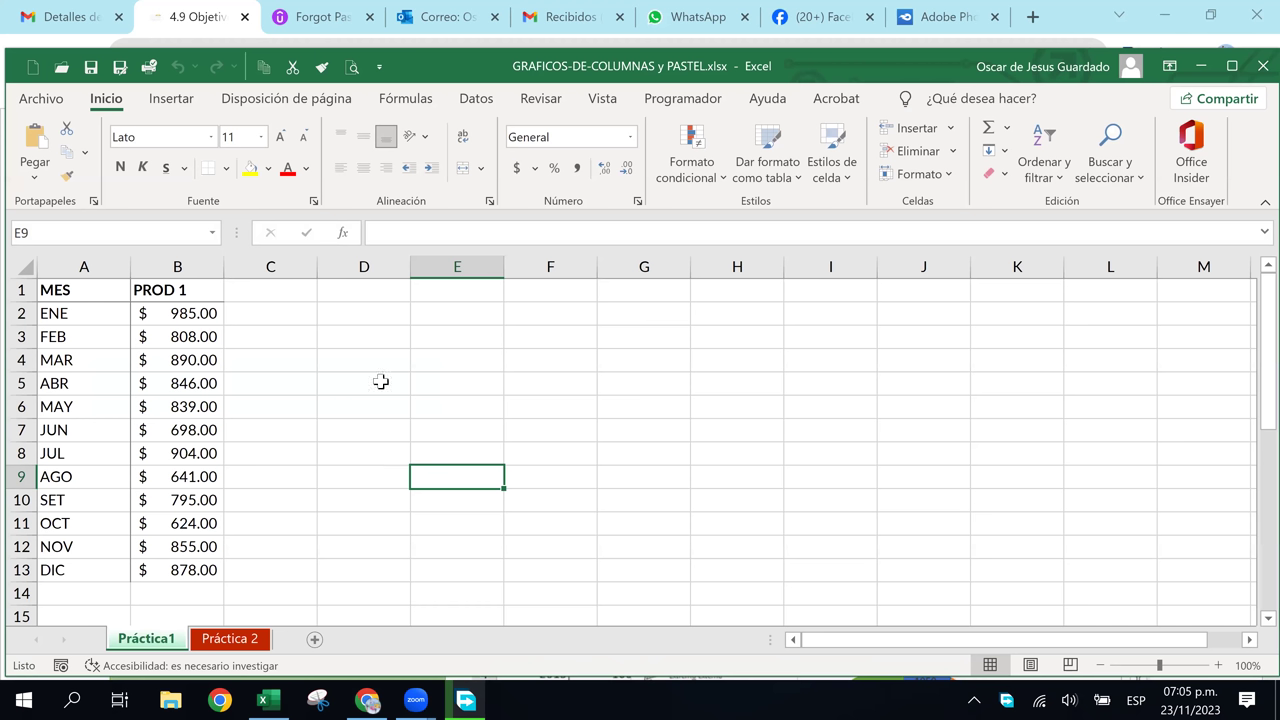
pyautogui.click(380, 382)
pyautogui.click(160, 407)
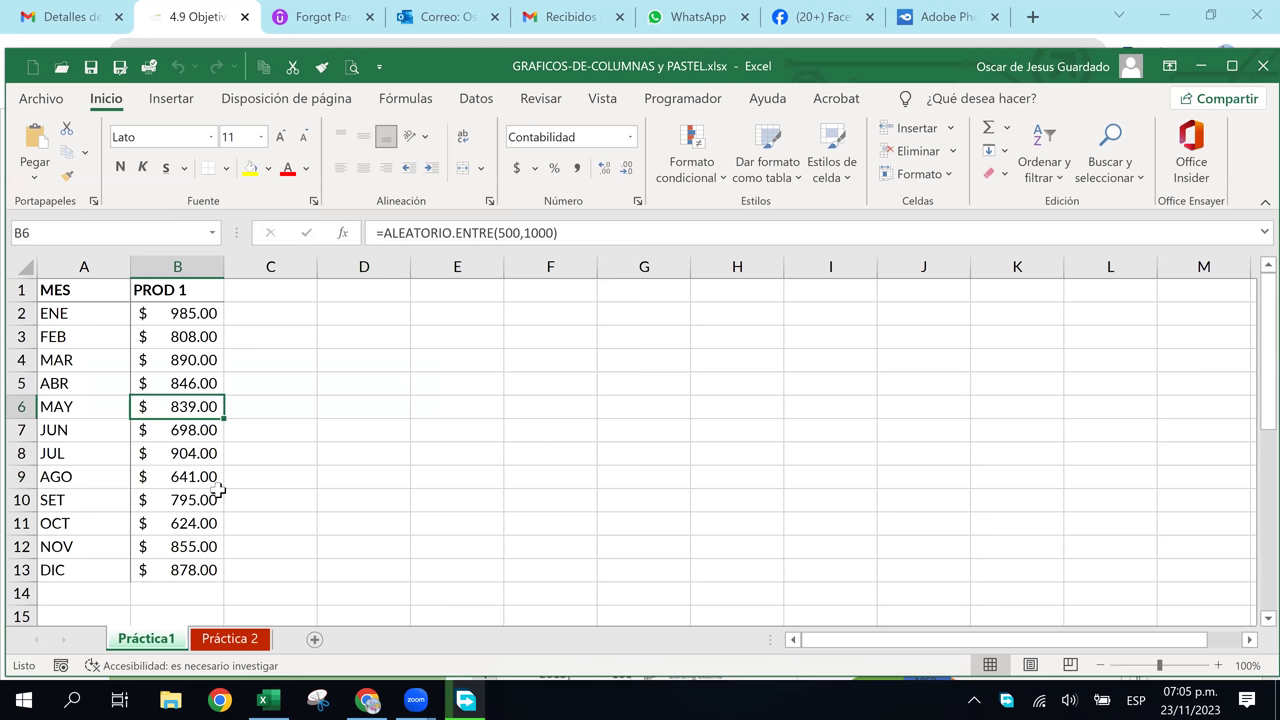
pyautogui.click(120, 357)
pyautogui.click(100, 292)
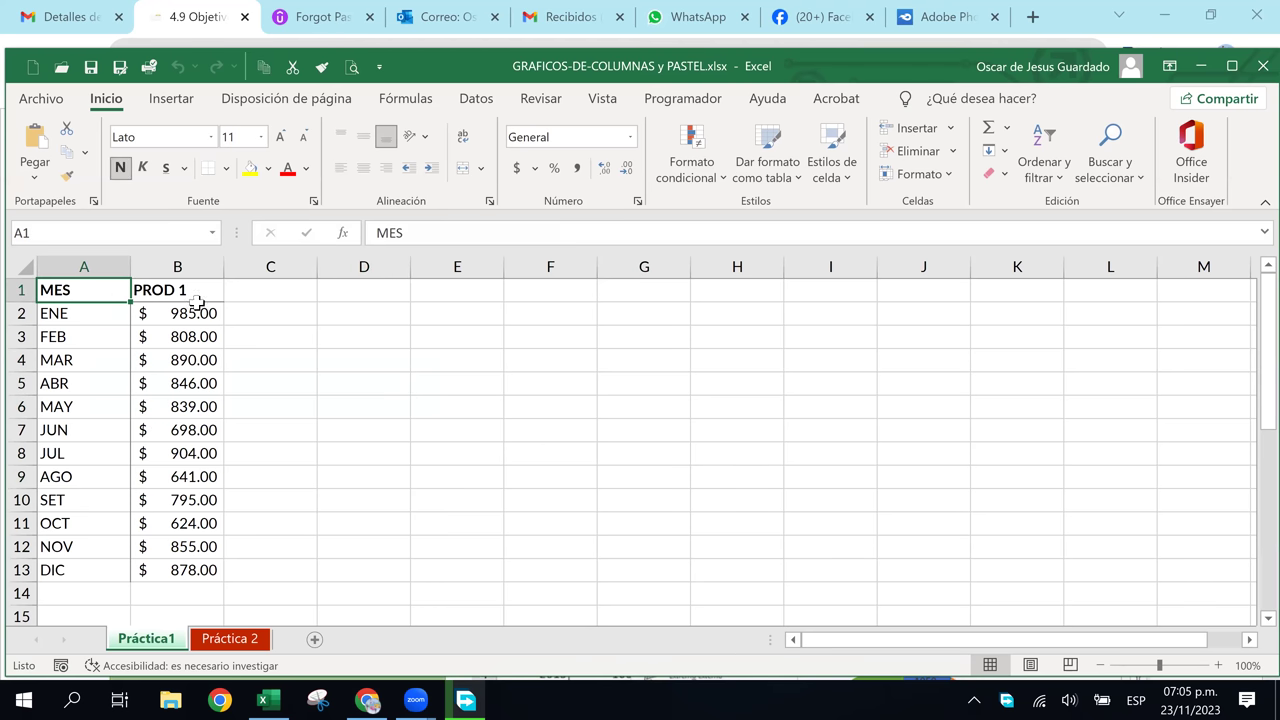
pyautogui.click(238, 361)
pyautogui.click(198, 295)
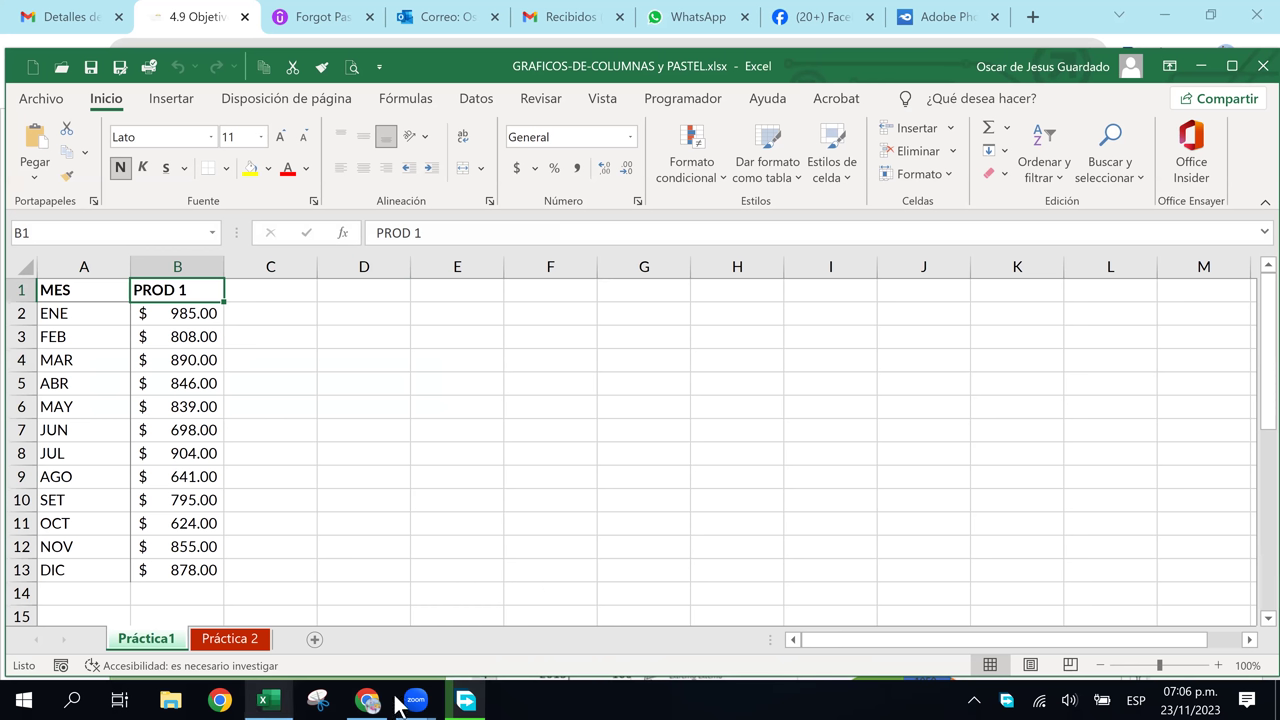
# Select the ENE–DIC months with their PROD 1 amounts, A2:B13
pyautogui.click(90, 314)
pyautogui.moveTo(124, 316); pyautogui.dragTo(160, 450)
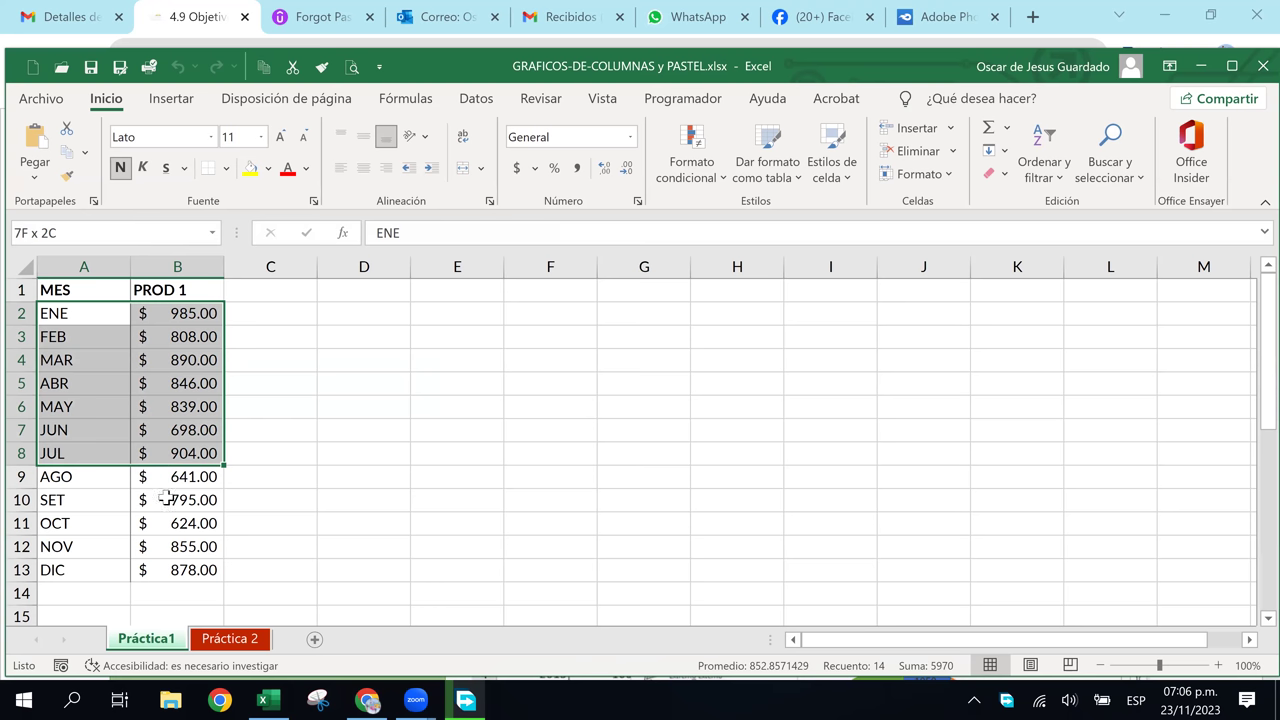
pyautogui.moveTo(160, 450); pyautogui.dragTo(172, 570)
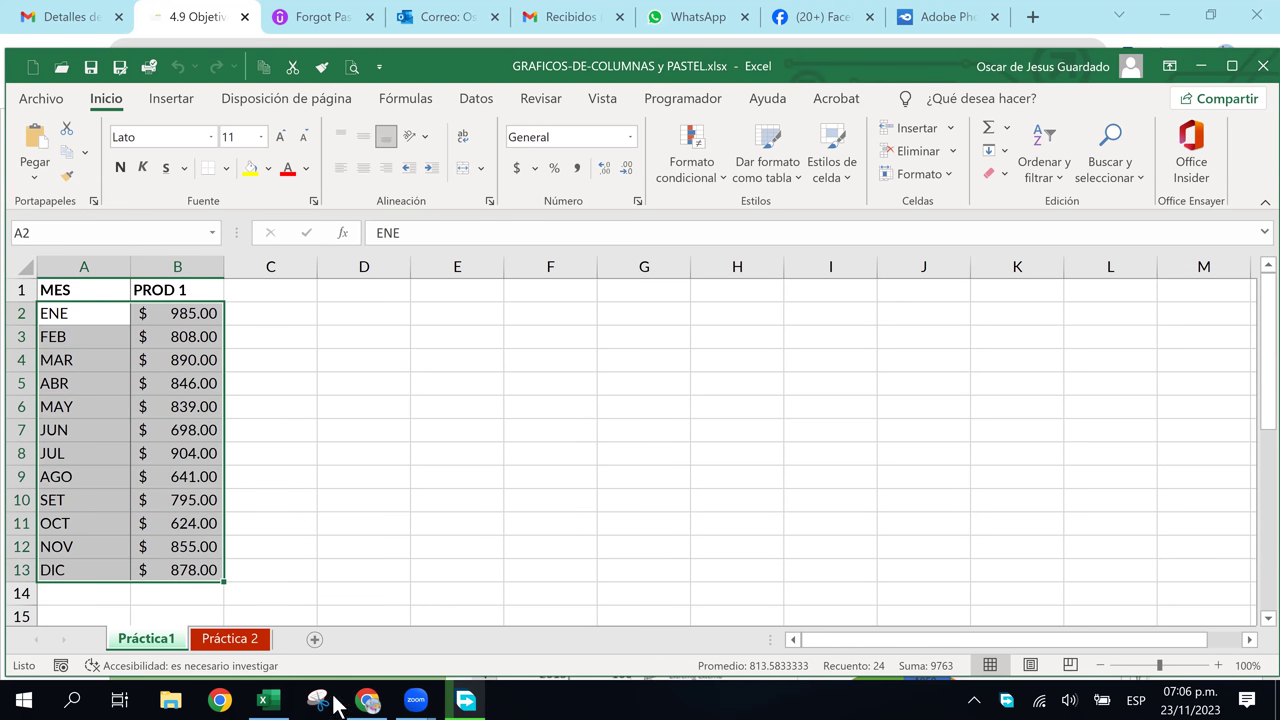
# Glance at the lesson page in the browser, then return to the Excel workbook
pyautogui.click(277, 703)
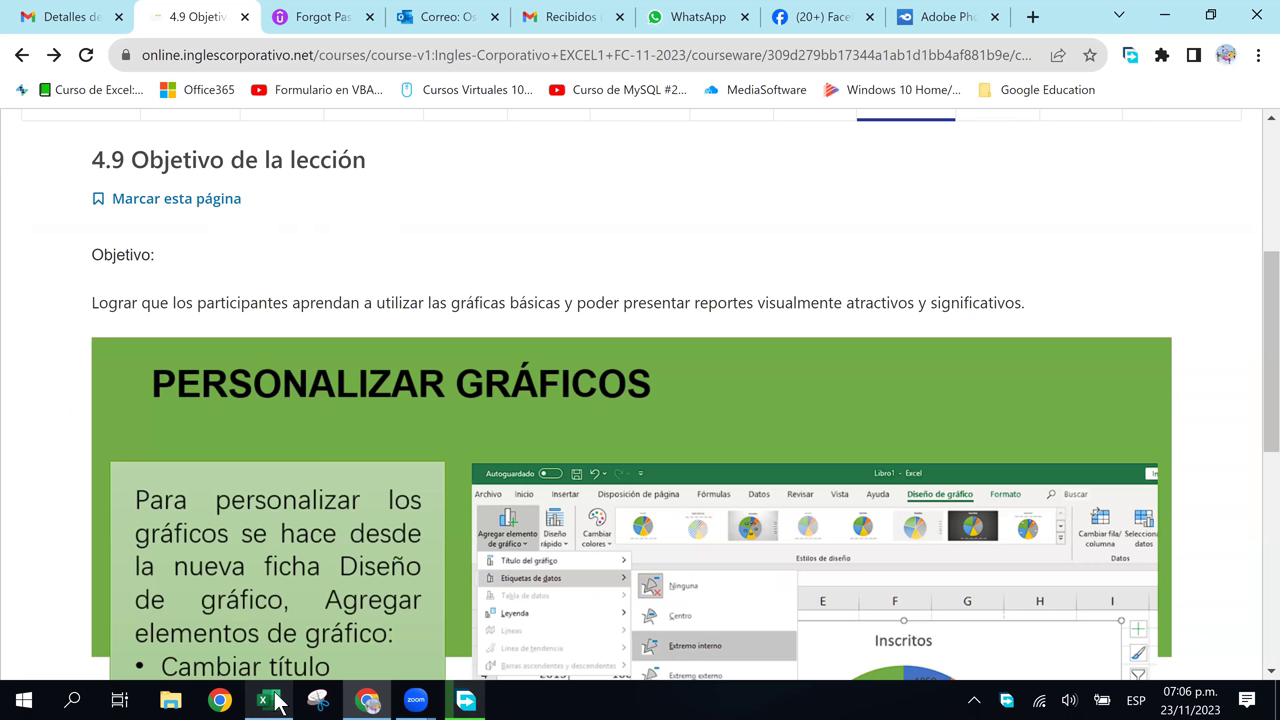
pyautogui.click(277, 703)
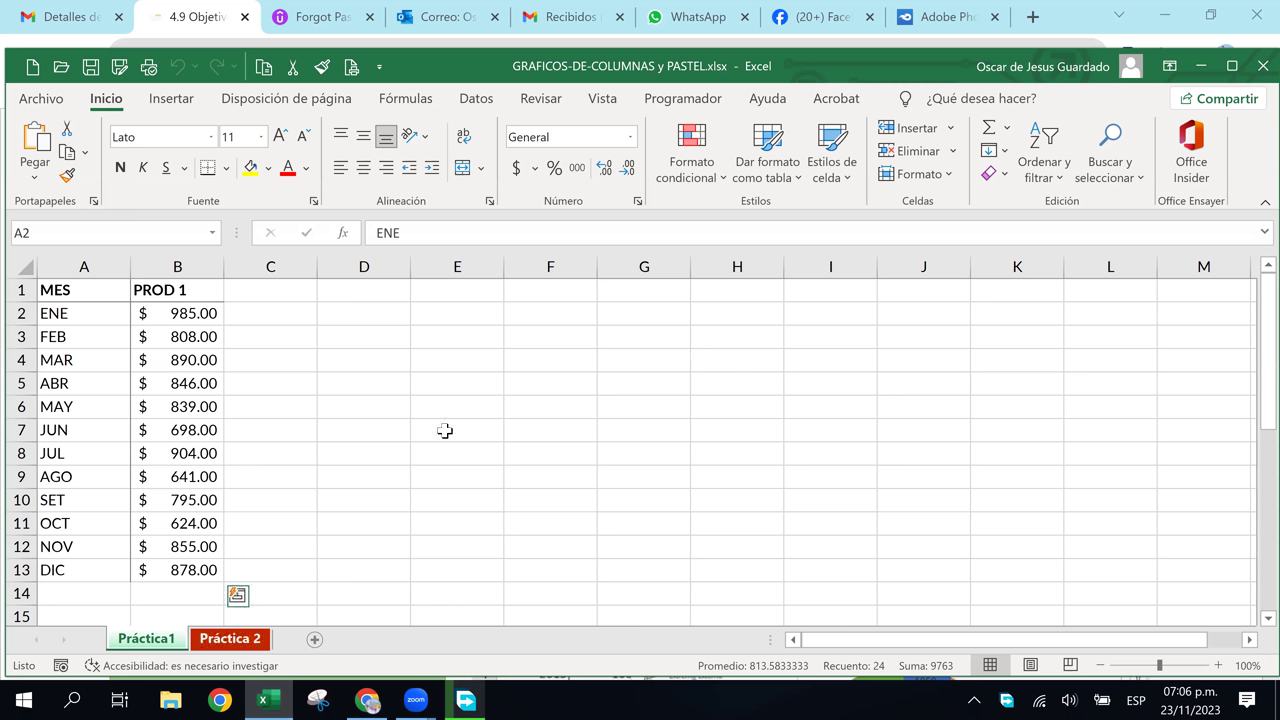
pyautogui.click(278, 700)
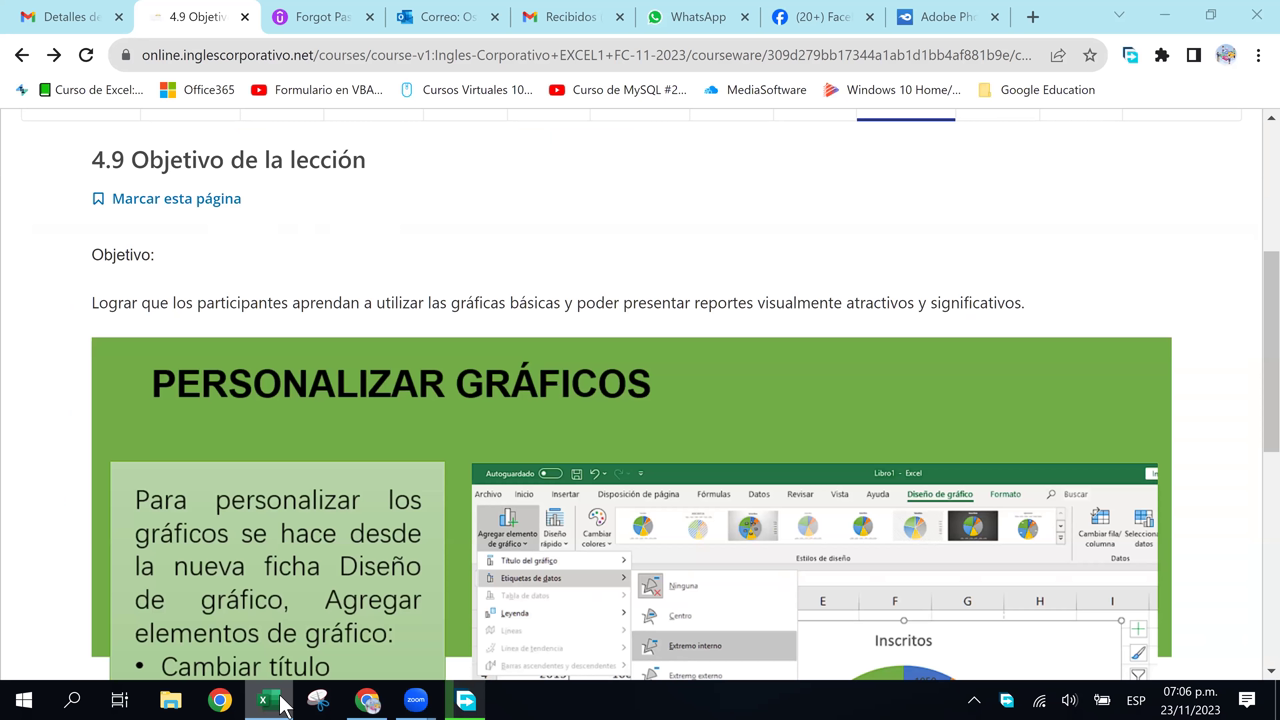
pyautogui.hotkey('alt', 'Tab')
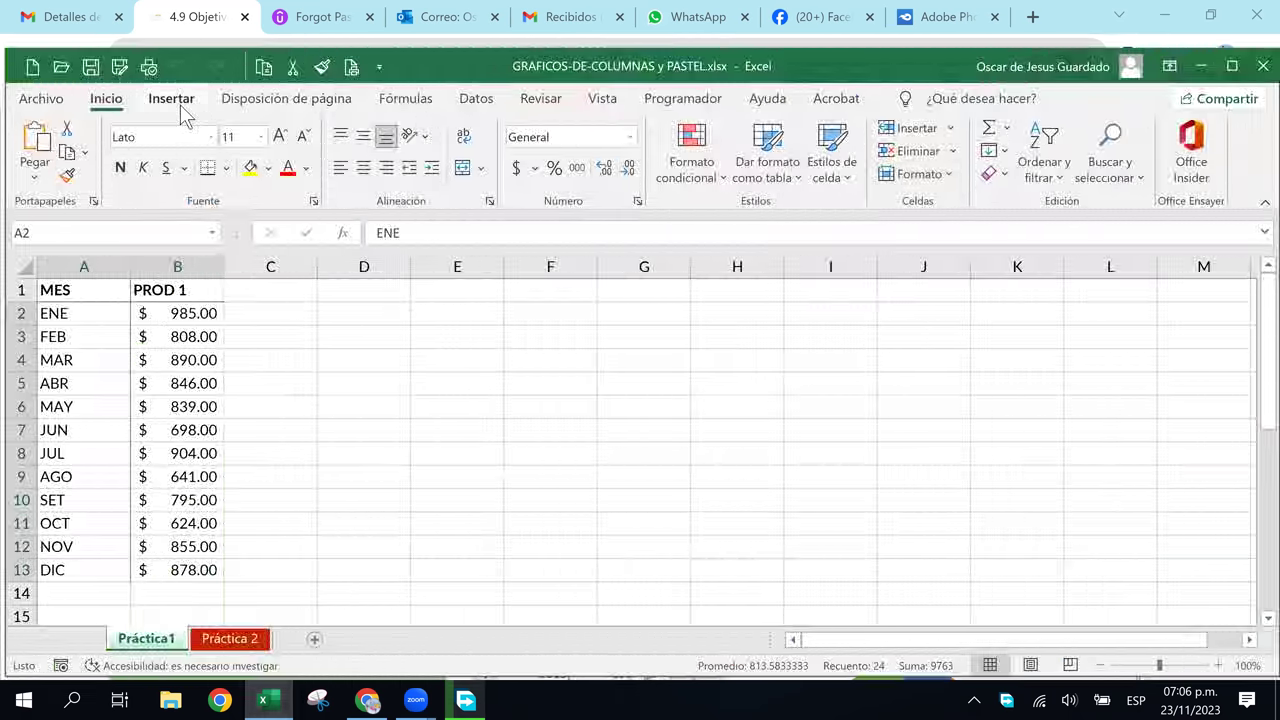
# On Insertar, compare the column and pie chart type options
pyautogui.click(171, 98)
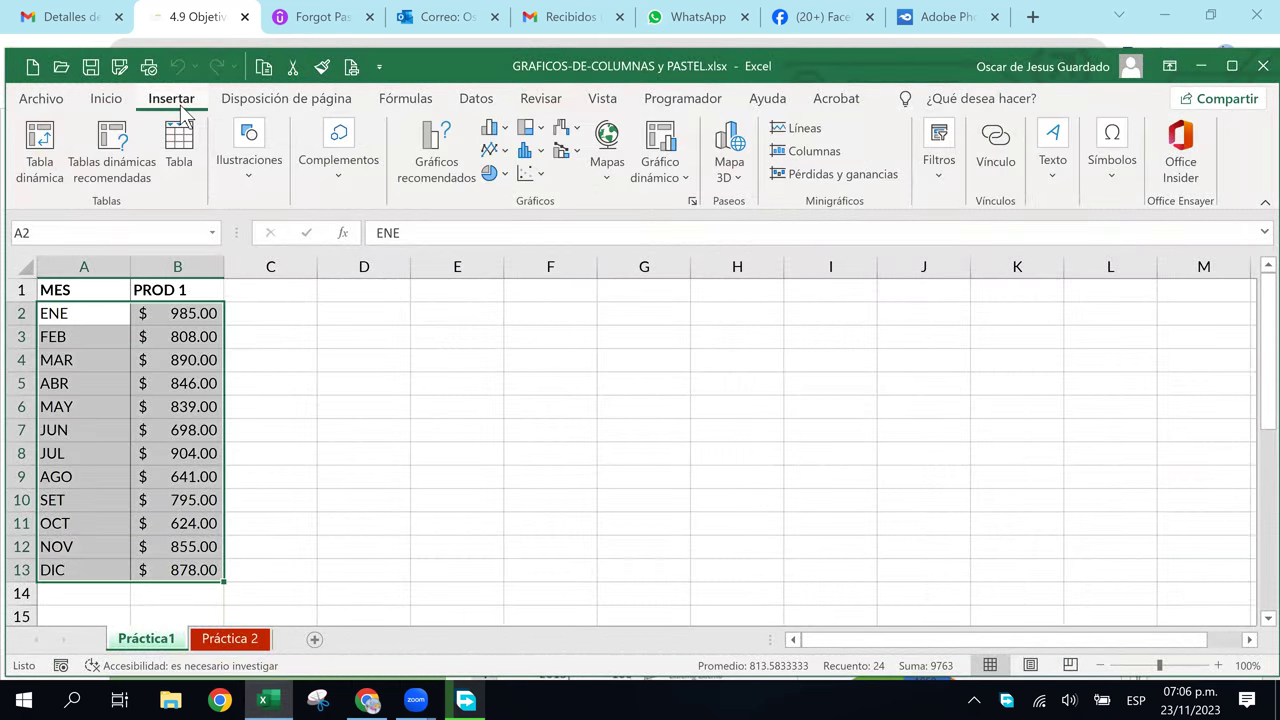
pyautogui.click(507, 136)
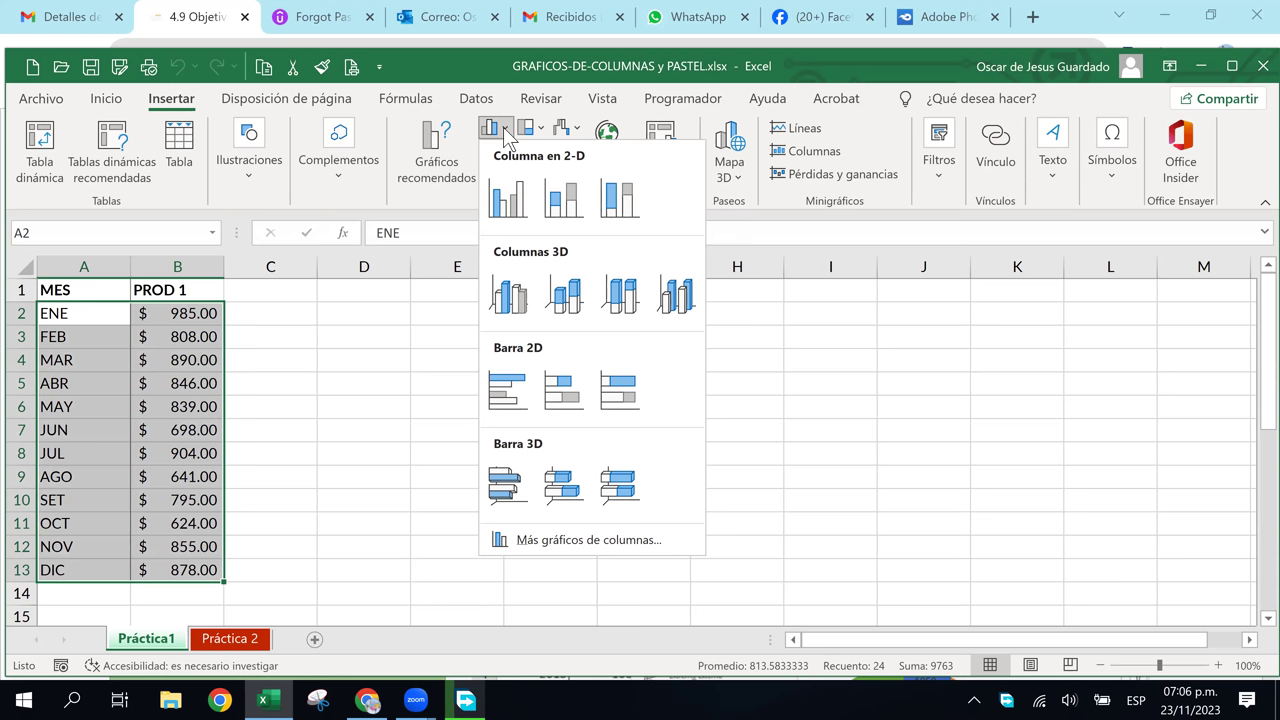
pyautogui.click(507, 136)
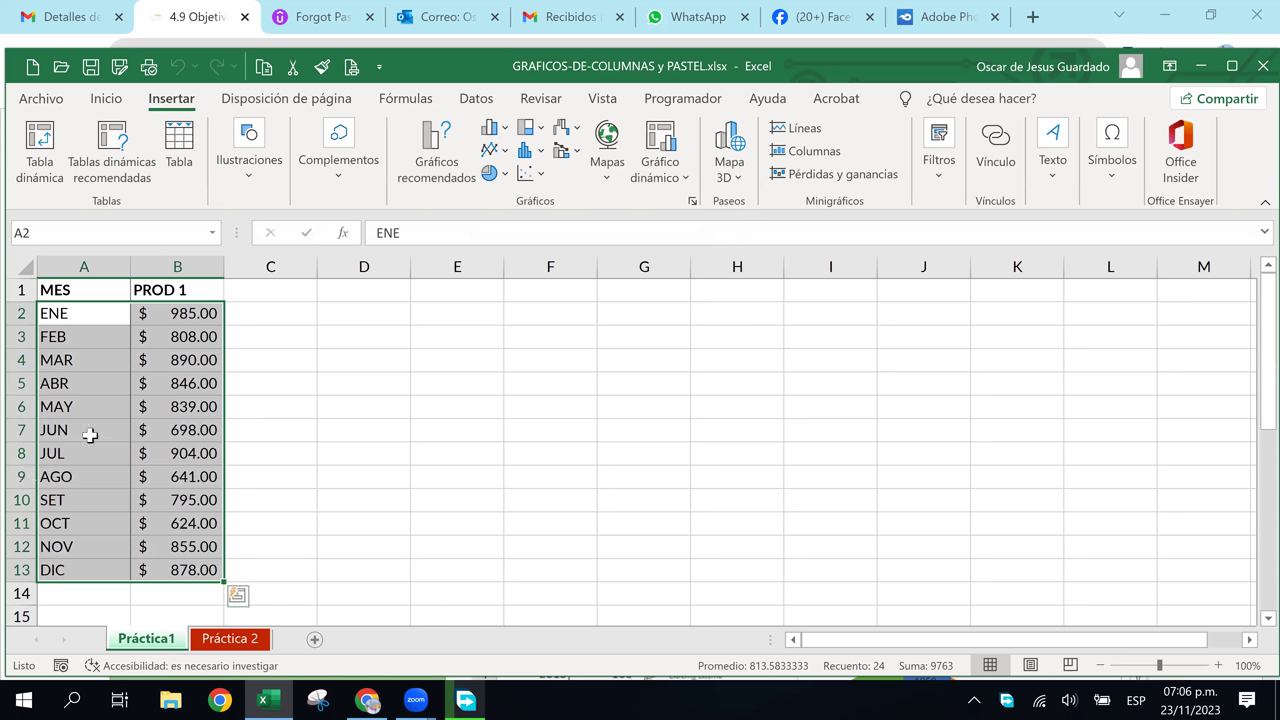
pyautogui.click(501, 176)
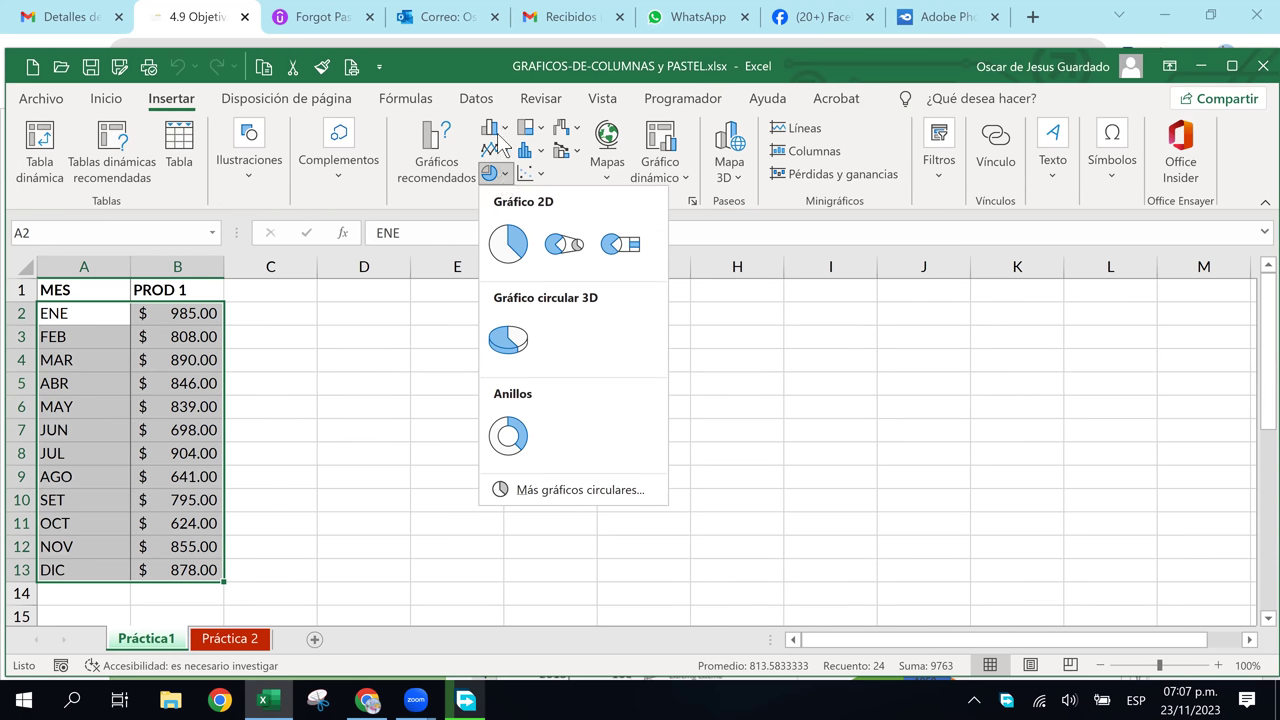
pyautogui.click(490, 128)
pyautogui.click(490, 128)
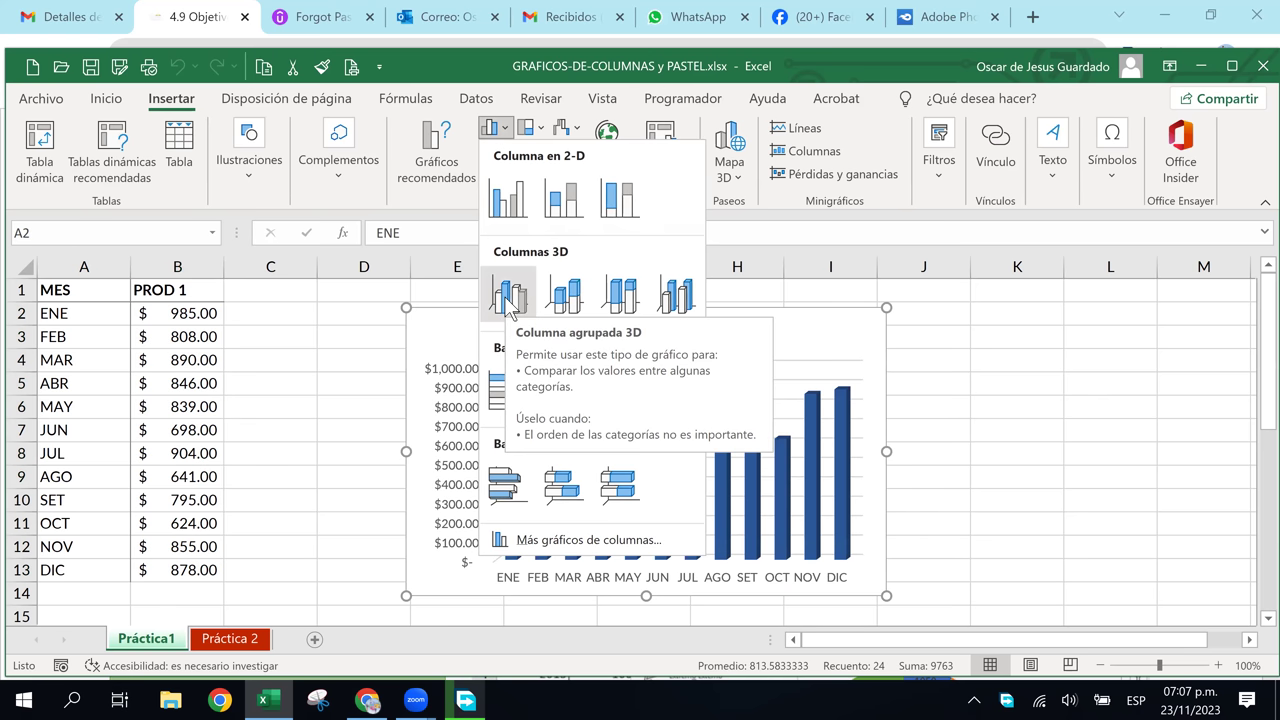
pyautogui.click(502, 124)
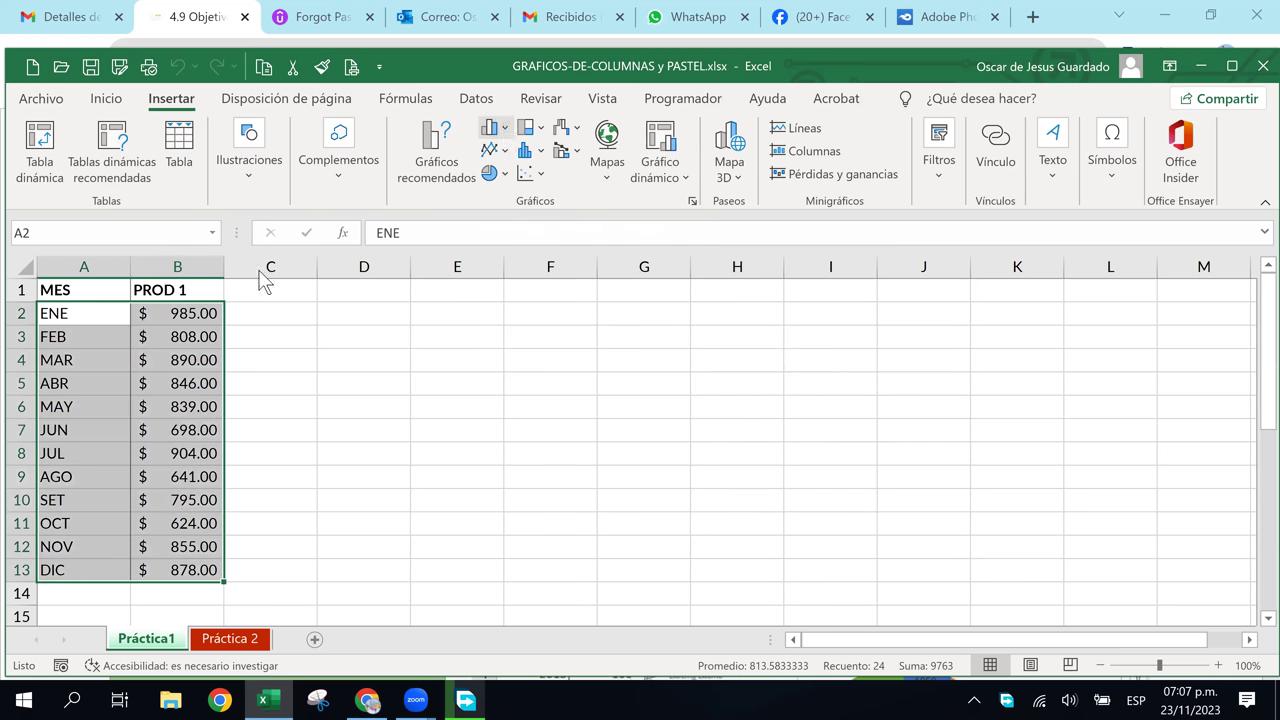
# Insert a Circular 3D pie chart of the monthly PROD 1 sales
pyautogui.click(492, 173)
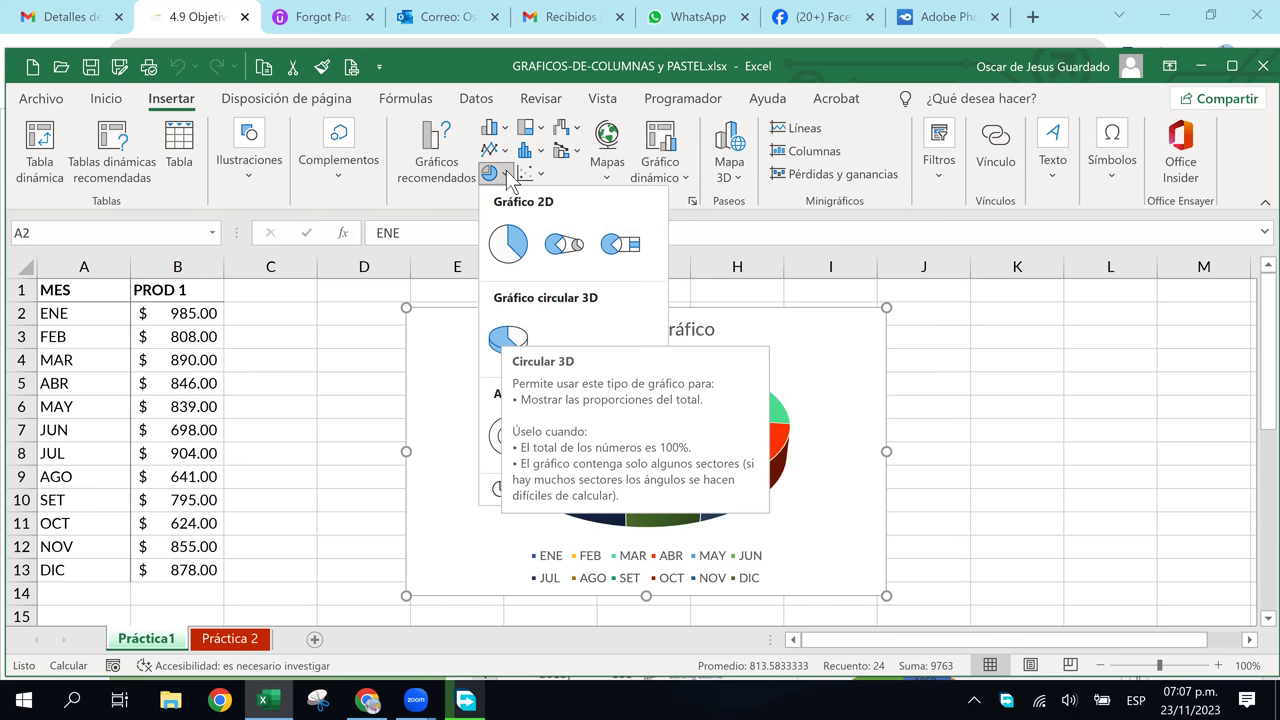
pyautogui.click(452, 206)
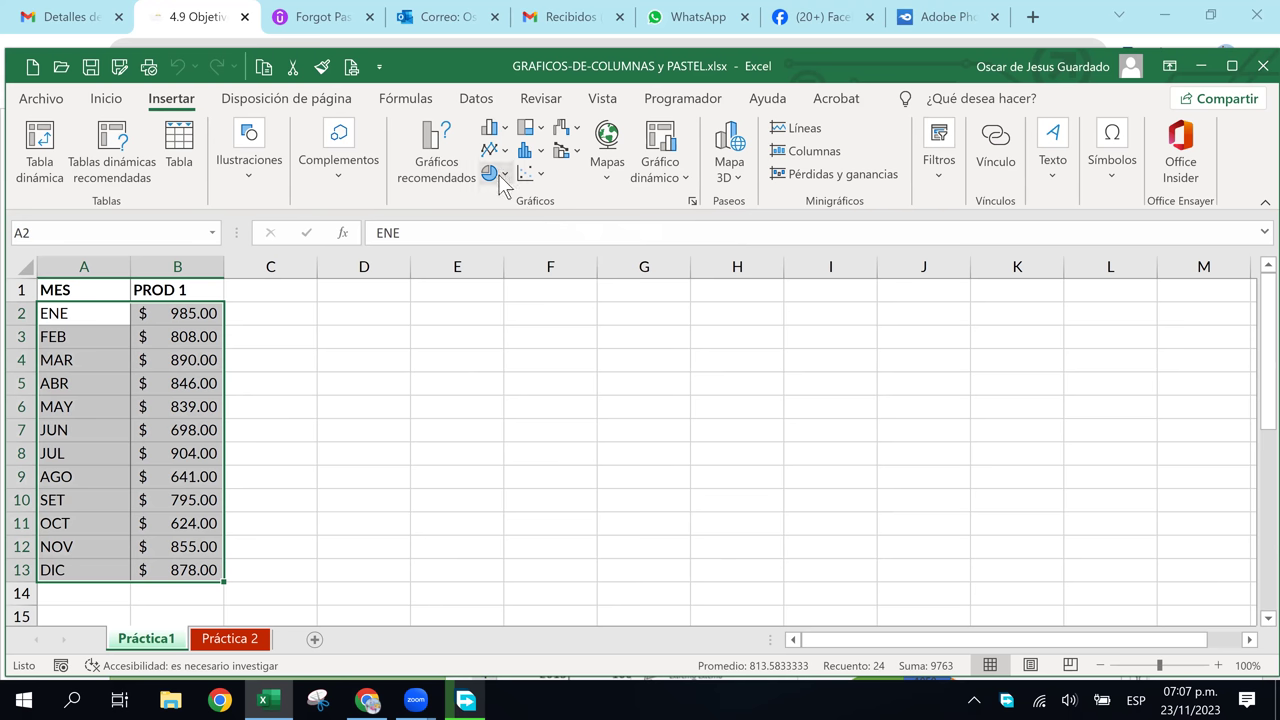
pyautogui.click(492, 175)
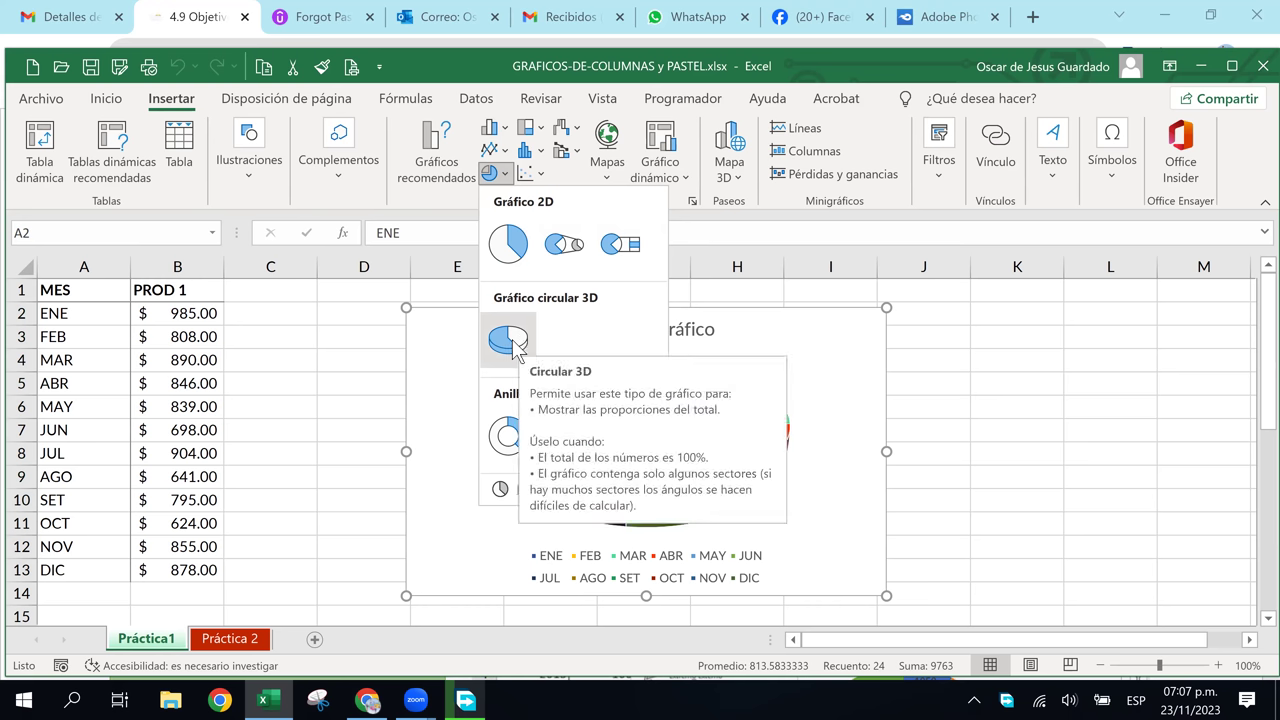
pyautogui.click(508, 340)
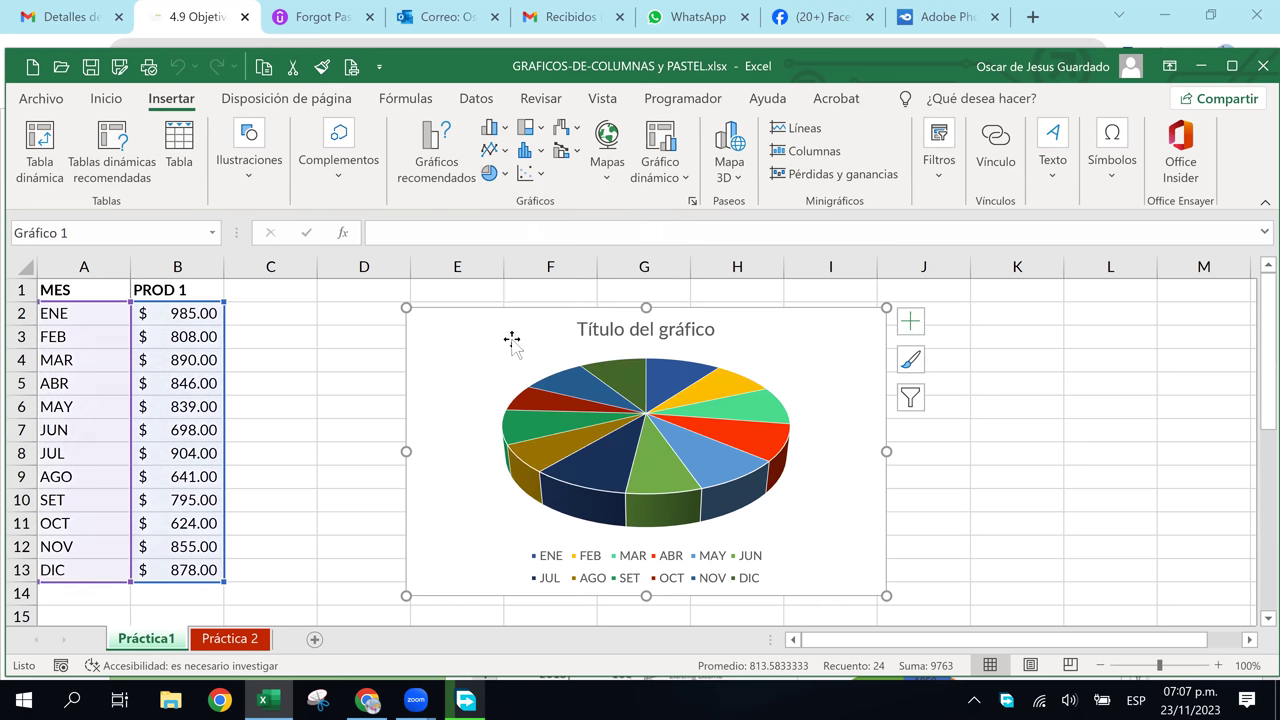
# Drag the pie chart slightly left and up, nearer the data table
pyautogui.moveTo(791, 326); pyautogui.dragTo(700, 306)
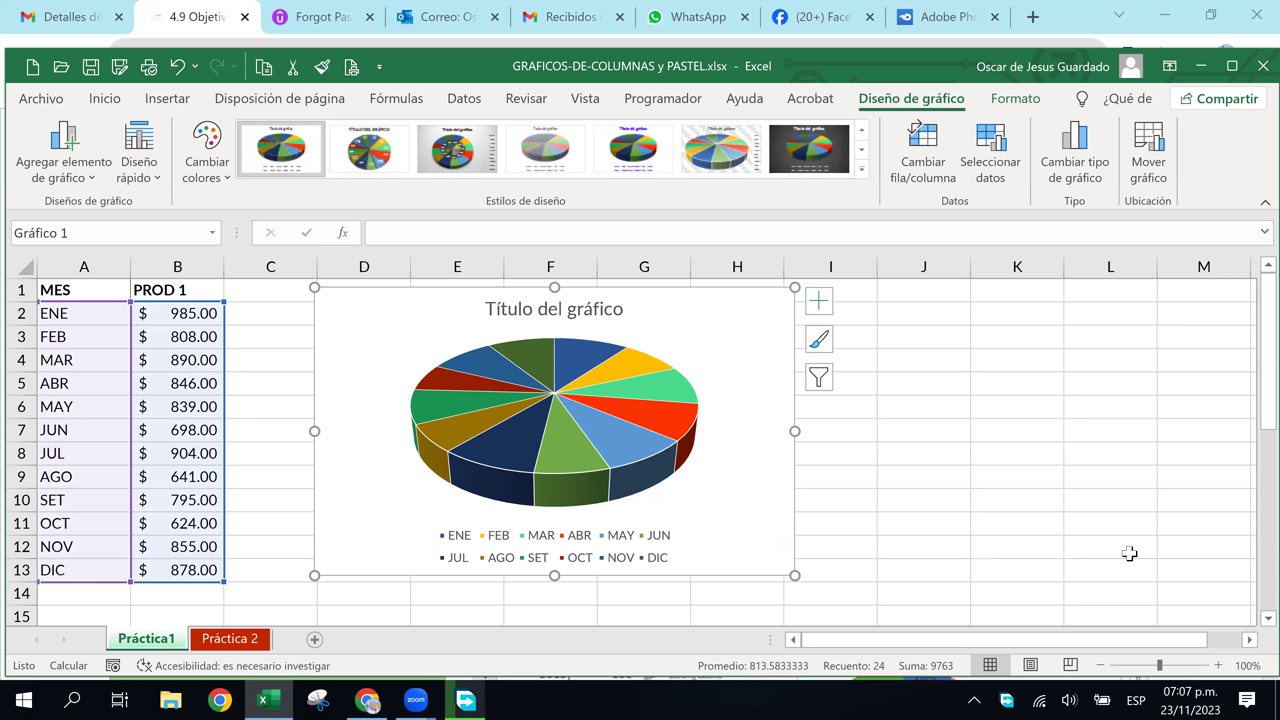
# Replace the placeholder chart title with 'VENTA ANUAL-2022'
pyautogui.click(588, 312)
pyautogui.doubleClick(590, 312)
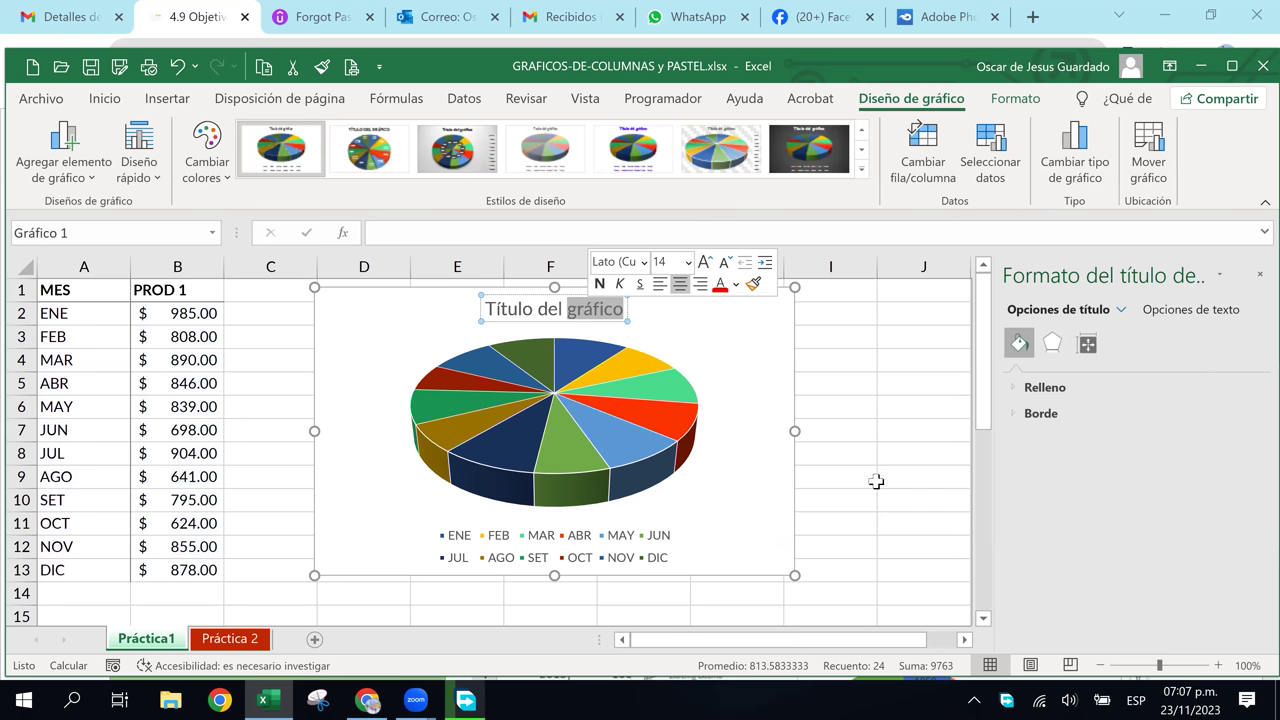
pyautogui.press('BackSpace')
pyautogui.press('BackSpace')
pyautogui.press('BackSpace')
pyautogui.press('BackSpace')
pyautogui.press('BackSpace')
pyautogui.press('BackSpace')
pyautogui.press('BackSpace')
pyautogui.press('BackSpace')
pyautogui.press('BackSpace')
pyautogui.press('BackSpace')
pyautogui.press('BackSpace')
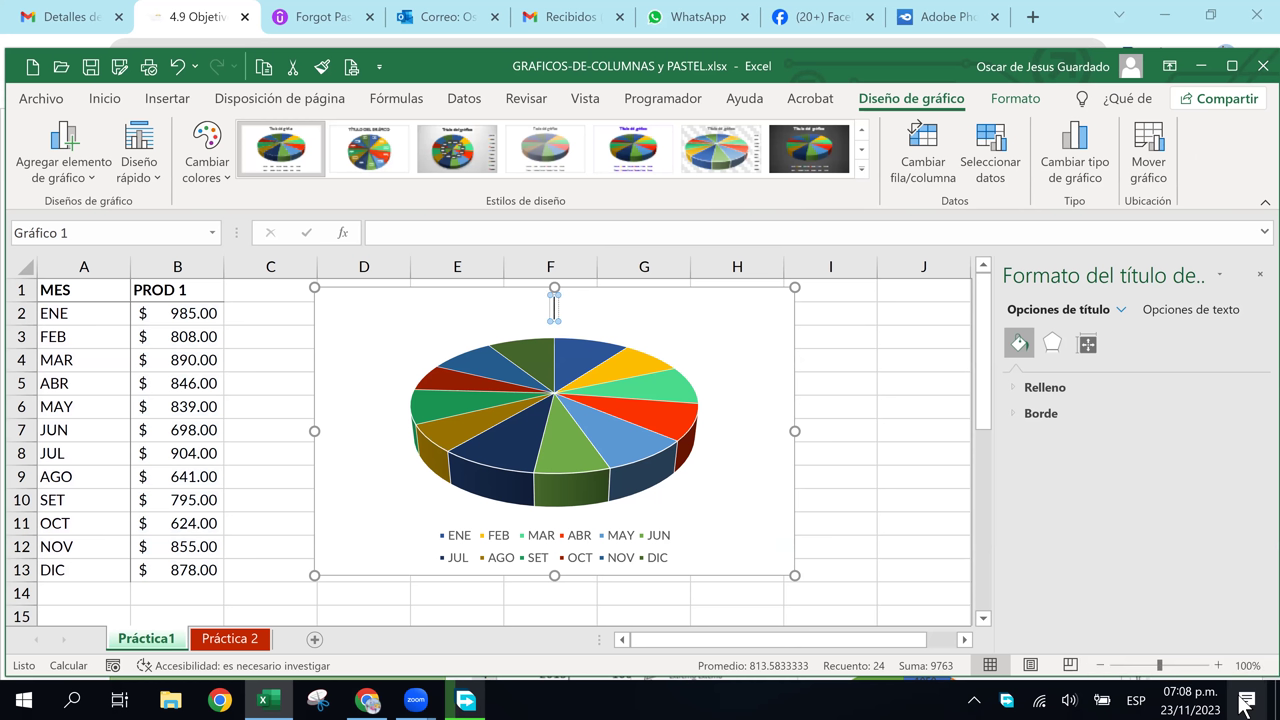
pyautogui.write('dfsd')
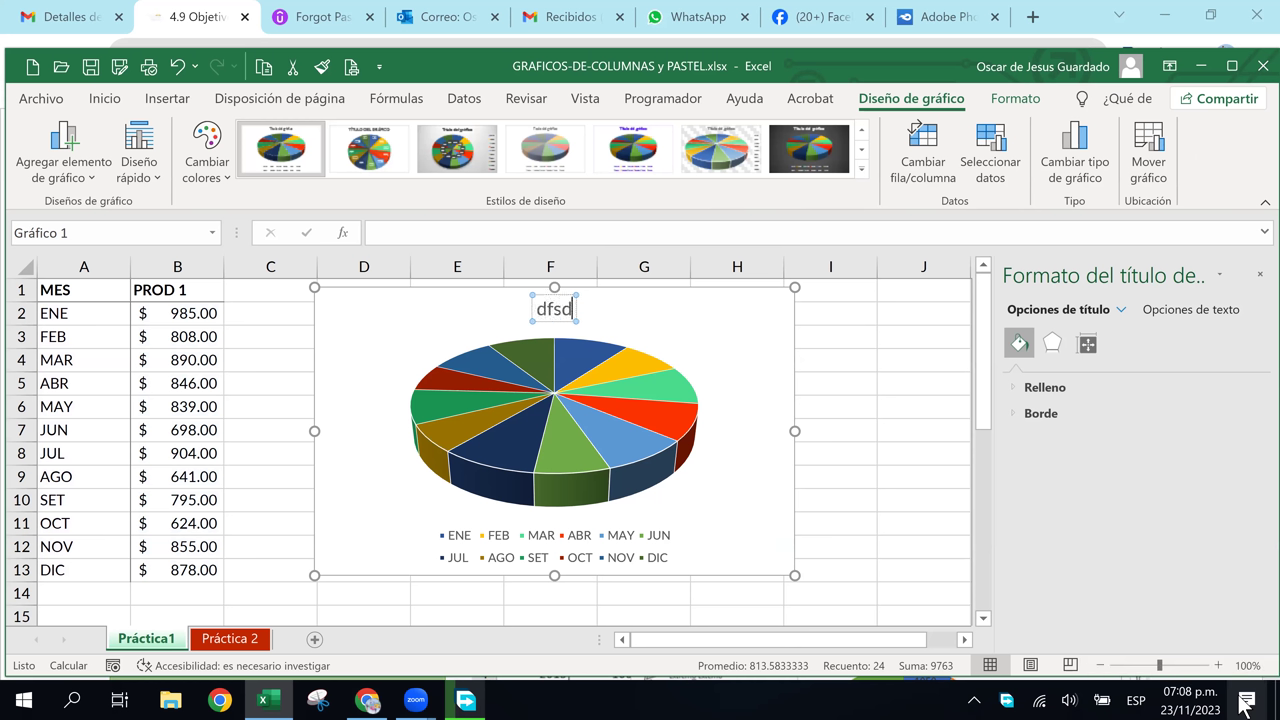
pyautogui.press('BackSpace')
pyautogui.press('BackSpace')
pyautogui.press('BackSpace')
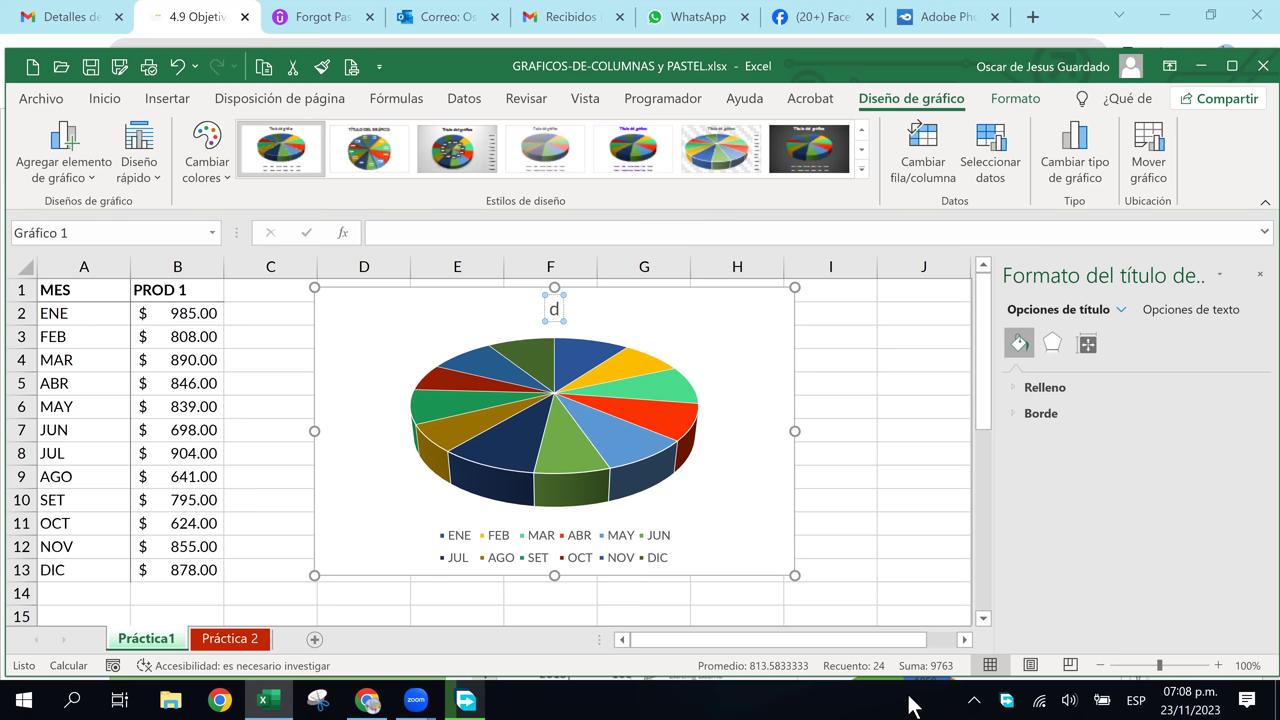
pyautogui.press('BackSpace')
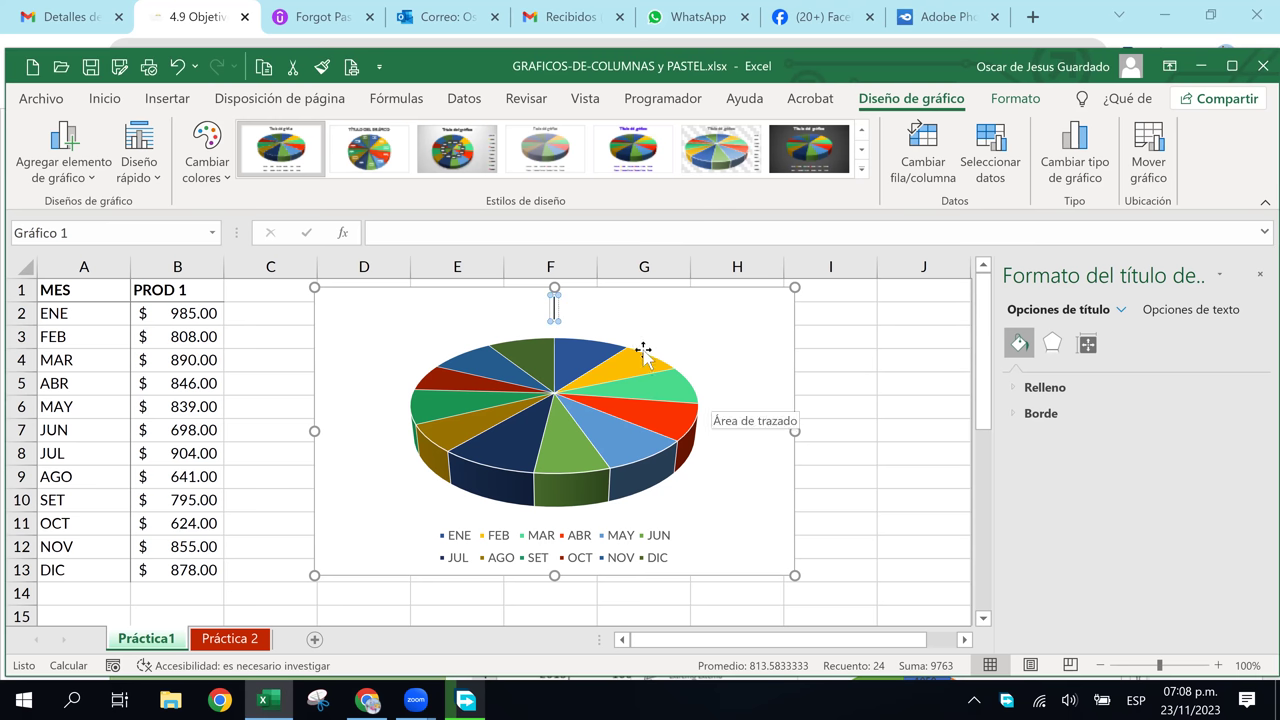
pyautogui.write('dsf')
pyautogui.press('BackSpace')
pyautogui.press('BackSpace')
pyautogui.press('BackSpace')
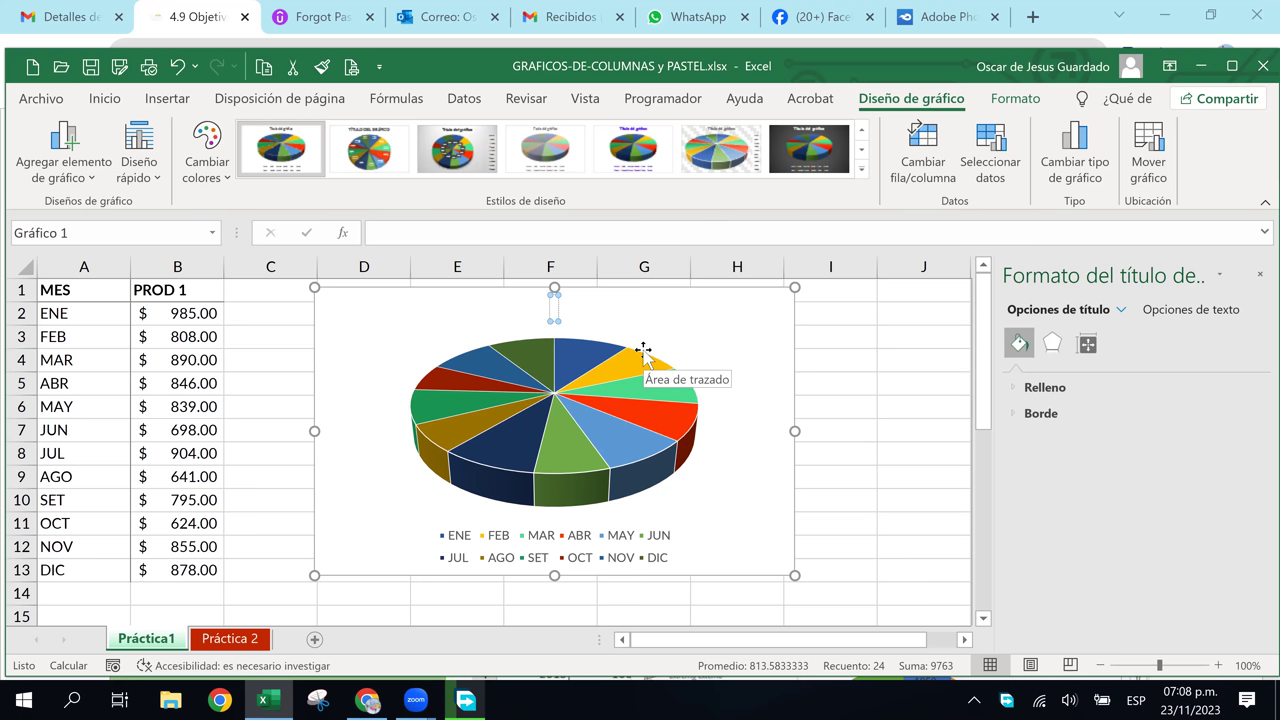
pyautogui.write('VENTA A')
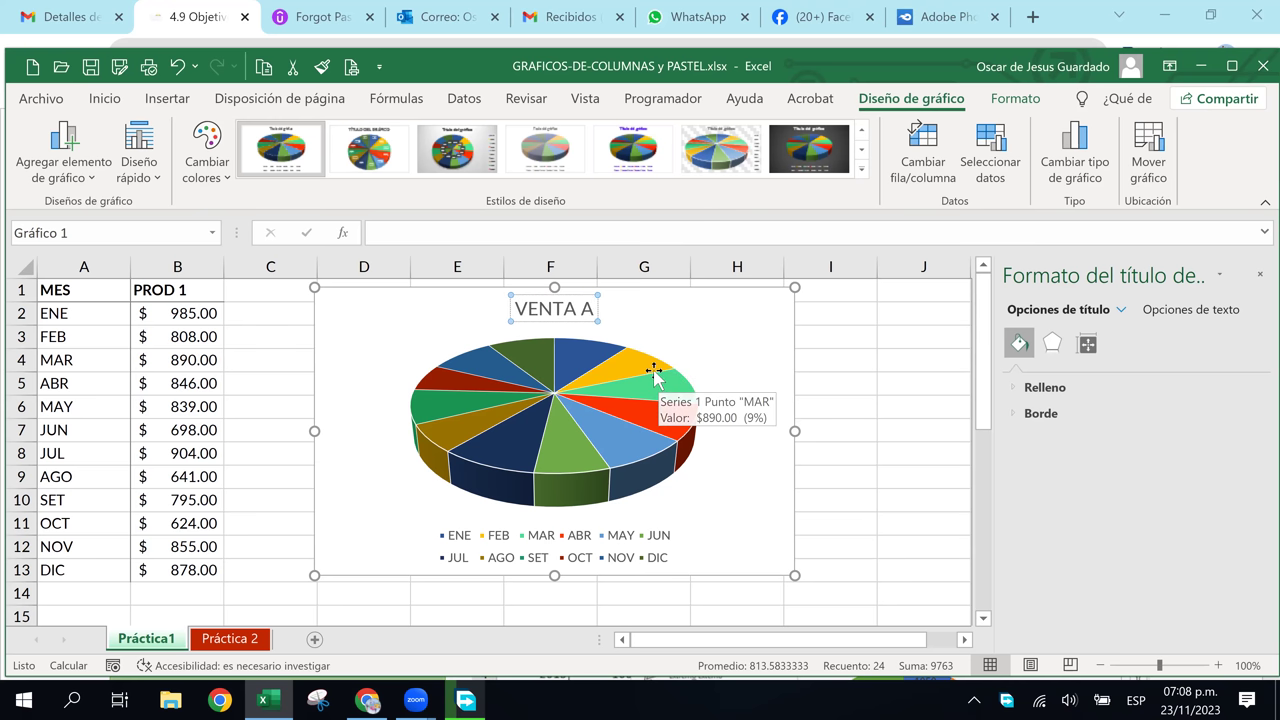
pyautogui.write('NUAL')
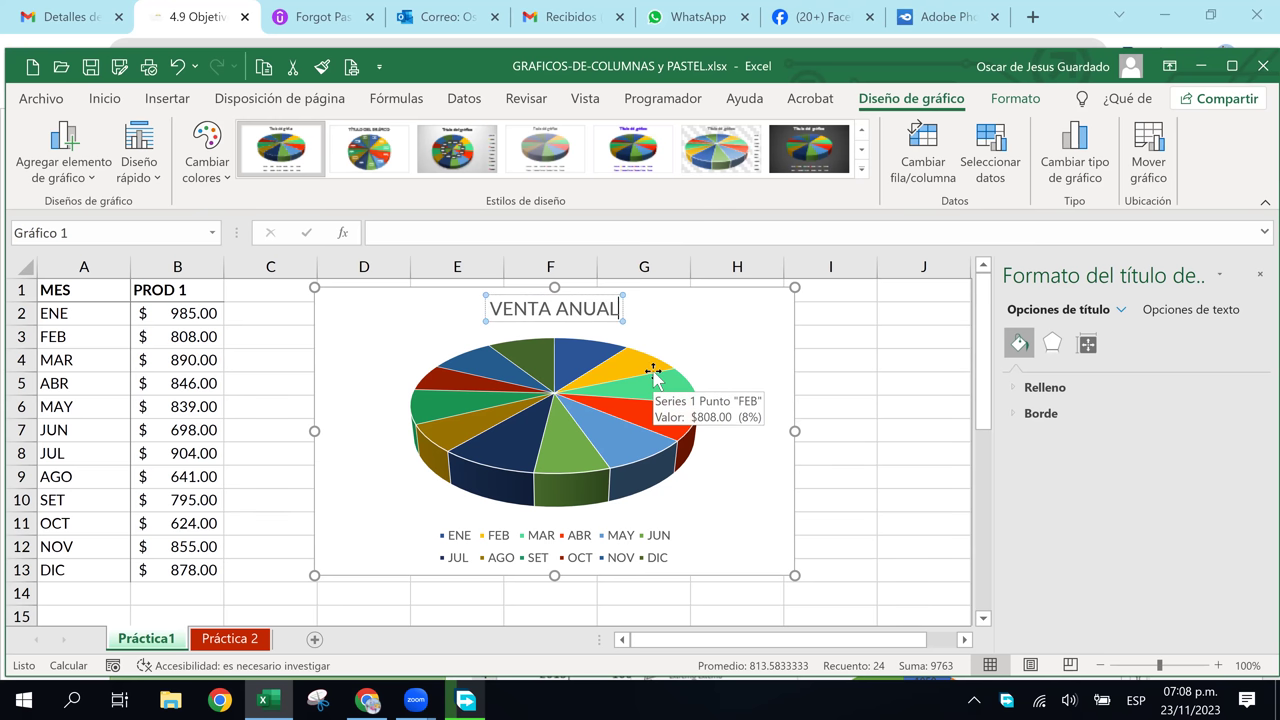
pyautogui.write('-')
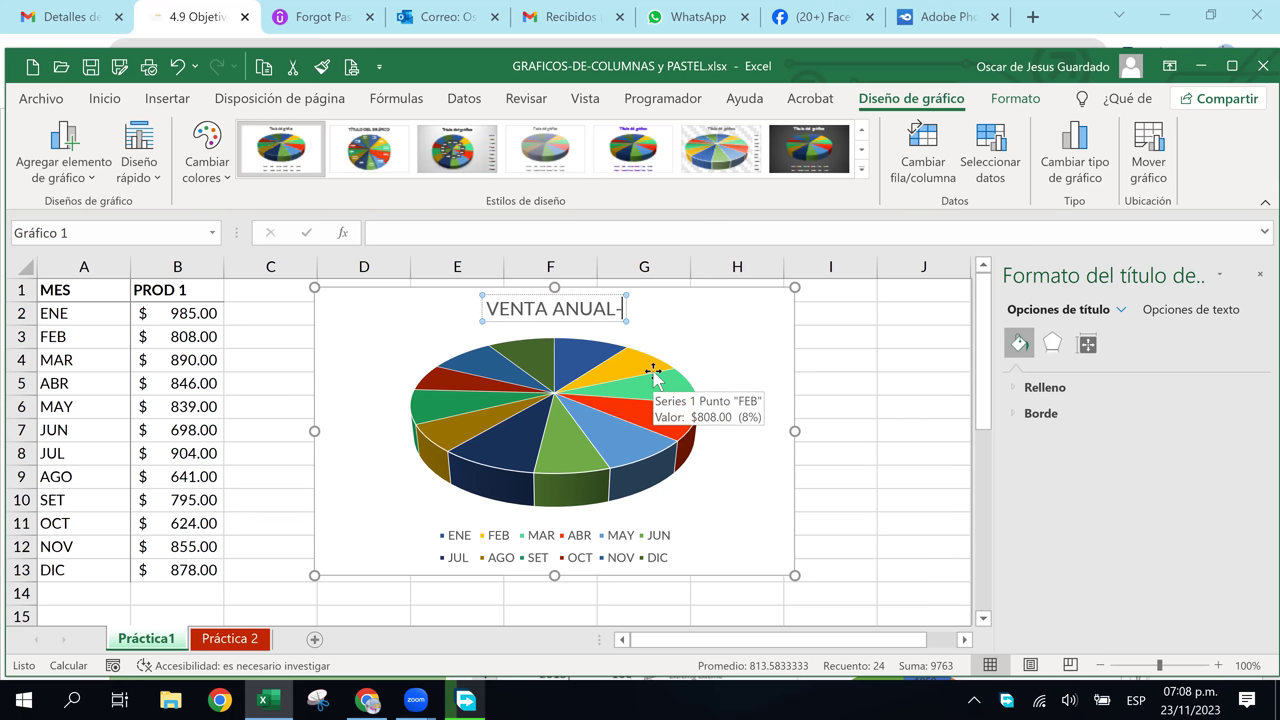
pyautogui.write('2022')
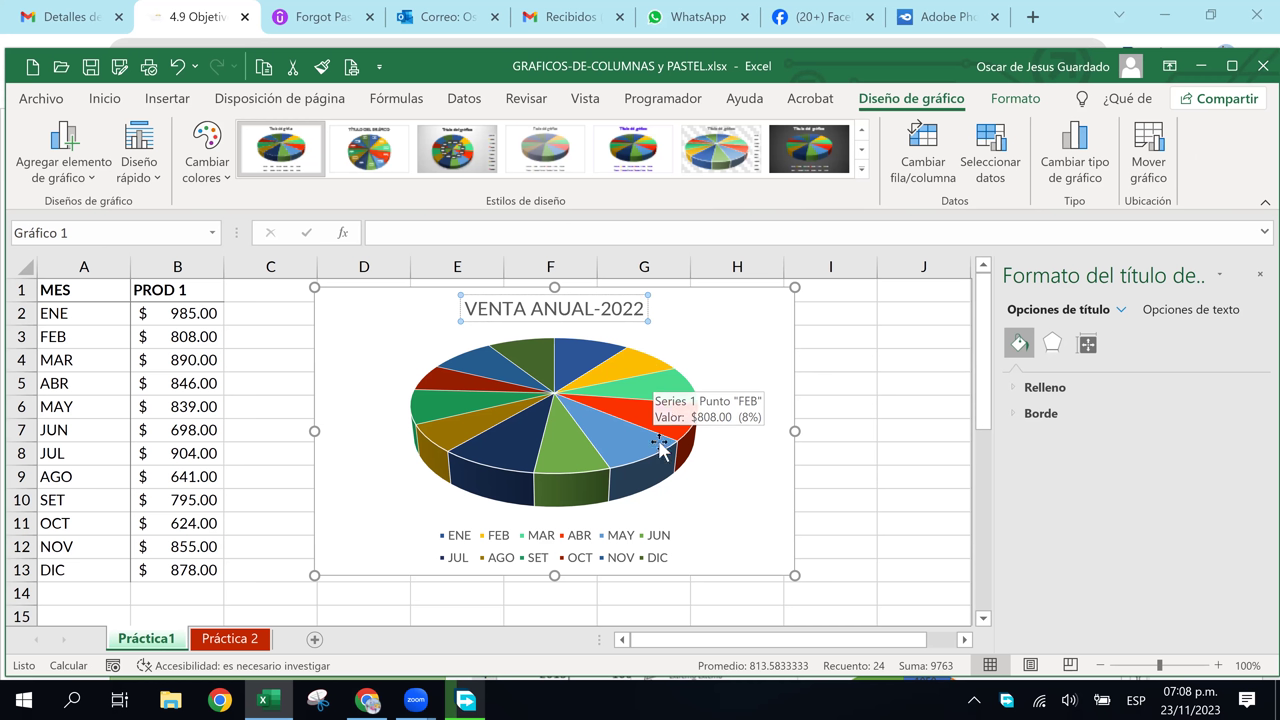
# Edit the title to read 'VENTAS - 2022', removing ANUAL and fixing the hyphen spacing
pyautogui.moveTo(594, 313); pyautogui.dragTo(530, 311)
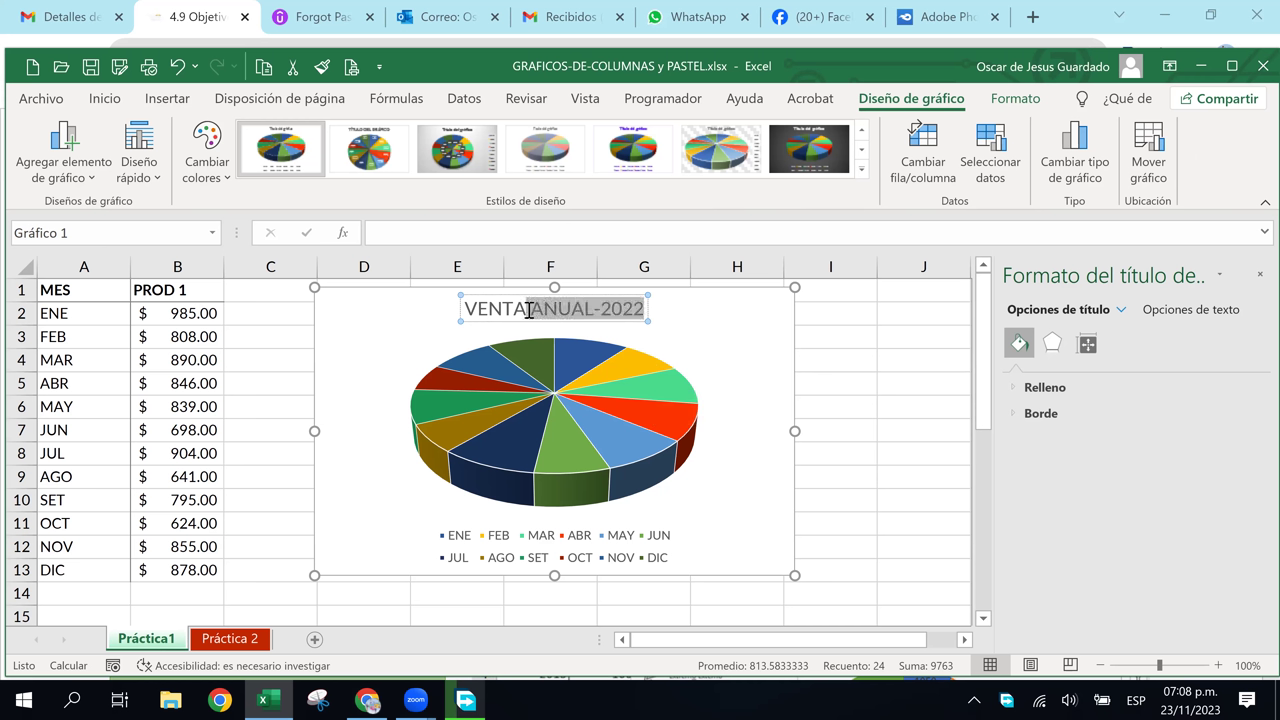
pyautogui.click(528, 310)
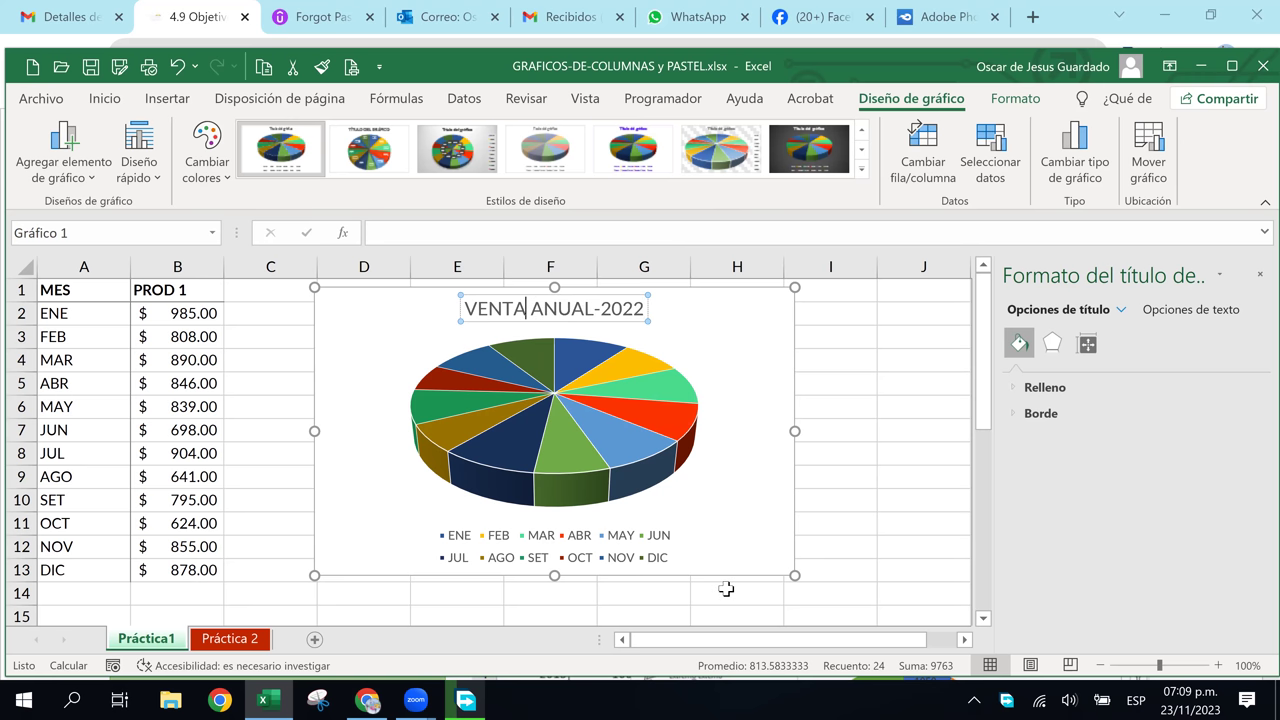
pyautogui.write('S')
pyautogui.press('Delete')
pyautogui.press('Delete')
pyautogui.press('Delete')
pyautogui.press('Delete')
pyautogui.press('Delete')
pyautogui.press('Delete')
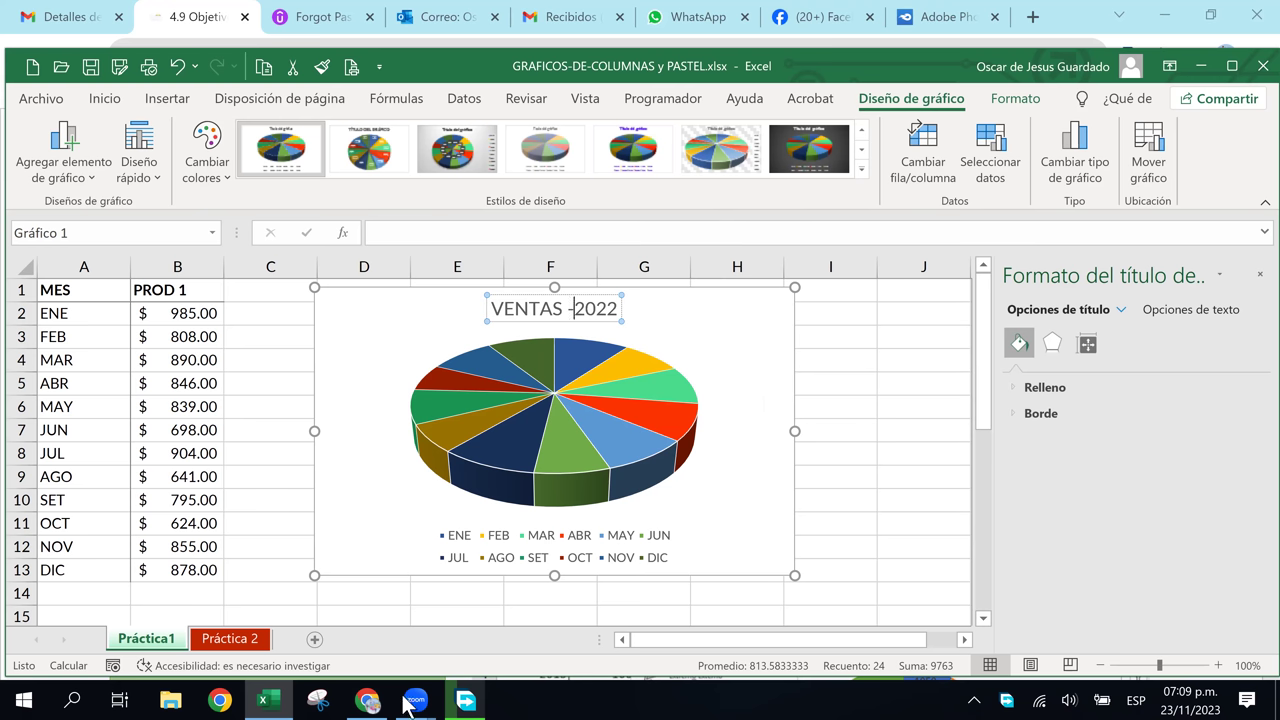
pyautogui.press('Escape')
pyautogui.press('super+e')
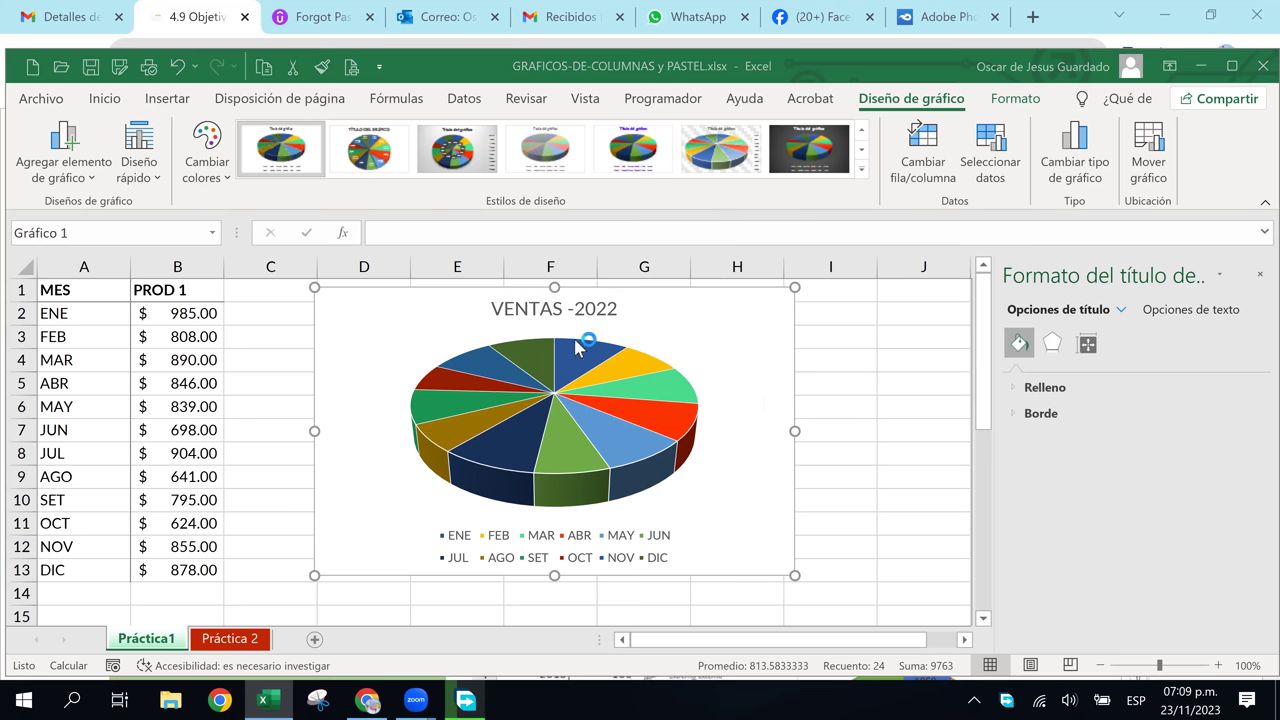
pyautogui.click(1255, 11)
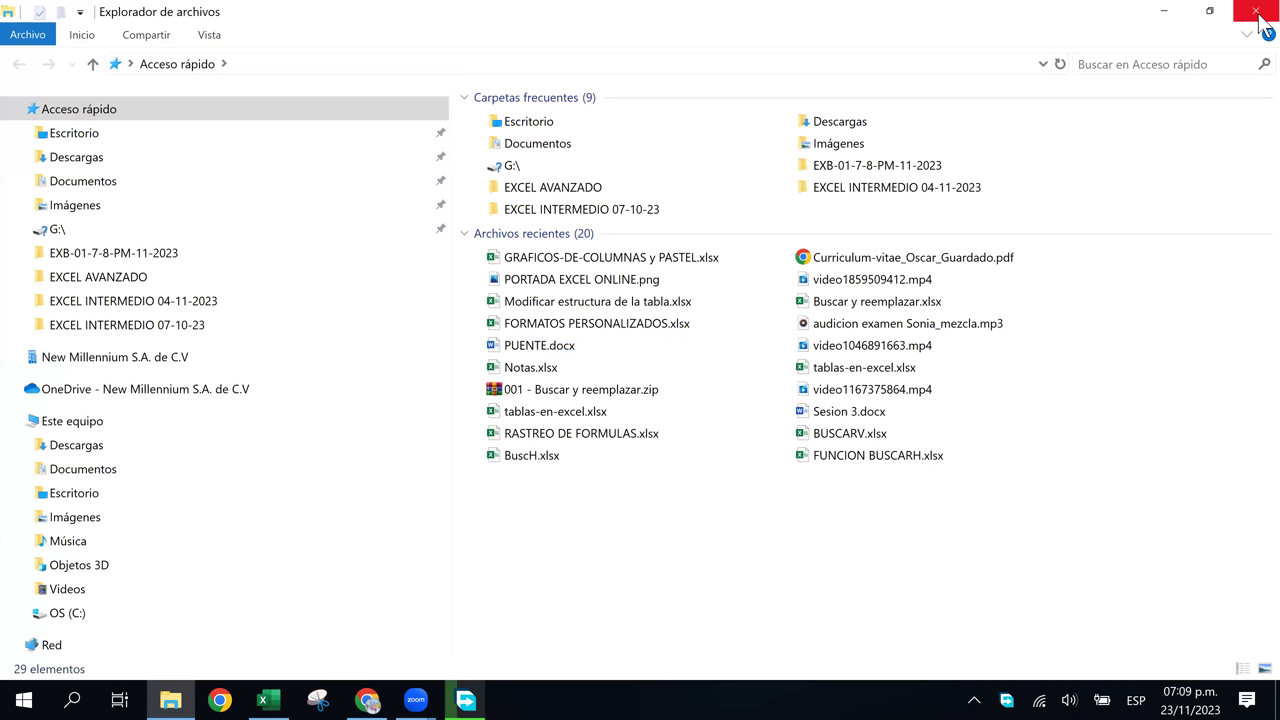
pyautogui.click(573, 308)
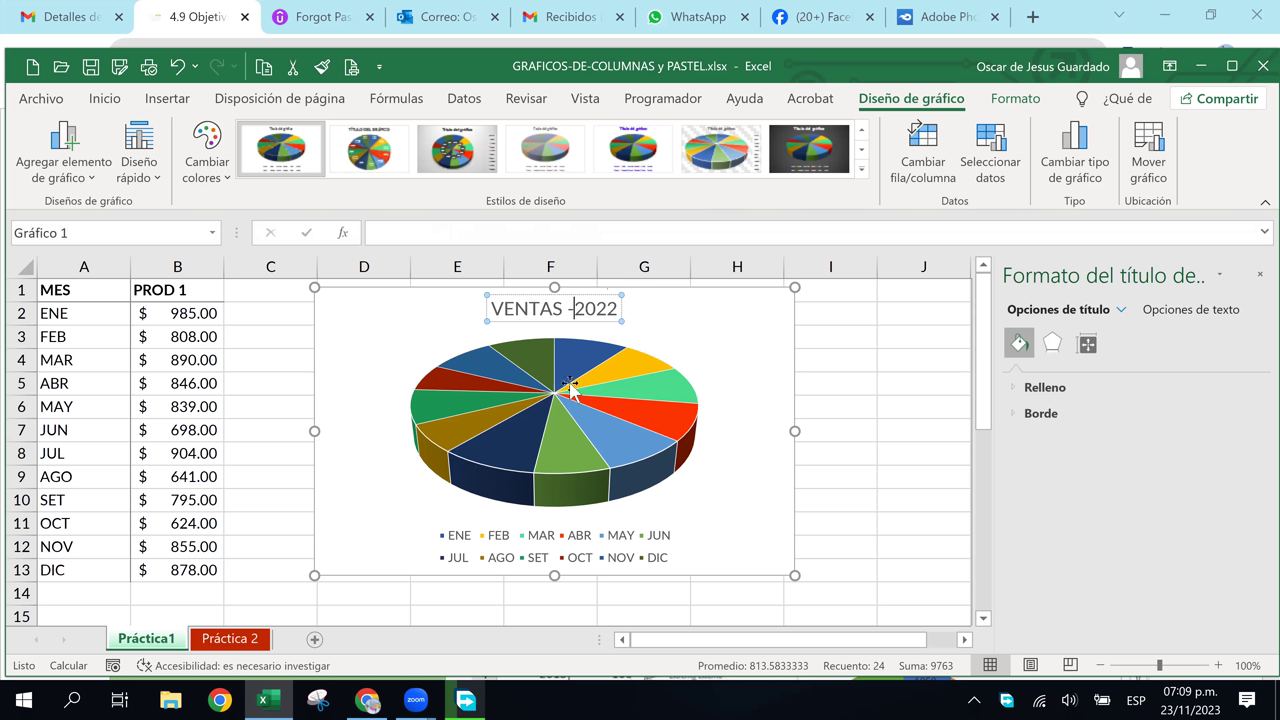
# Leave the title and select the chart's plot area
pyautogui.click(702, 314)
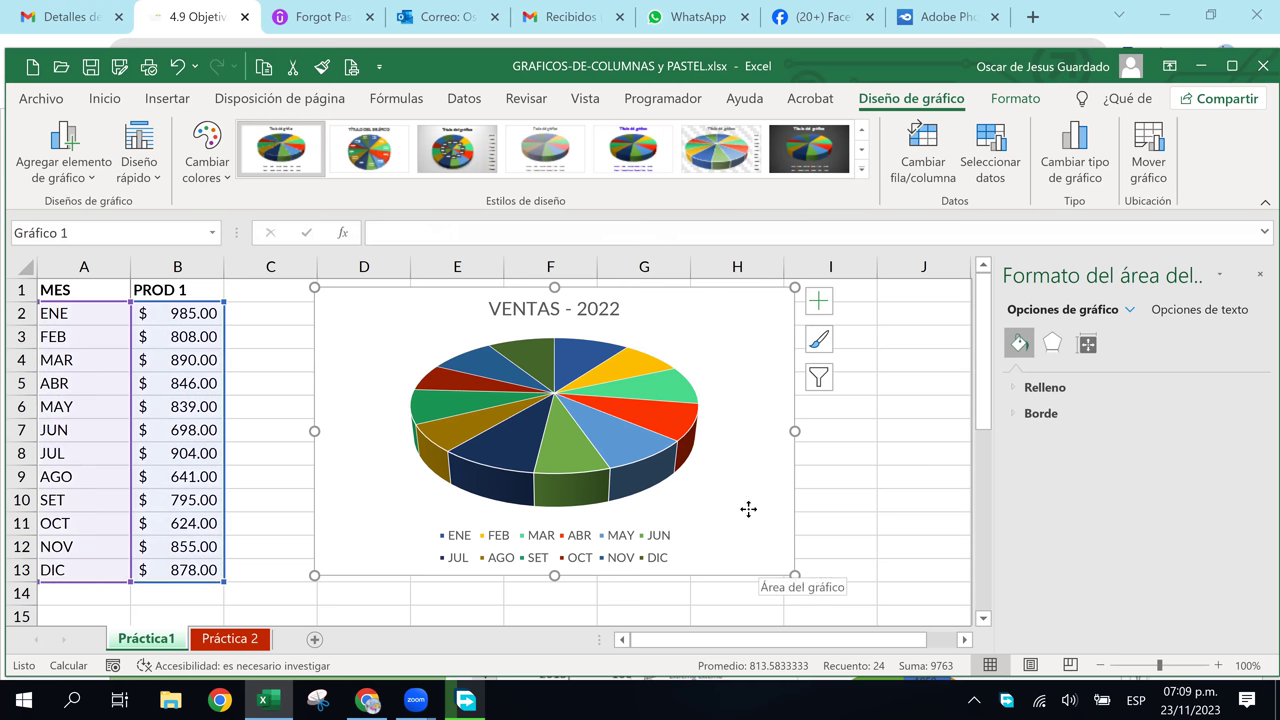
pyautogui.click(750, 510)
pyautogui.click(867, 520)
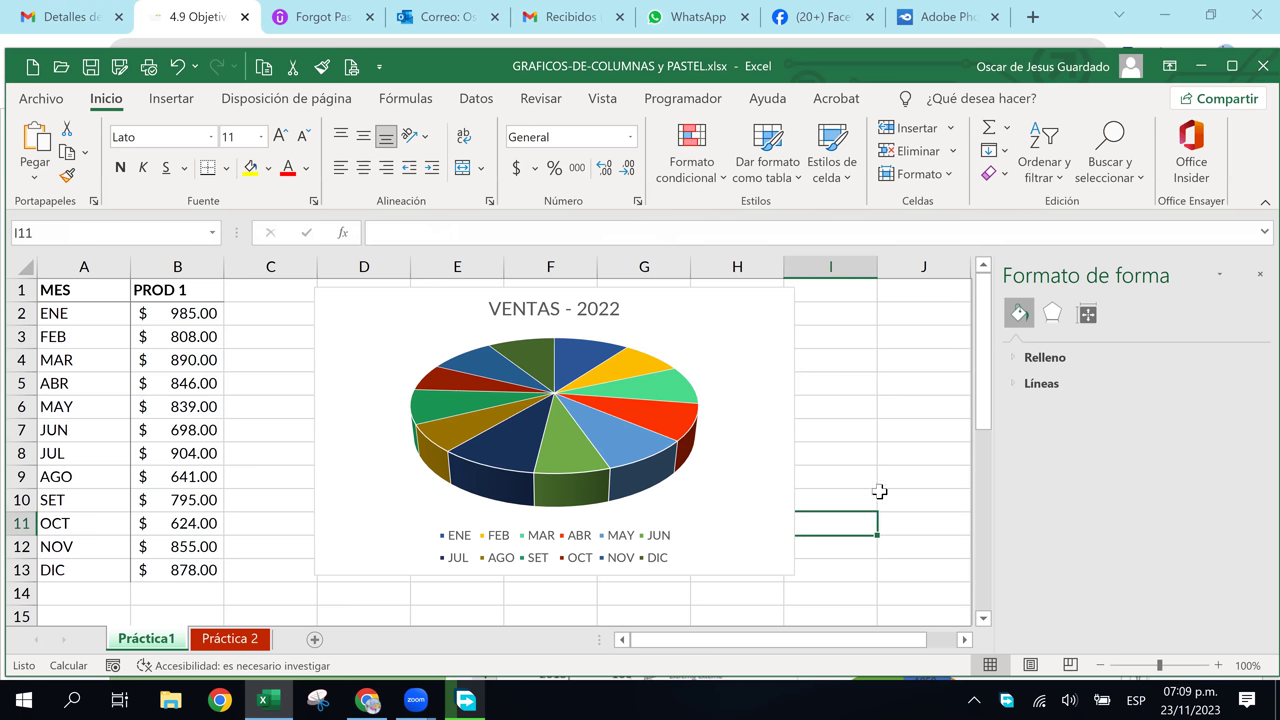
pyautogui.click(719, 350)
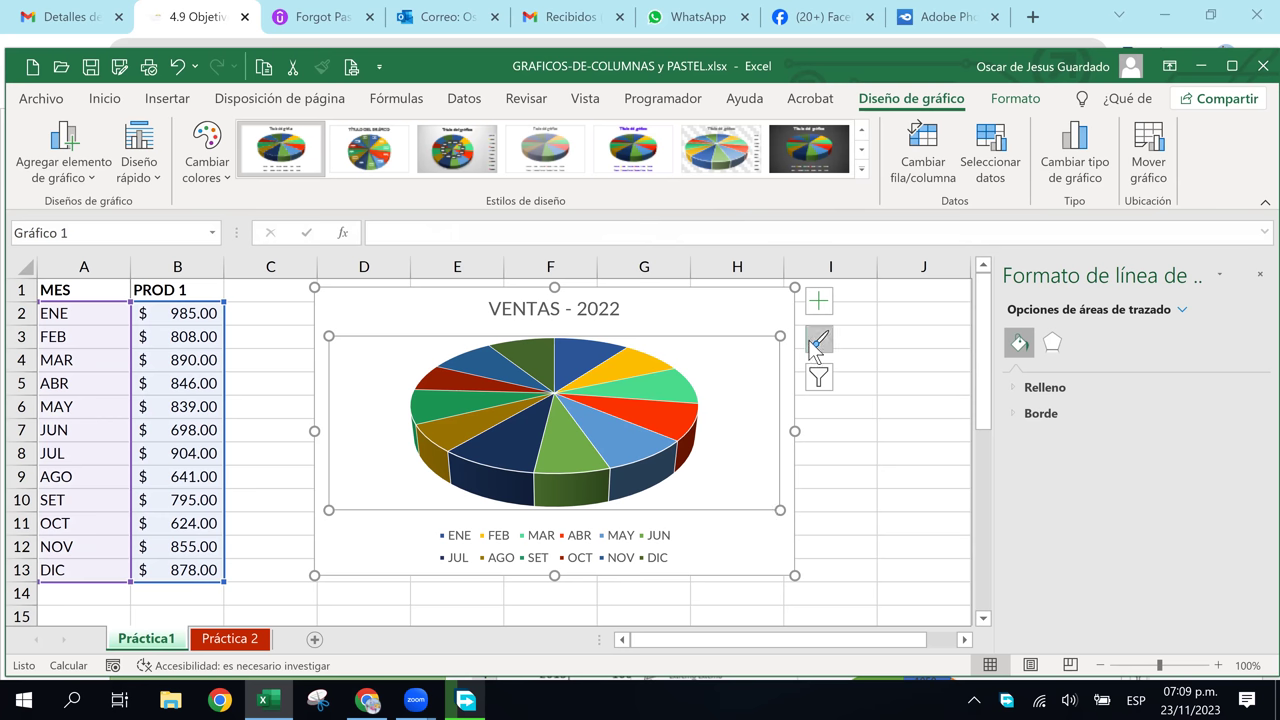
pyautogui.click(818, 341)
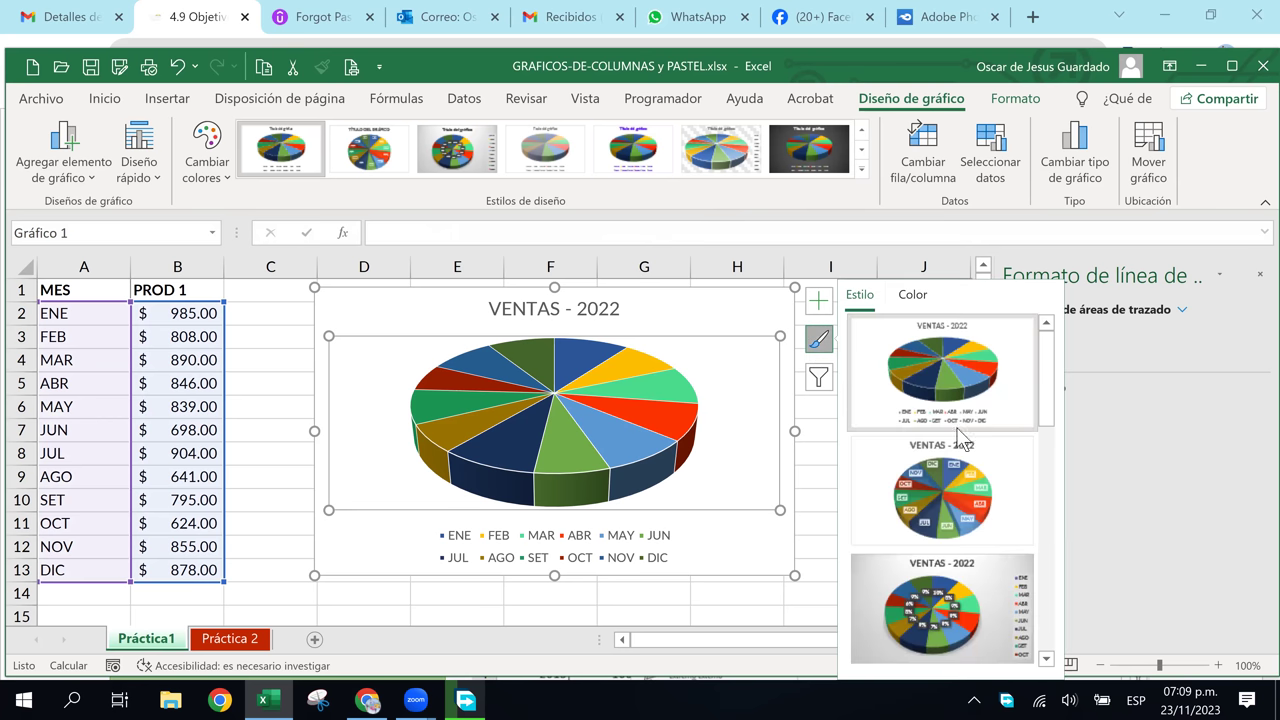
pyautogui.click(970, 640)
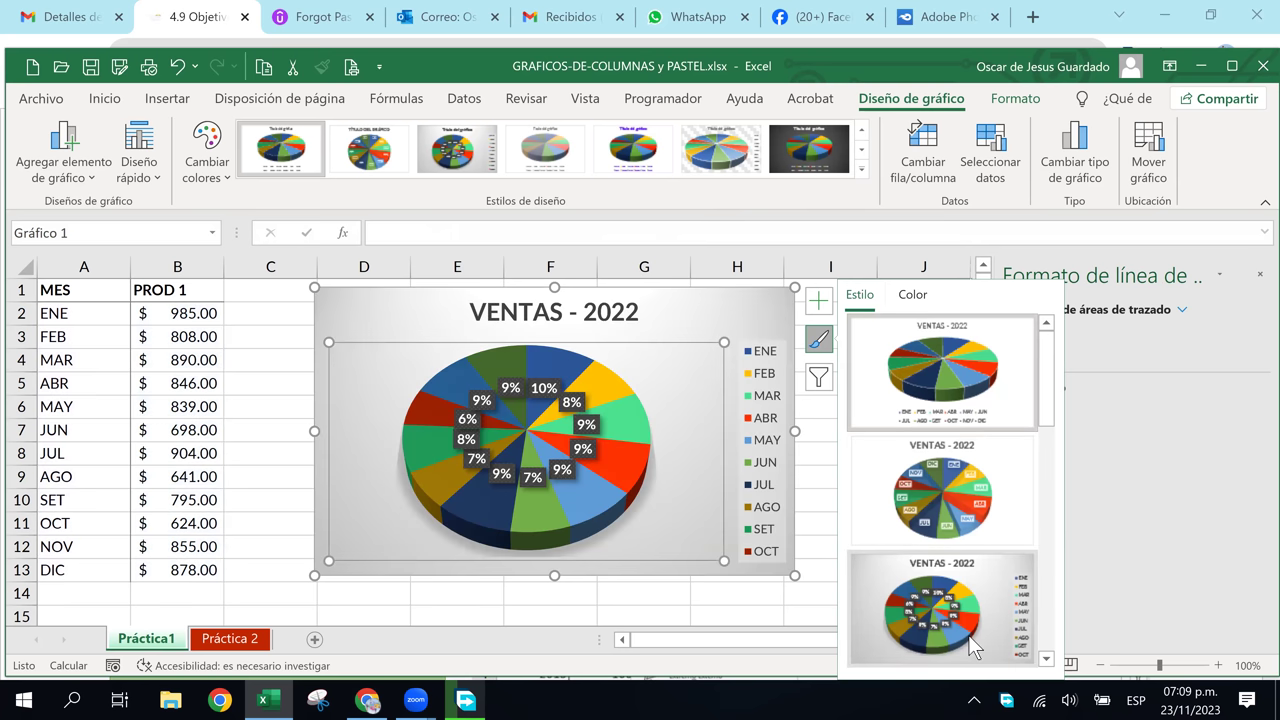
pyautogui.click(946, 413)
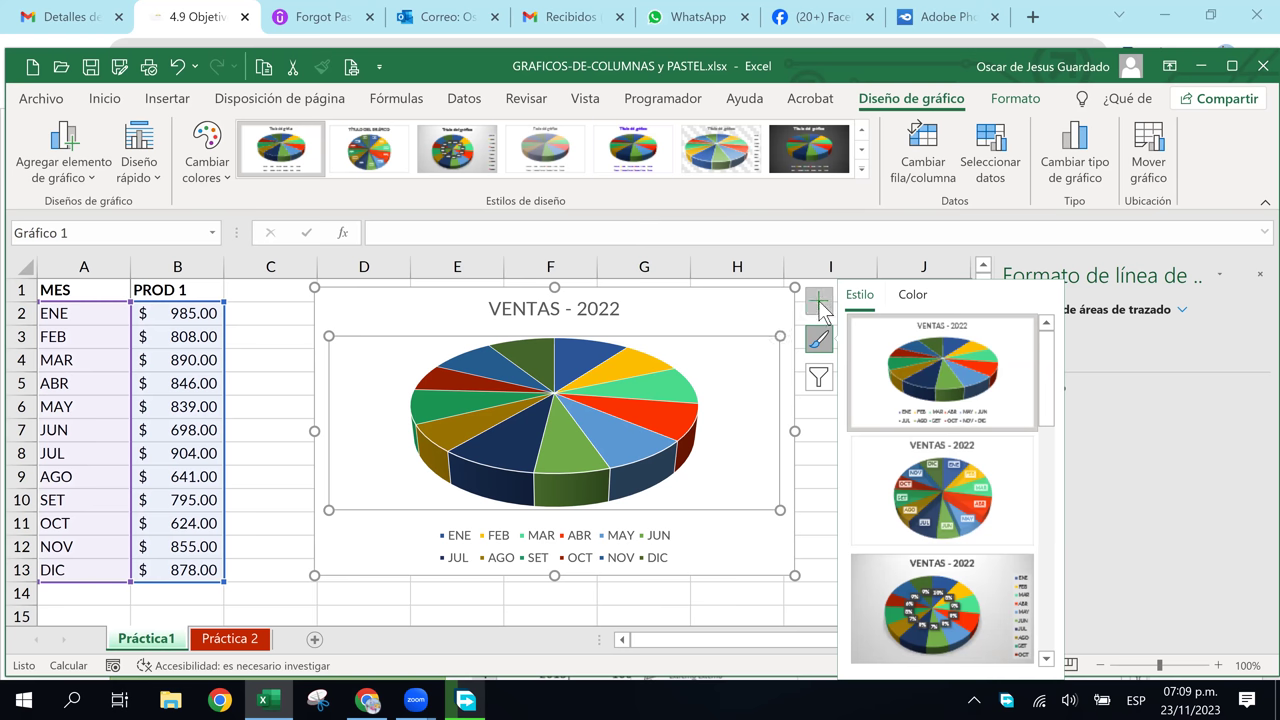
pyautogui.click(818, 343)
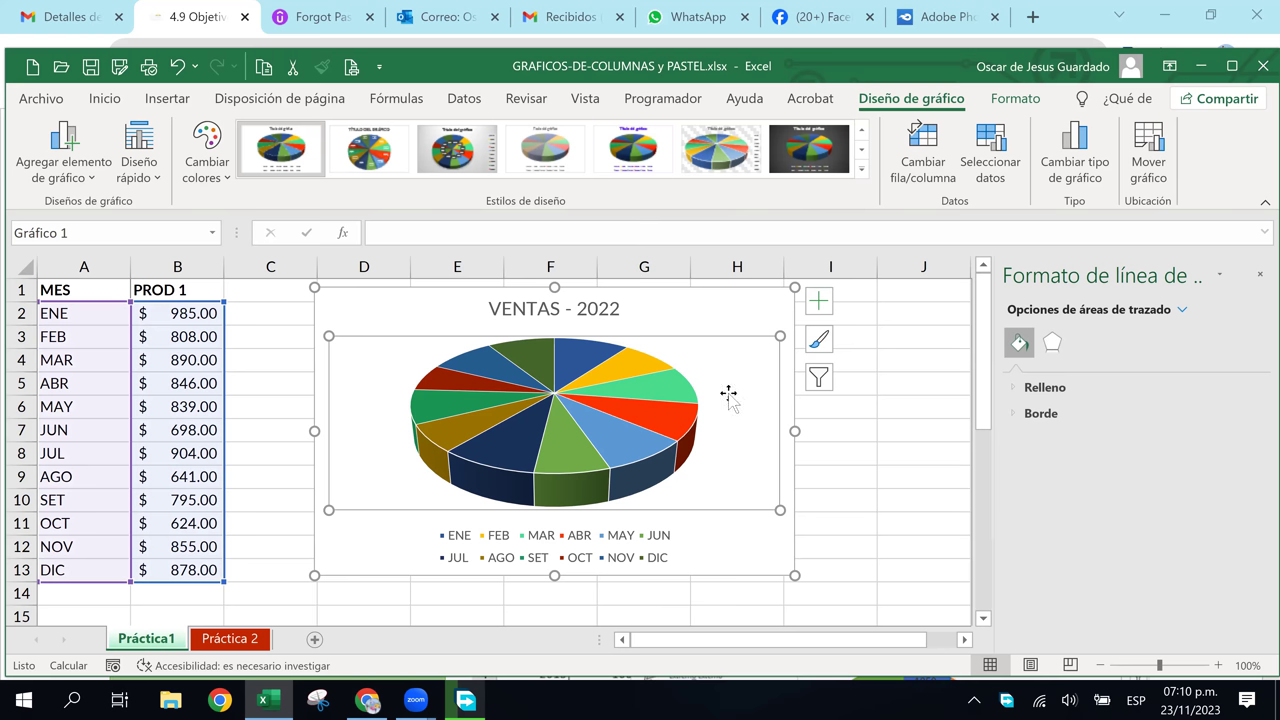
# Try a gradient fill and then the light blue Papel bouquet texture on the plot area
pyautogui.click(818, 340)
pyautogui.click(818, 340)
pyautogui.click(1045, 387)
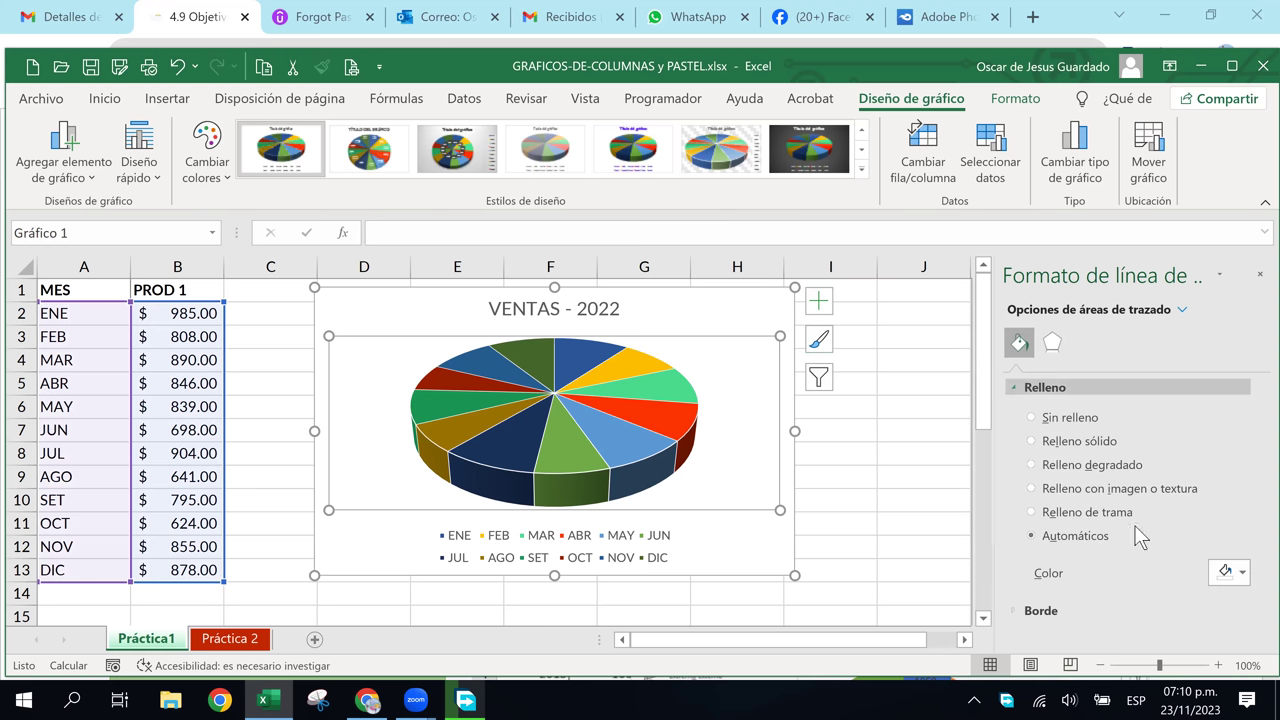
pyautogui.click(1078, 470)
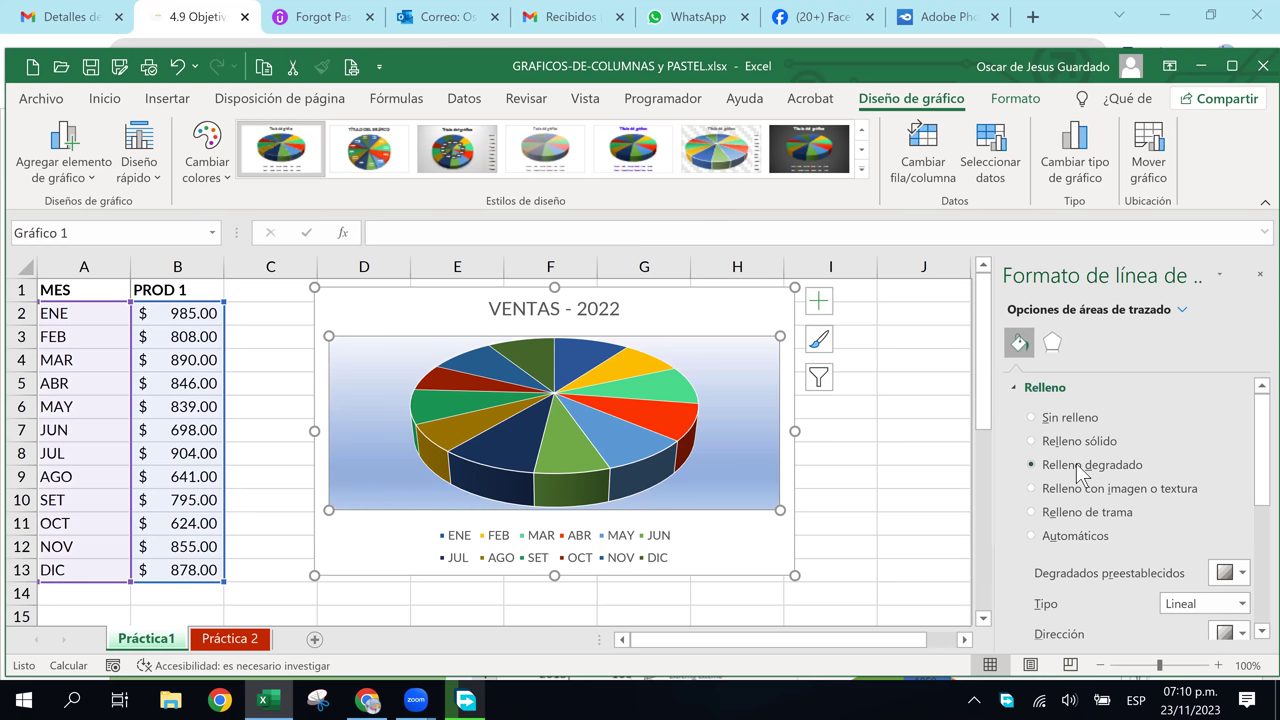
pyautogui.click(1096, 490)
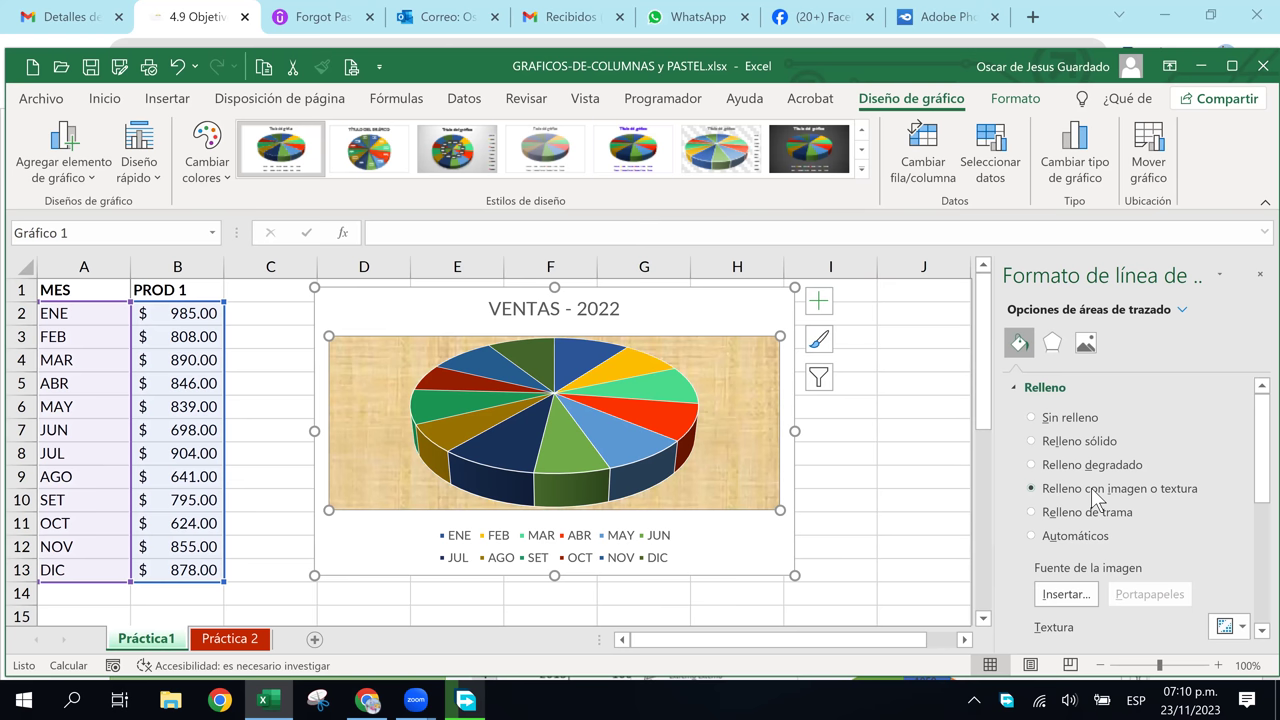
pyautogui.click(1236, 627)
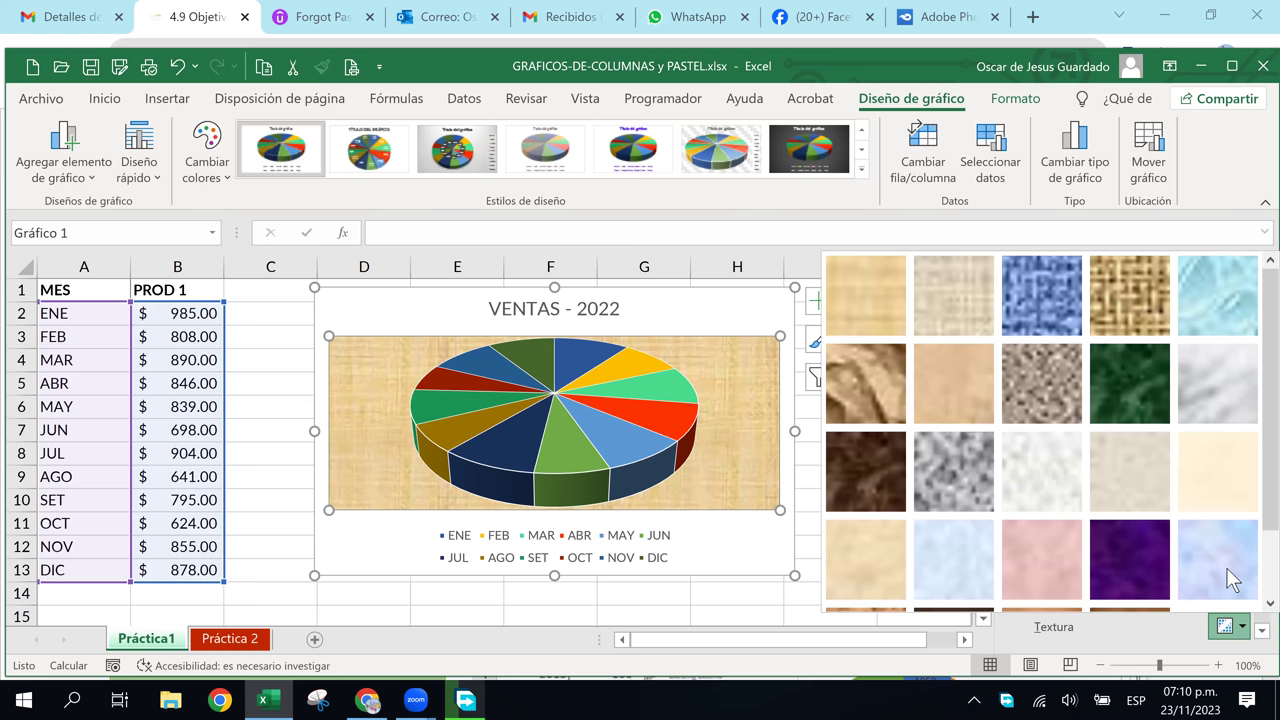
pyautogui.click(1232, 580)
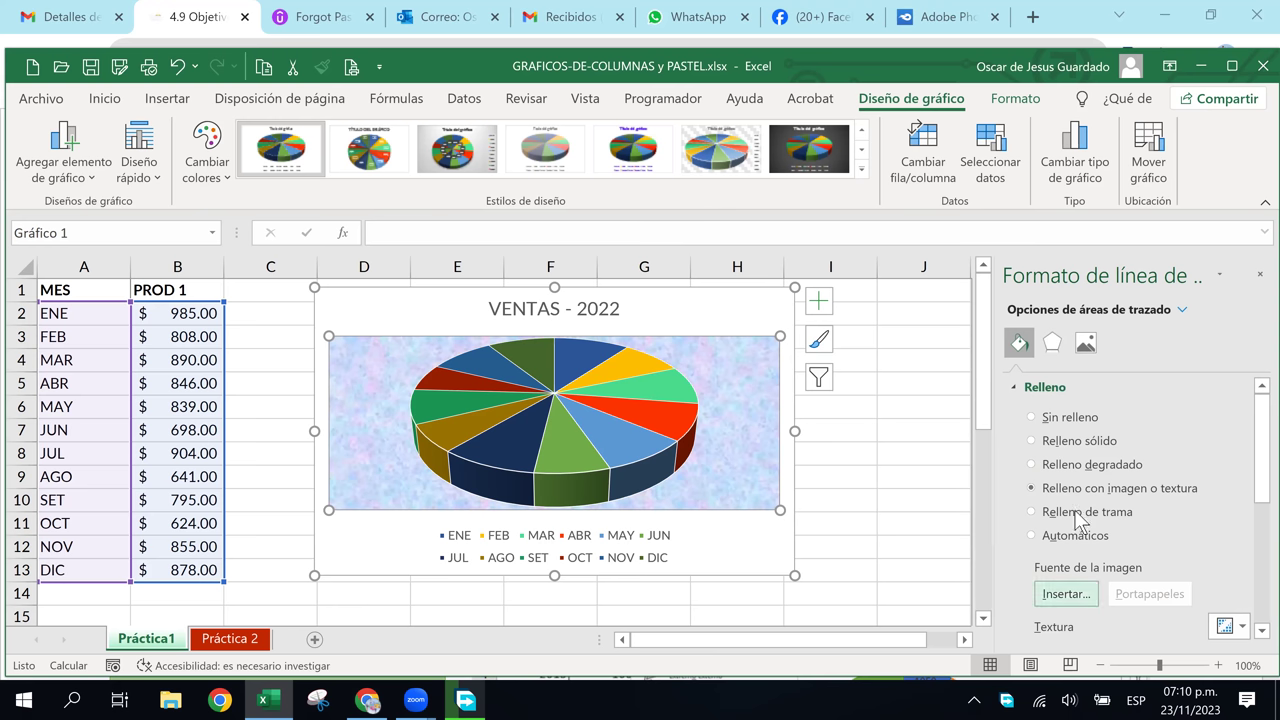
# Switch the plot area fill to a light green preset gradient
pyautogui.click(1102, 468)
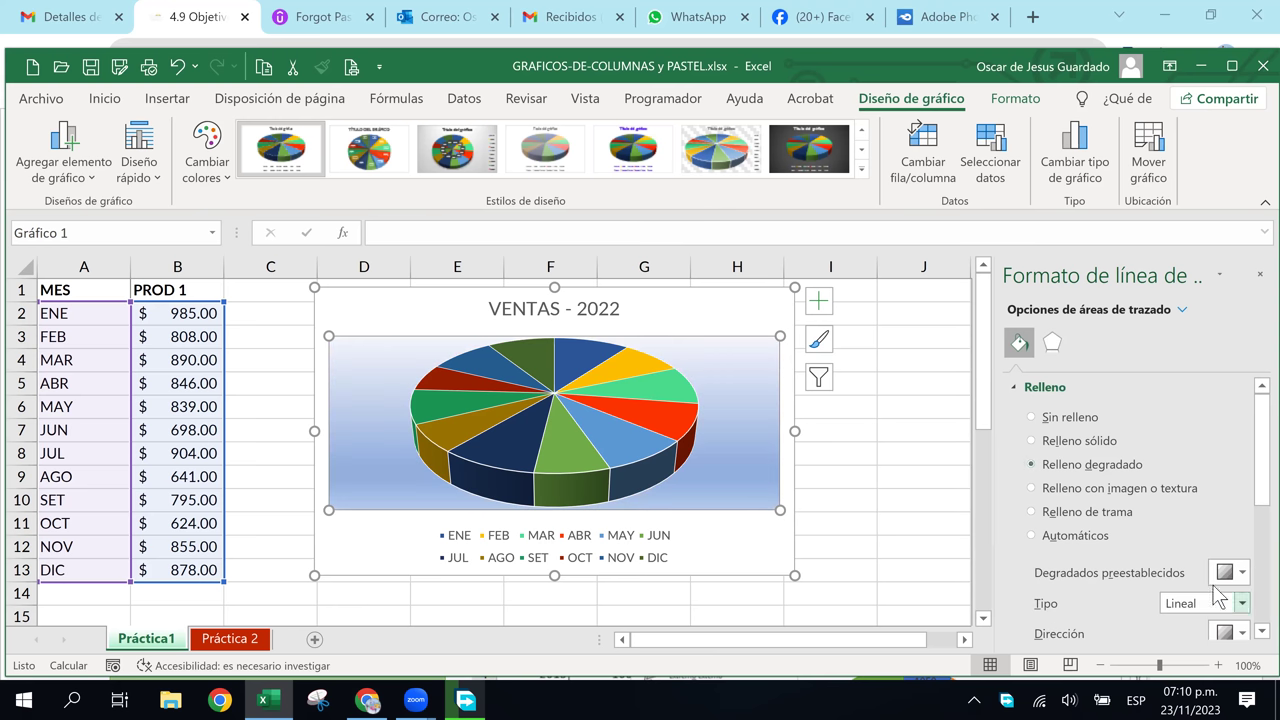
pyautogui.click(1224, 573)
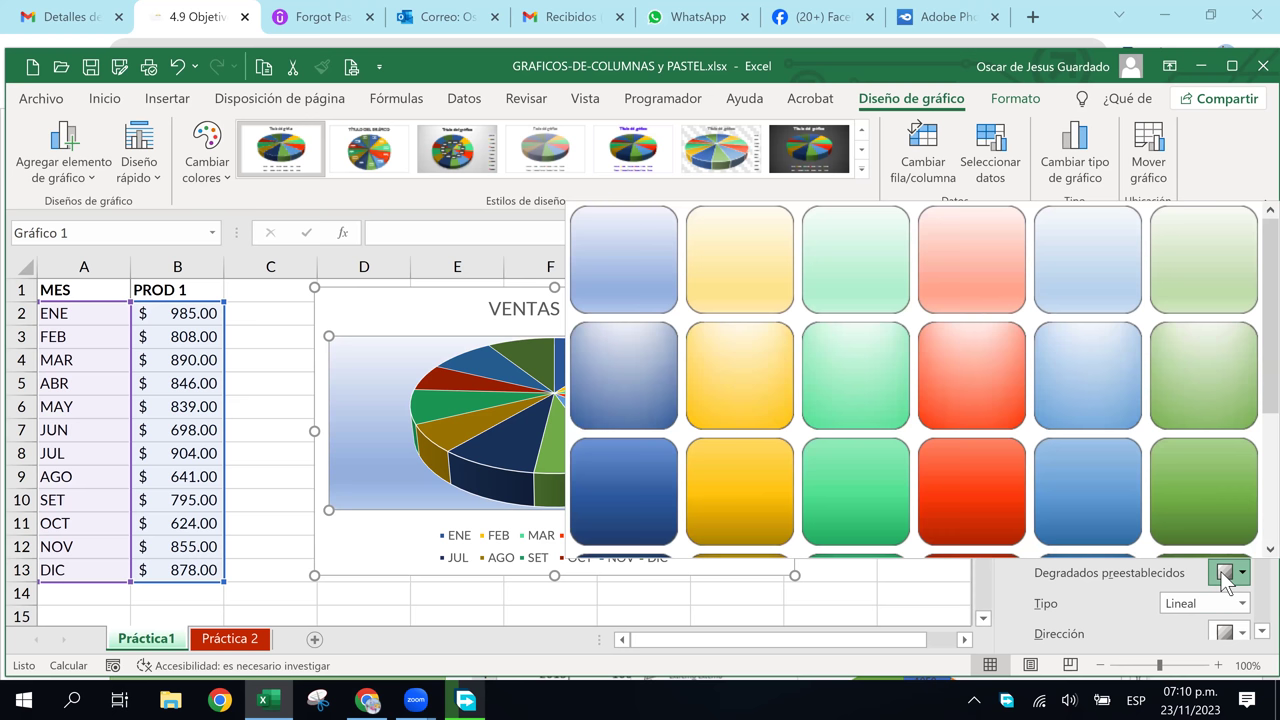
pyautogui.click(1240, 260)
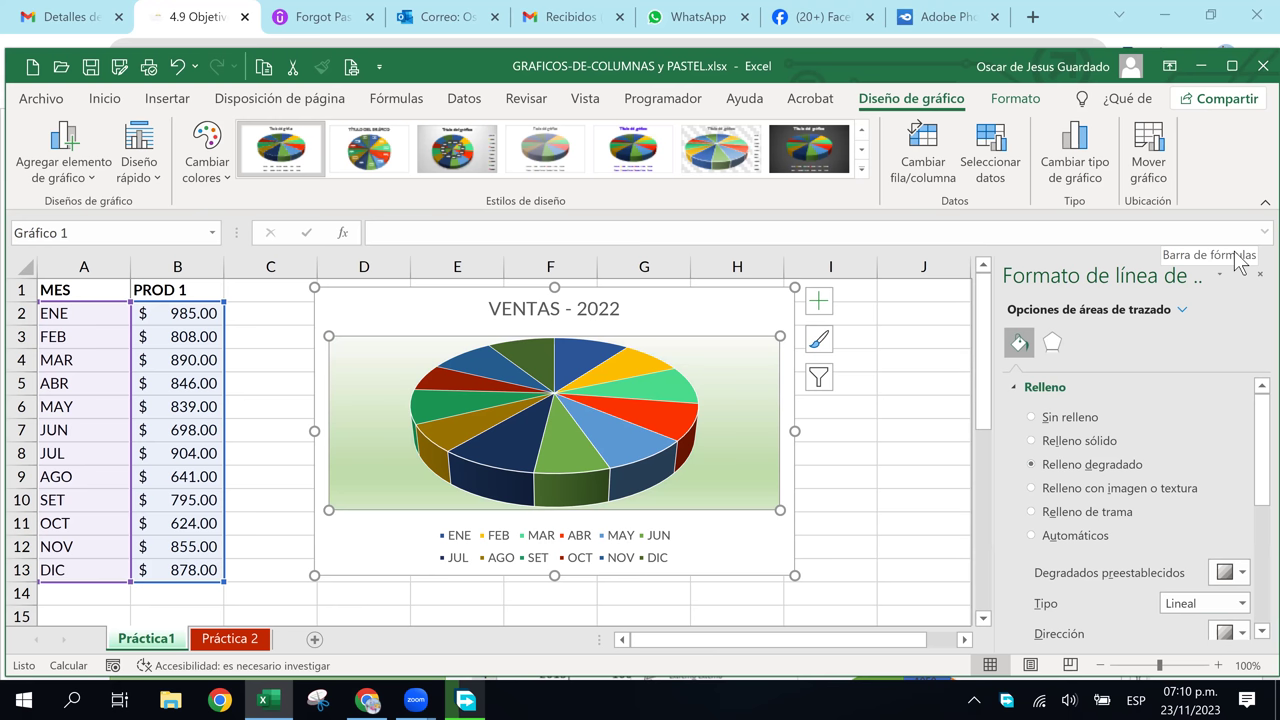
pyautogui.click(728, 300)
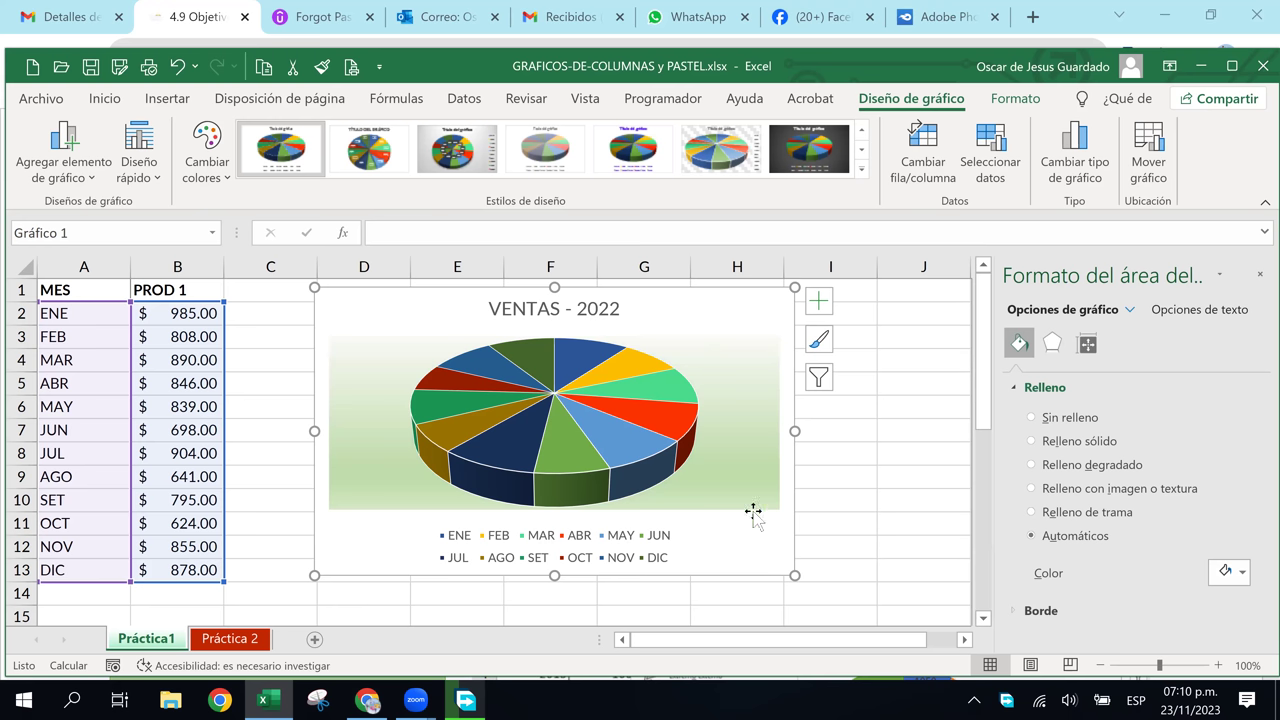
# Reselect the plot area and scroll through its Format Plot Area fill settings
pyautogui.click(760, 476)
pyautogui.click(754, 323)
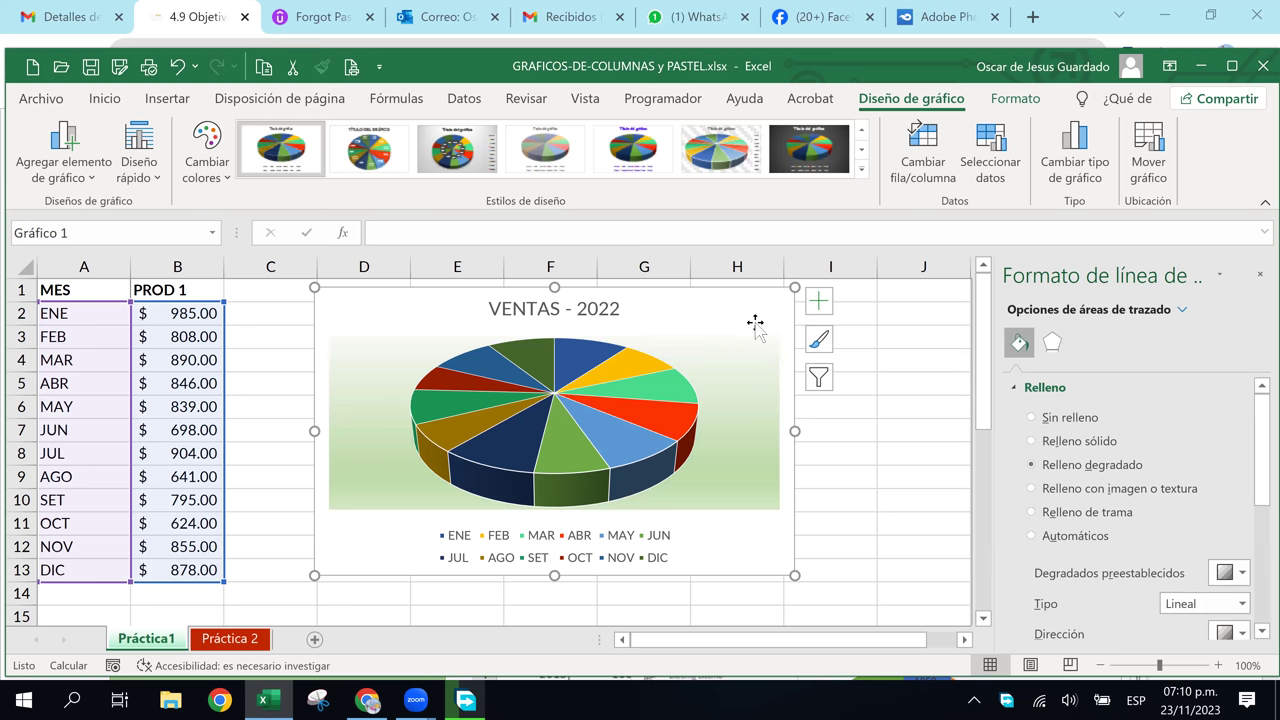
pyautogui.click(770, 378)
pyautogui.scroll(-2, 1111, 563)
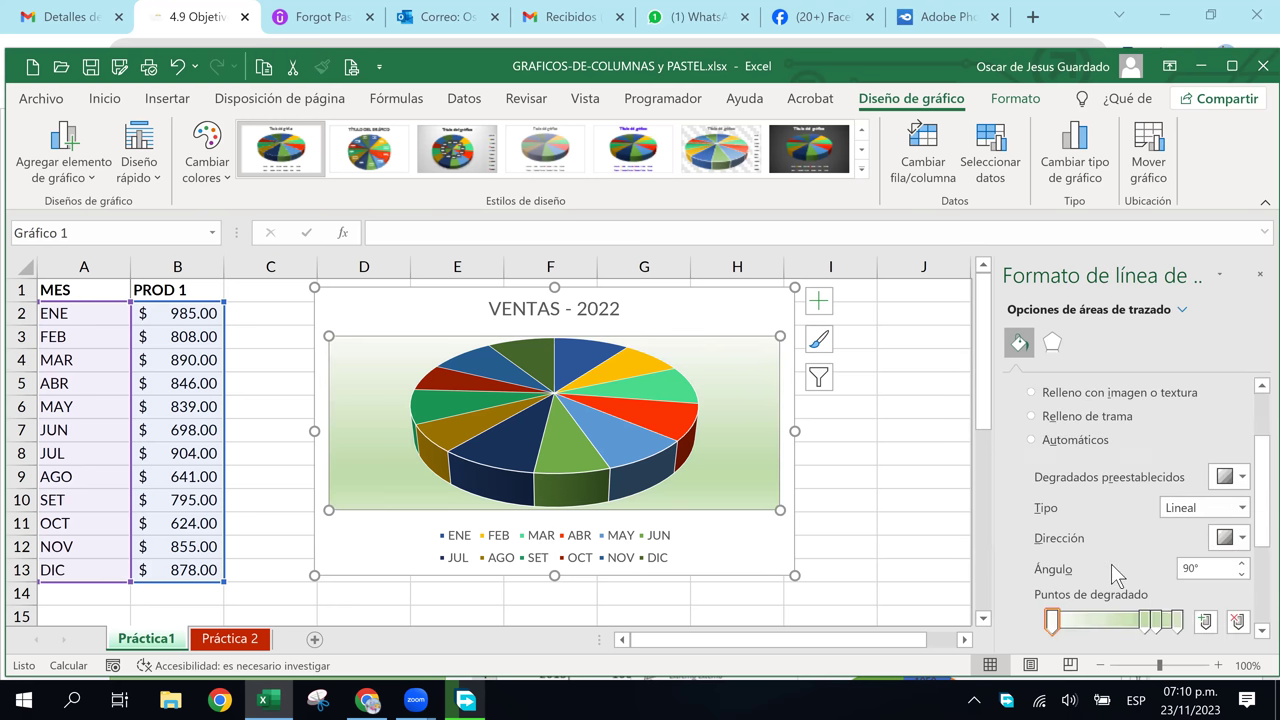
pyautogui.scroll(-1, 1111, 563)
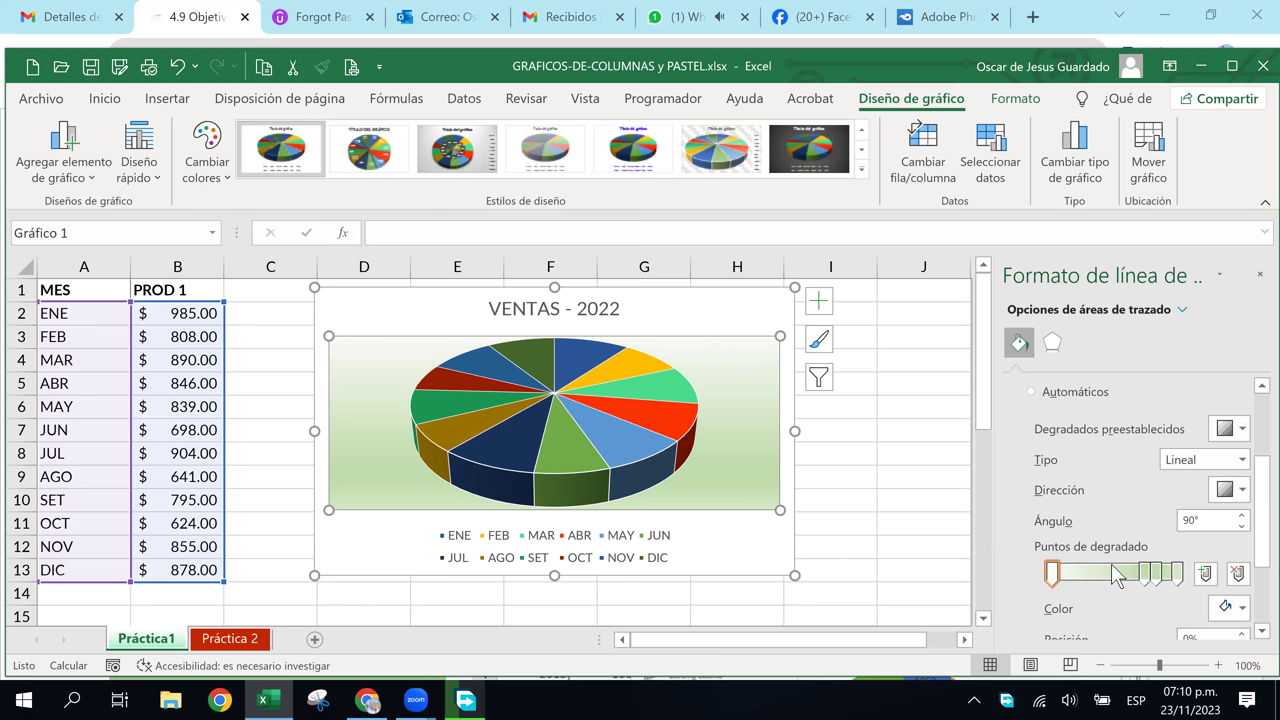
pyautogui.moveTo(1262, 500); pyautogui.dragTo(1265, 557)
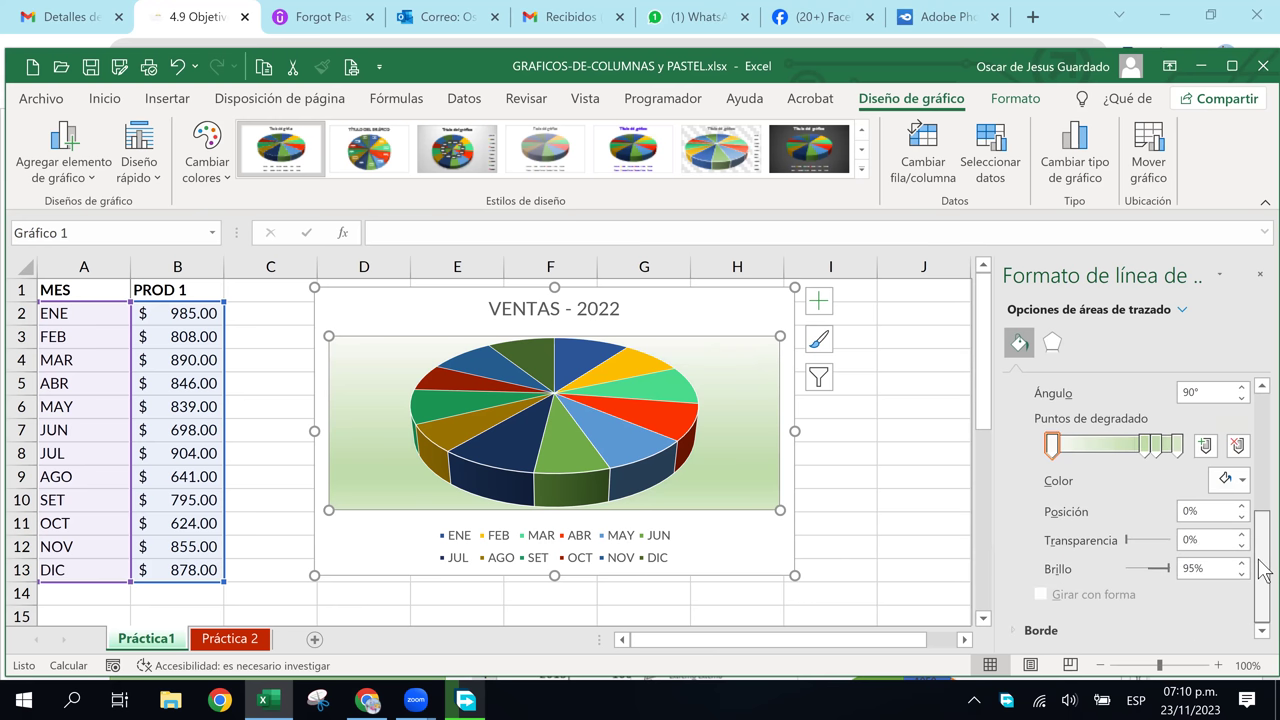
# Look through the plot area's Borde line options, then select the whole chart area
pyautogui.click(1010, 626)
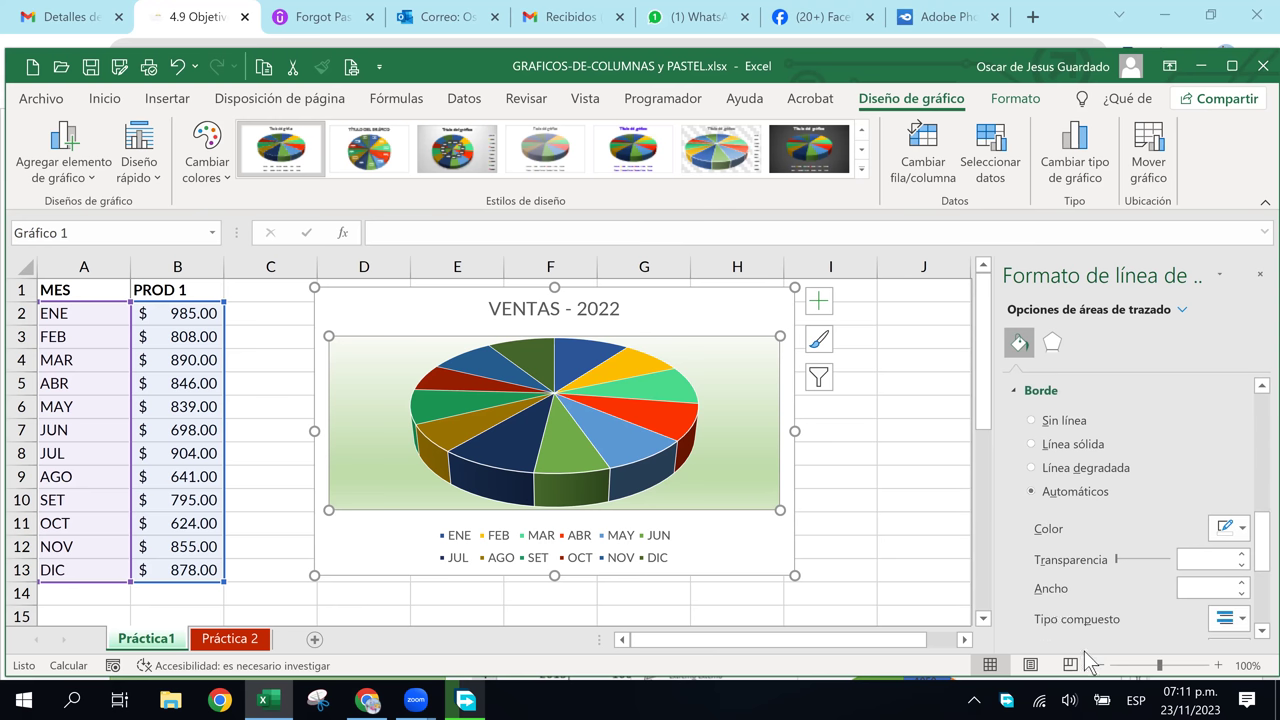
pyautogui.scroll(-1, 1061, 518)
pyautogui.scroll(-2, 1061, 518)
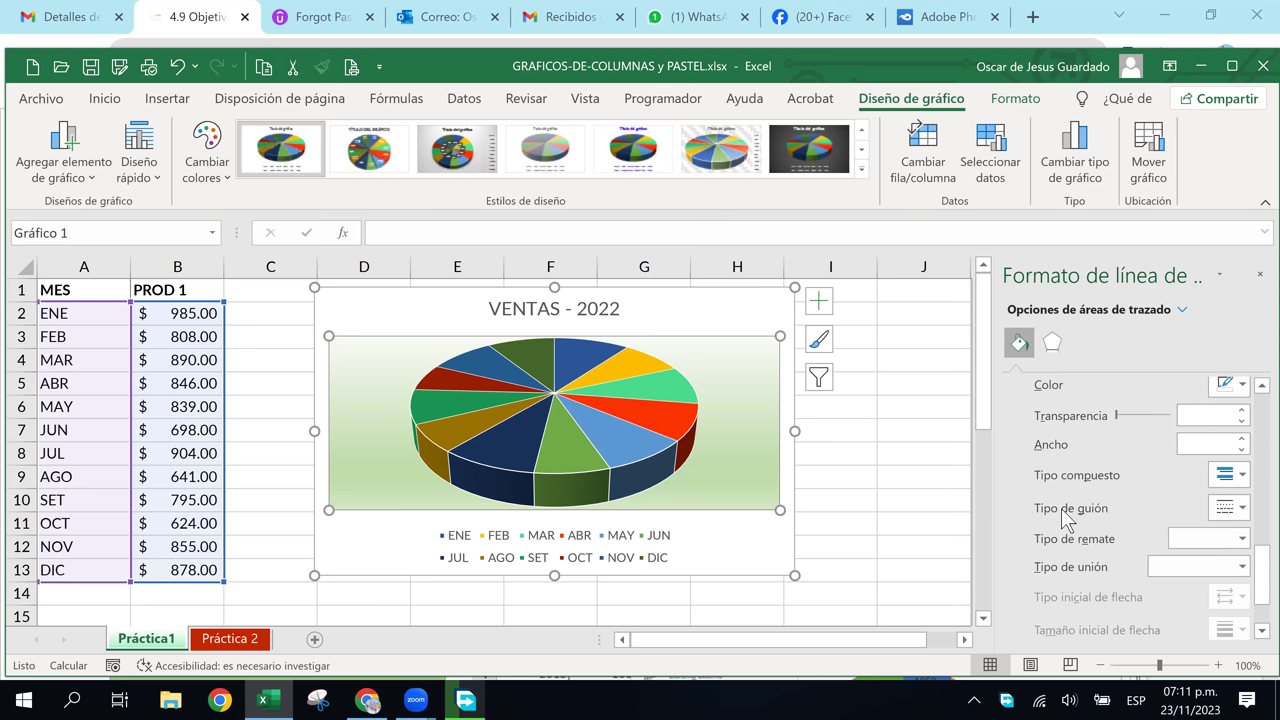
pyautogui.scroll(-2, 1062, 510)
pyautogui.scroll(3, 1062, 515)
pyautogui.scroll(2, 1062, 515)
pyautogui.scroll(4, 1062, 515)
pyautogui.click(640, 328)
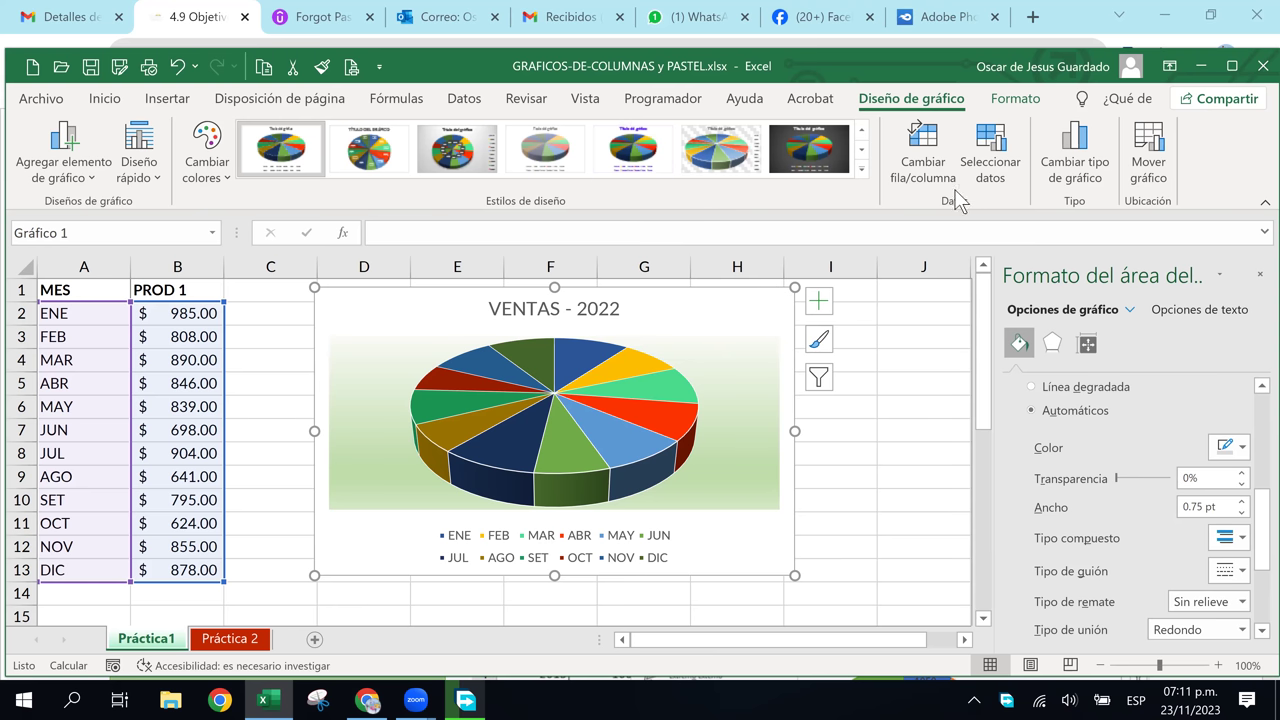
# Apply Estilo 10 from the chart styles gallery to the VENTAS - 2022 pie
pyautogui.click(861, 170)
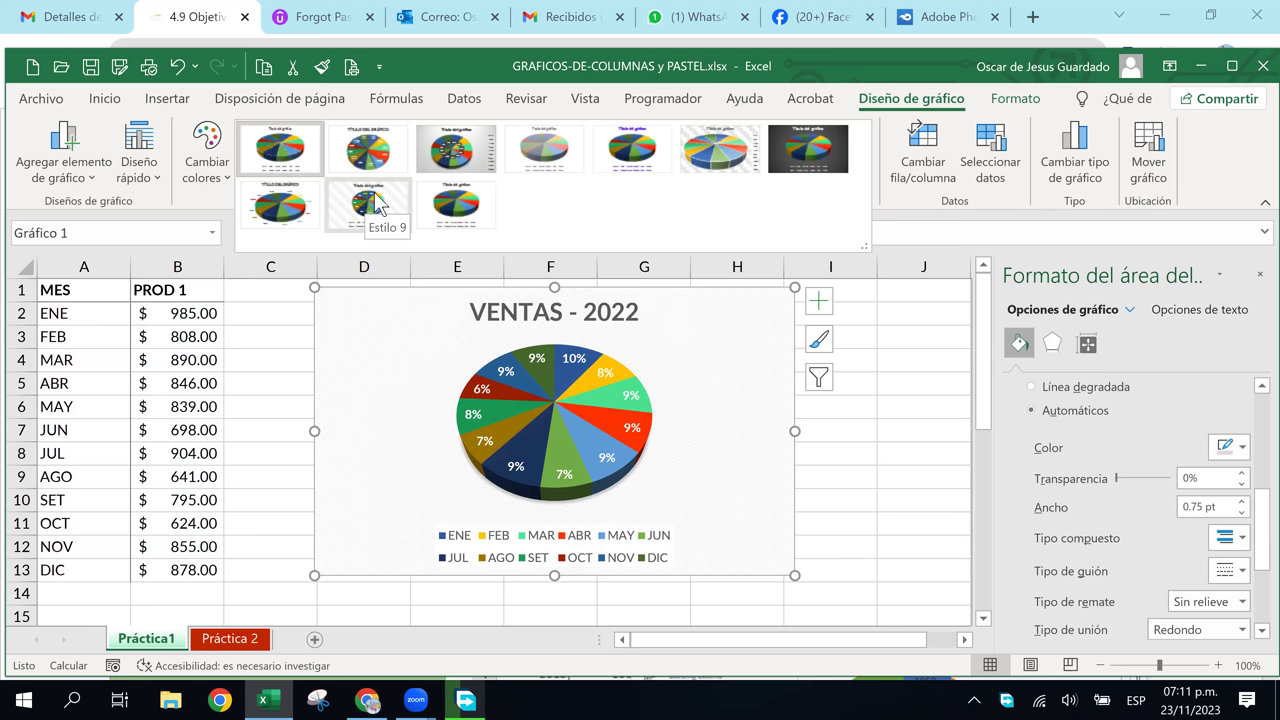
pyautogui.click(470, 203)
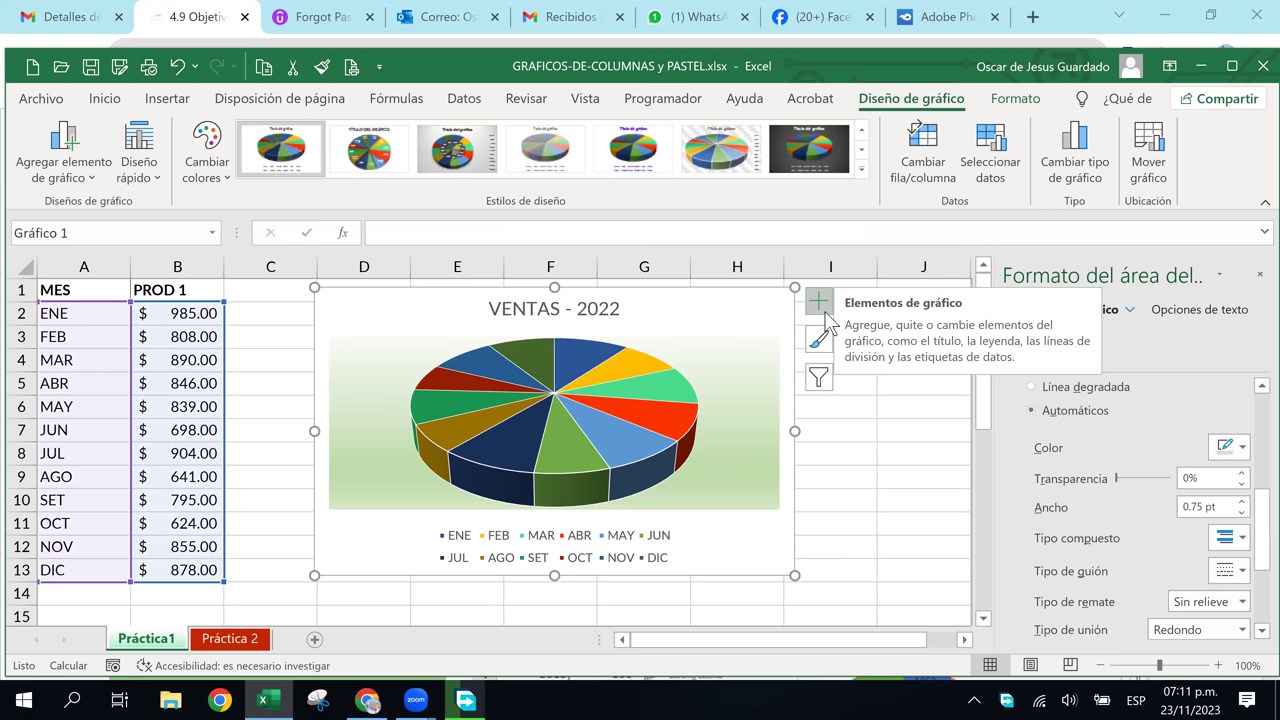
# Add Extremo externo data labels showing each slice's dollar value, like $985.00 for ENE
pyautogui.click(819, 302)
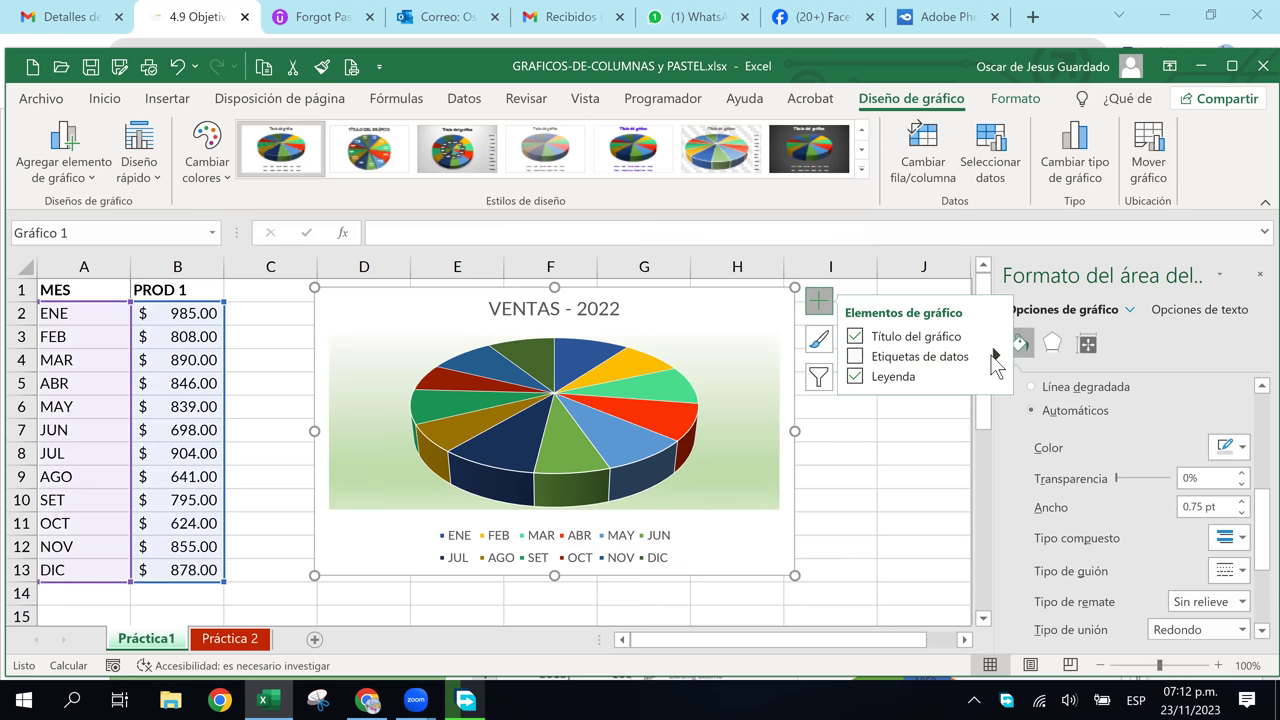
pyautogui.click(995, 356)
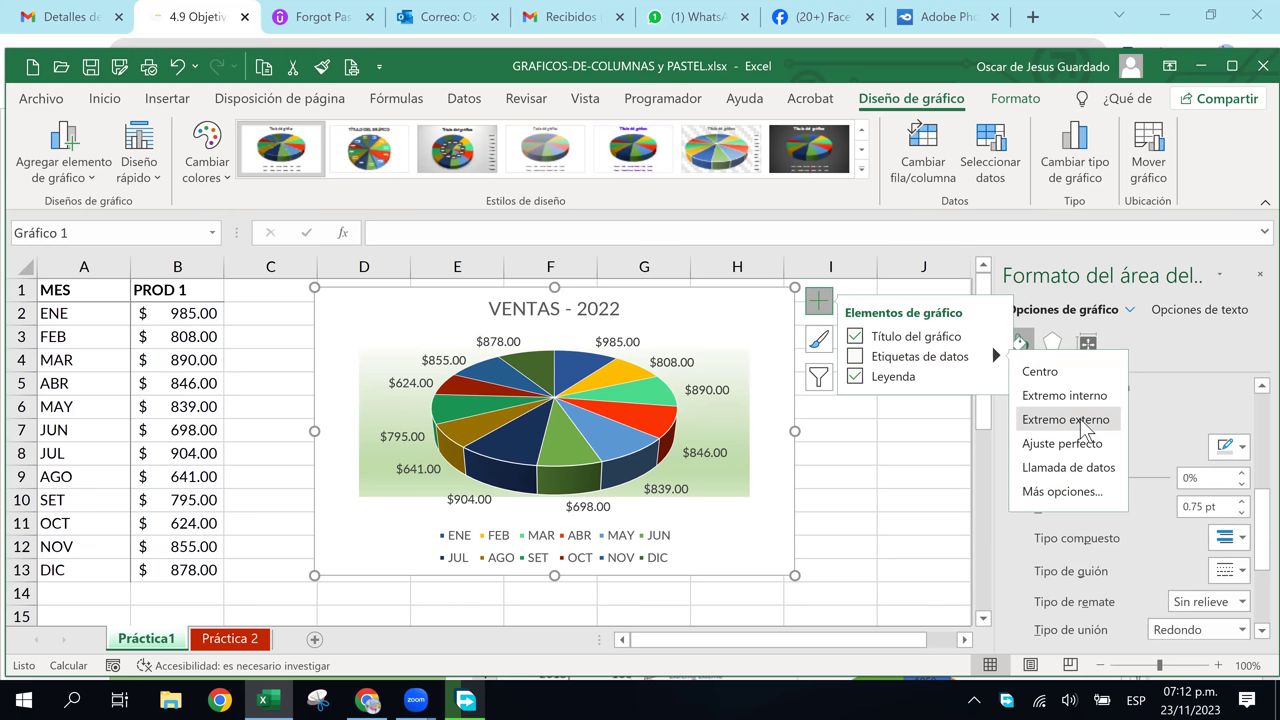
pyautogui.click(1085, 428)
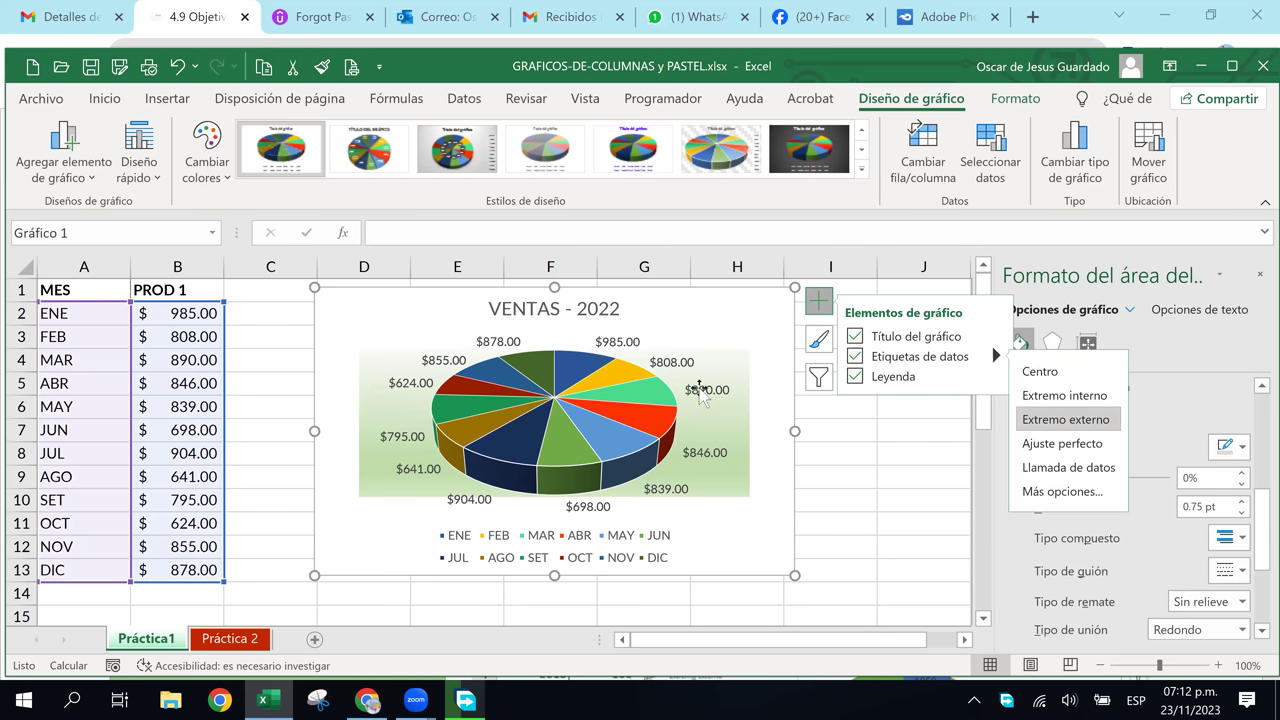
pyautogui.click(670, 362)
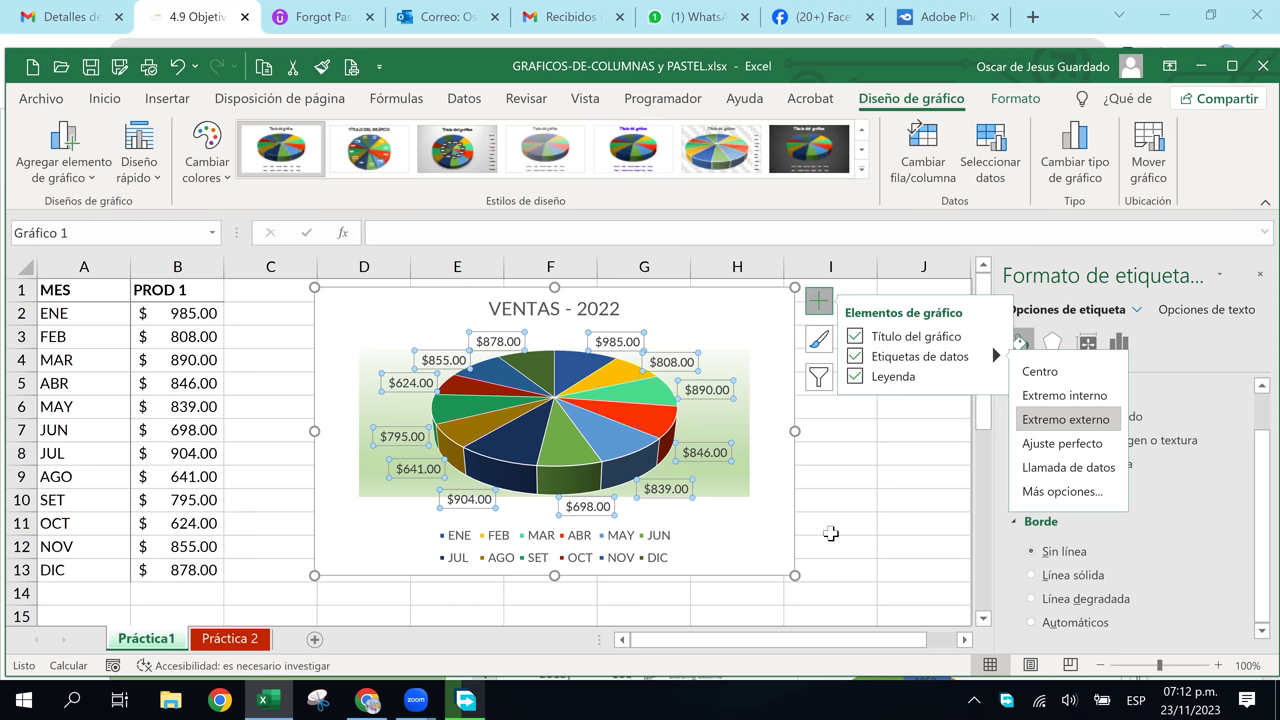
pyautogui.click(830, 534)
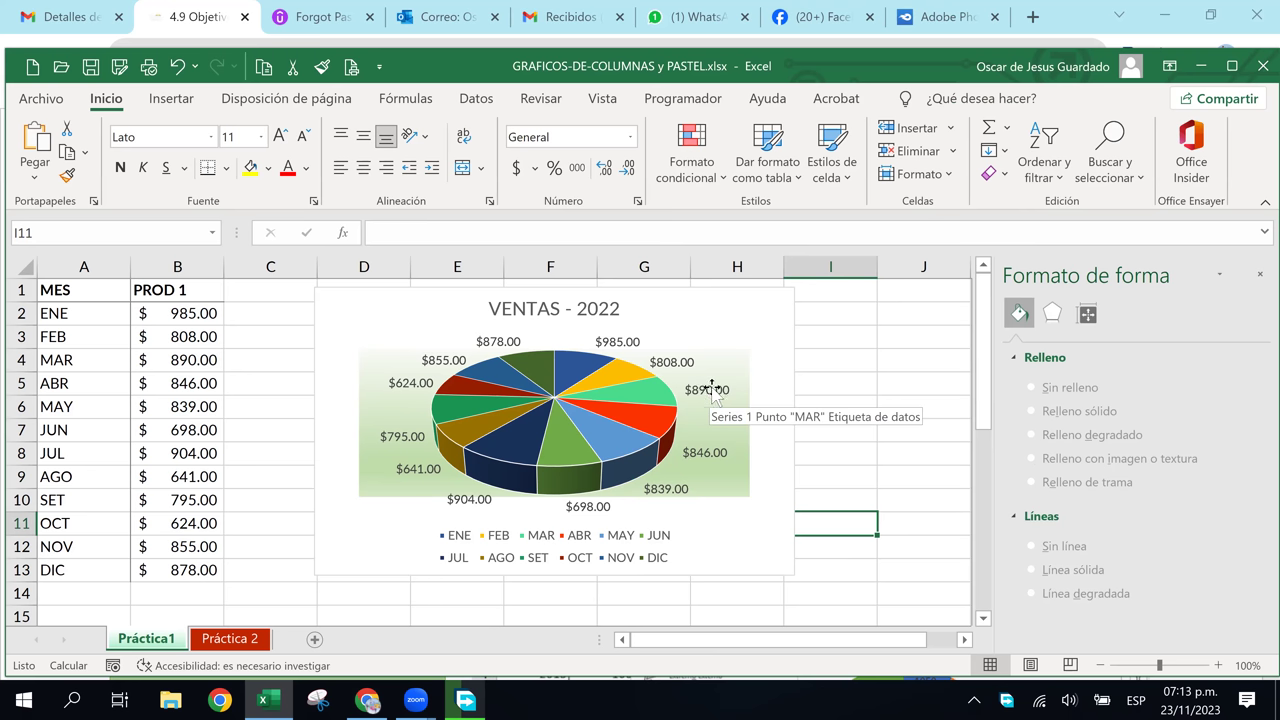
# Set the slice value labels' font size to 6 points using Inicio's font size buttons
pyautogui.click(712, 390)
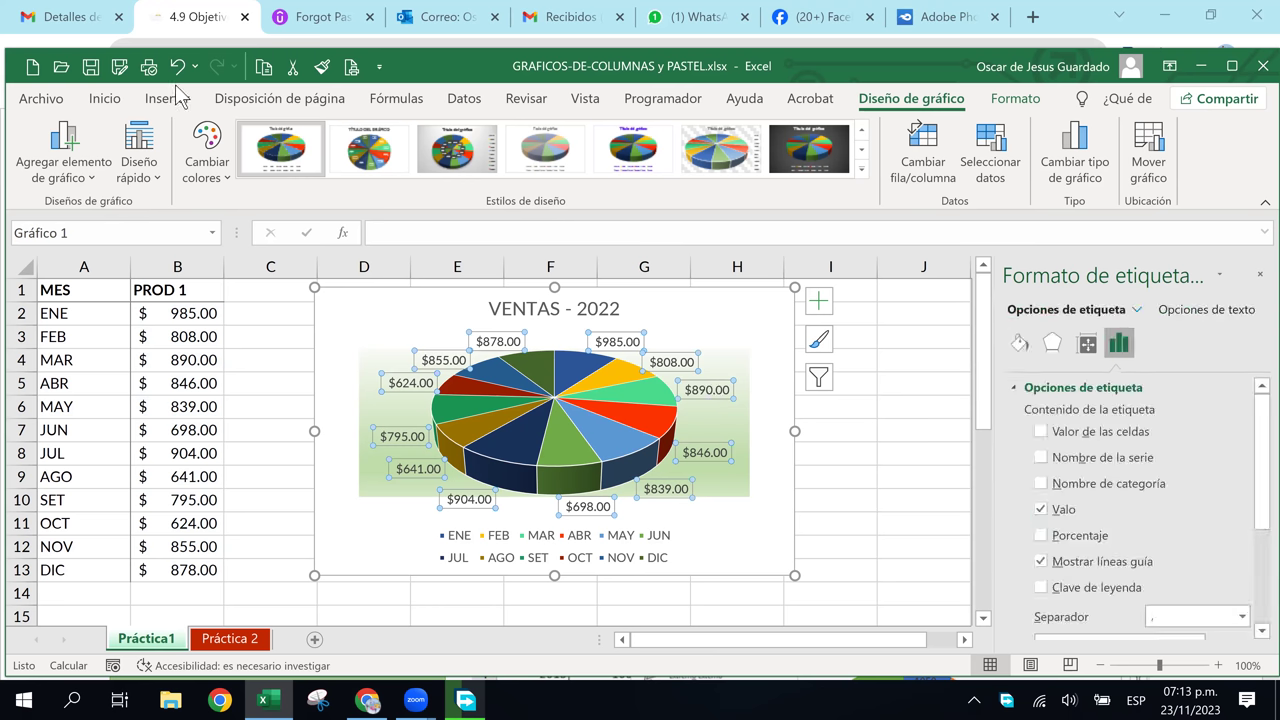
pyautogui.click(106, 98)
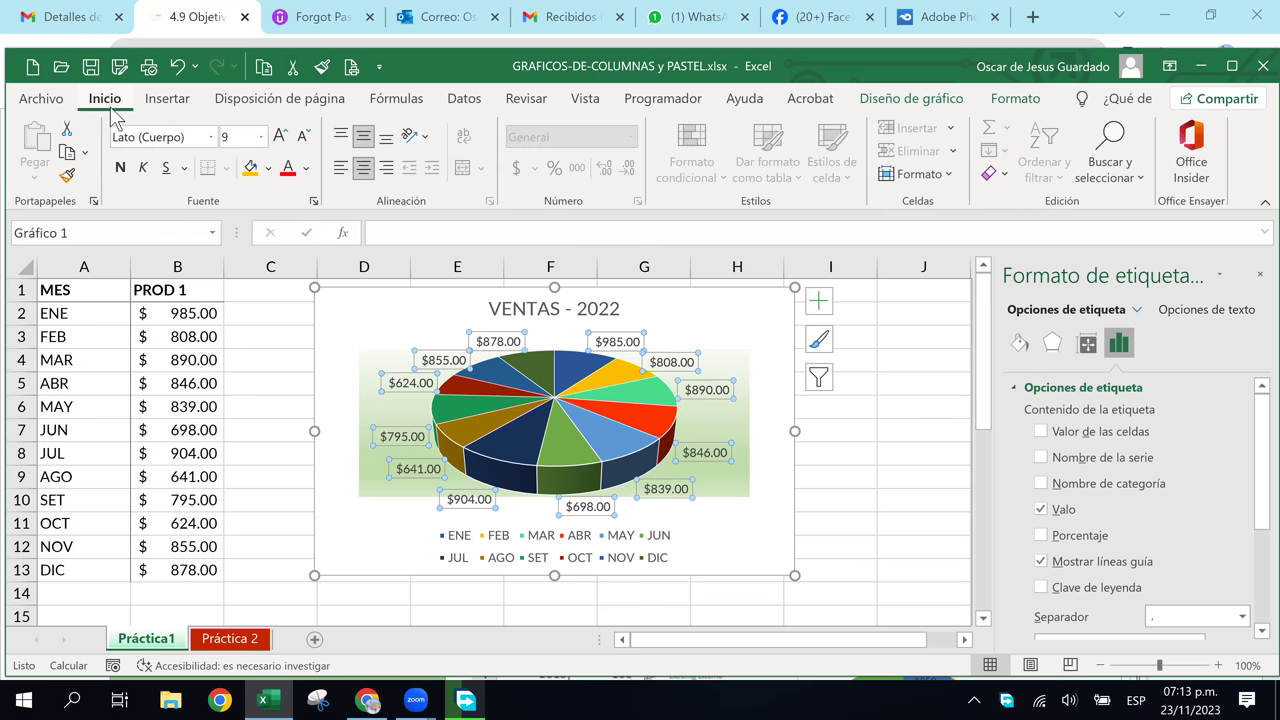
pyautogui.click(304, 140)
pyautogui.click(304, 140)
pyautogui.click(304, 140)
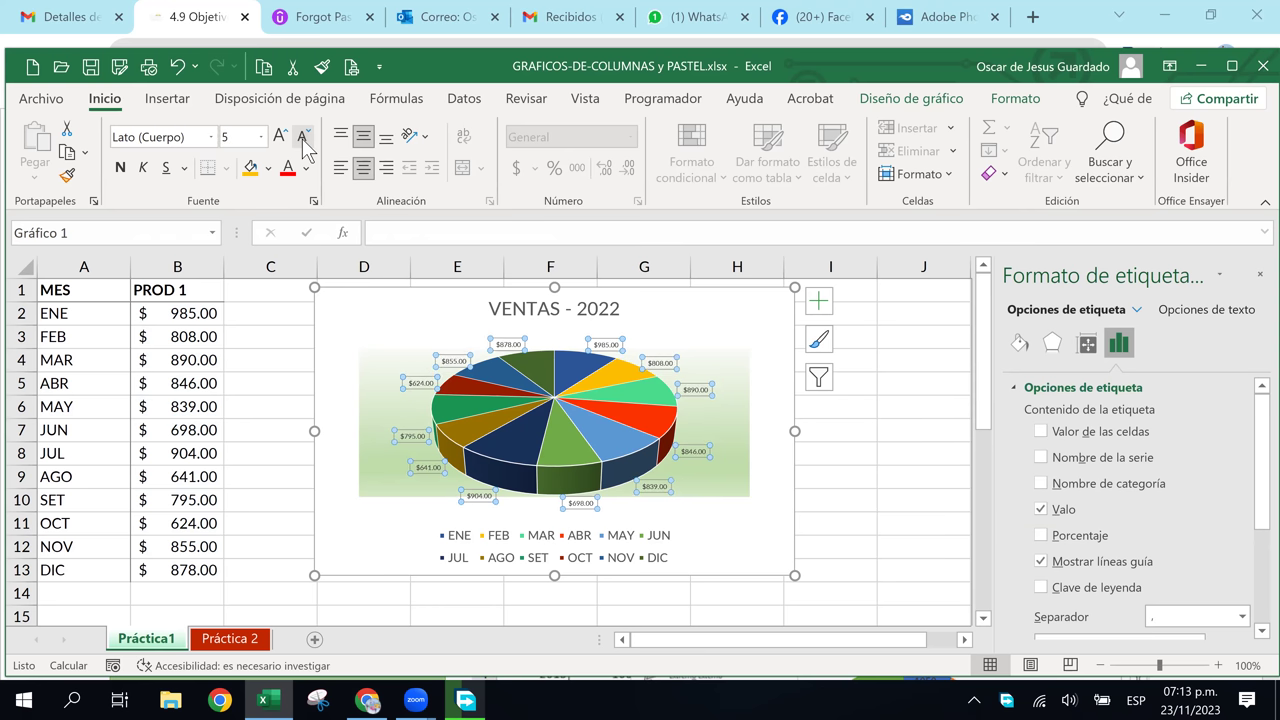
pyautogui.click(280, 135)
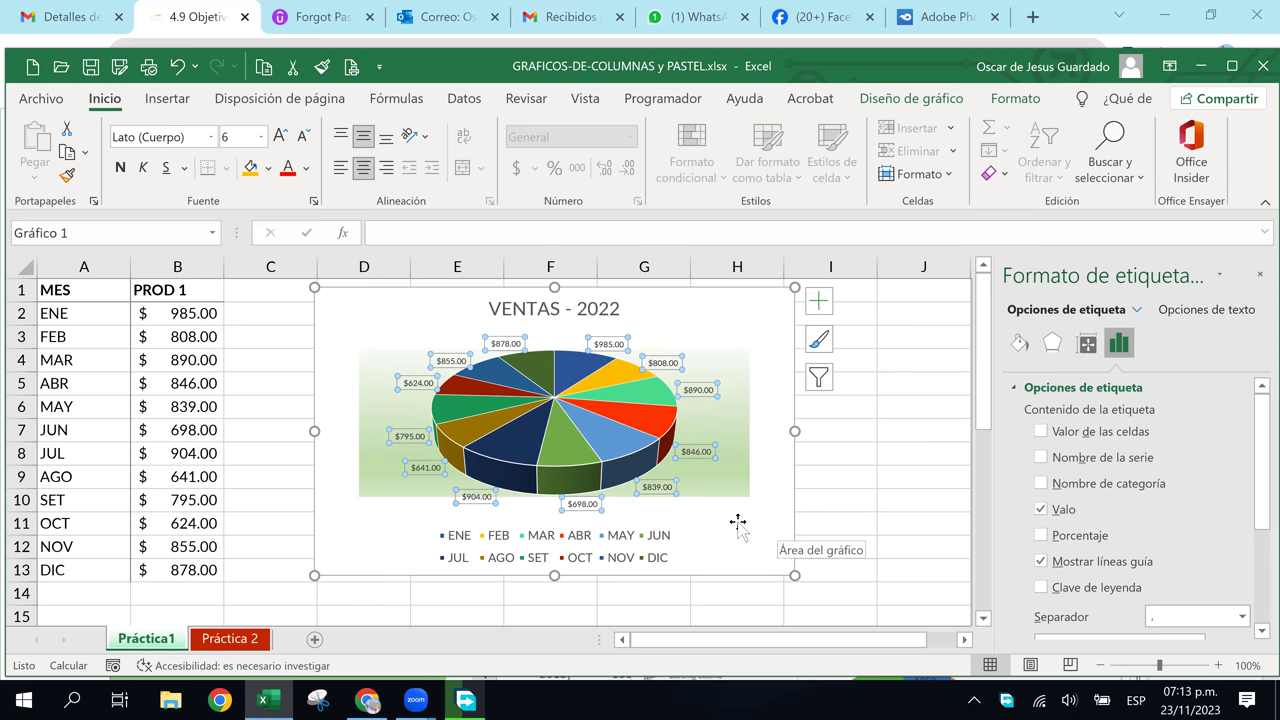
pyautogui.click(712, 482)
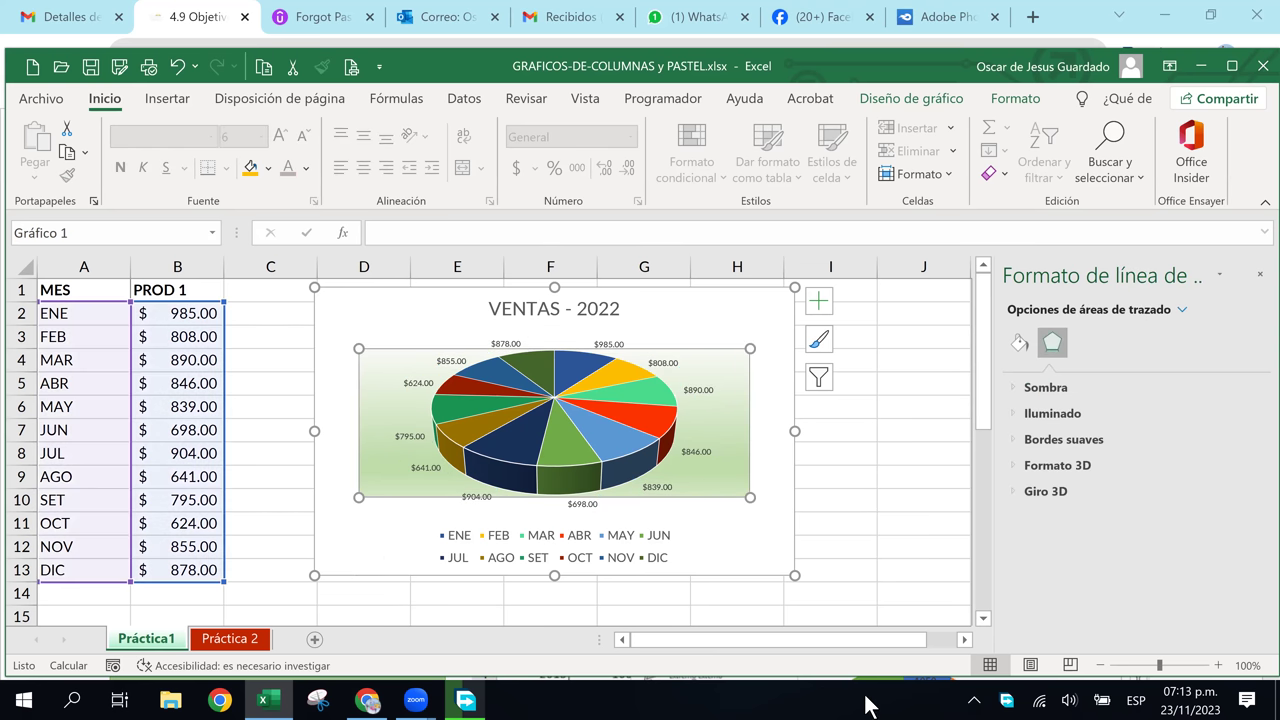
# Apply the Degradado ligero - Énfasis 3 preset gradient to the whole chart area
pyautogui.click(840, 552)
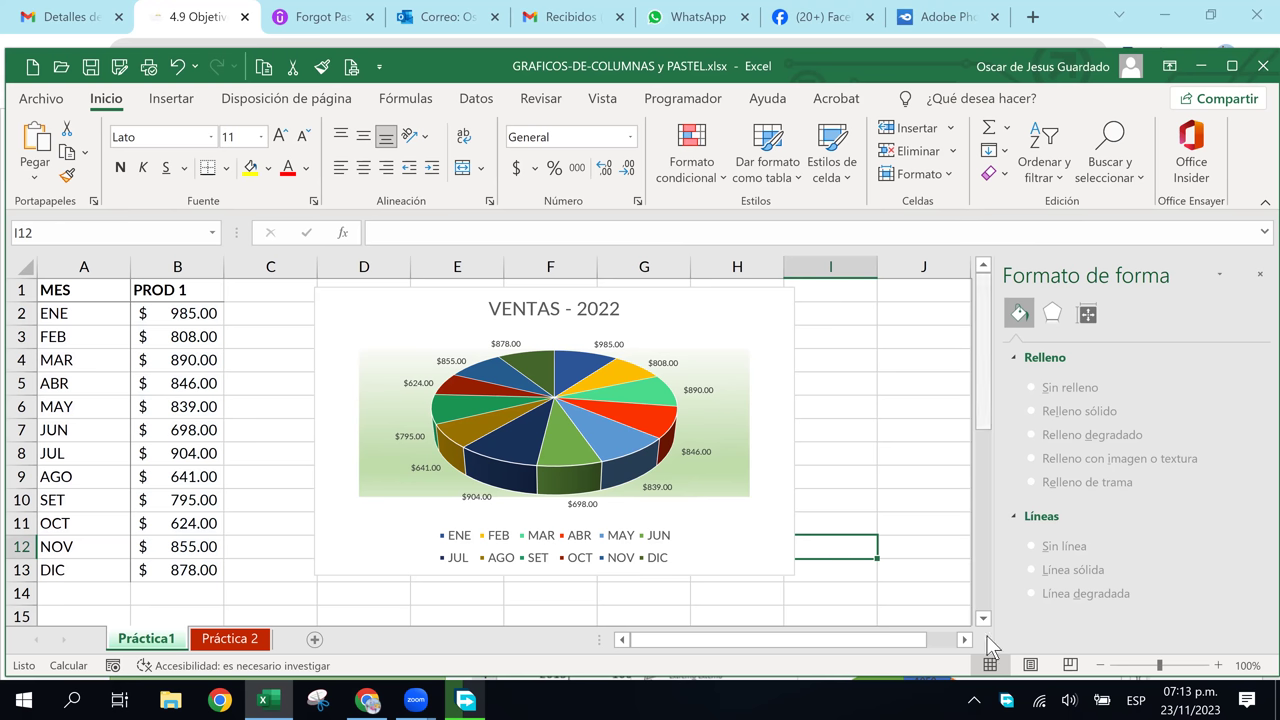
pyautogui.click(723, 537)
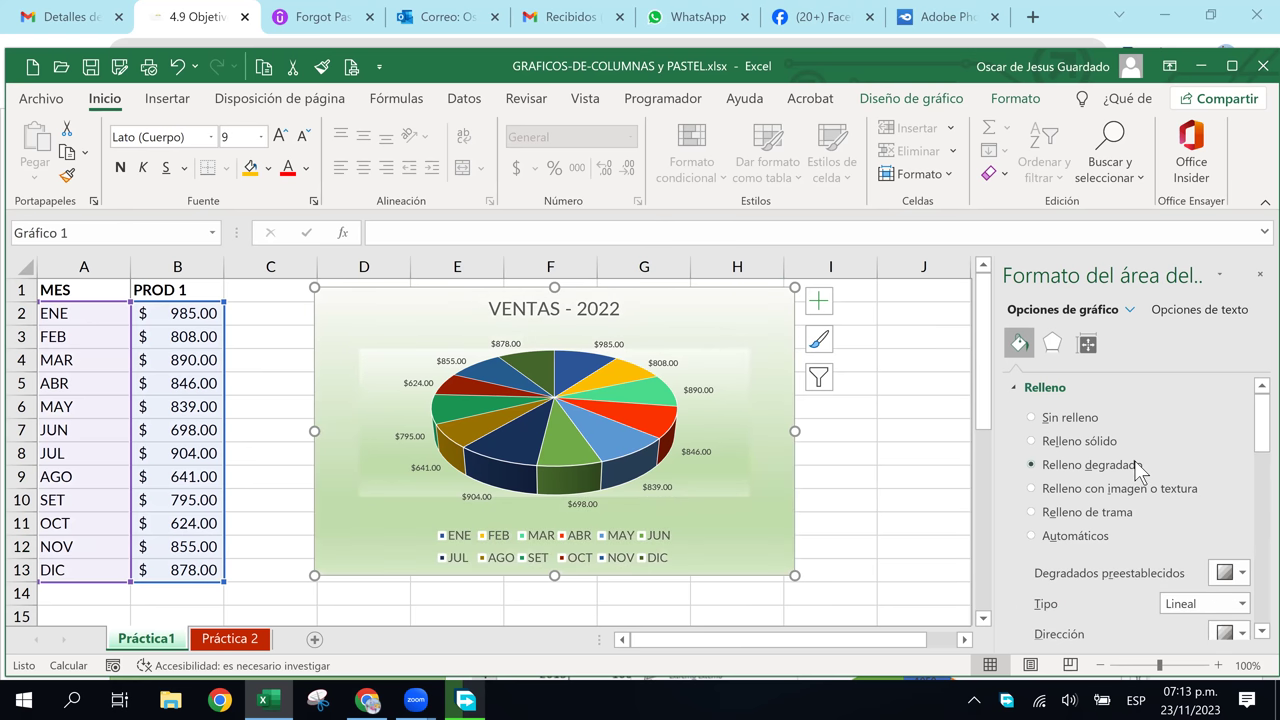
pyautogui.click(1240, 573)
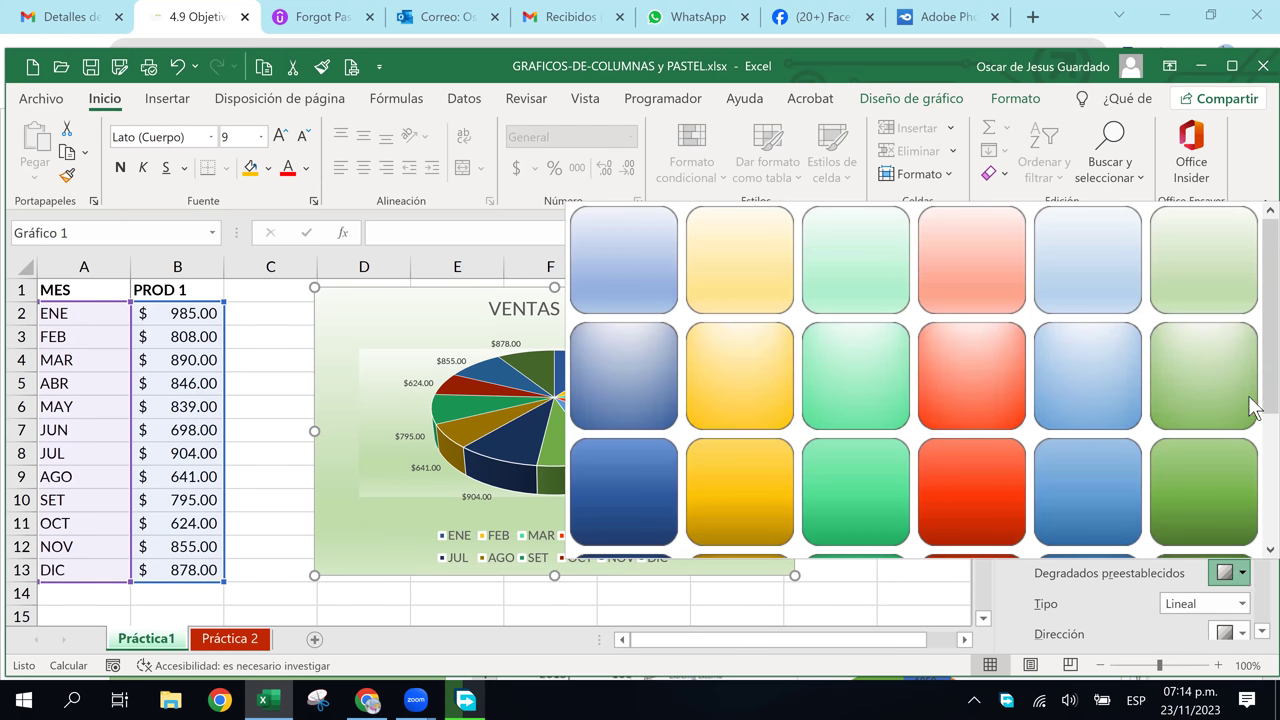
pyautogui.click(854, 240)
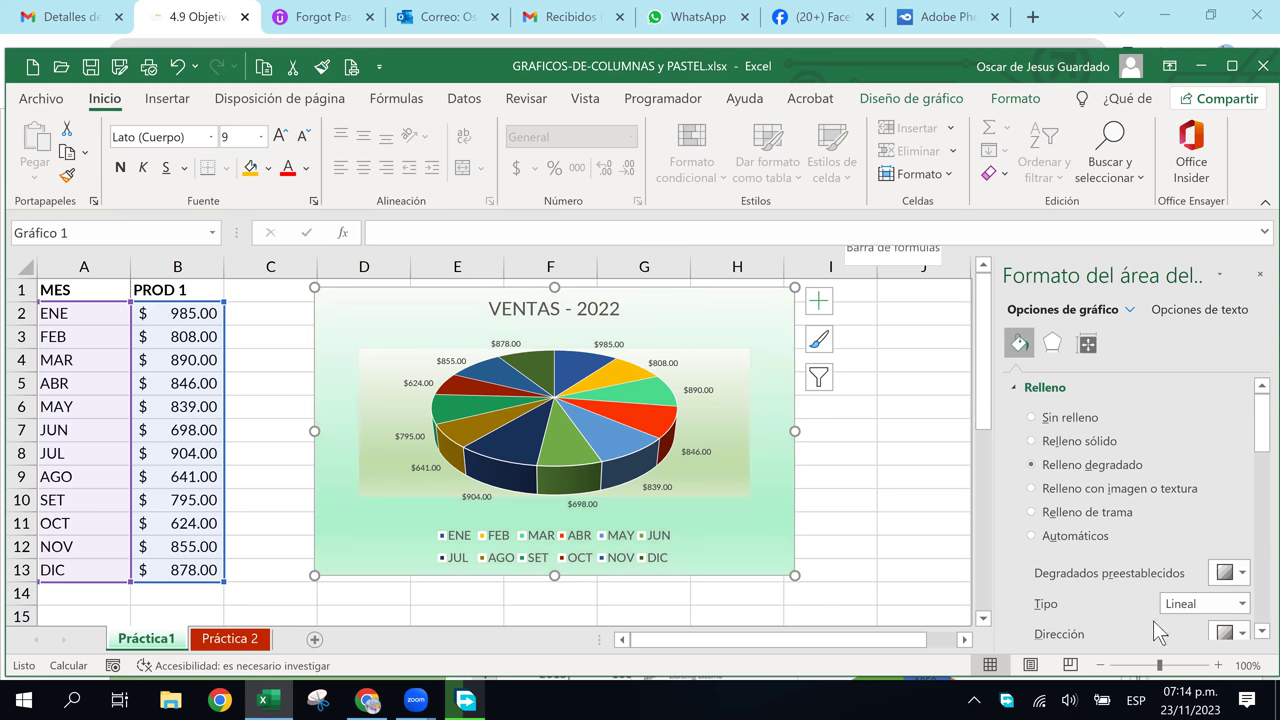
pyautogui.click(1240, 573)
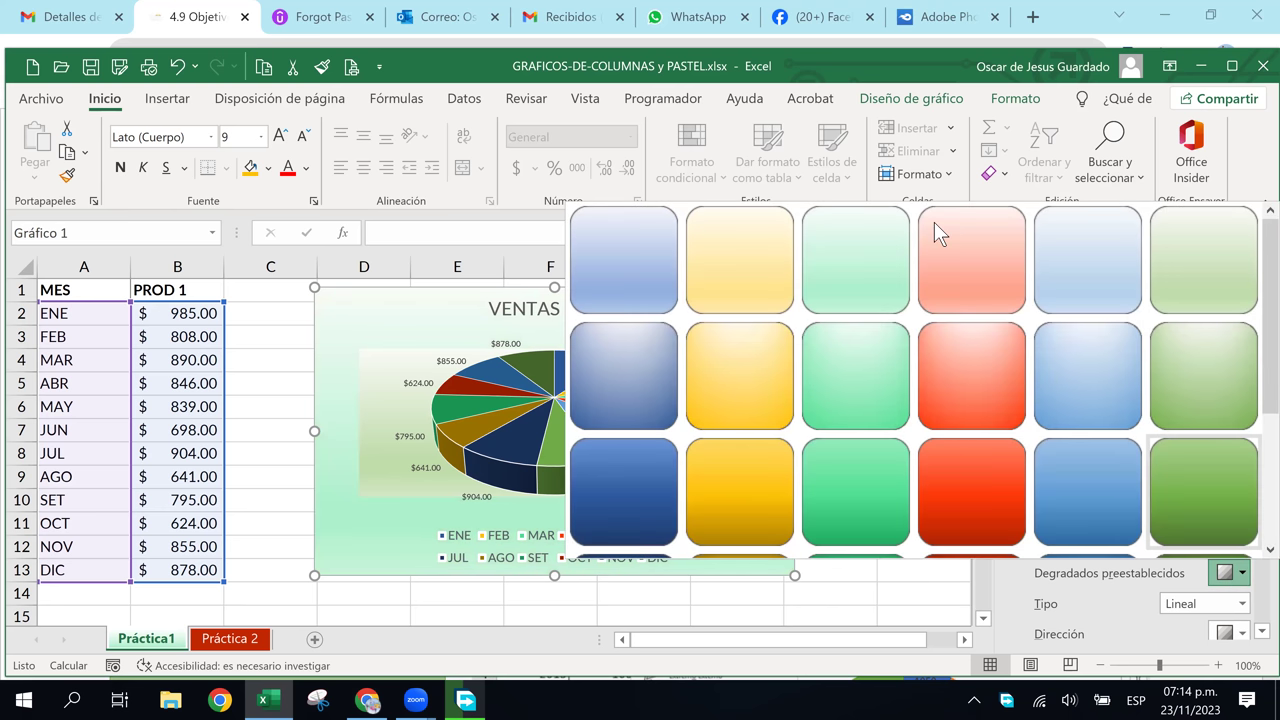
pyautogui.press('Escape')
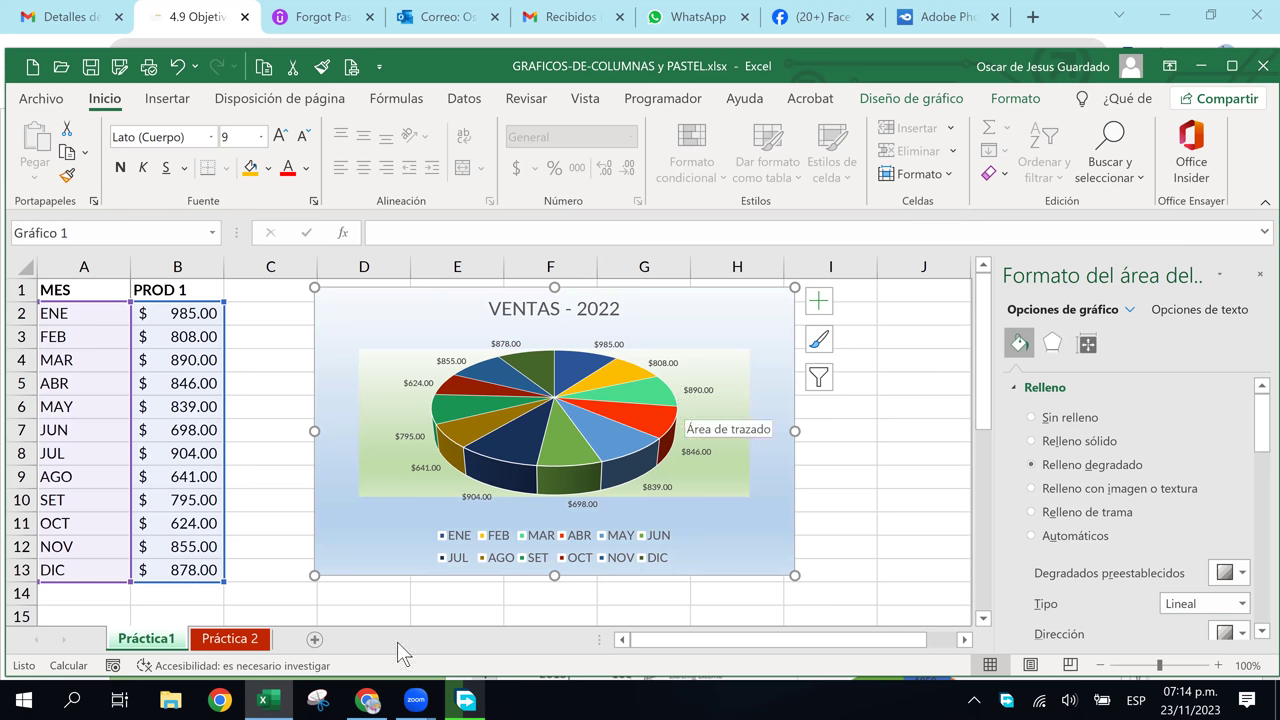
# Turn on Esquinas redondeadas for the chart area border, then deselect the chart to view them
pyautogui.scroll(-1, 1157, 605)
pyautogui.scroll(-2, 1157, 605)
pyautogui.scroll(-2, 1157, 605)
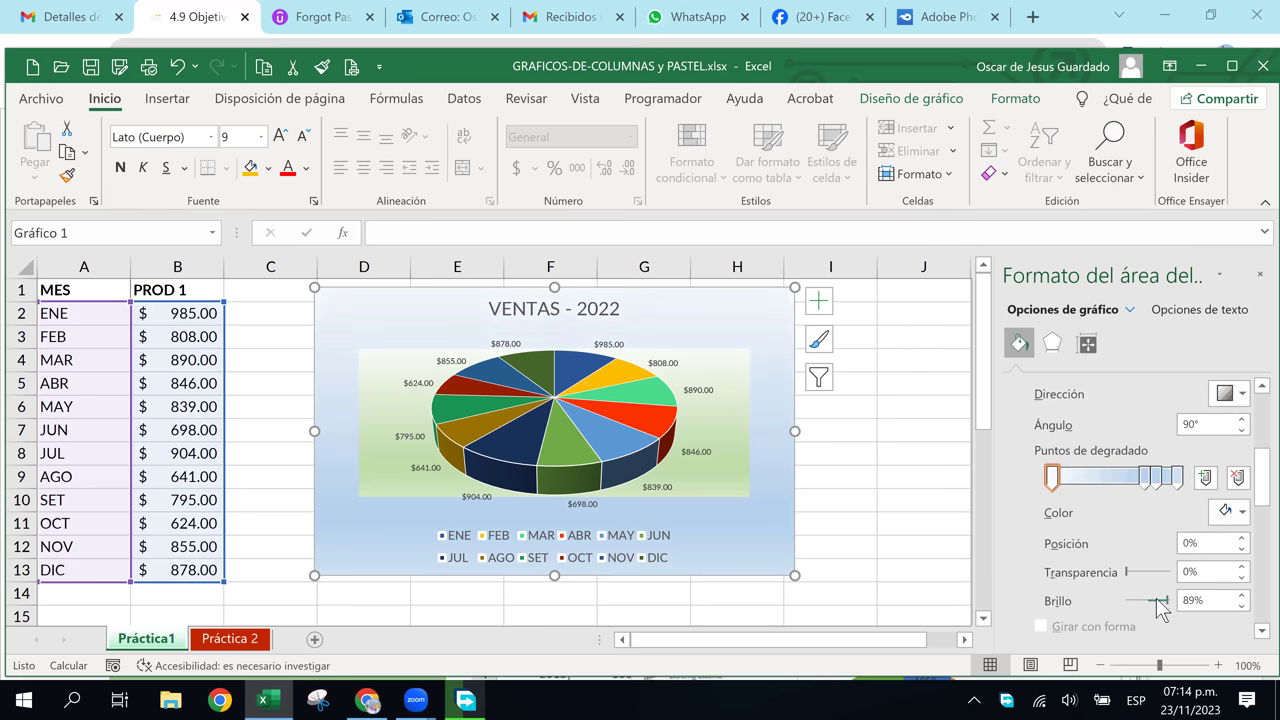
pyautogui.scroll(2, 1154, 600)
pyautogui.scroll(-2, 1154, 600)
pyautogui.moveTo(1262, 490); pyautogui.dragTo(1262, 630)
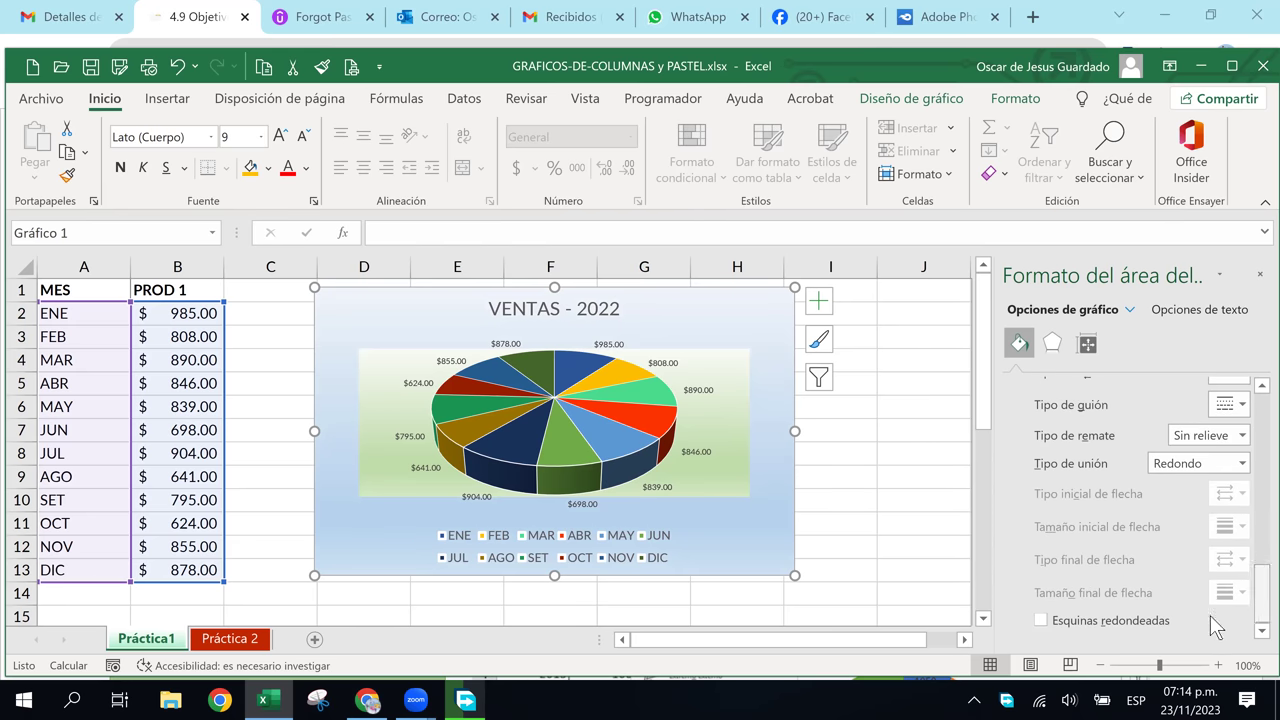
pyautogui.moveTo(1262, 632)
pyautogui.mouseDown()
pyautogui.moveTo(1263, 405)
pyautogui.moveTo(1258, 620)
pyautogui.mouseUp()
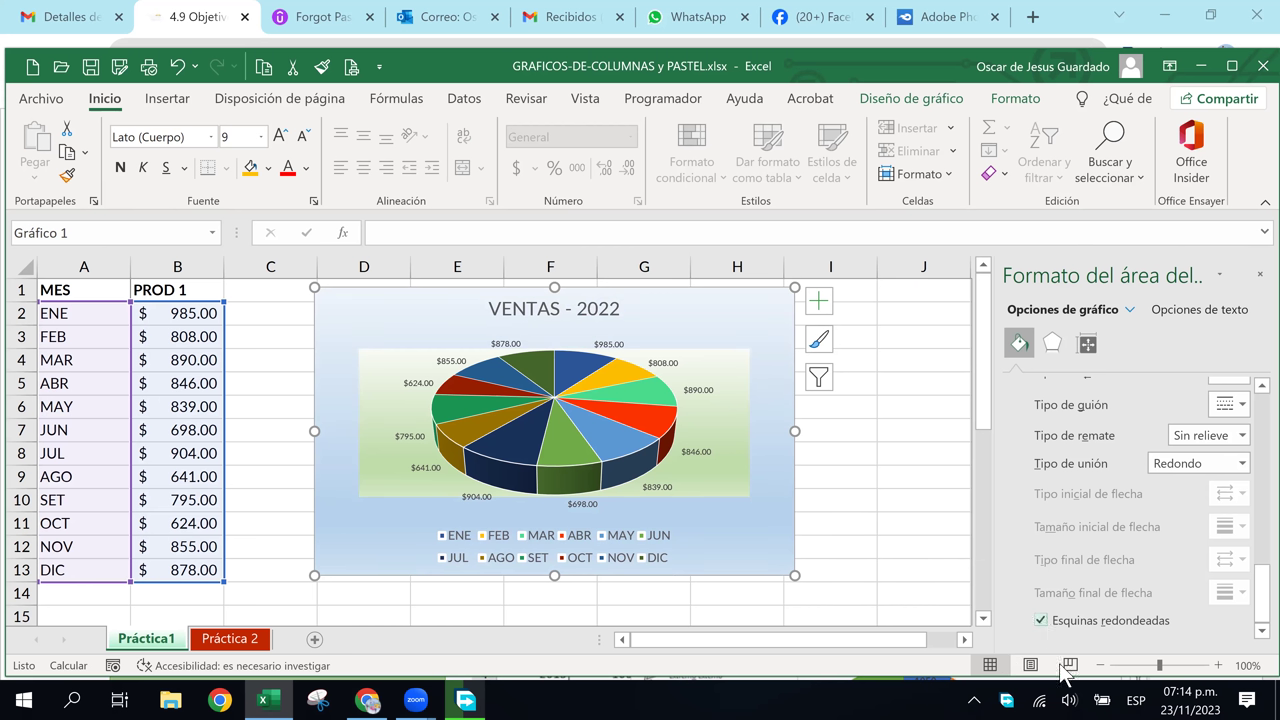
pyautogui.click(851, 459)
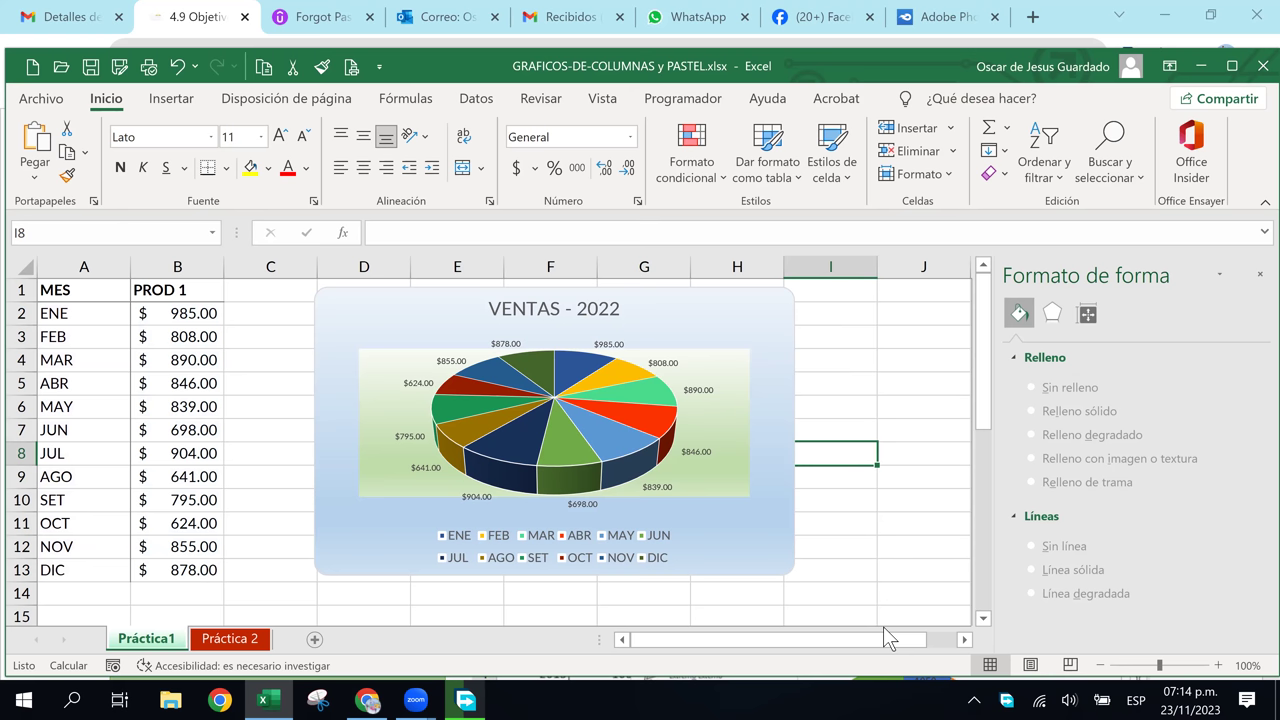
# Change the chart area fill to a pale blue-lavender texture instead of the gradient
pyautogui.click(744, 331)
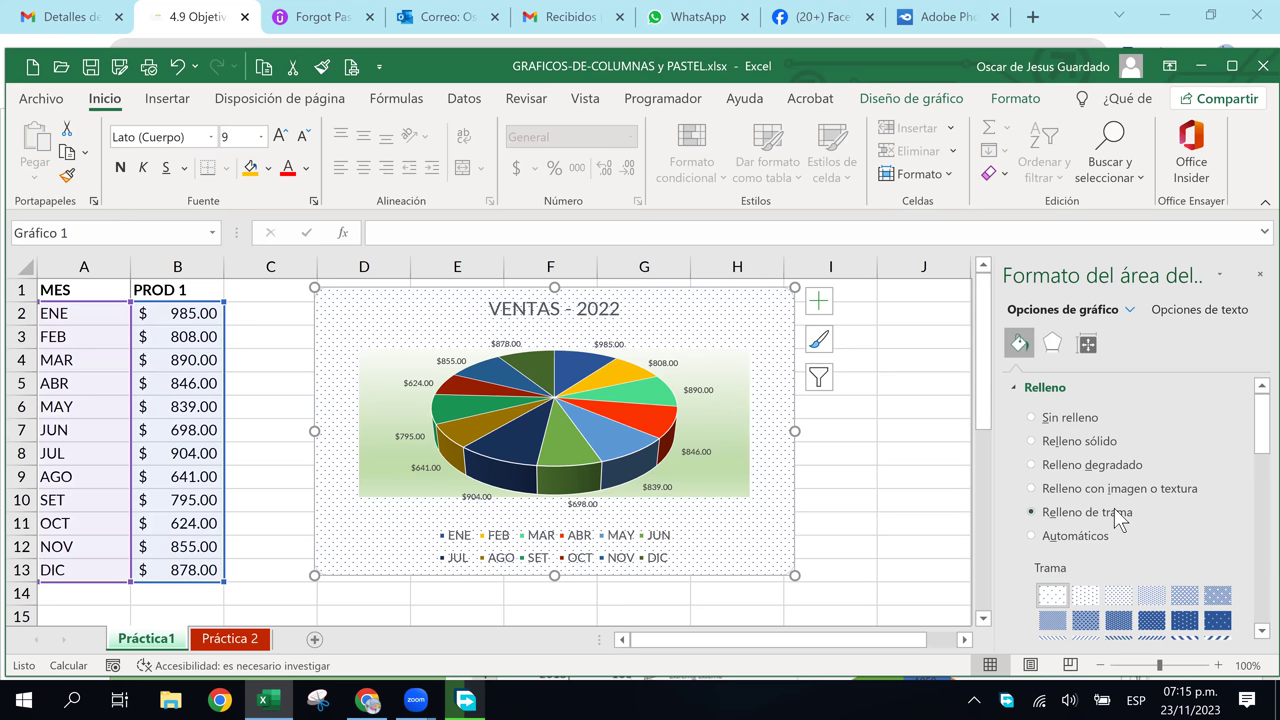
pyautogui.click(1185, 621)
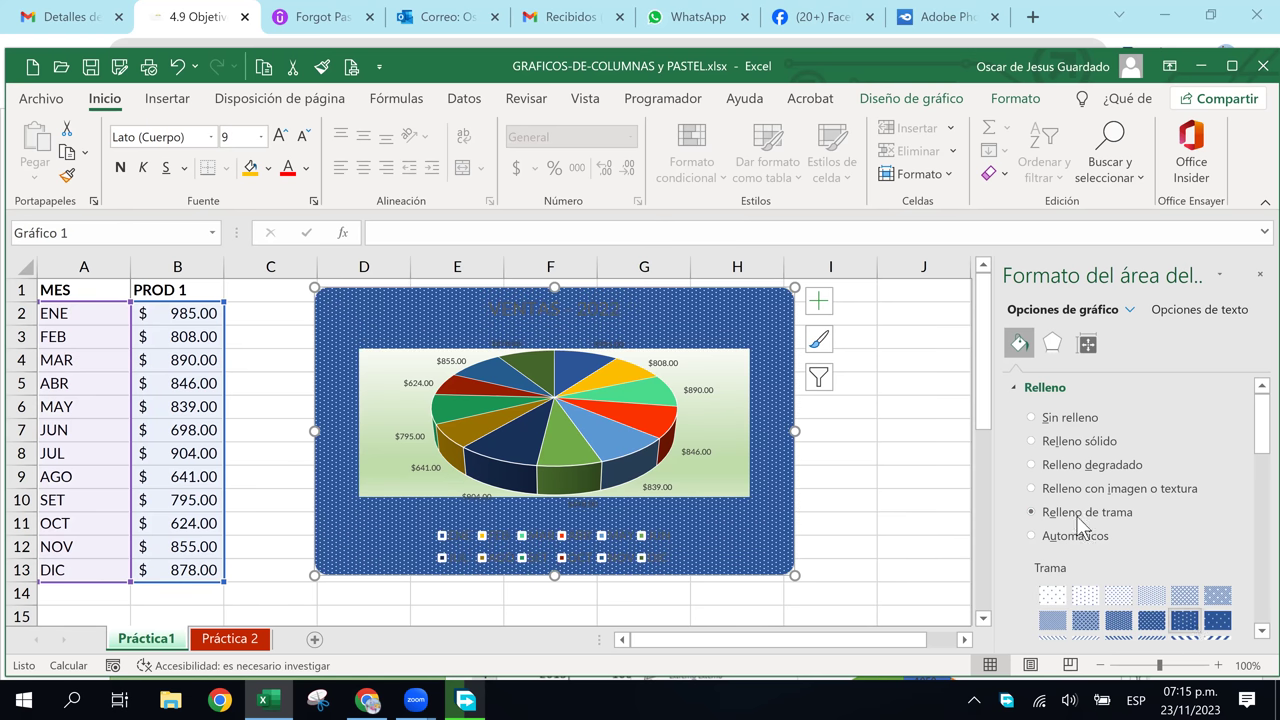
pyautogui.click(1092, 489)
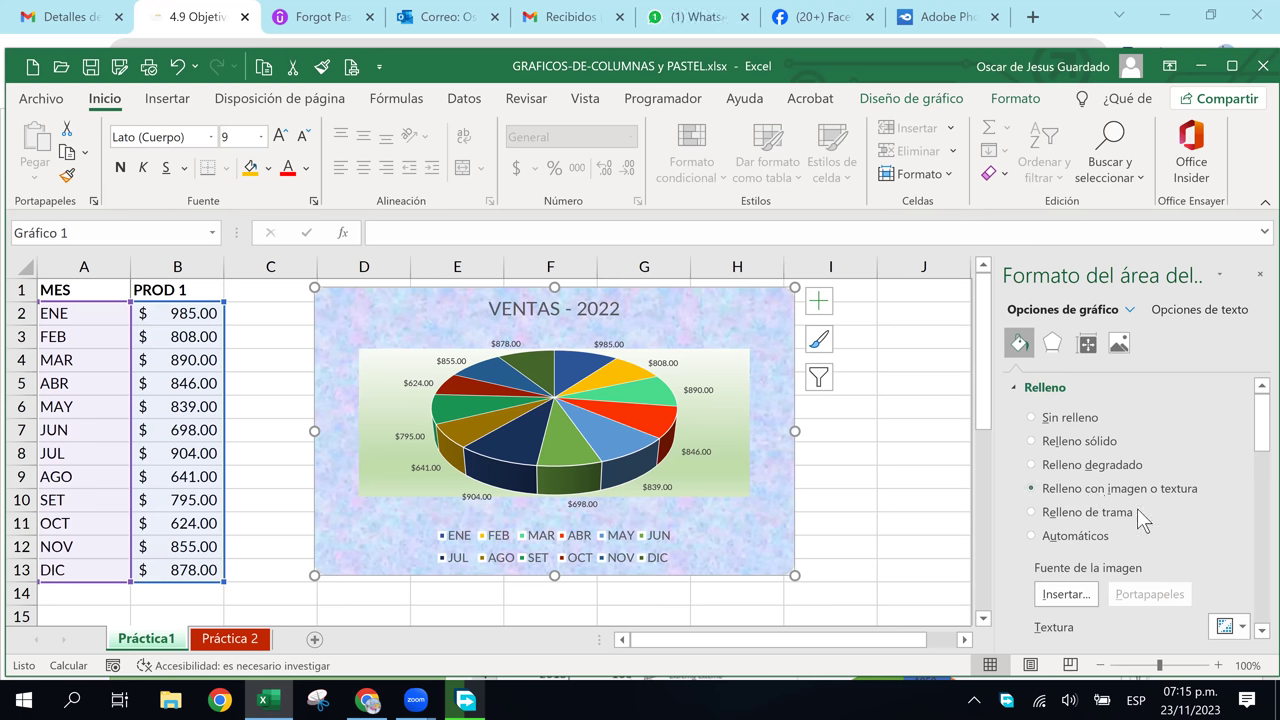
pyautogui.scroll(-1, 1100, 508)
pyautogui.scroll(-1, 1100, 508)
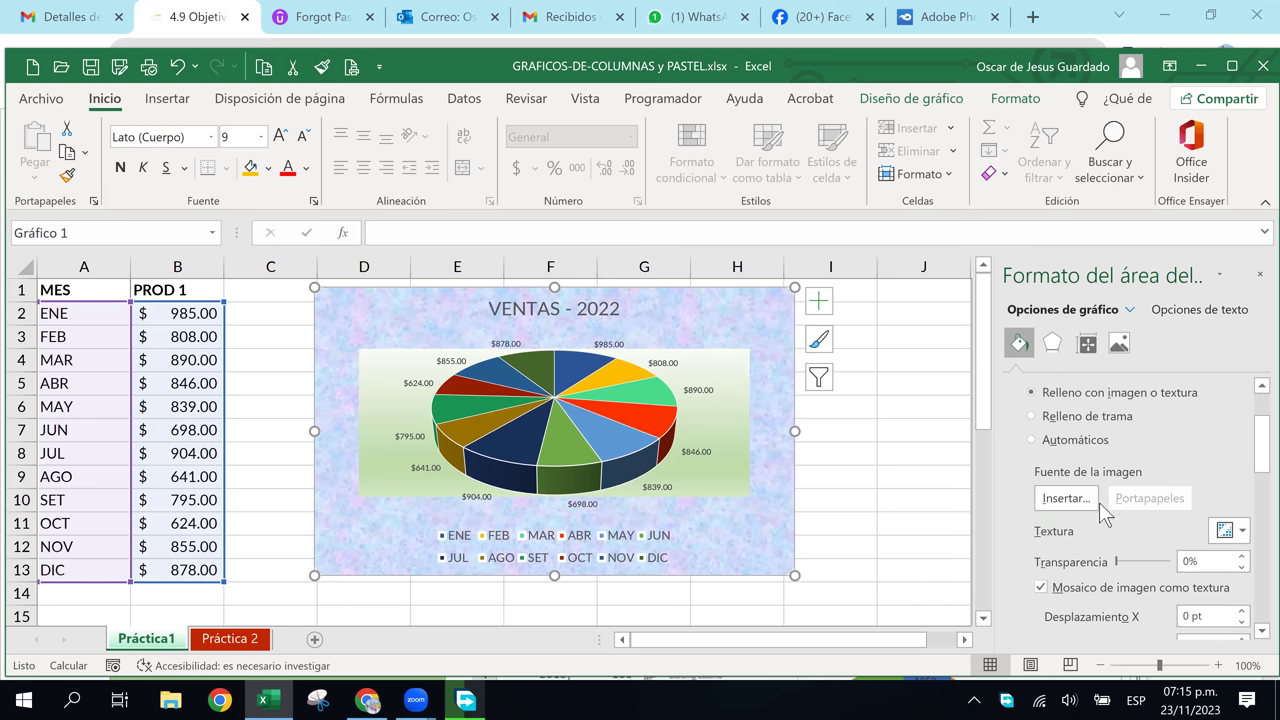
# Open the Insertar imágenes dialog from the chart area's Picture source Insertar... button
pyautogui.click(1070, 500)
pyautogui.click(1059, 499)
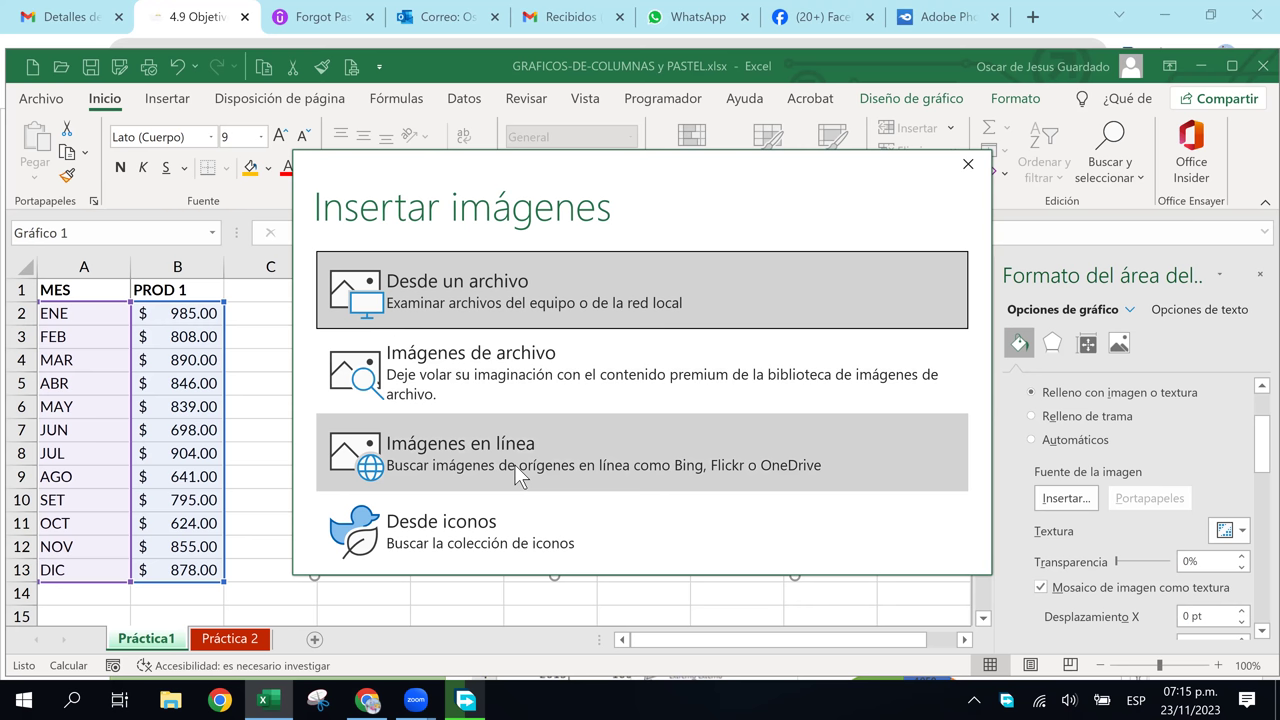
pyautogui.click(948, 172)
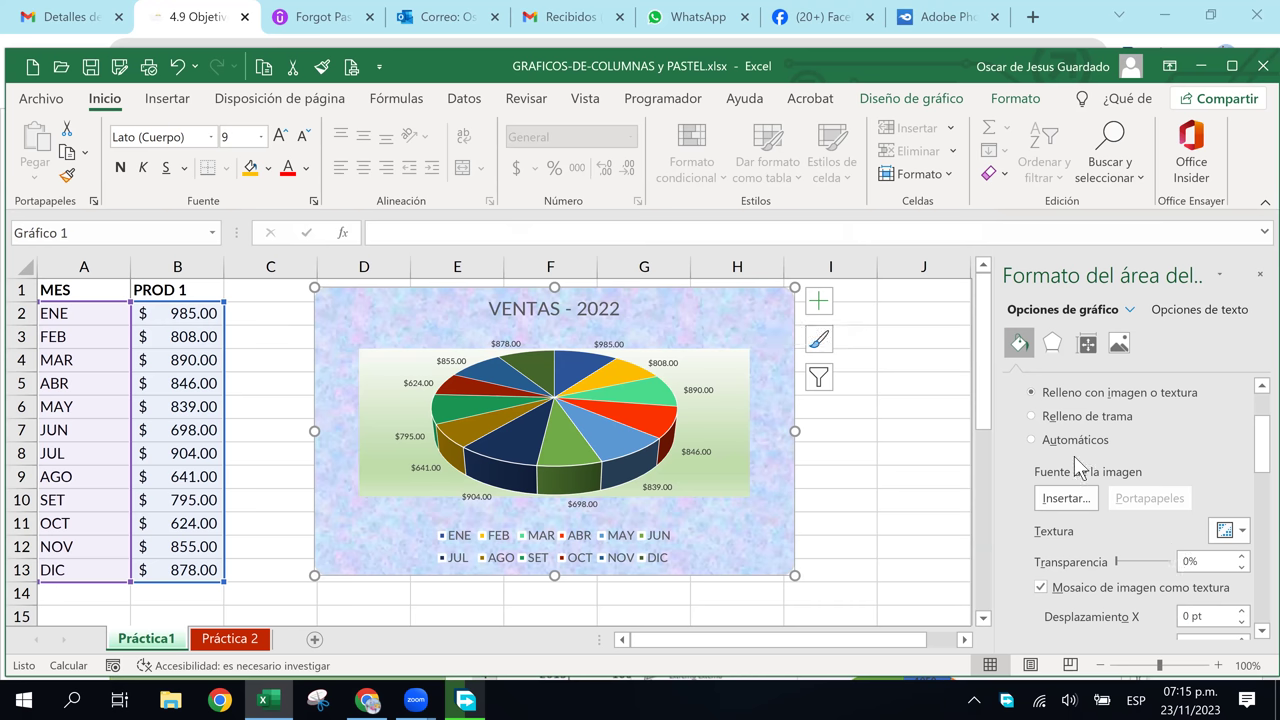
pyautogui.scroll(2, 1084, 452)
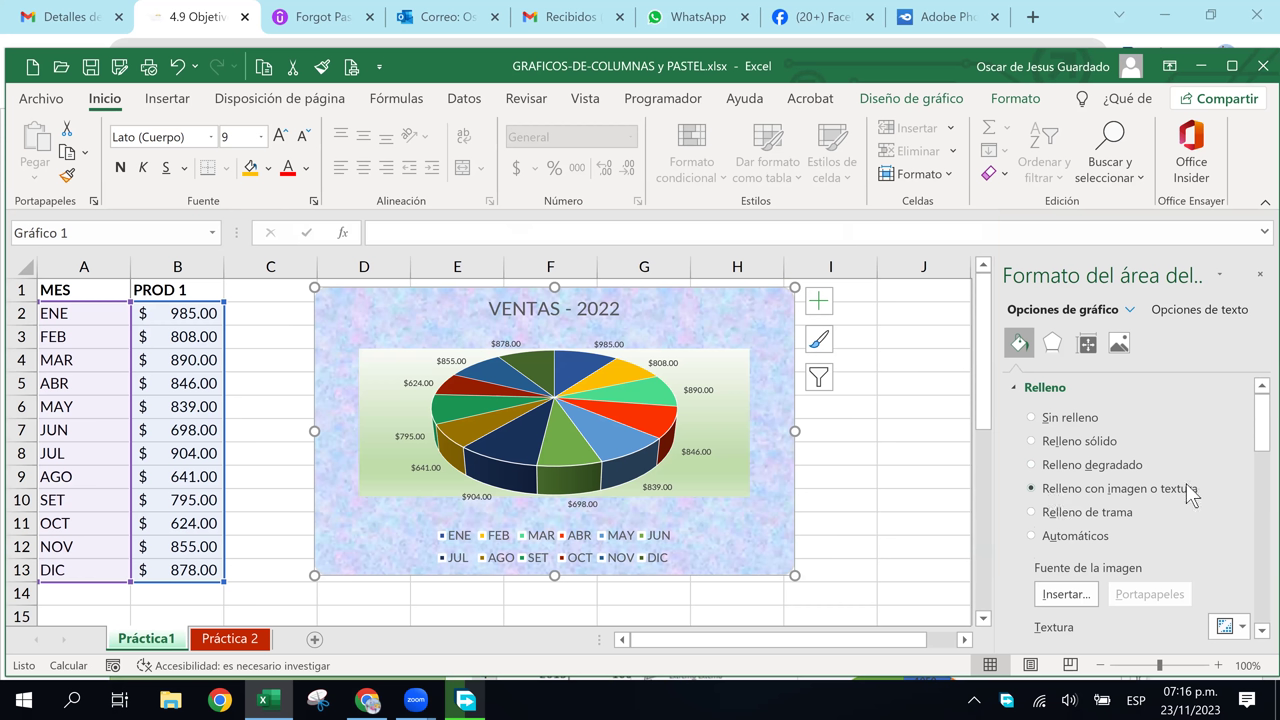
pyautogui.click(1066, 594)
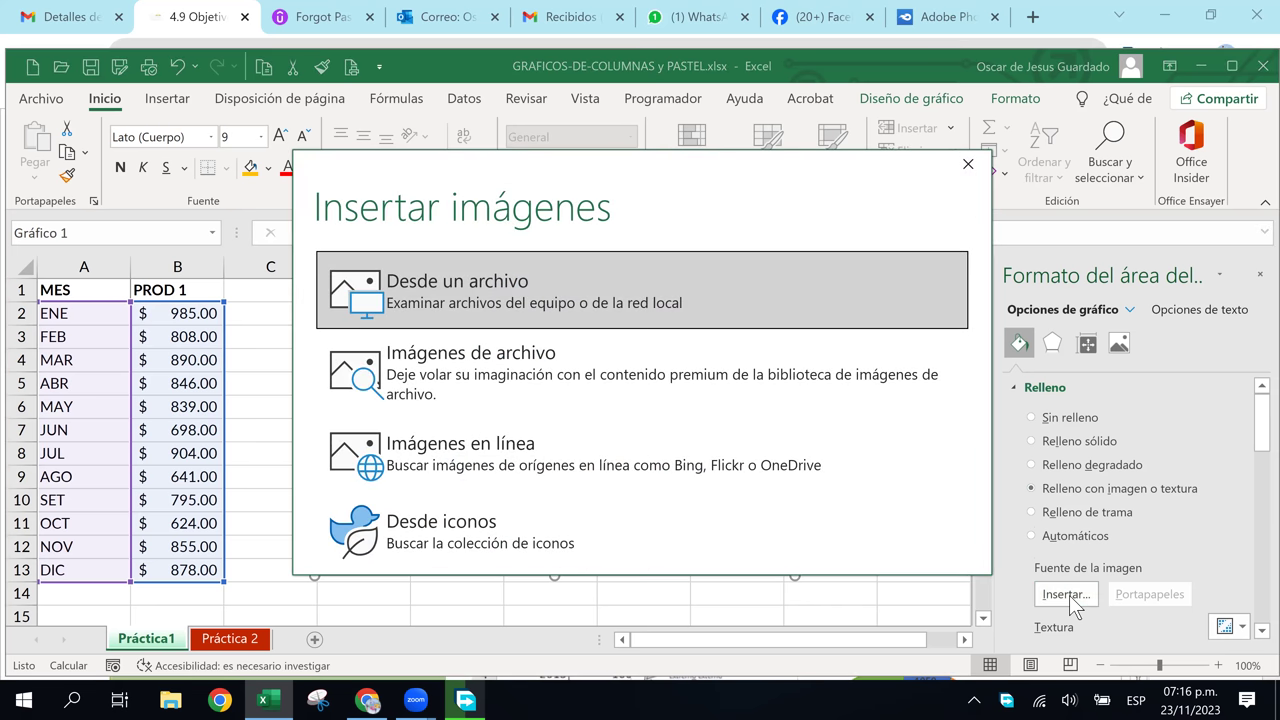
# Fill the chart area with the dark green light-burst image from the online Fondo category
pyautogui.click(450, 463)
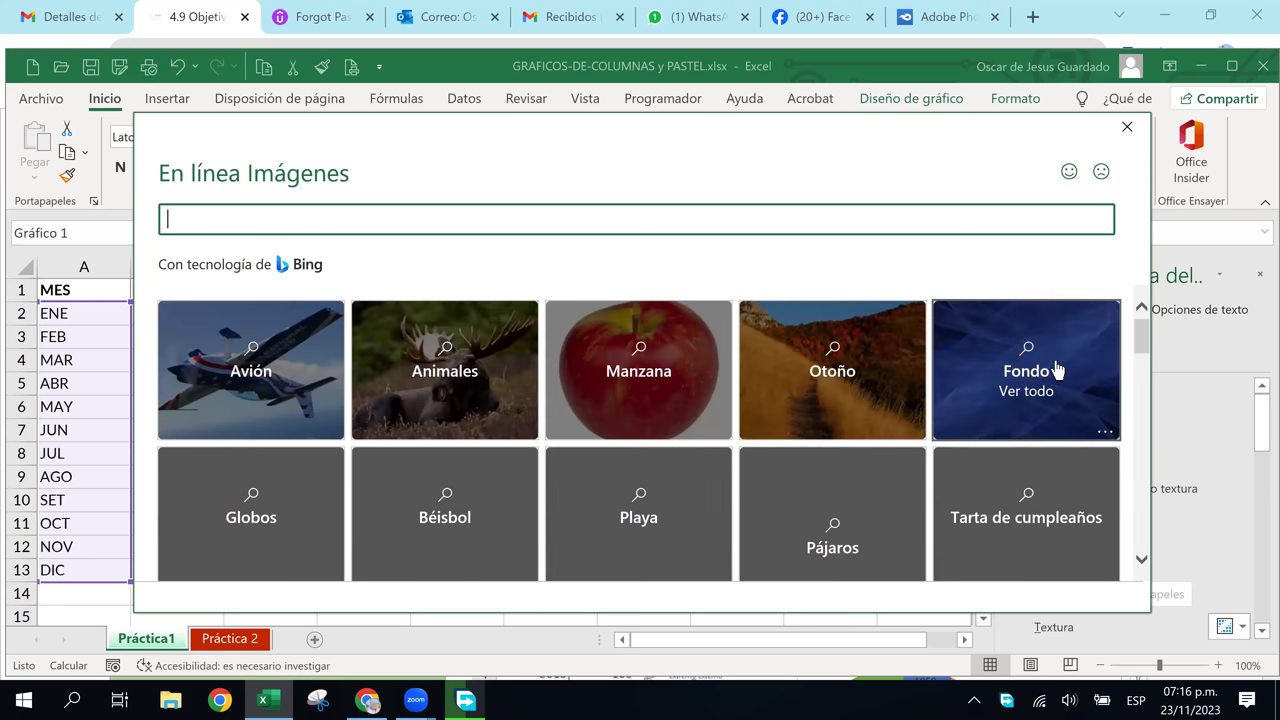
pyautogui.click(1032, 398)
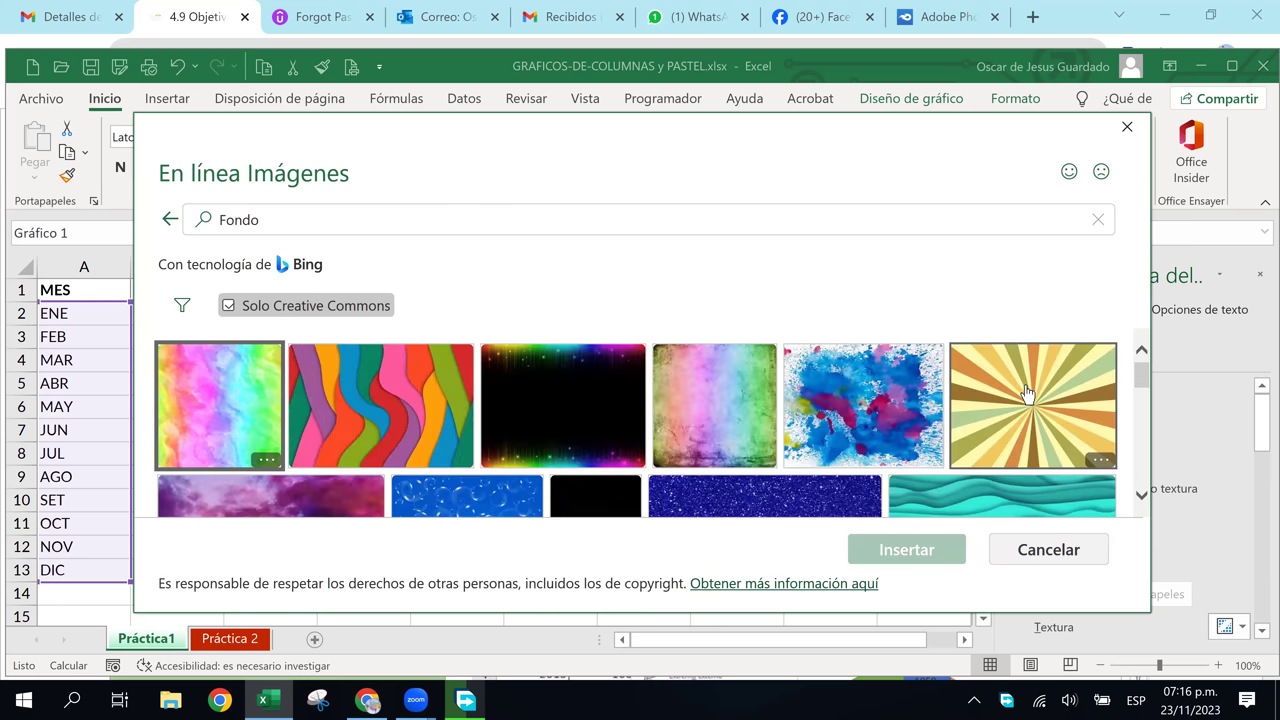
pyautogui.scroll(-3, 760, 425)
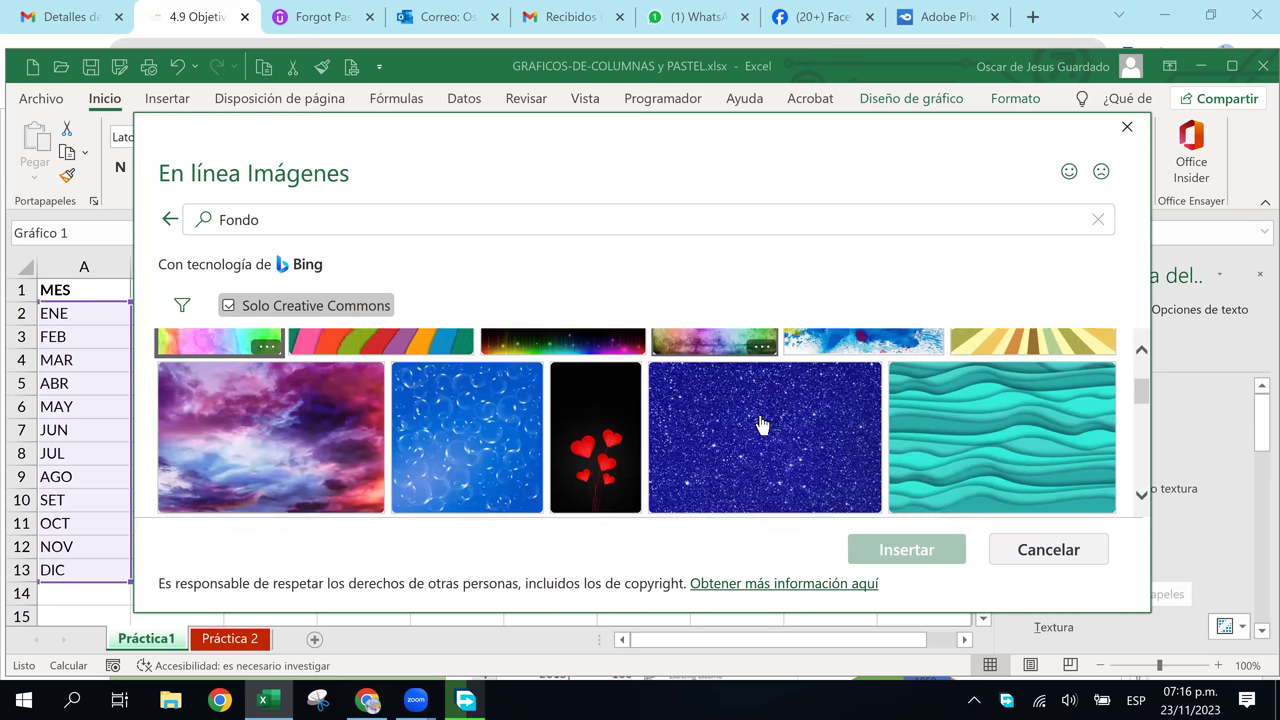
pyautogui.scroll(-2, 760, 425)
pyautogui.scroll(-2, 760, 425)
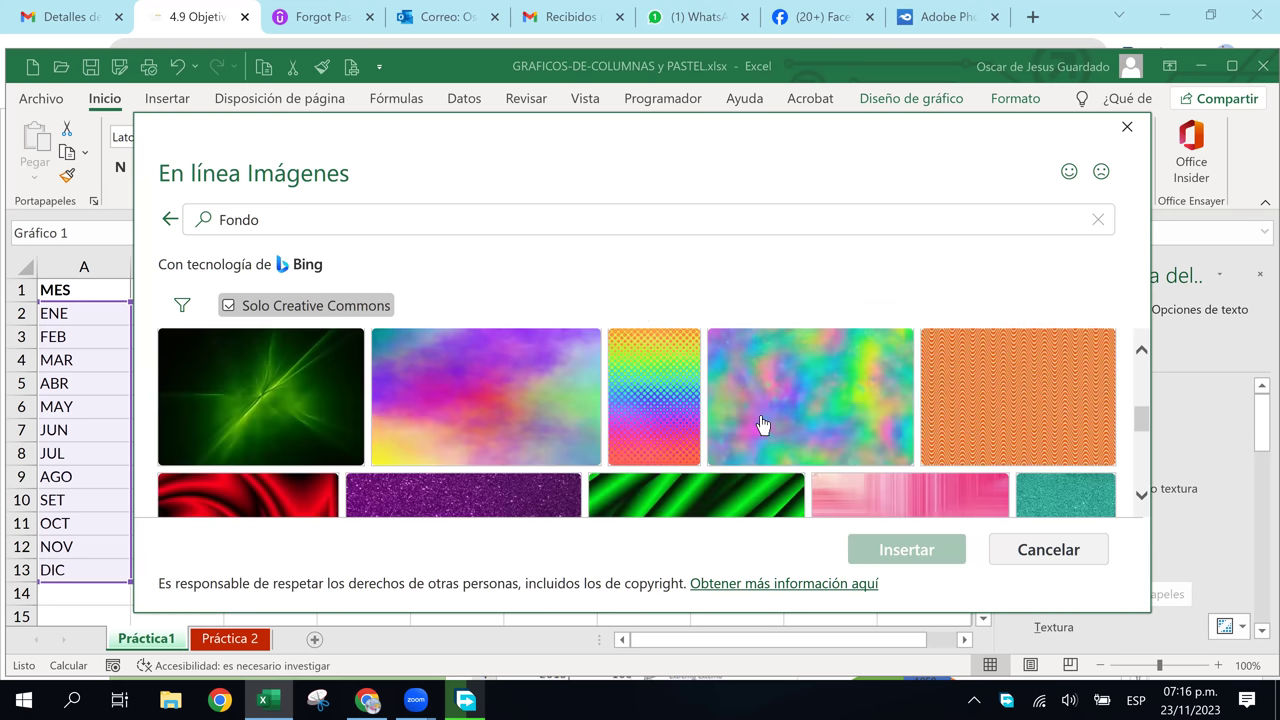
pyautogui.scroll(-2, 760, 425)
pyautogui.scroll(3, 265, 467)
pyautogui.click(265, 467)
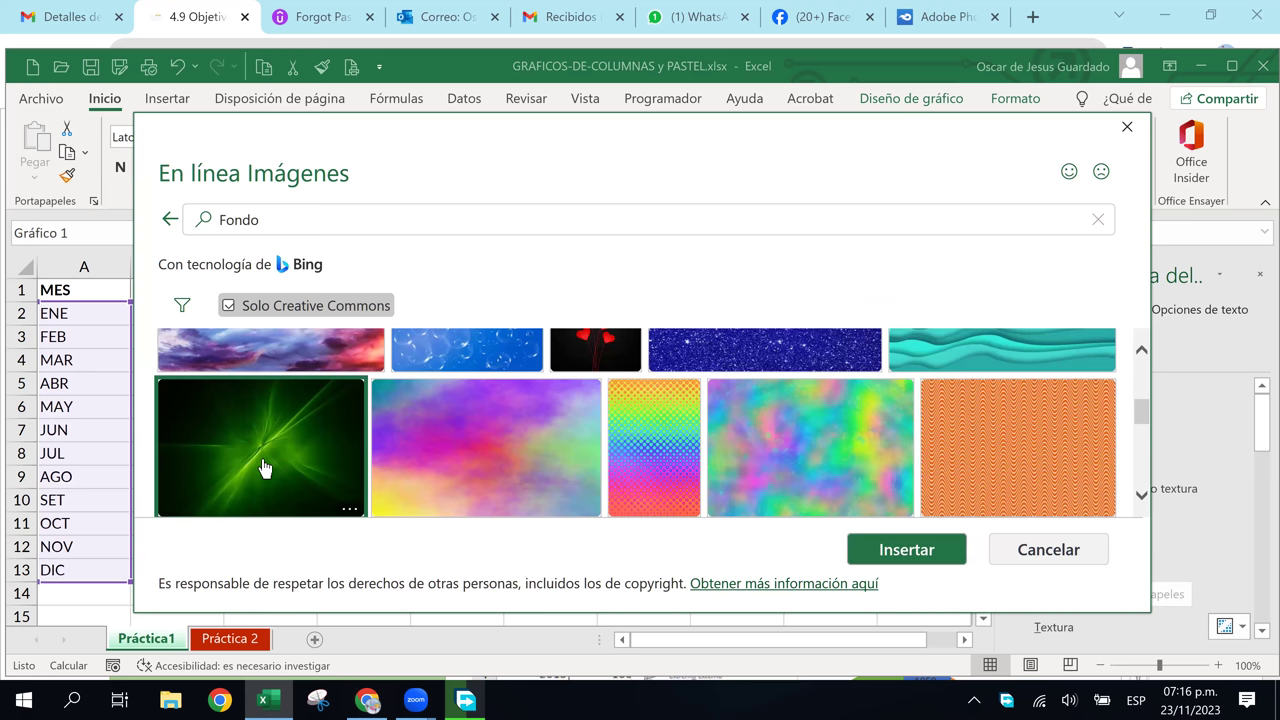
pyautogui.click(906, 550)
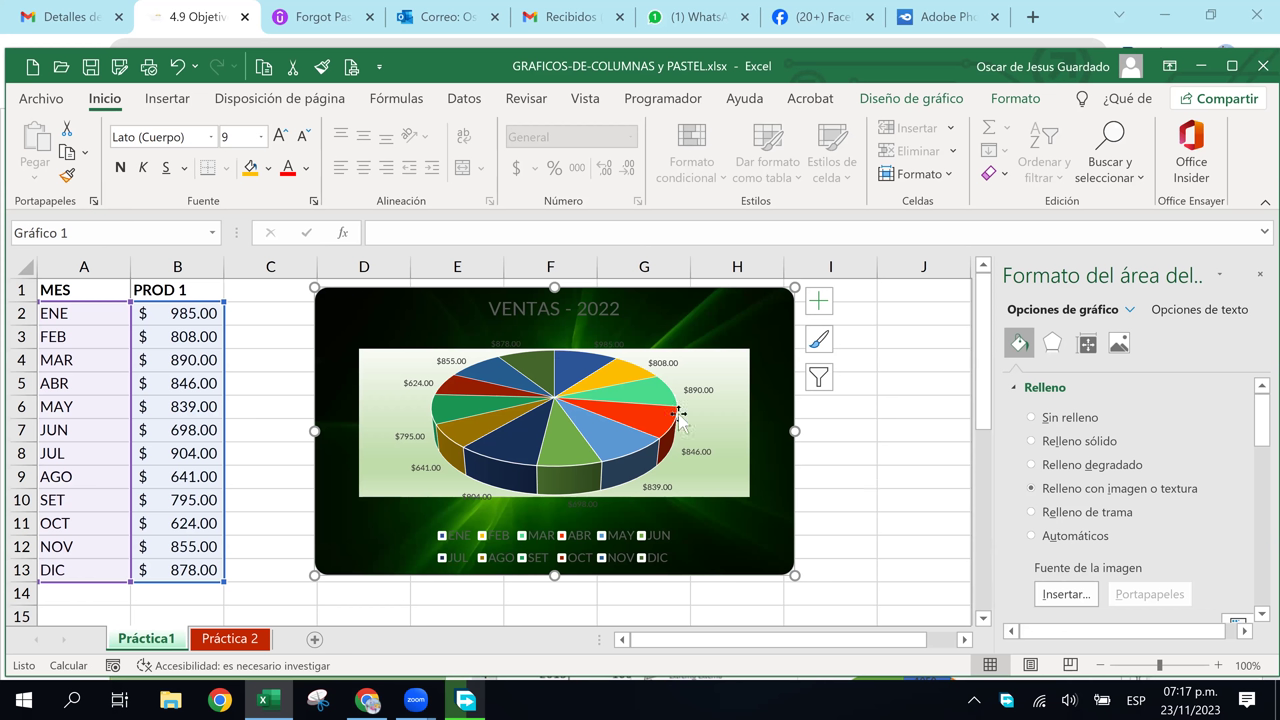
# Swap the chart background for the close-up green leaf photo from the online Fondo images
pyautogui.click(1066, 594)
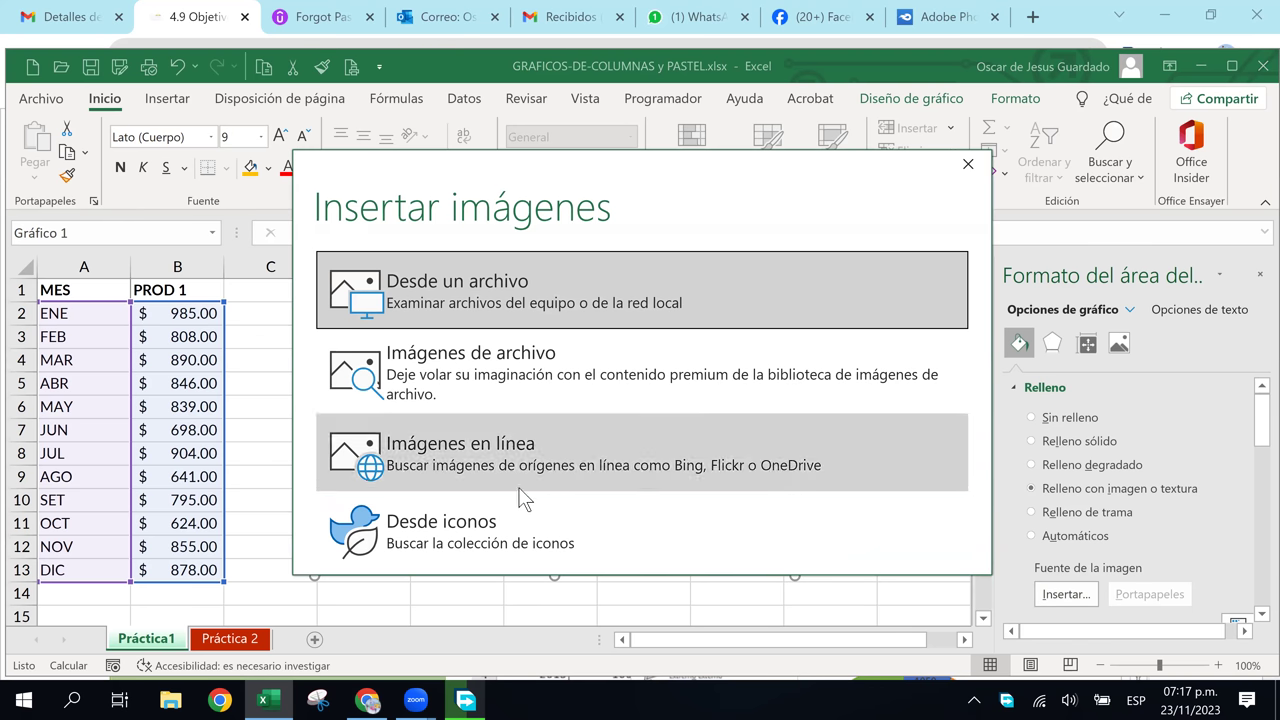
pyautogui.click(536, 470)
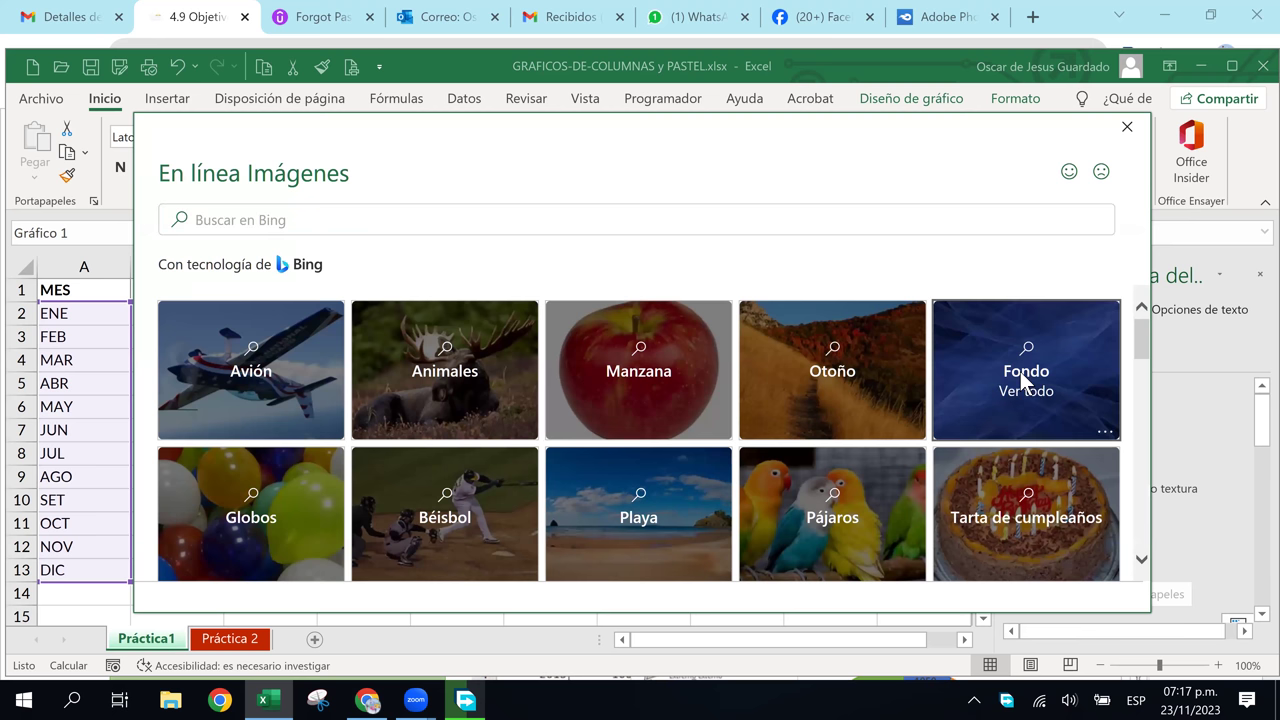
pyautogui.click(1020, 378)
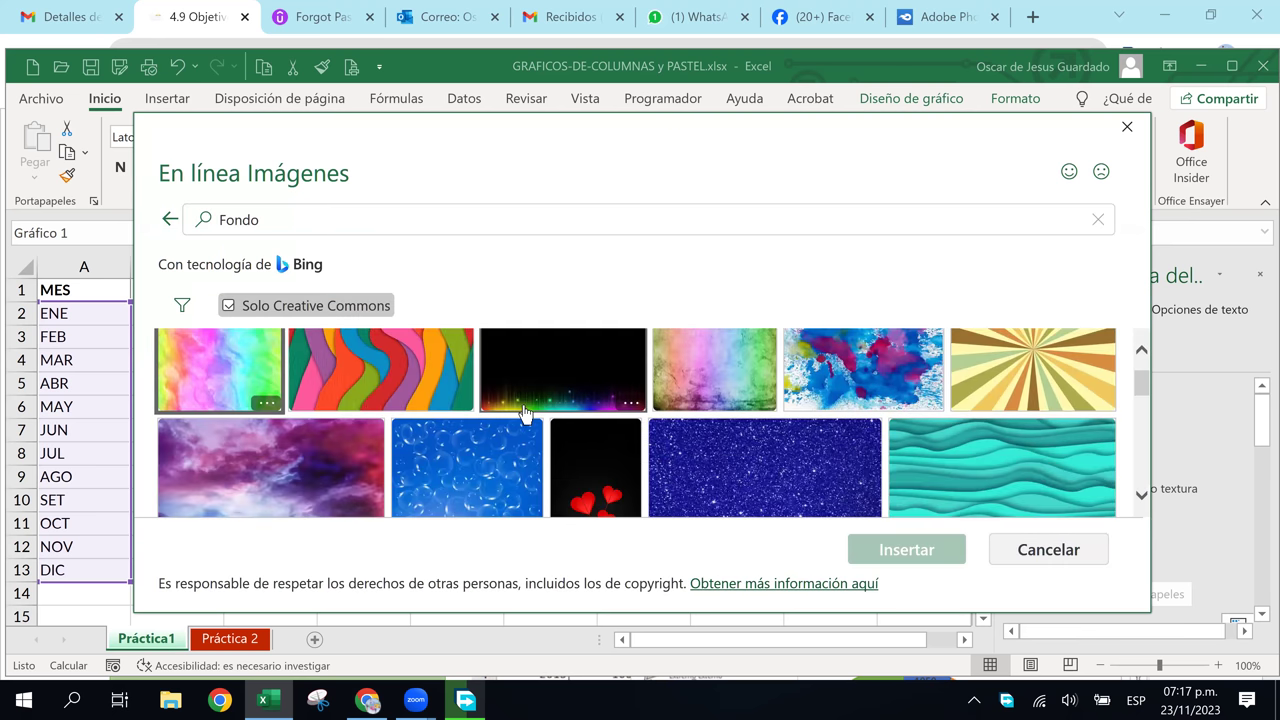
pyautogui.scroll(-3, 524, 412)
pyautogui.scroll(-3, 524, 412)
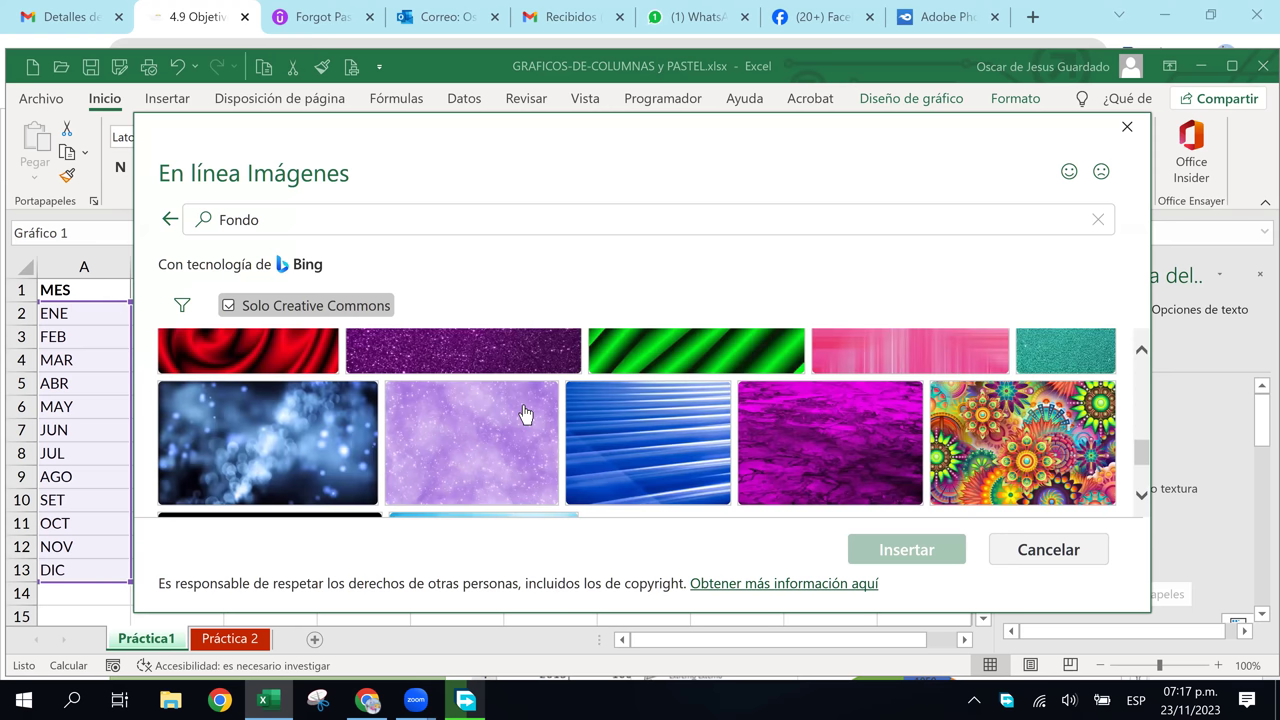
pyautogui.scroll(-3, 524, 412)
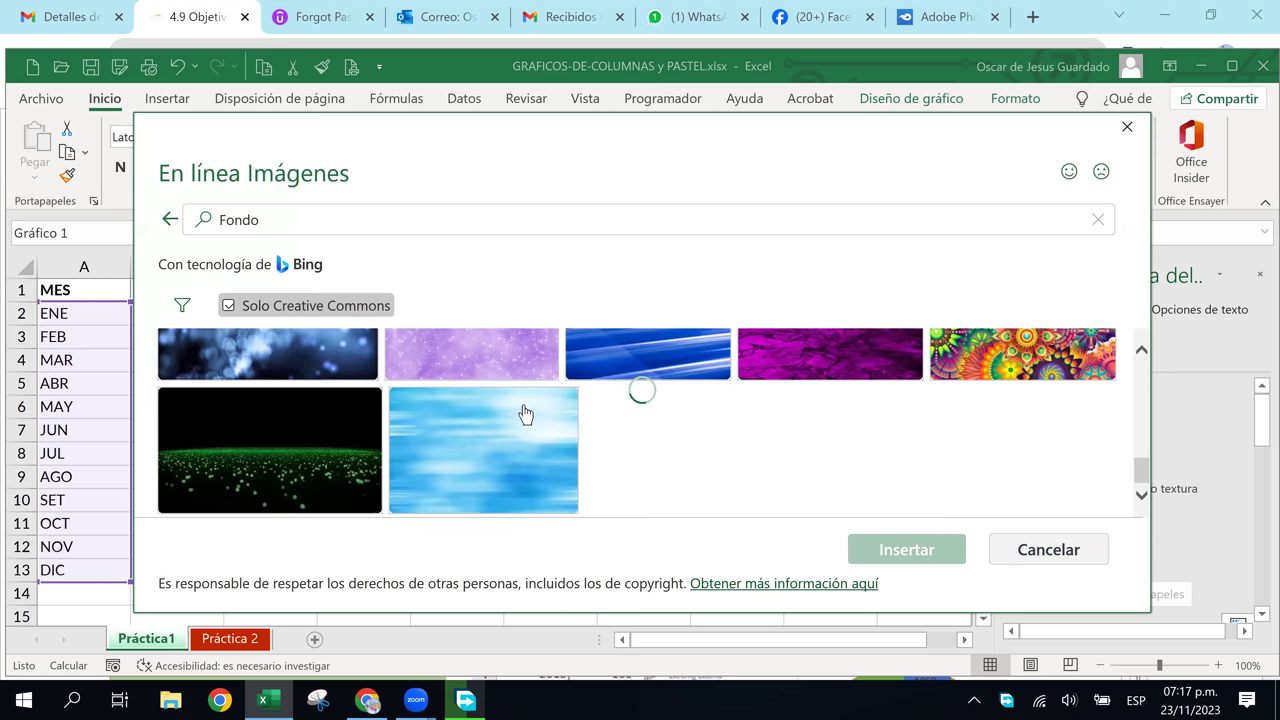
pyautogui.scroll(-1, 993, 428)
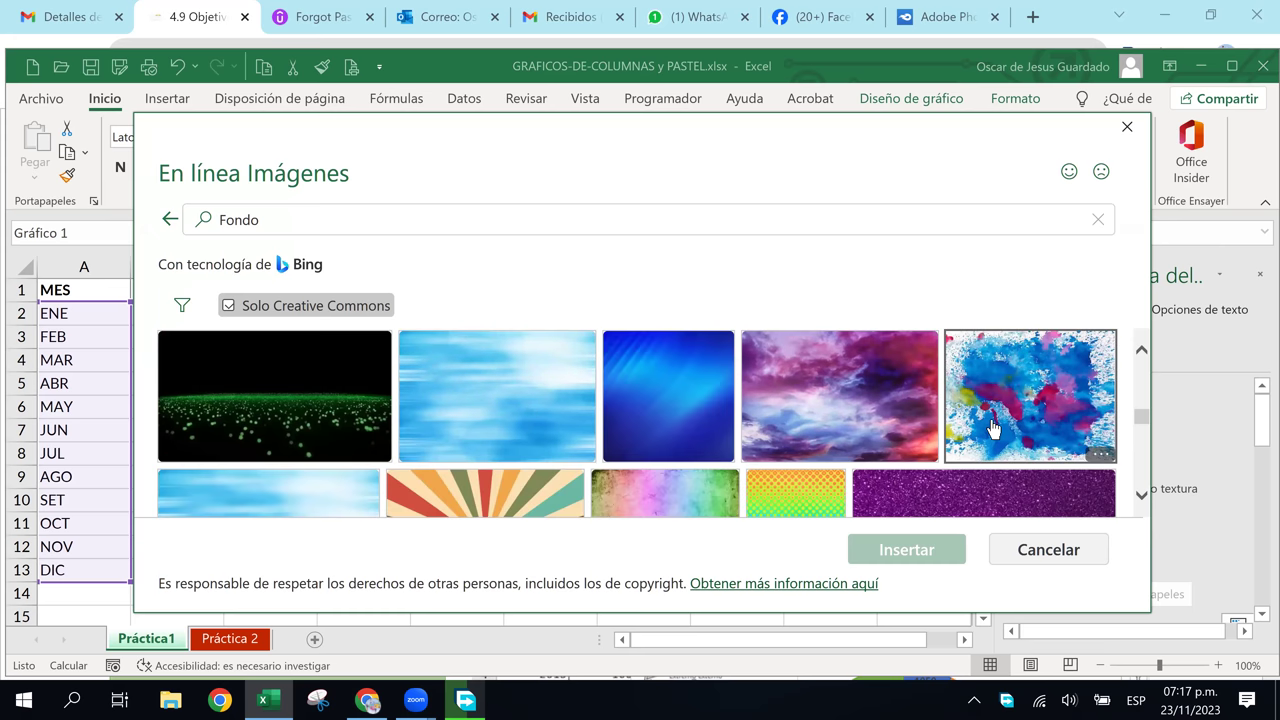
pyautogui.scroll(-2, 993, 428)
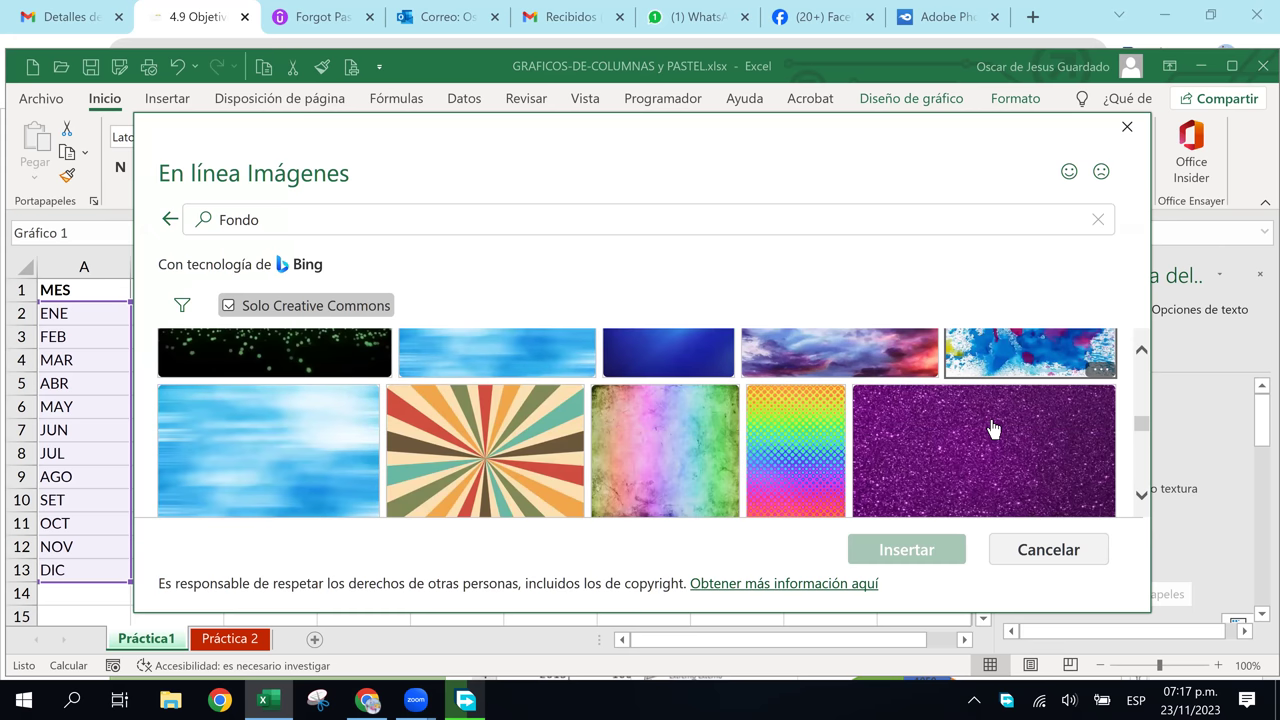
pyautogui.scroll(-3, 993, 428)
pyautogui.scroll(-3, 993, 428)
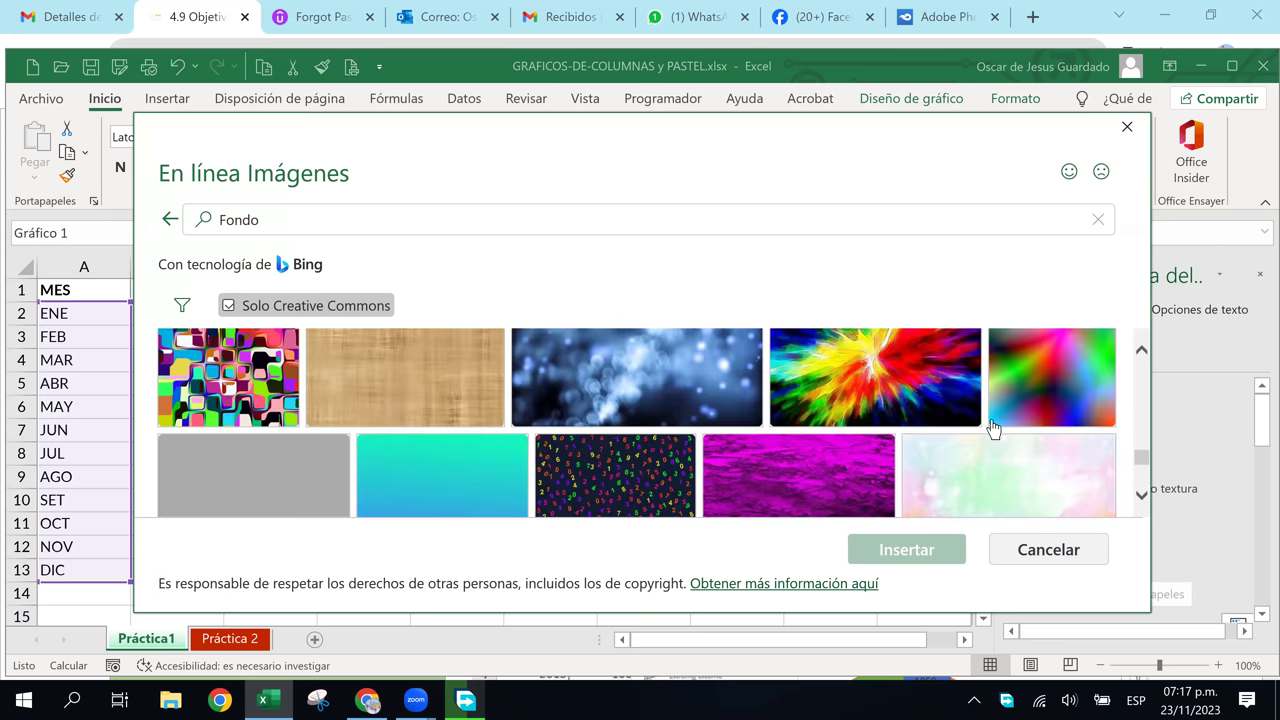
pyautogui.scroll(-2, 993, 428)
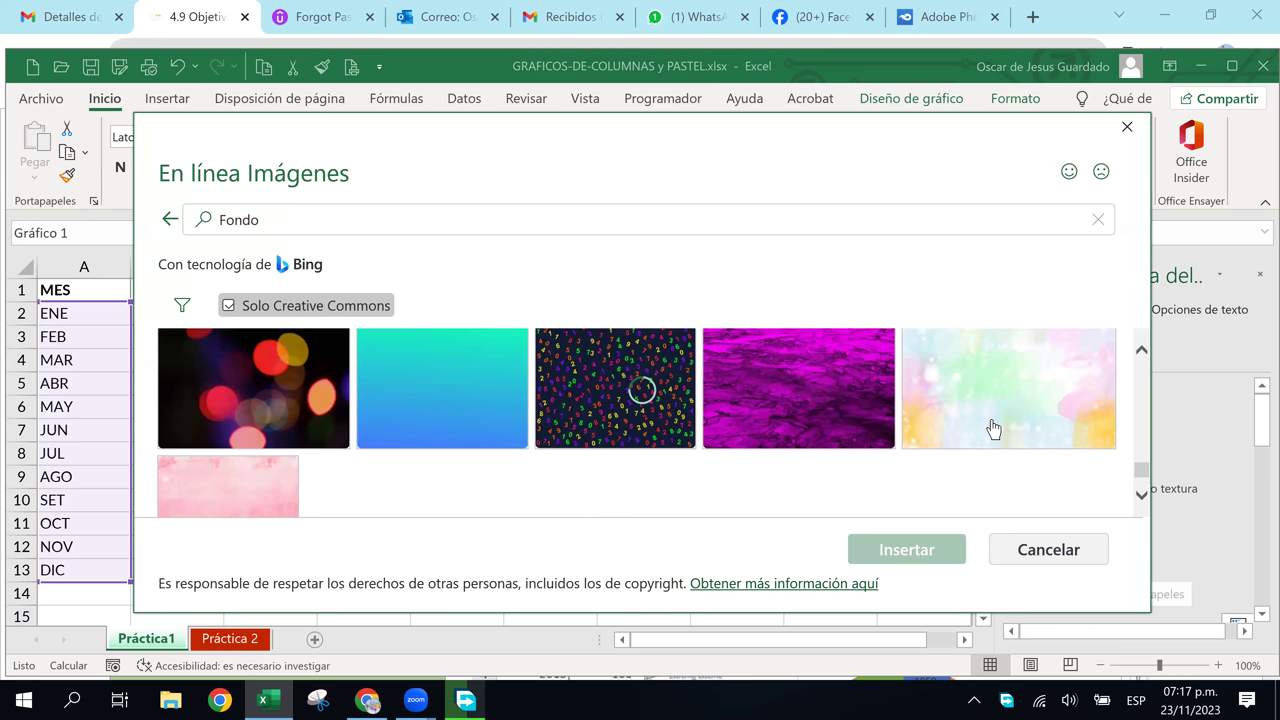
pyautogui.scroll(-1, 993, 428)
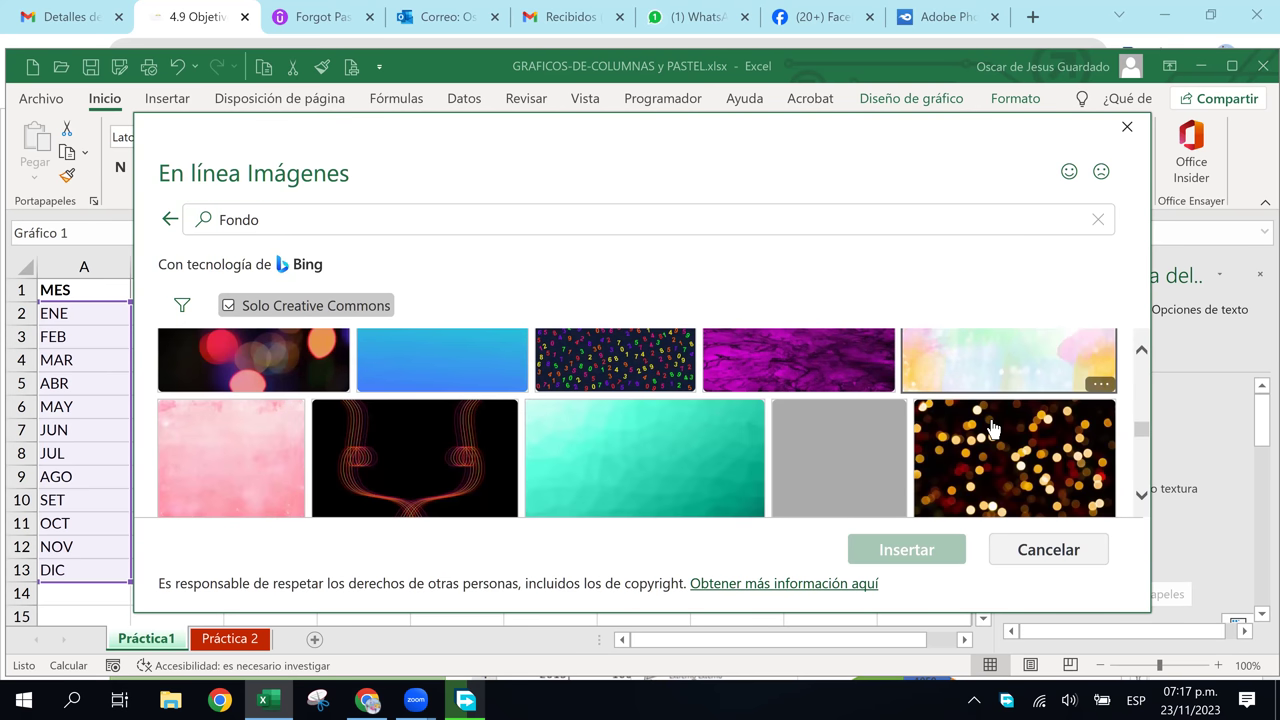
pyautogui.scroll(-1, 993, 428)
pyautogui.scroll(-1, 993, 428)
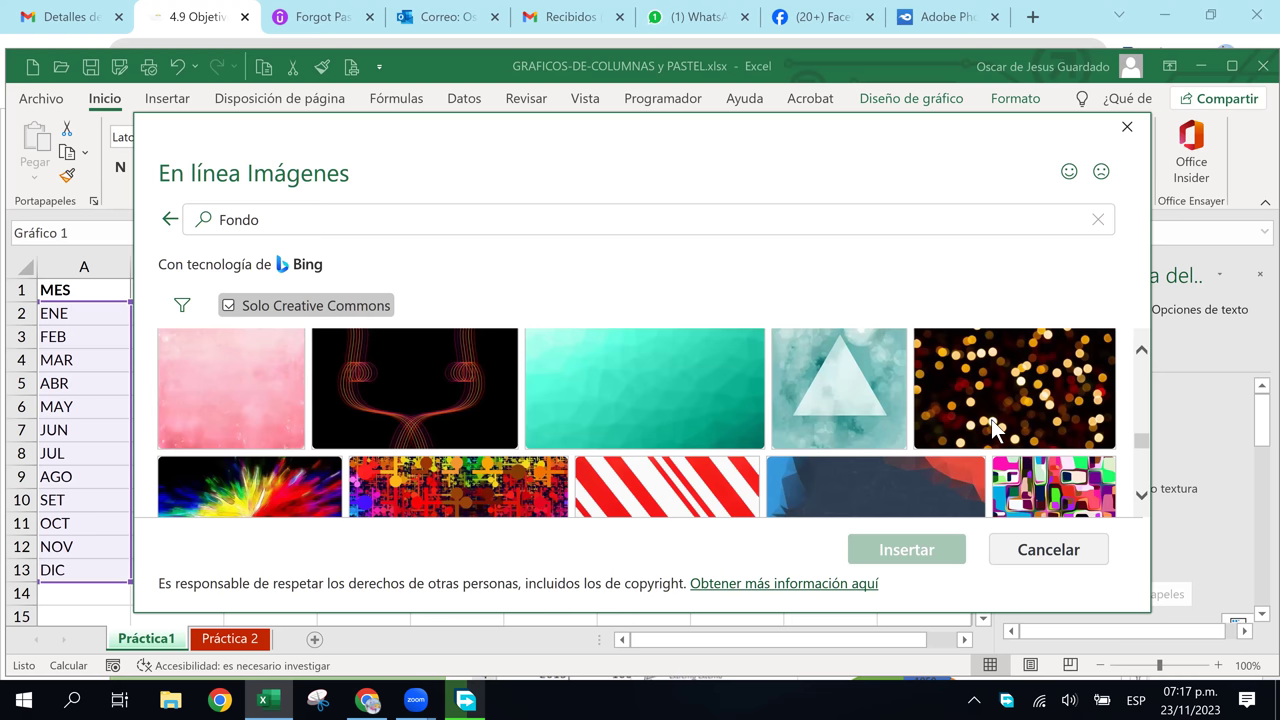
pyautogui.scroll(-2, 993, 428)
pyautogui.scroll(-2, 993, 428)
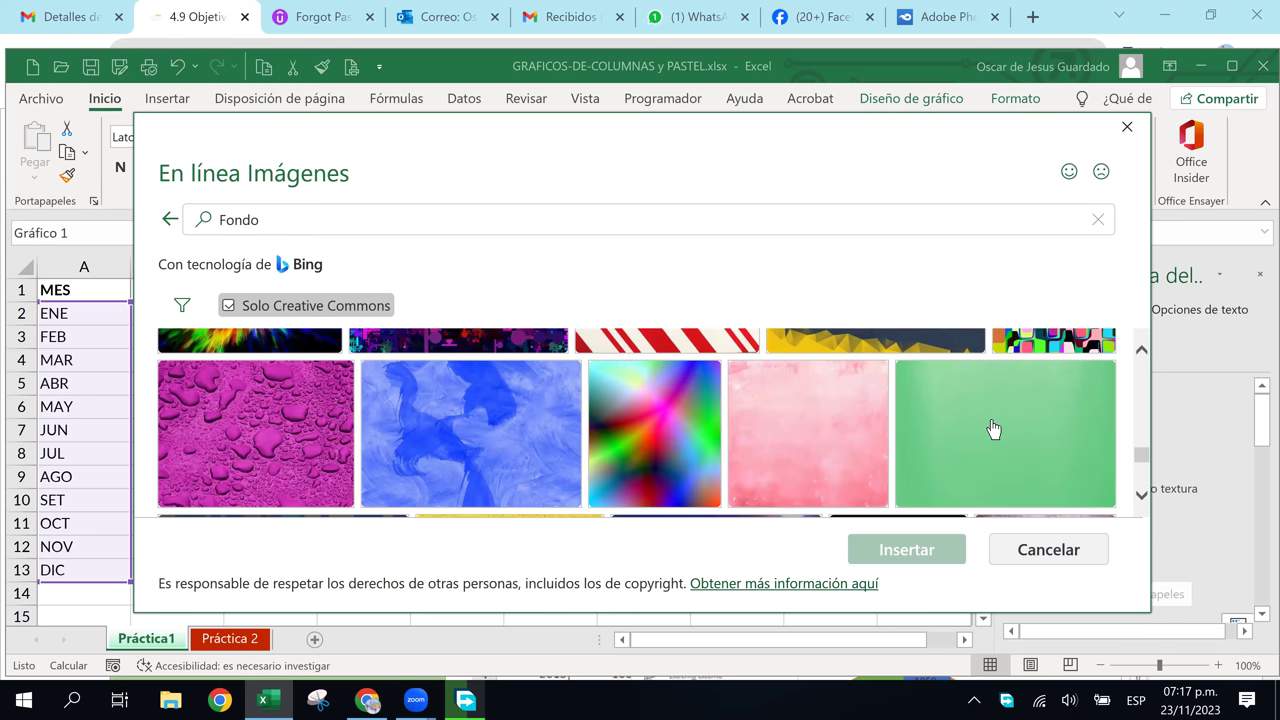
pyautogui.scroll(-3, 993, 428)
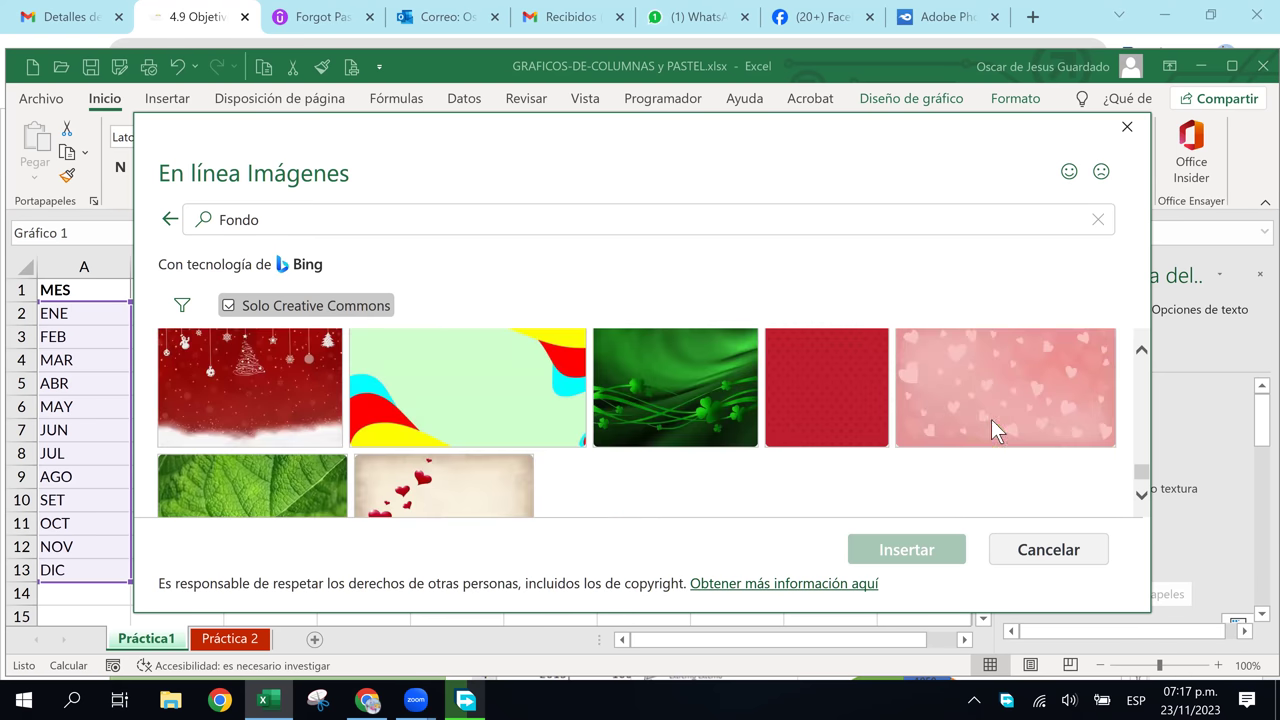
pyautogui.scroll(-1, 991, 419)
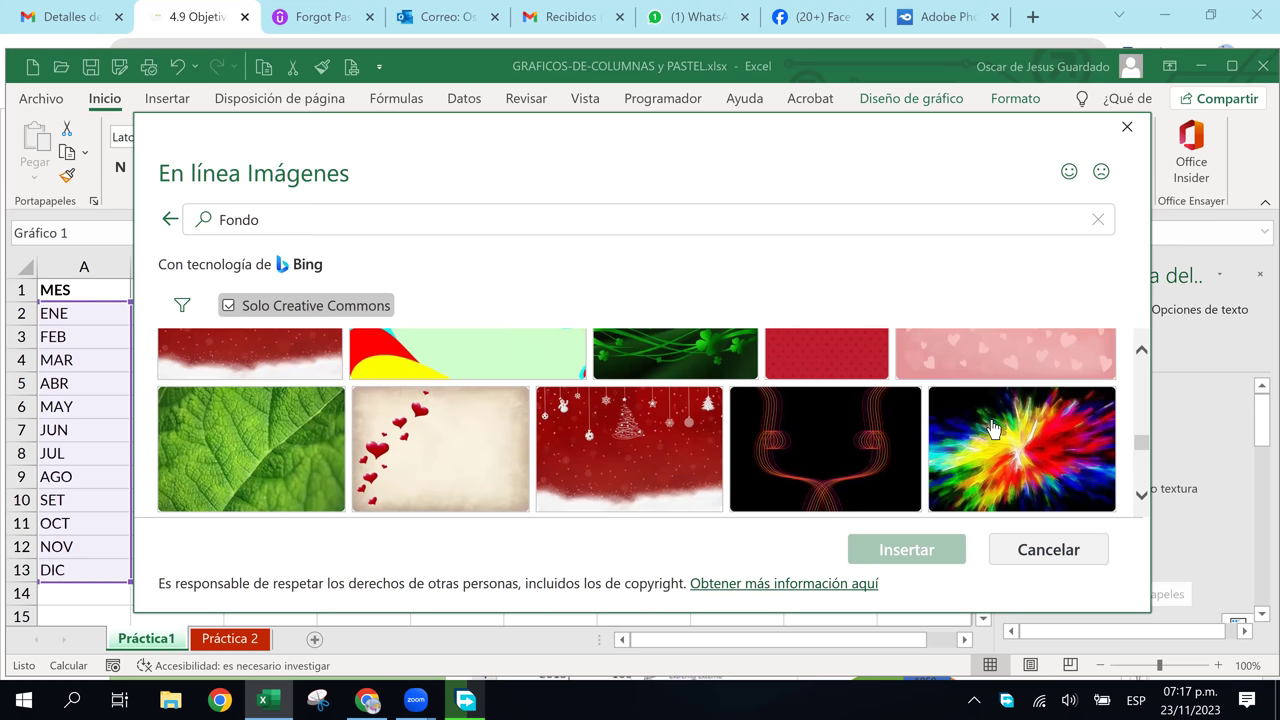
pyautogui.click(262, 476)
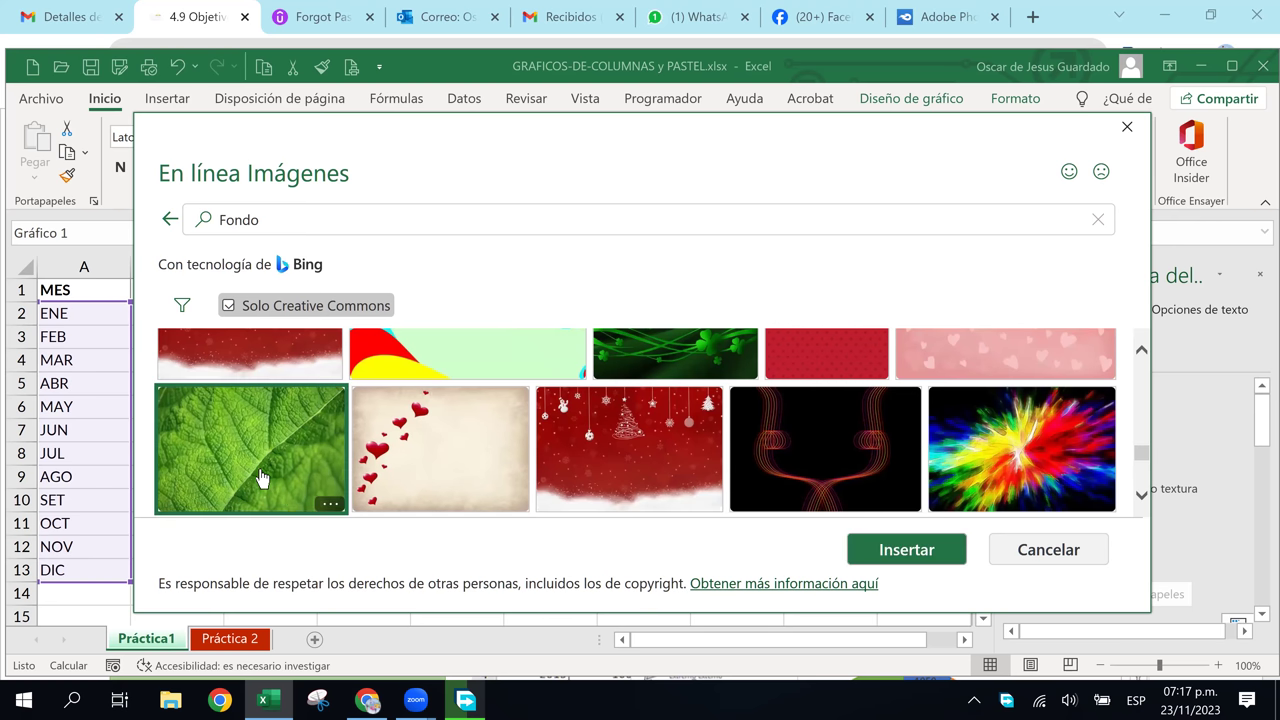
pyautogui.click(906, 551)
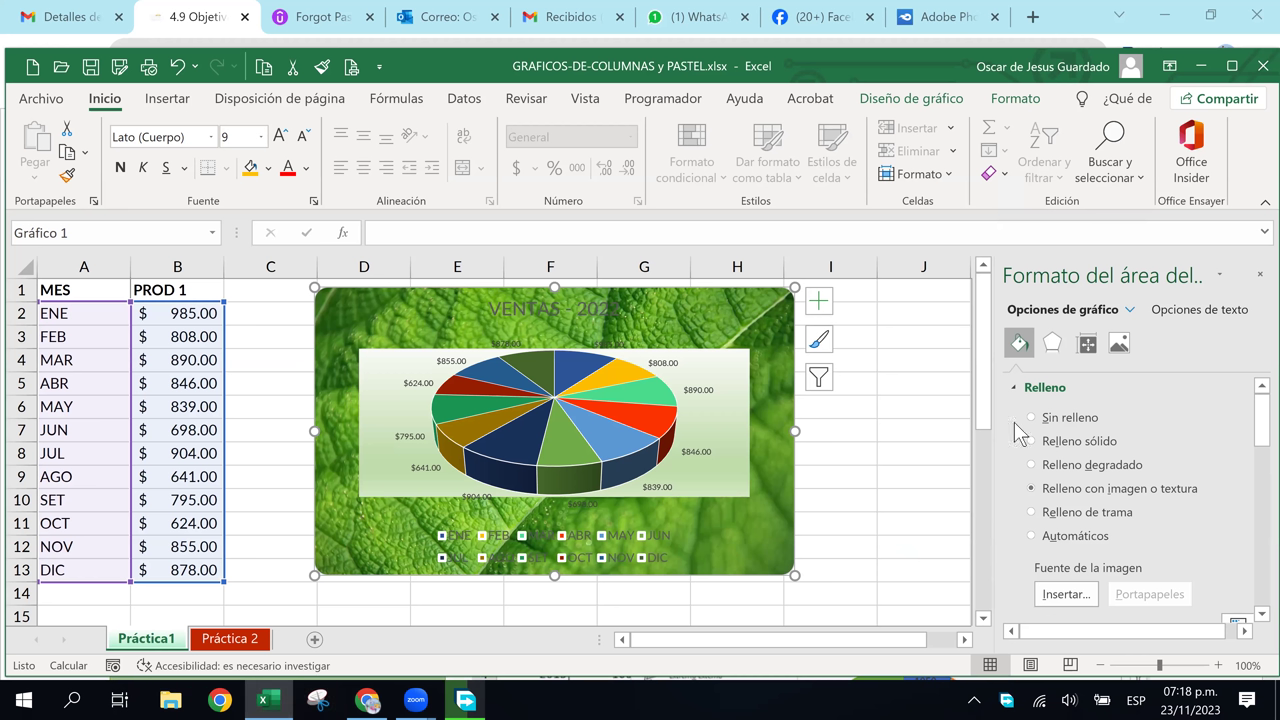
pyautogui.click(1060, 594)
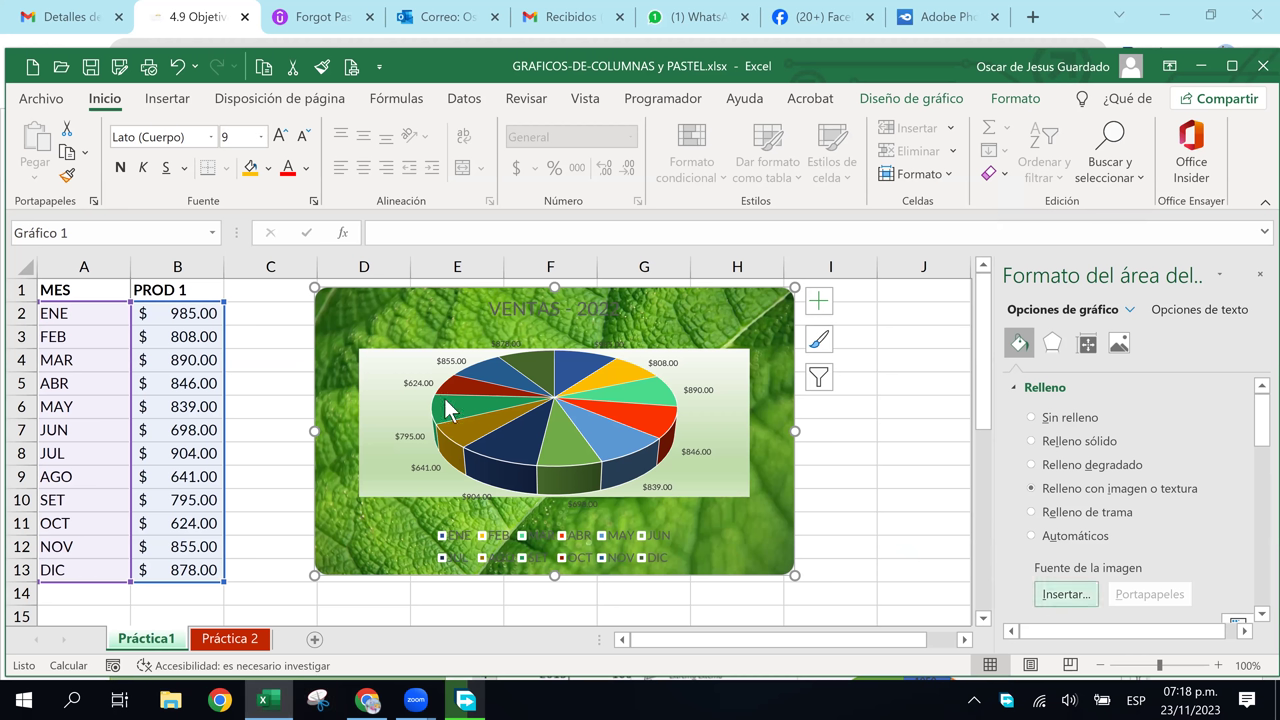
pyautogui.click(567, 455)
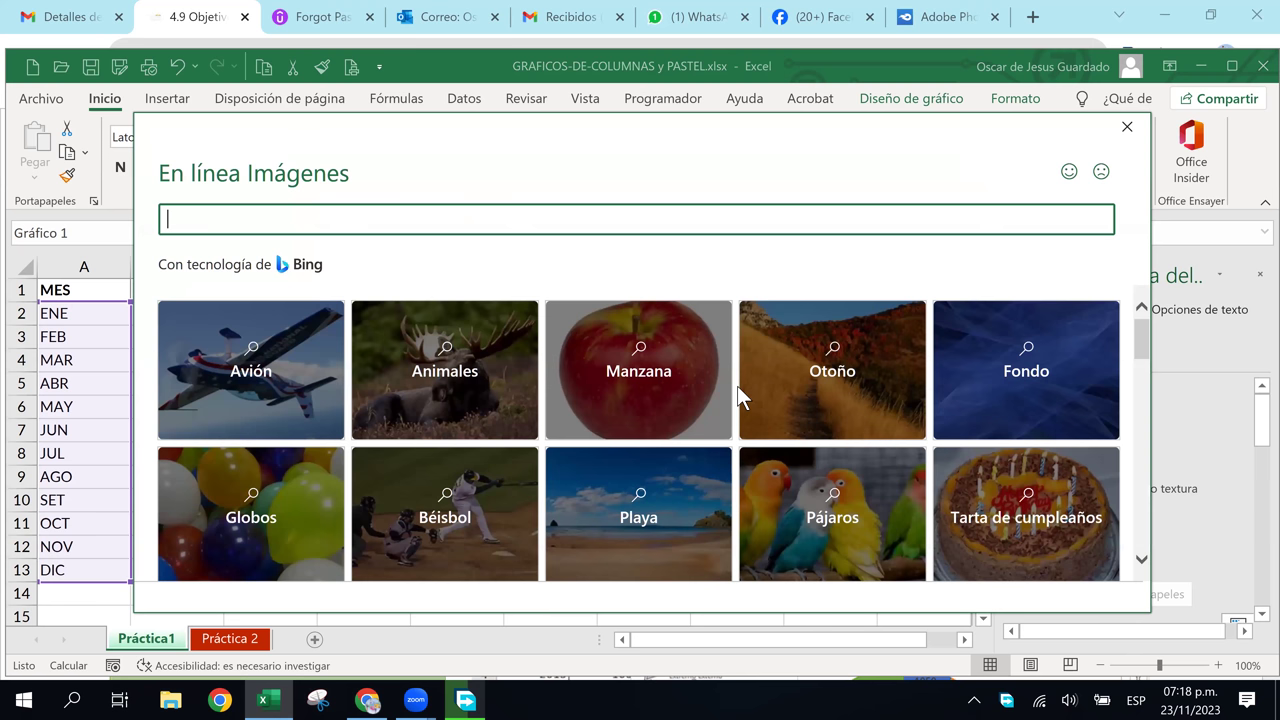
pyautogui.scroll(-3, 737, 395)
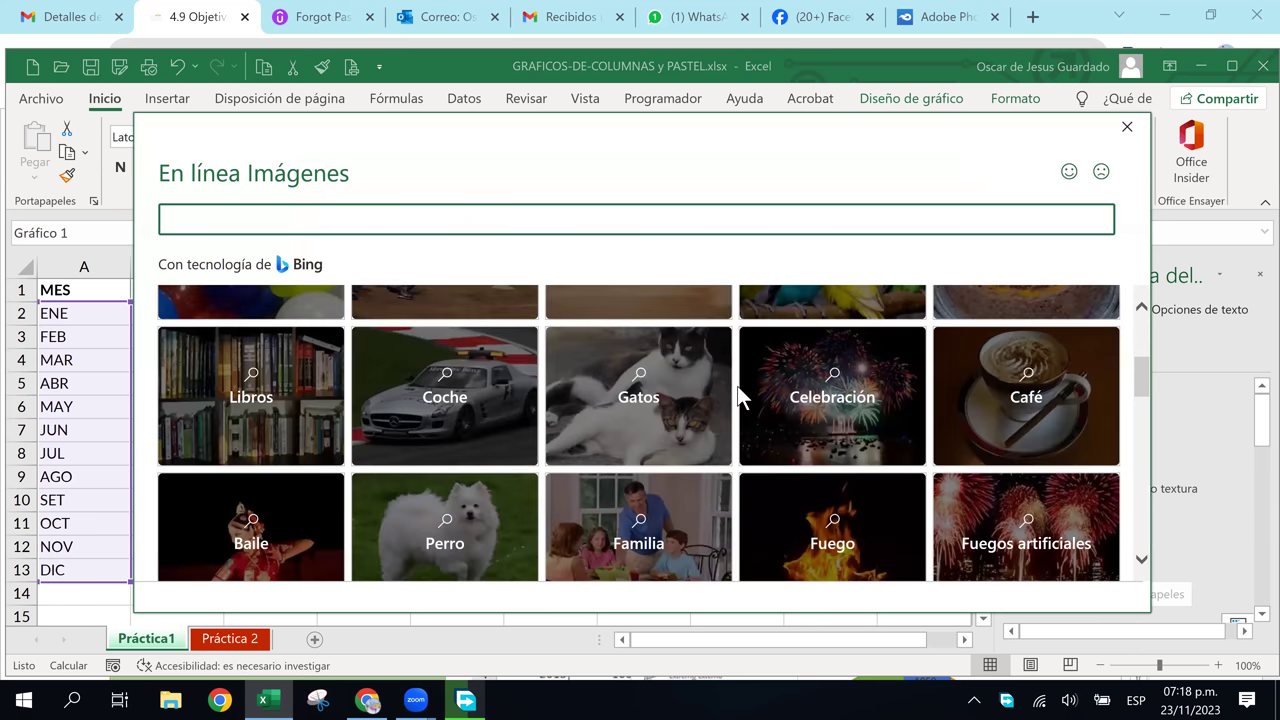
pyautogui.scroll(-3, 737, 395)
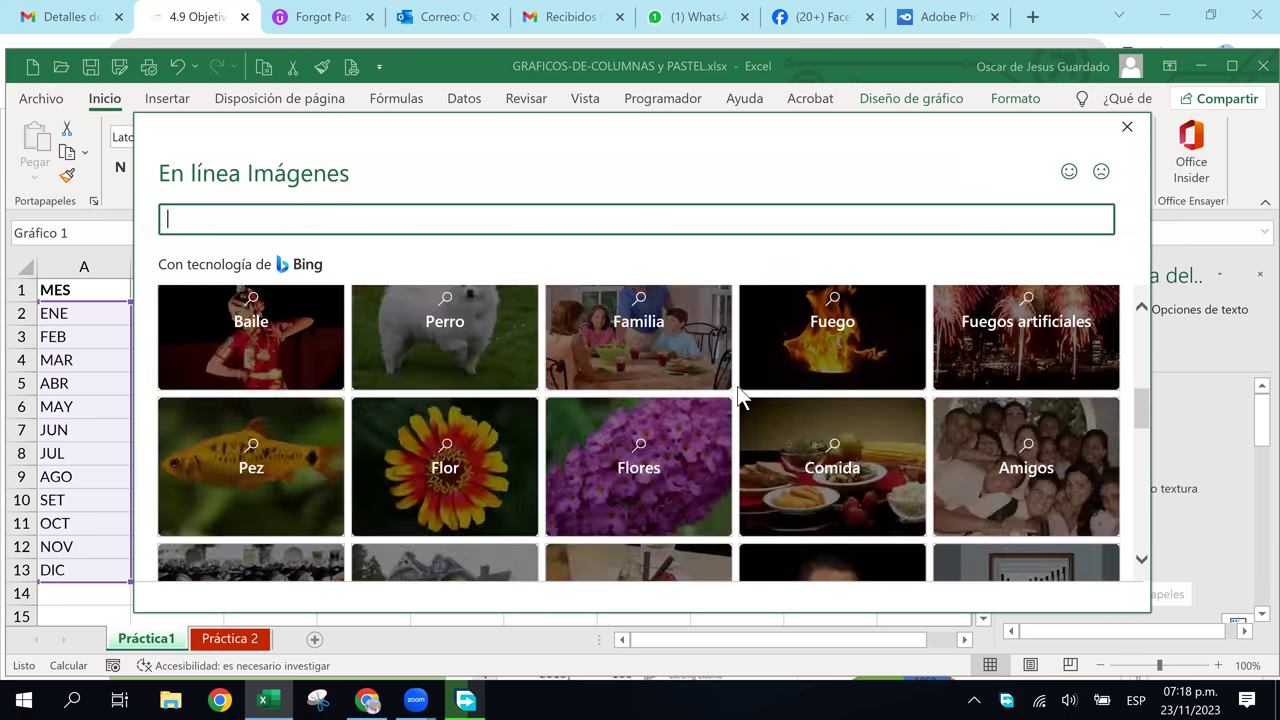
pyautogui.scroll(-3, 737, 395)
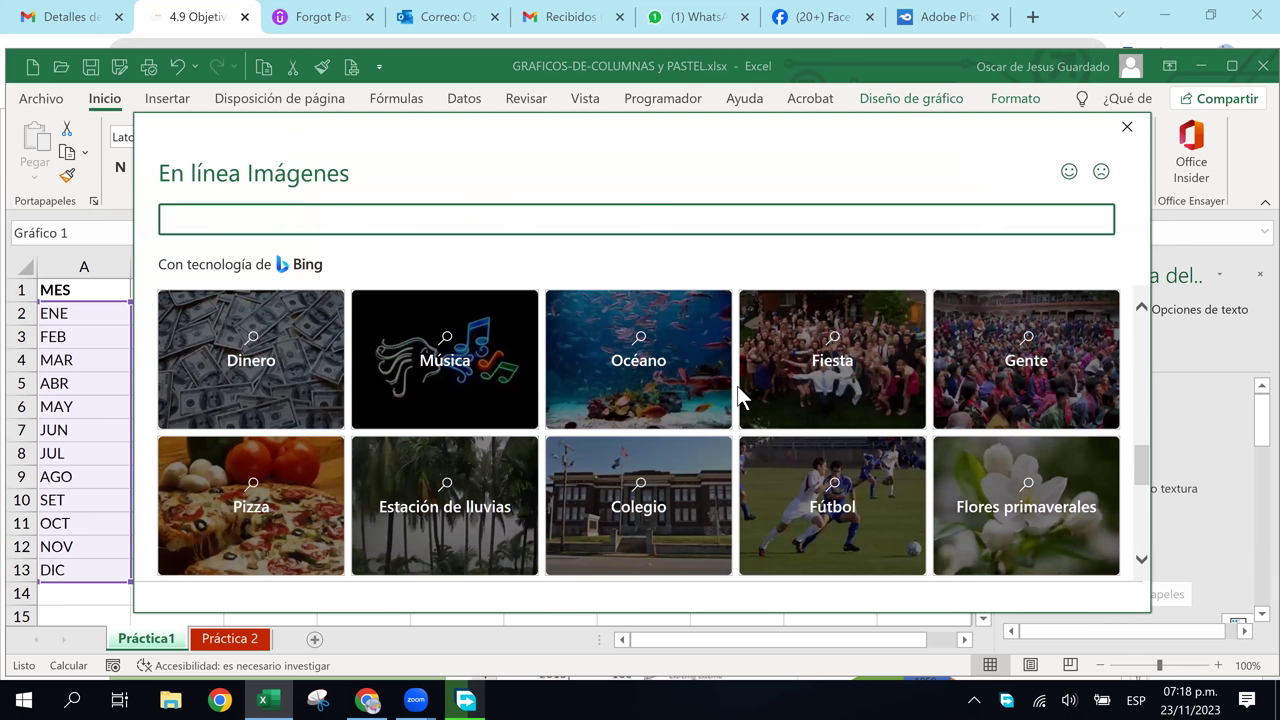
pyautogui.scroll(-3, 740, 395)
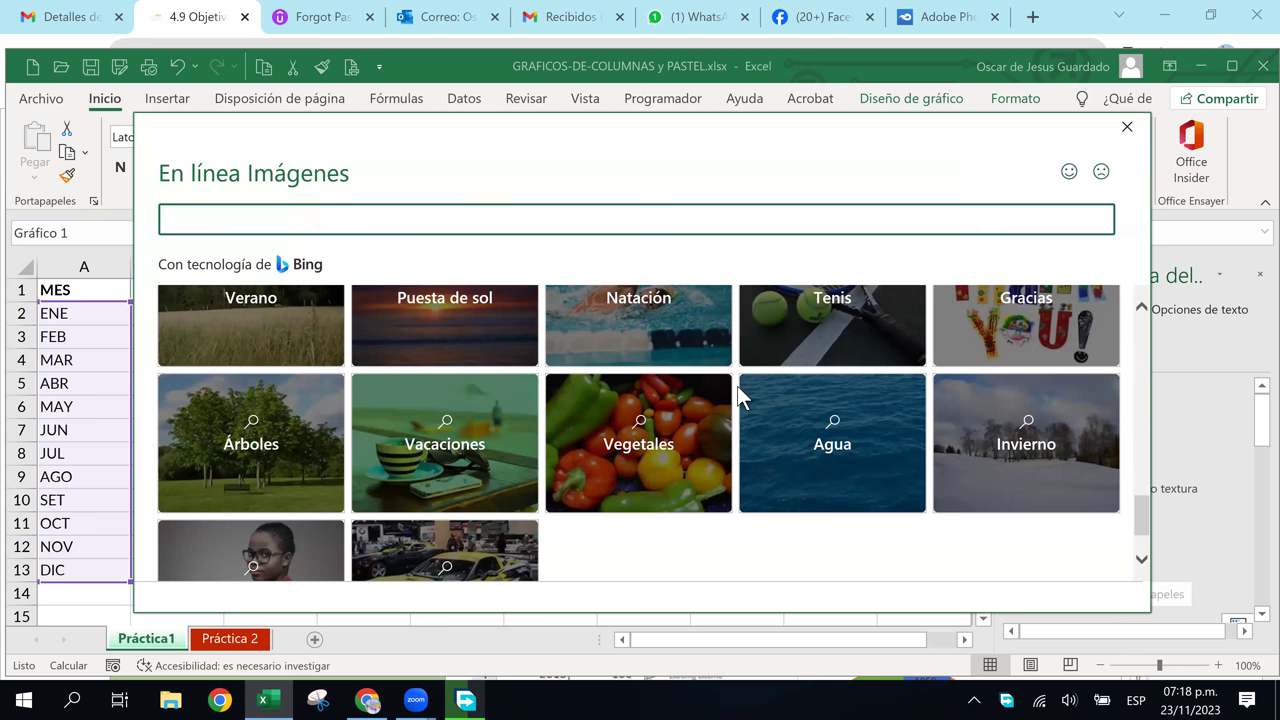
pyautogui.scroll(-1, 738, 388)
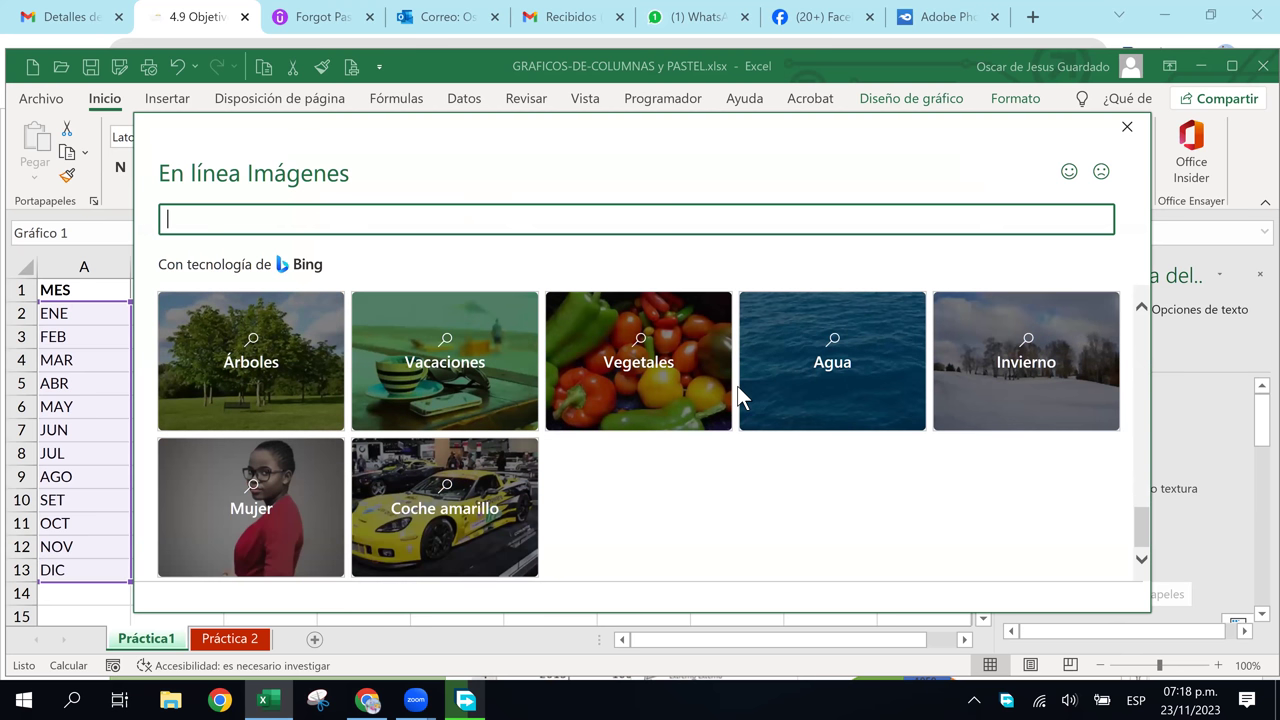
pyautogui.scroll(2, 737, 392)
pyautogui.scroll(2, 680, 380)
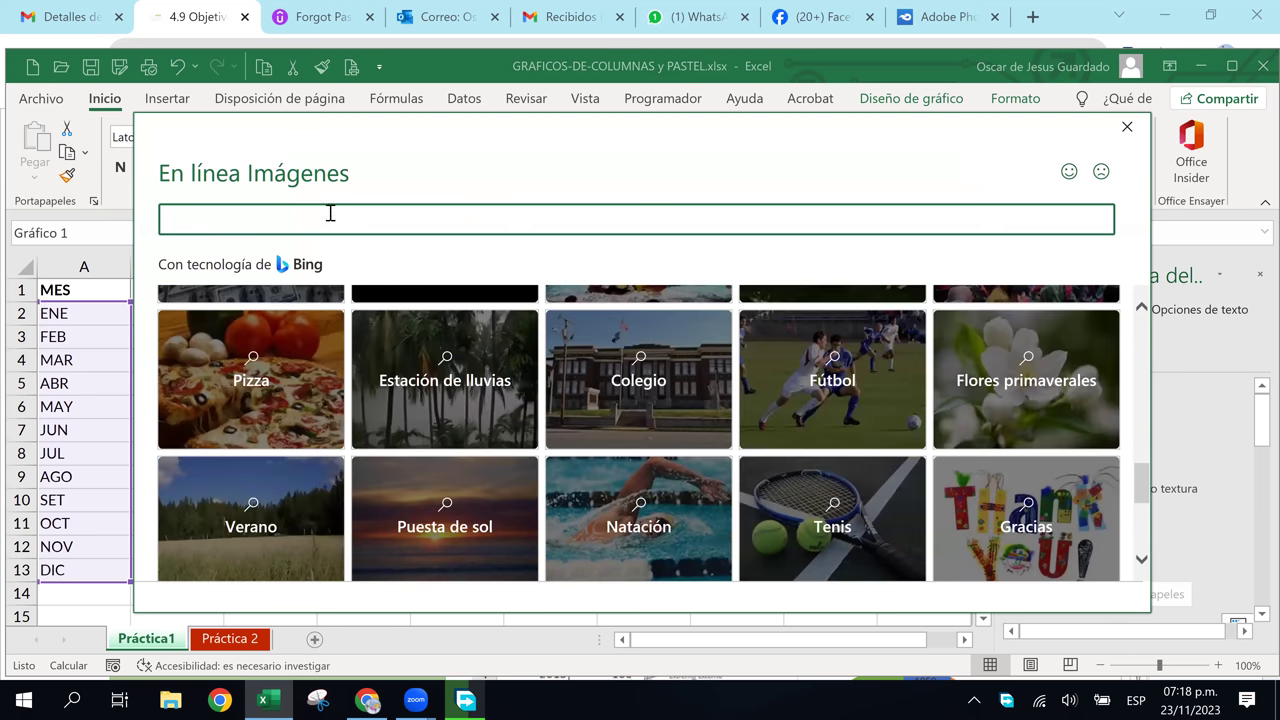
# Search the online images for PAISAJES and browse the landscape results
pyautogui.write('PAISAJES')
pyautogui.press('Return')
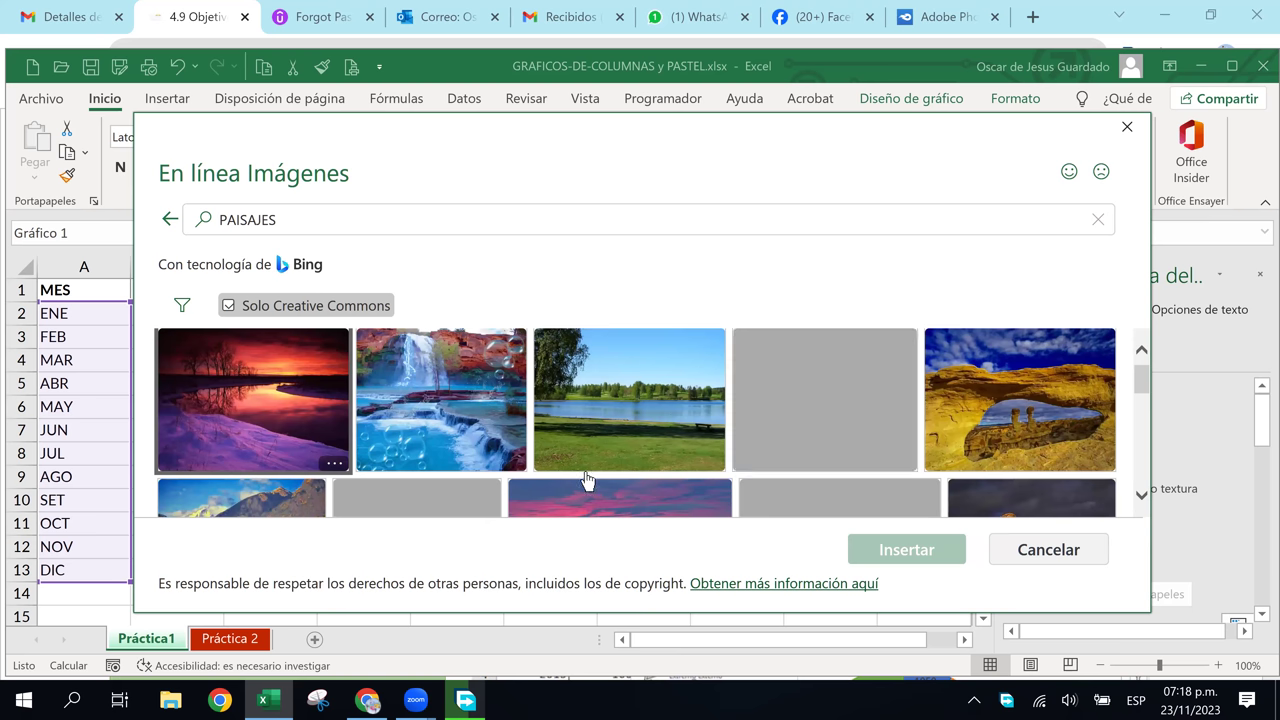
pyautogui.scroll(-3, 588, 482)
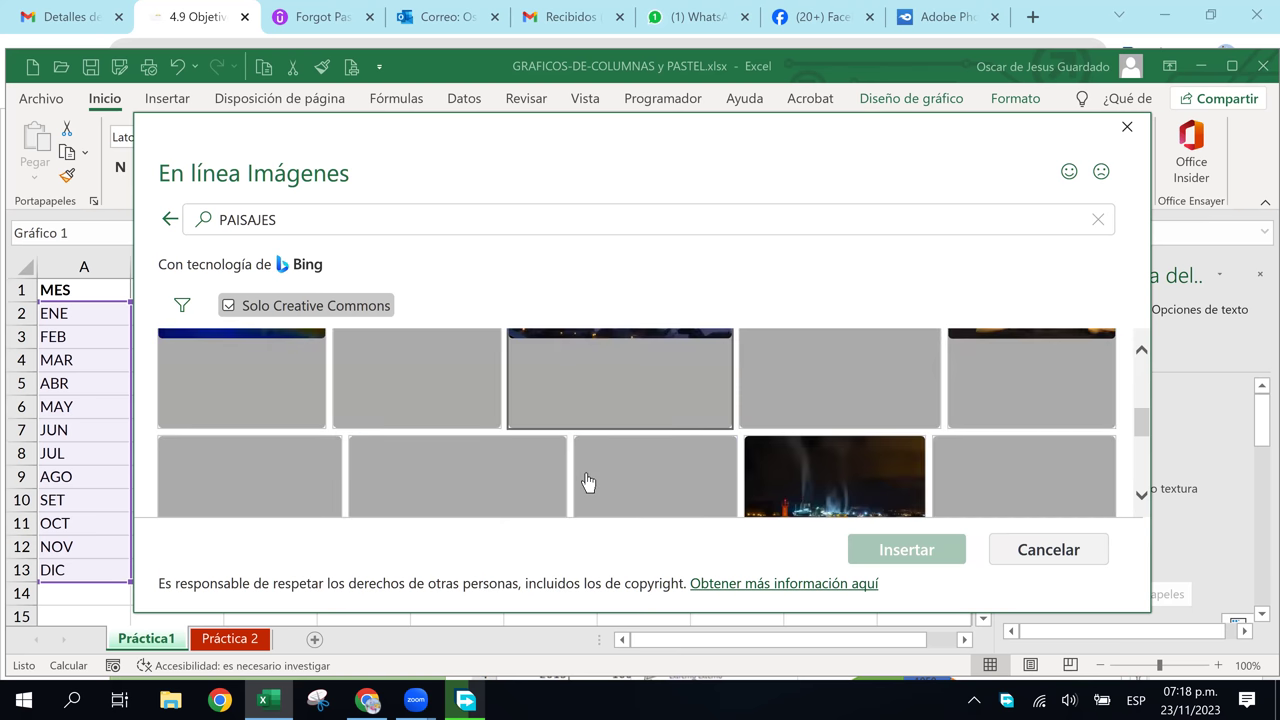
pyautogui.scroll(-1, 588, 482)
pyautogui.scroll(3, 588, 482)
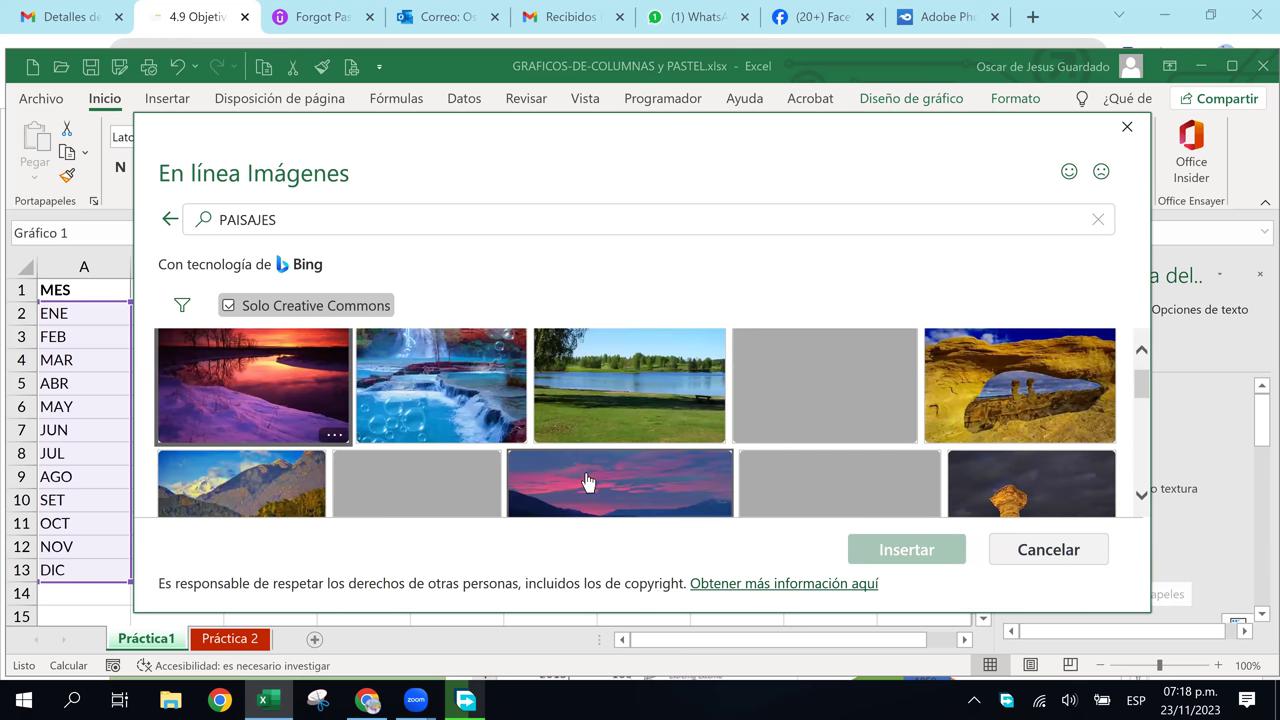
pyautogui.scroll(-5, 588, 482)
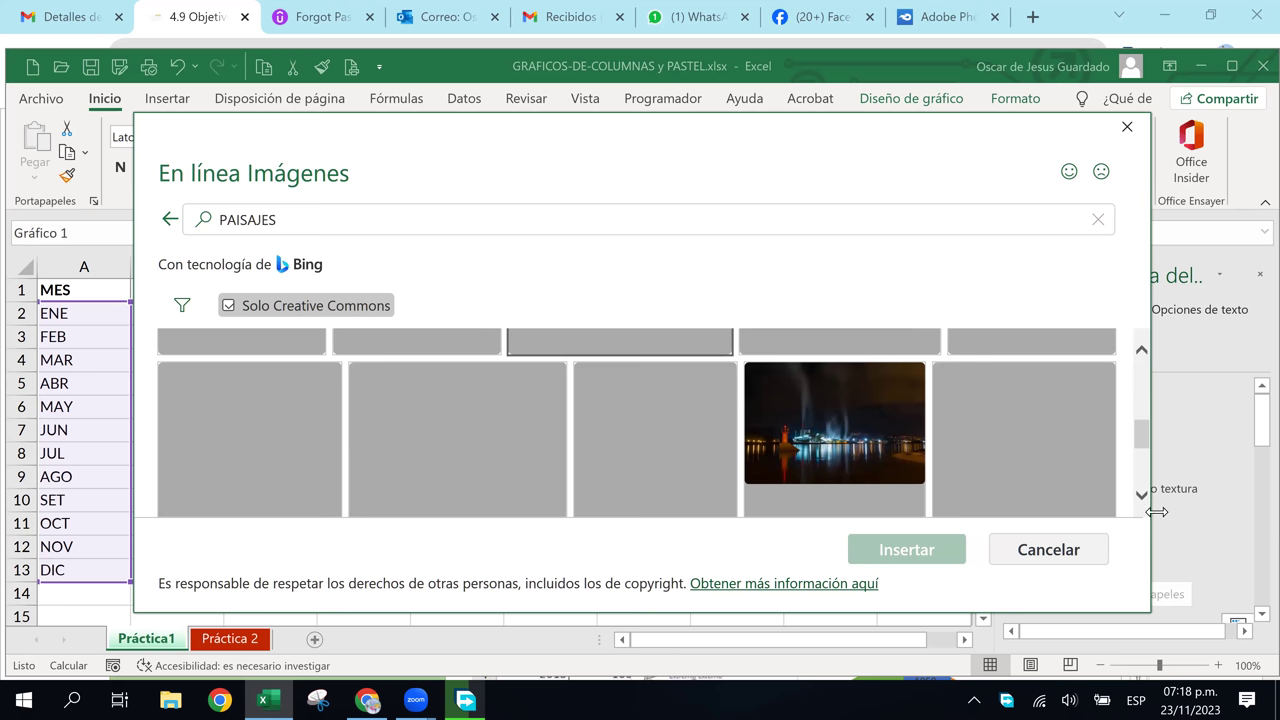
pyautogui.moveTo(1145, 437)
pyautogui.mouseDown()
pyautogui.moveTo(1143, 393)
pyautogui.moveTo(1140, 461)
pyautogui.mouseUp()
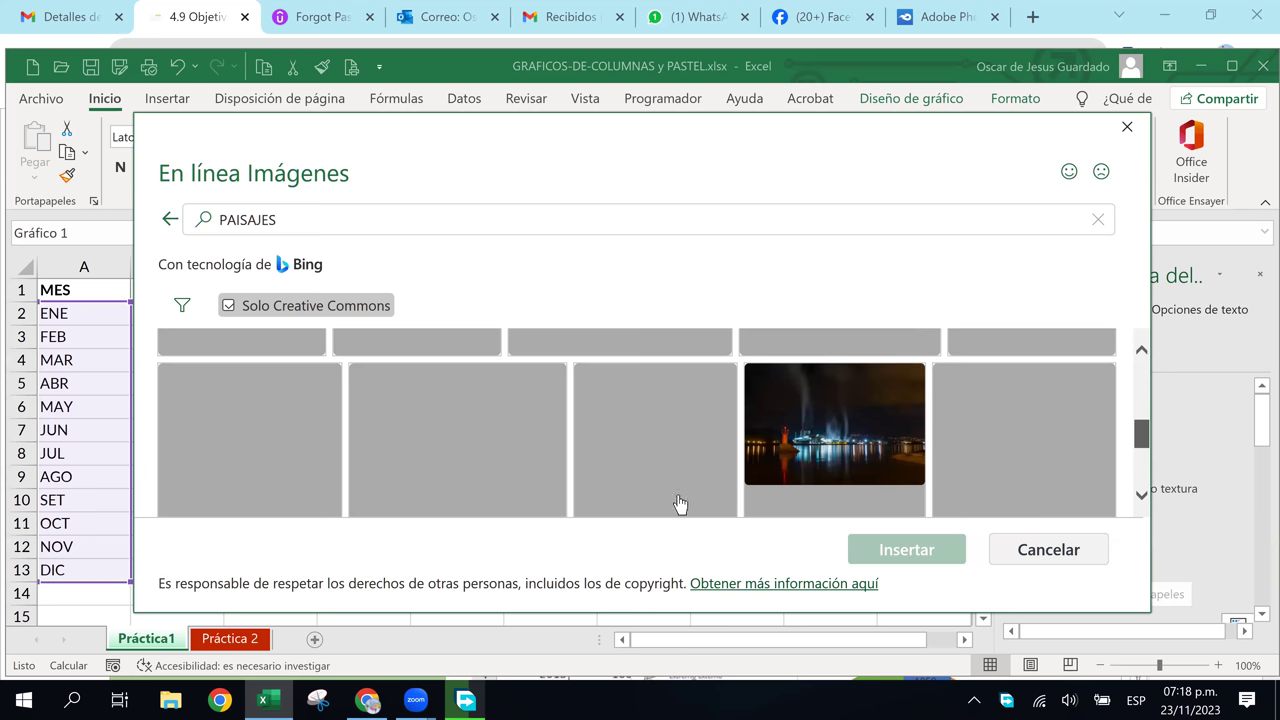
pyautogui.scroll(3, 679, 503)
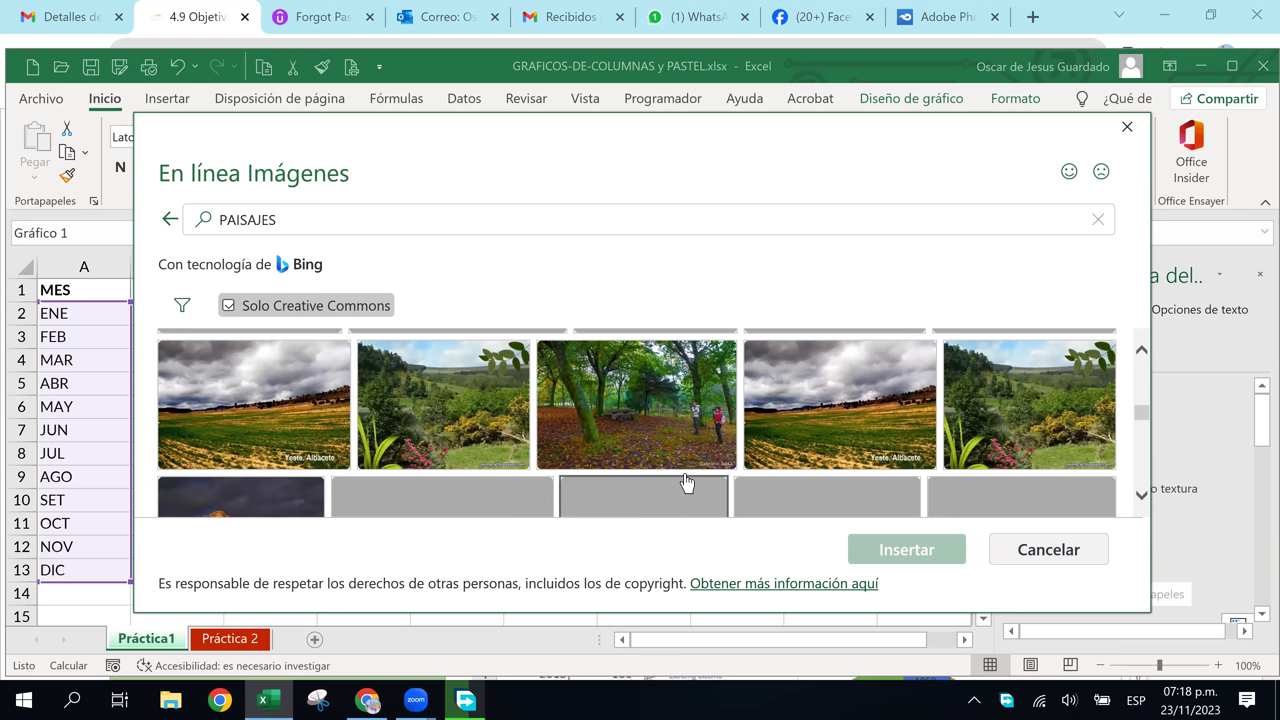
pyautogui.scroll(-3, 686, 483)
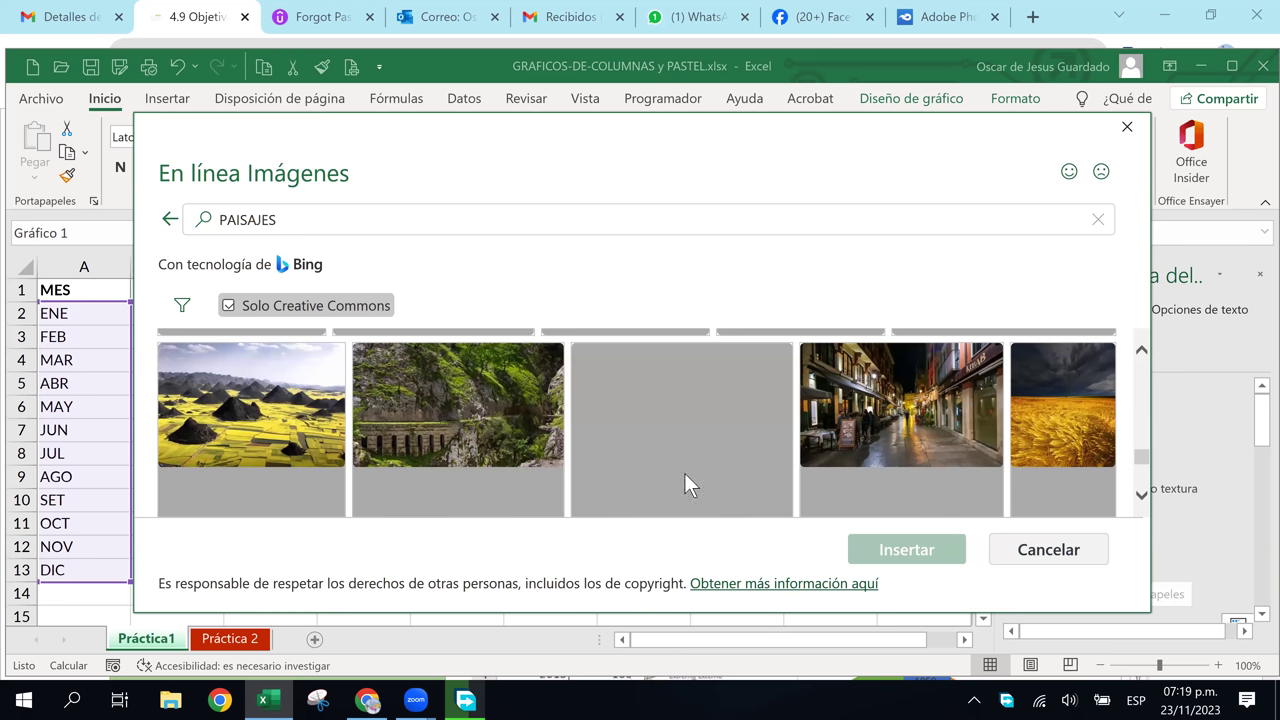
pyautogui.scroll(3, 685, 475)
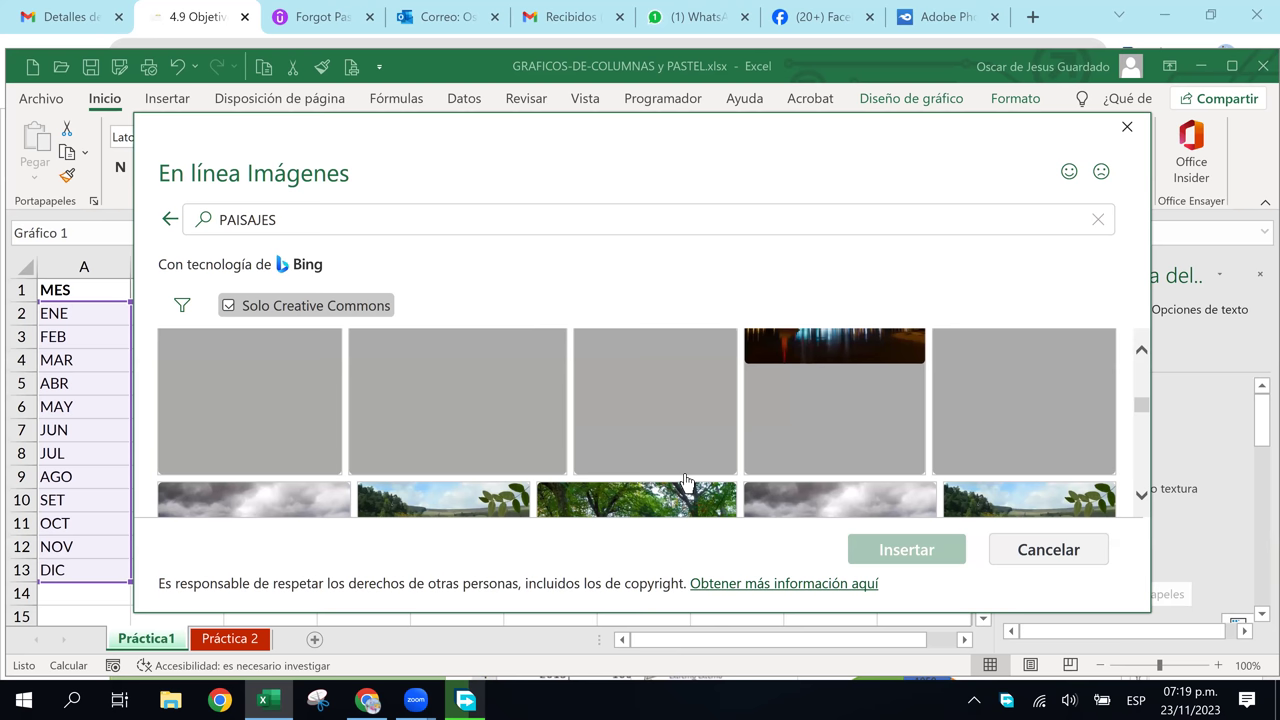
pyautogui.scroll(2, 686, 480)
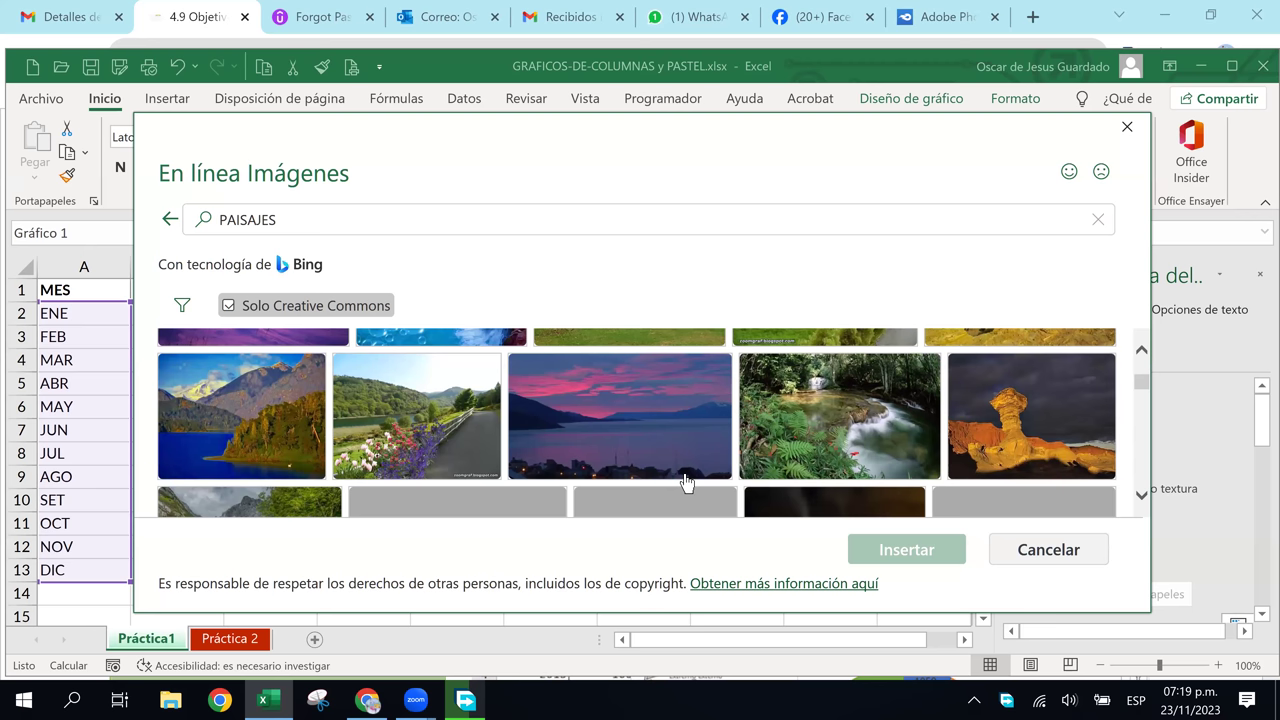
pyautogui.scroll(-2, 686, 482)
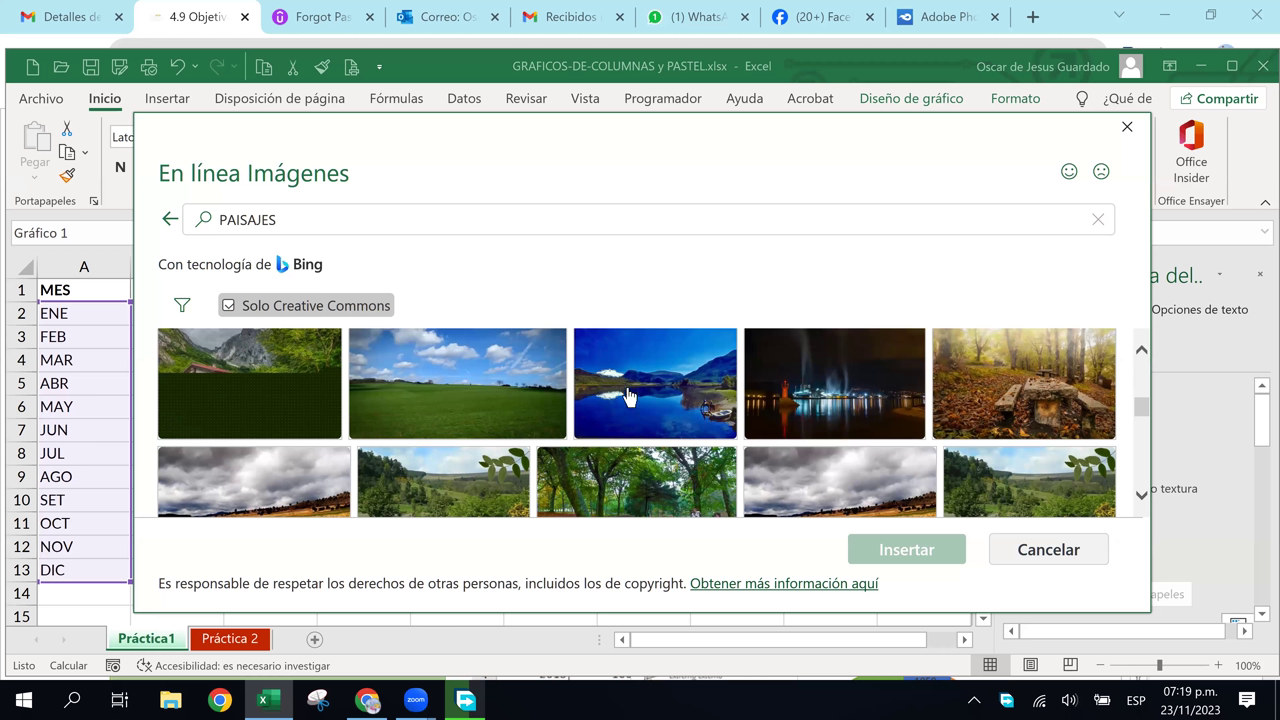
# Select the blue mountain-lake photo among the landscape results
pyautogui.click(771, 408)
pyautogui.scroll(-3, 771, 408)
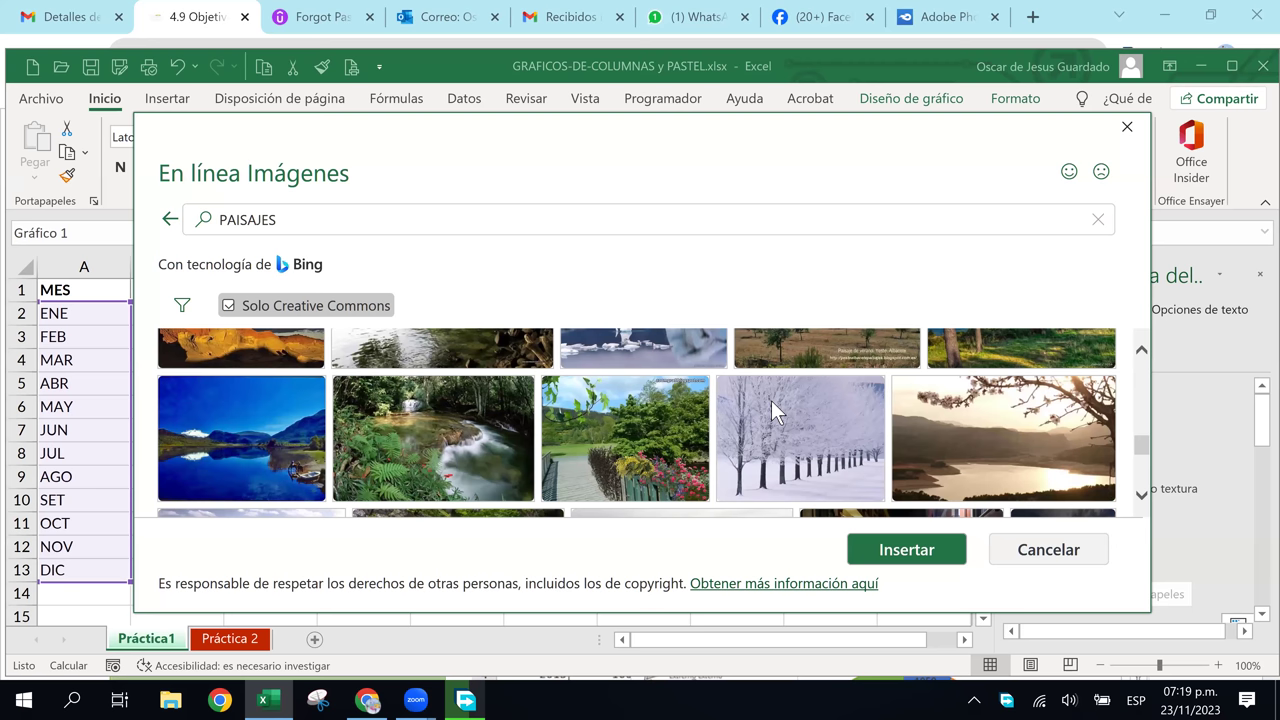
pyautogui.scroll(-3, 771, 400)
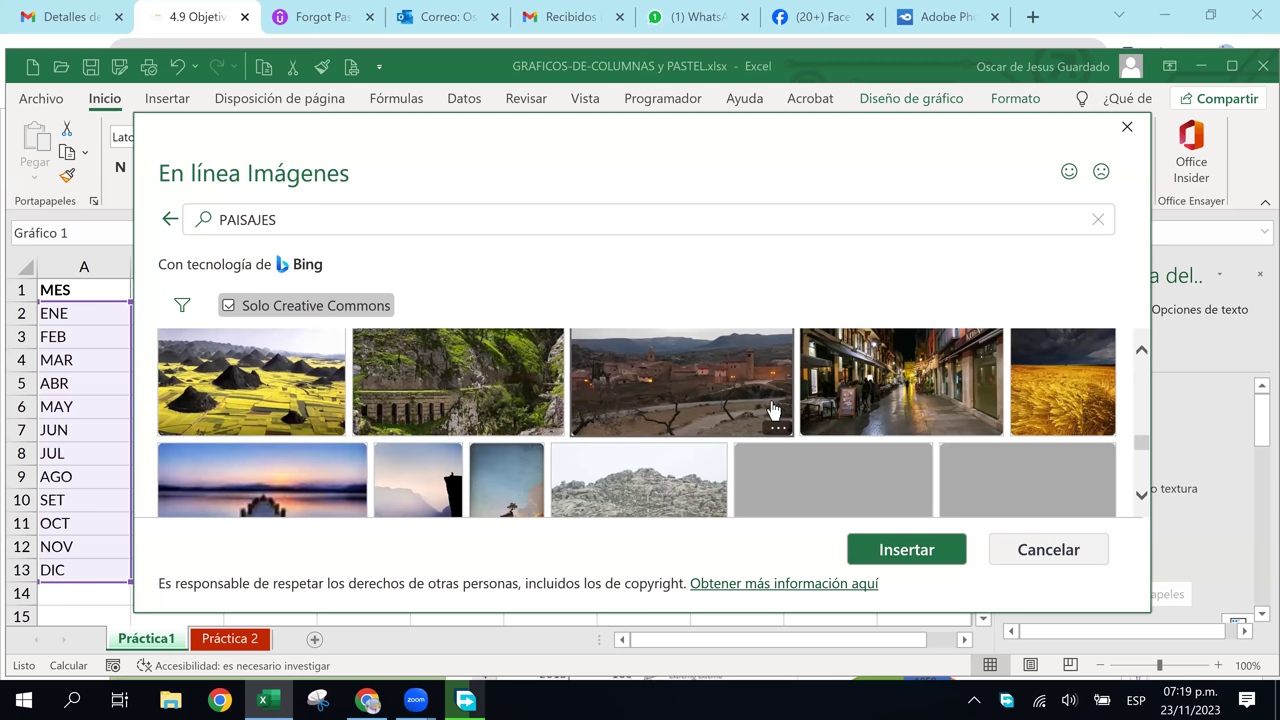
pyautogui.scroll(-3, 773, 410)
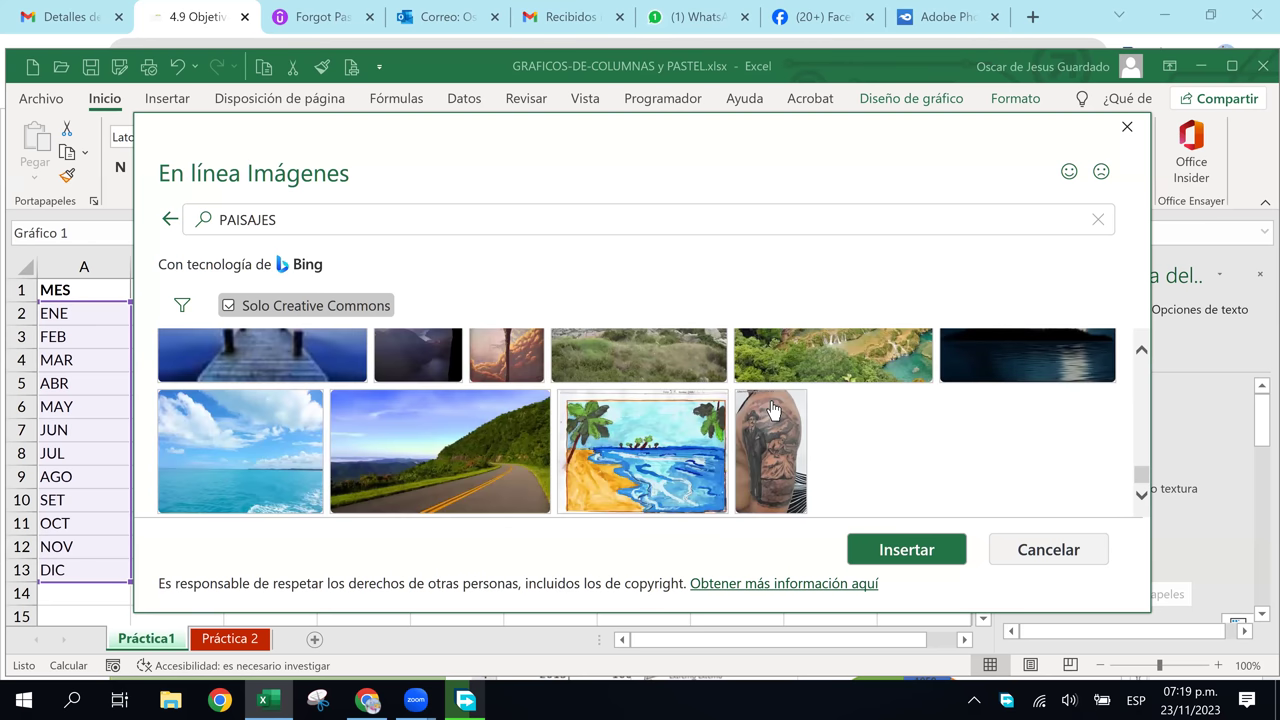
pyautogui.scroll(-3, 771, 400)
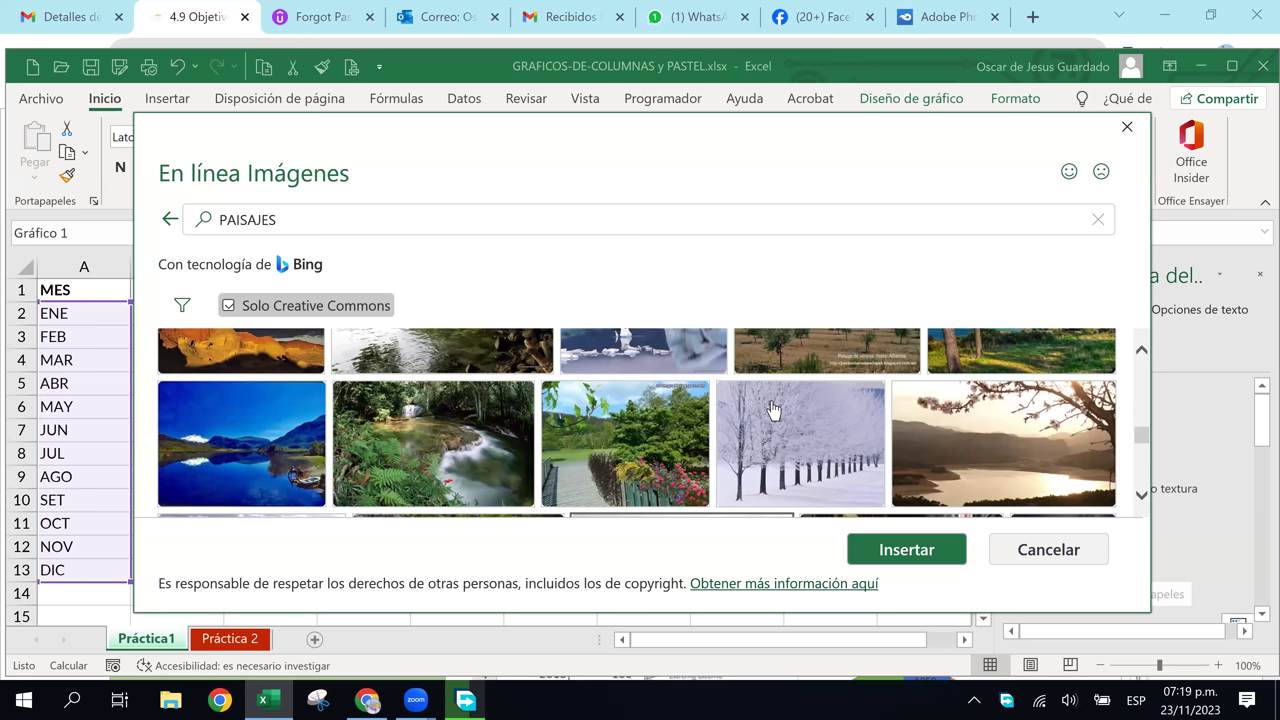
pyautogui.click(240, 475)
# Insert the mountain-lake photo as the chart background, undoing a stray plot-area change
pyautogui.click(1010, 560)
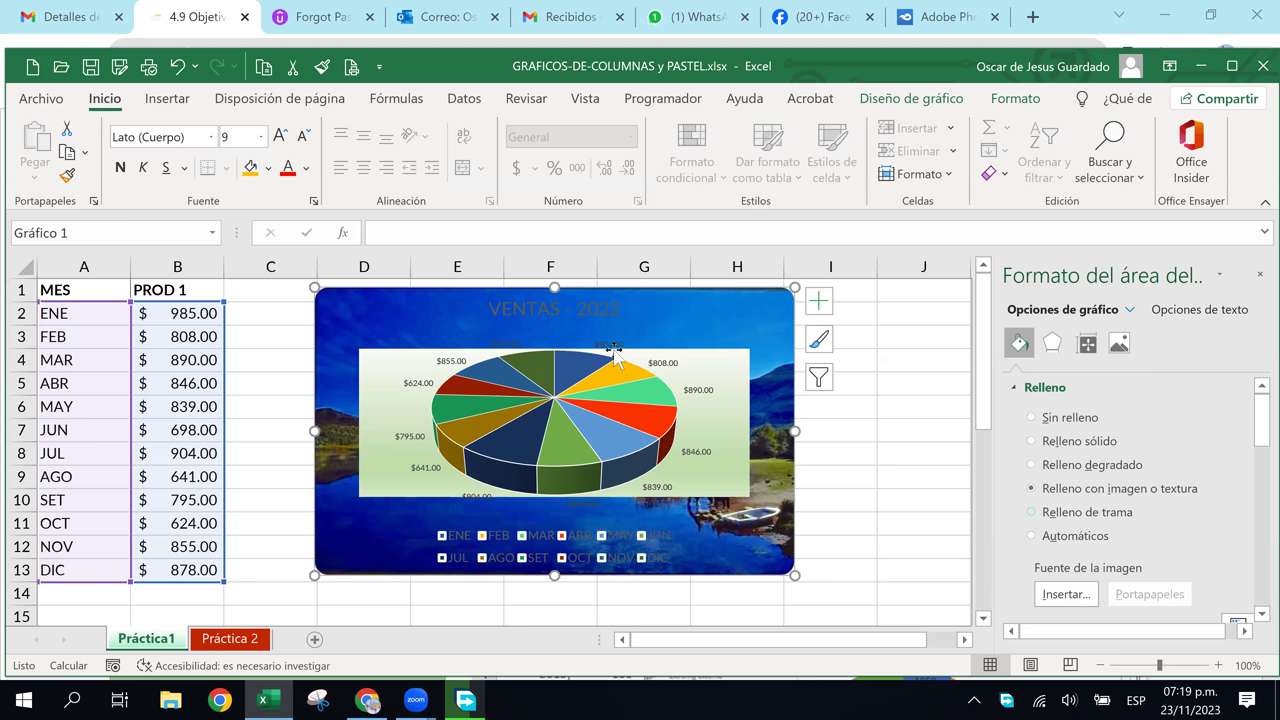
pyautogui.click(749, 354)
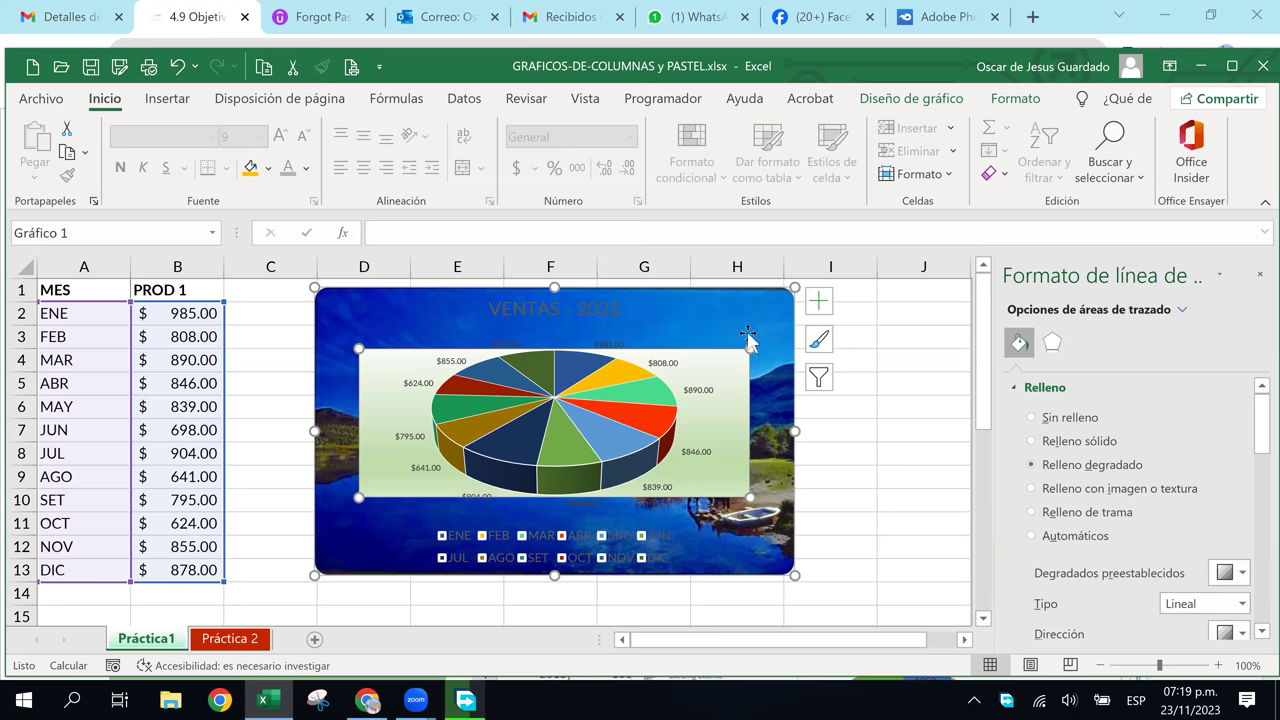
pyautogui.hotkey('ctrl', 'z')
# Switch the chart area to a light blue preset gradient fill
pyautogui.click(766, 325)
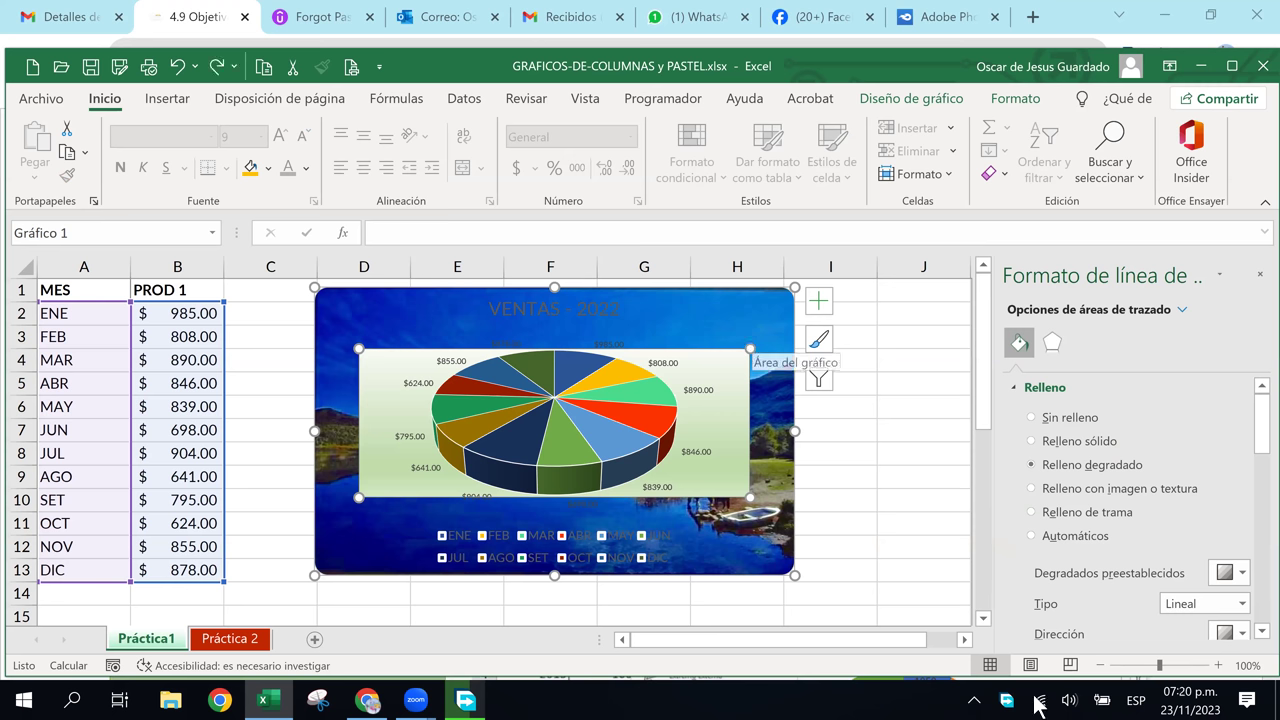
pyautogui.click(1104, 466)
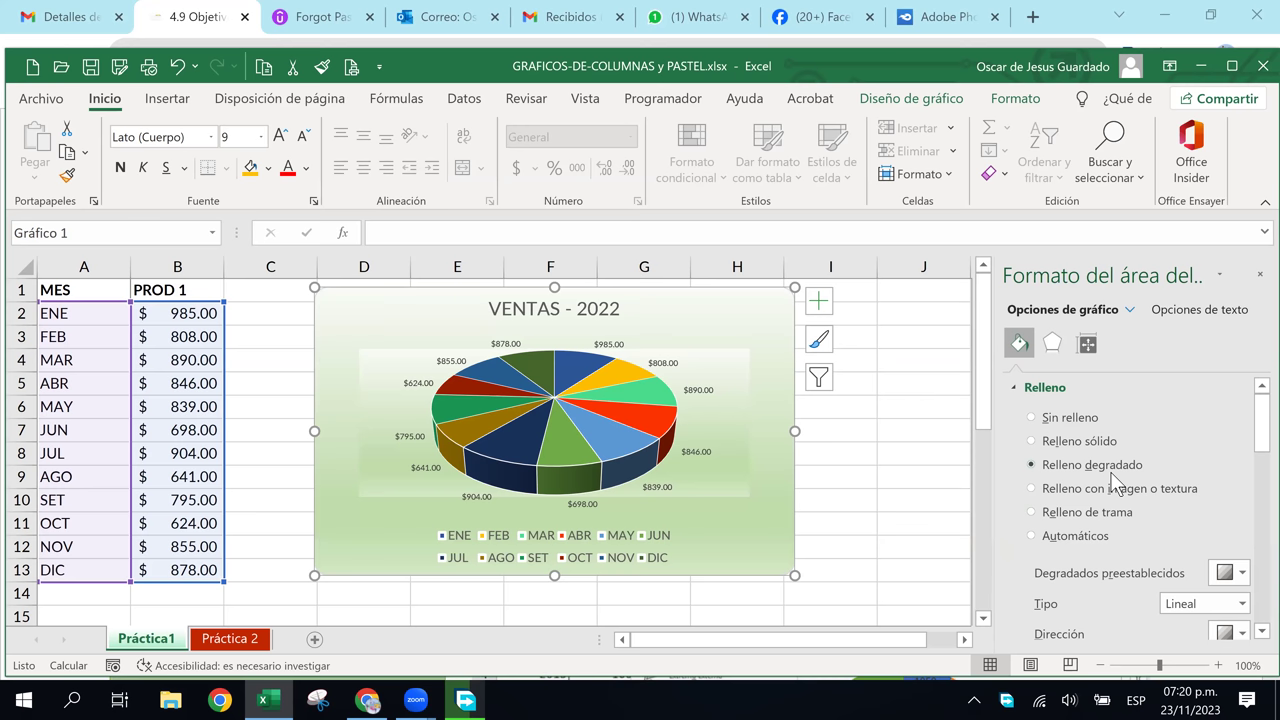
pyautogui.click(1240, 573)
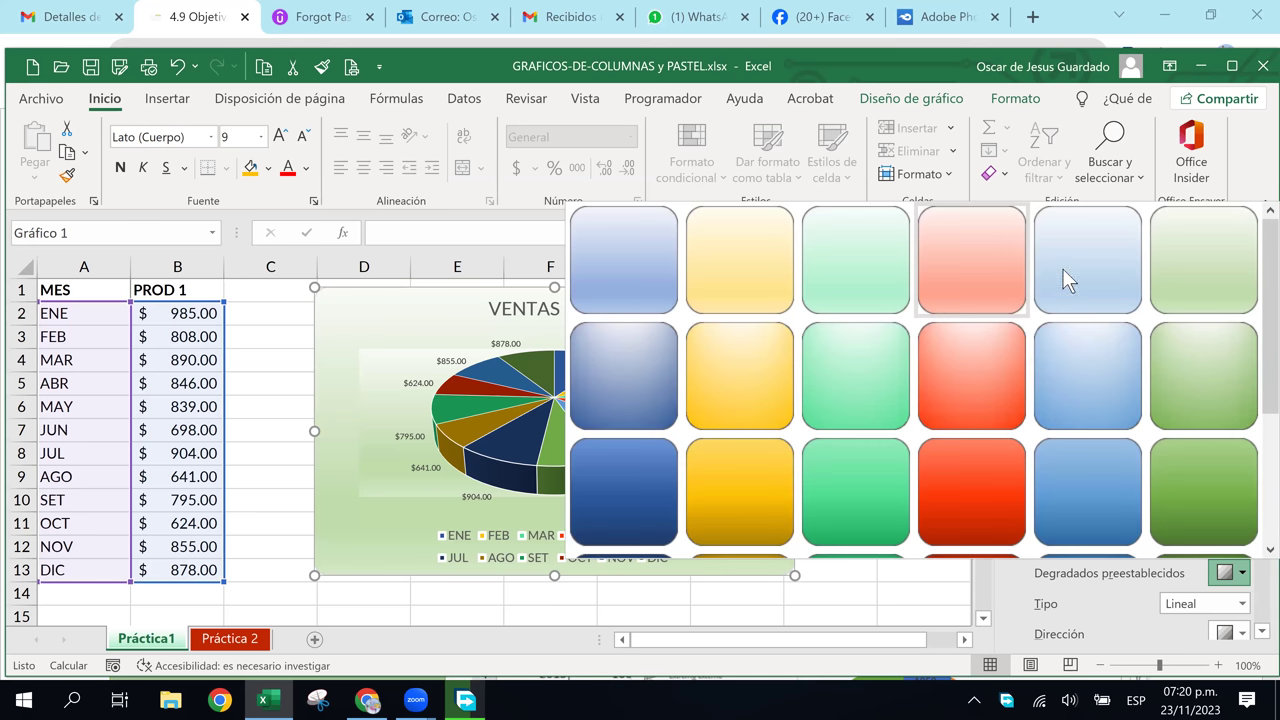
pyautogui.click(1062, 269)
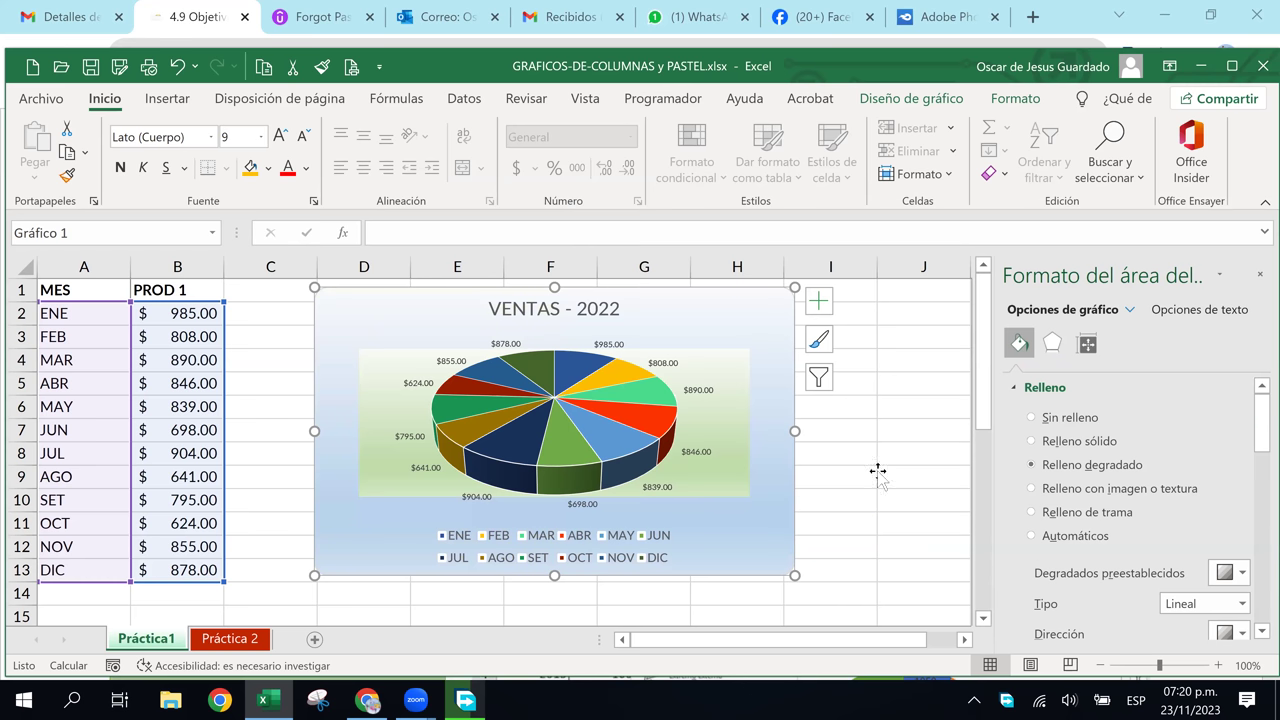
pyautogui.click(878, 471)
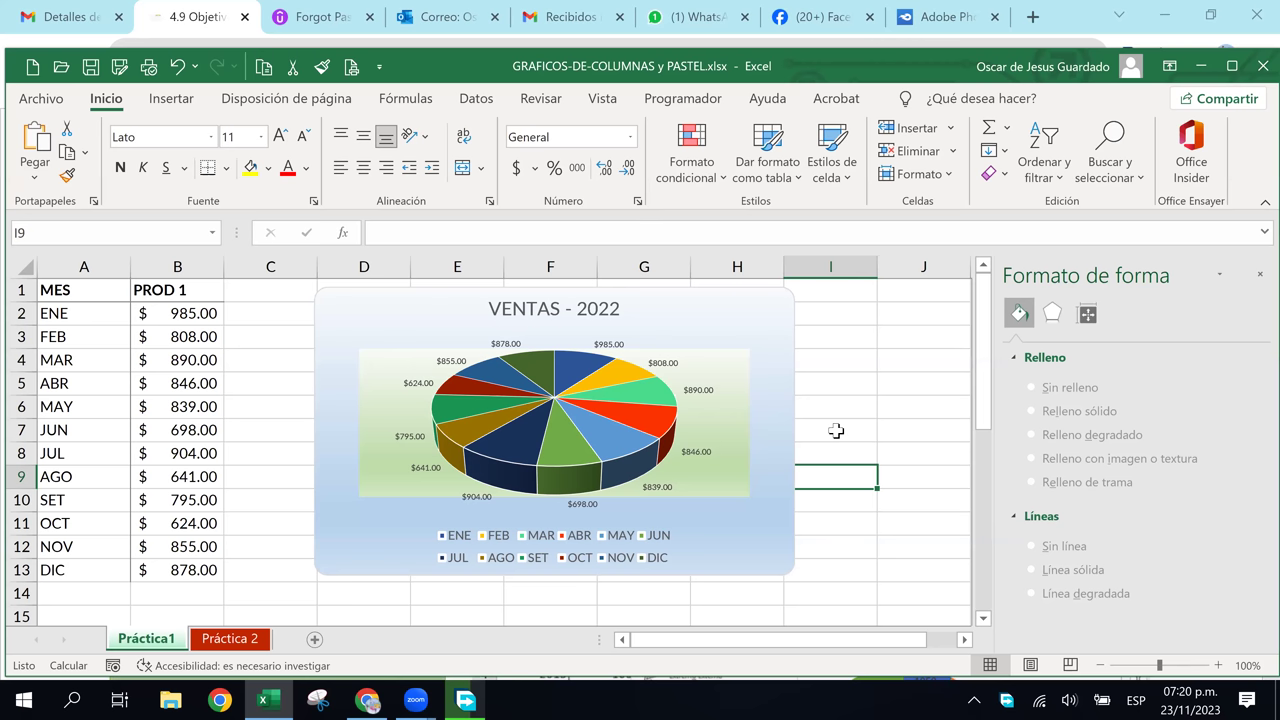
# Select the pie series and raise its first-slice angle step by step to 120°
pyautogui.click(465, 412)
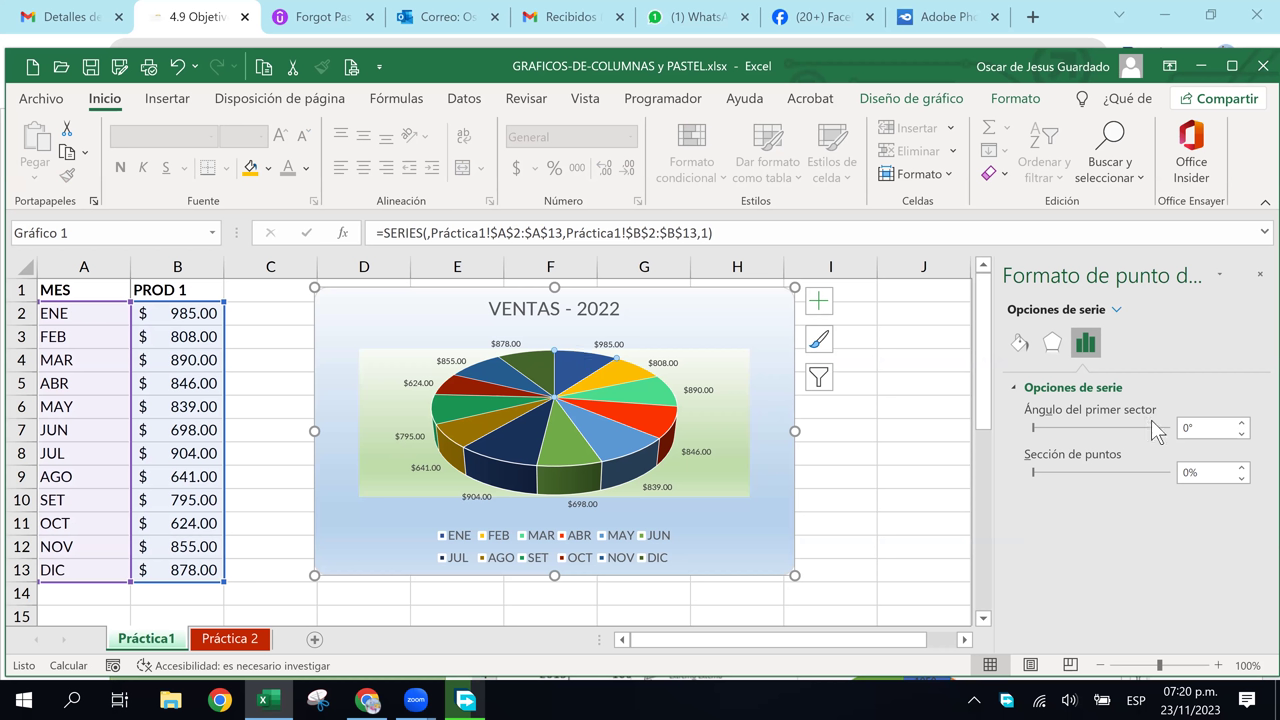
pyautogui.click(1094, 427)
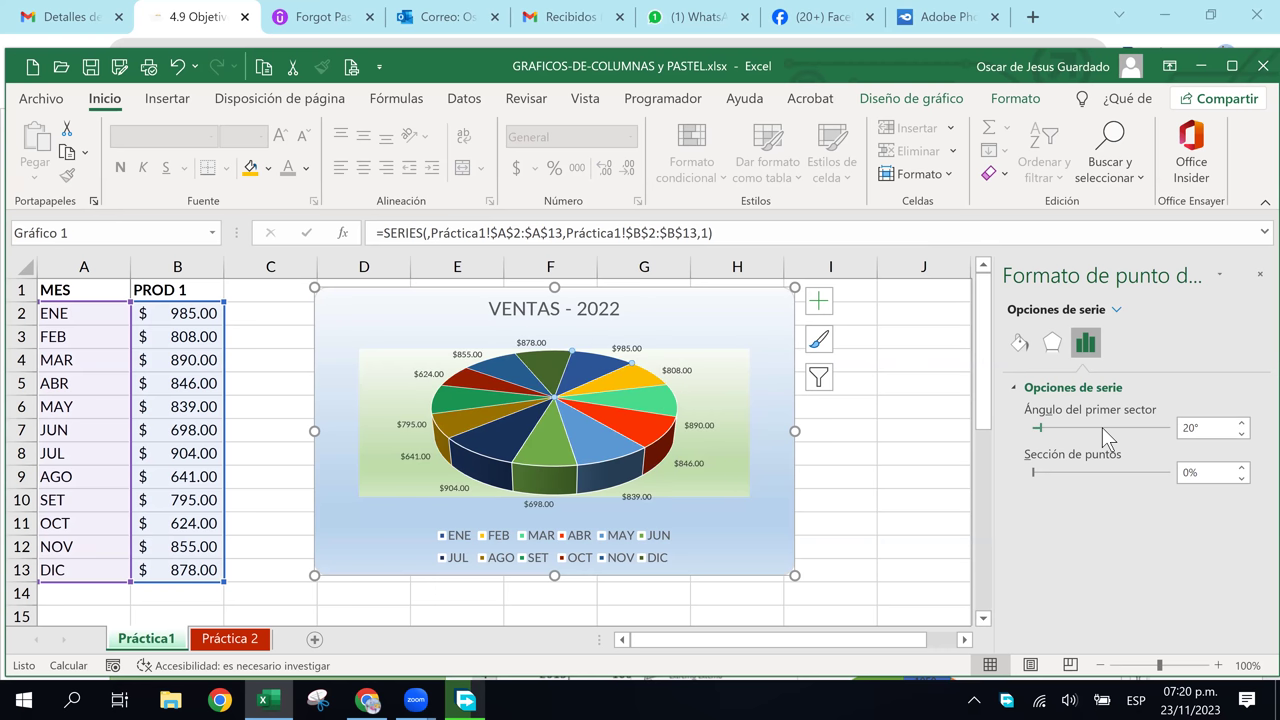
pyautogui.click(1102, 427)
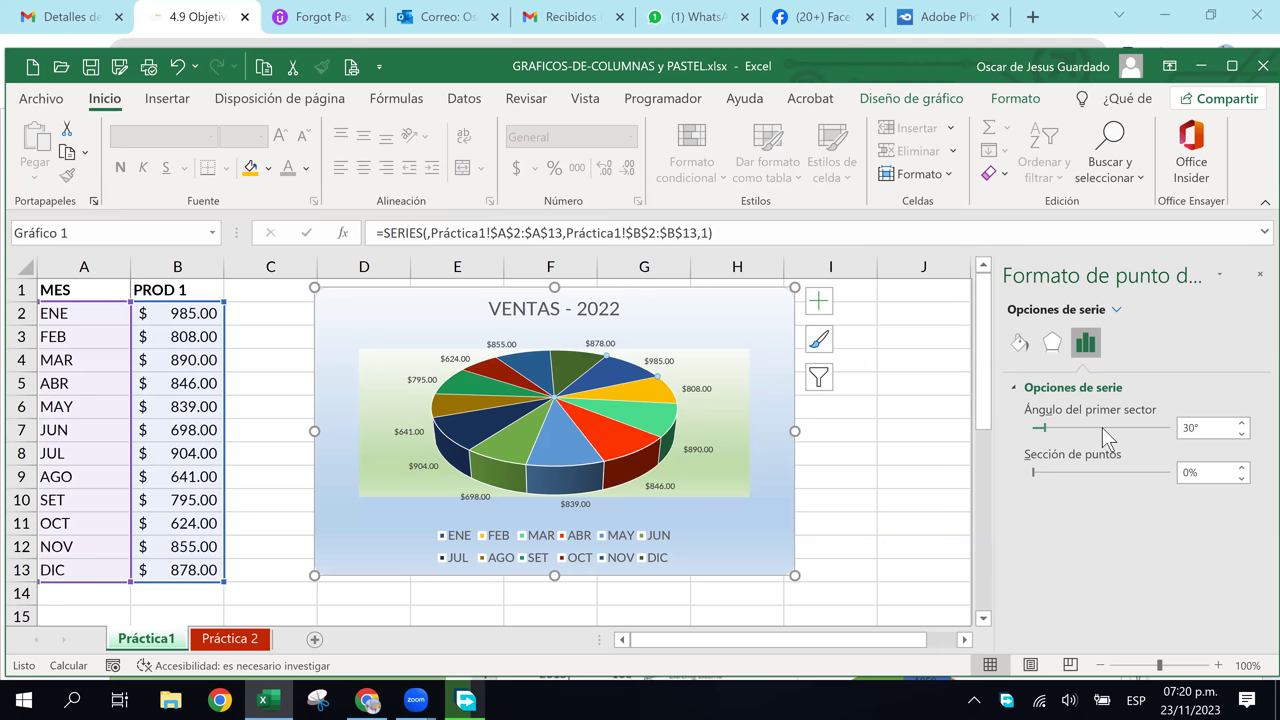
pyautogui.click(1102, 427)
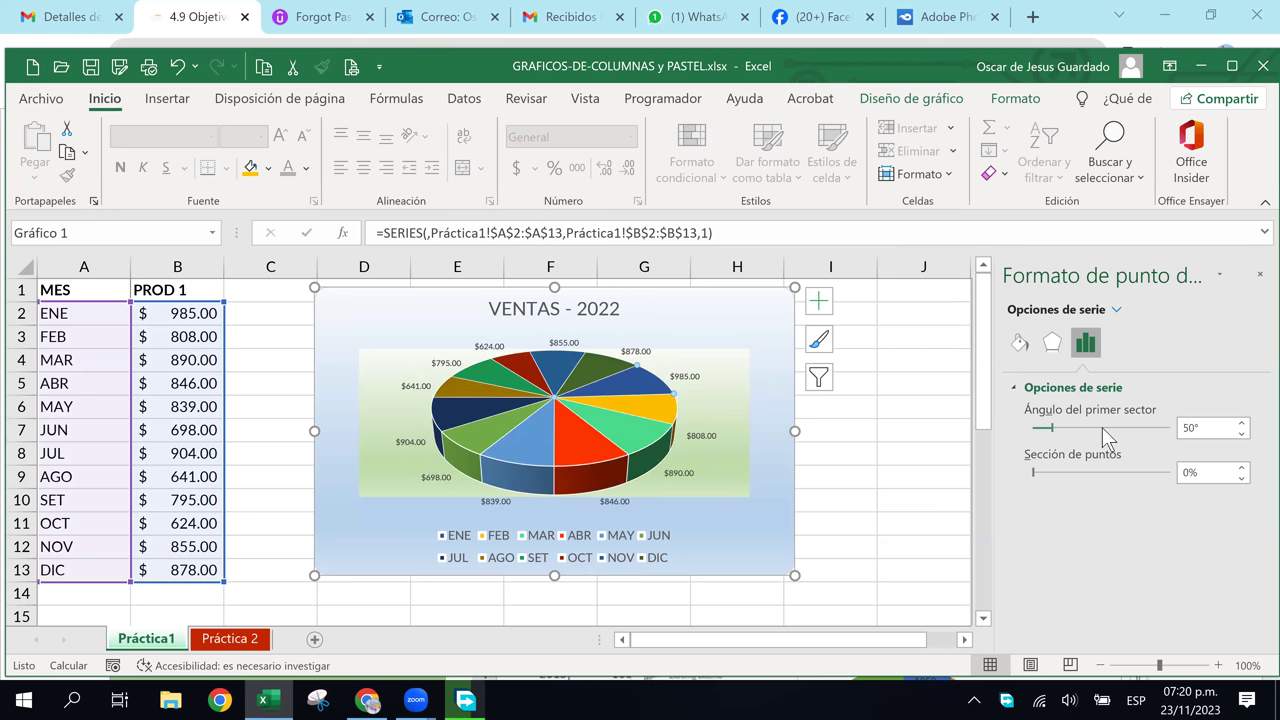
pyautogui.click(1102, 427)
pyautogui.click(1102, 427)
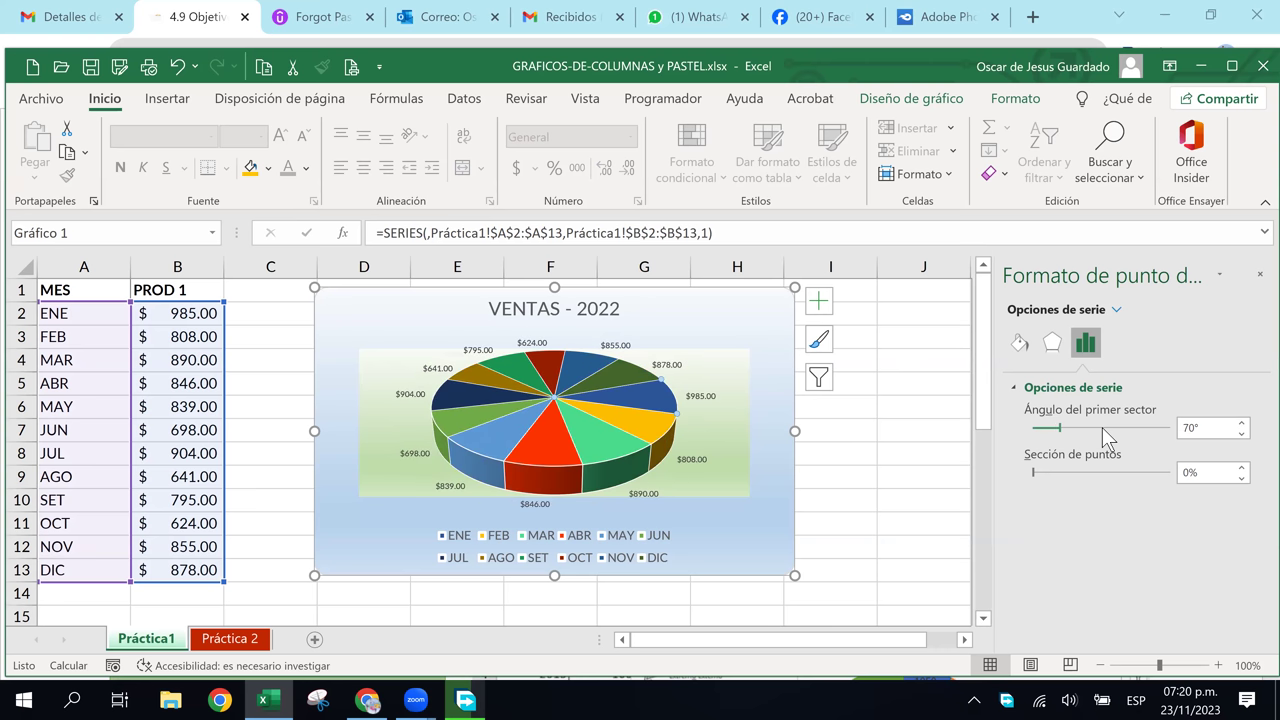
pyautogui.click(1102, 427)
pyautogui.click(1102, 427)
pyautogui.click(1102, 427)
pyautogui.click(1102, 427)
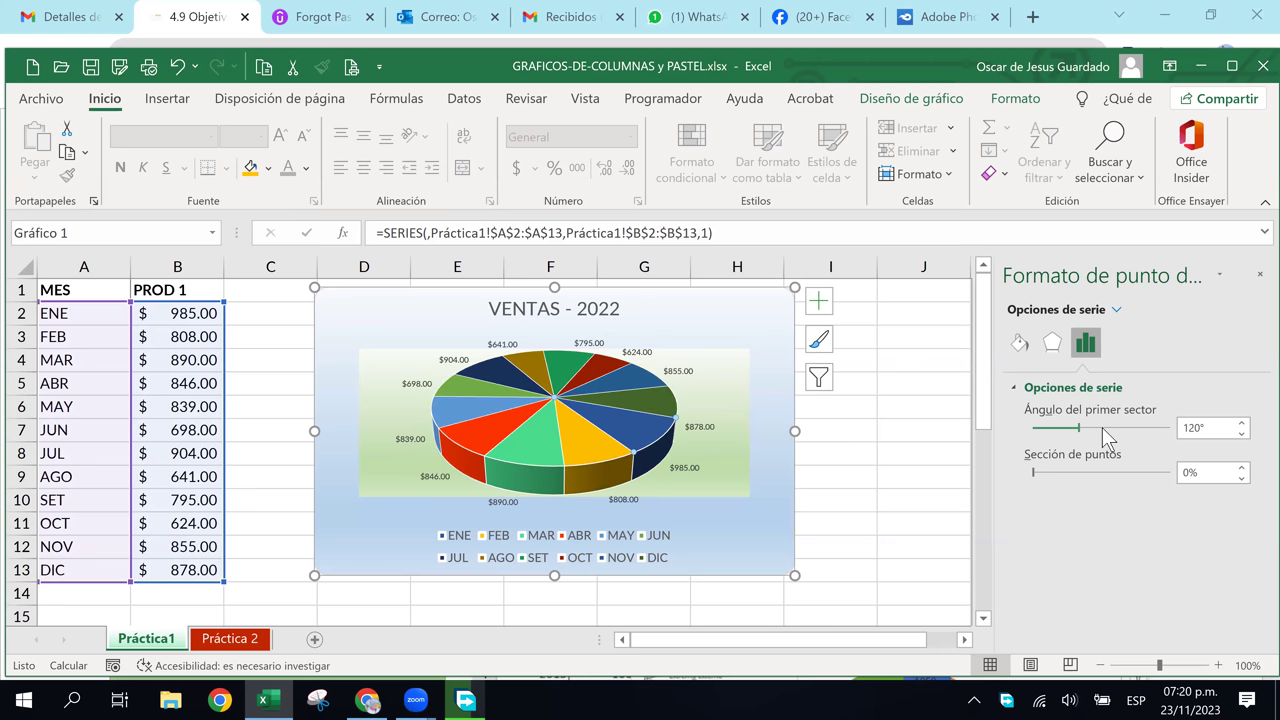
pyautogui.click(1102, 427)
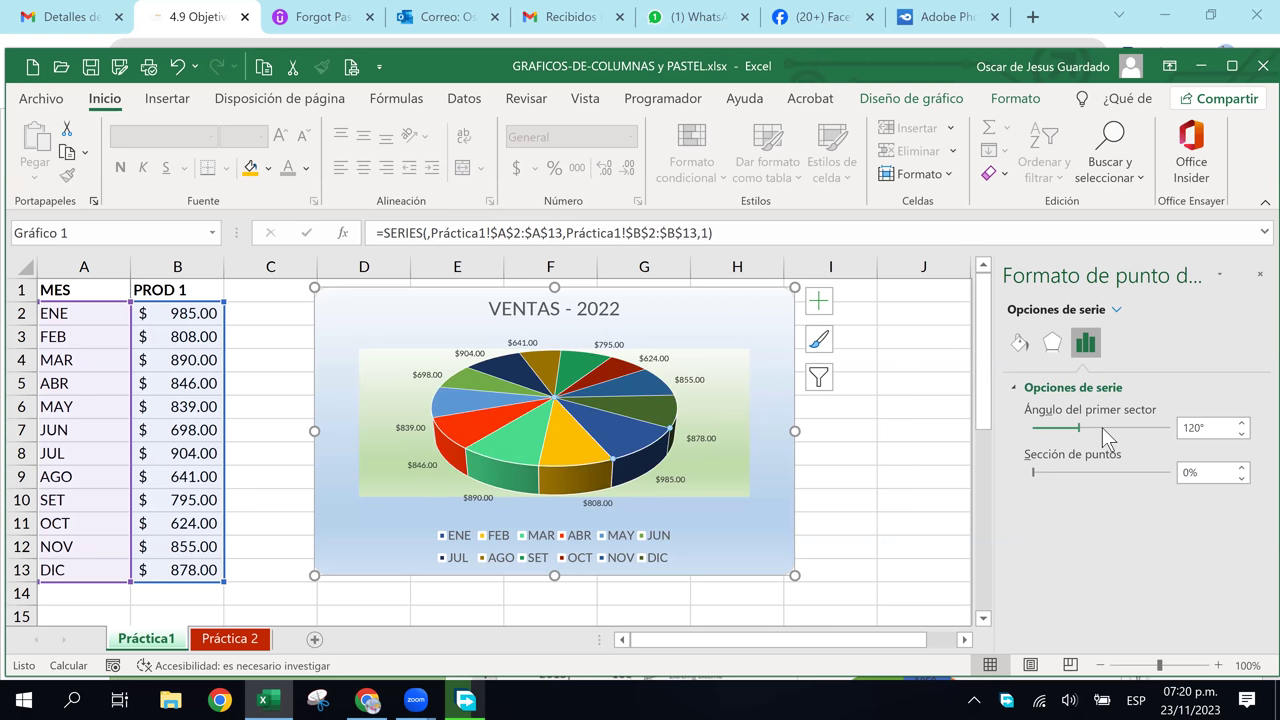
# Explode the $985.00 slice out of the pie to a 40% point explosion
pyautogui.click(1068, 472)
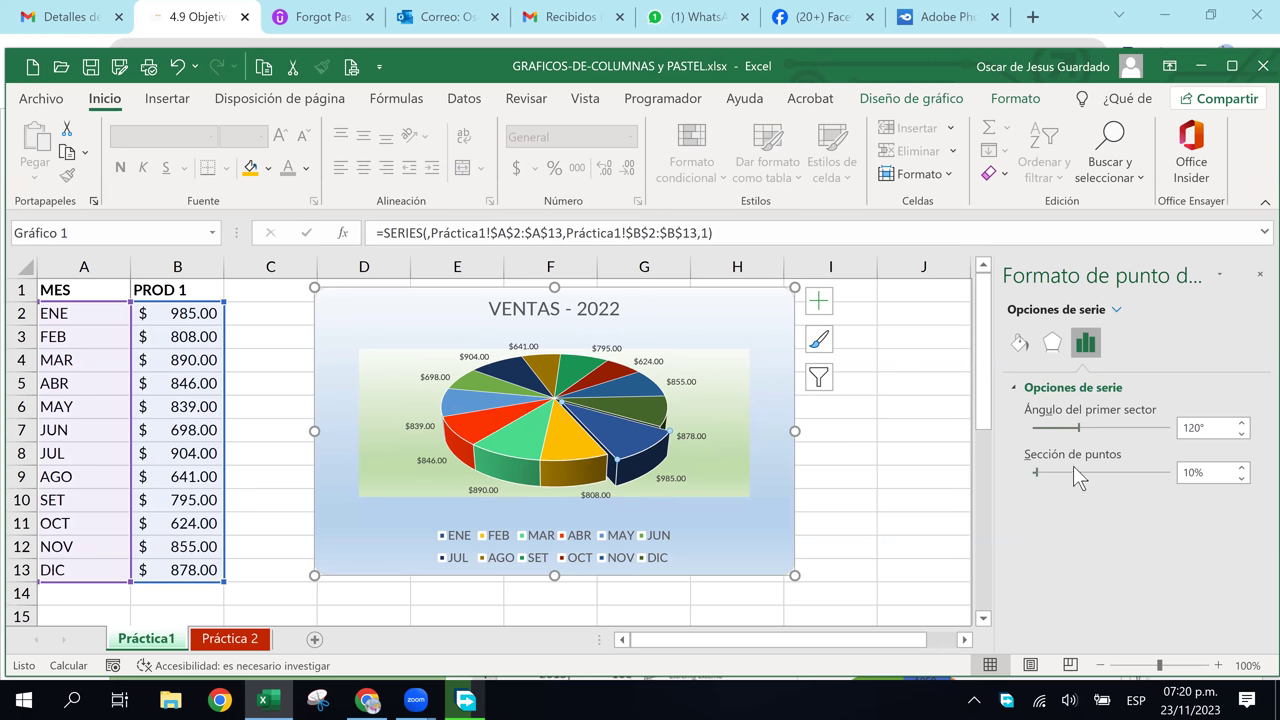
pyautogui.click(1066, 470)
pyautogui.click(1069, 473)
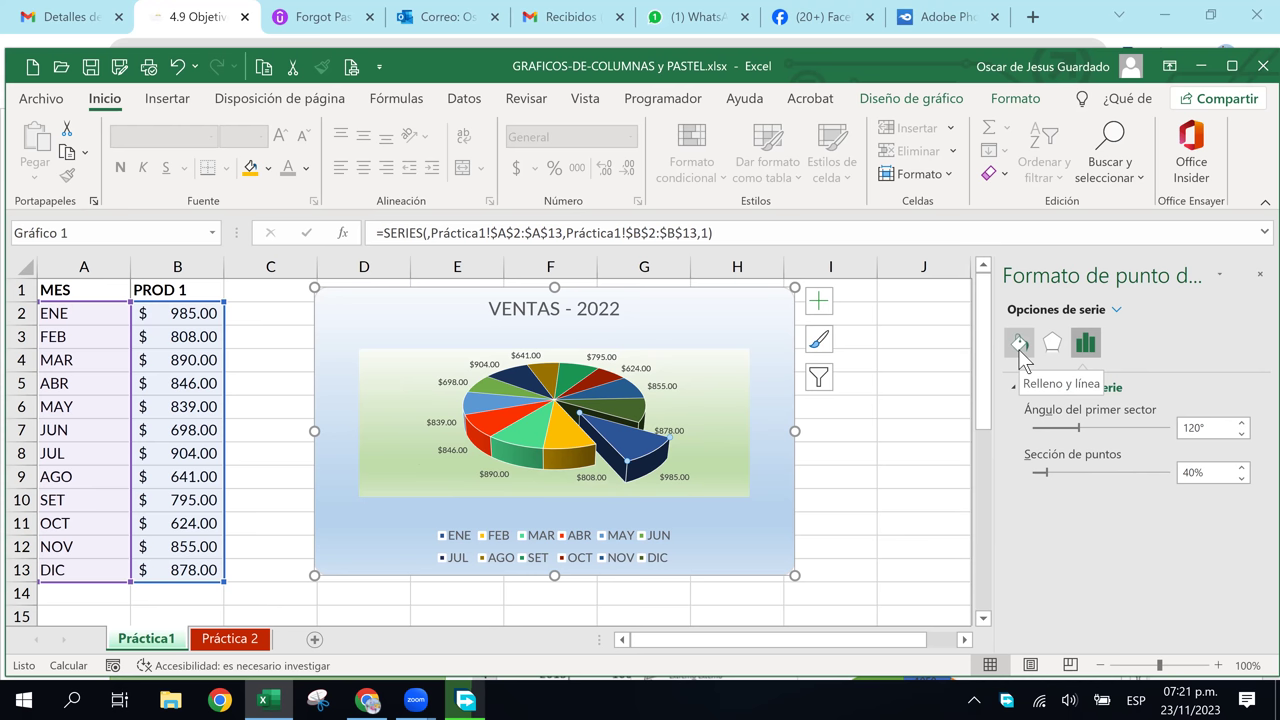
# Switch the exploded $985.00 slice to a pattern fill and try denser, striped and dotted swatches
pyautogui.click(1020, 345)
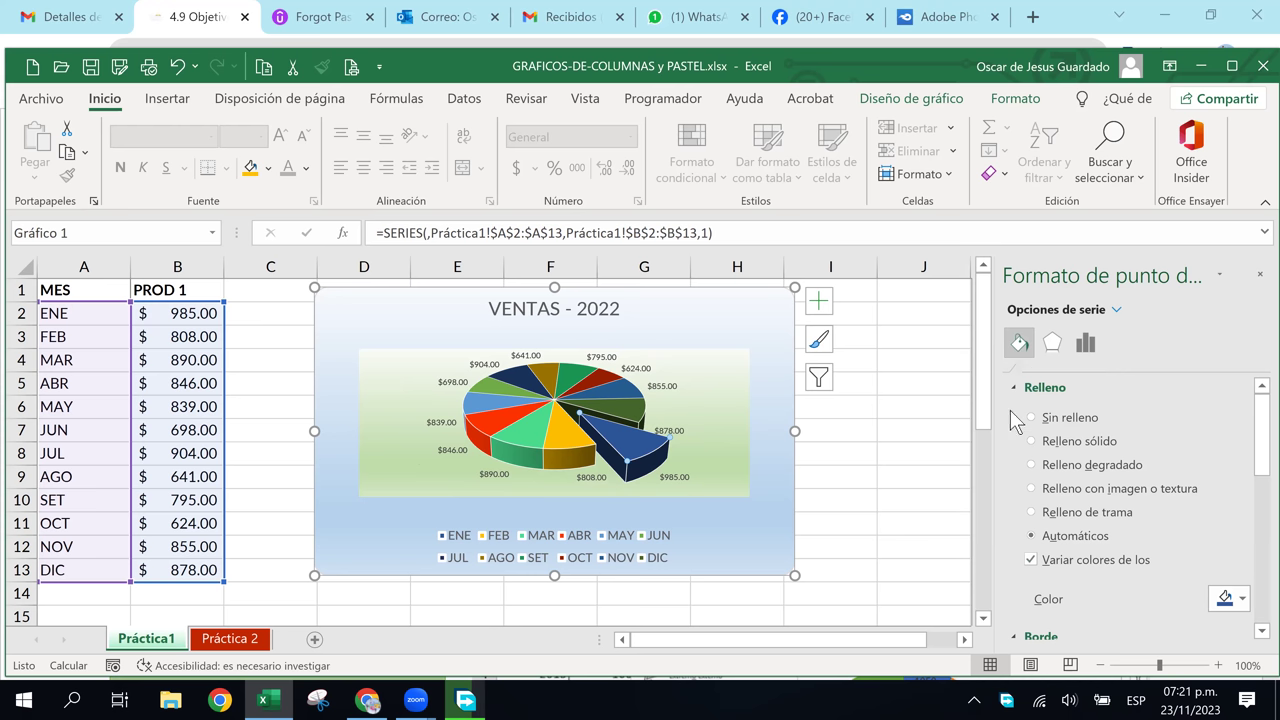
pyautogui.click(1074, 514)
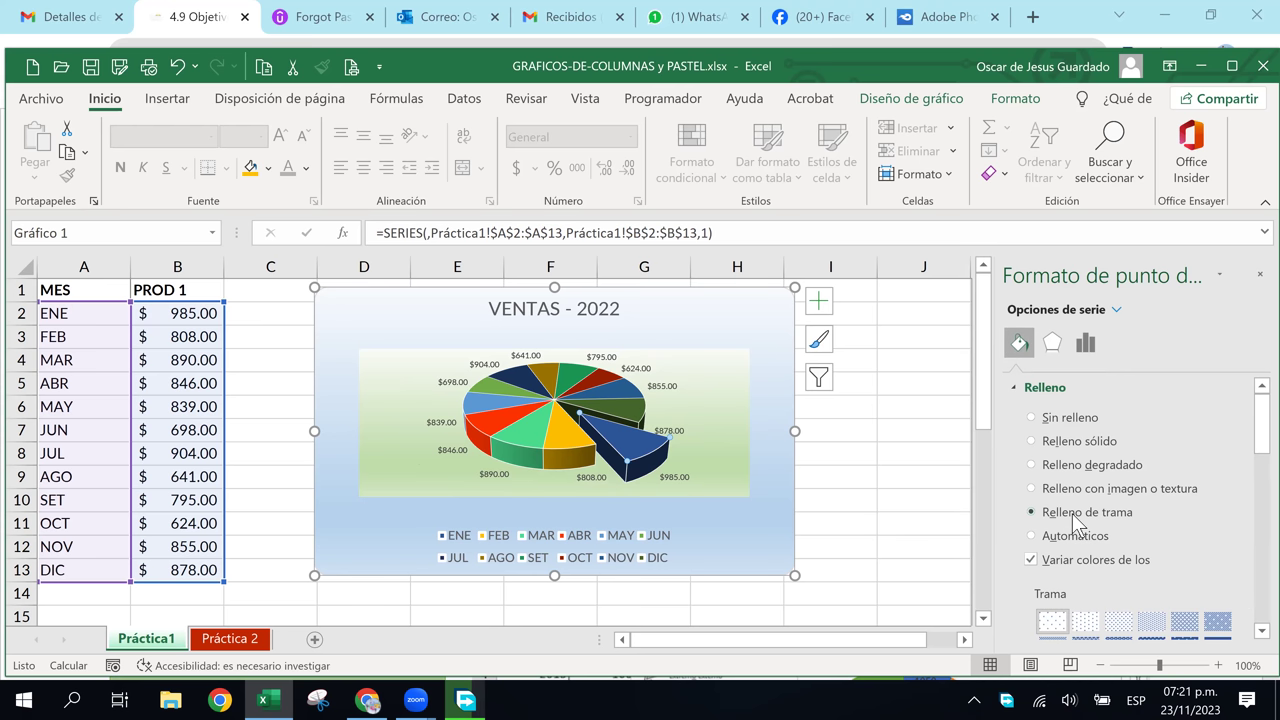
pyautogui.click(1149, 624)
pyautogui.scroll(-3, 1145, 625)
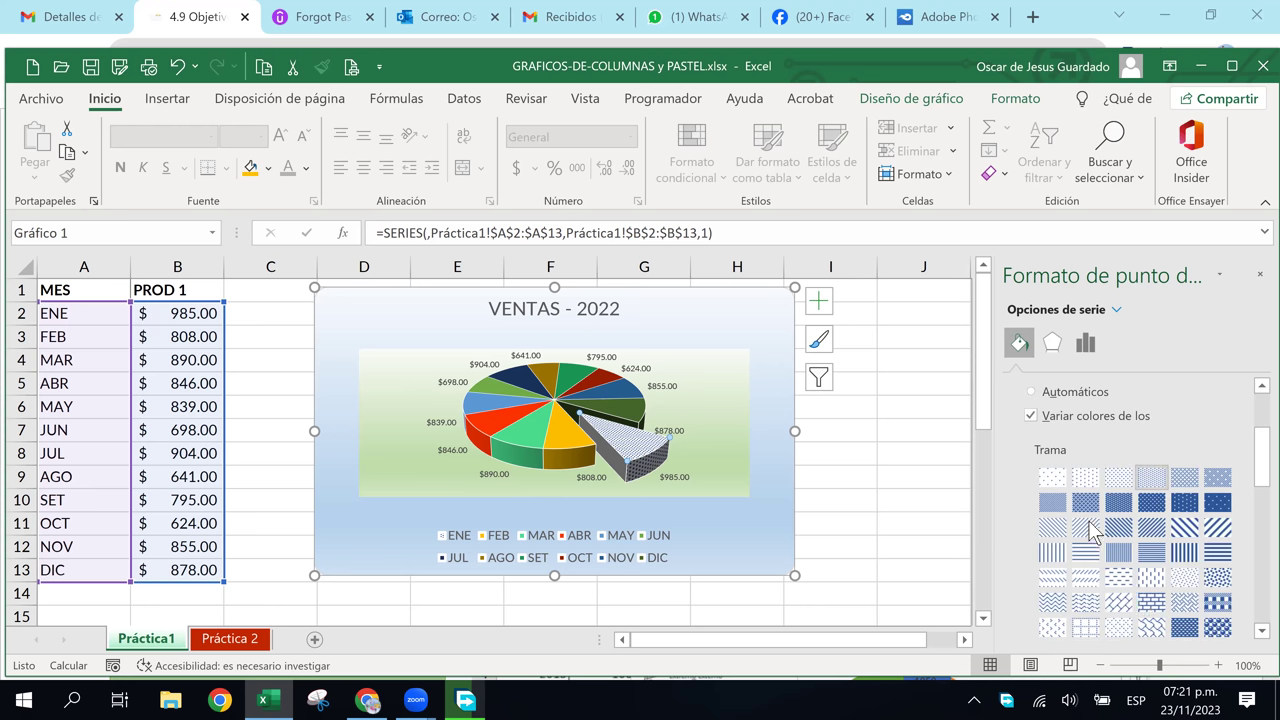
pyautogui.click(1184, 527)
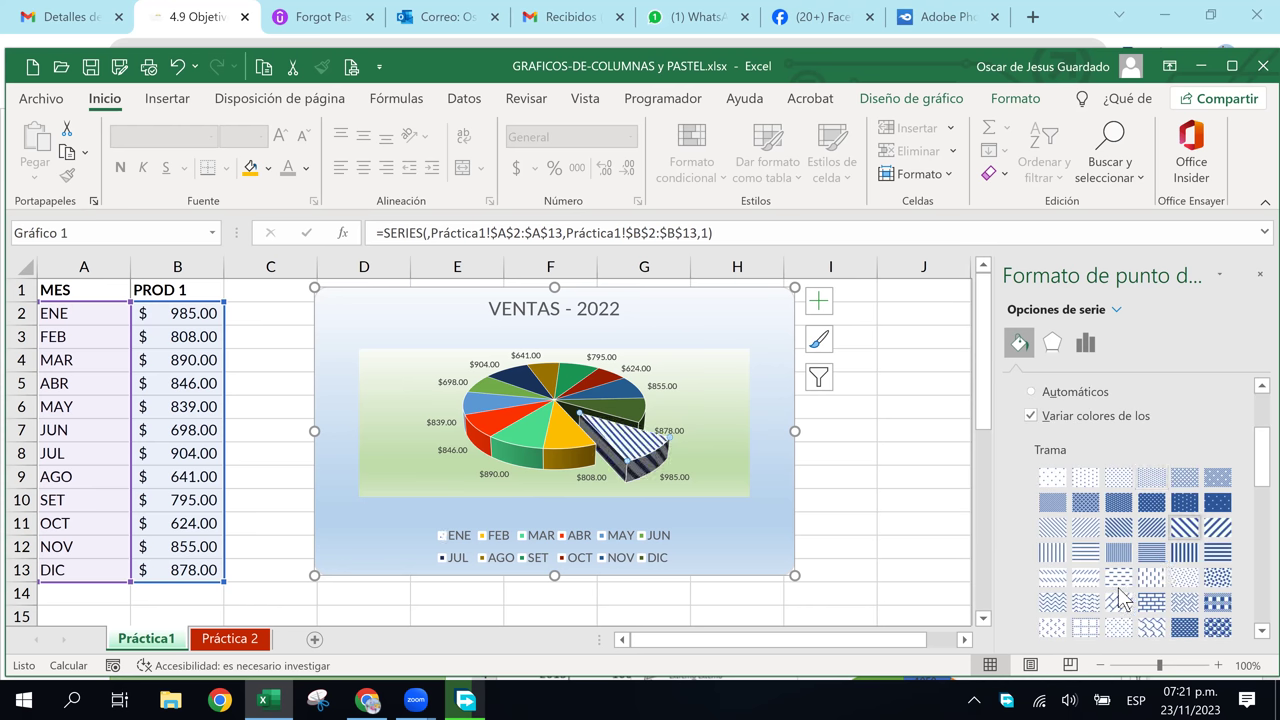
pyautogui.click(1085, 558)
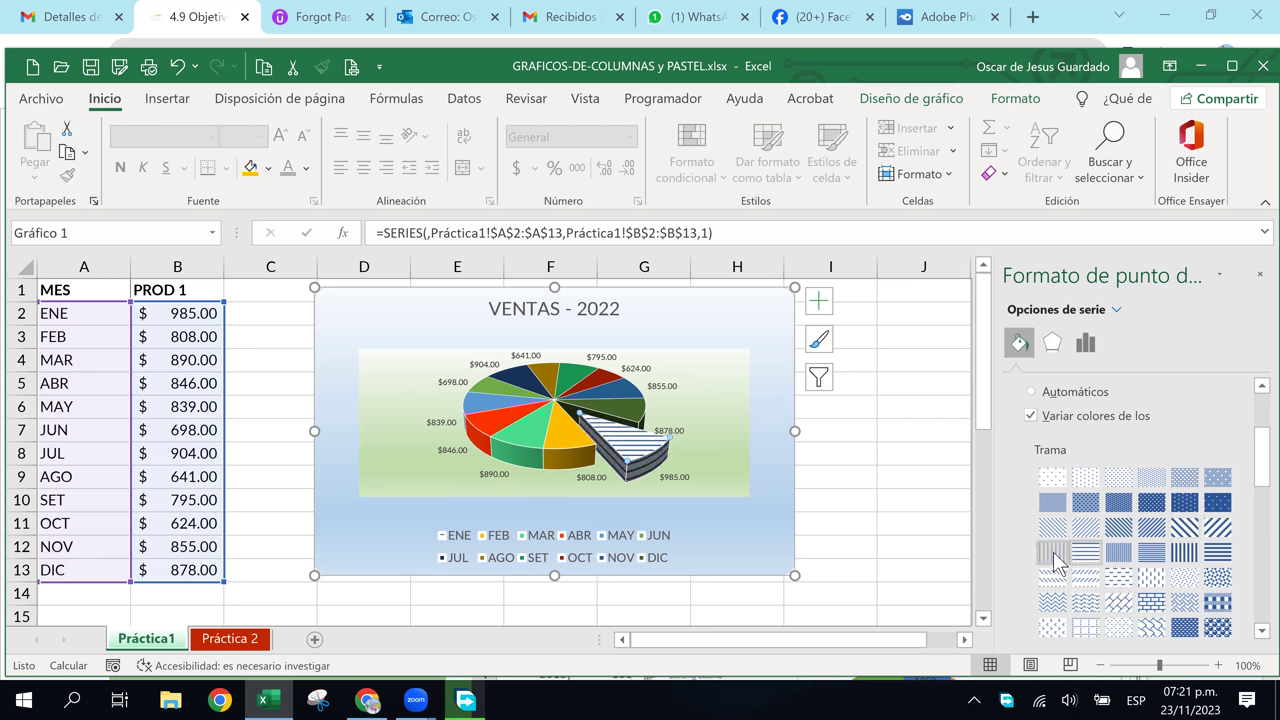
pyautogui.click(1053, 553)
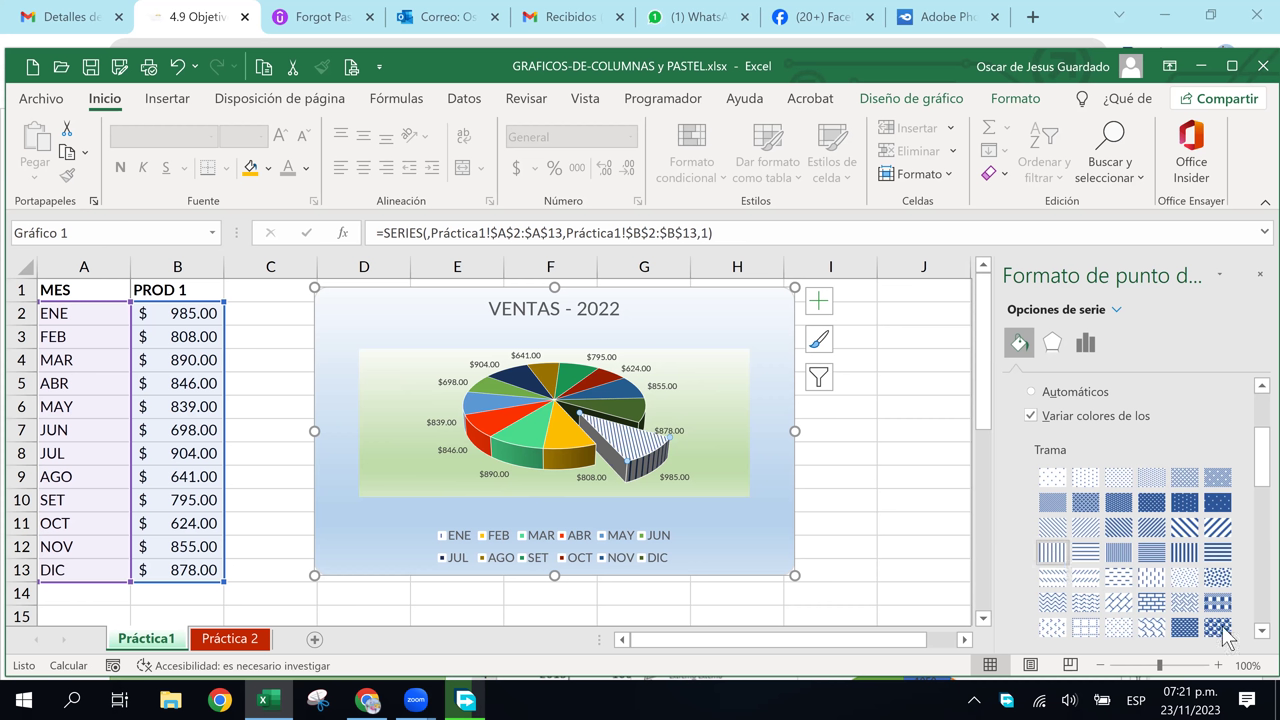
pyautogui.click(1183, 579)
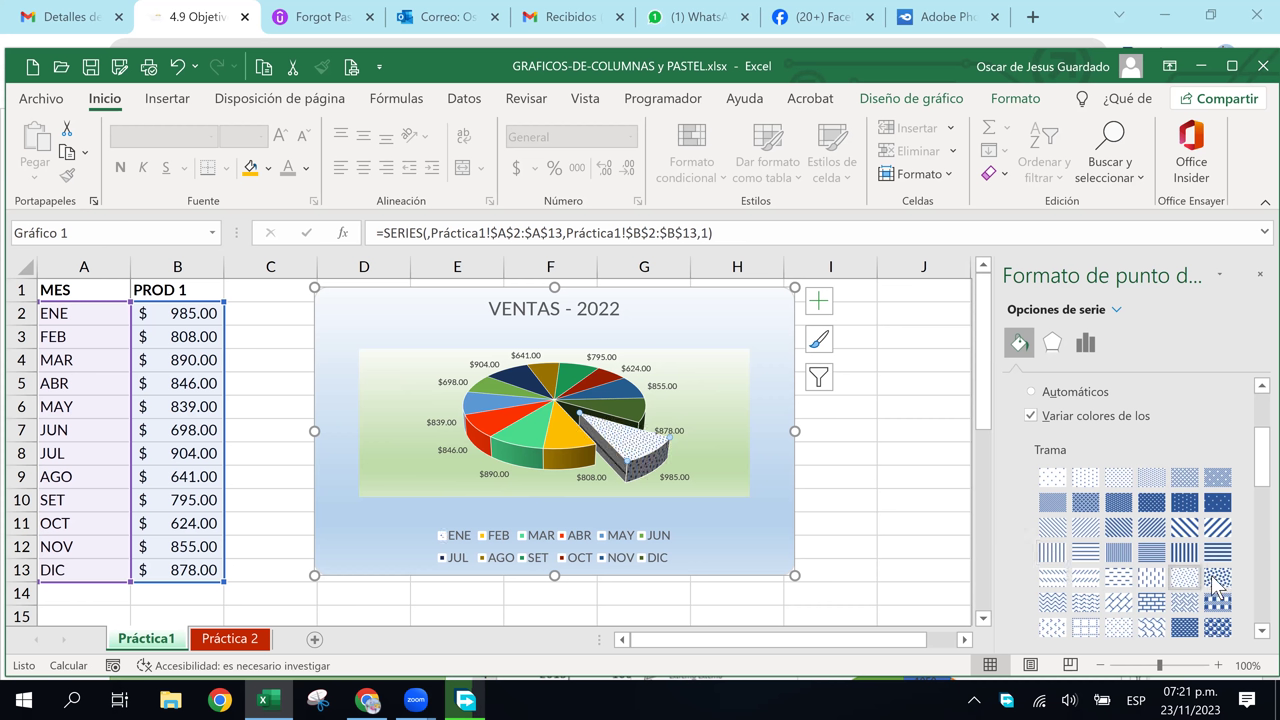
pyautogui.click(1213, 580)
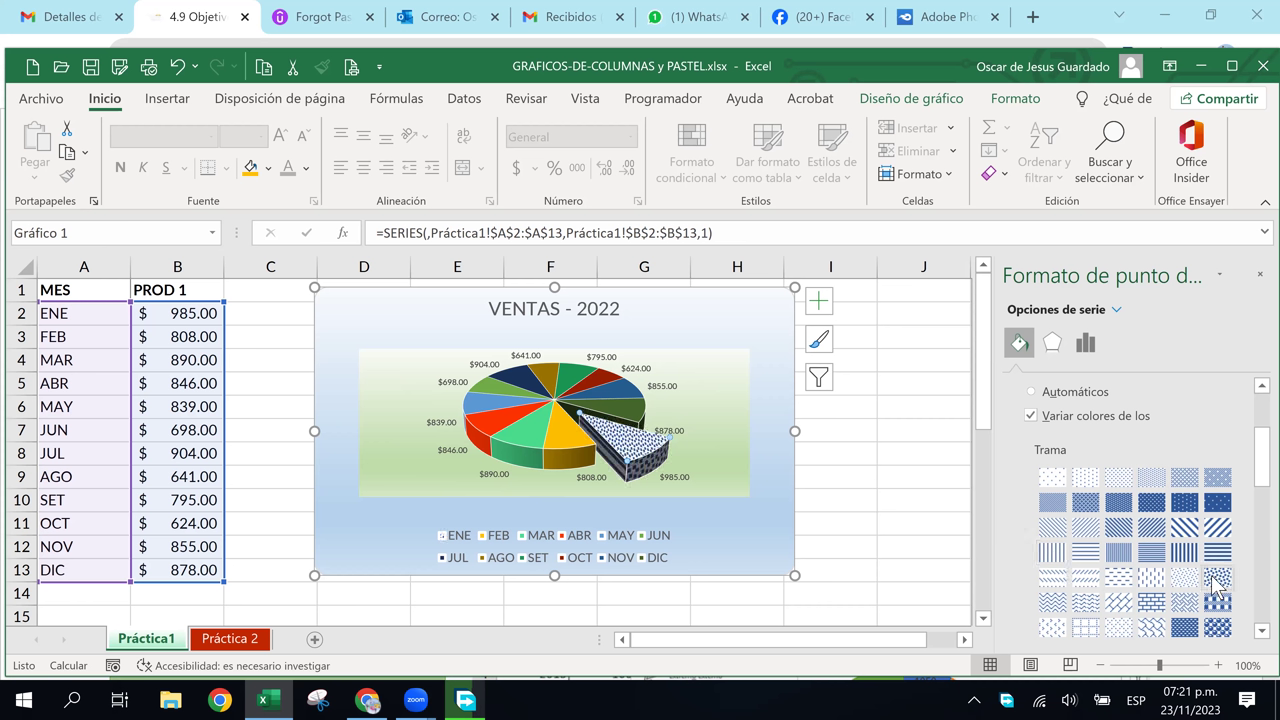
# Try diamond, yellow-background and scale patterns, then settle on the dark blue dotted pattern
pyautogui.scroll(-1, 1128, 598)
pyautogui.scroll(-1, 1178, 626)
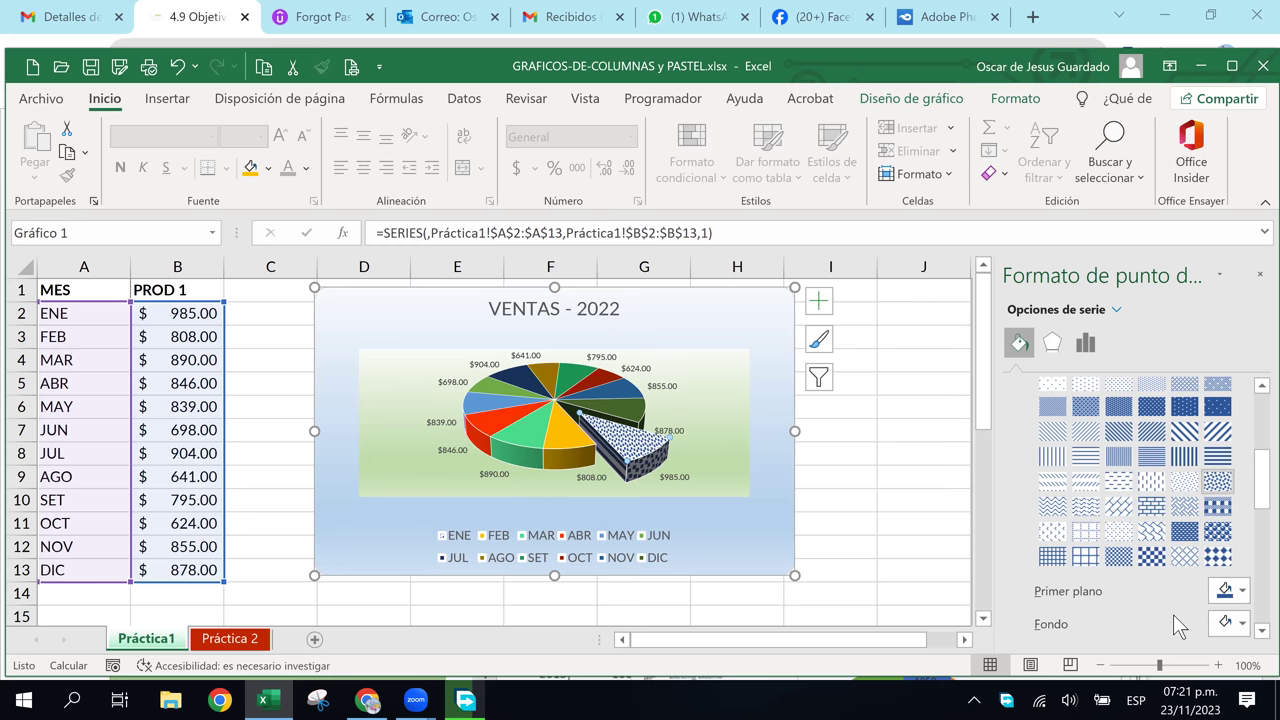
pyautogui.click(1217, 556)
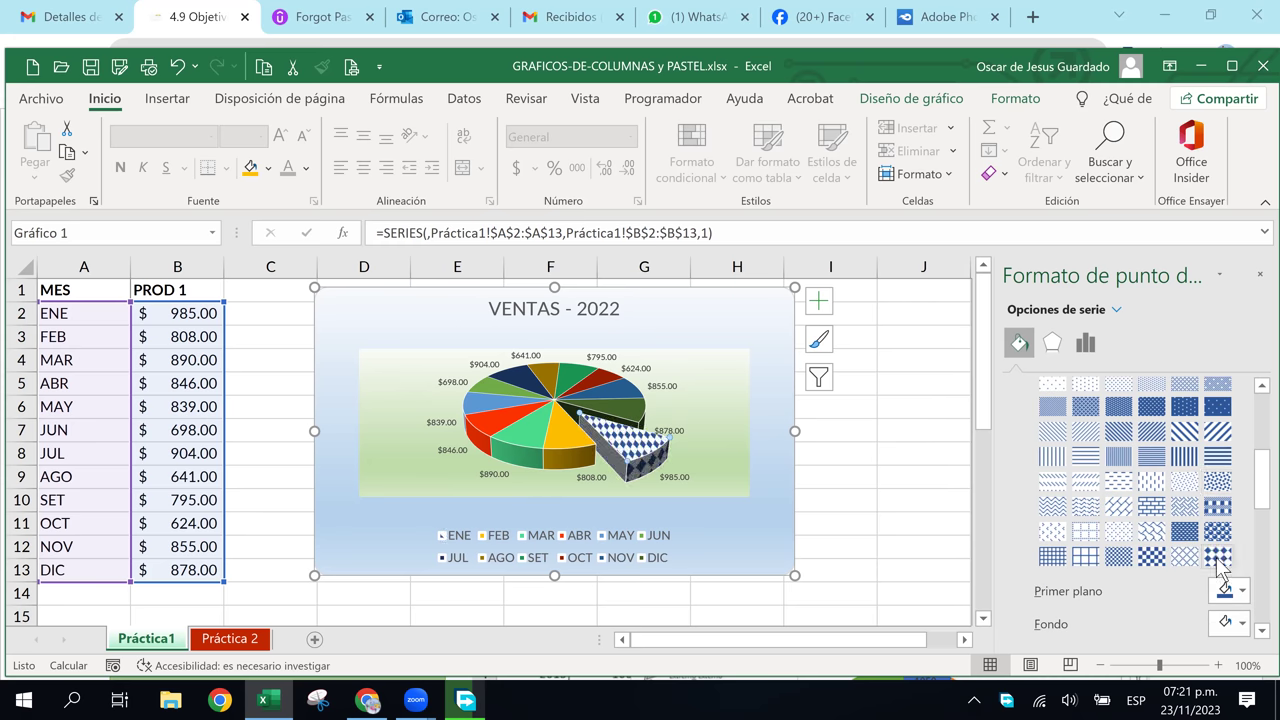
pyautogui.click(1118, 531)
pyautogui.click(1064, 534)
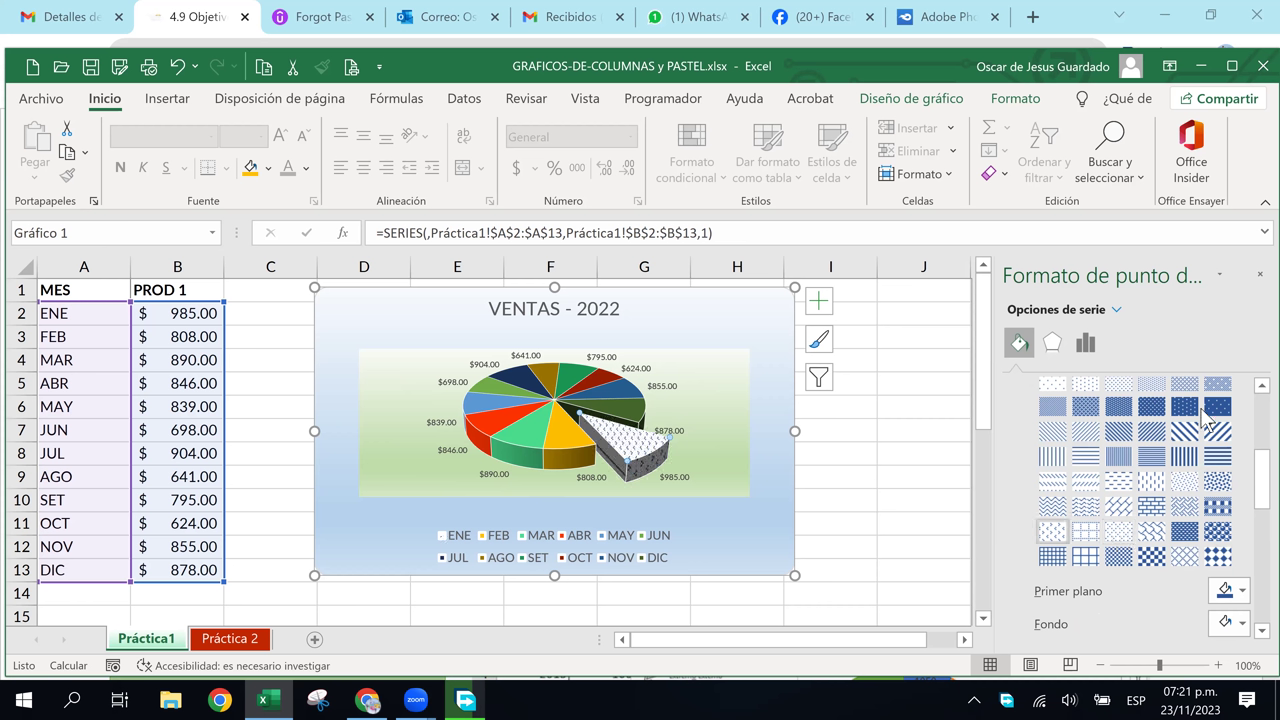
pyautogui.click(1215, 405)
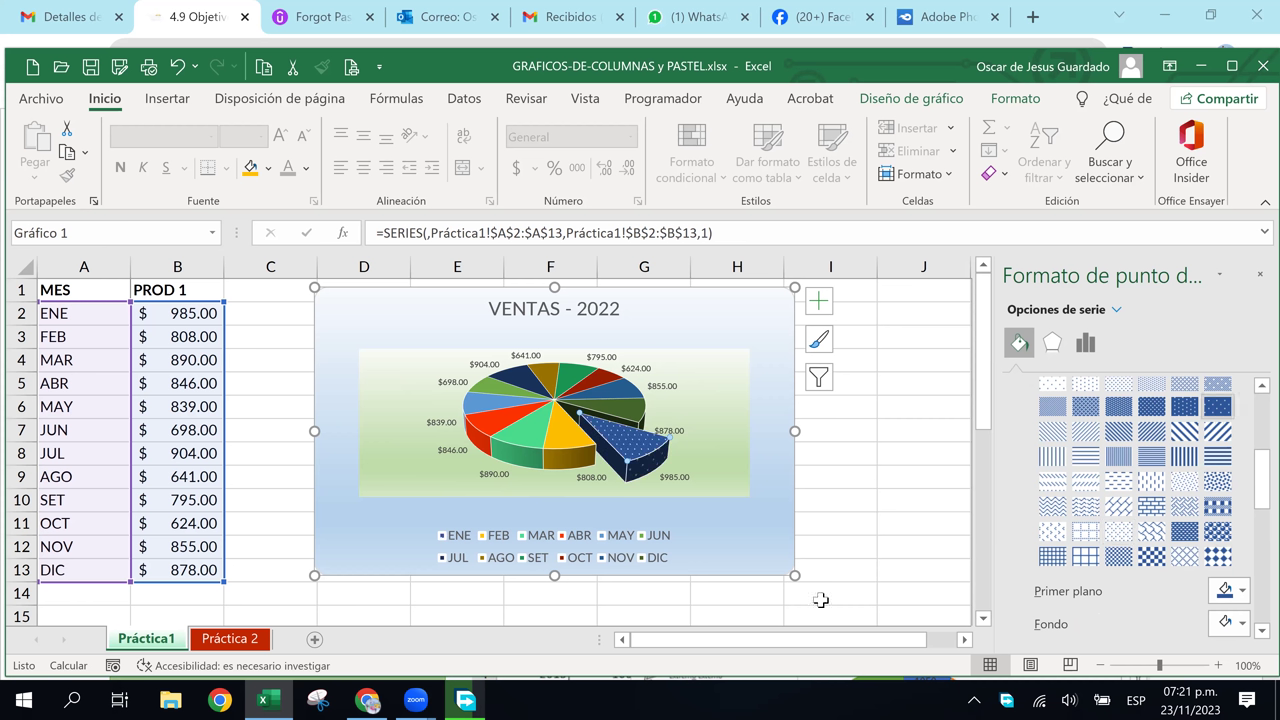
pyautogui.click(1240, 627)
pyautogui.click(1175, 566)
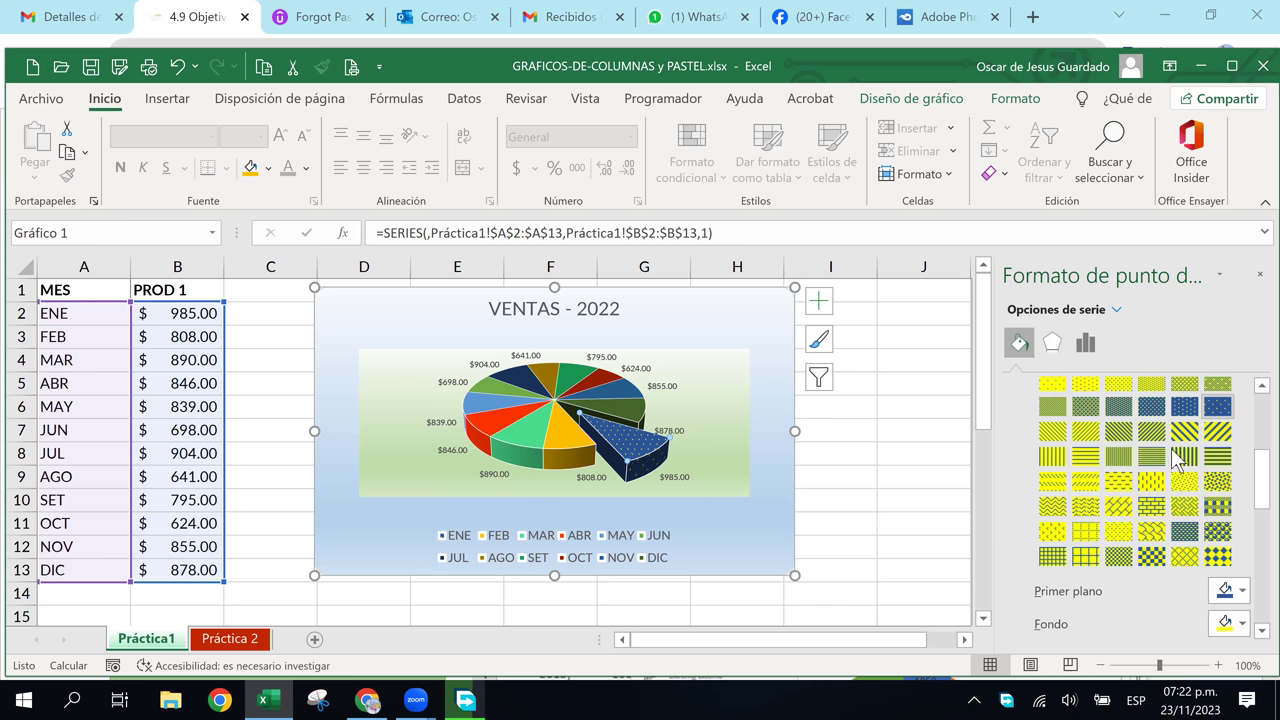
pyautogui.click(1151, 531)
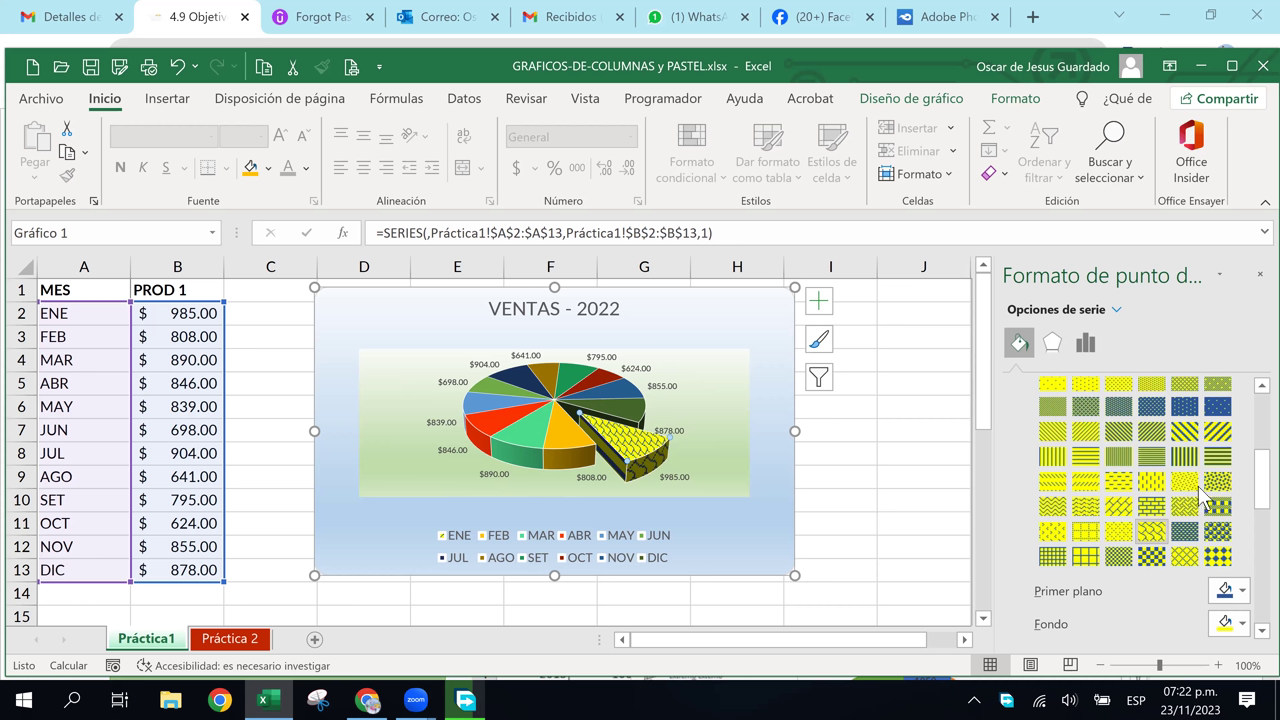
pyautogui.click(1208, 414)
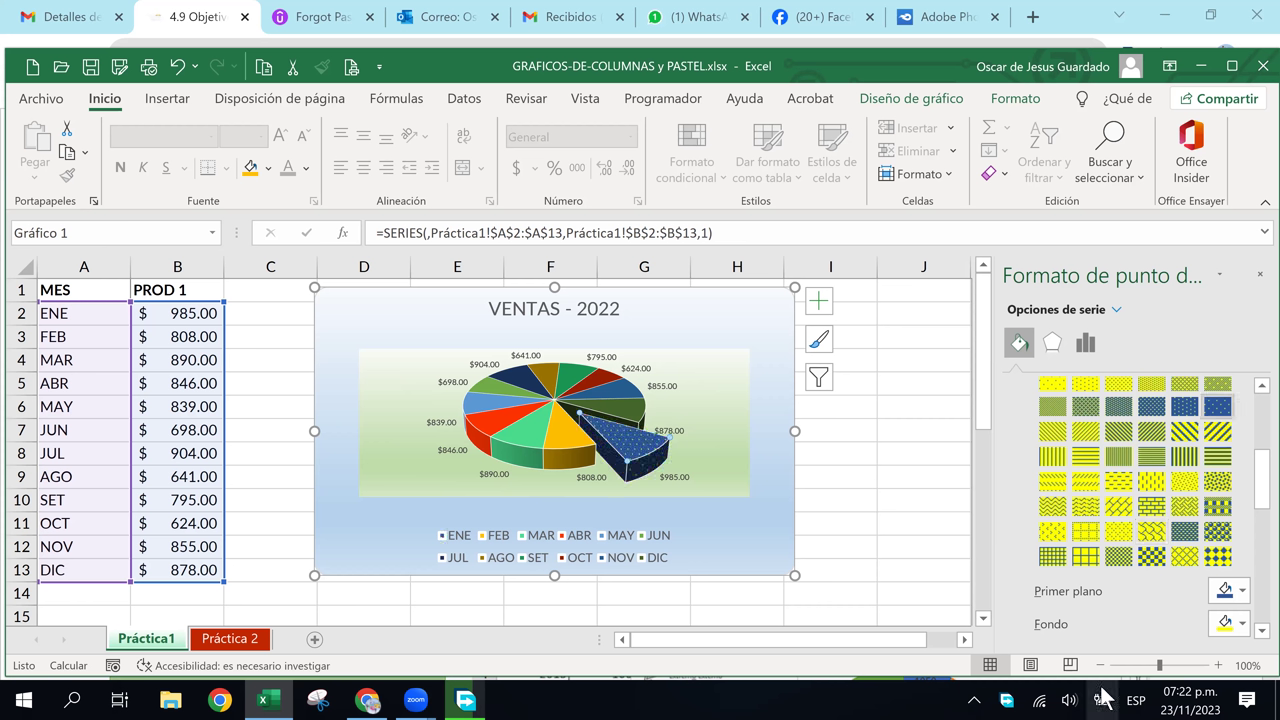
# Give the green $890.00 slice a dark blue radial preset gradient fill
pyautogui.click(512, 445)
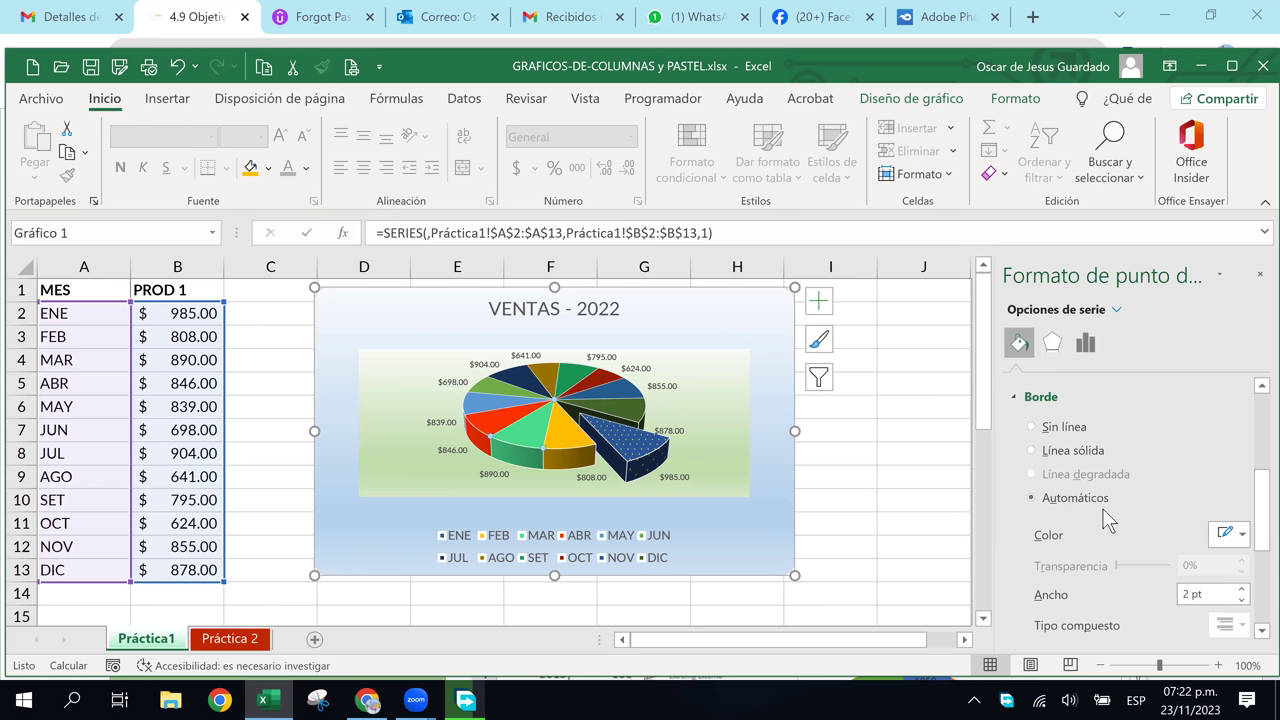
pyautogui.scroll(4, 1077, 495)
pyautogui.scroll(1, 1077, 495)
pyautogui.click(1077, 462)
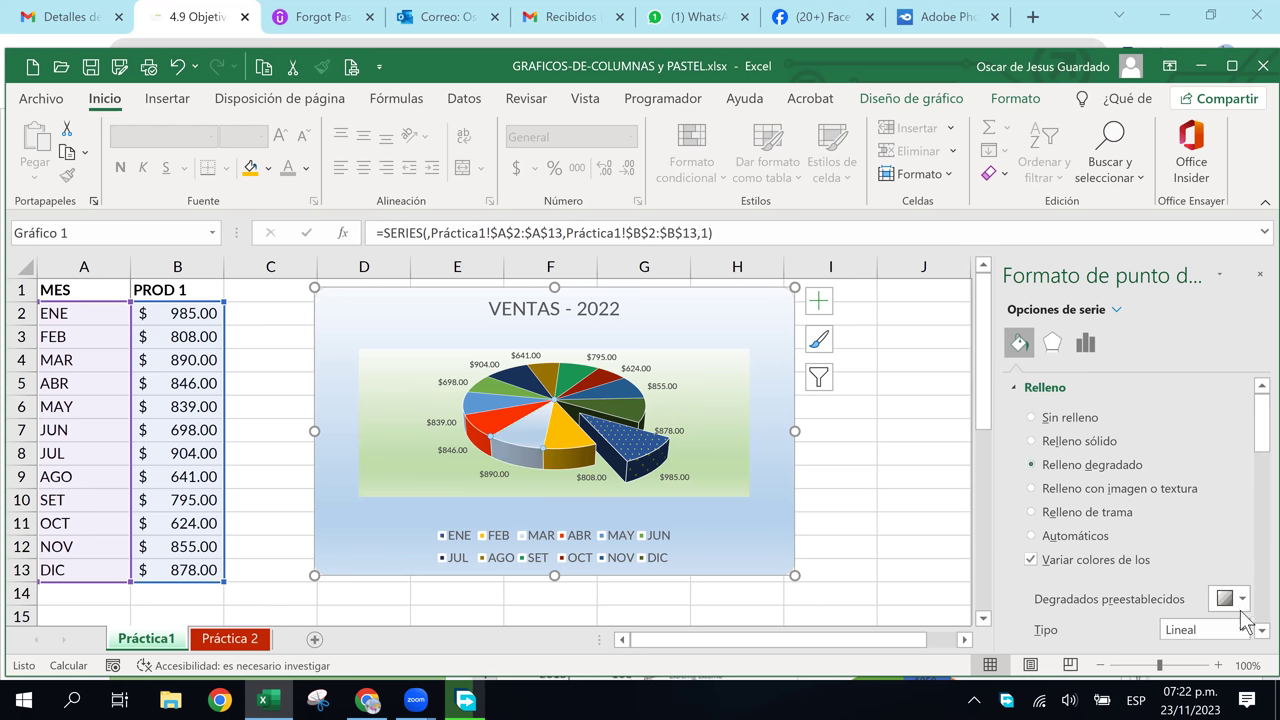
pyautogui.click(1242, 599)
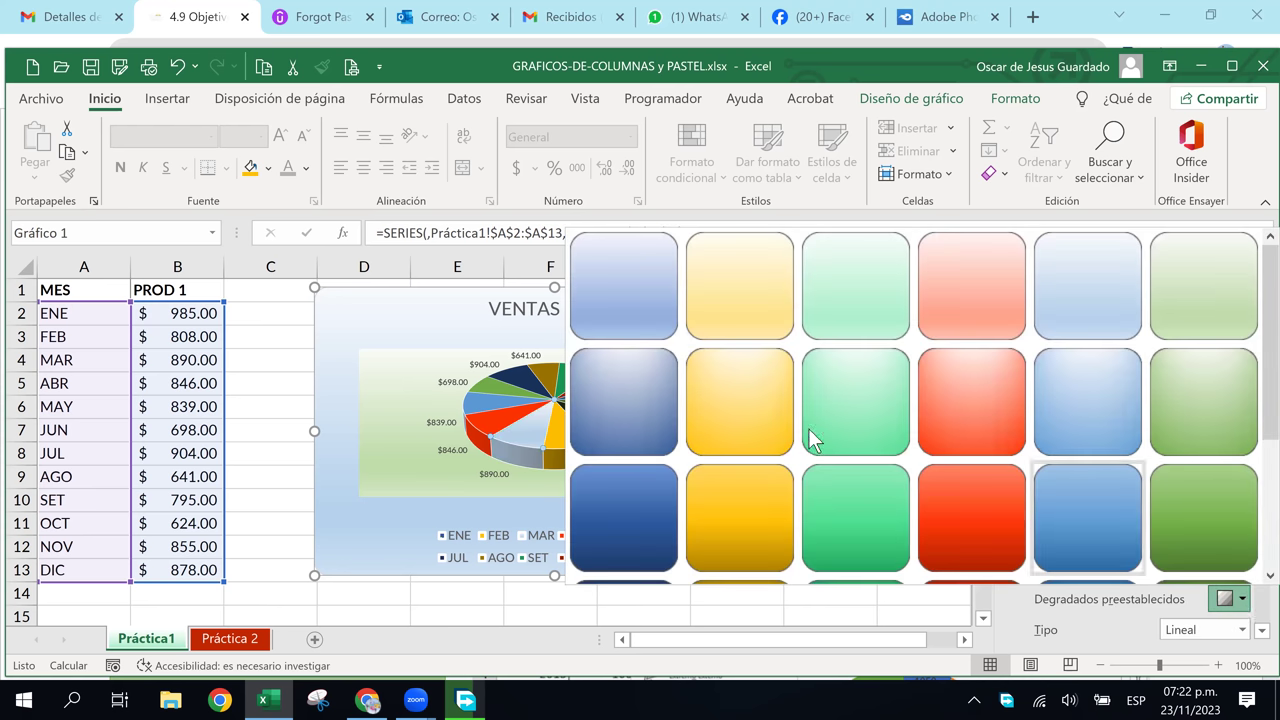
pyautogui.click(648, 415)
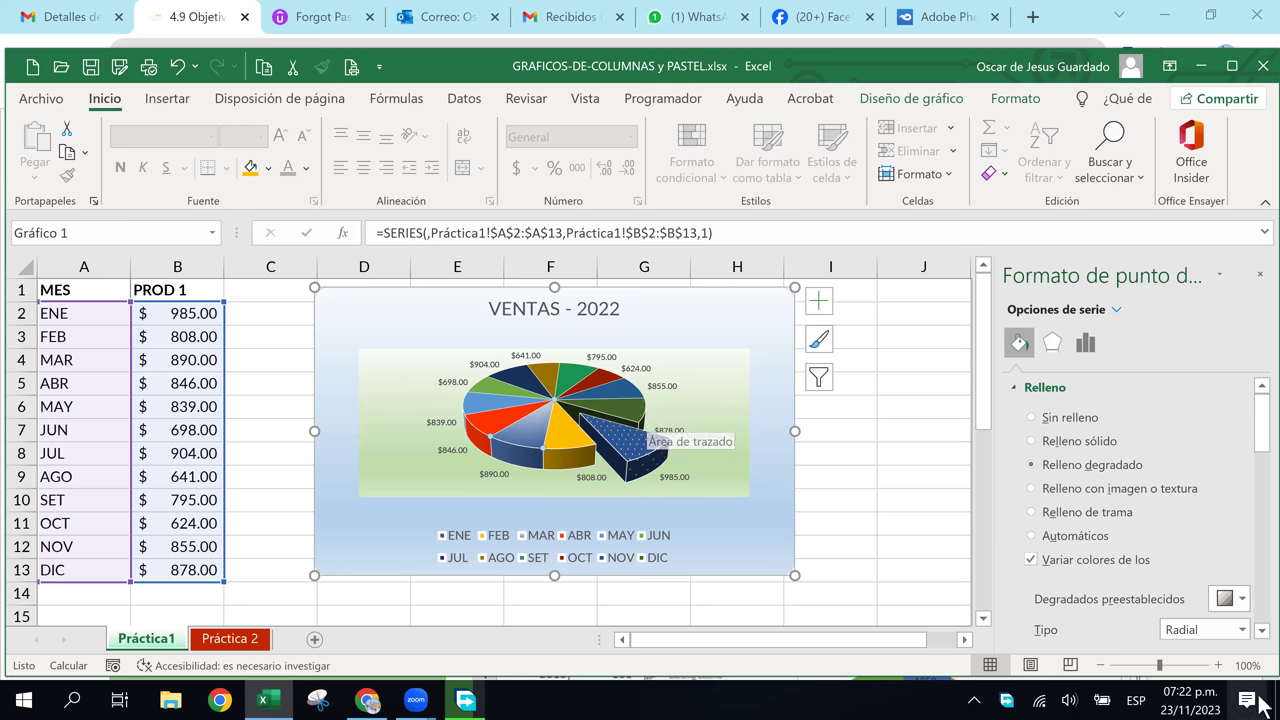
# Give the red $846.00 slice a red crosshatch pattern fill instead of a gradient
pyautogui.click(632, 386)
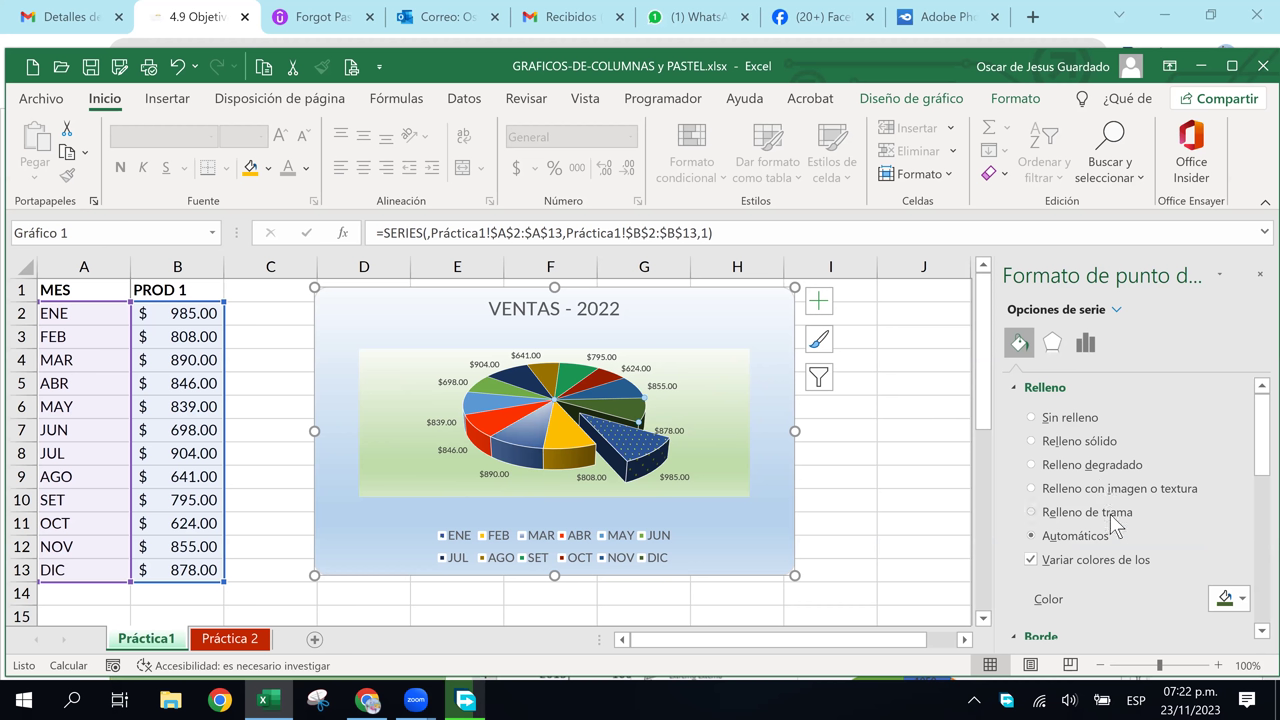
pyautogui.click(1112, 466)
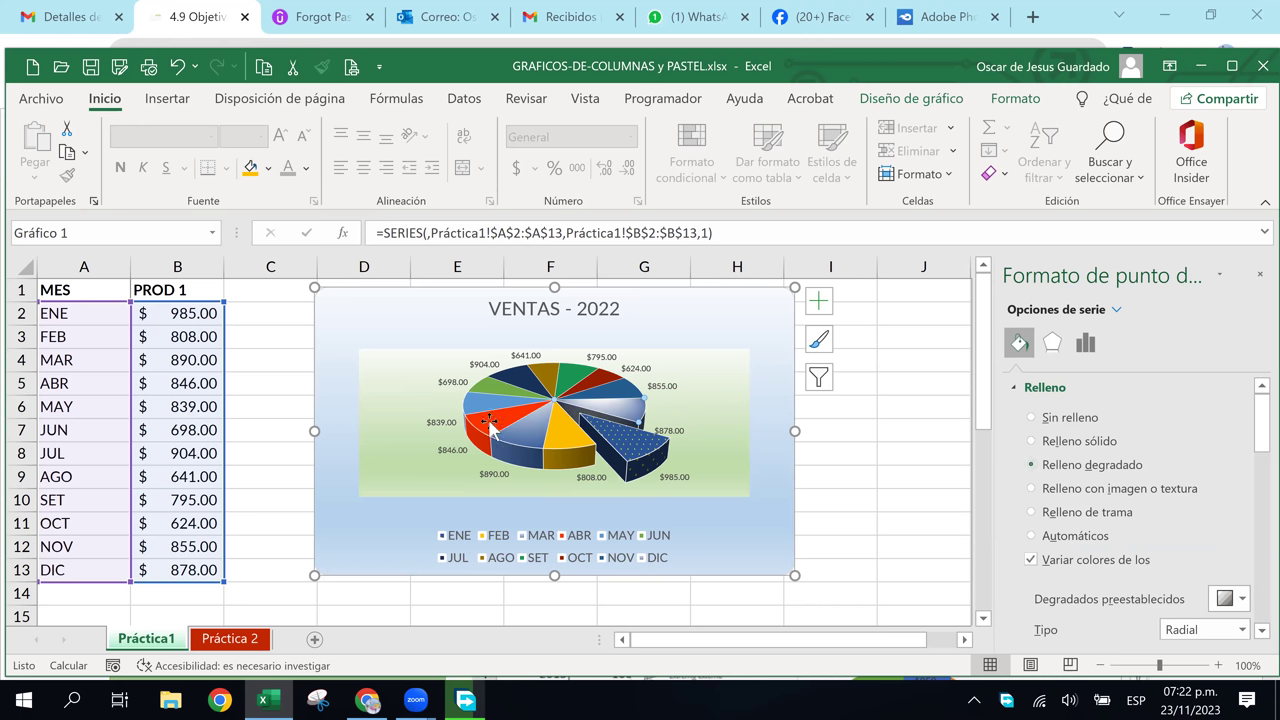
pyautogui.hotkey('ctrl', 'z')
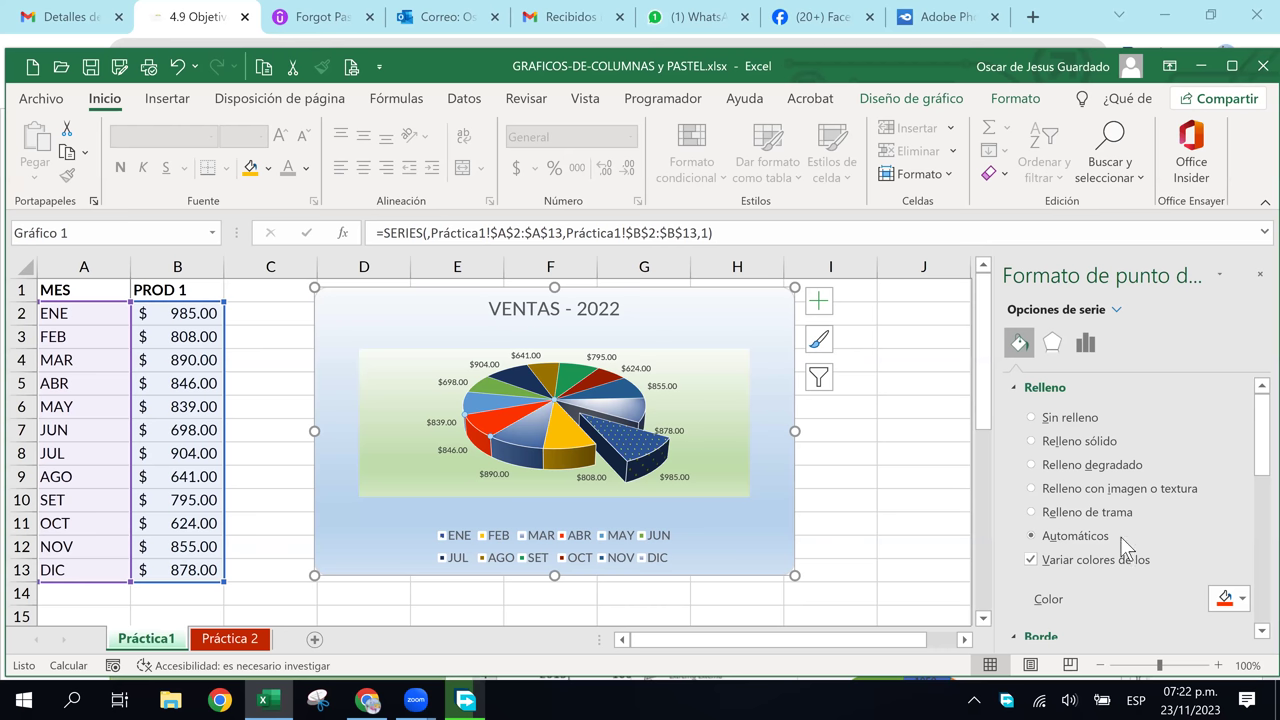
pyautogui.scroll(-3, 1152, 602)
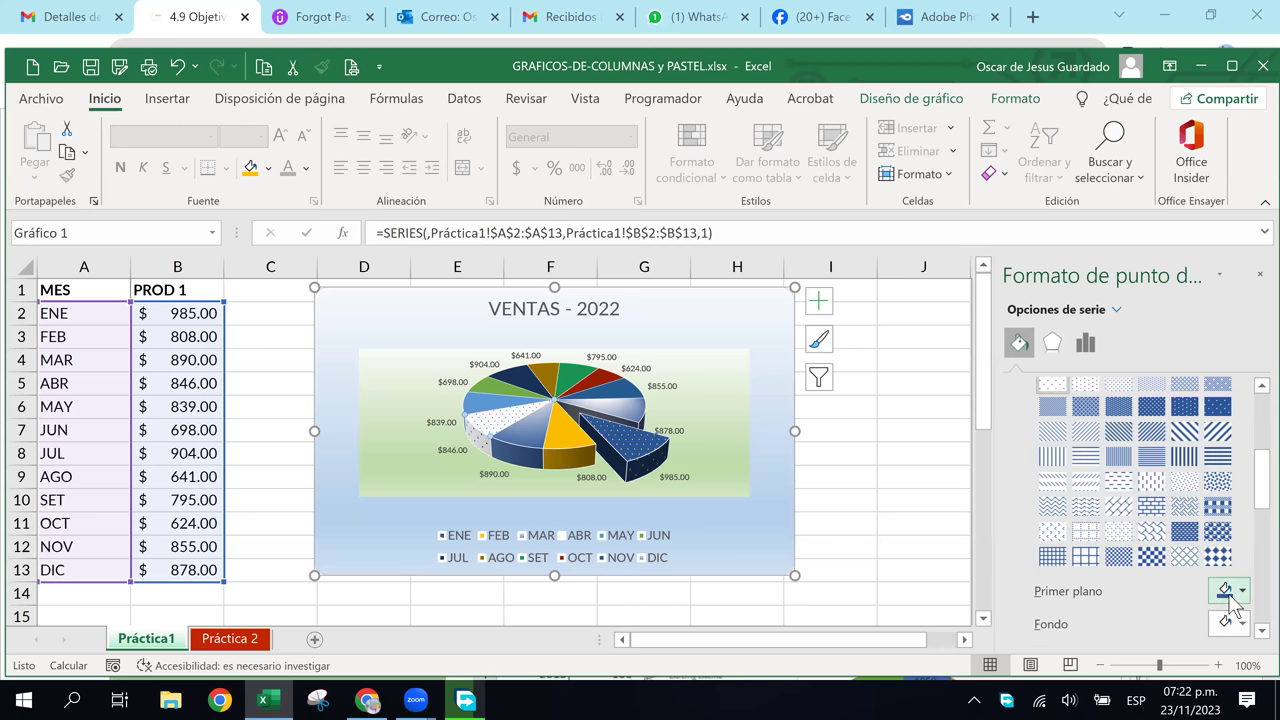
pyautogui.click(1132, 507)
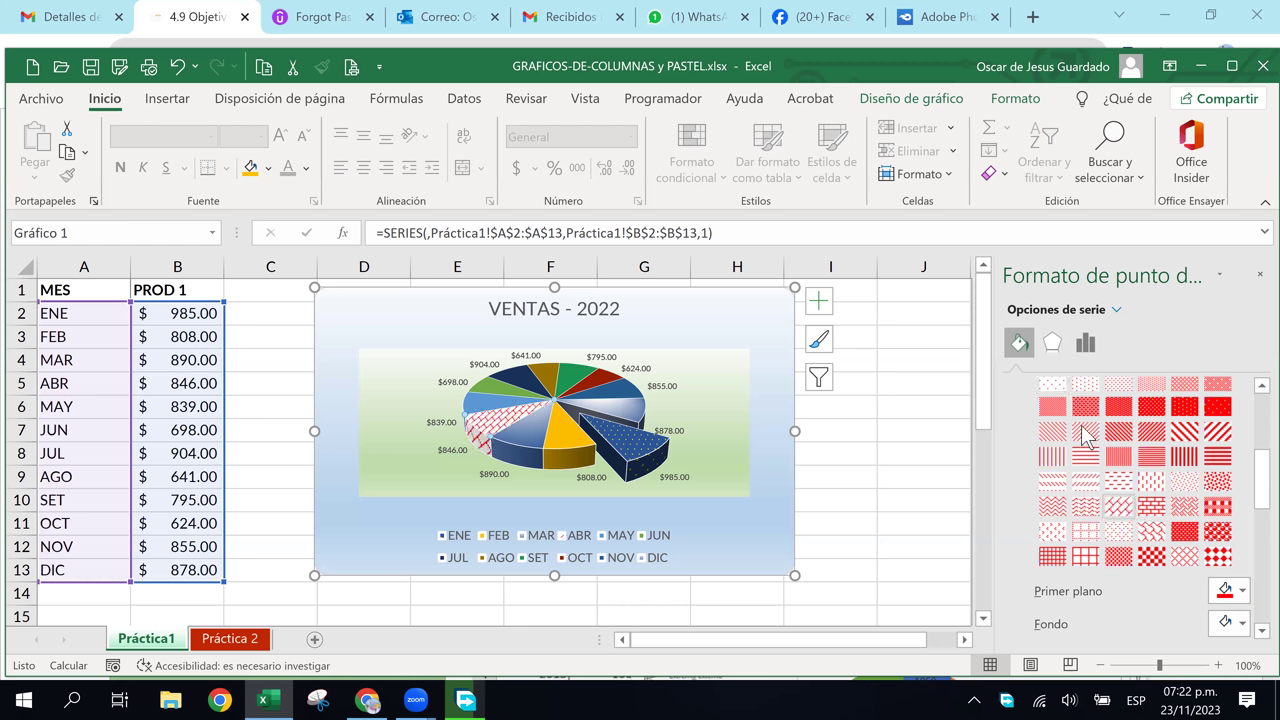
pyautogui.scroll(3, 1090, 425)
pyautogui.click(1243, 552)
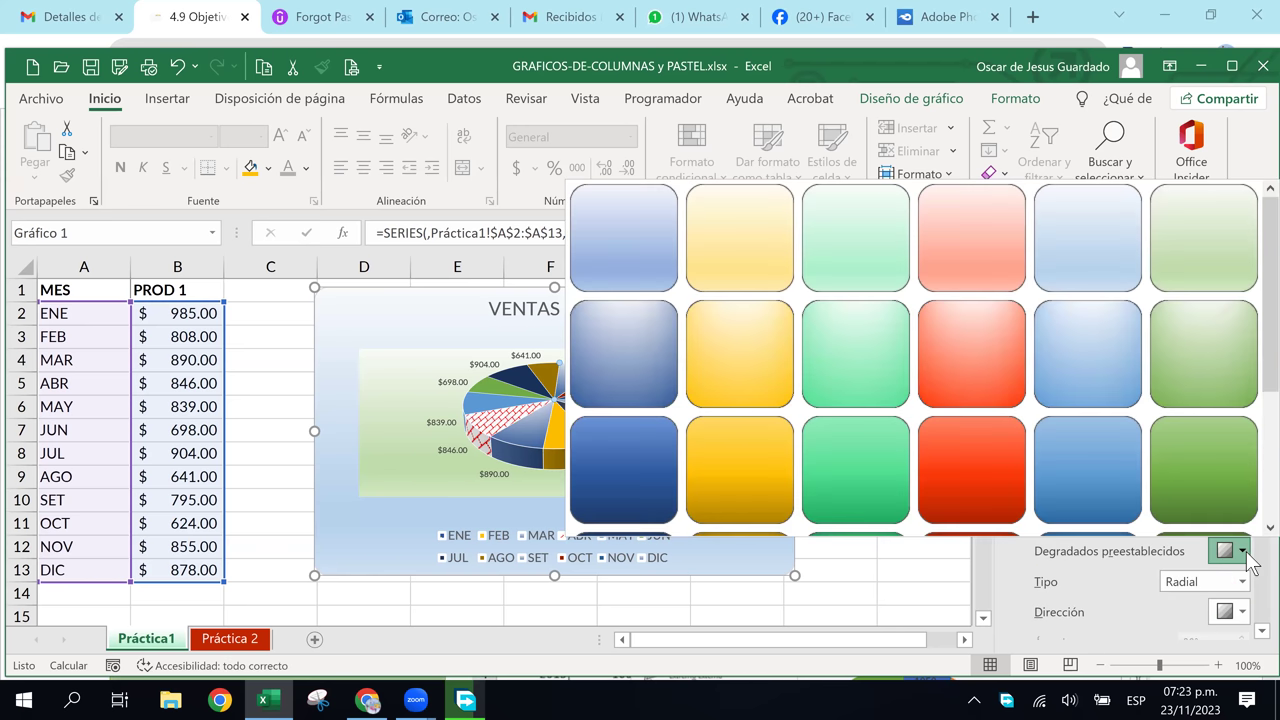
# Make the pale slice beside $795 a linear gradient with a diagonal direction
pyautogui.click(1208, 588)
pyautogui.click(1205, 602)
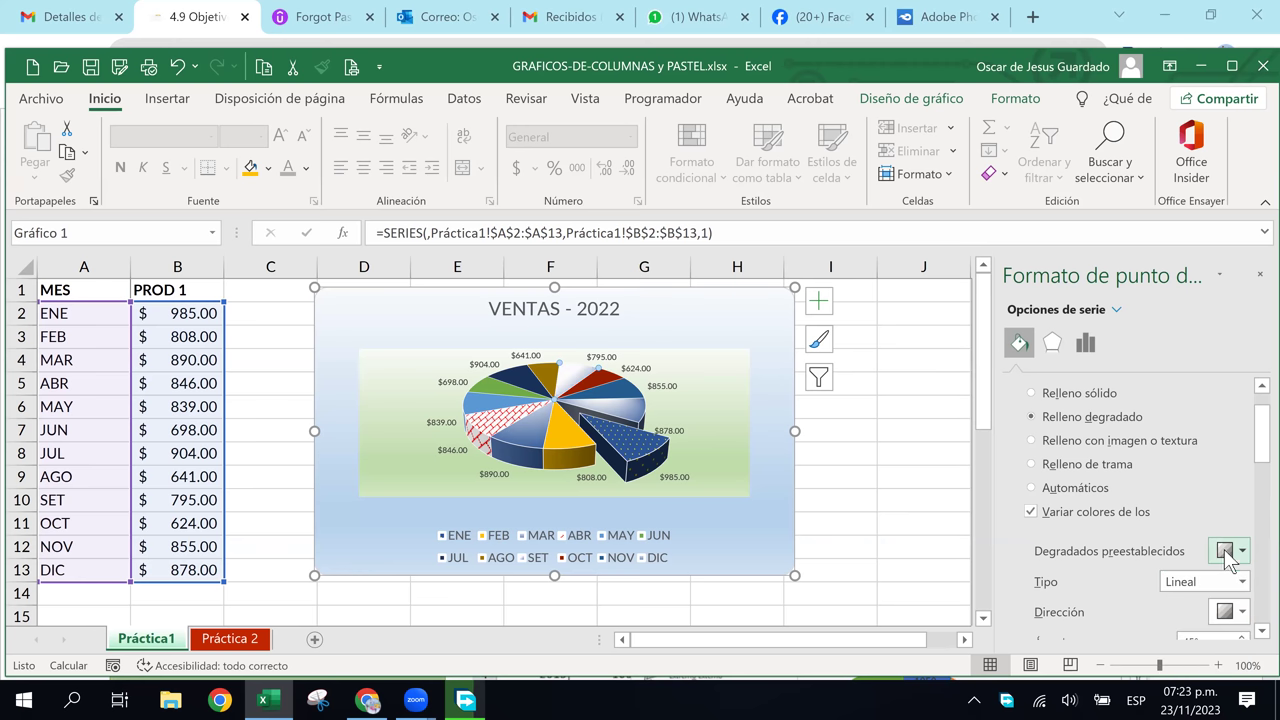
pyautogui.click(1224, 551)
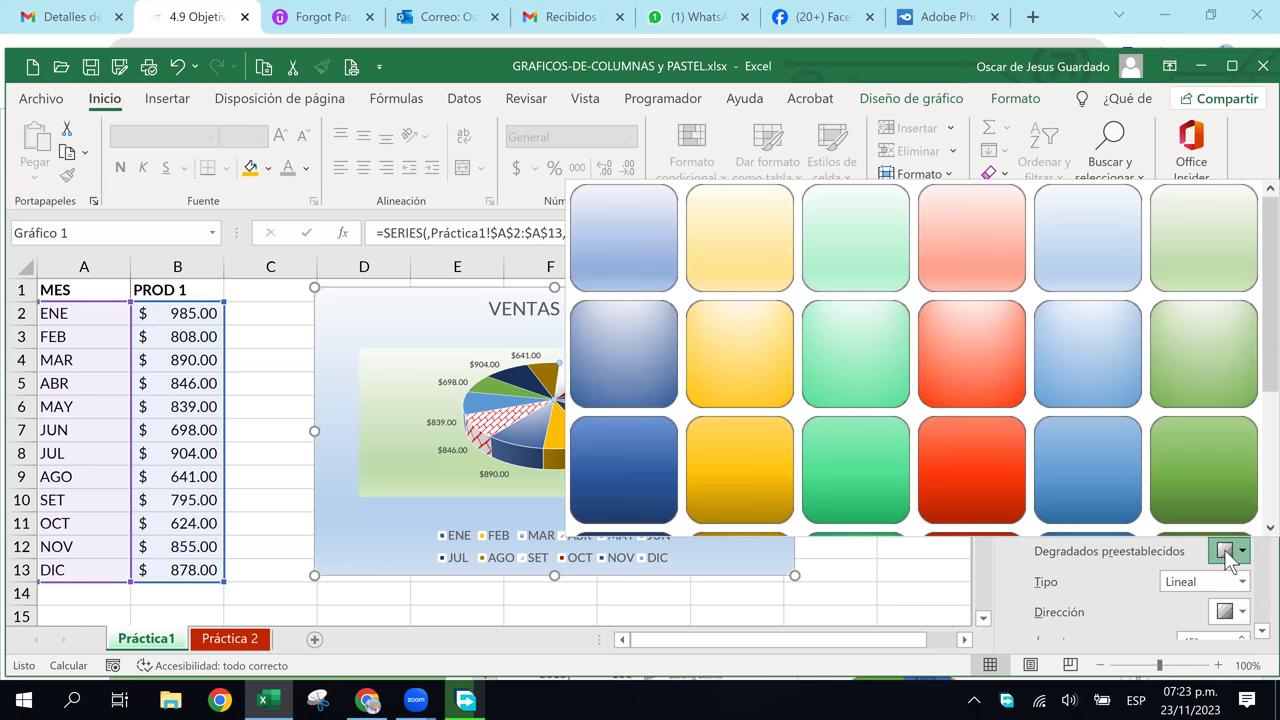
pyautogui.click(1243, 613)
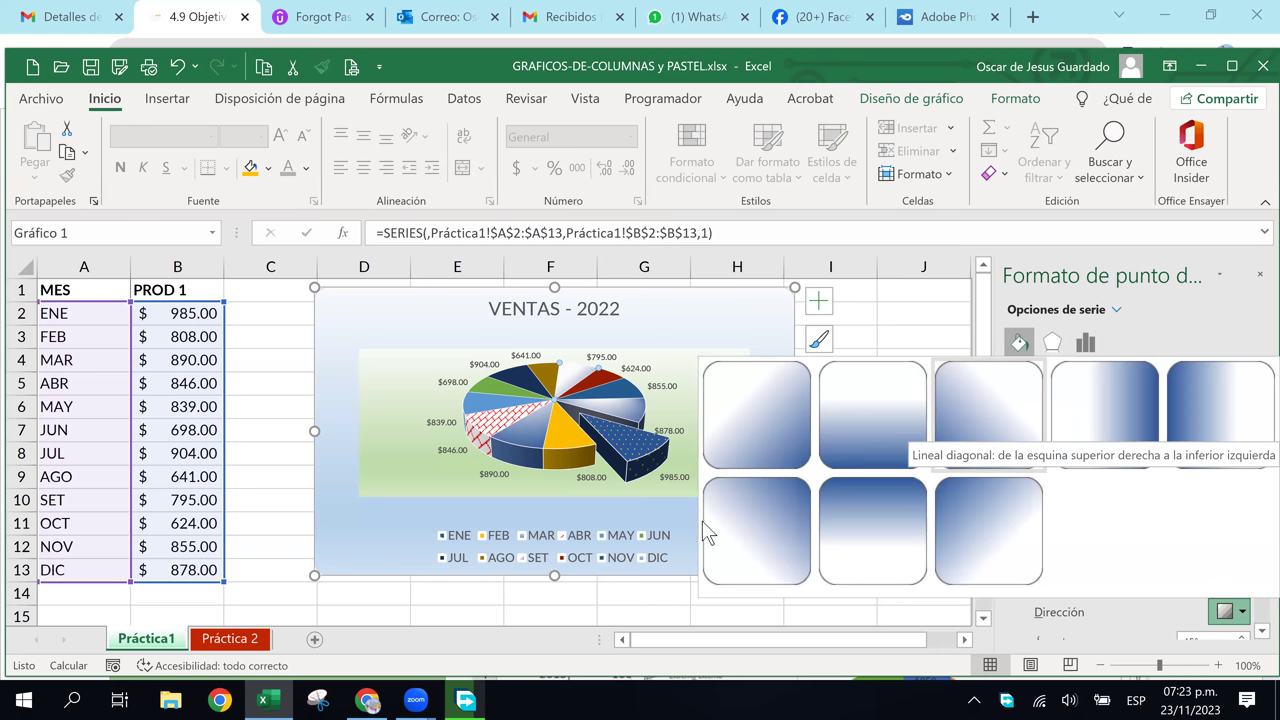
pyautogui.click(741, 505)
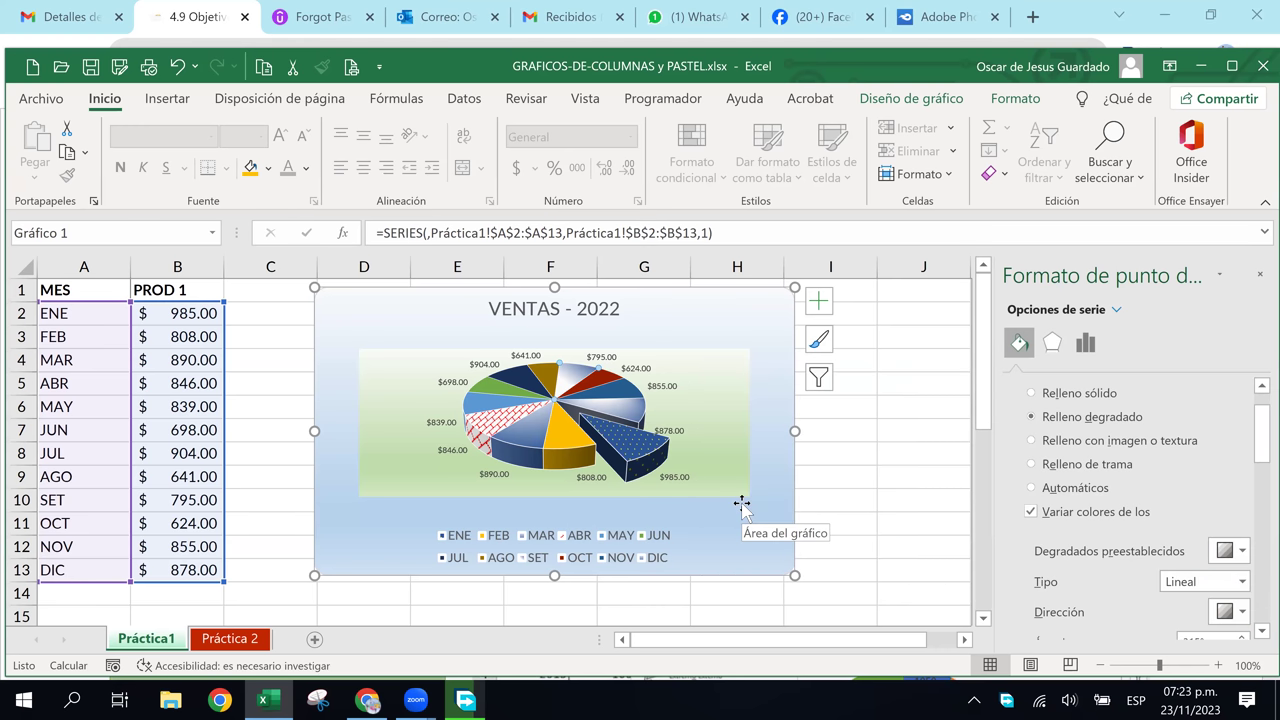
# Give the JUN slice beside the $698.00 label a pale red-dotted fill
pyautogui.click(497, 393)
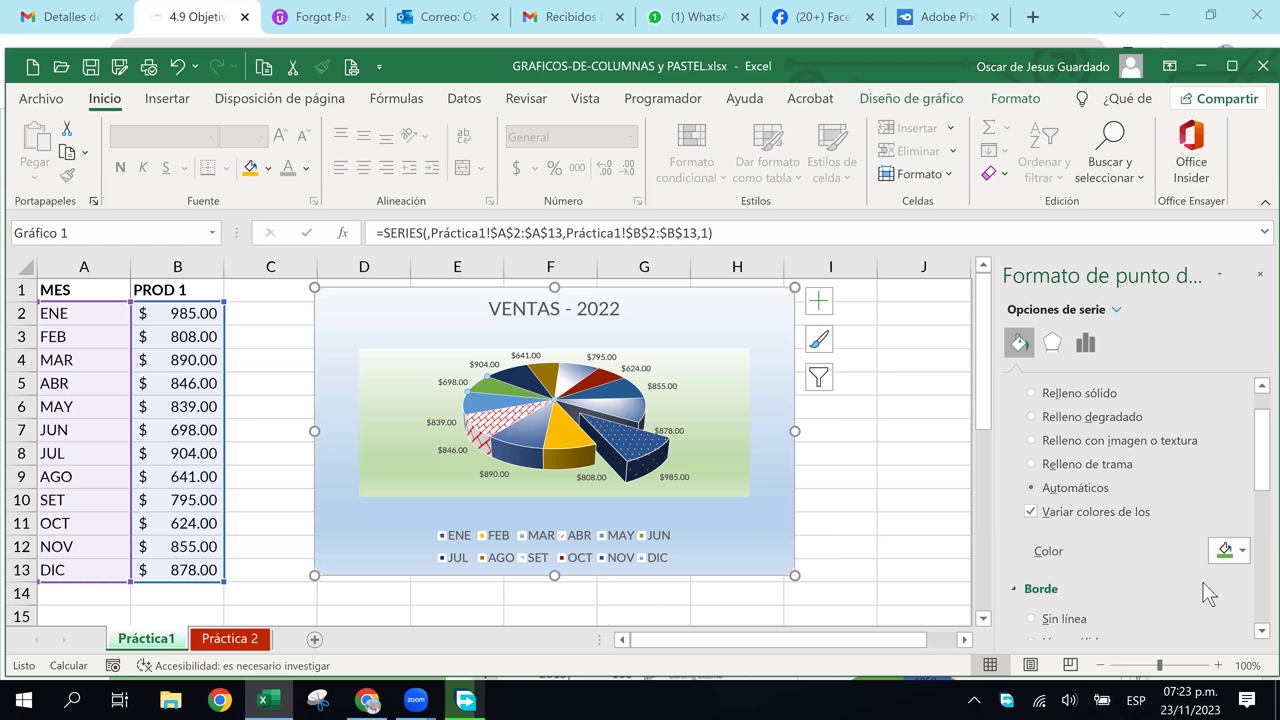
pyautogui.click(1242, 551)
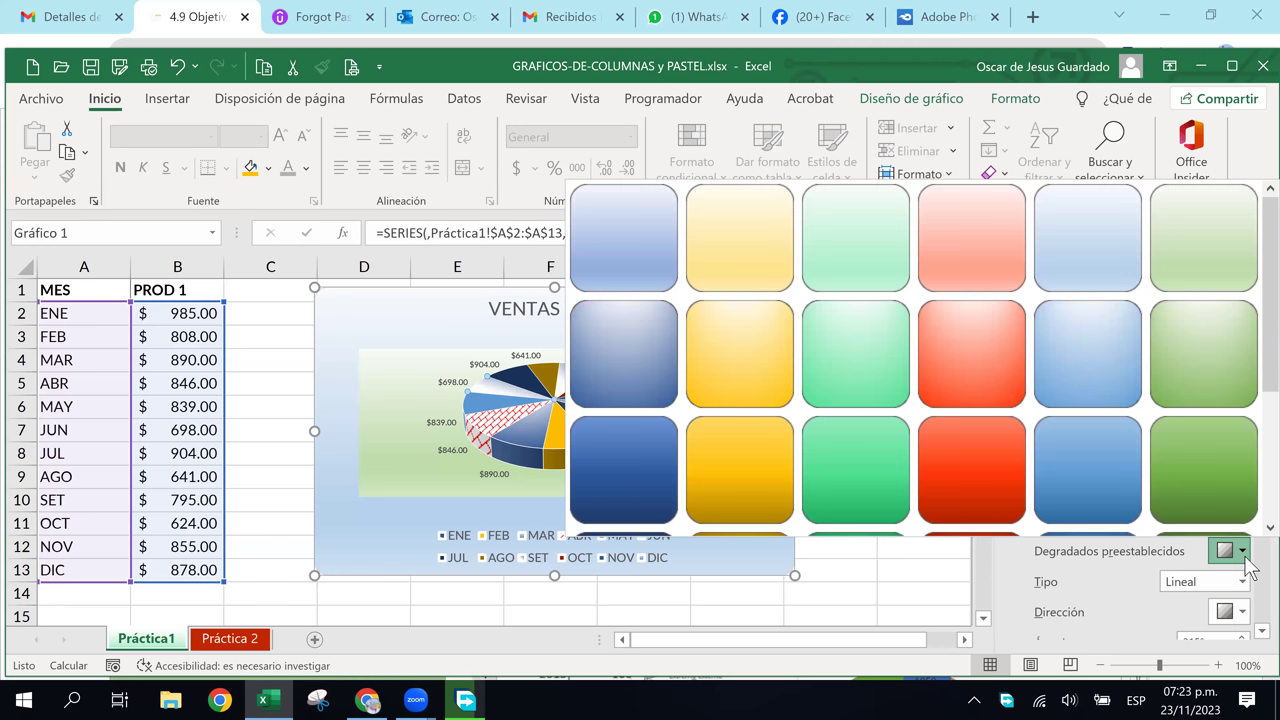
pyautogui.scroll(-2, 1095, 422)
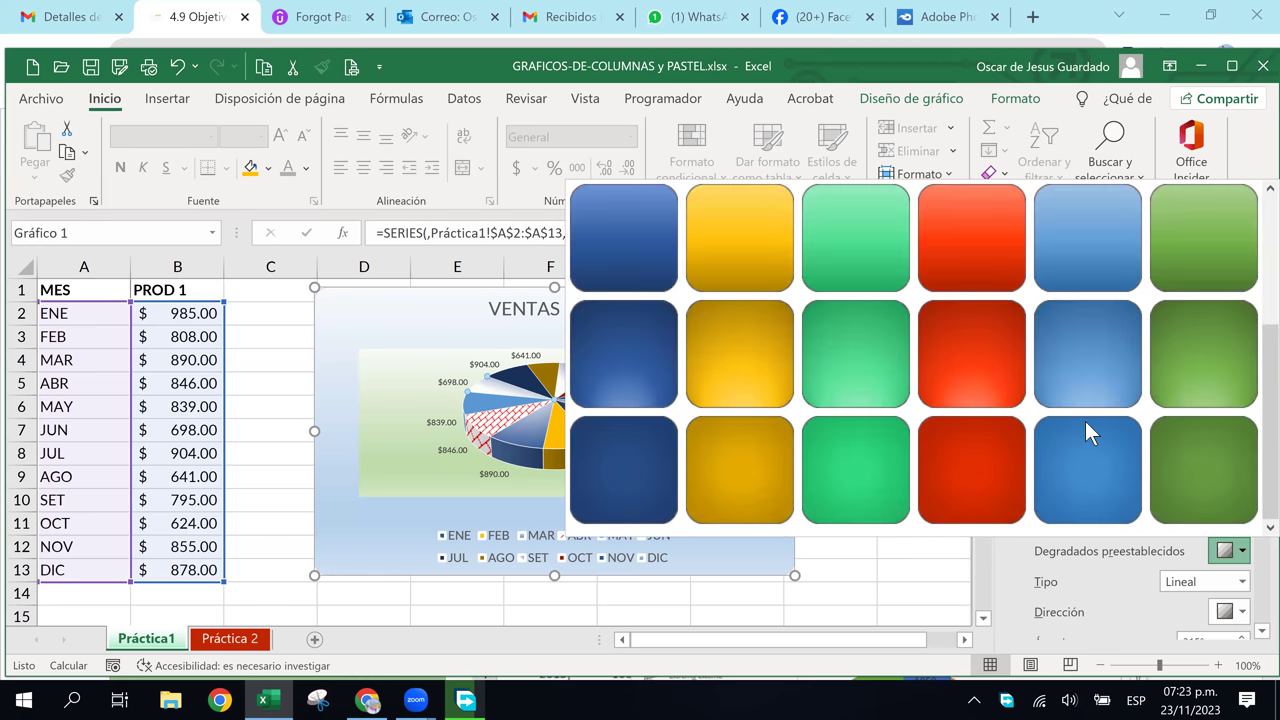
pyautogui.click(1200, 394)
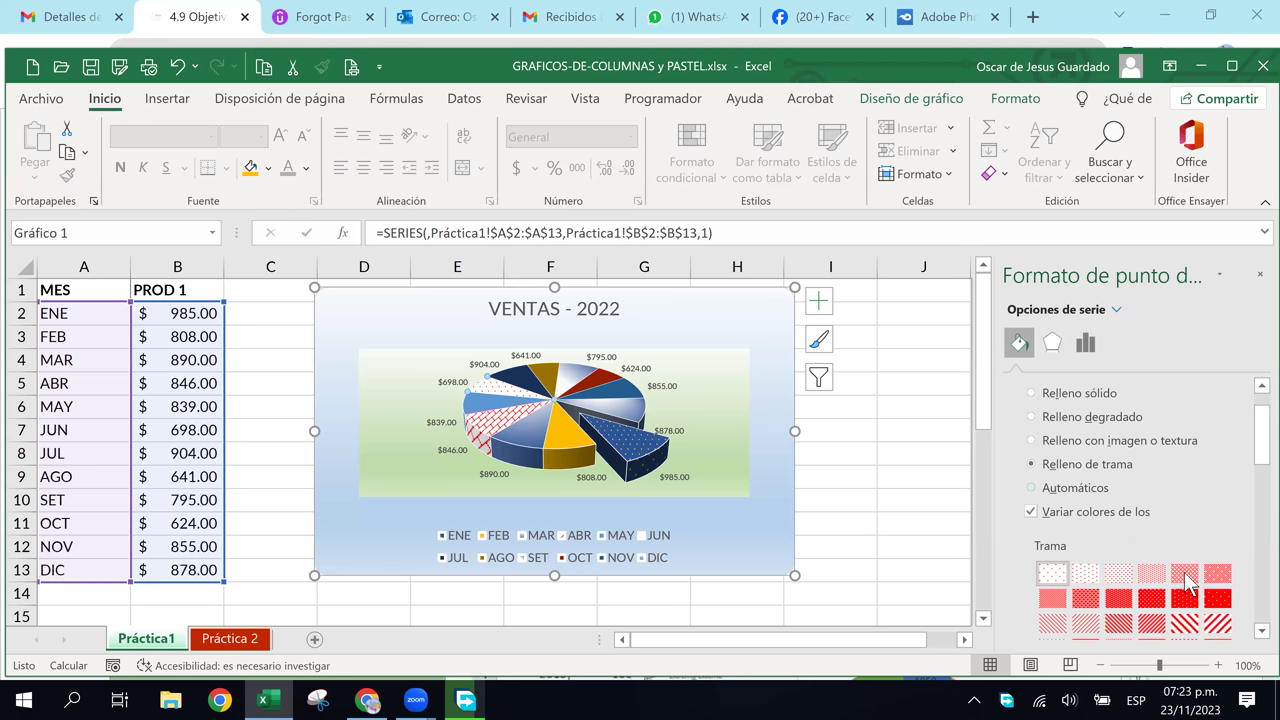
# Set the JUN slice's pattern background to light green and choose a bold red pattern
pyautogui.scroll(-3, 1238, 583)
pyautogui.click(1240, 583)
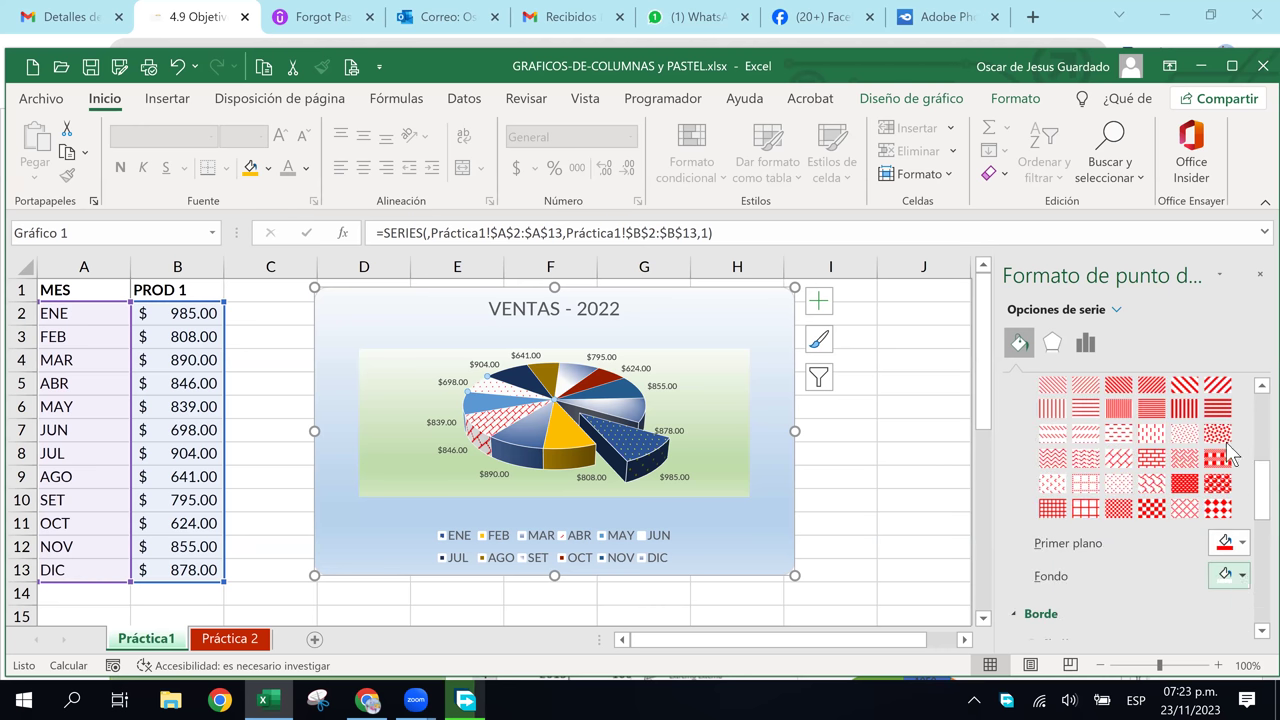
pyautogui.click(1222, 437)
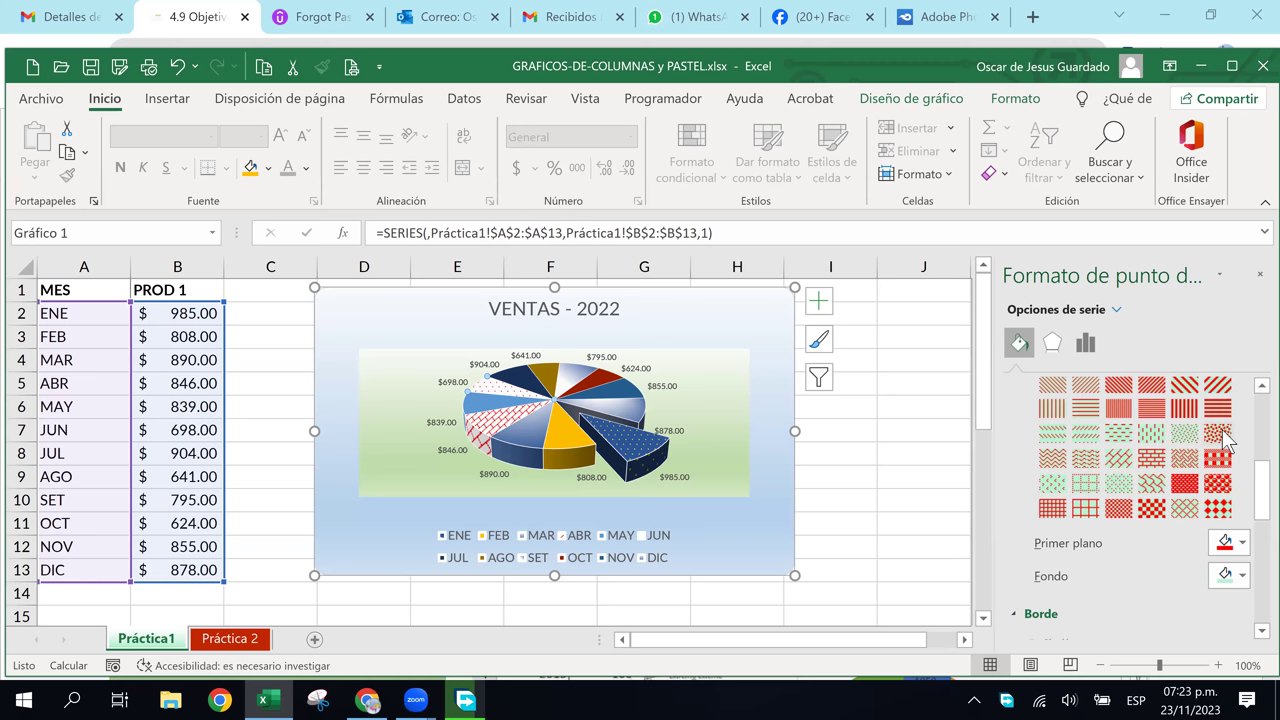
pyautogui.click(1155, 435)
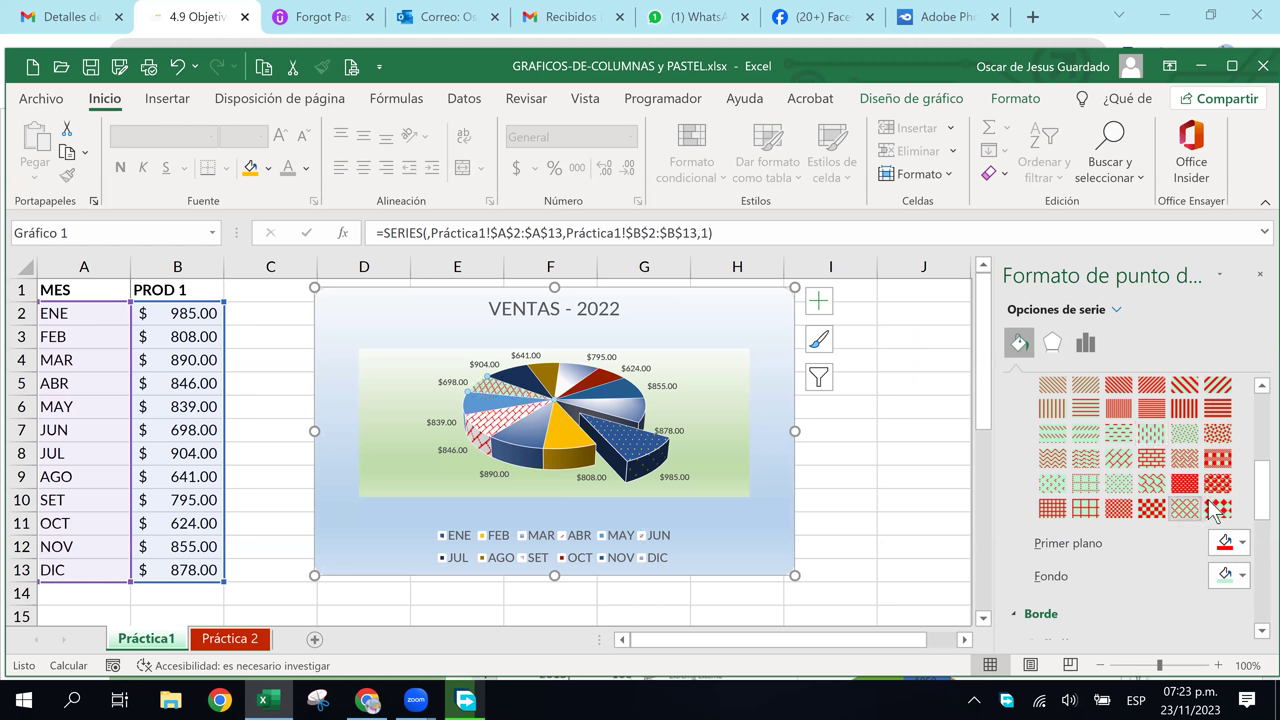
pyautogui.click(1214, 509)
pyautogui.click(1220, 462)
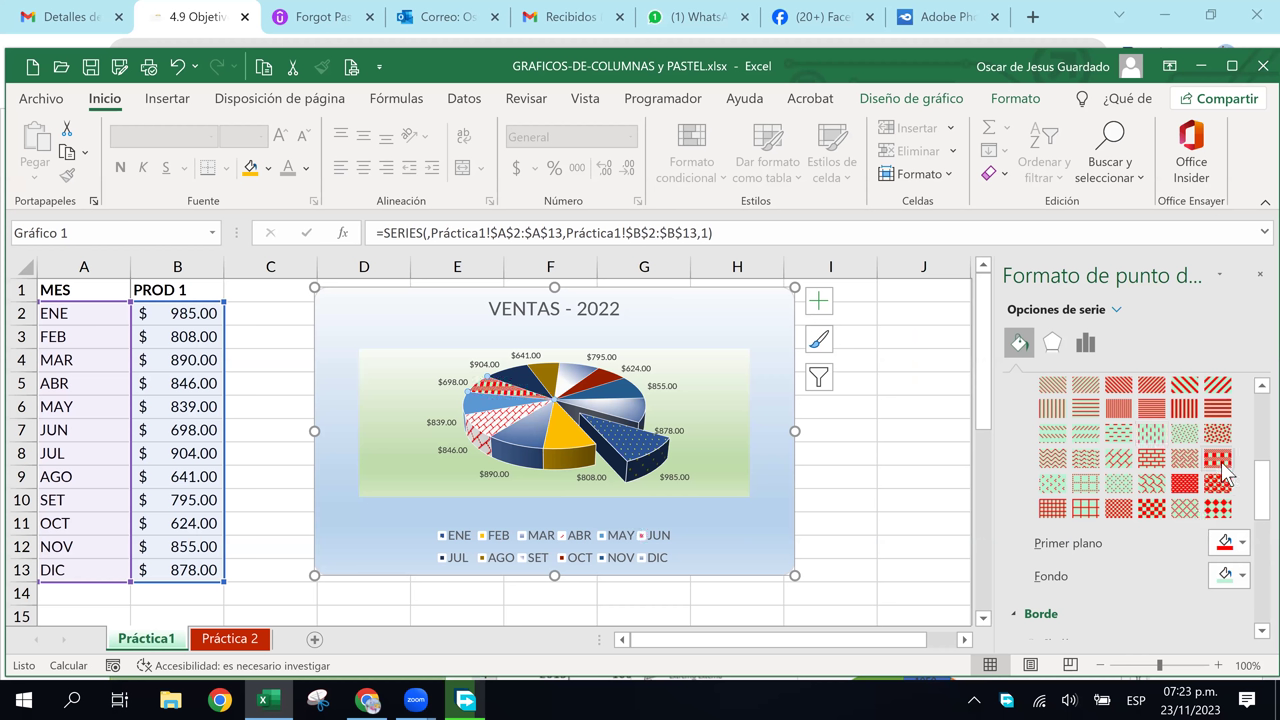
pyautogui.click(1219, 438)
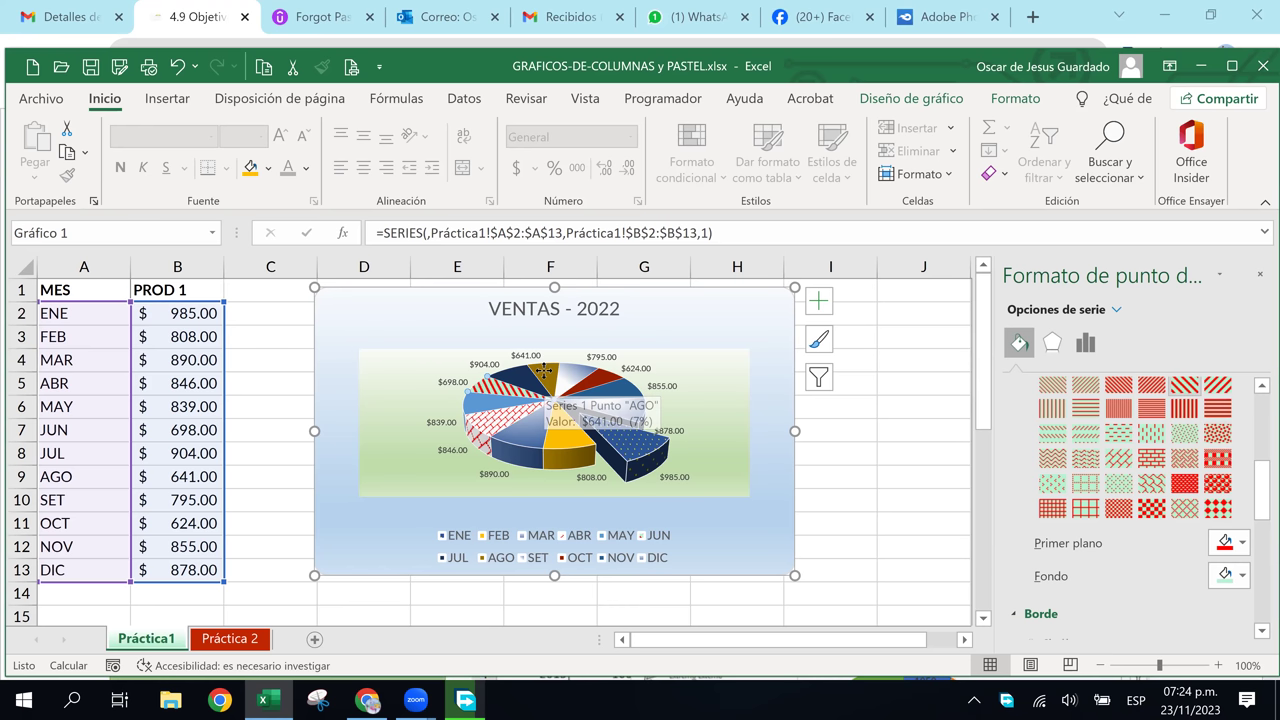
# Give the AGO slice a blue picture-or-texture fill
pyautogui.scroll(-3, 1160, 520)
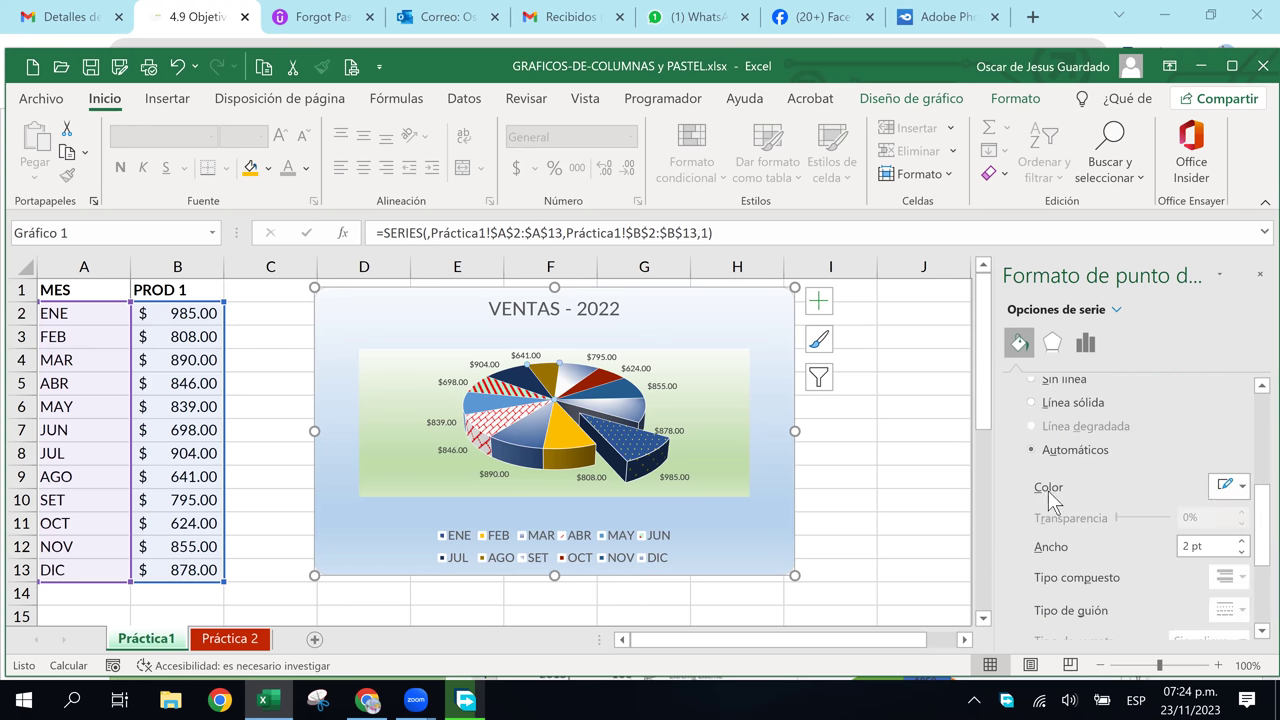
pyautogui.scroll(3, 1105, 496)
pyautogui.click(1120, 488)
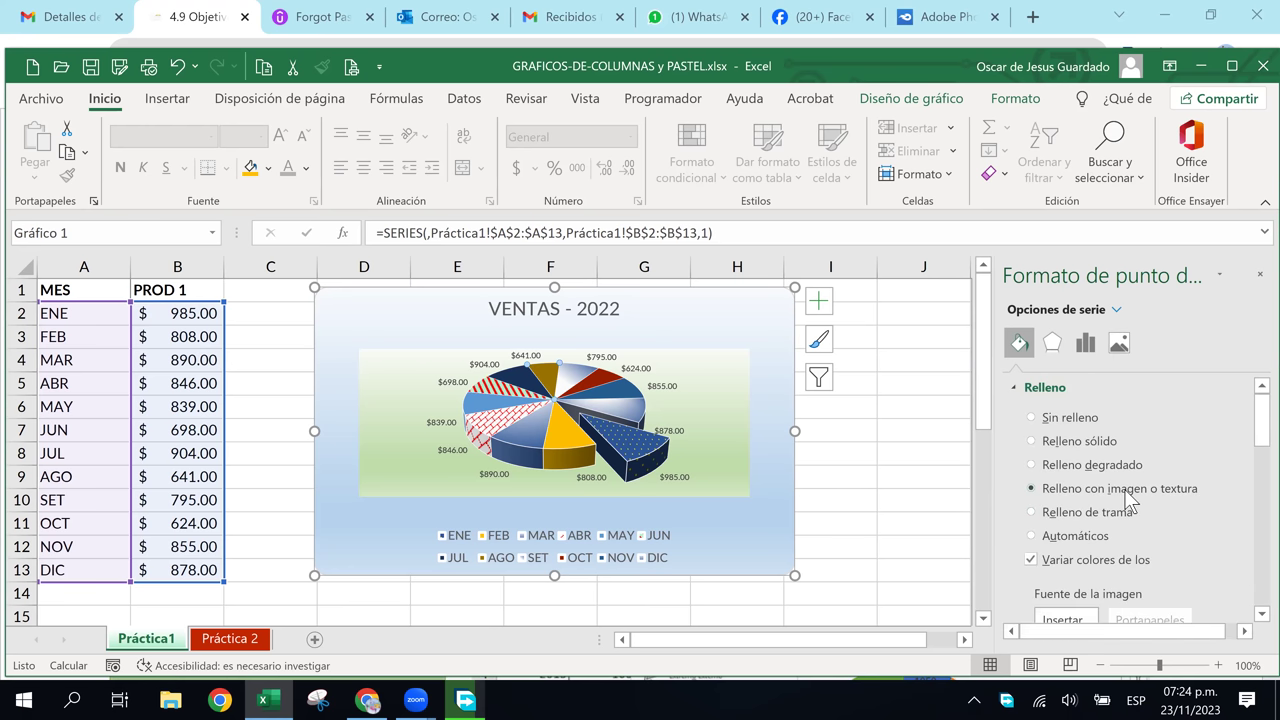
pyautogui.scroll(-1, 1135, 553)
pyautogui.scroll(-2, 1135, 553)
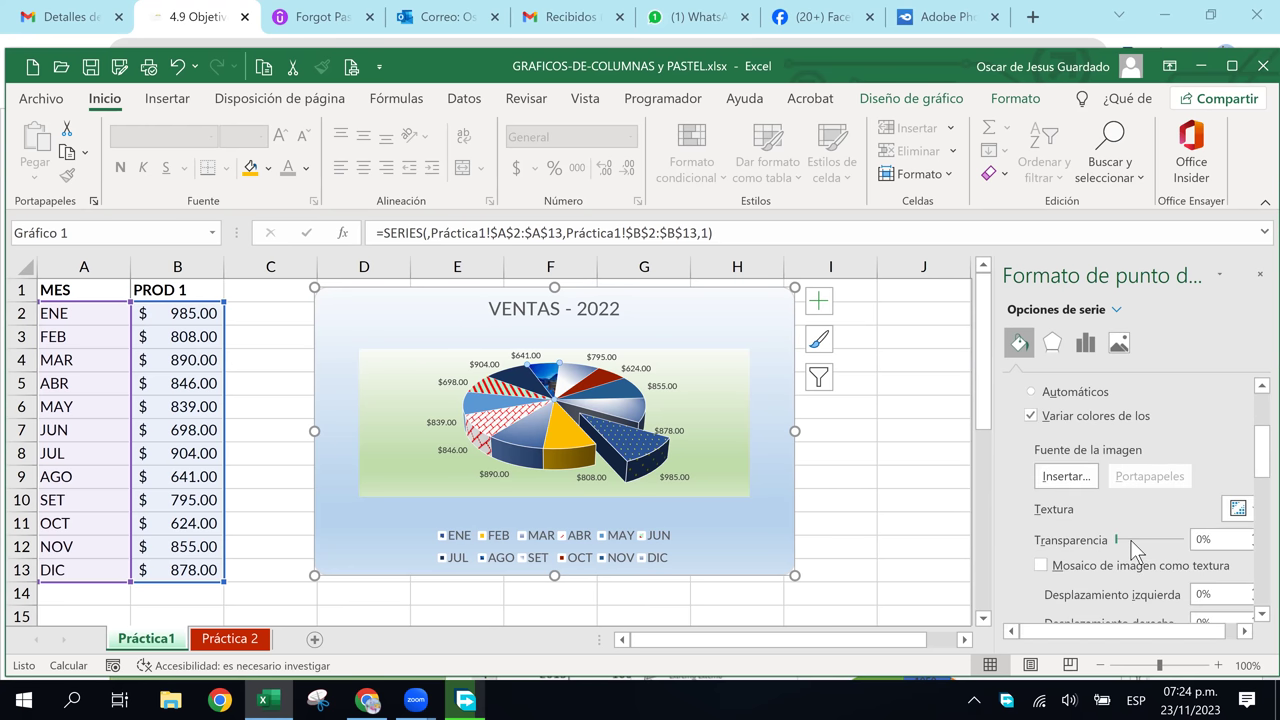
# Switch the FEB slice to picture or texture fill and bring up the picture-insert sources
pyautogui.click(566, 452)
pyautogui.scroll(2, 1090, 470)
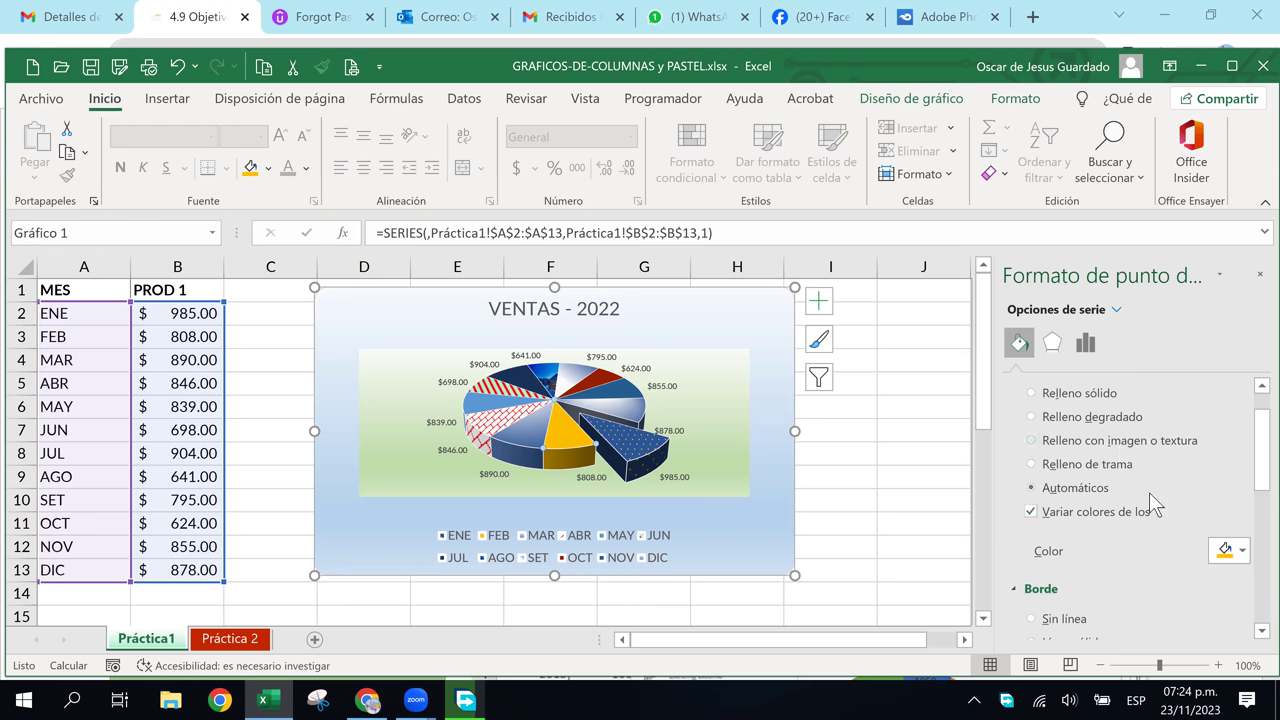
pyautogui.click(1130, 441)
pyautogui.click(1066, 573)
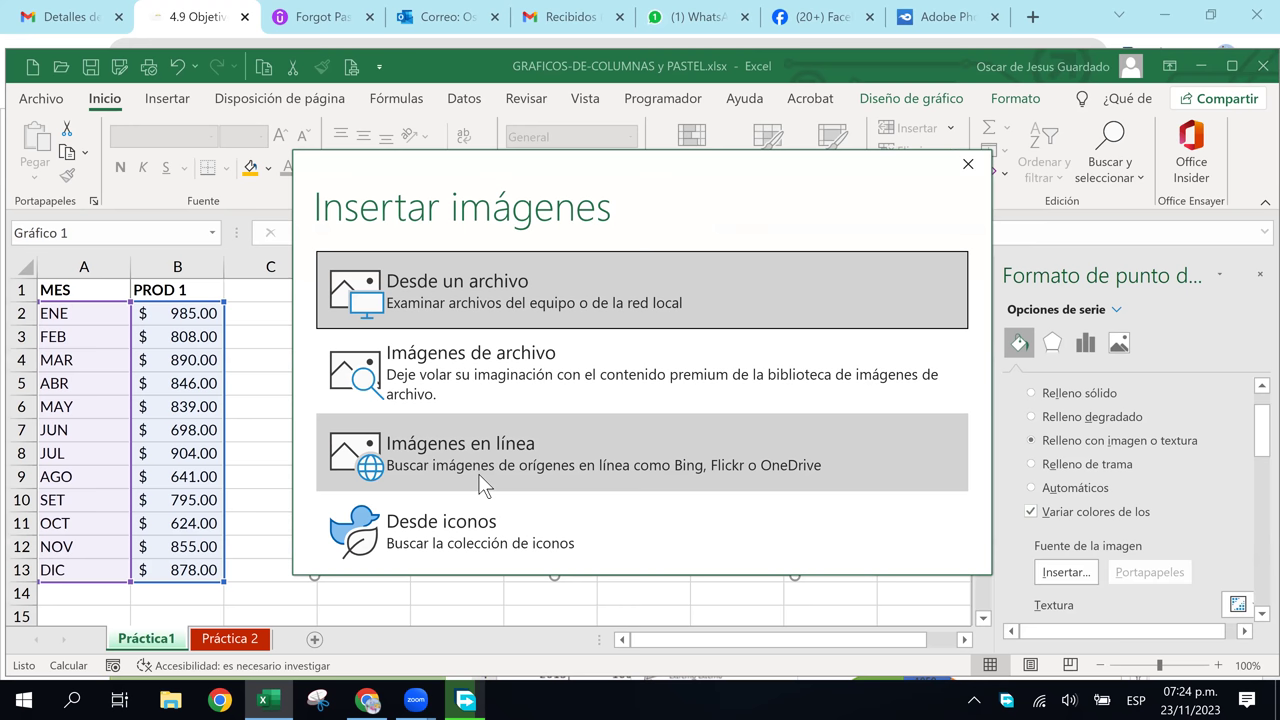
# Browse the online Manzana image results, then return to the image categories
pyautogui.click(797, 460)
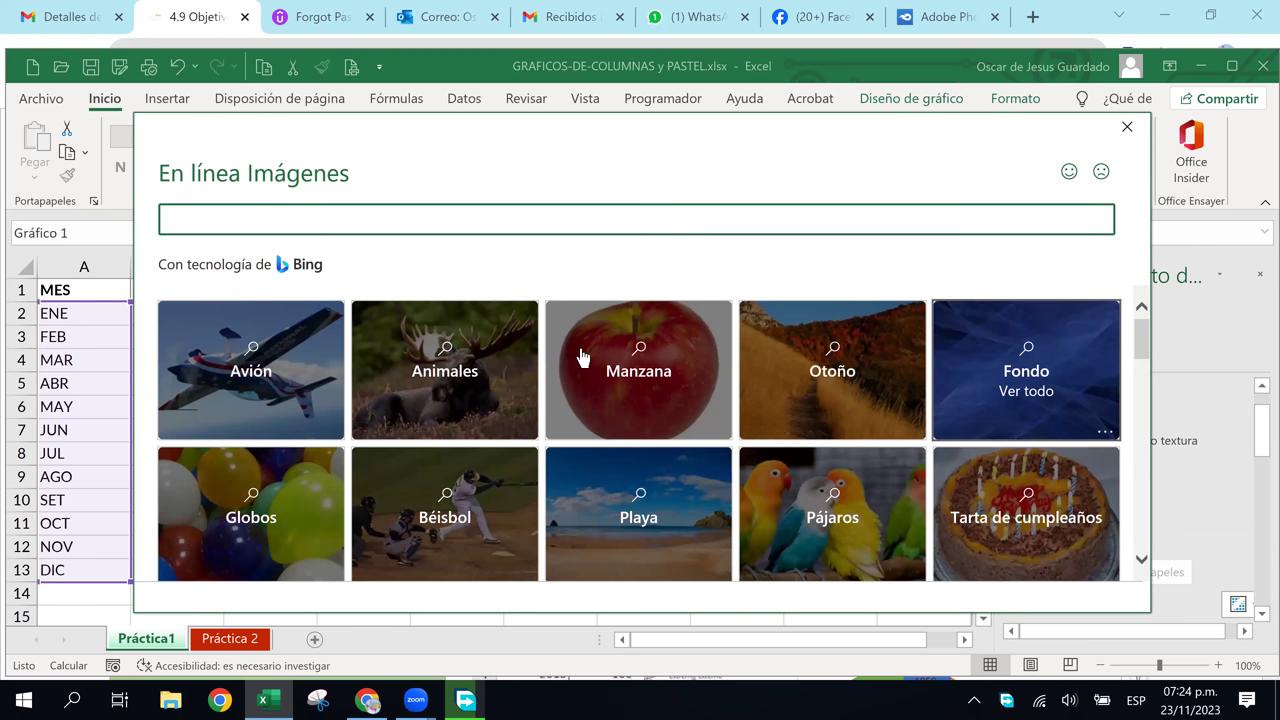
pyautogui.click(585, 357)
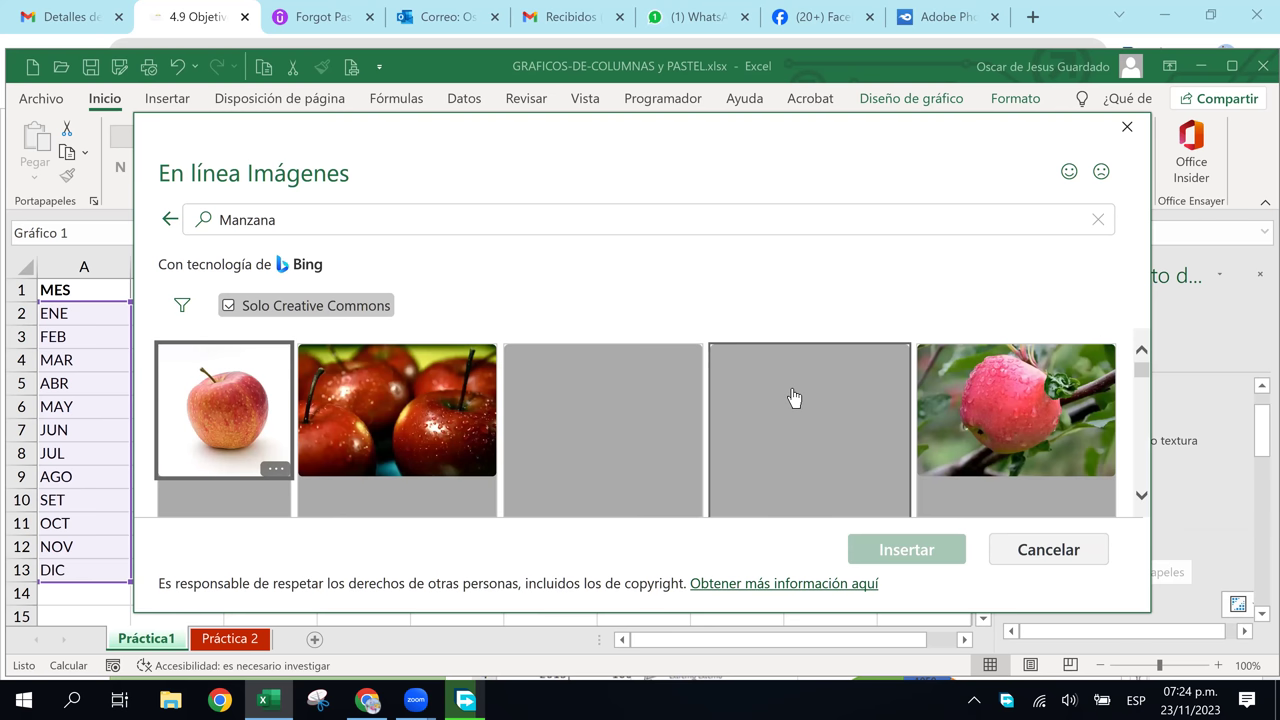
pyautogui.scroll(-2, 793, 398)
pyautogui.scroll(-2, 793, 398)
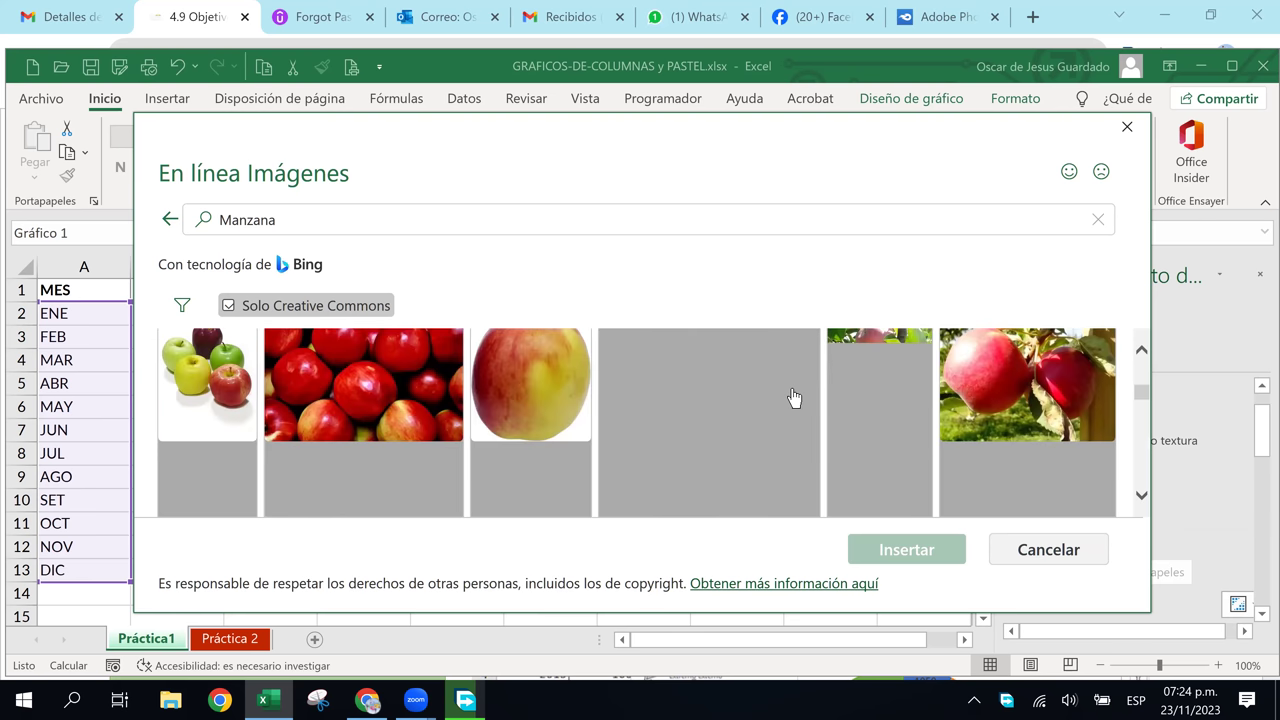
pyautogui.scroll(-2, 793, 398)
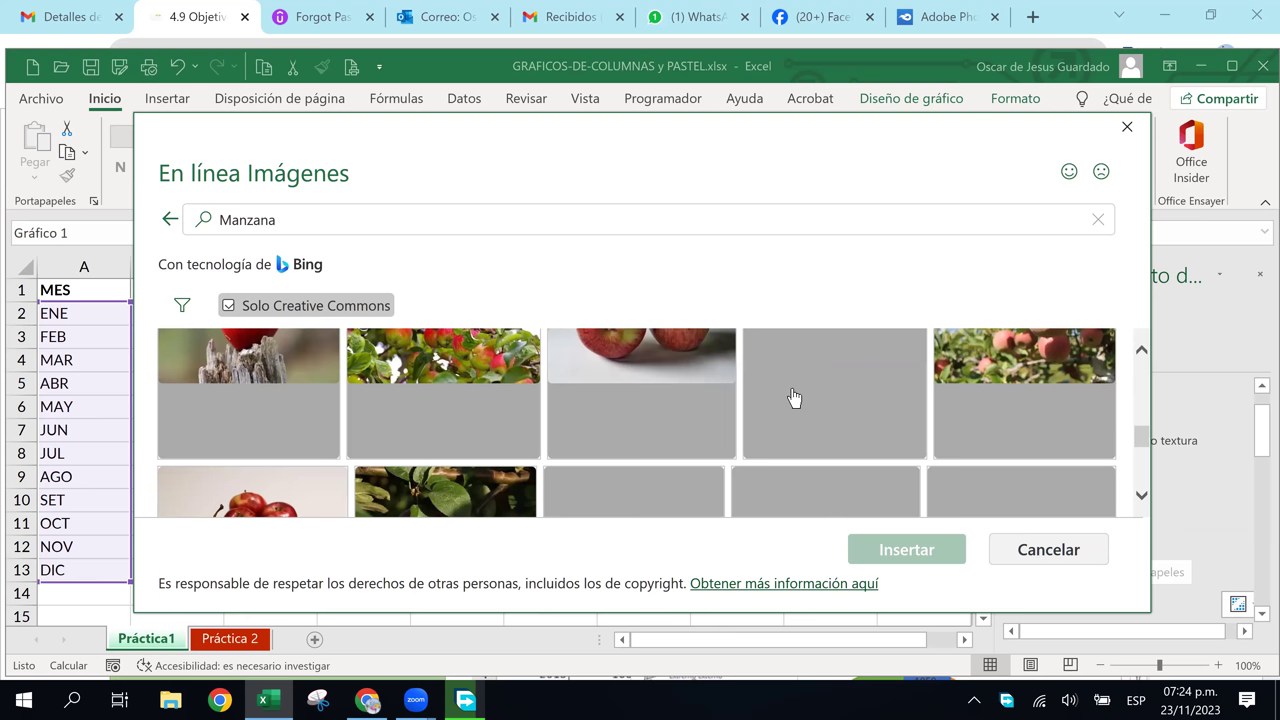
pyautogui.scroll(-2, 793, 398)
pyautogui.scroll(-1, 792, 398)
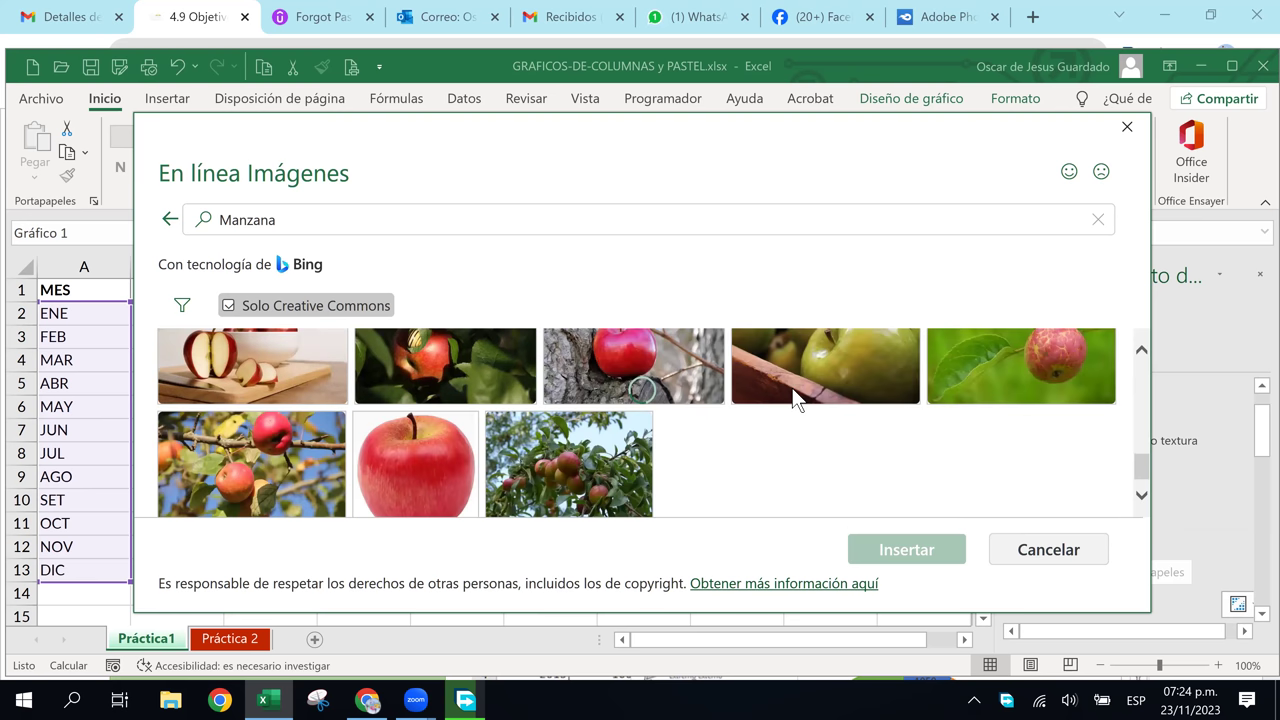
pyautogui.scroll(2, 793, 397)
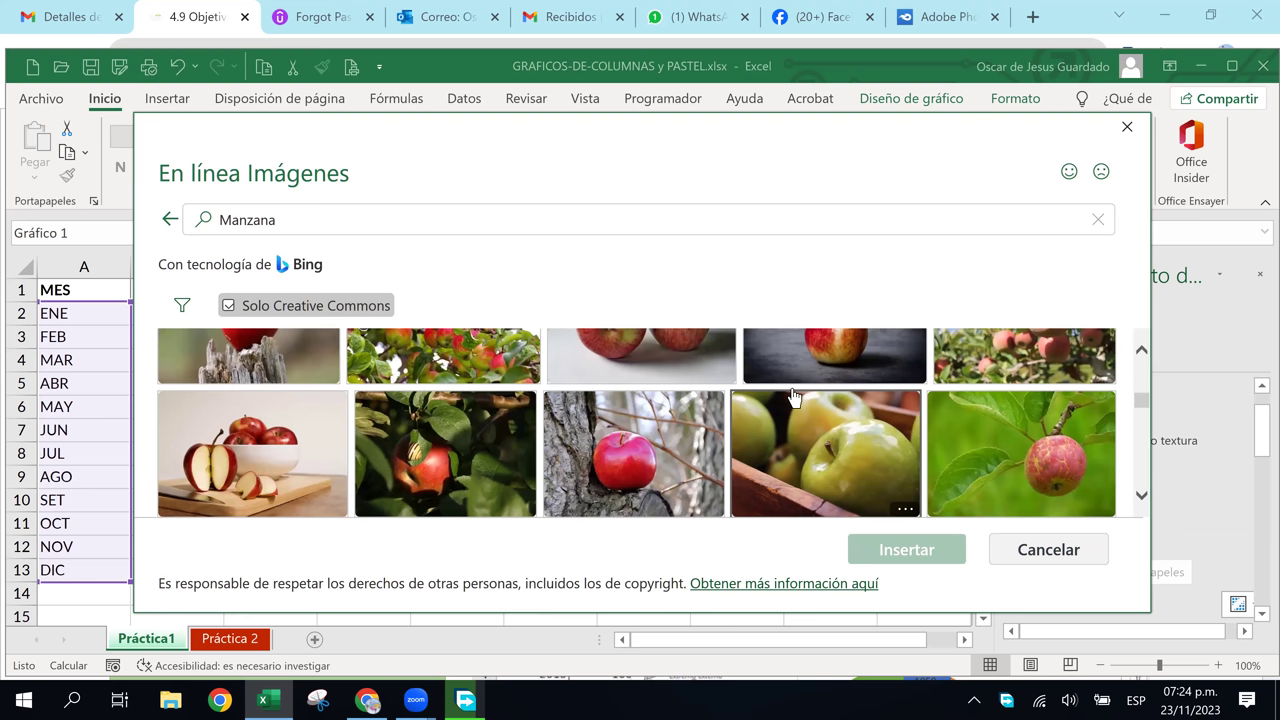
pyautogui.scroll(3, 793, 397)
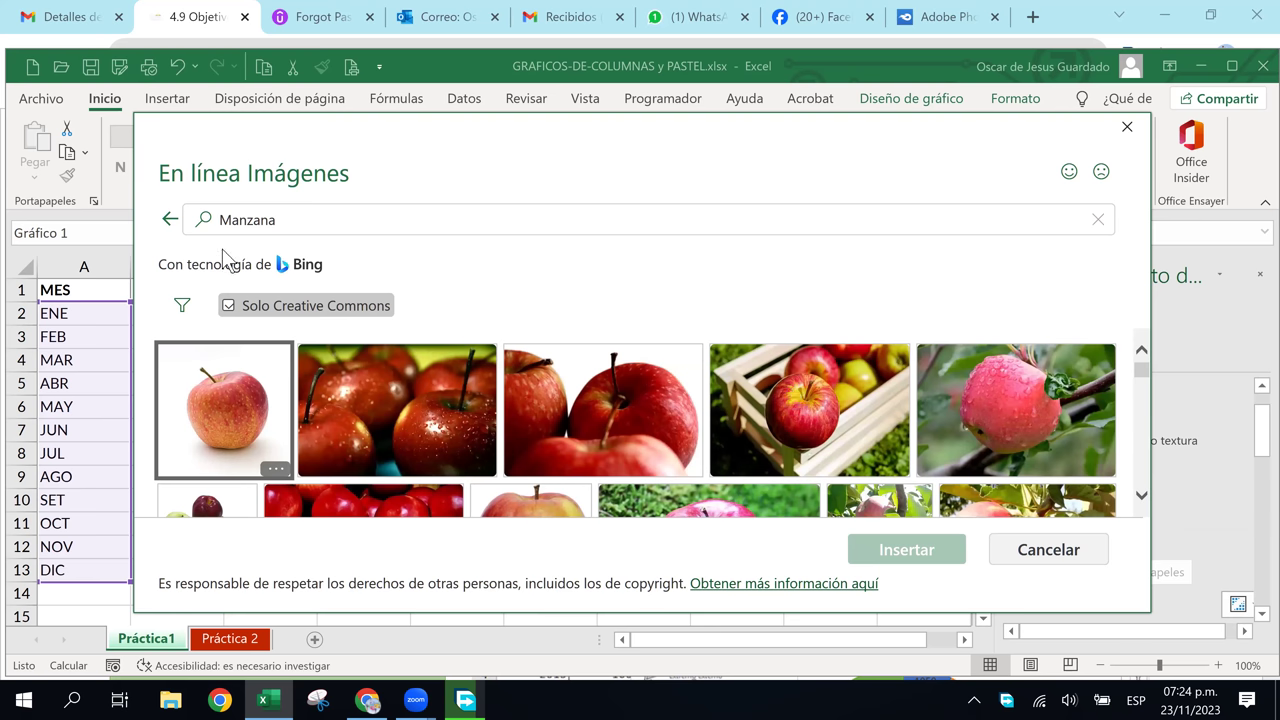
pyautogui.press('Escape')
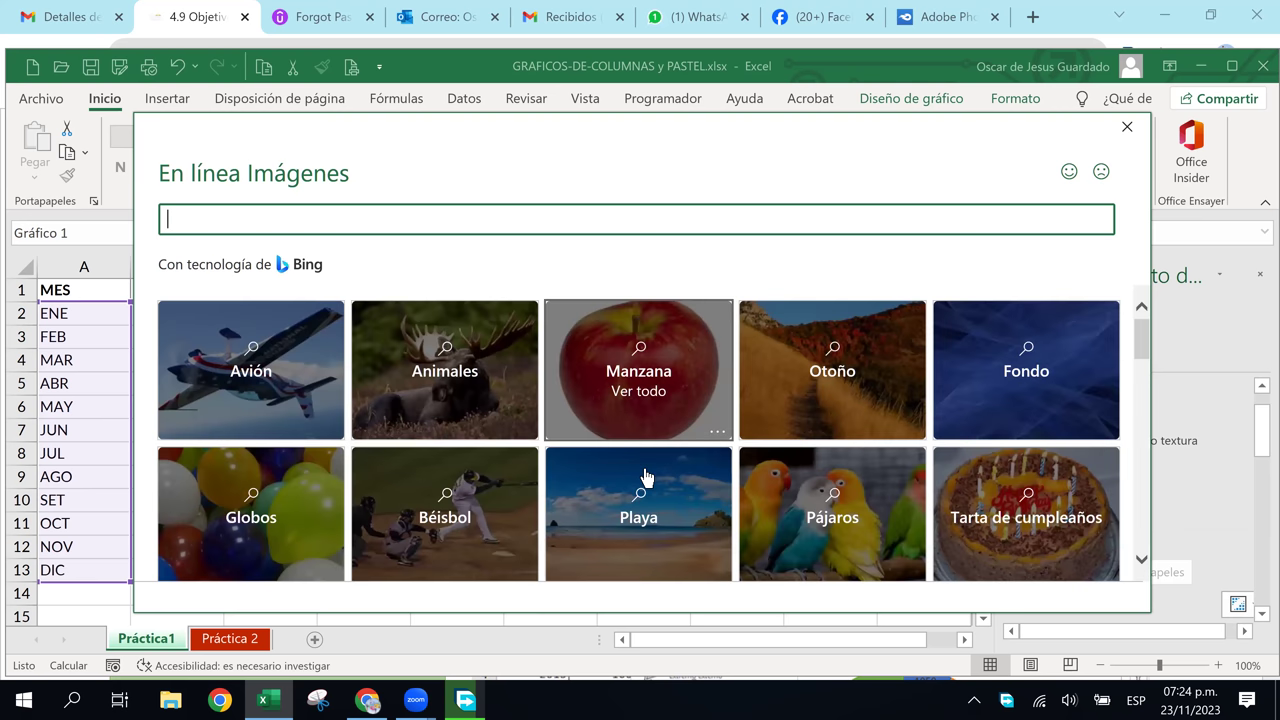
# Insert the sunset beach photo from the Playa category into the FEB slice
pyautogui.scroll(-2, 580, 380)
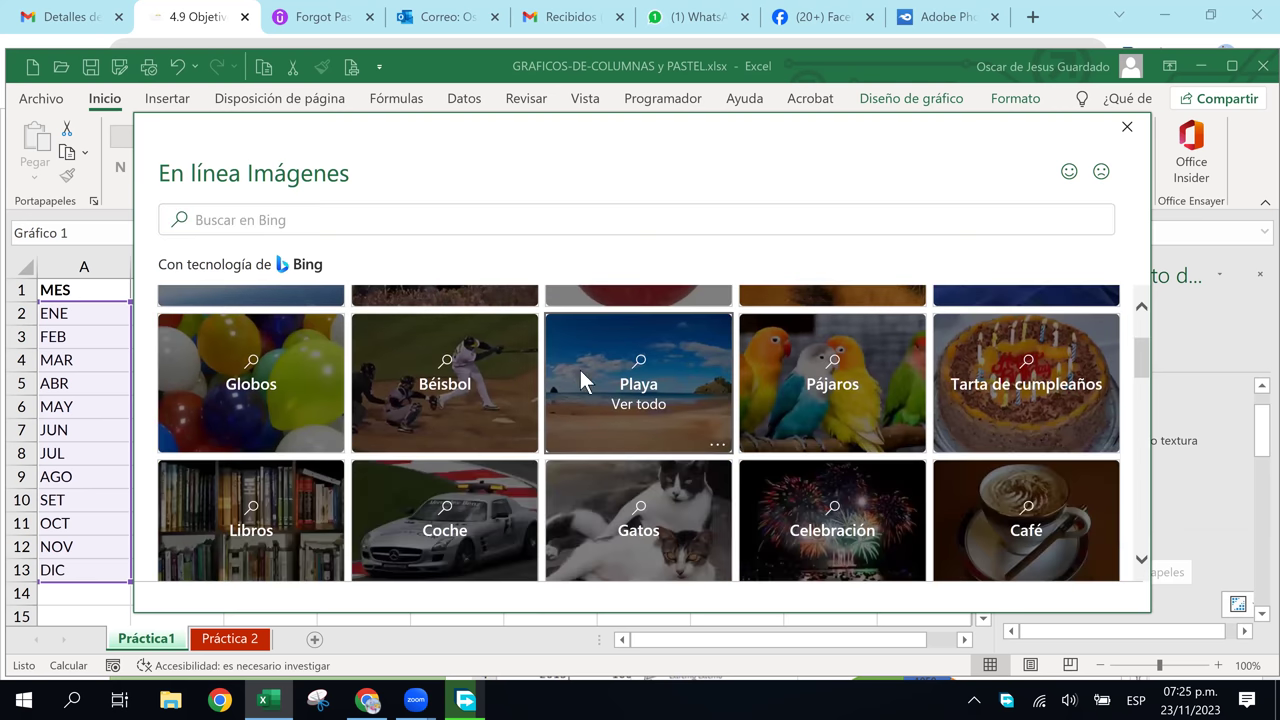
pyautogui.click(581, 370)
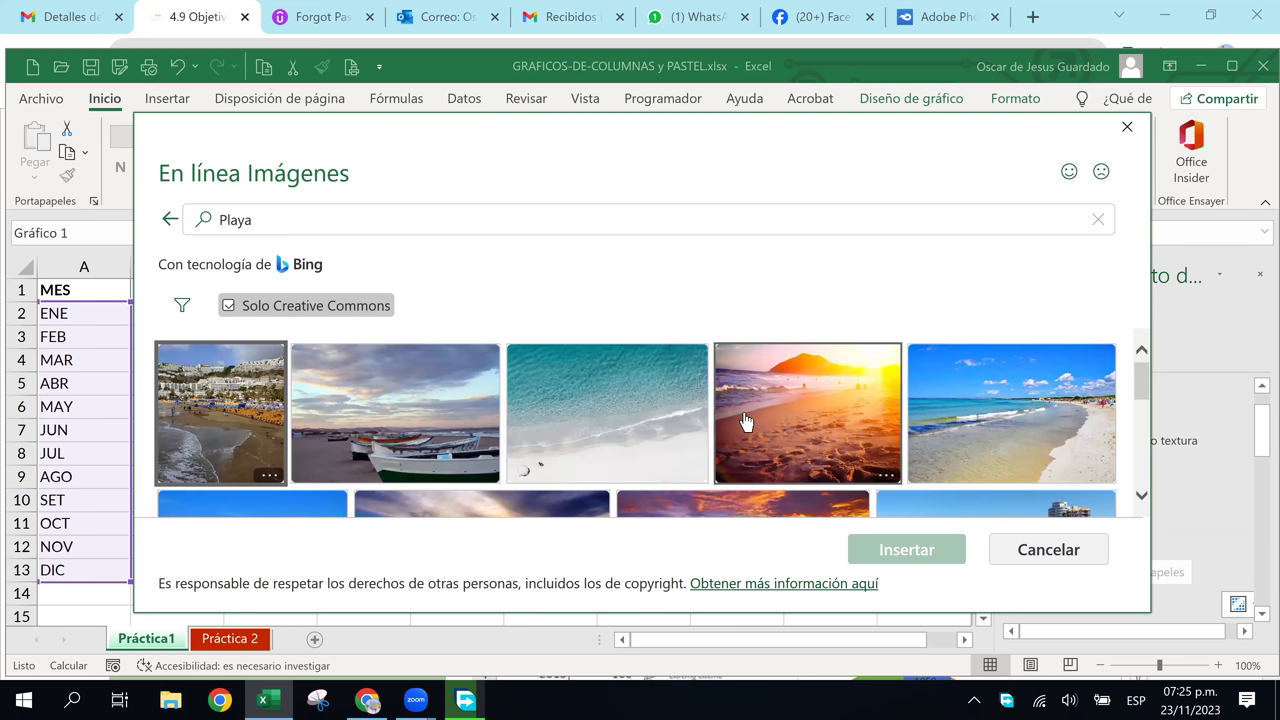
pyautogui.click(814, 428)
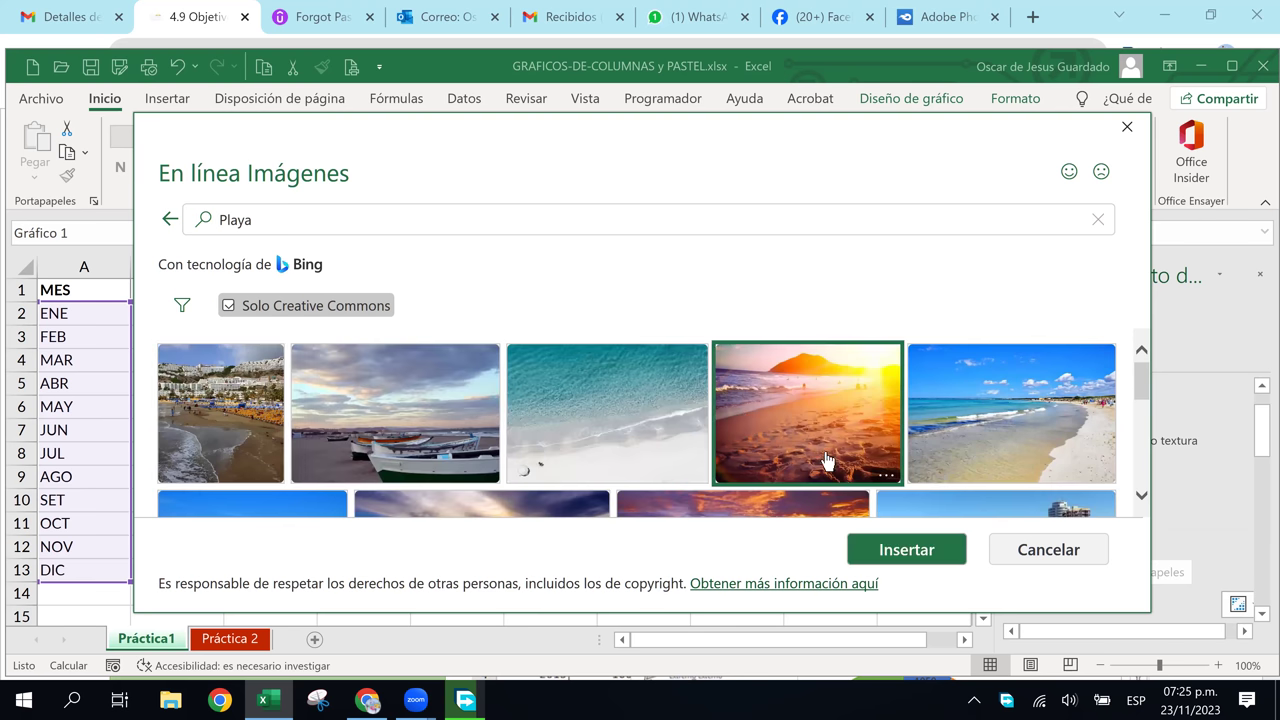
pyautogui.click(913, 546)
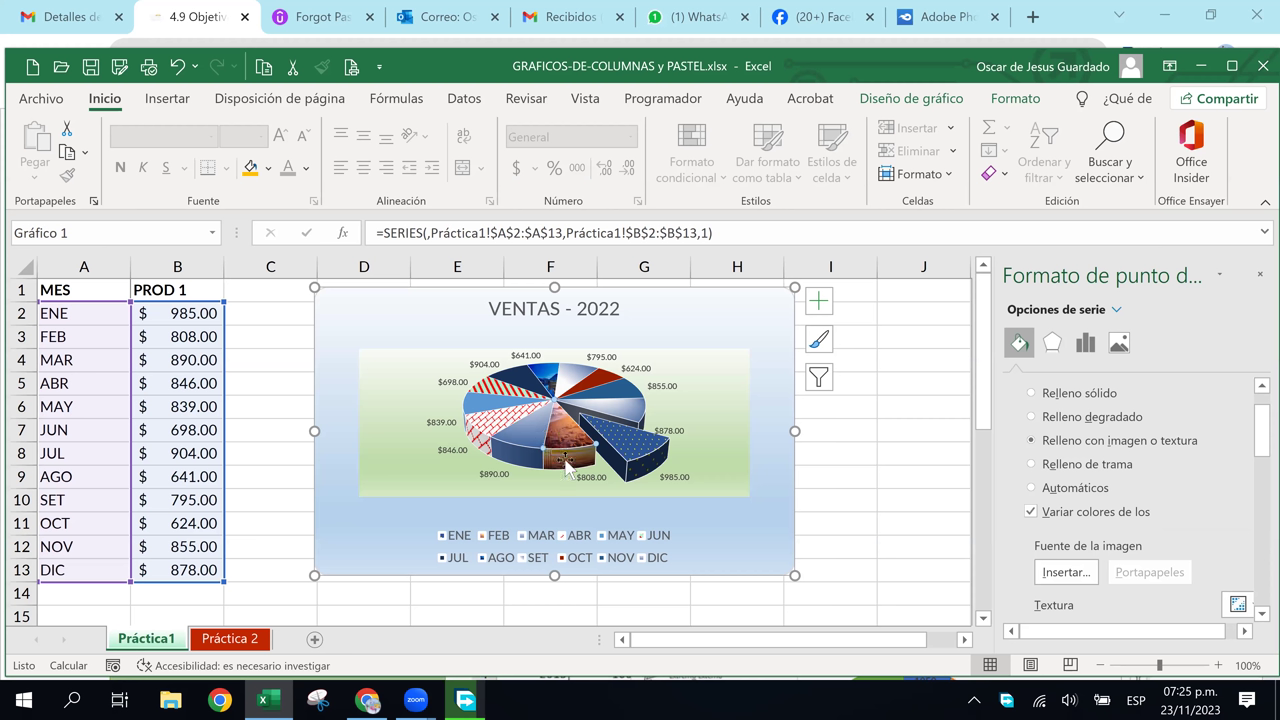
# Apply the light wood texture to the $624 slice
pyautogui.click(645, 400)
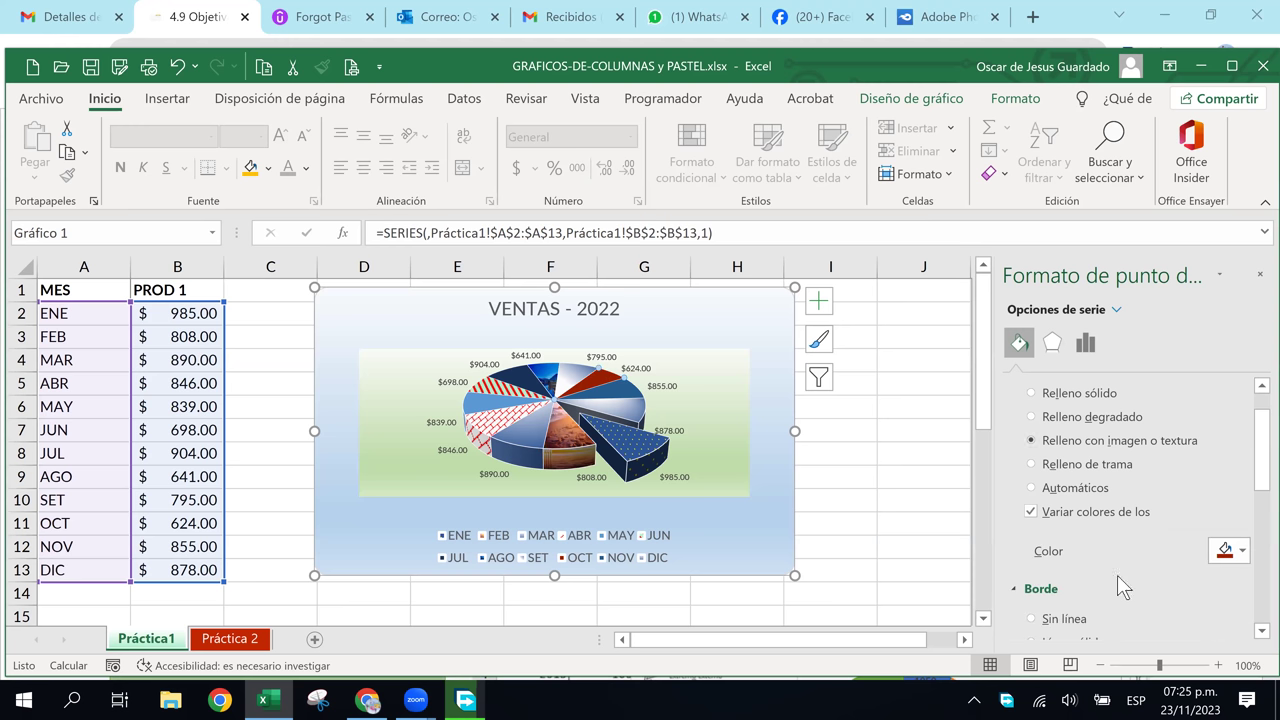
pyautogui.click(1241, 608)
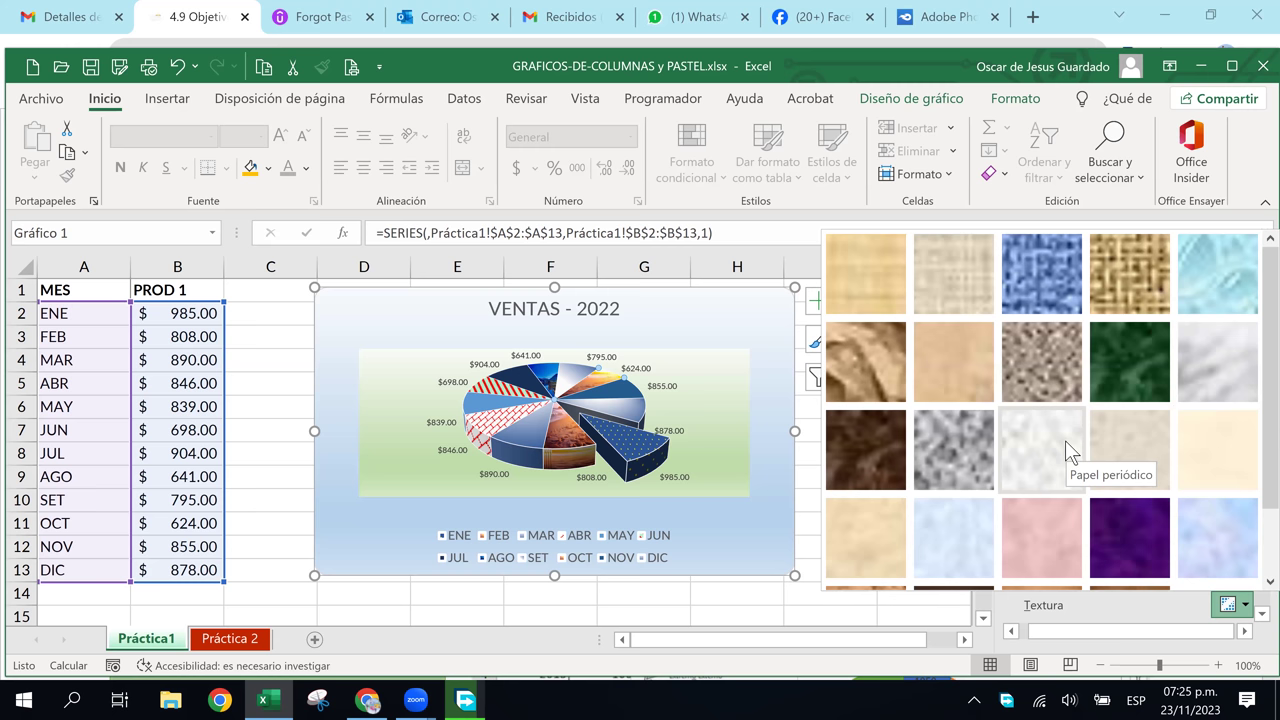
pyautogui.scroll(-1, 1066, 443)
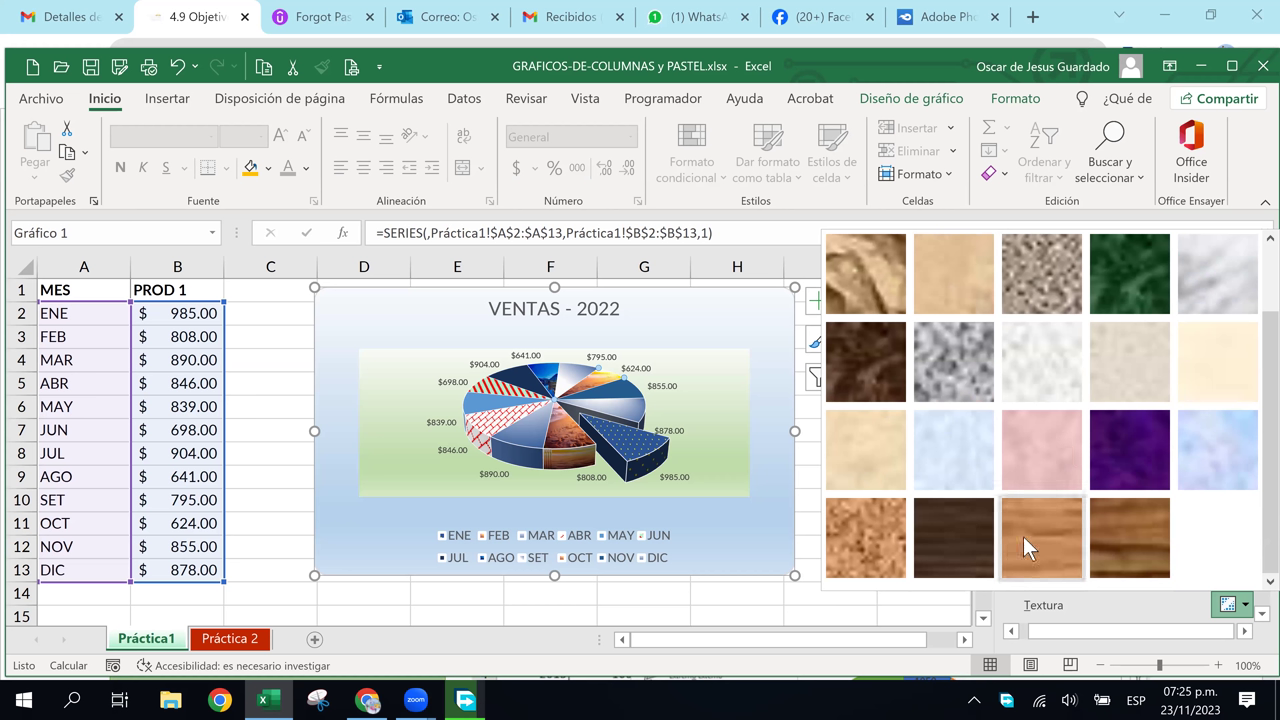
pyautogui.click(1056, 539)
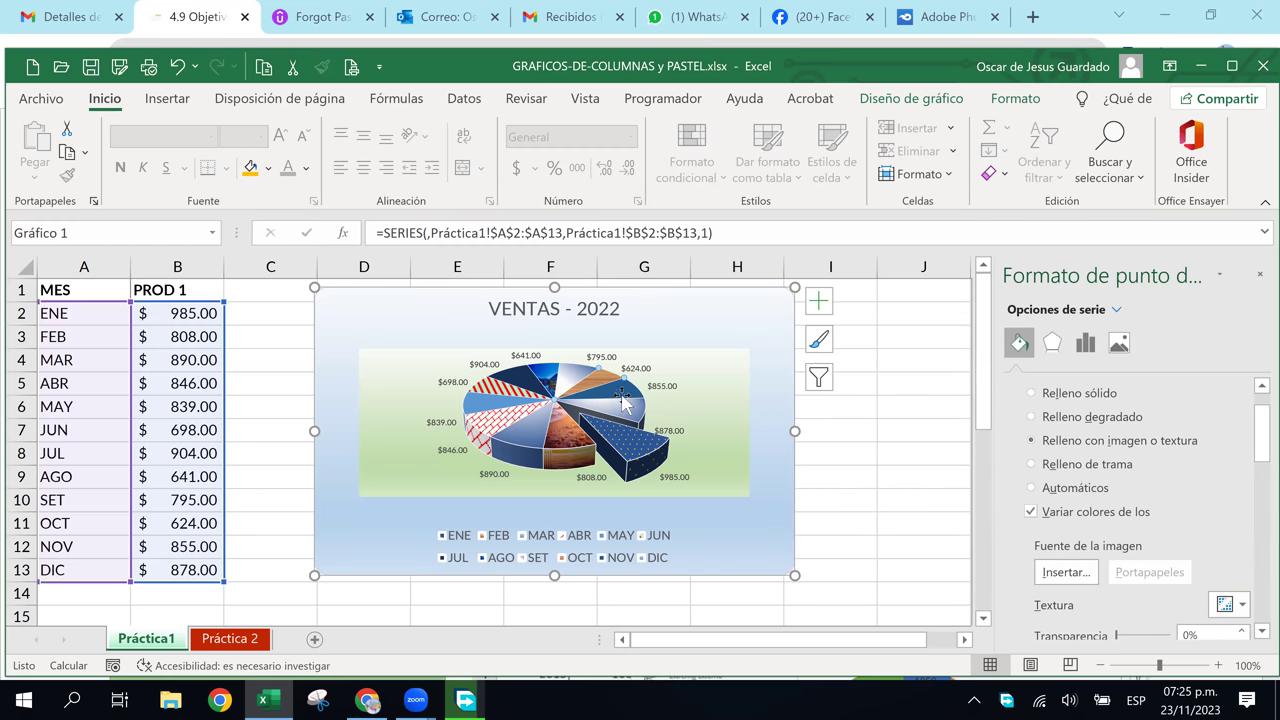
pyautogui.hotkey('ctrl', 'z')
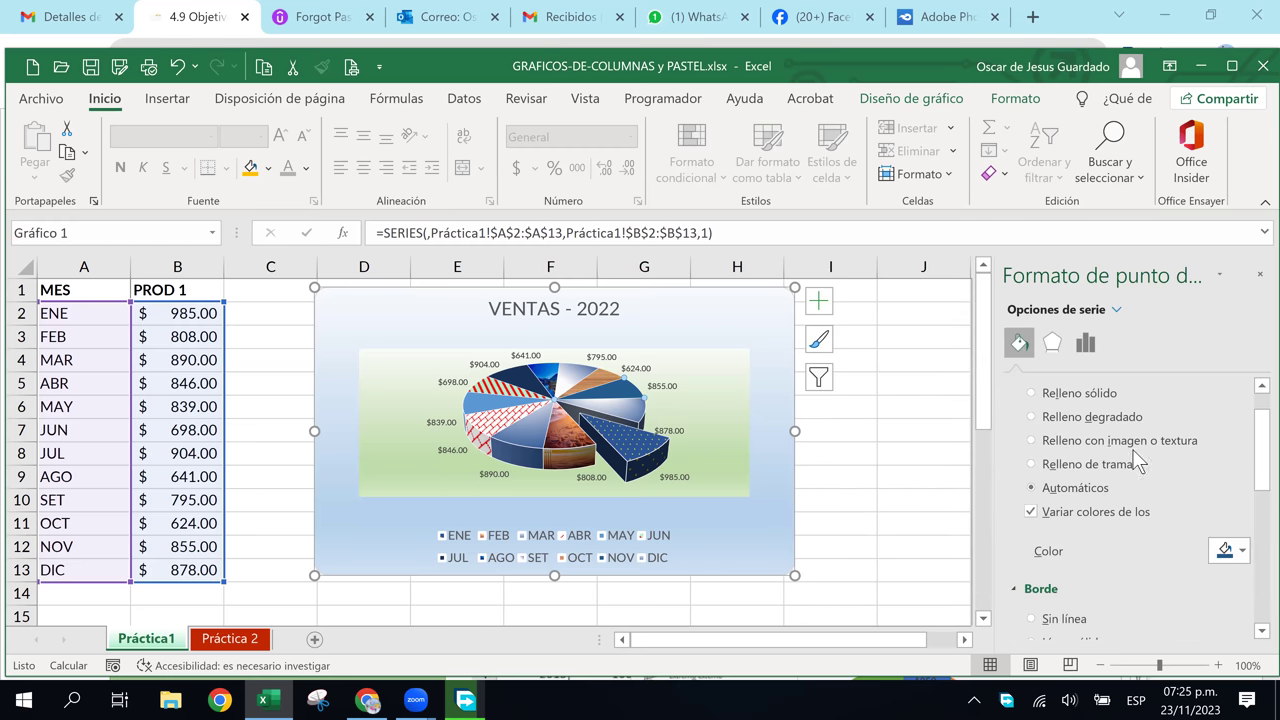
# Give the $855 slice the light-blue aqua texture fill
pyautogui.click(1133, 441)
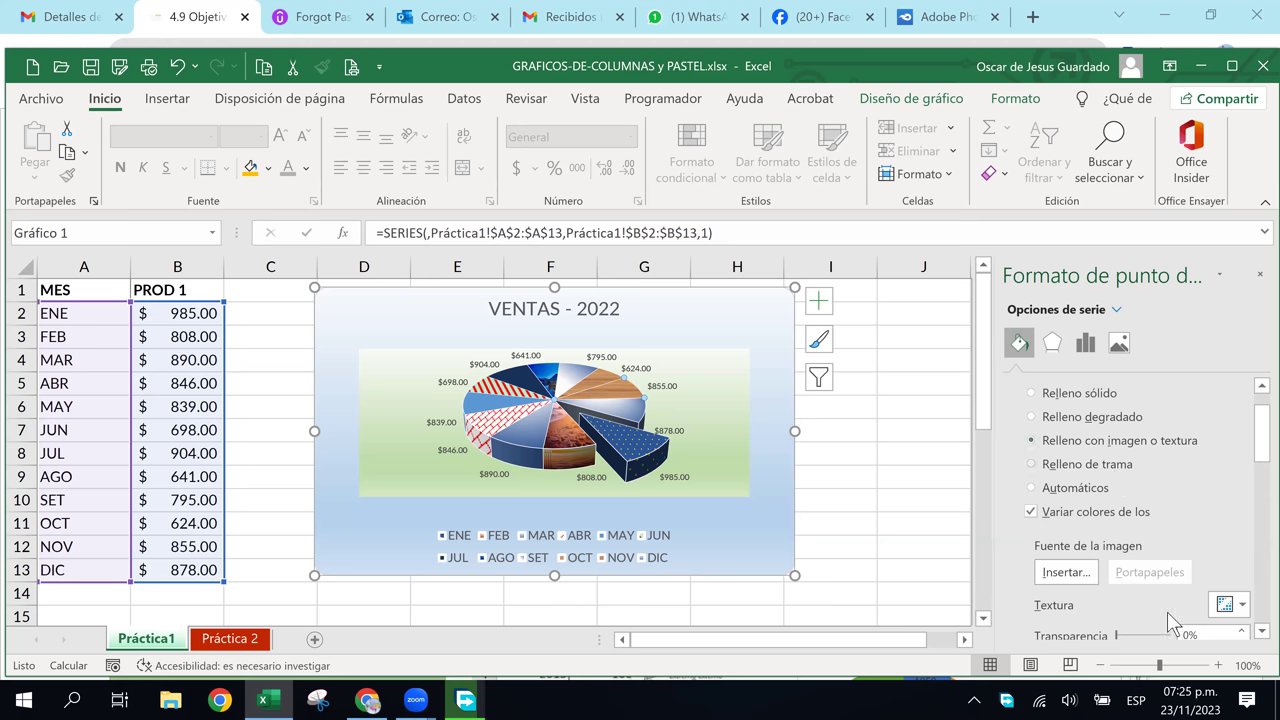
pyautogui.click(1225, 607)
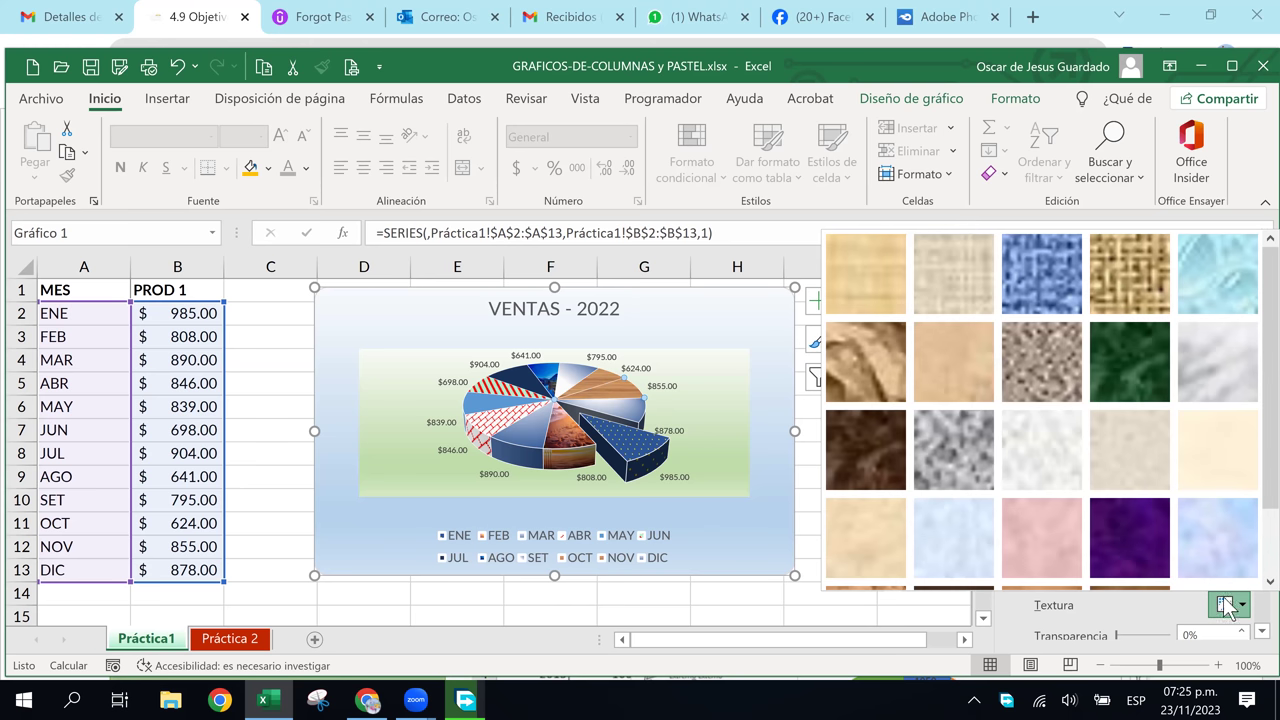
pyautogui.click(1255, 292)
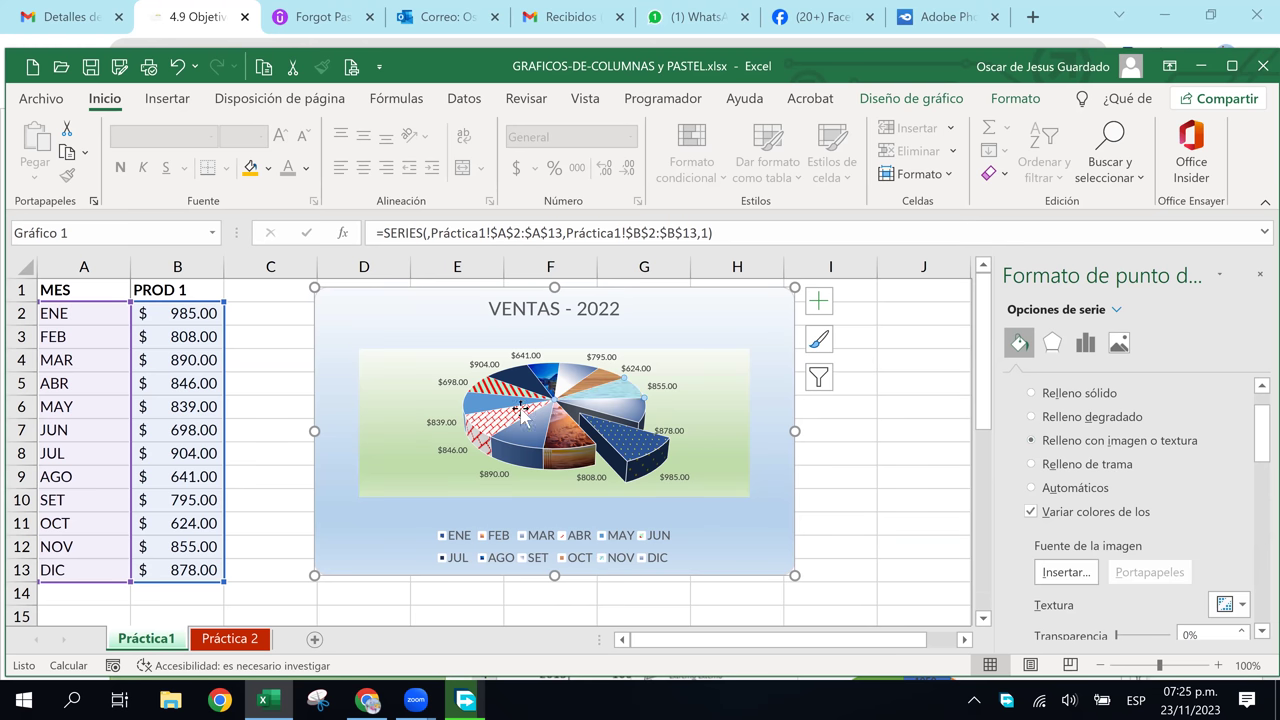
# Give another slice a radial gradient fill
pyautogui.click(1075, 487)
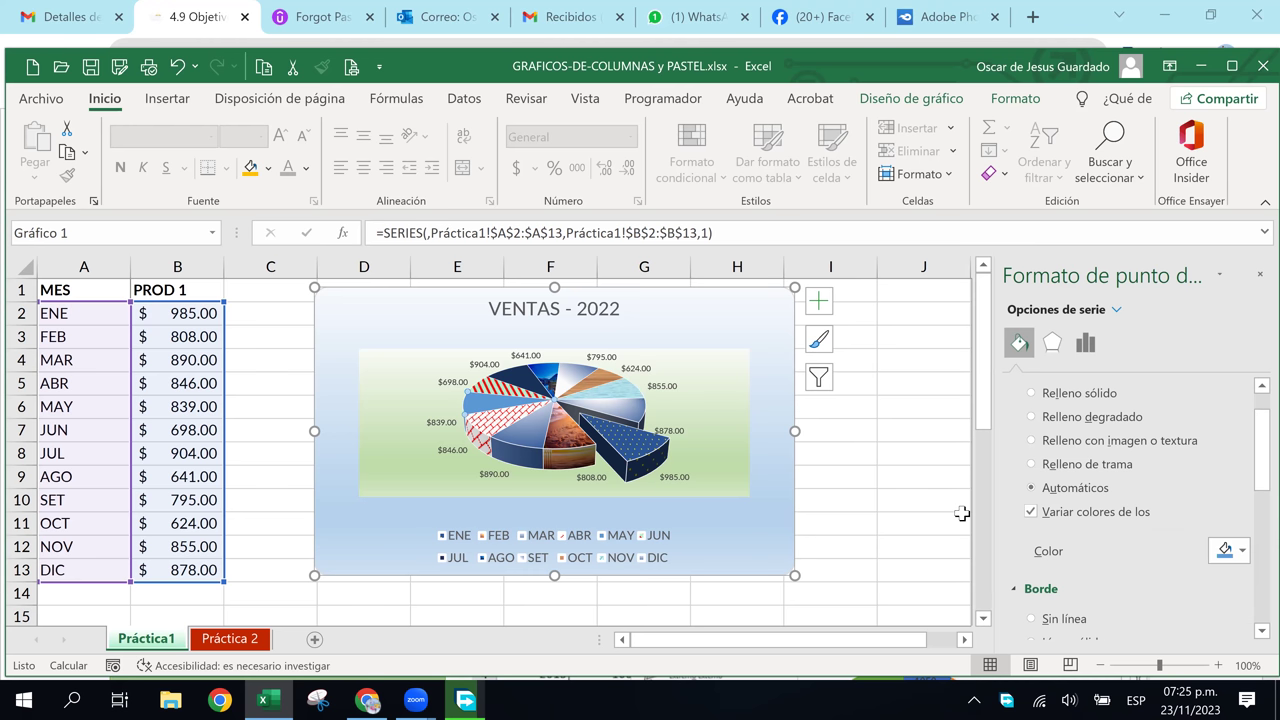
pyautogui.click(1090, 420)
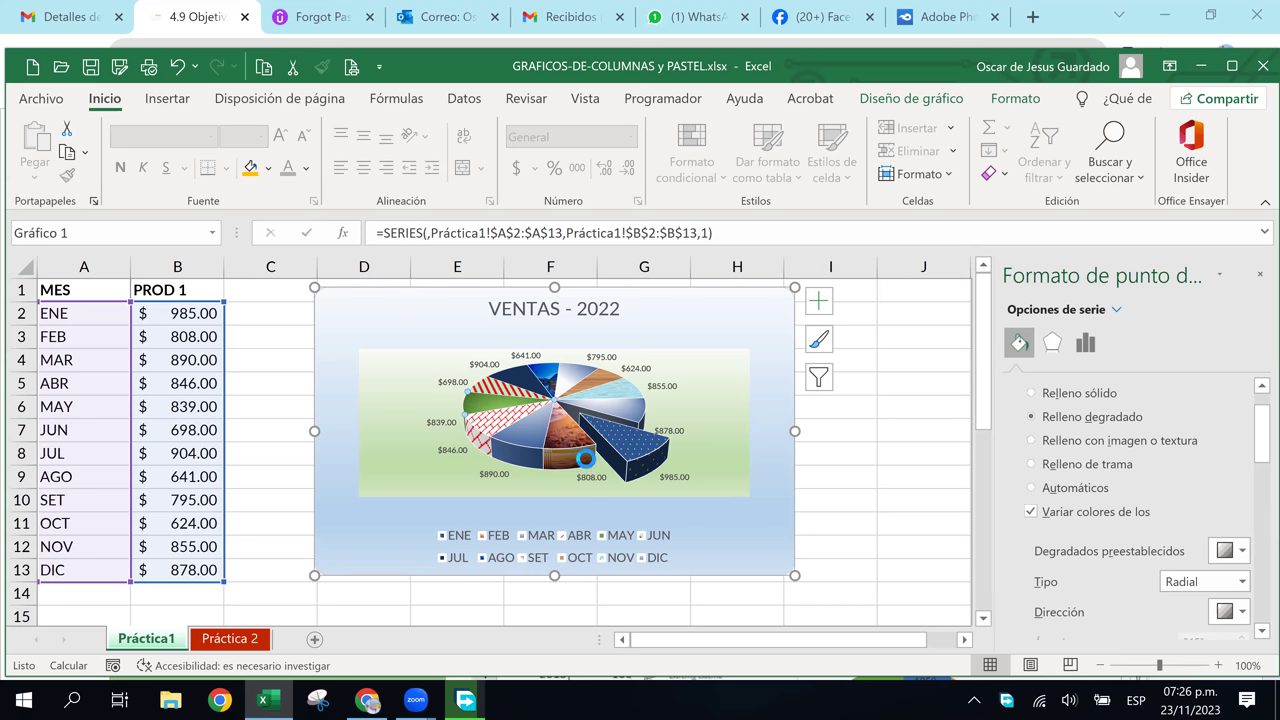
pyautogui.keyDown('ctrl'); pyautogui.scroll(4, 671, 535); pyautogui.keyUp('ctrl')
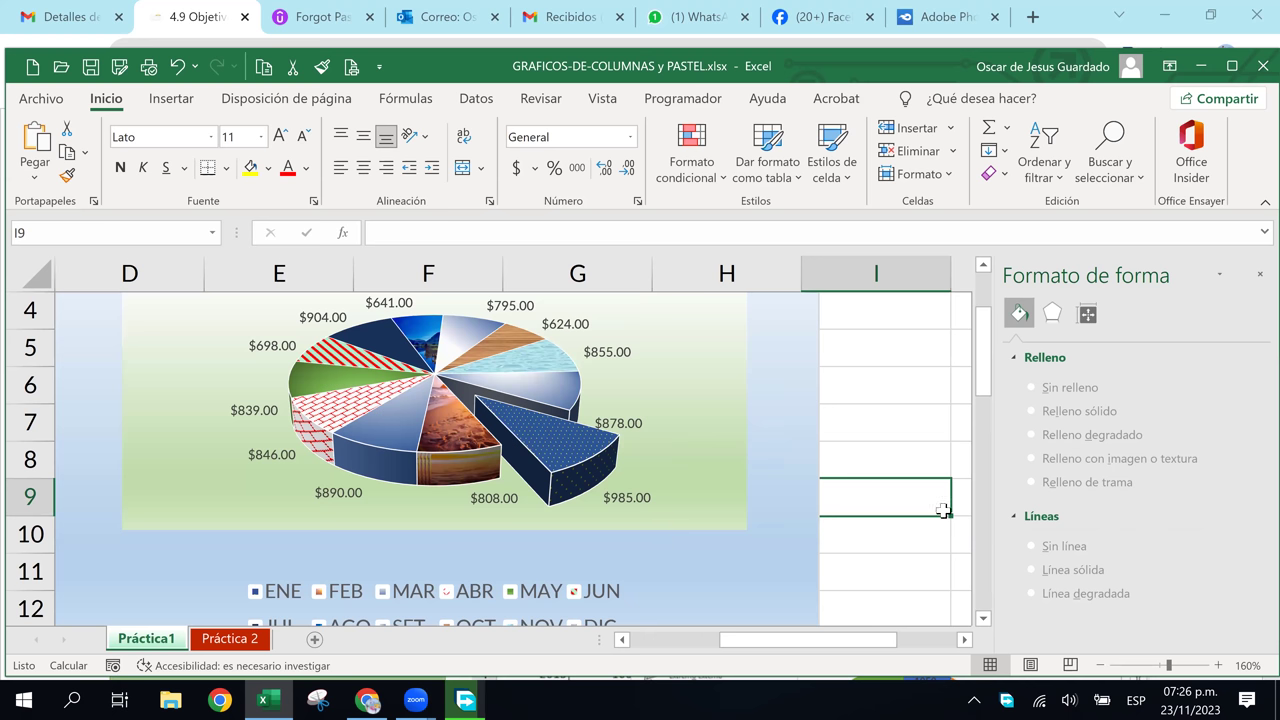
# Move the chart legend to the right side
pyautogui.scroll(1, 846, 328)
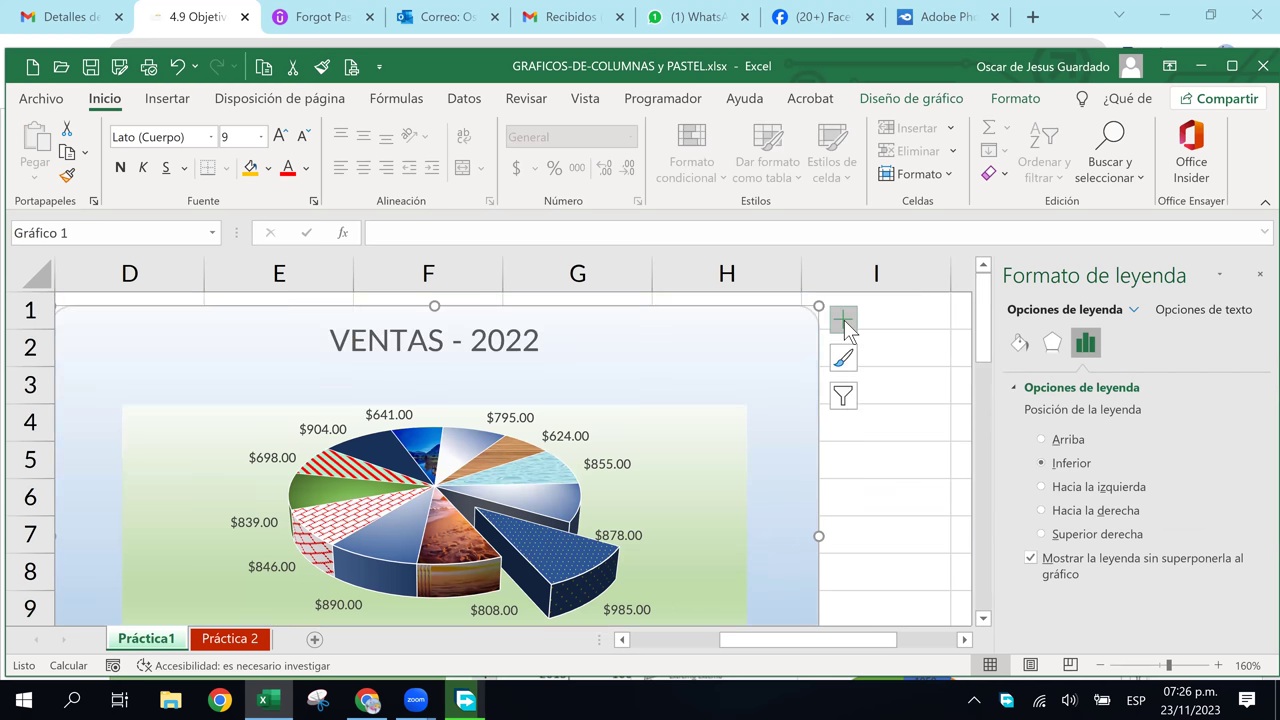
pyautogui.click(845, 320)
pyautogui.moveTo(930, 395)
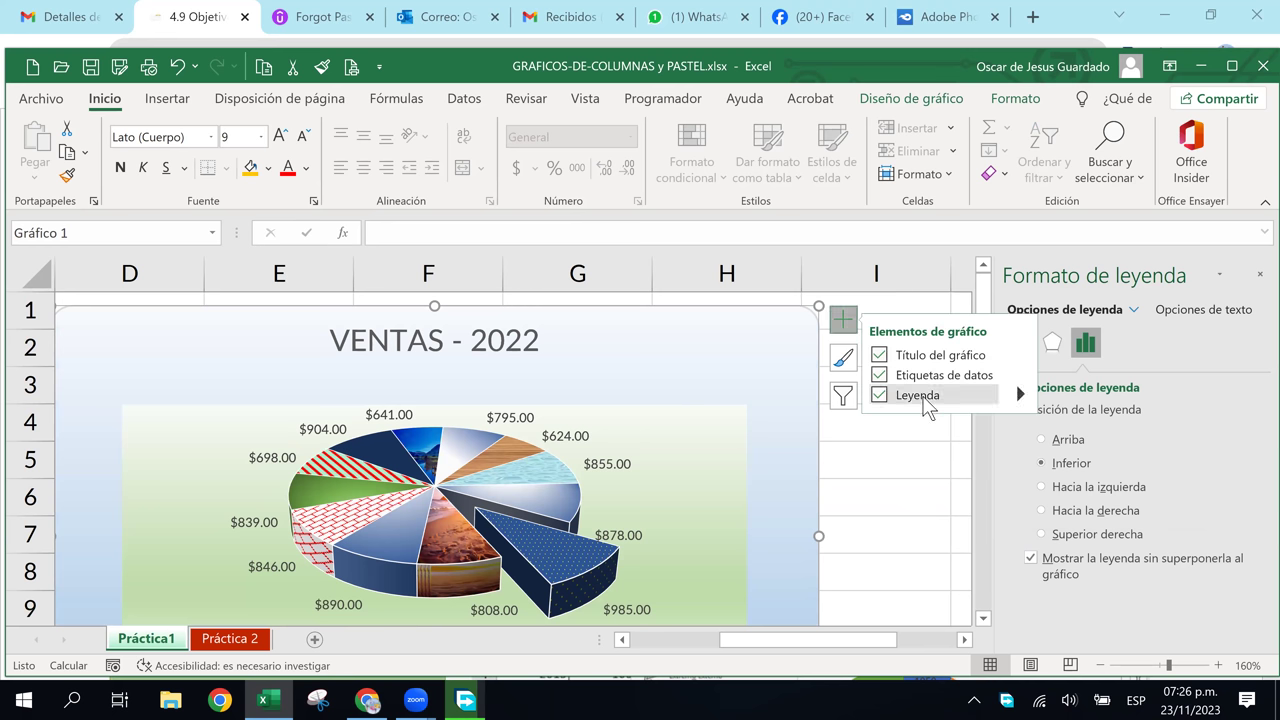
pyautogui.click(1020, 395)
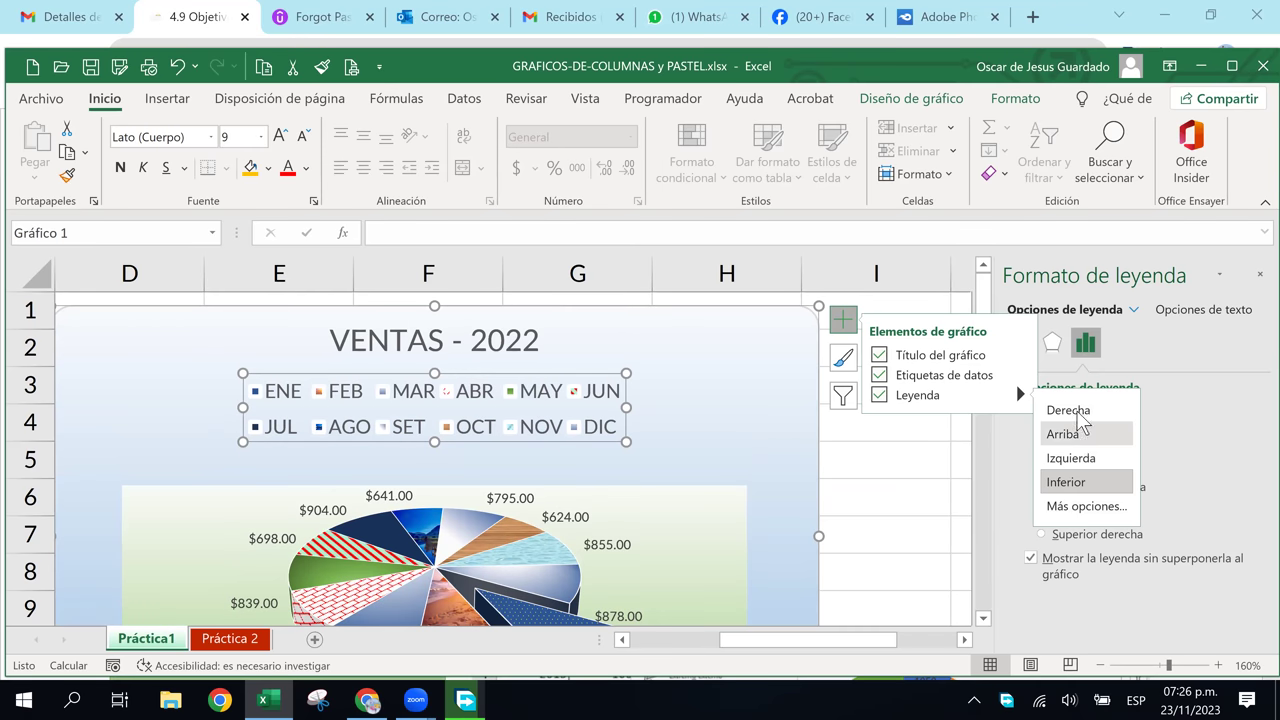
pyautogui.click(1070, 410)
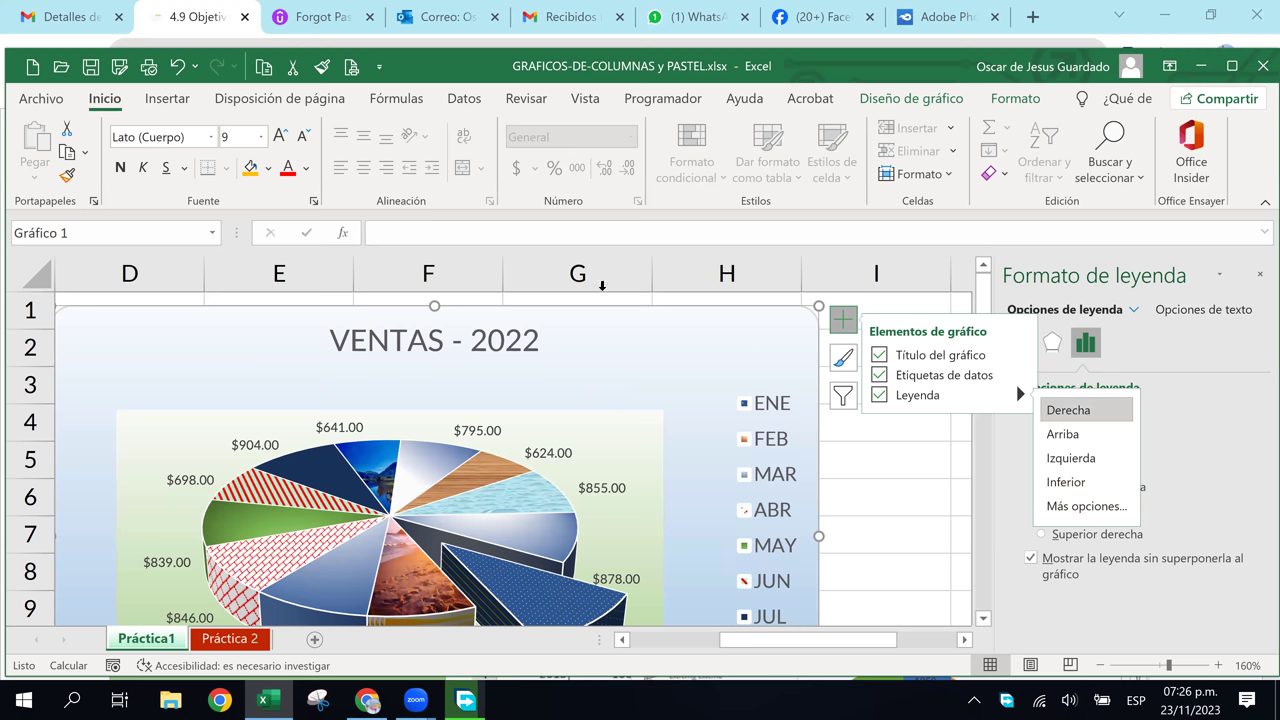
# Shrink the legend font size step by step to 6 pt
pyautogui.scroll(-2, 302, 145)
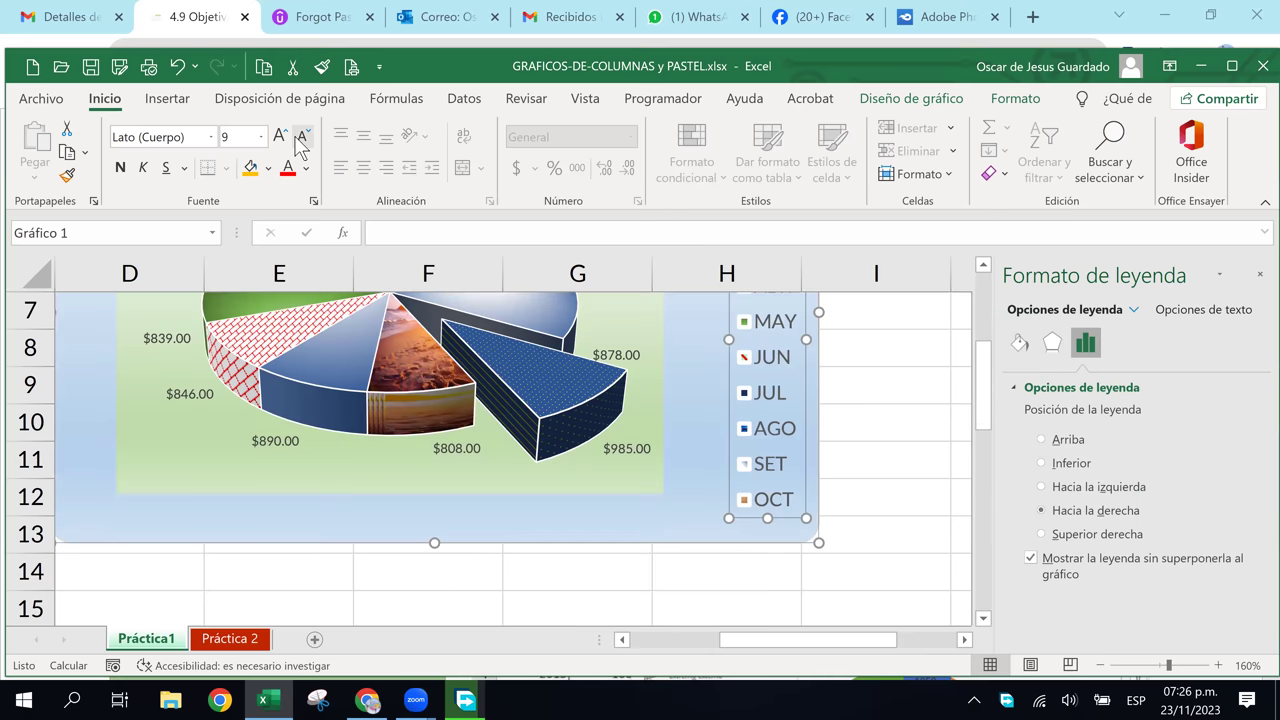
pyautogui.click(299, 140)
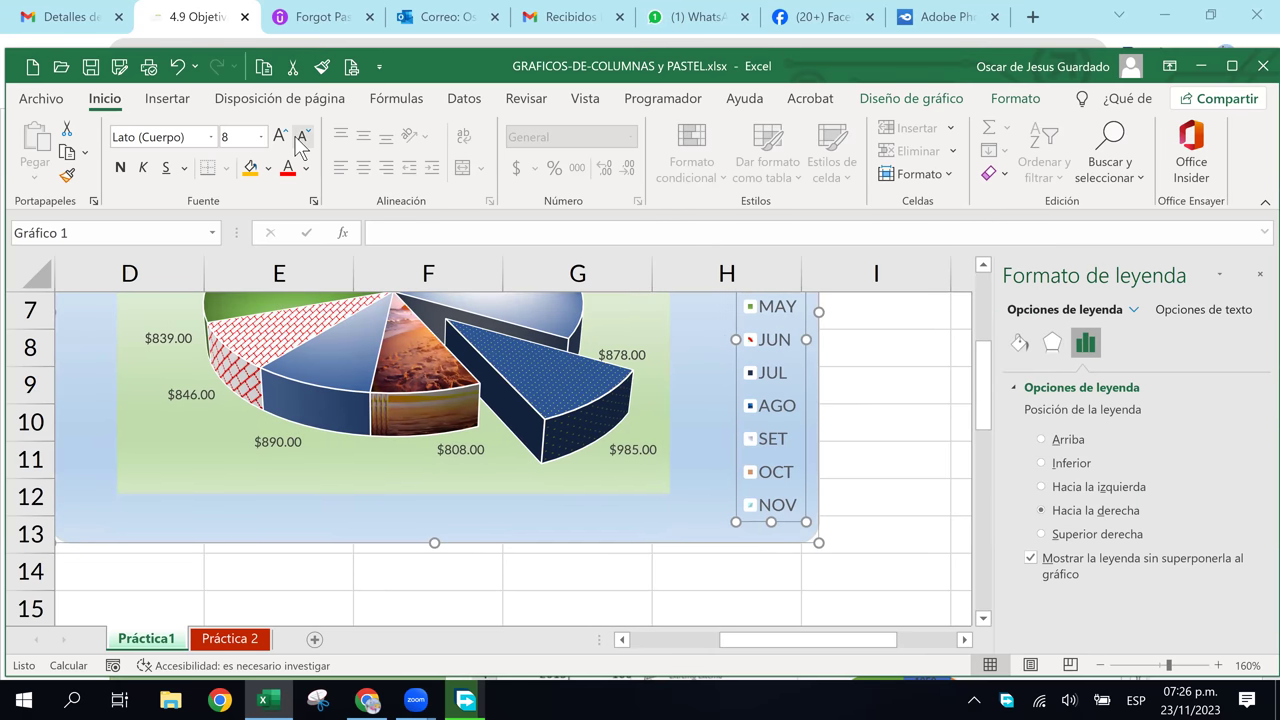
pyautogui.click(299, 140)
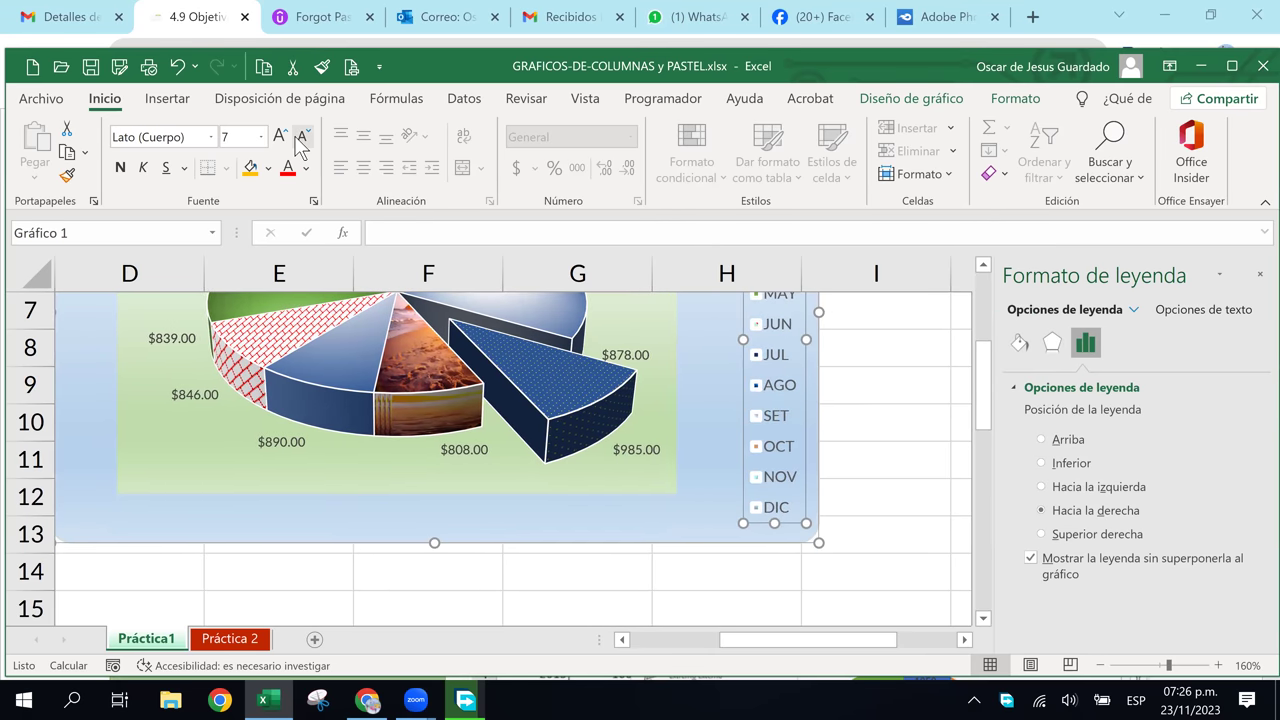
pyautogui.click(299, 140)
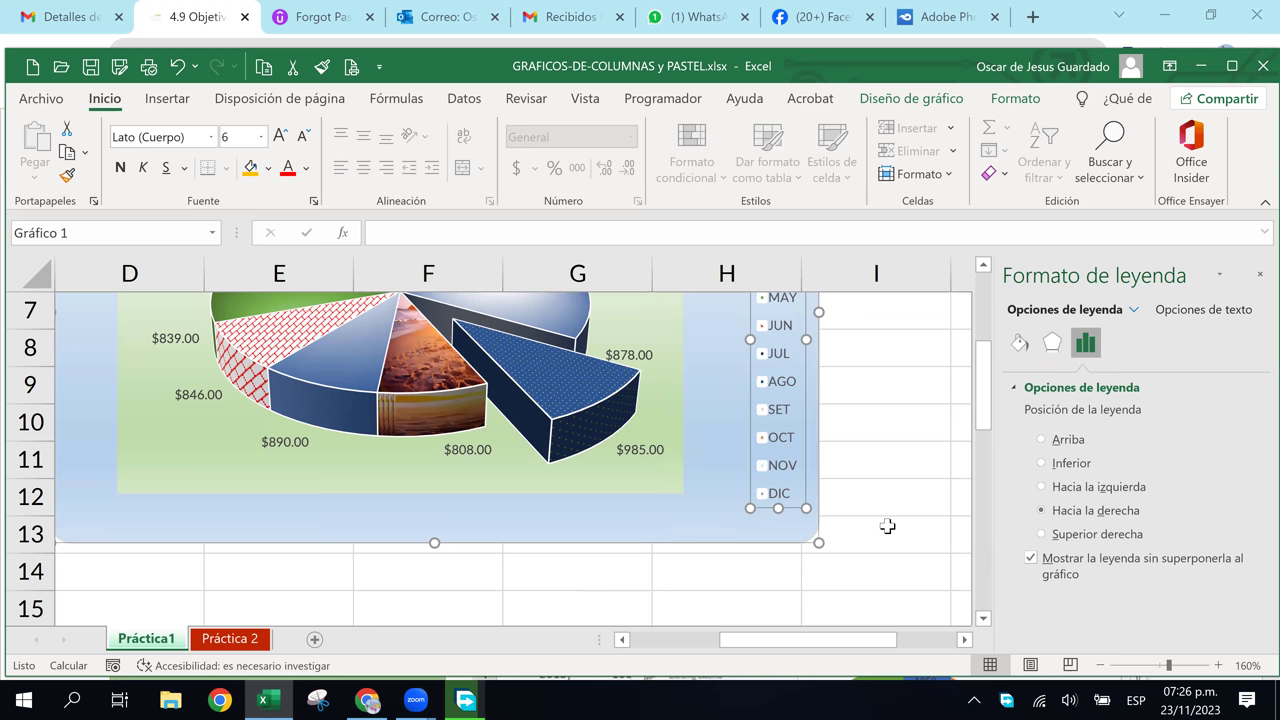
pyautogui.click(887, 526)
pyautogui.scroll(1, 887, 526)
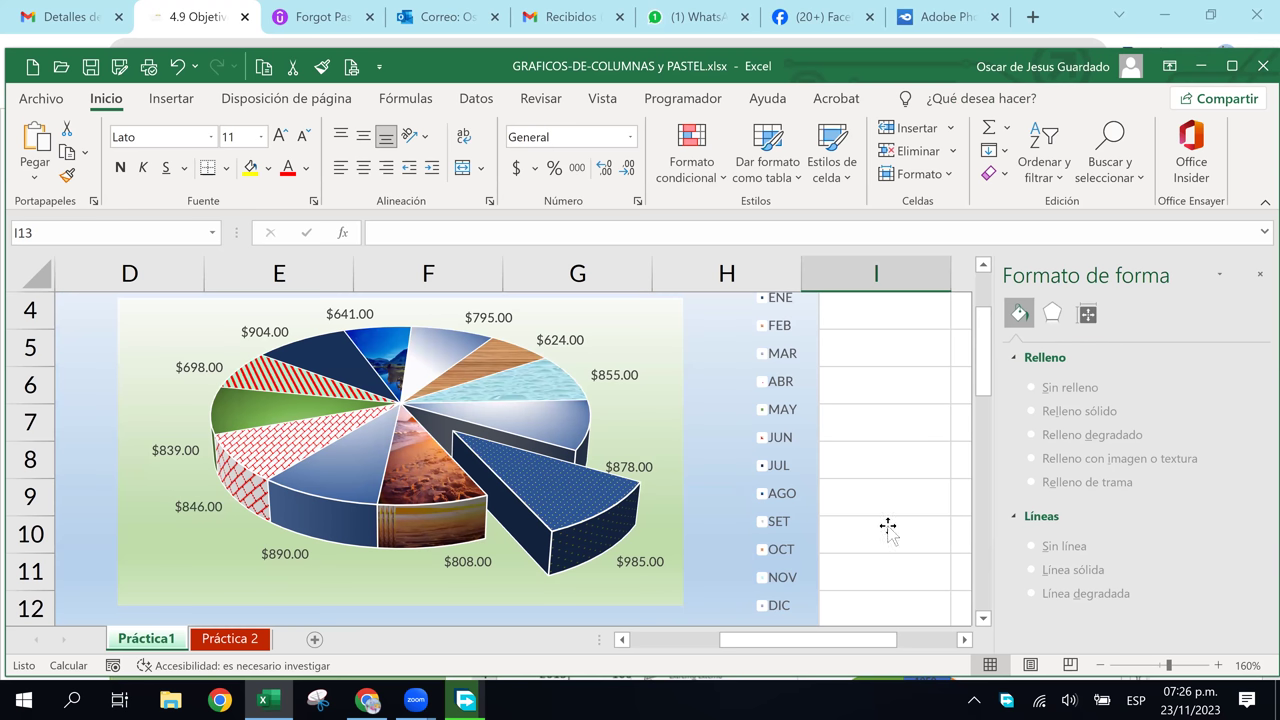
pyautogui.hscroll(-3, 820, 570)
pyautogui.scroll(-1, 820, 570)
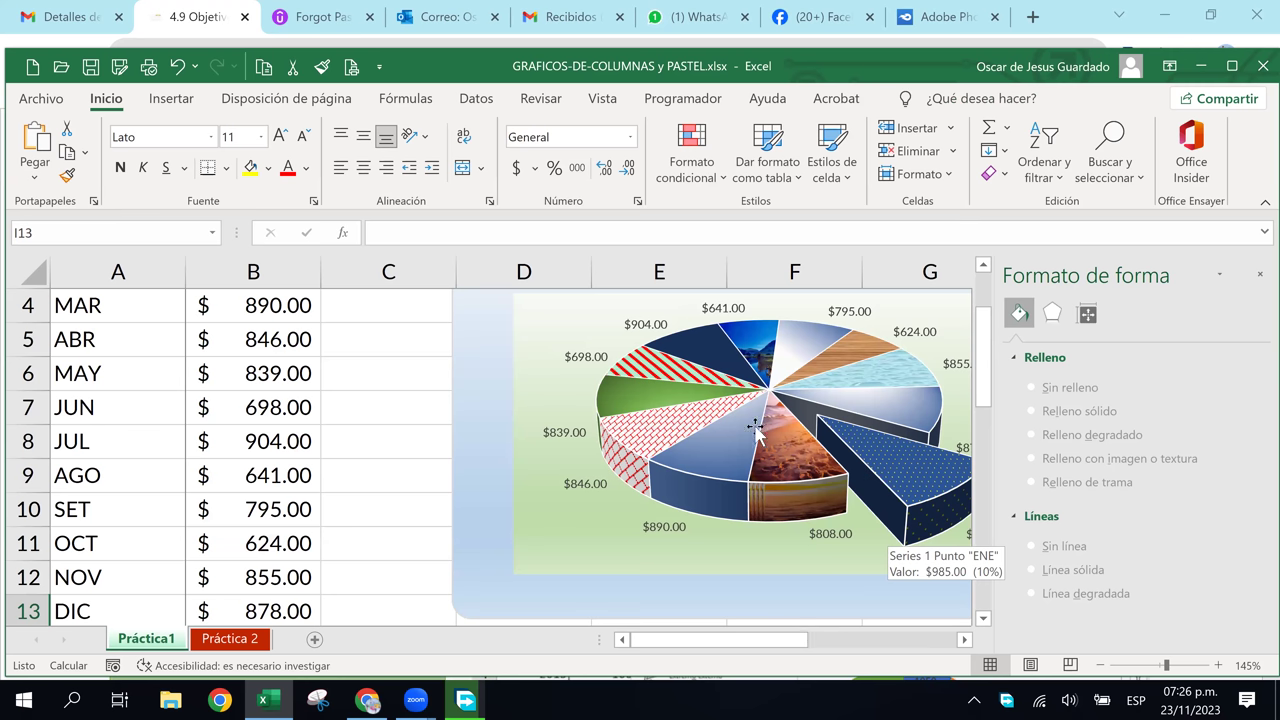
pyautogui.scroll(-2, 755, 427)
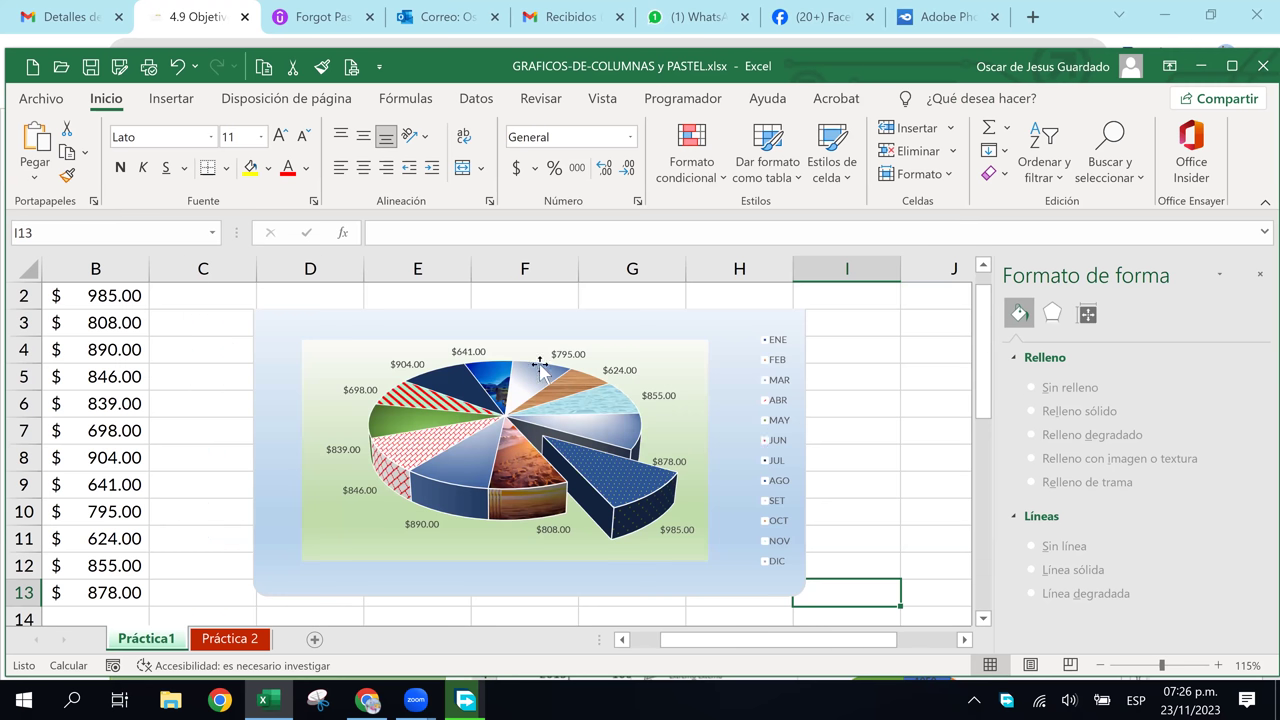
pyautogui.scroll(-1, 700, 590)
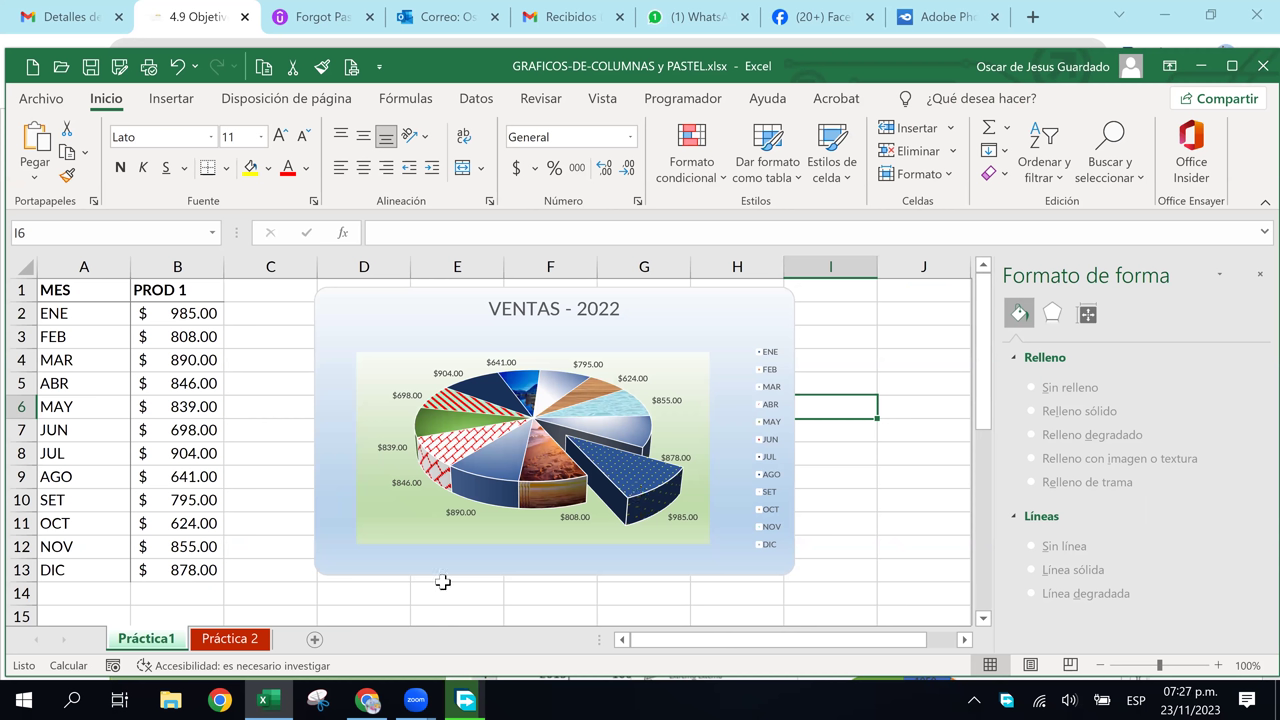
pyautogui.click(266, 354)
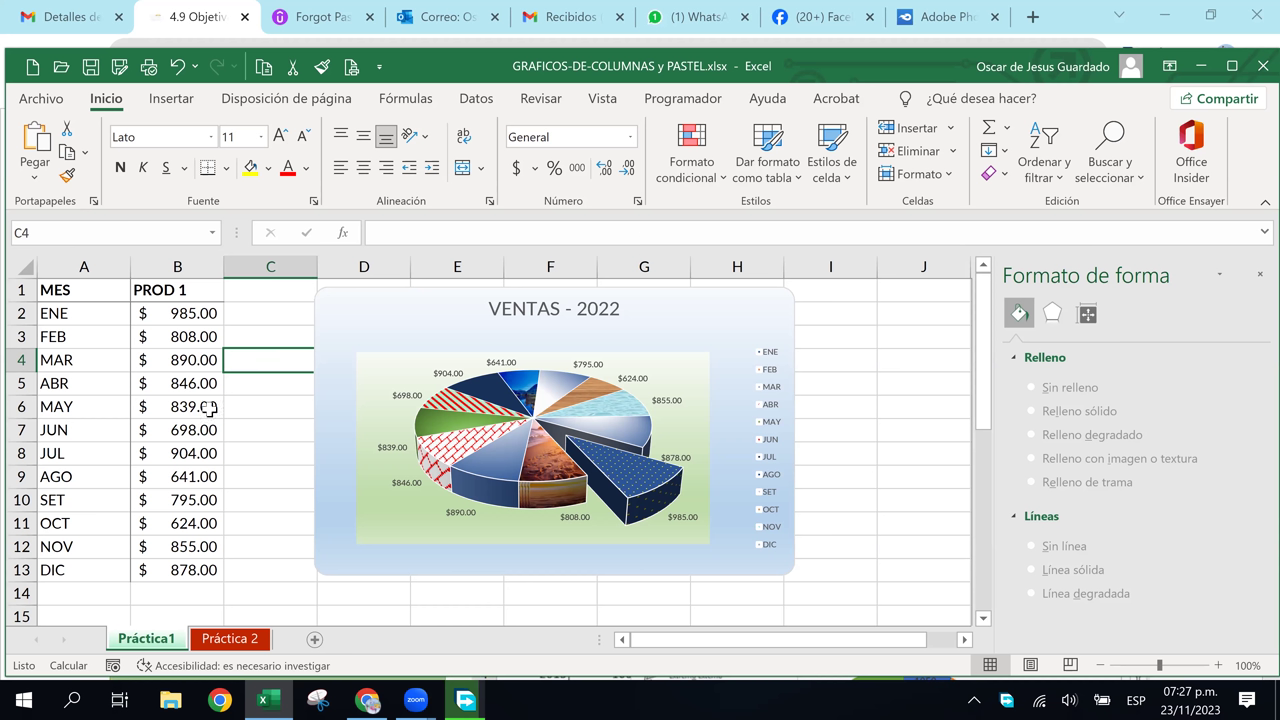
pyautogui.click(248, 405)
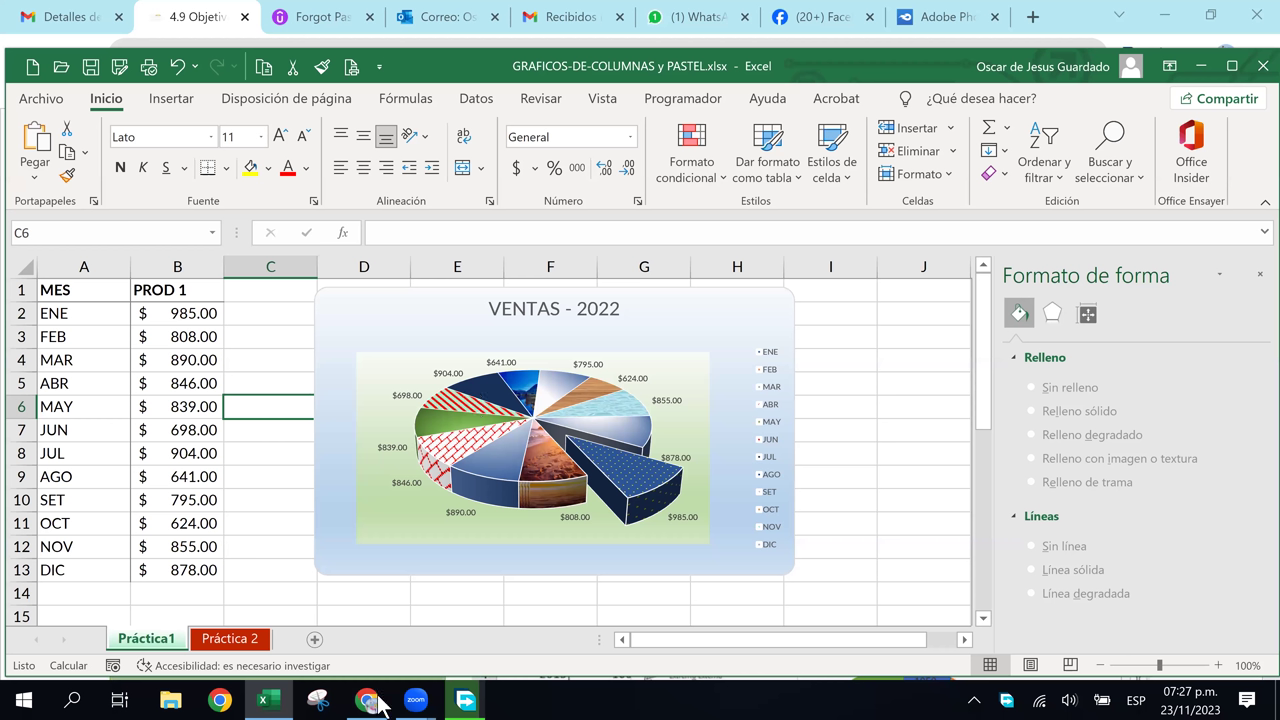
pyautogui.press('Down')
pyautogui.press('Down')
pyautogui.press('Down')
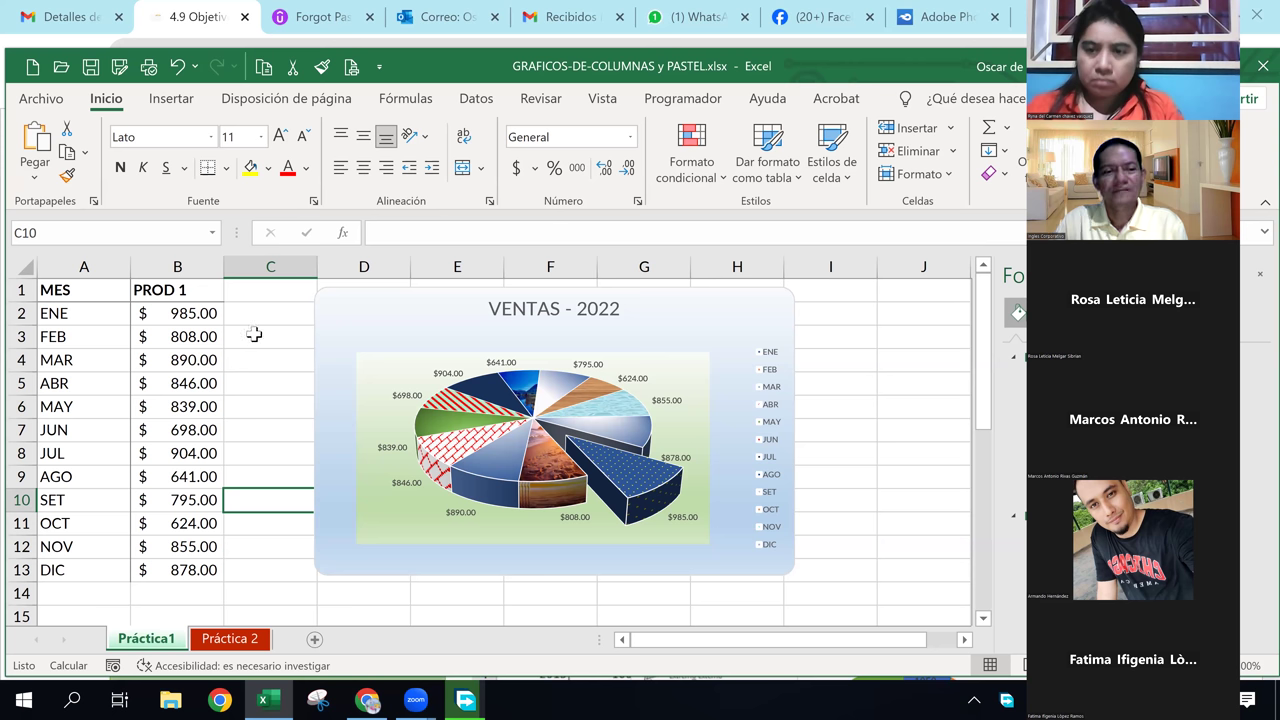
pyautogui.click(239, 424)
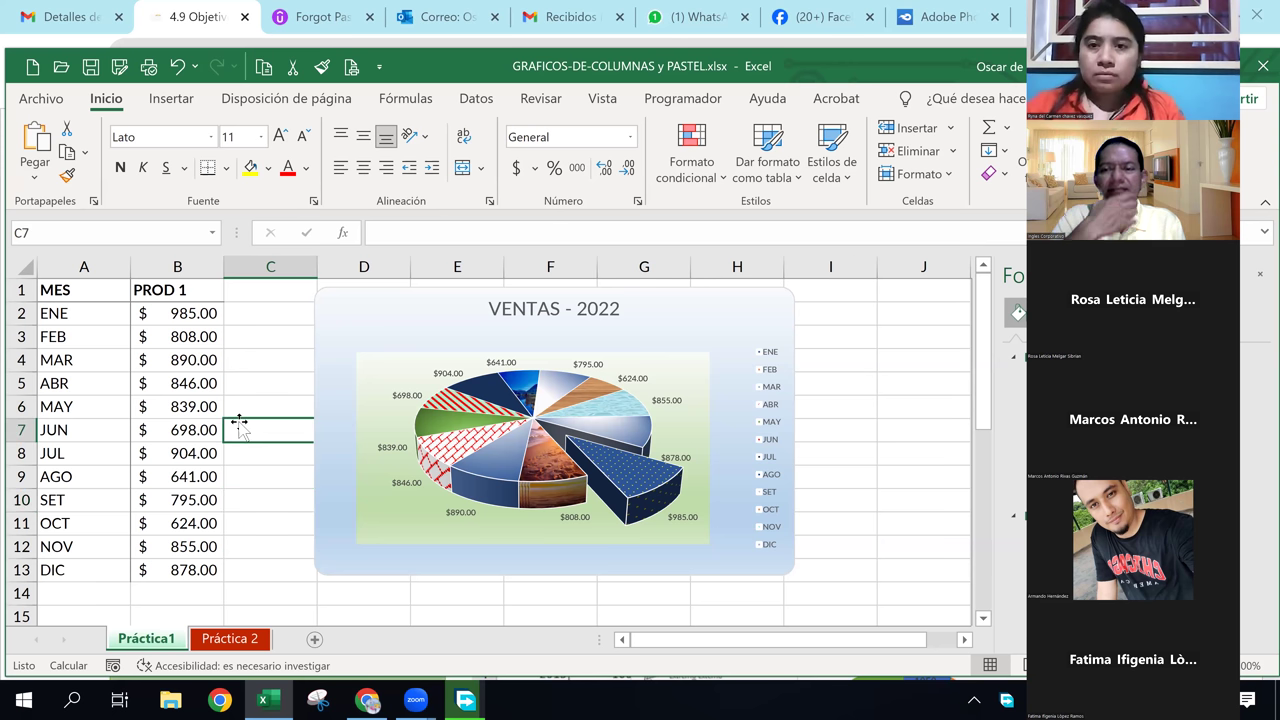
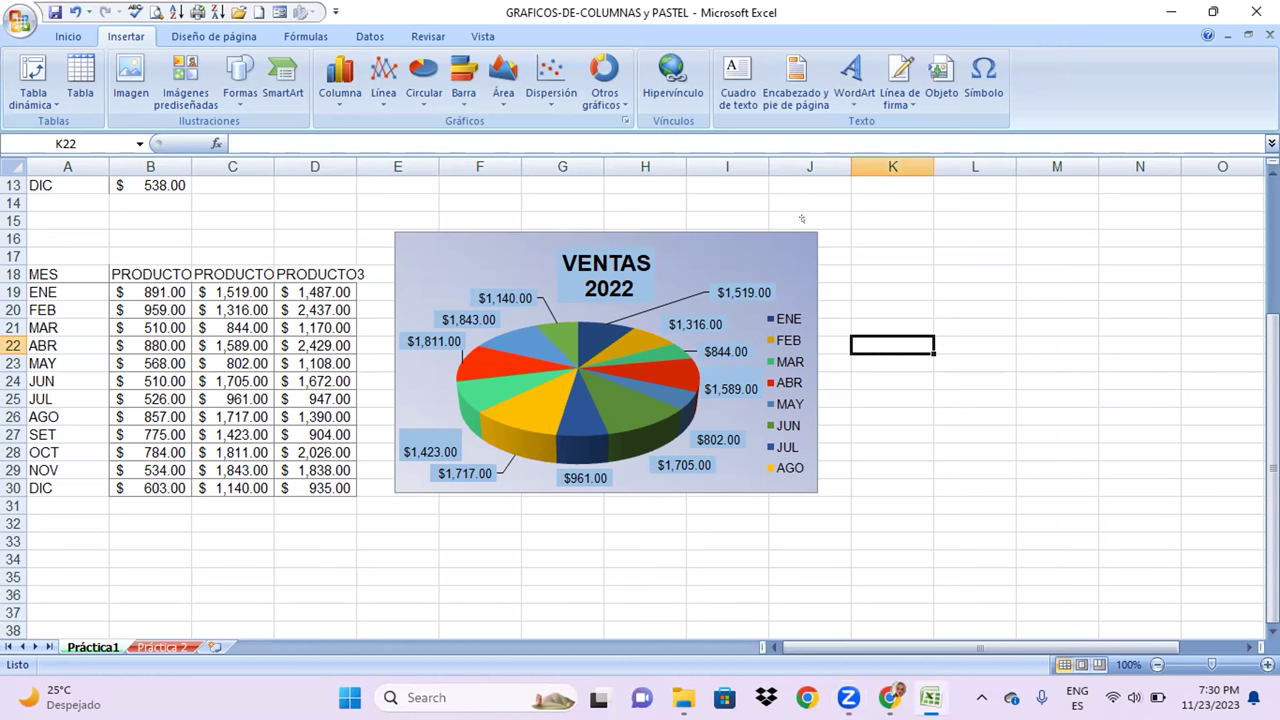
# Drag the VENTAS 2022 pie chart up and left beside the PRODUCTO table
pyautogui.click(800, 232)
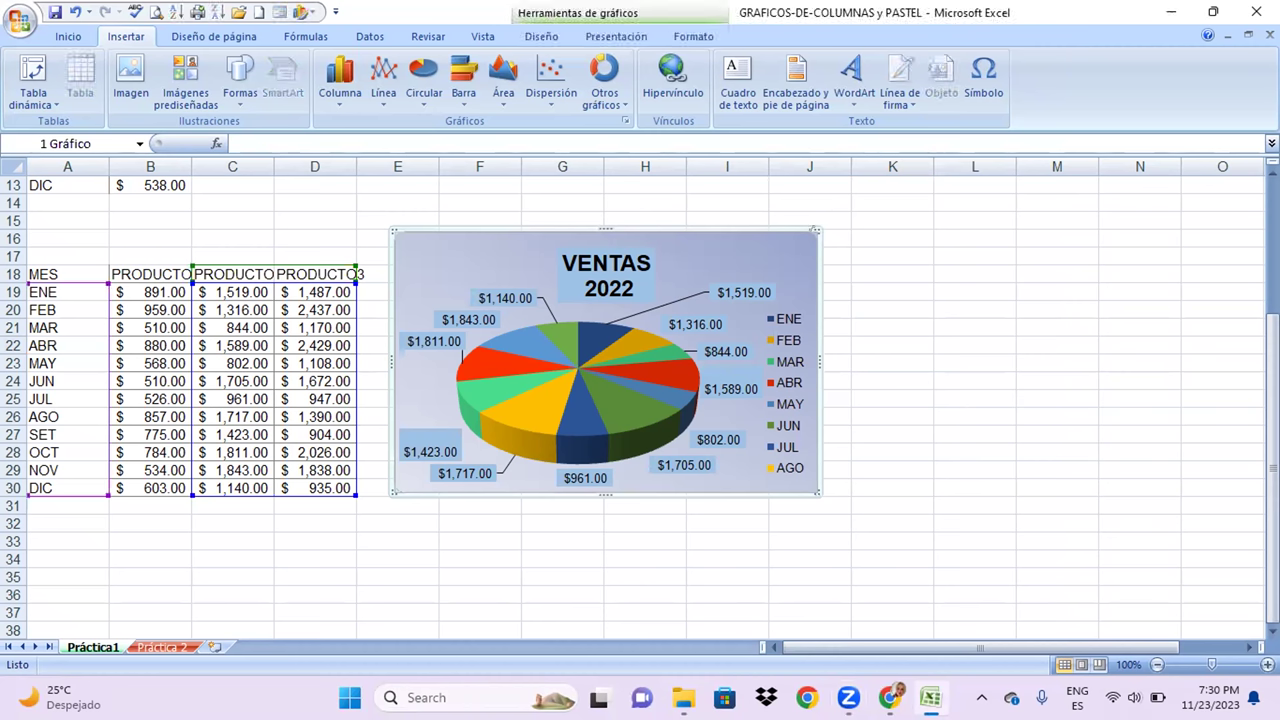
pyautogui.moveTo(801, 218); pyautogui.dragTo(814, 220)
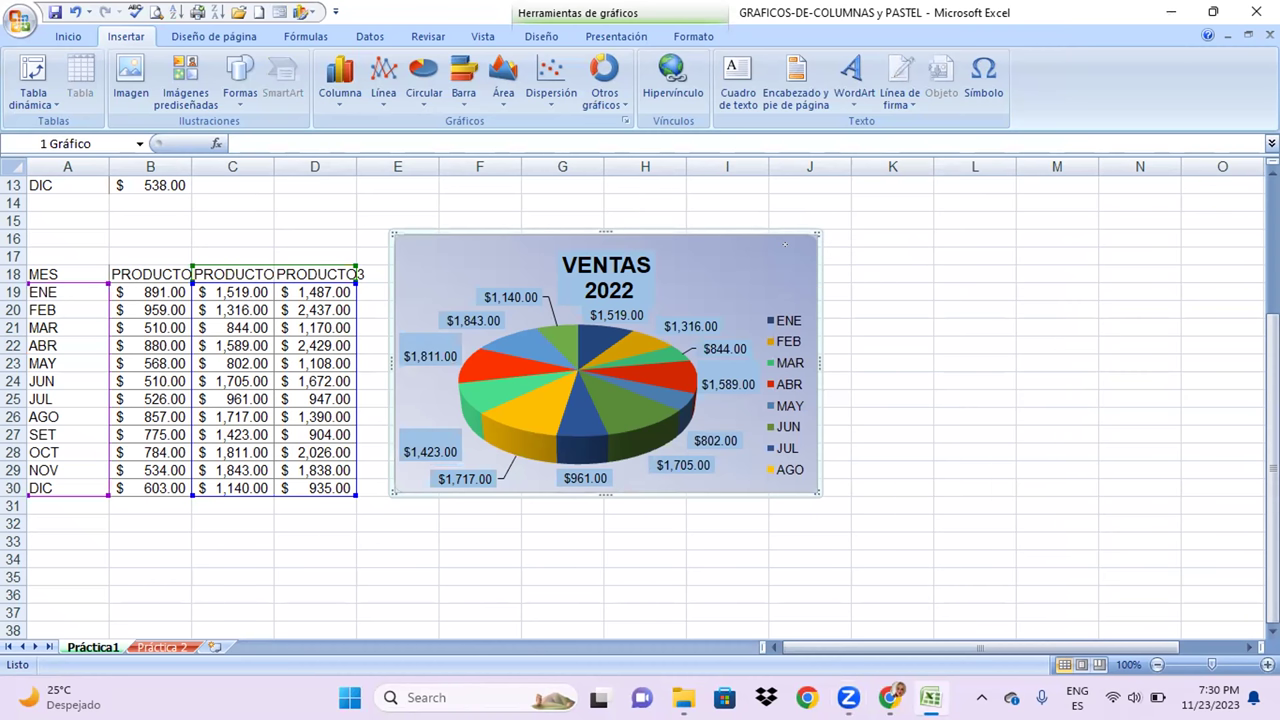
pyautogui.rightClick(795, 245)
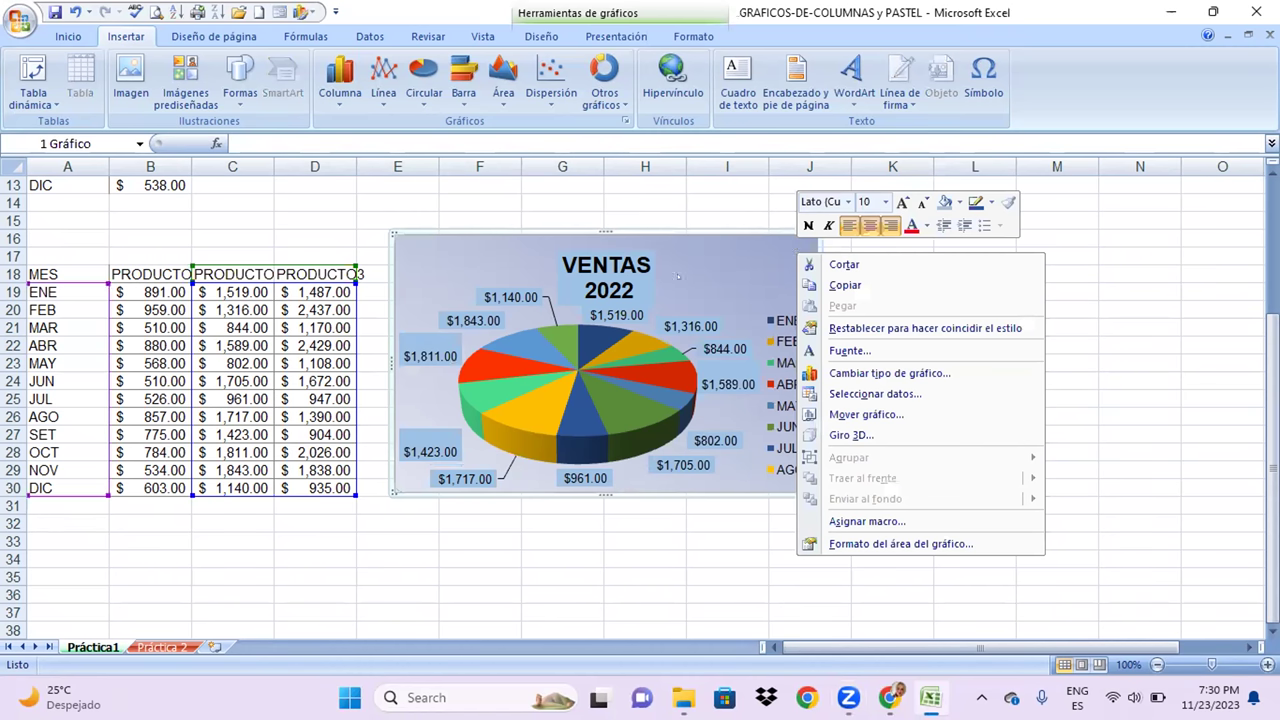
pyautogui.moveTo(709, 247); pyautogui.dragTo(681, 214)
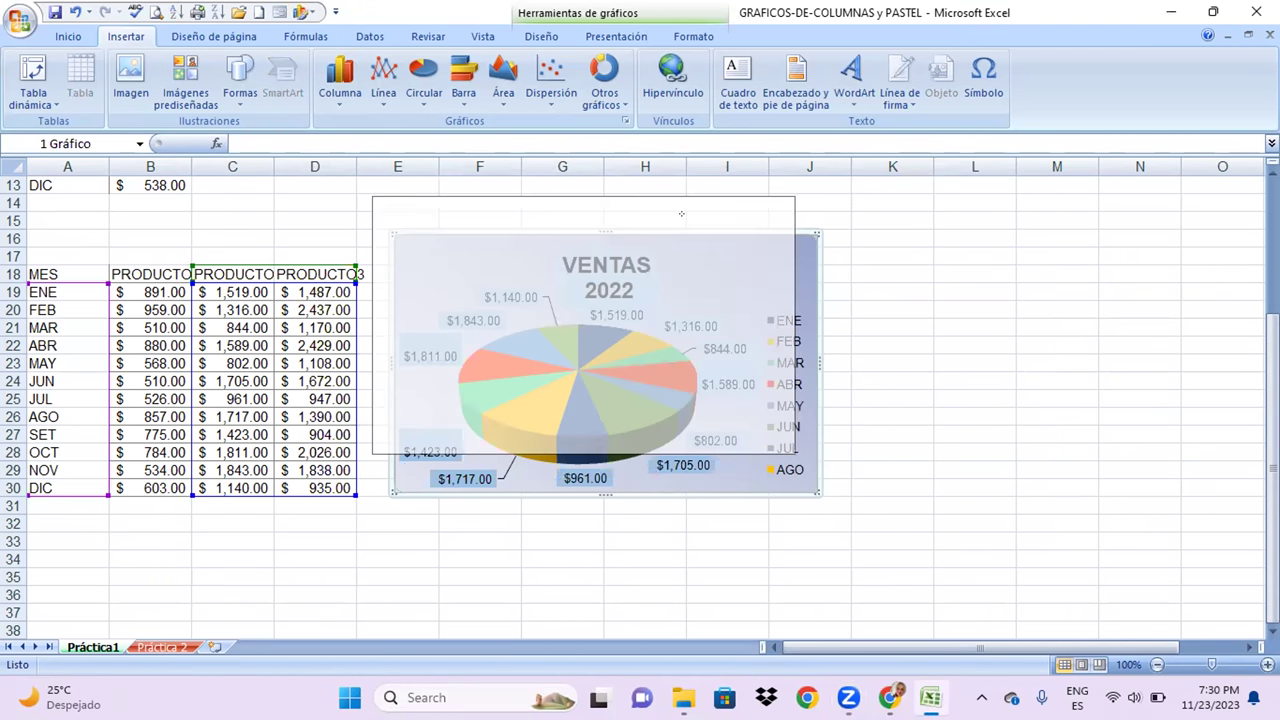
pyautogui.moveTo(681, 213); pyautogui.dragTo(681, 214)
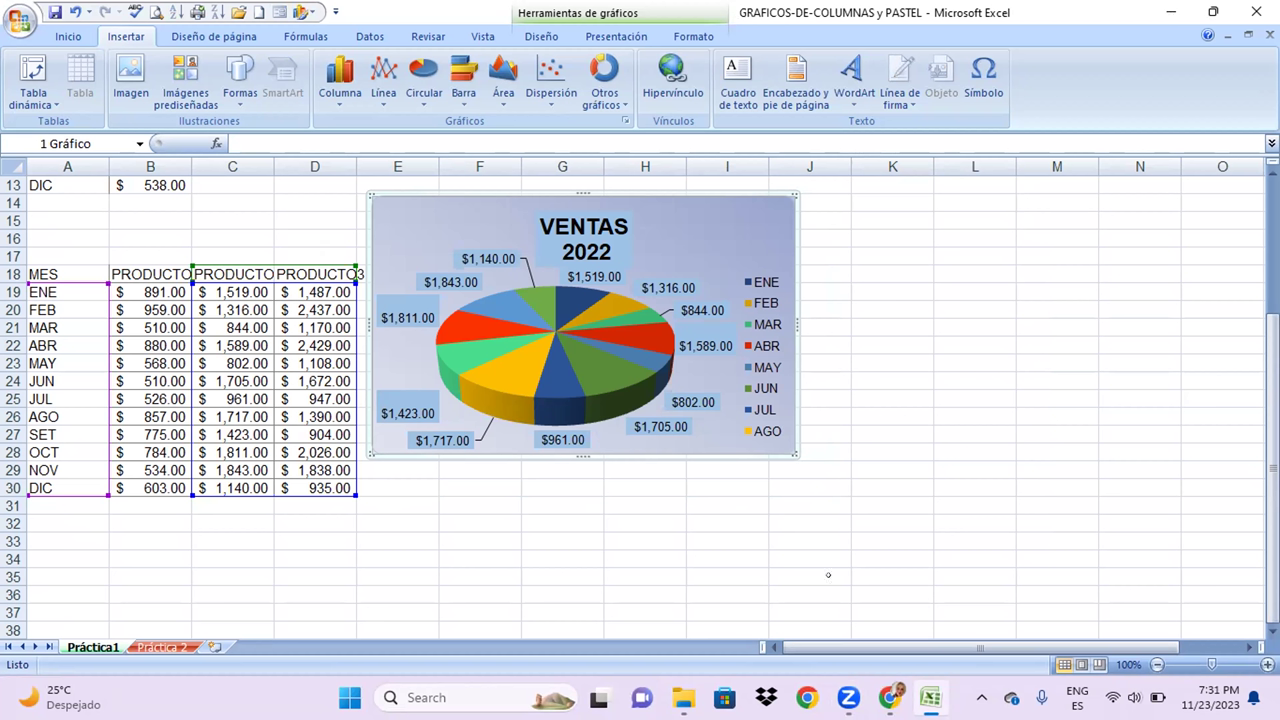
pyautogui.click(314, 202)
# Delete the pie series, then the whole VENTAS 2022 chart from Práctica1
pyautogui.moveTo(314, 220); pyautogui.dragTo(150, 310)
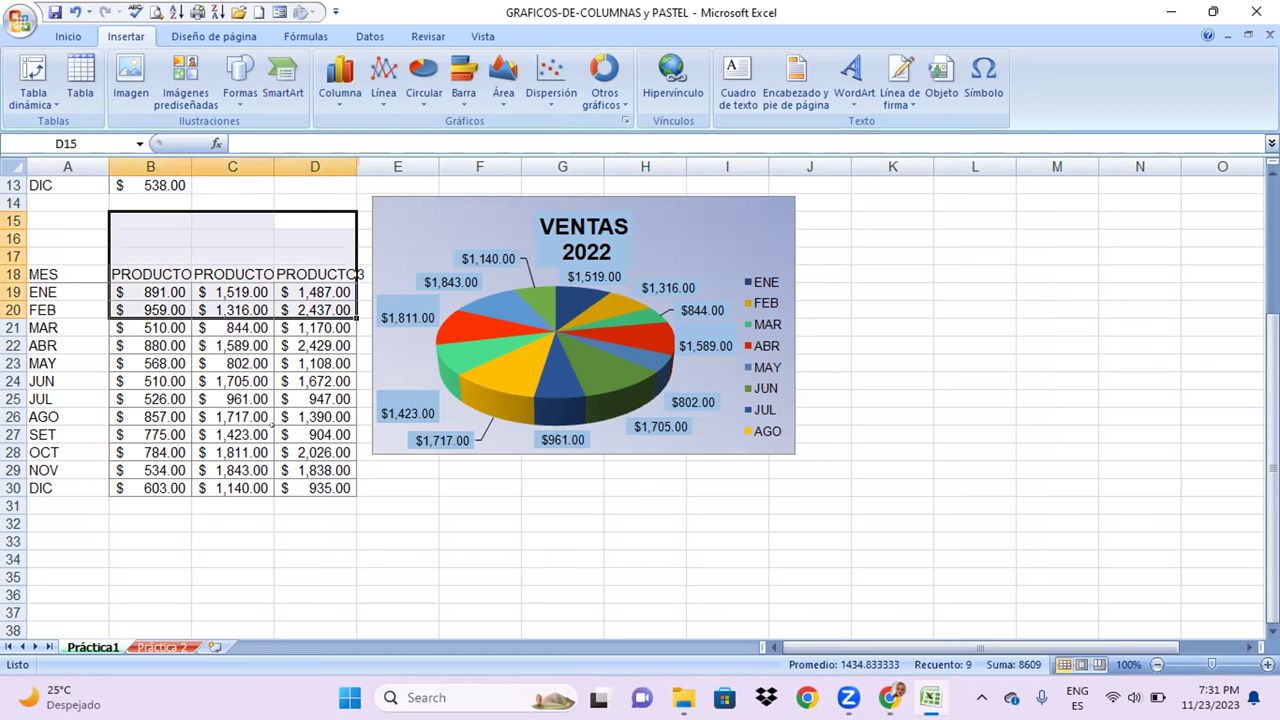
pyautogui.press('Down')
pyautogui.press('Down')
pyautogui.press('Down')
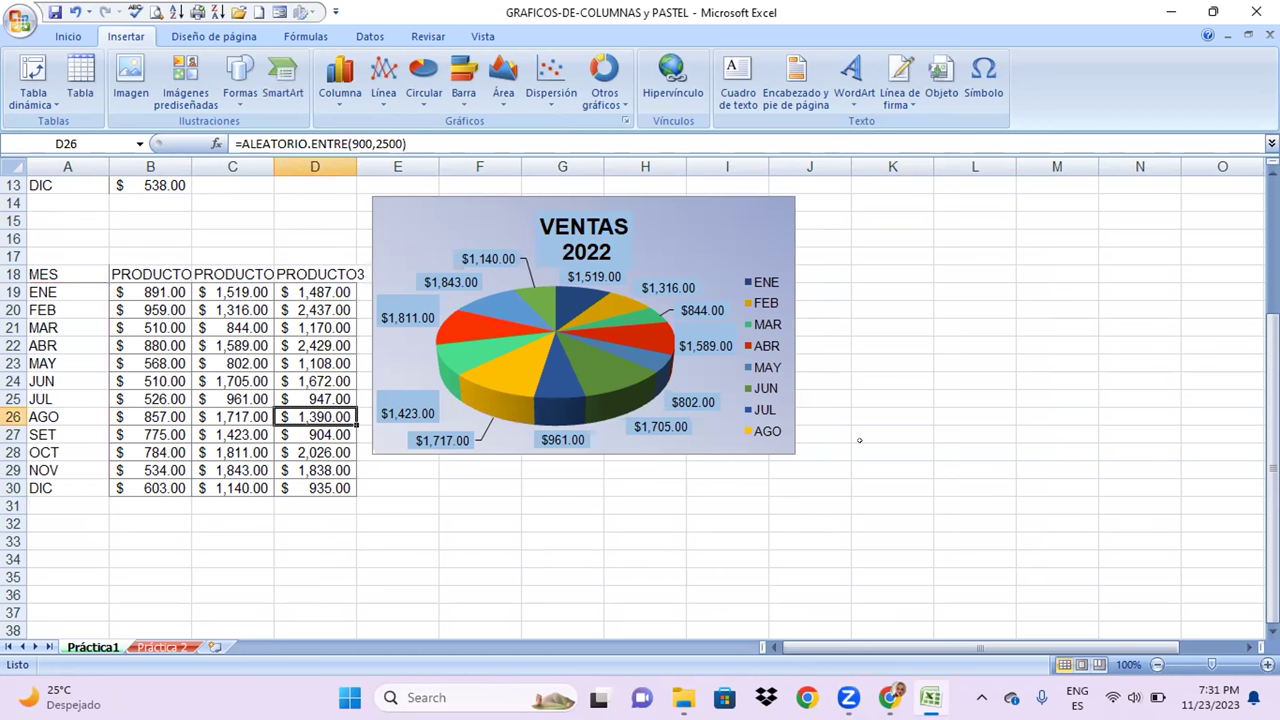
pyautogui.moveTo(620, 215); pyautogui.dragTo(664, 274)
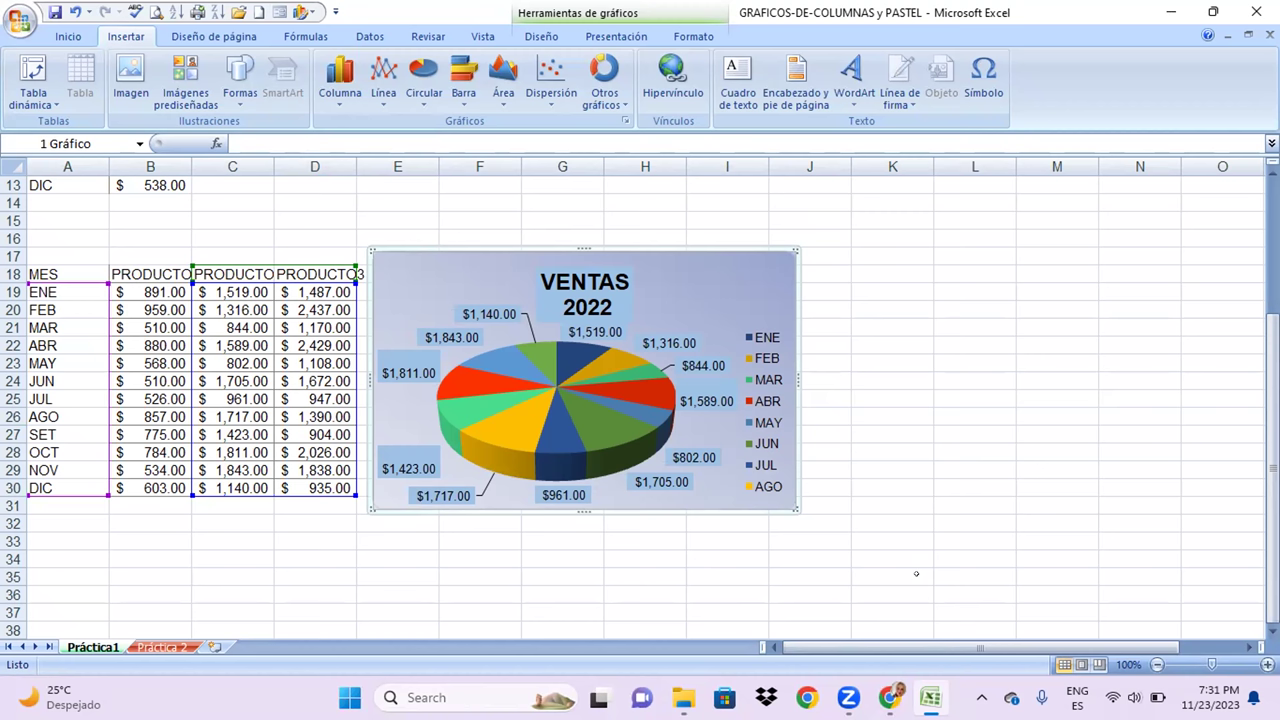
pyautogui.click(618, 395)
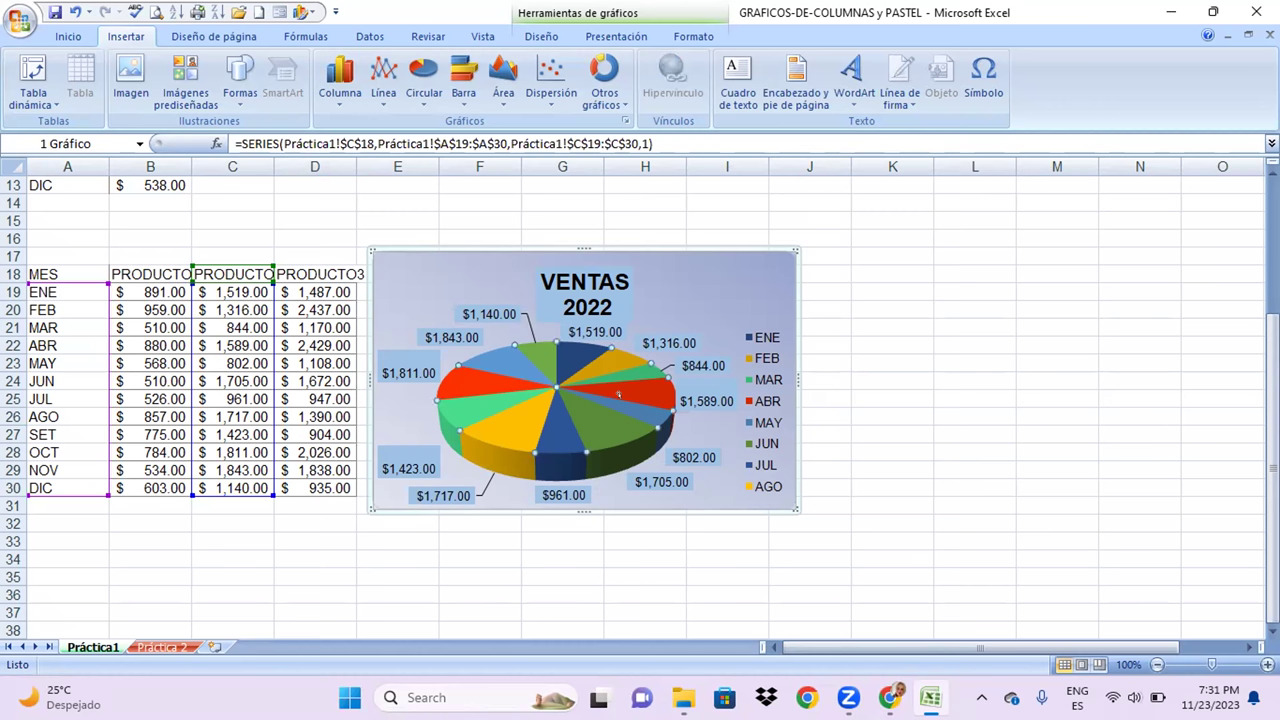
pyautogui.press('Delete')
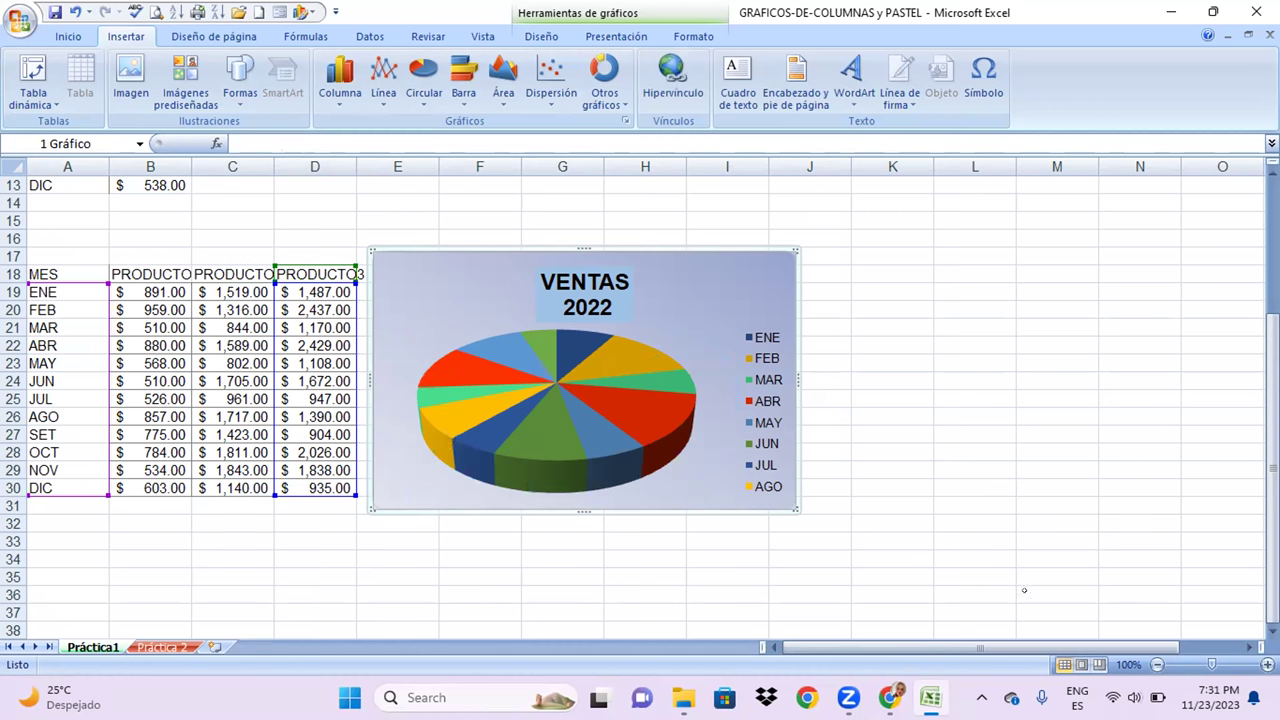
pyautogui.click(880, 540)
pyautogui.click(785, 500)
pyautogui.press('Delete')
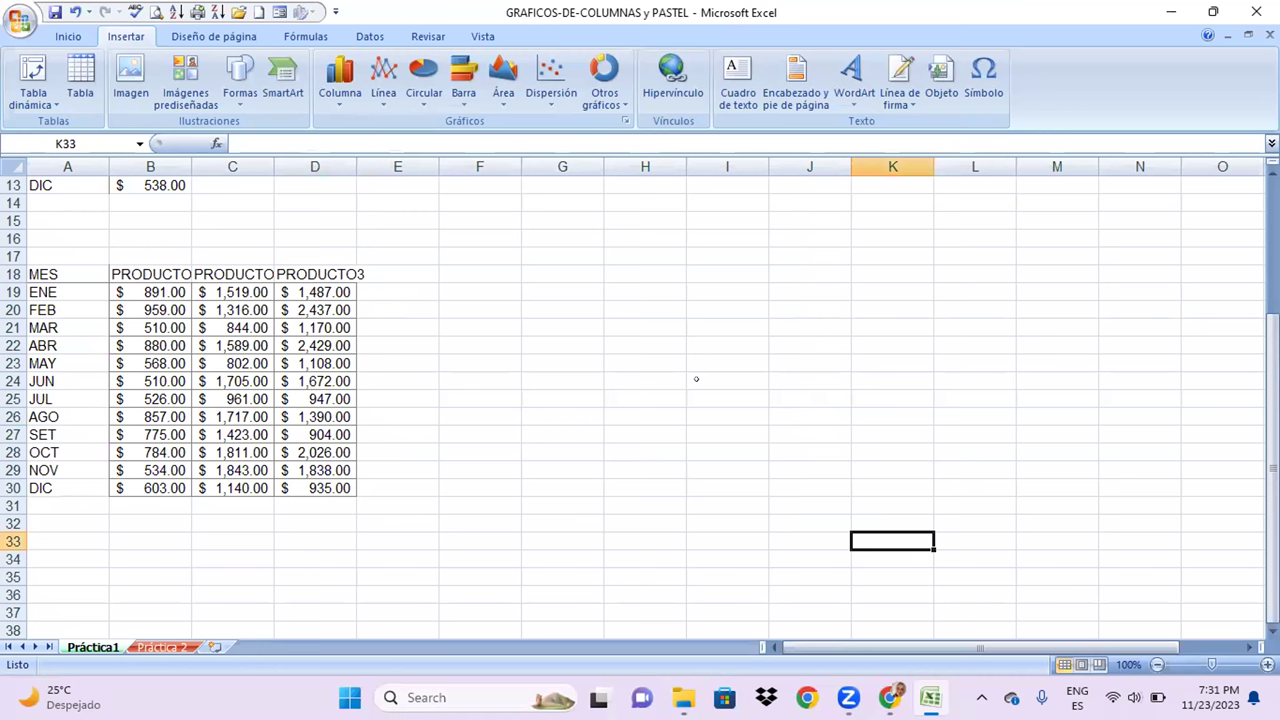
pyautogui.click(586, 352)
# Select the MES and PROD 1 monthly values (A1:B13) and insert a 3D pie chart
pyautogui.click(241, 213)
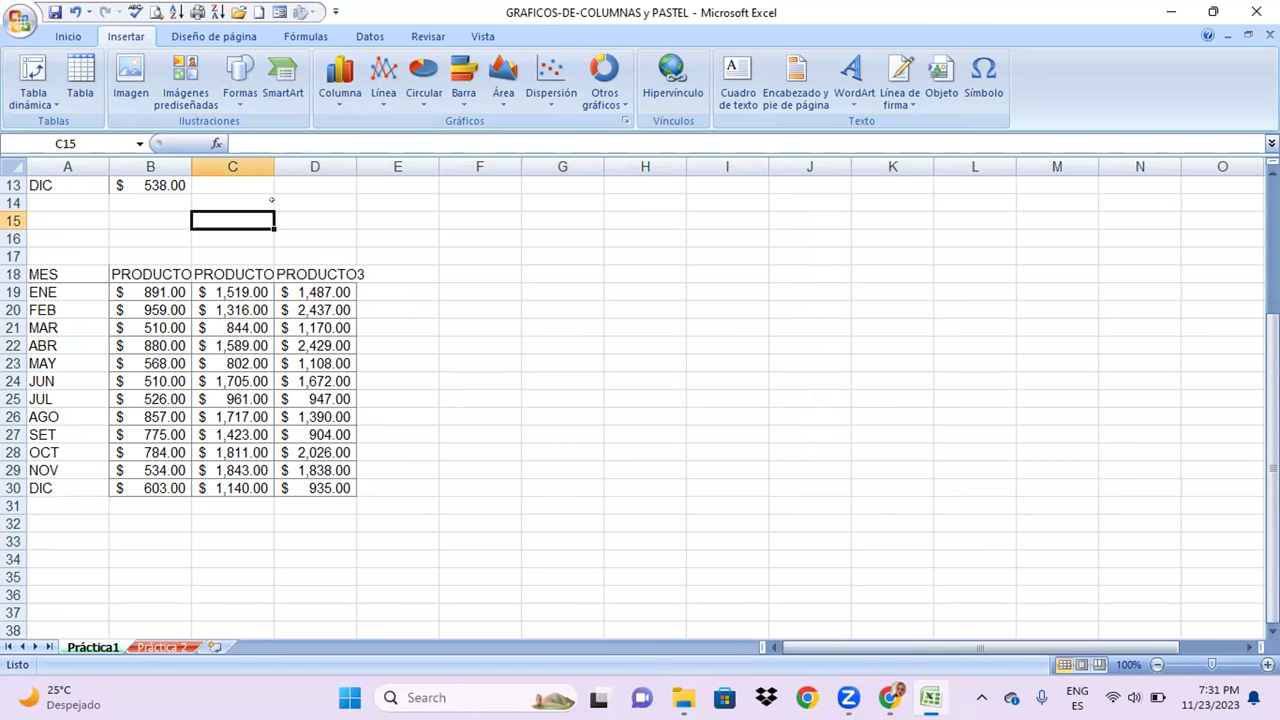
pyautogui.press('Up')
pyautogui.press('Up')
pyautogui.press('Up')
pyautogui.press('Up')
pyautogui.press('Up')
pyautogui.press('Up')
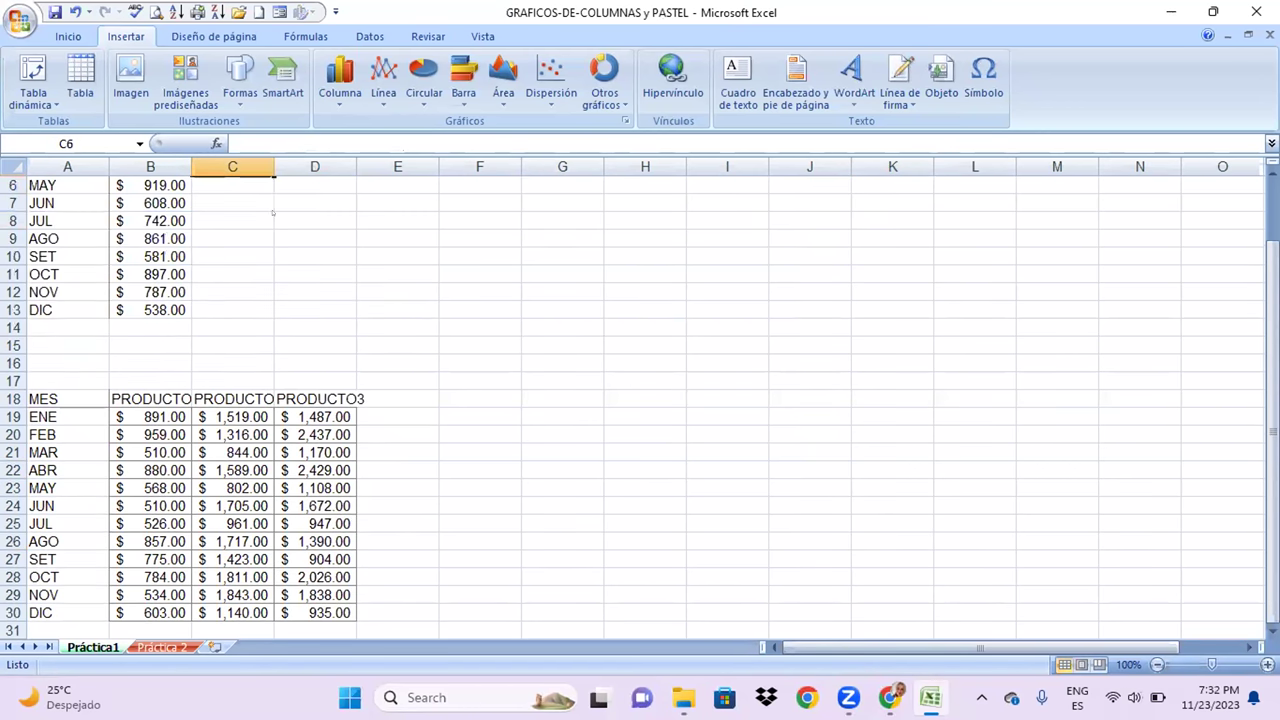
pyautogui.press('Up')
pyautogui.press('Up')
pyautogui.press('Up')
pyautogui.press('Left')
pyautogui.press('Left')
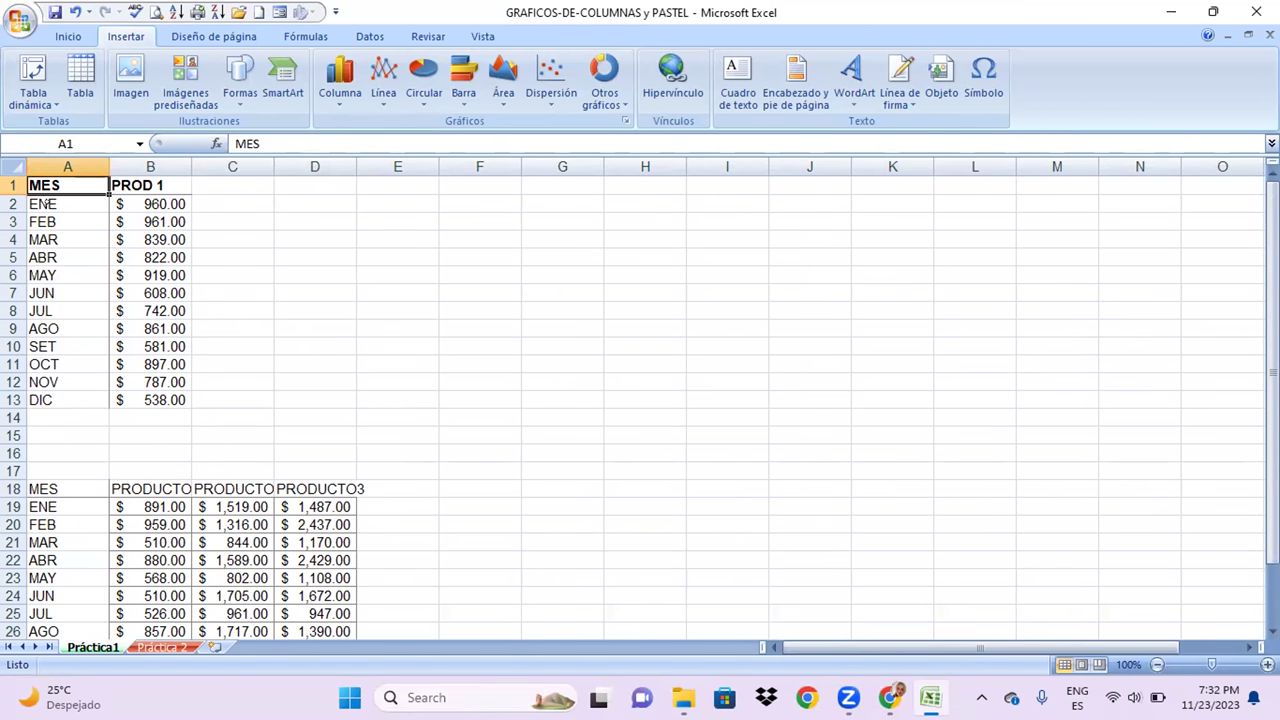
pyautogui.moveTo(48, 200)
pyautogui.mouseDown()
pyautogui.moveTo(138, 399)
pyautogui.moveTo(140, 381)
pyautogui.mouseUp()
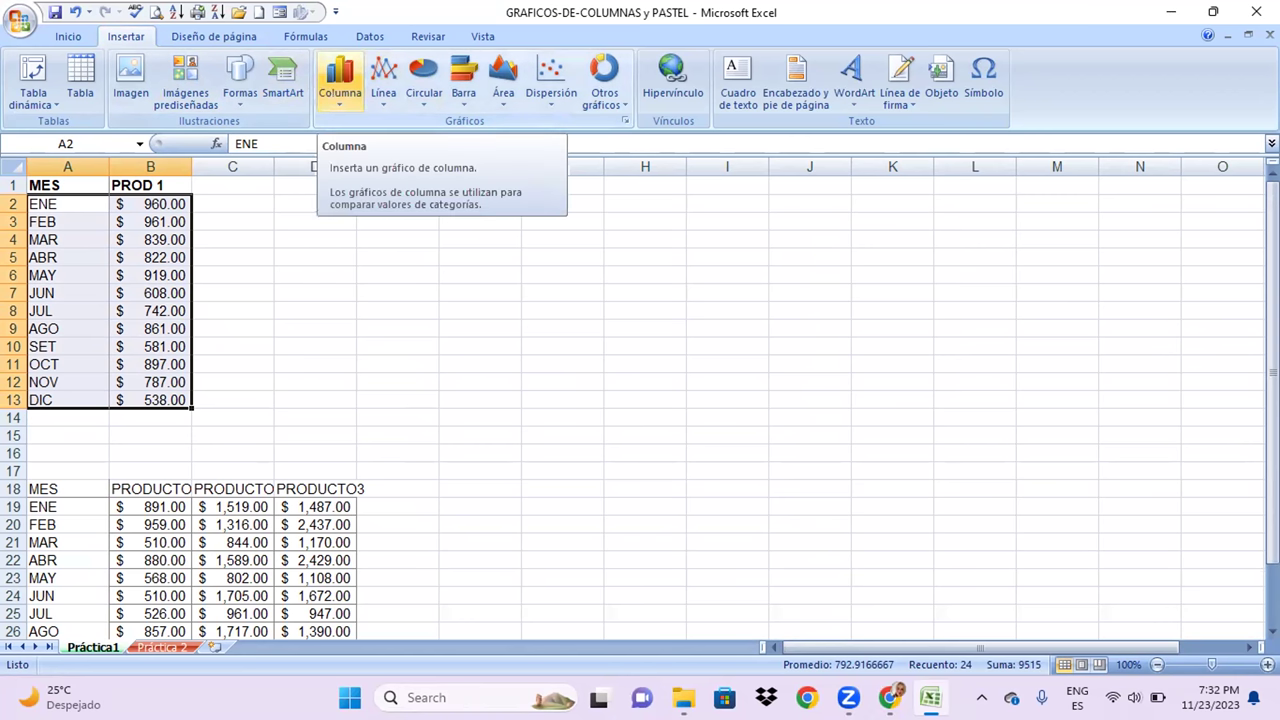
pyautogui.click(423, 92)
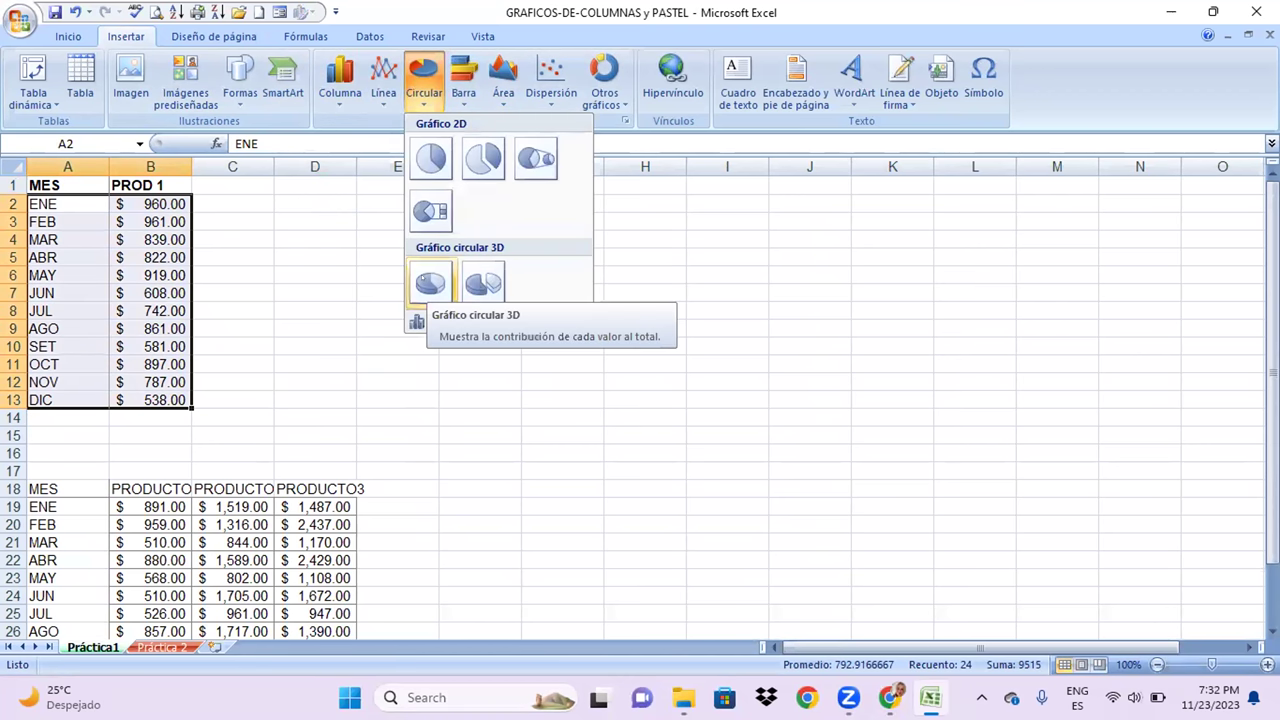
pyautogui.press('Return')
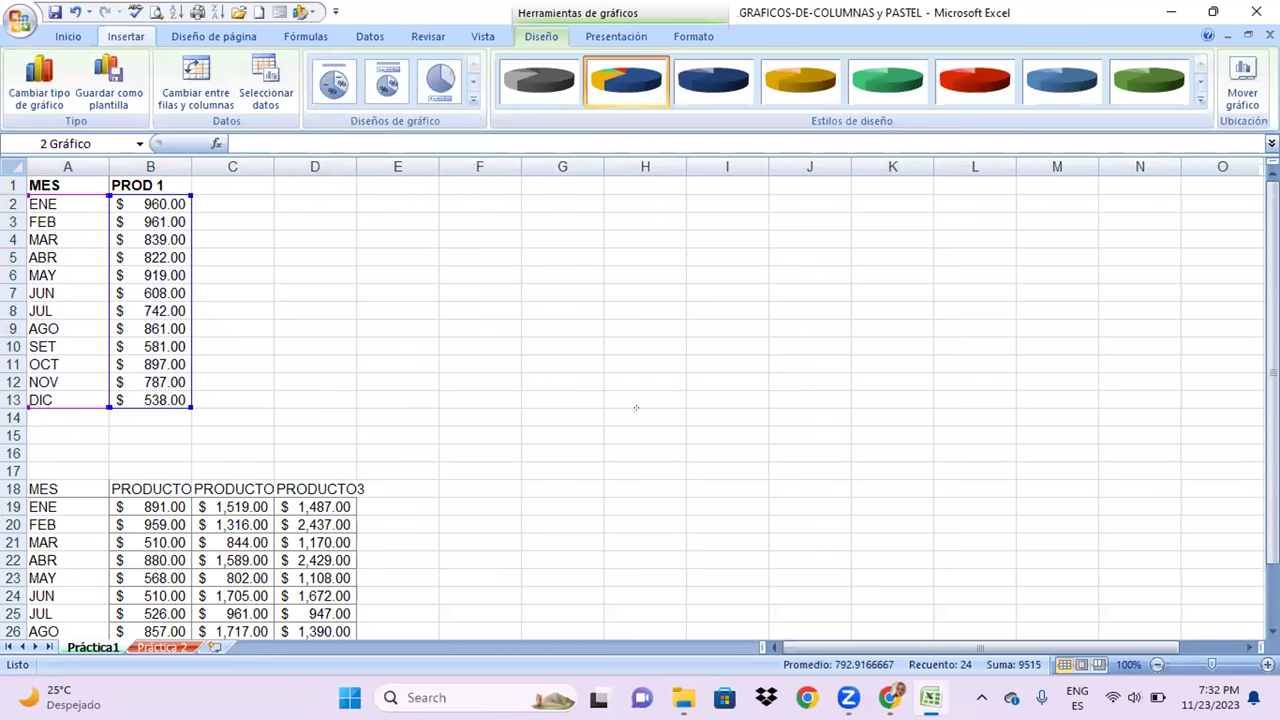
# Nudge the PROD 1 pie's plot area and drag the MAY slice outward
pyautogui.click(573, 305)
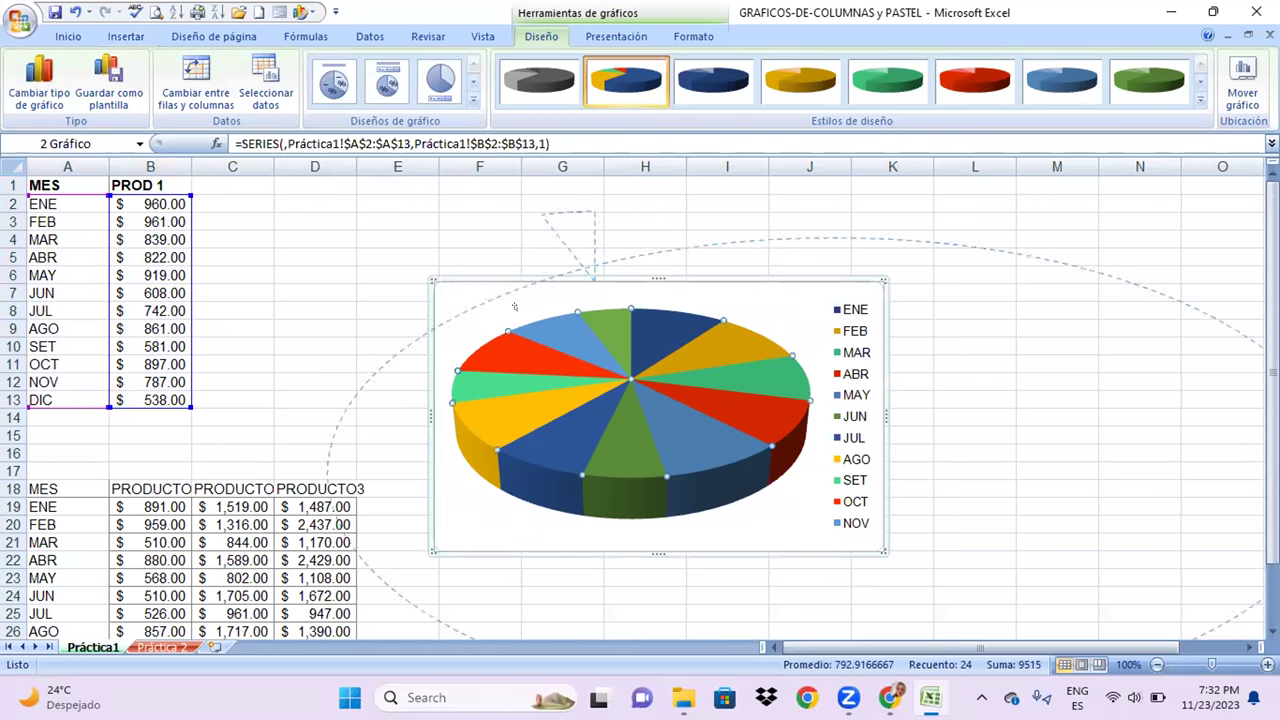
pyautogui.click(467, 289)
pyautogui.moveTo(467, 289); pyautogui.dragTo(454, 276)
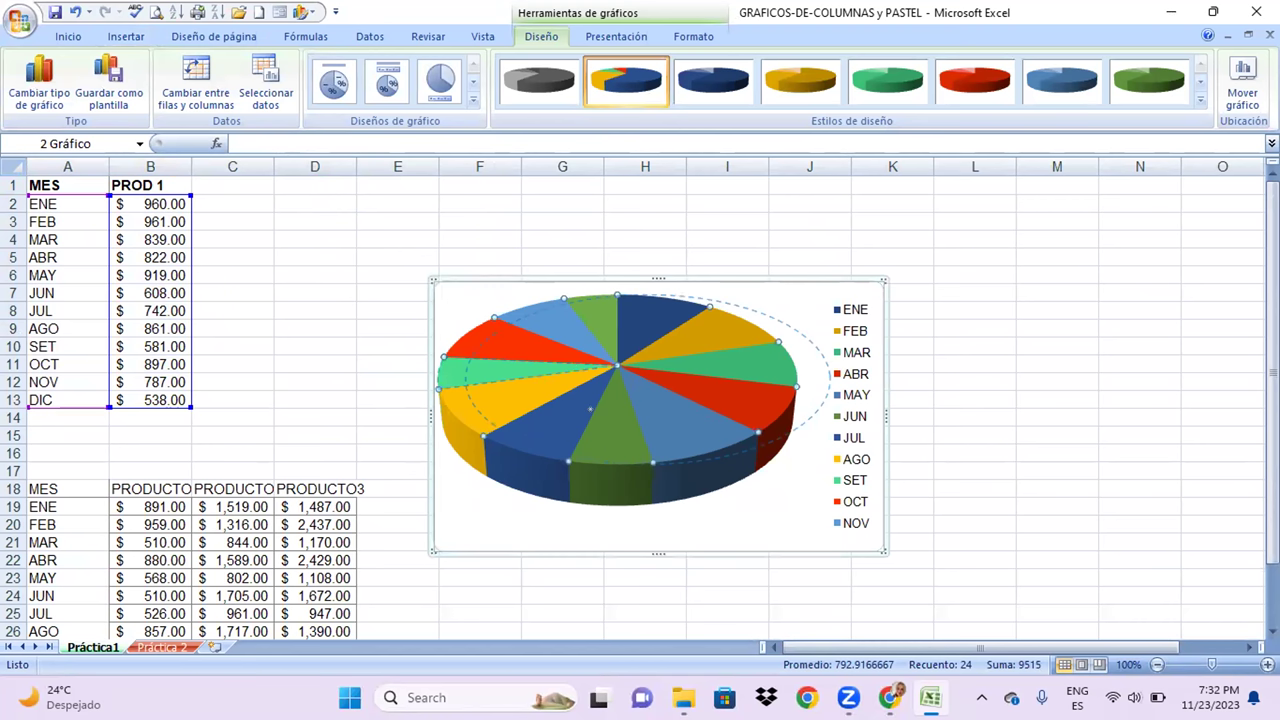
pyautogui.moveTo(737, 456); pyautogui.dragTo(737, 456)
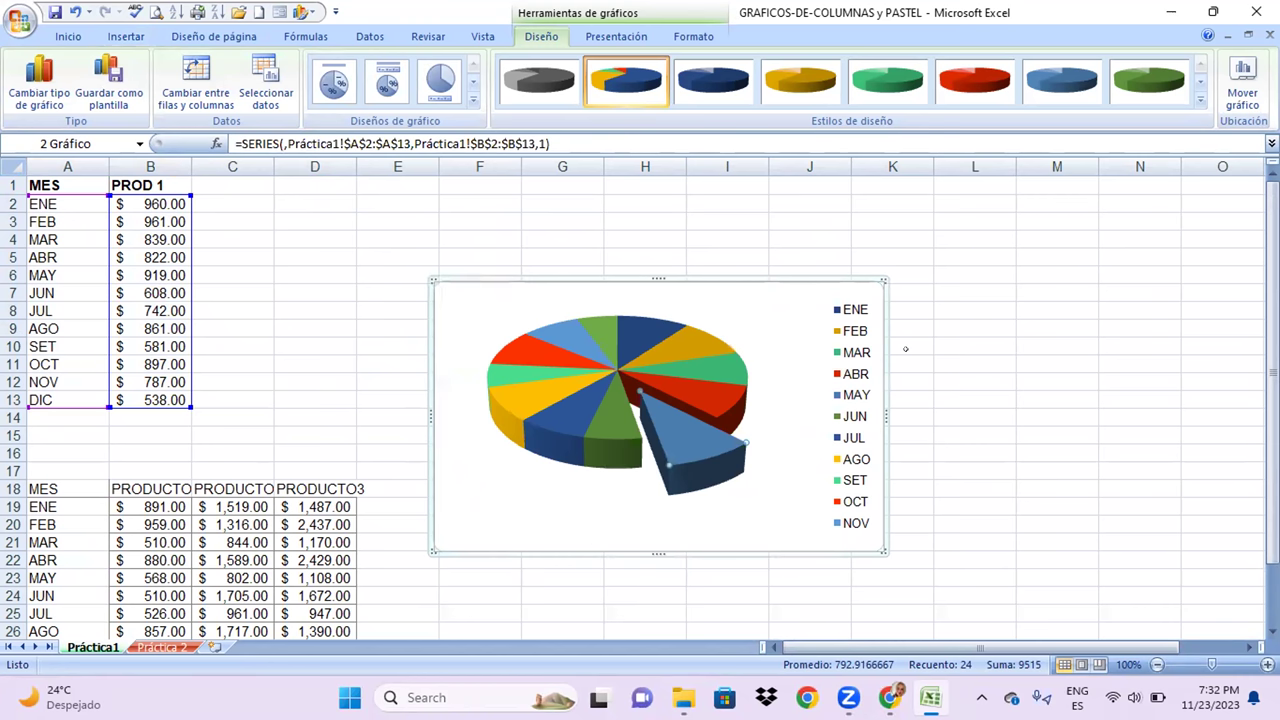
pyautogui.rightClick(884, 281)
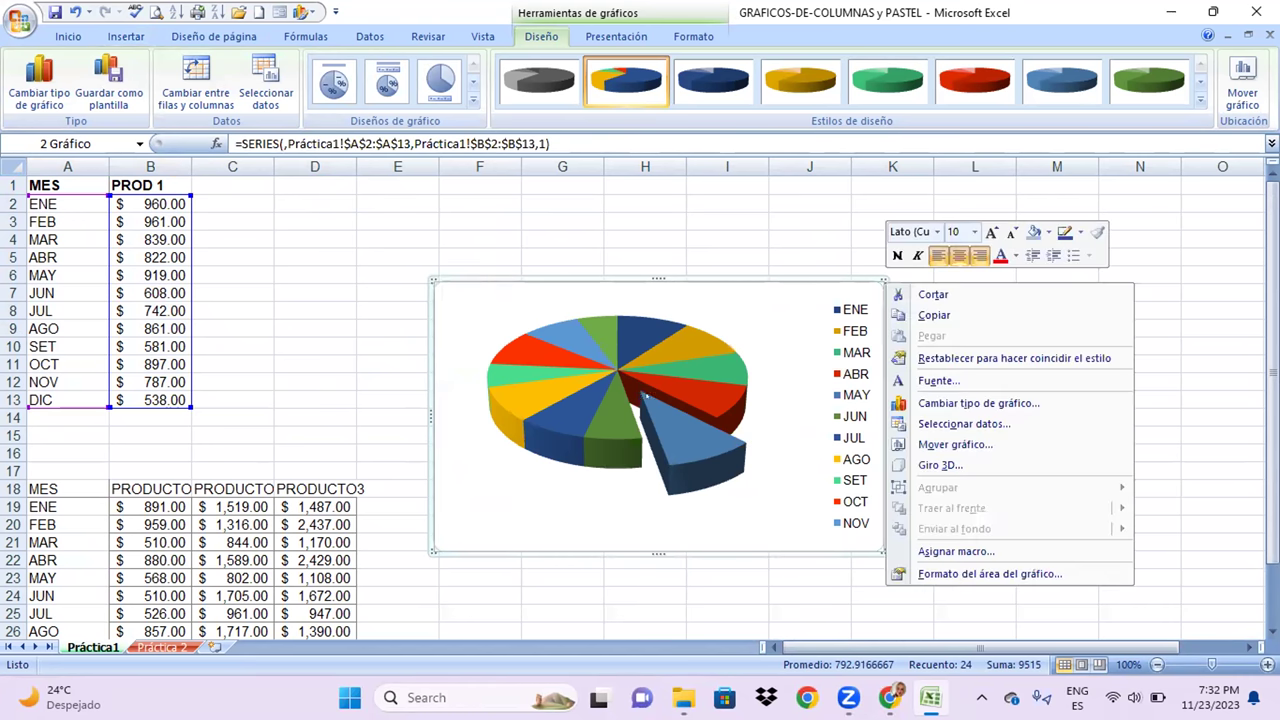
pyautogui.click(700, 310)
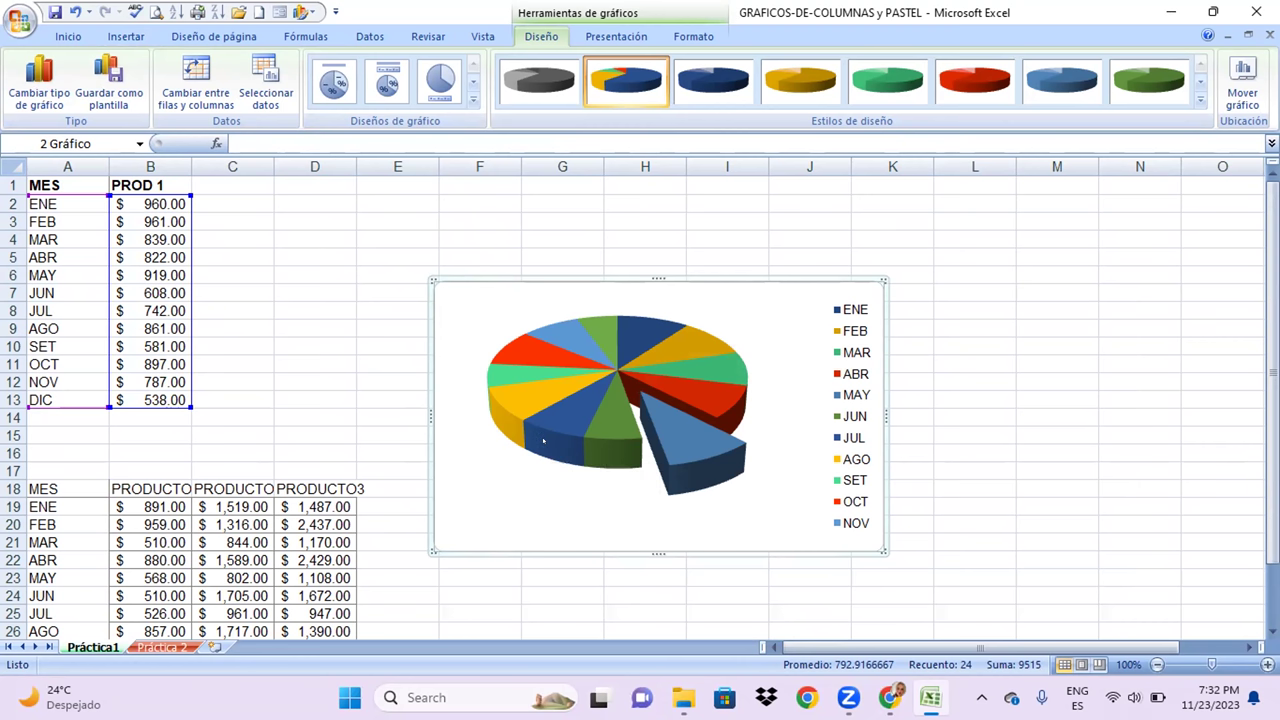
pyautogui.rightClick(543, 438)
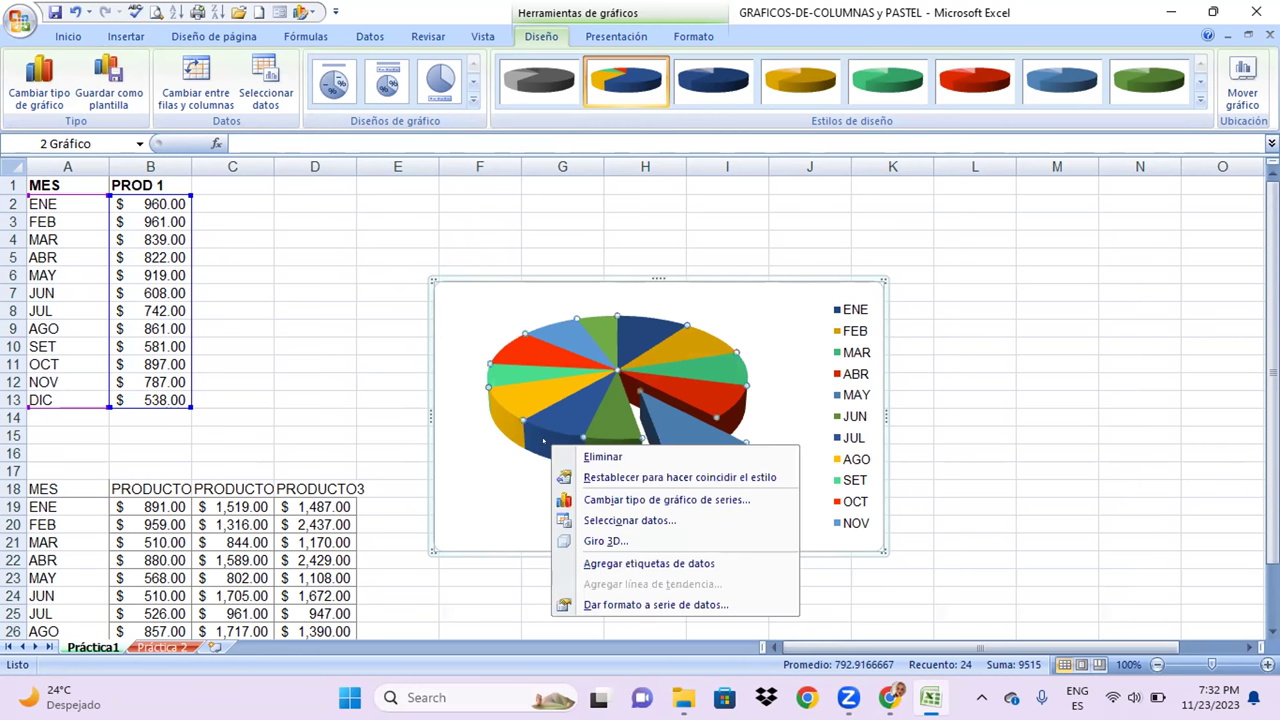
pyautogui.click(518, 324)
pyautogui.moveTo(529, 411)
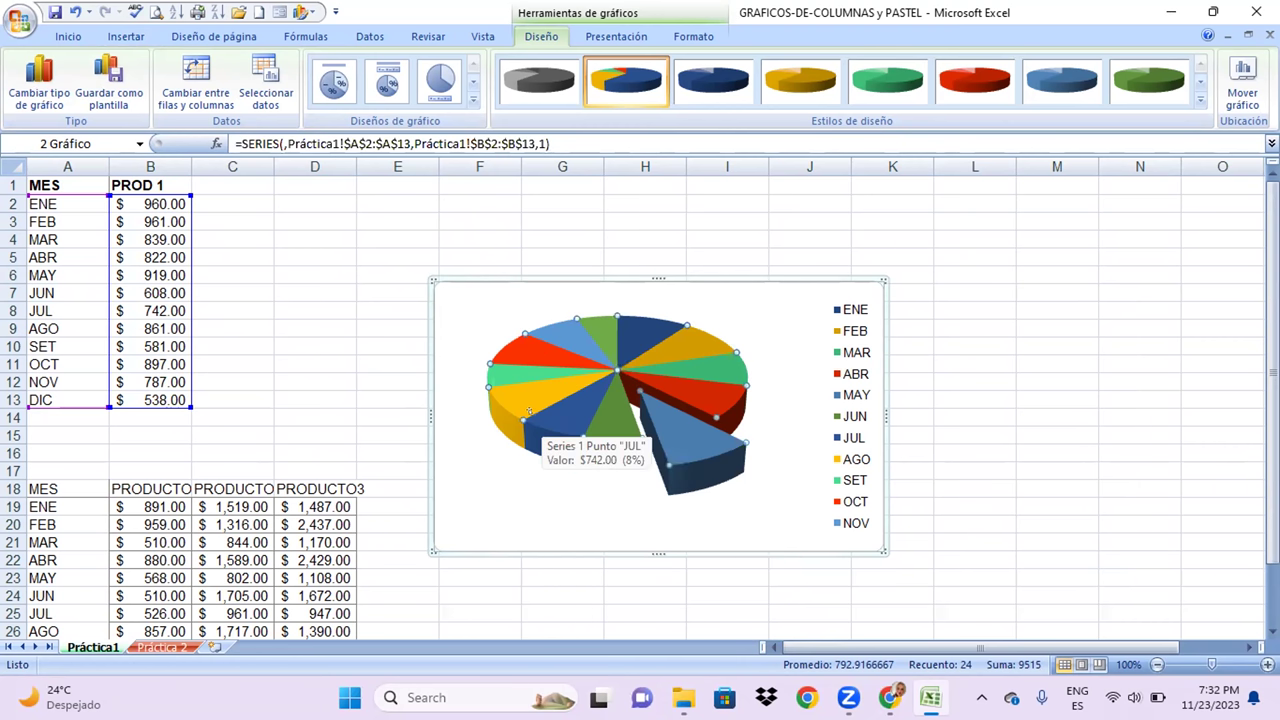
pyautogui.click(476, 306)
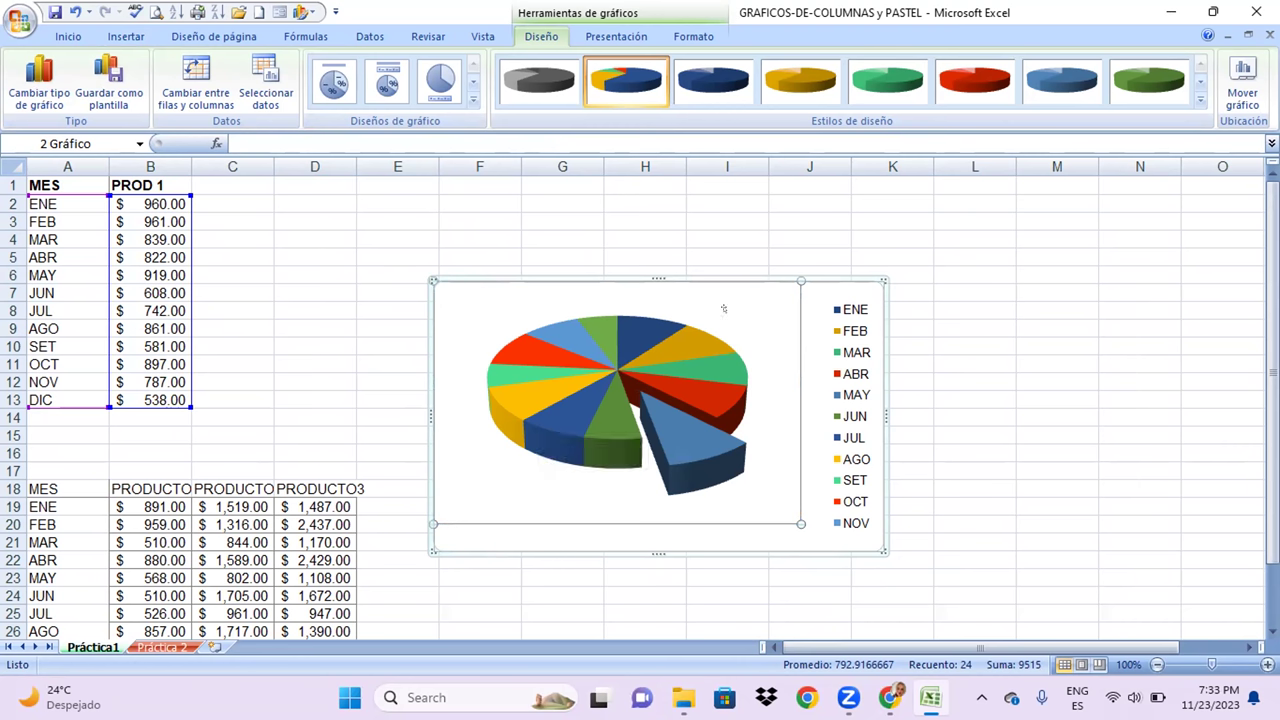
pyautogui.moveTo(723, 307); pyautogui.dragTo(728, 307)
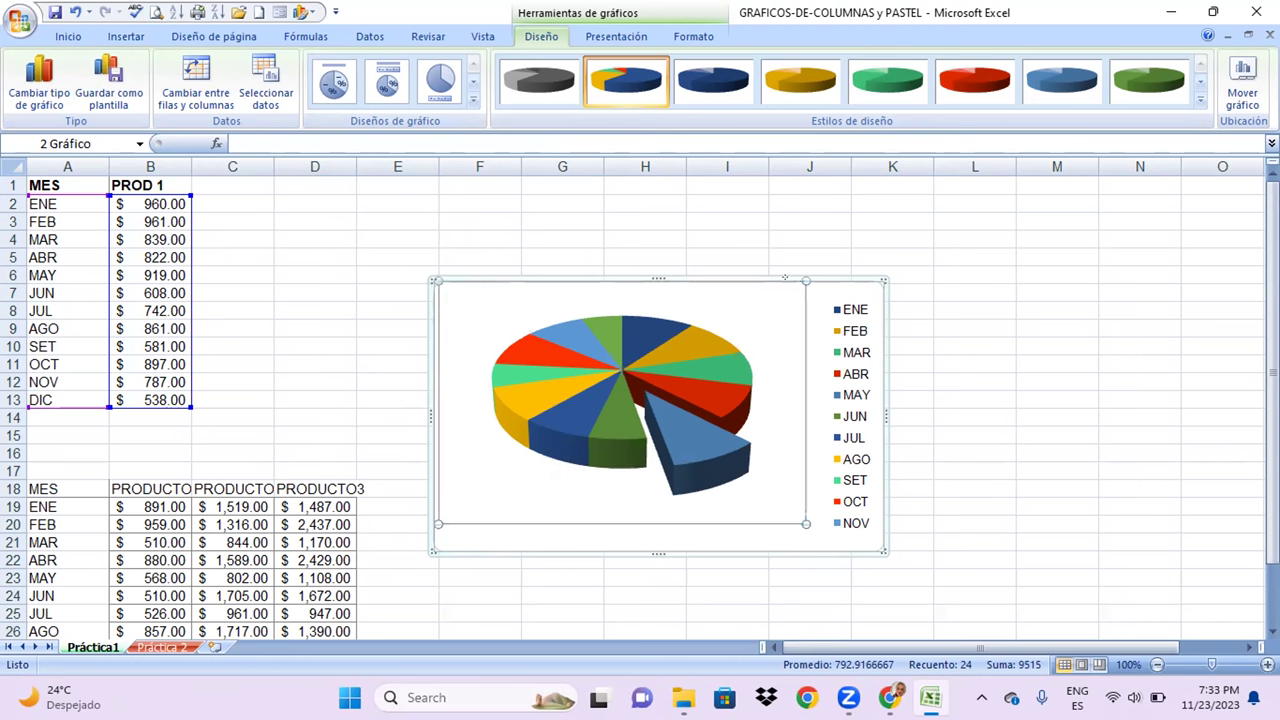
pyautogui.click(618, 352)
pyautogui.moveTo(618, 352)
pyautogui.mouseDown()
pyautogui.moveTo(630, 368)
pyautogui.moveTo(604, 349)
pyautogui.moveTo(674, 440)
pyautogui.mouseUp()
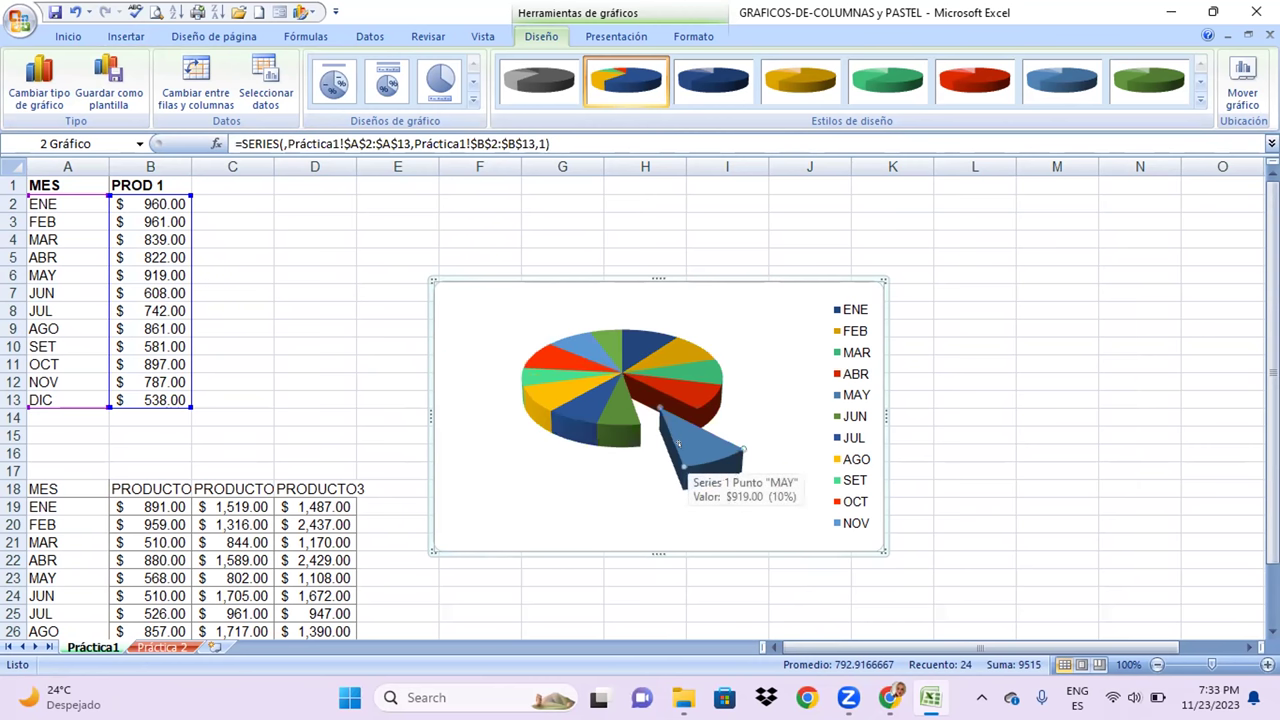
pyautogui.click(604, 370)
pyautogui.click(605, 333)
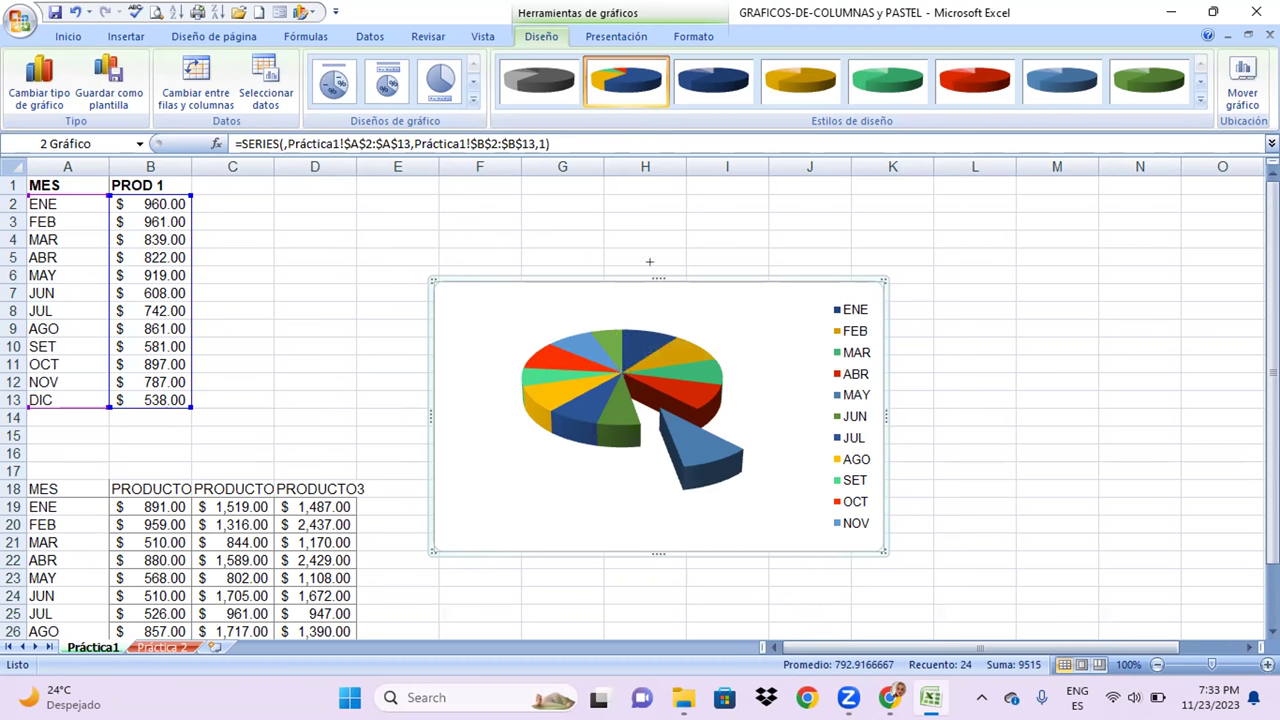
pyautogui.press('Escape')
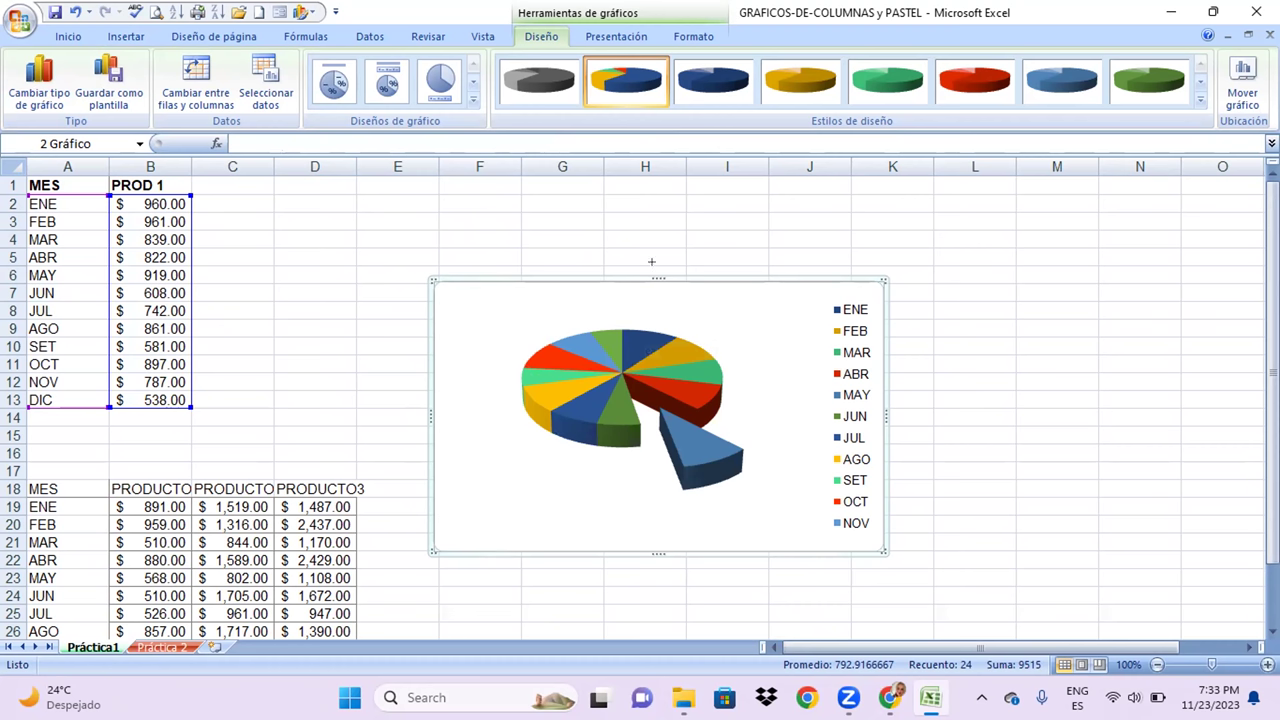
pyautogui.click(698, 276)
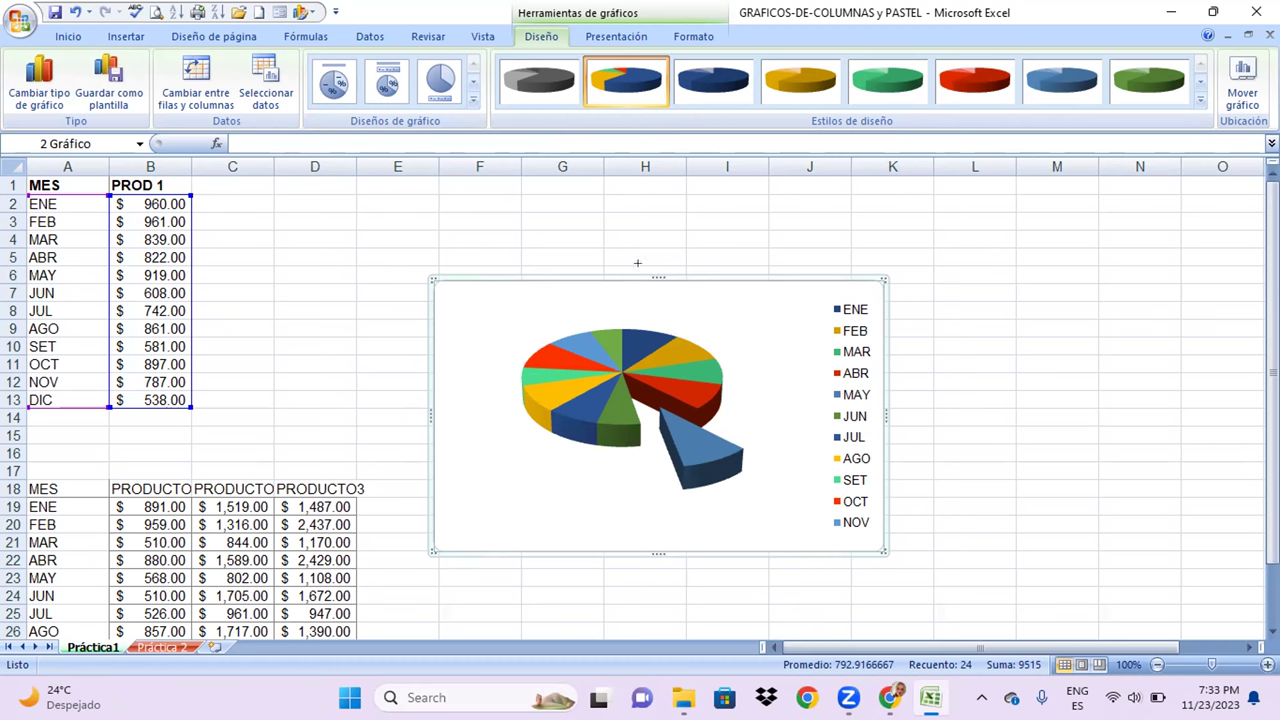
pyautogui.moveTo(637, 263); pyautogui.dragTo(649, 262)
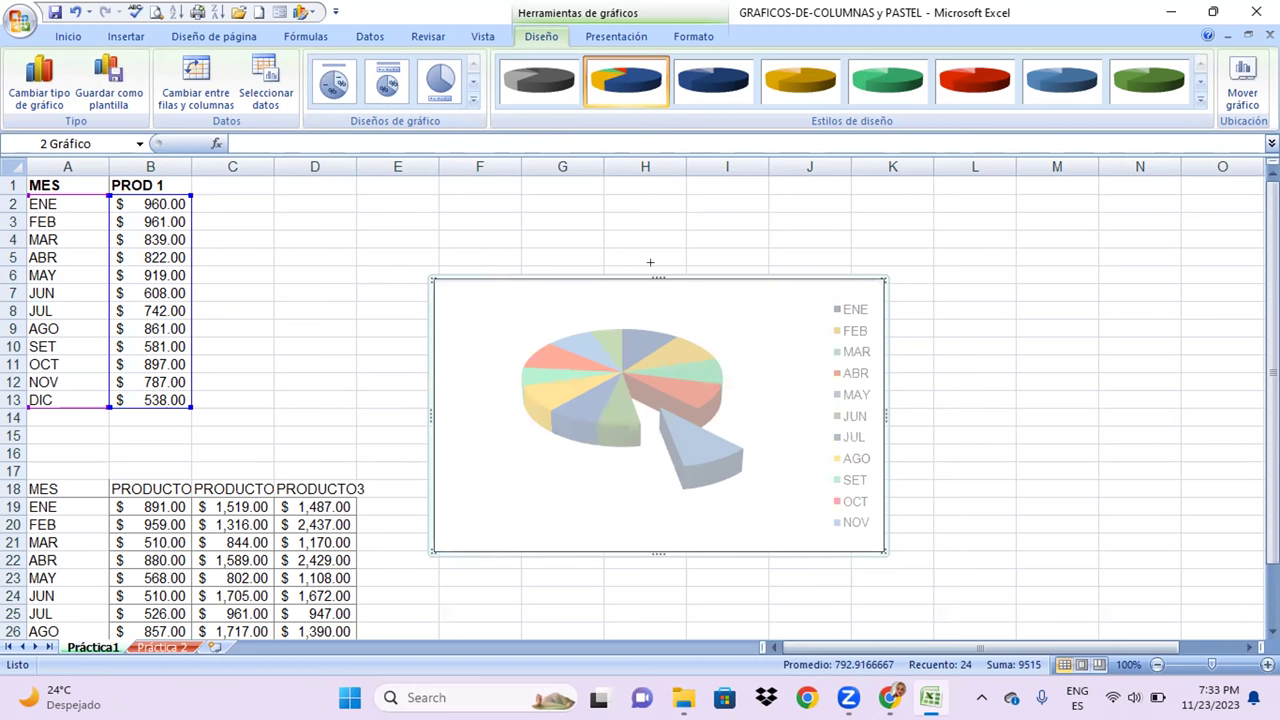
pyautogui.moveTo(650, 263); pyautogui.dragTo(660, 263)
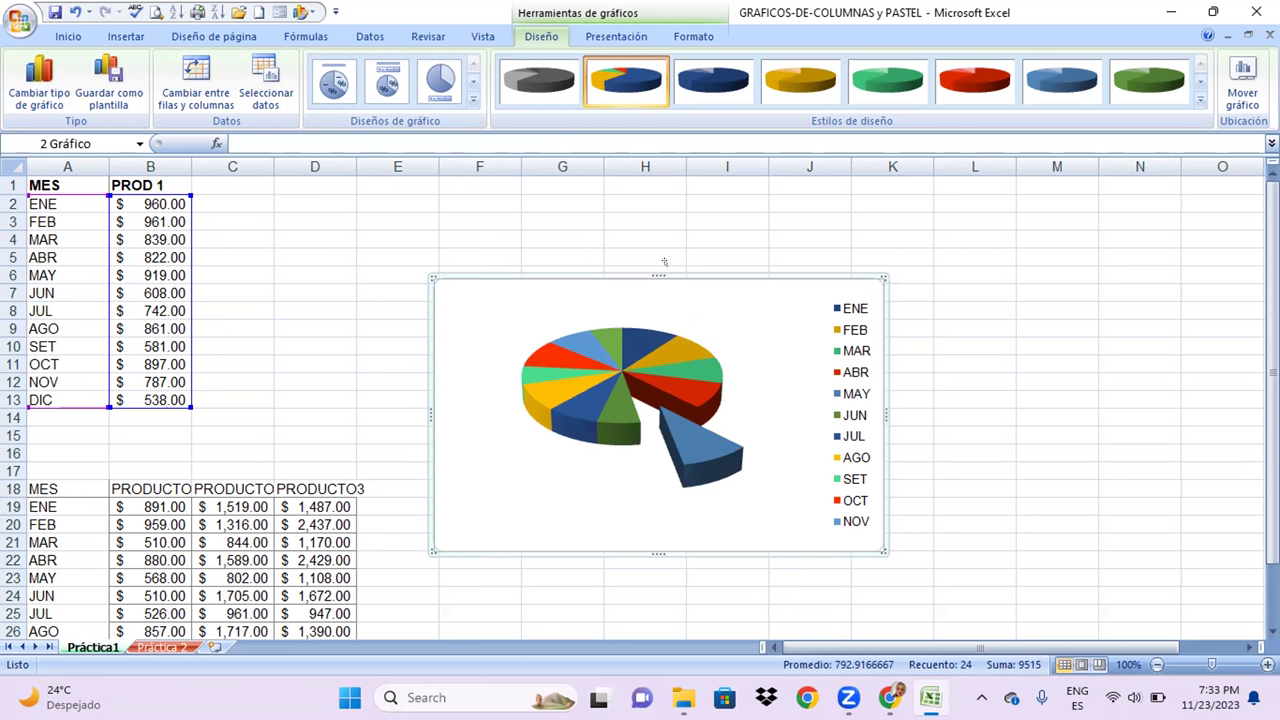
pyautogui.moveTo(663, 260)
pyautogui.mouseDown()
pyautogui.moveTo(661, 198)
pyautogui.moveTo(640, 168)
pyautogui.mouseUp()
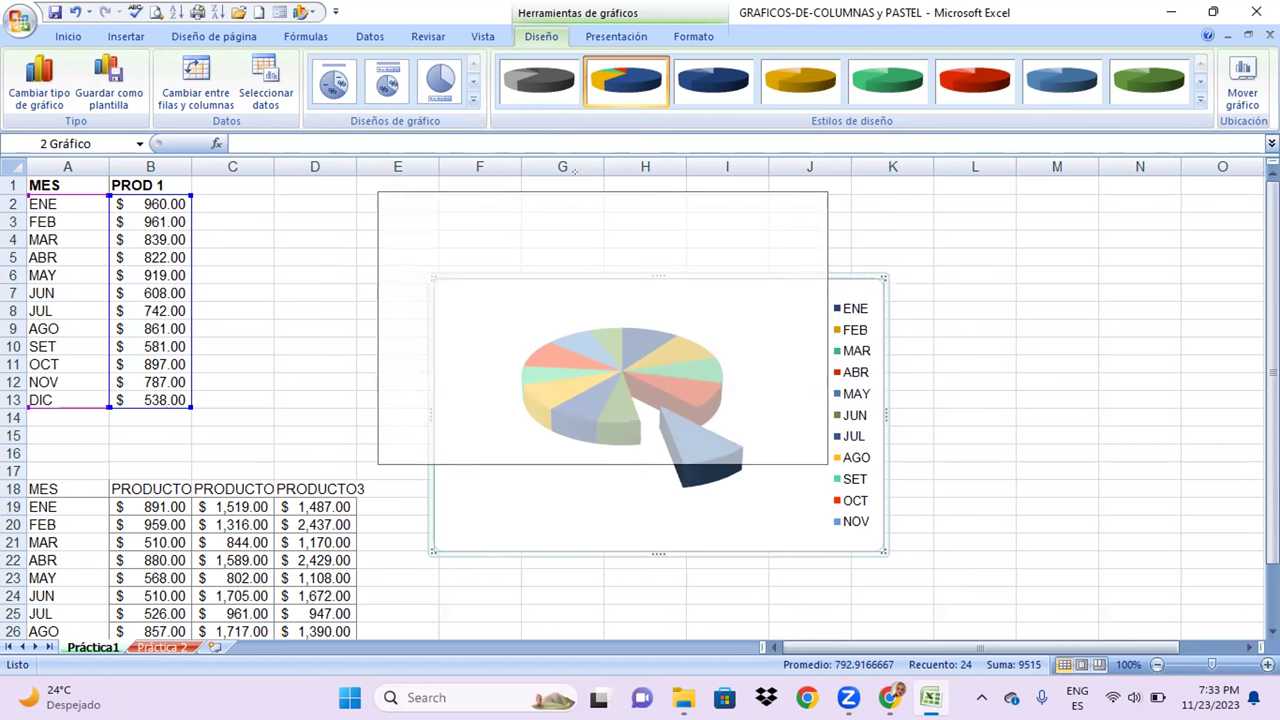
pyautogui.moveTo(640, 168); pyautogui.dragTo(498, 157)
pyautogui.press('Escape')
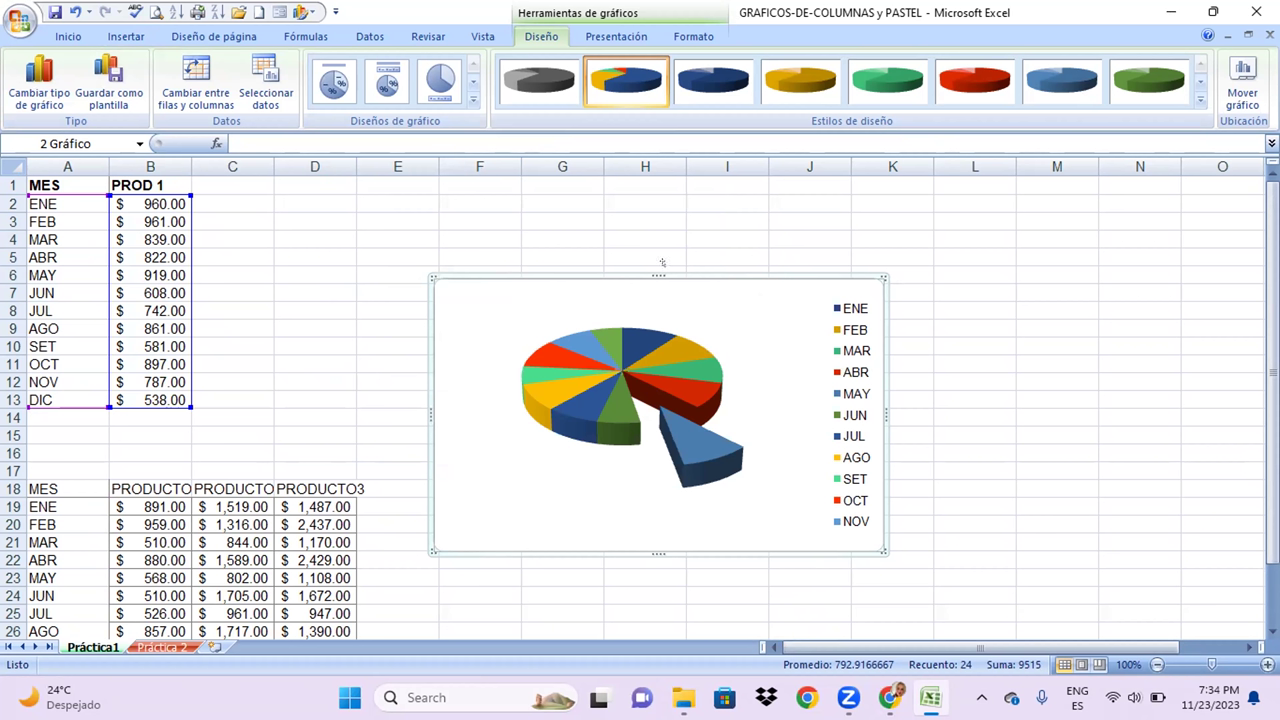
# Drag the PROD 1 pie chart up and left next to columns A–B
pyautogui.moveTo(649, 262); pyautogui.dragTo(307, 320)
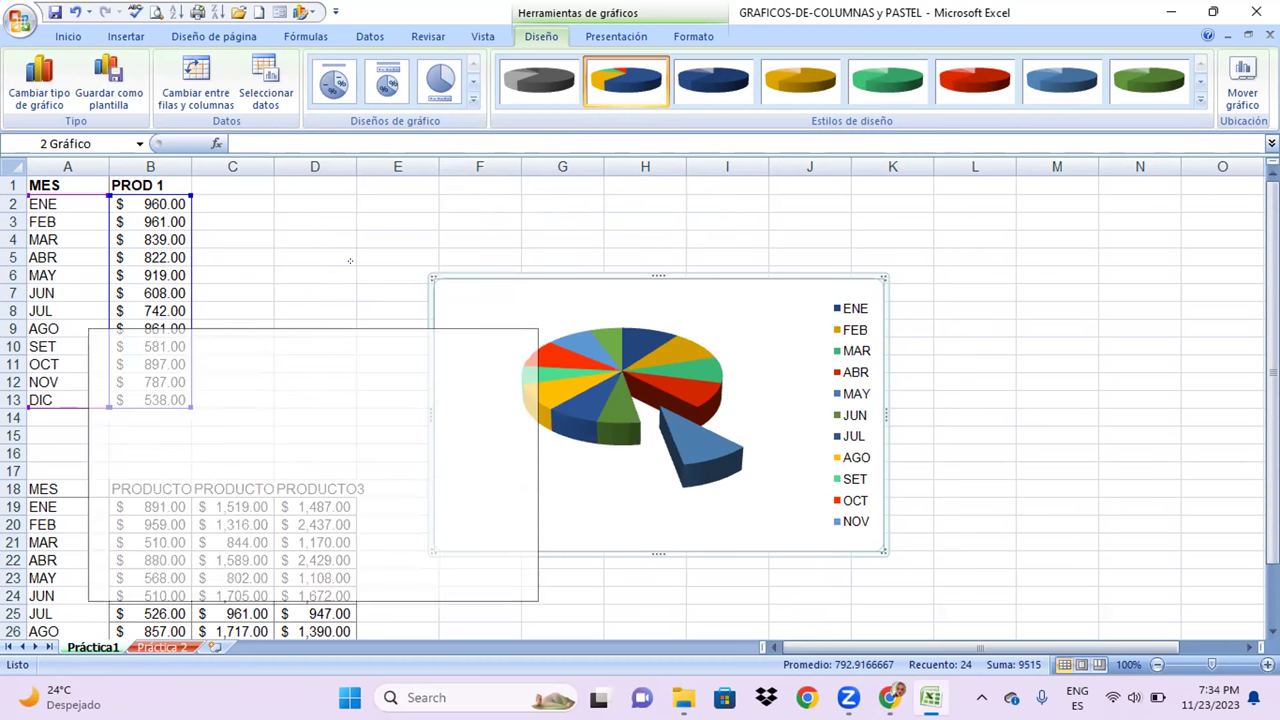
pyautogui.moveTo(307, 320); pyautogui.dragTo(413, 167)
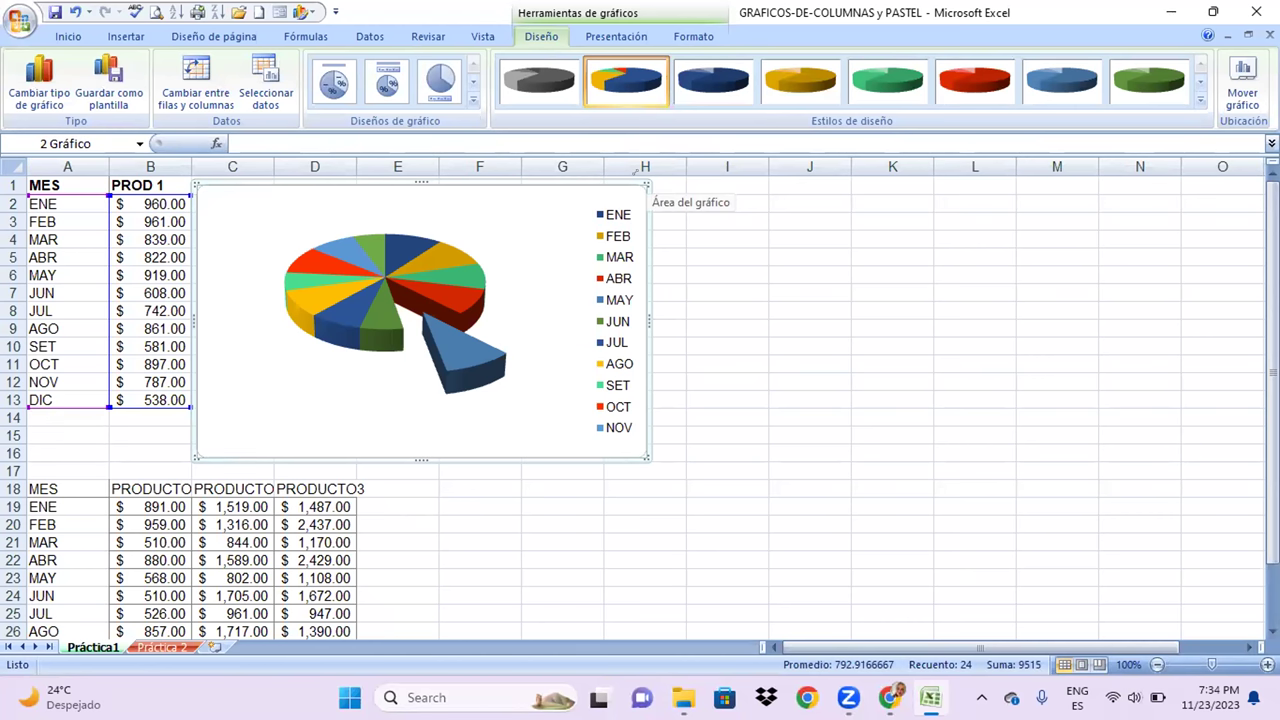
# Apply chart layout Diseño 2 for a title, top legend and percentage labels
pyautogui.rightClick(646, 184)
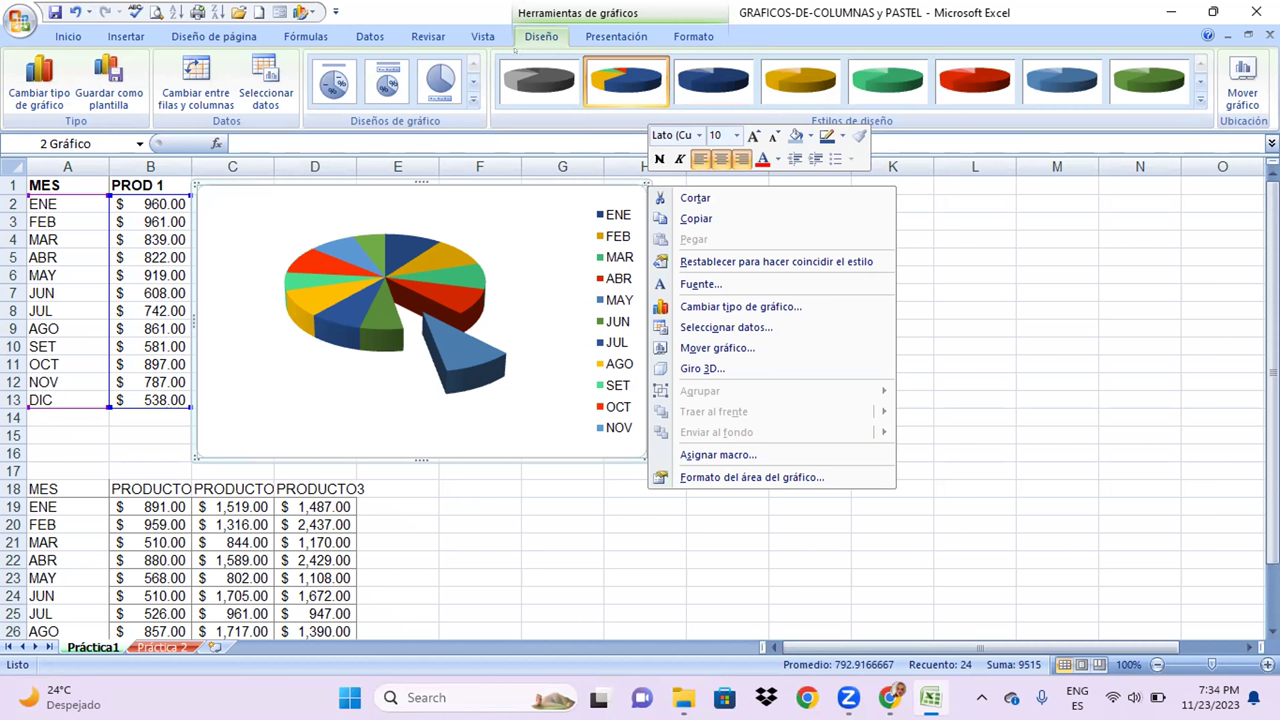
pyautogui.click(618, 108)
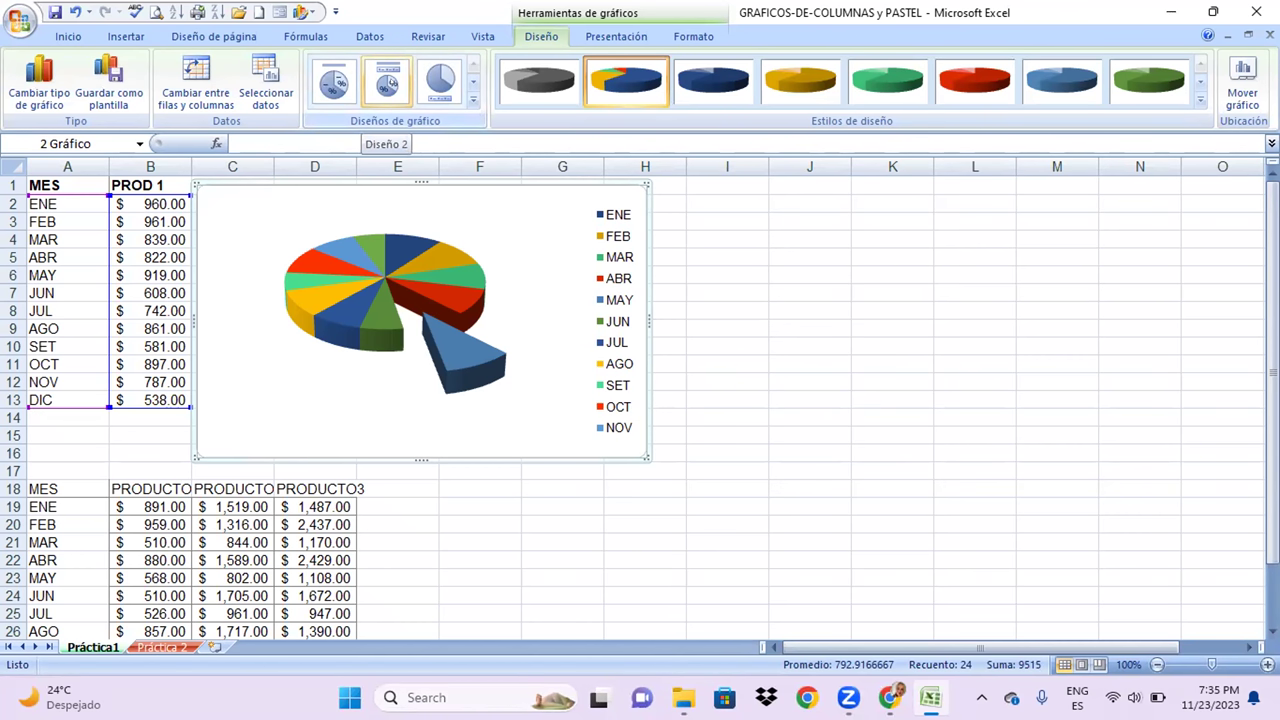
pyautogui.click(388, 81)
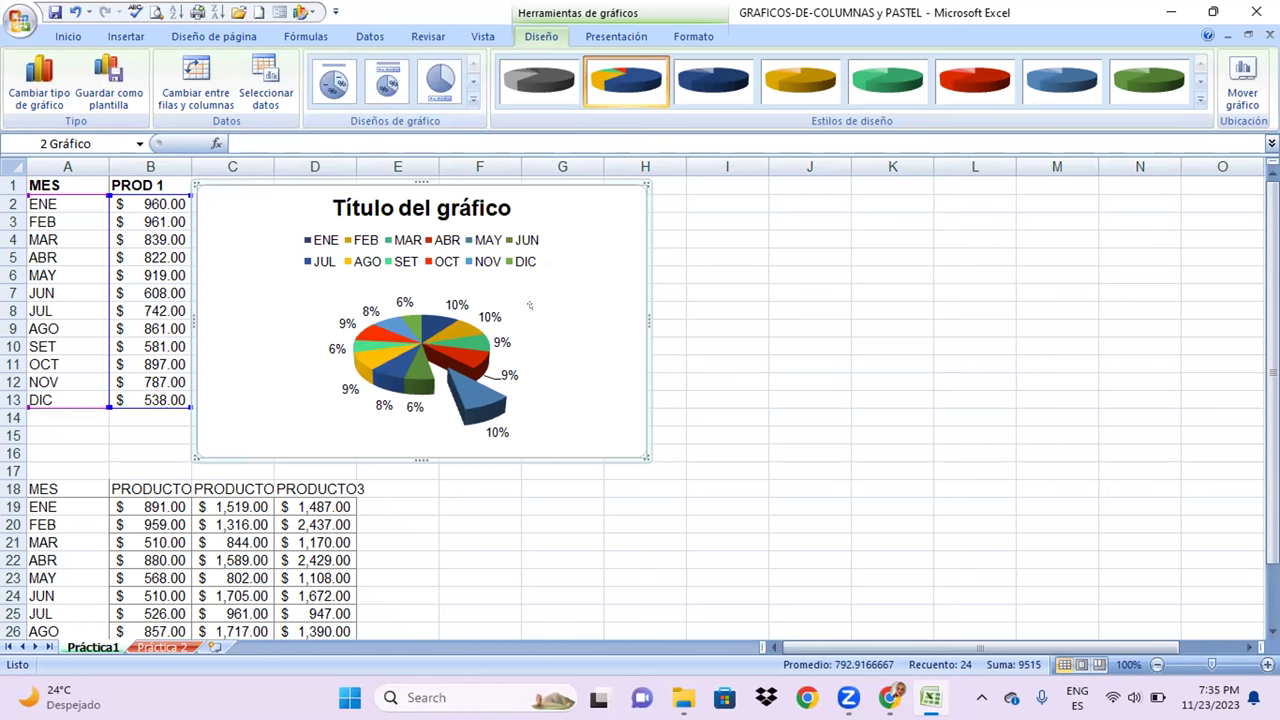
pyautogui.rightClick(413, 209)
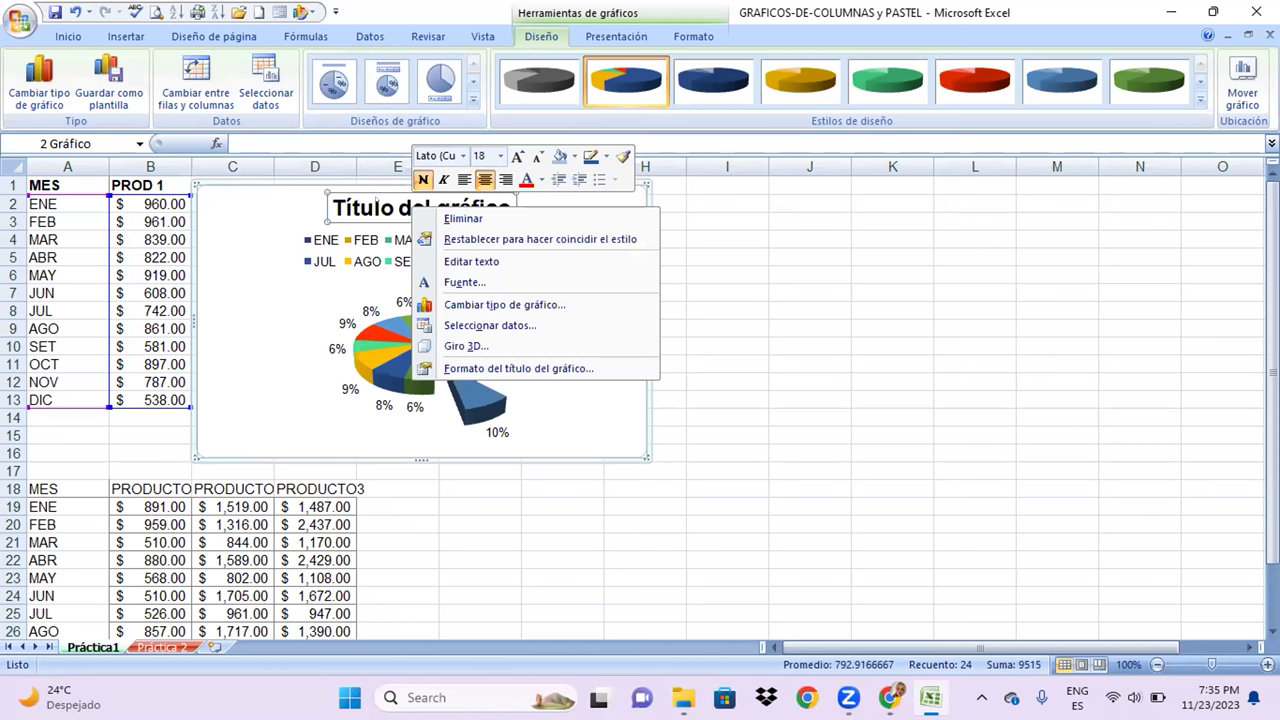
# Replace the placeholder 'Título del gráfico' with 'VENTAS 2023'
pyautogui.press('Escape')
pyautogui.click(512, 203)
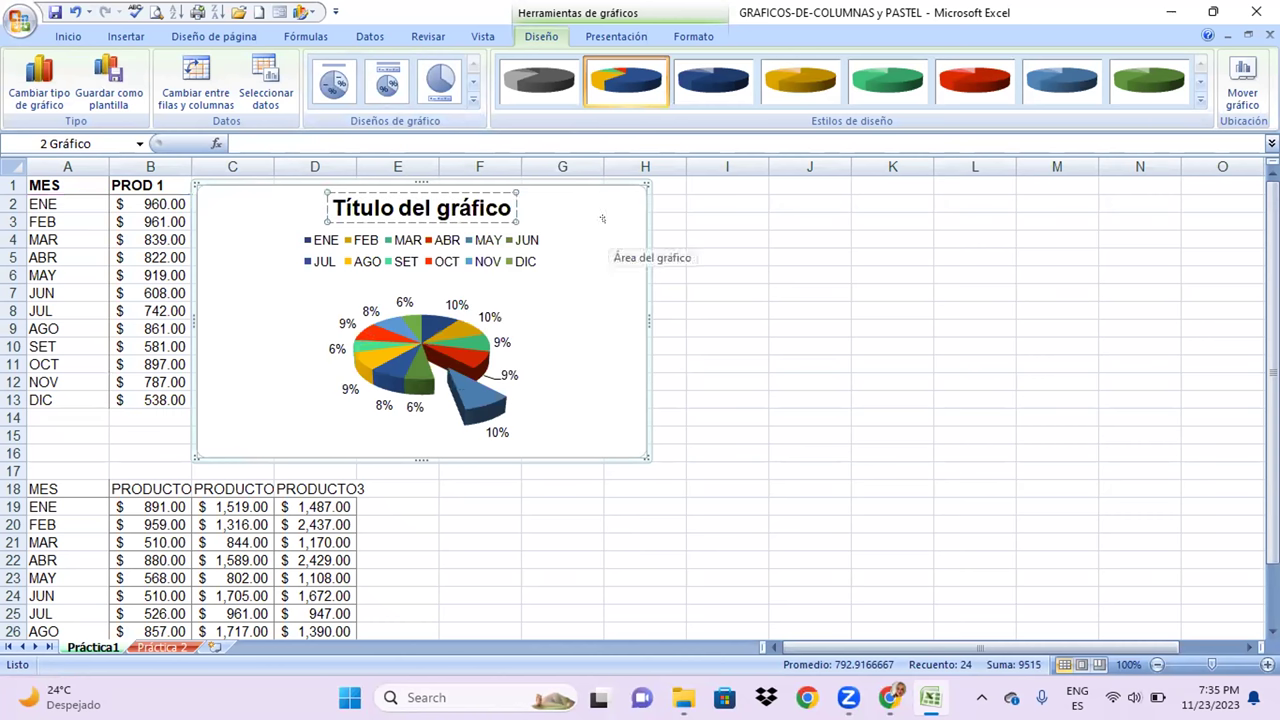
pyautogui.press('BackSpace')
pyautogui.press('BackSpace')
pyautogui.press('BackSpace')
pyautogui.press('BackSpace')
pyautogui.press('BackSpace')
pyautogui.press('BackSpace')
pyautogui.press('BackSpace')
pyautogui.press('BackSpace')
pyautogui.press('BackSpace')
pyautogui.press('BackSpace')
pyautogui.write('VENTAS 2023')
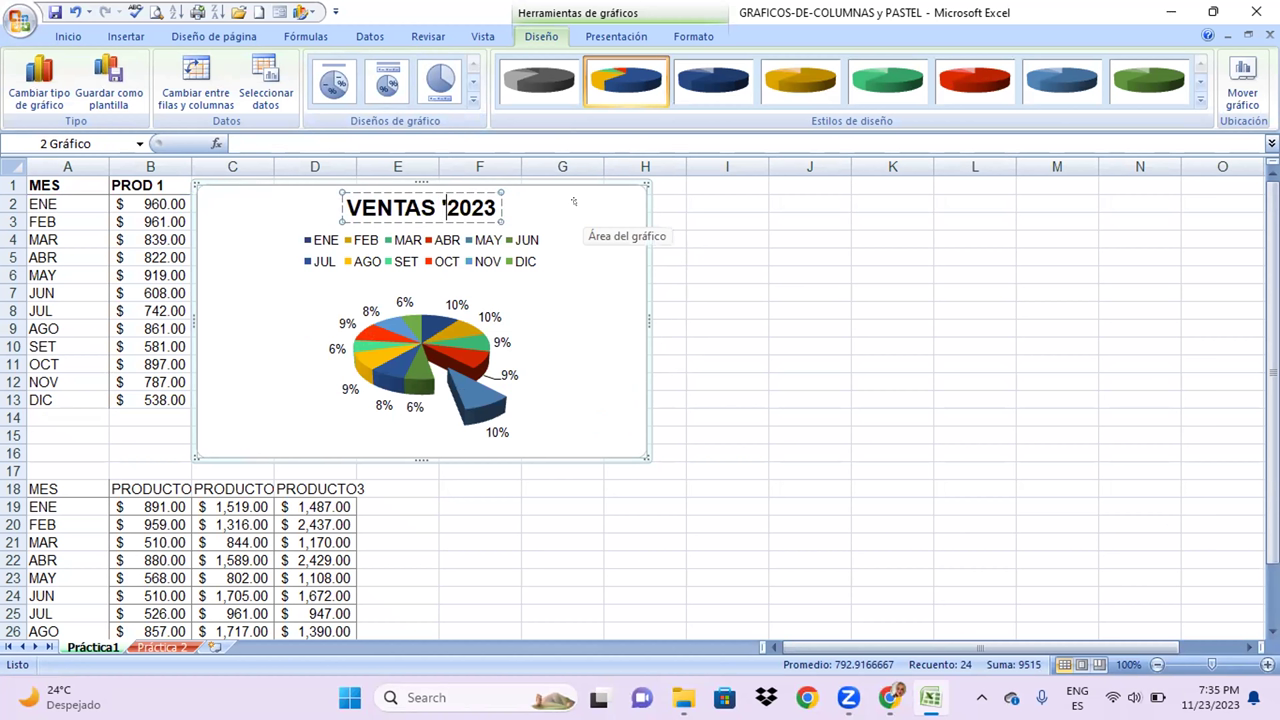
pyautogui.press('BackSpace')
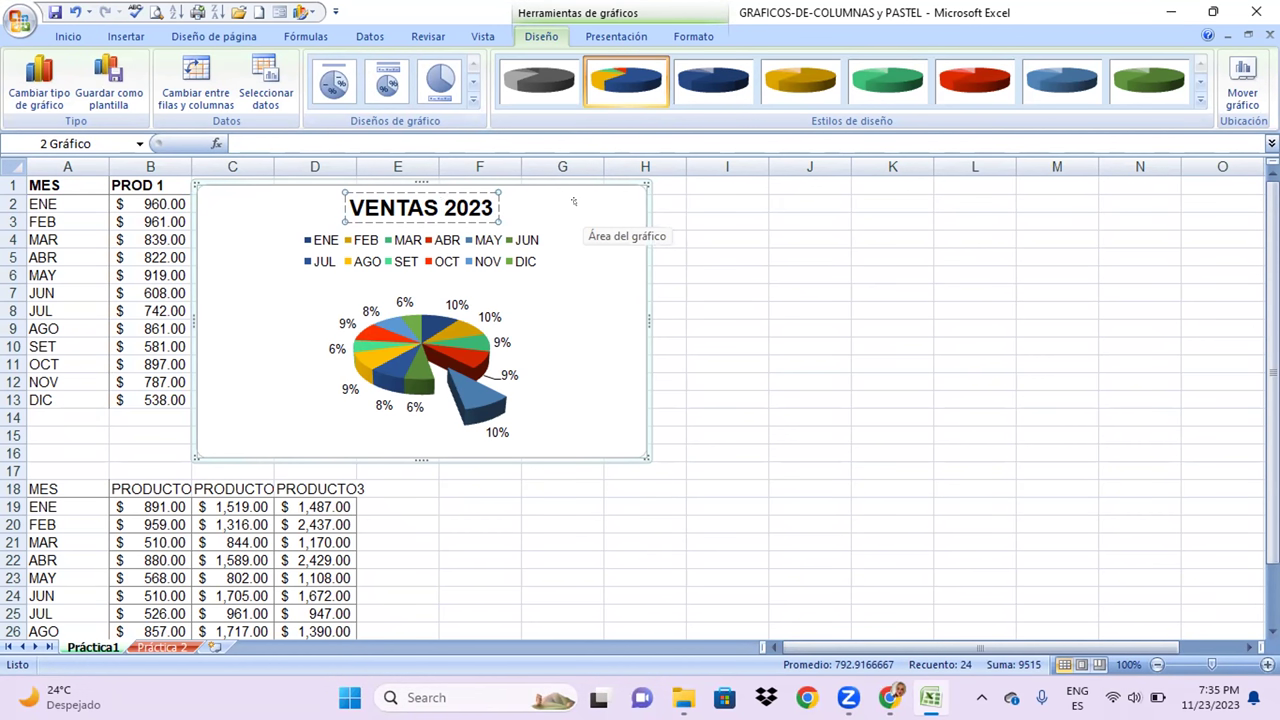
pyautogui.click(575, 279)
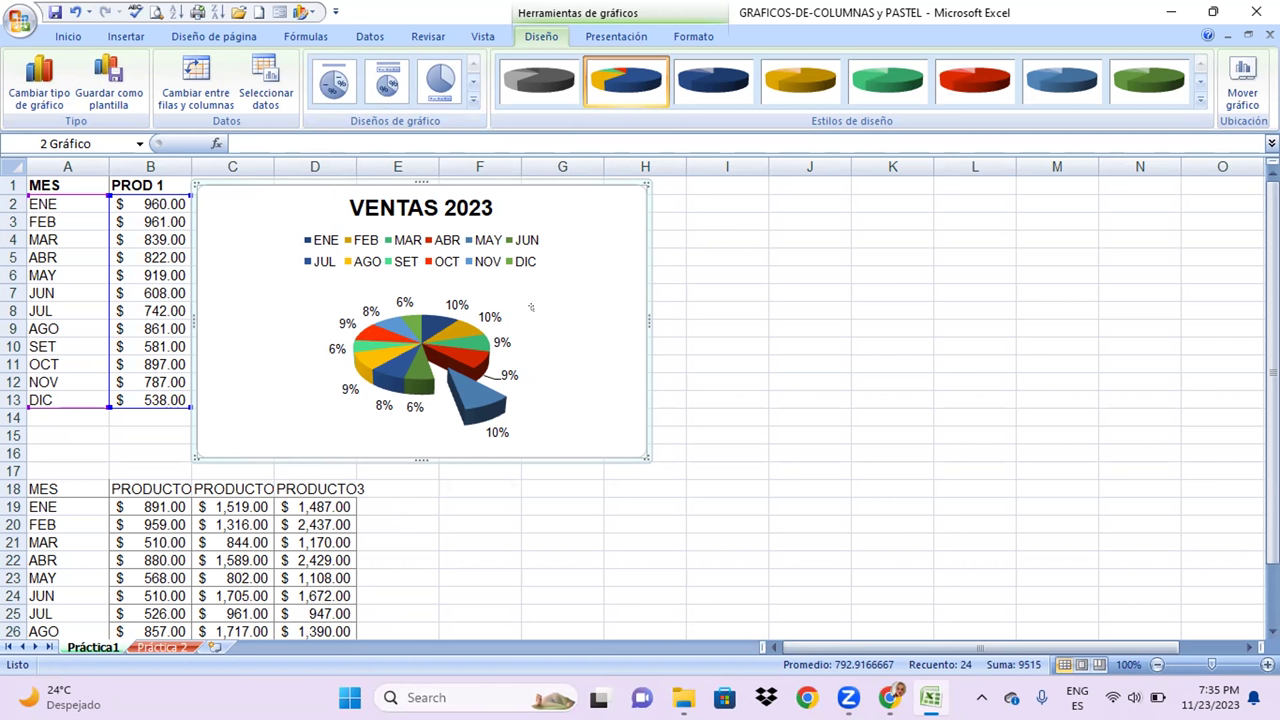
# Open Formato de punto de datos for a single pie slice via its context menu
pyautogui.rightClick(458, 323)
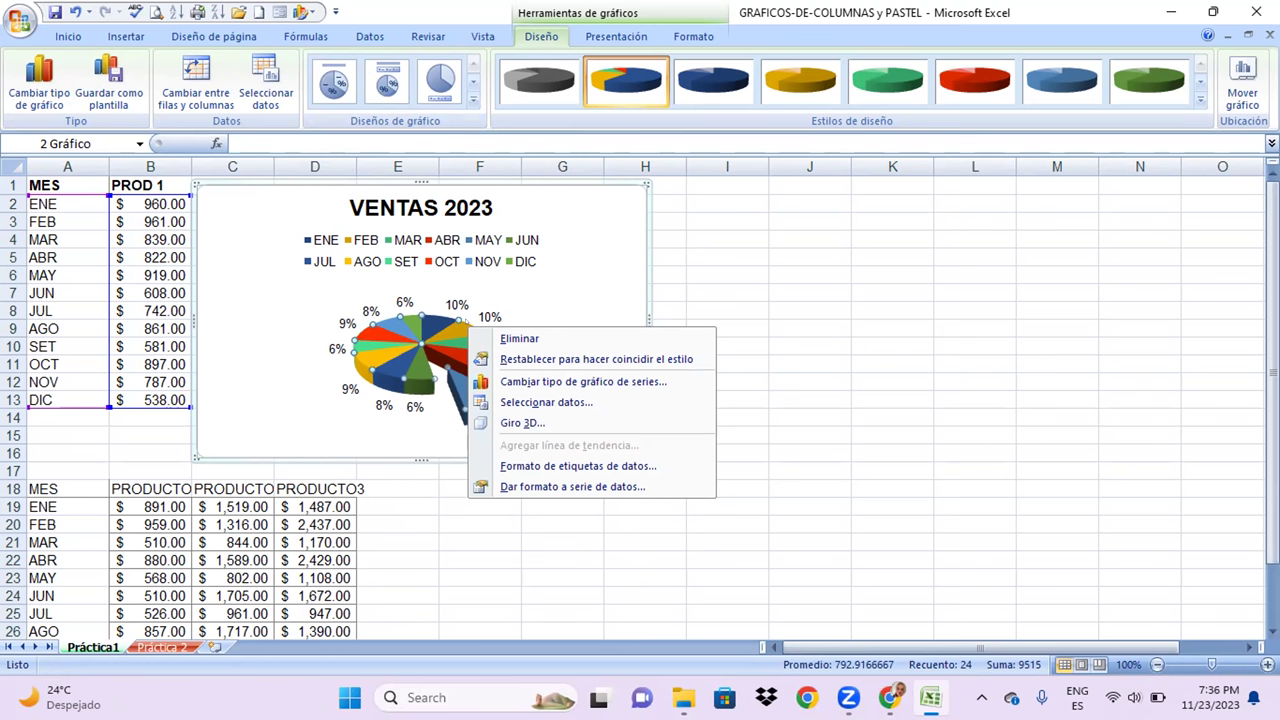
pyautogui.press('Escape')
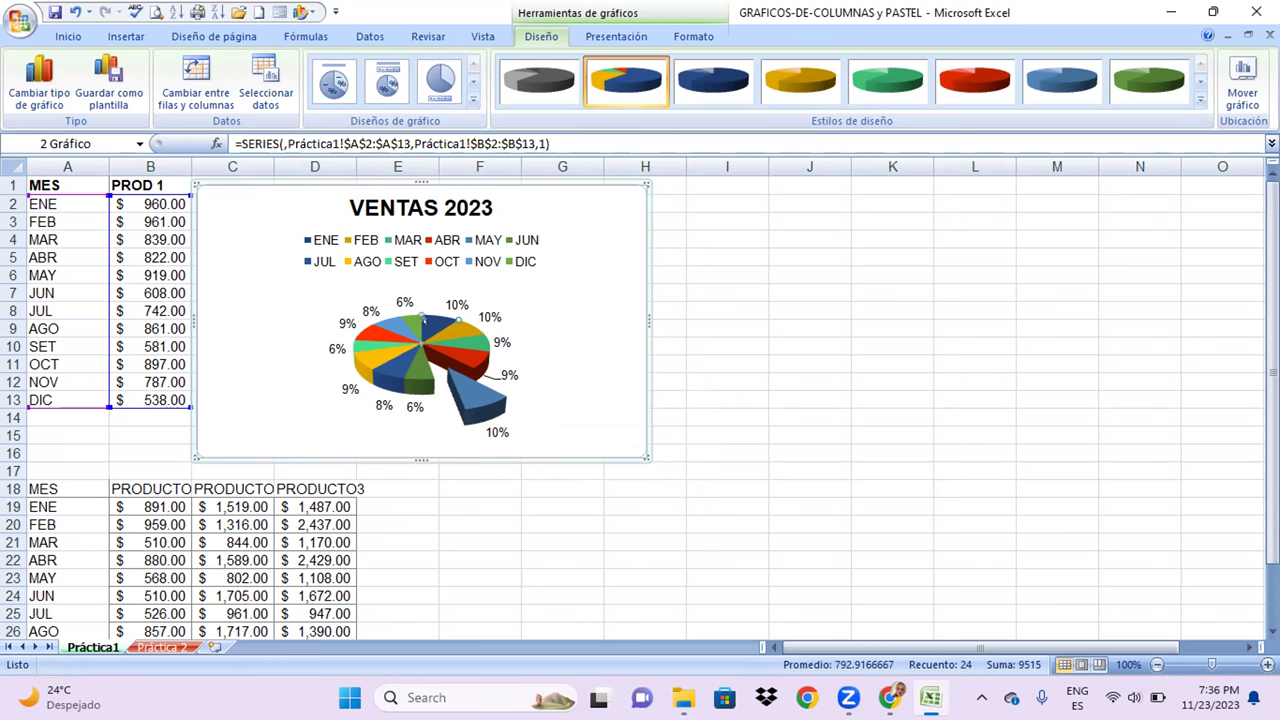
pyautogui.rightClick(424, 320)
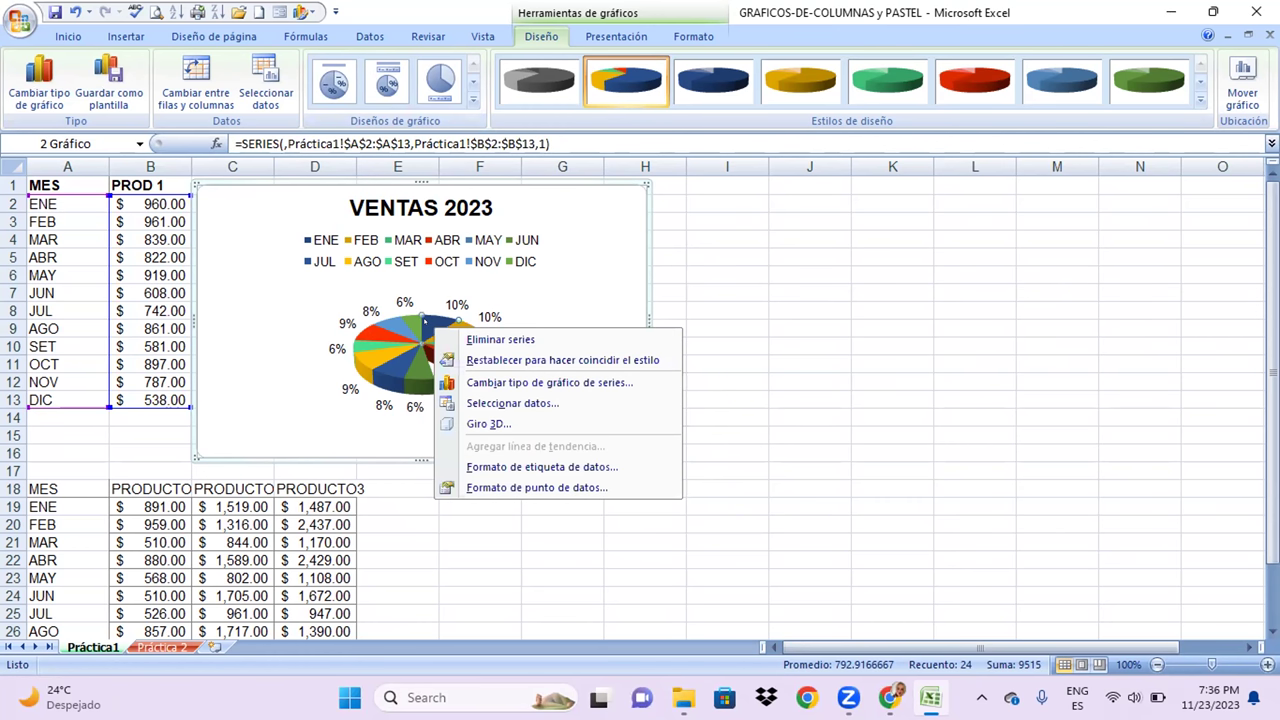
pyautogui.press('Escape')
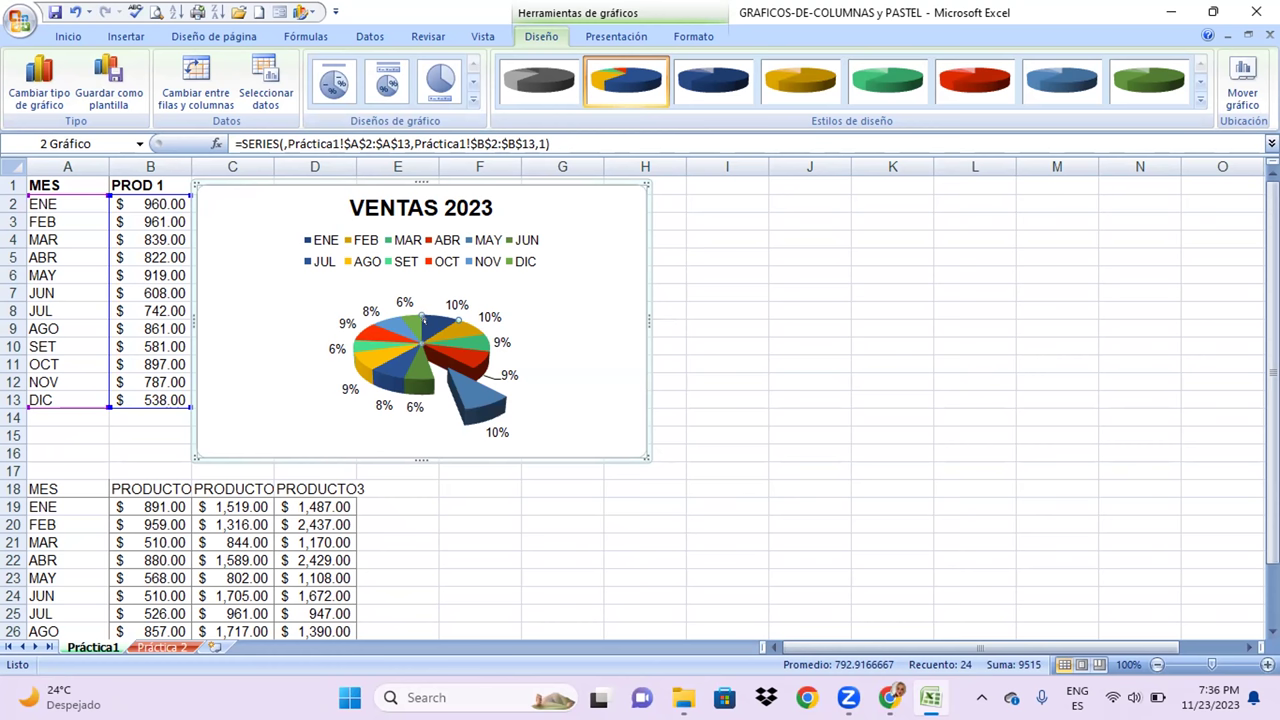
pyautogui.rightClick(422, 318)
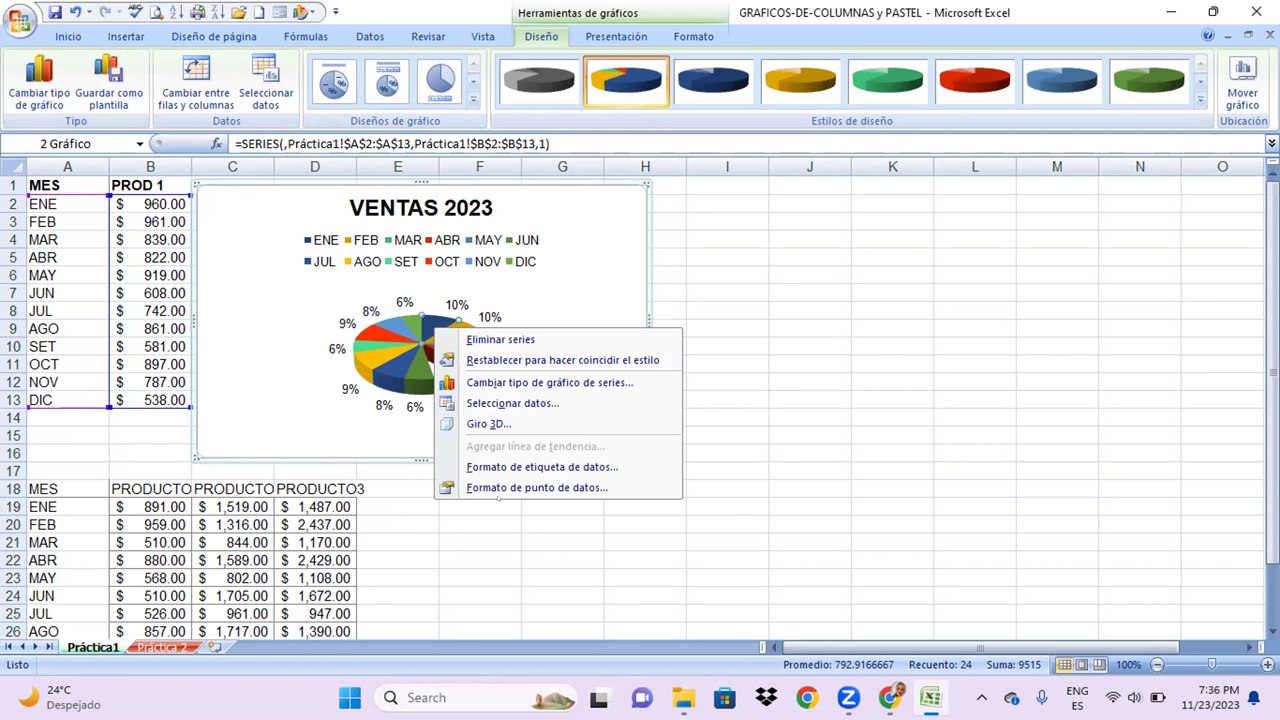
pyautogui.click(530, 487)
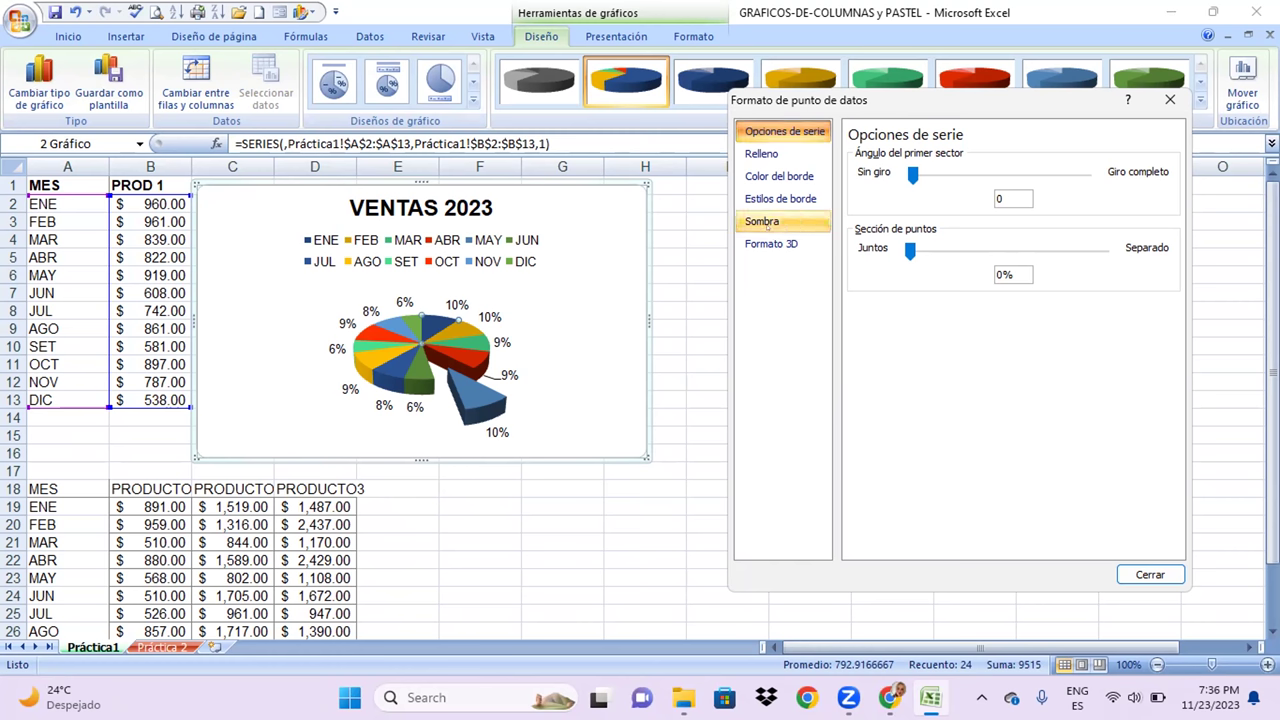
# View the slice's Relleno options and close the point formatting dialog unchanged
pyautogui.click(761, 154)
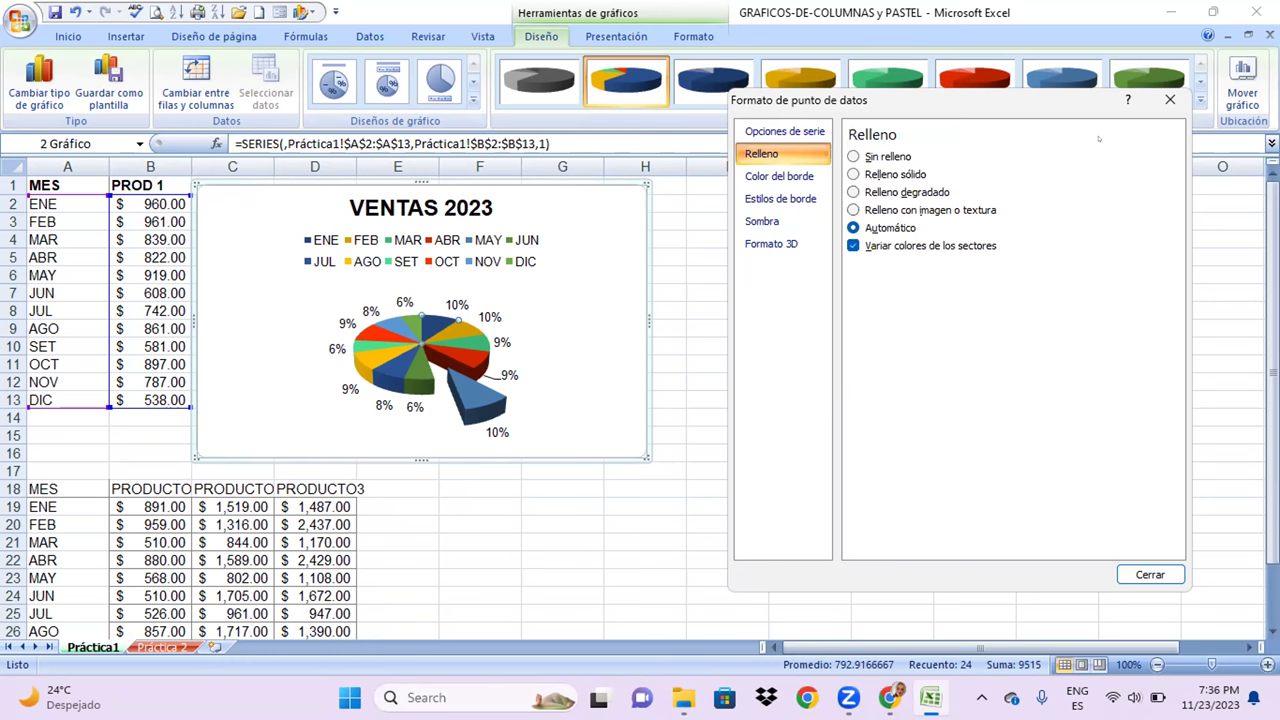
pyautogui.click(1167, 99)
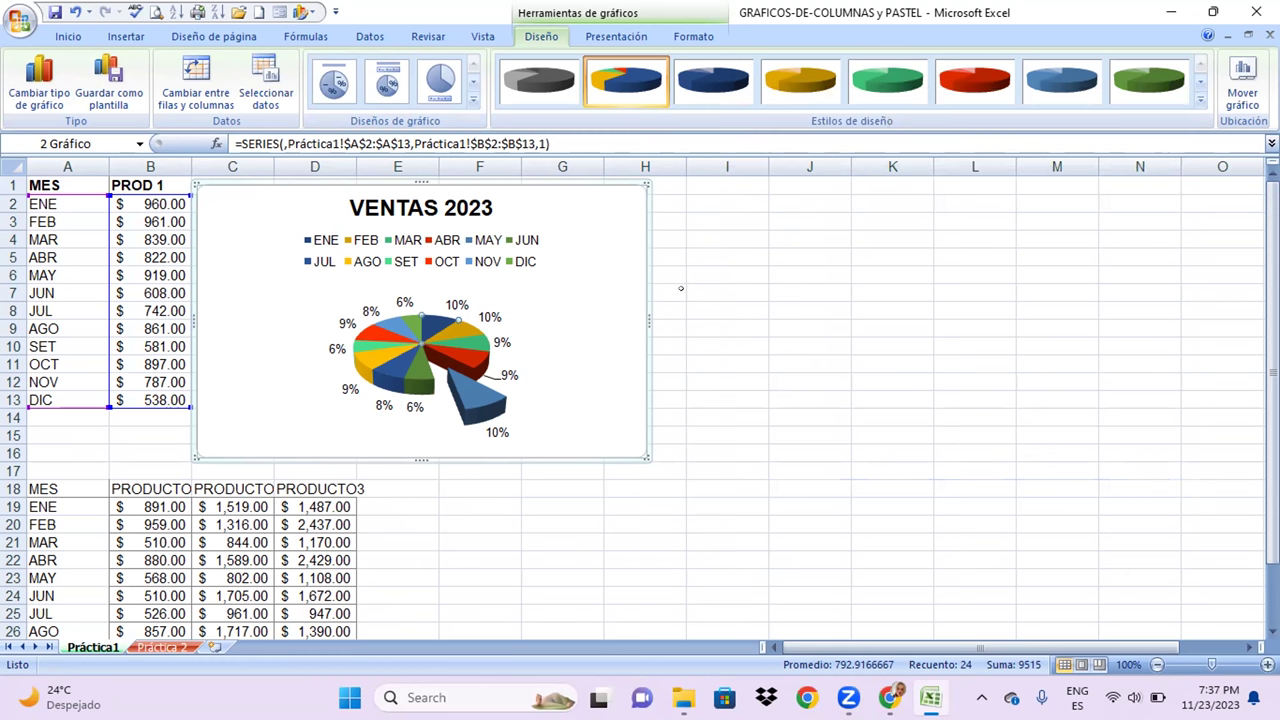
pyautogui.click(692, 231)
# Open and close Dar formato a serie de datos, then select the MAY slice
pyautogui.rightClick(692, 231)
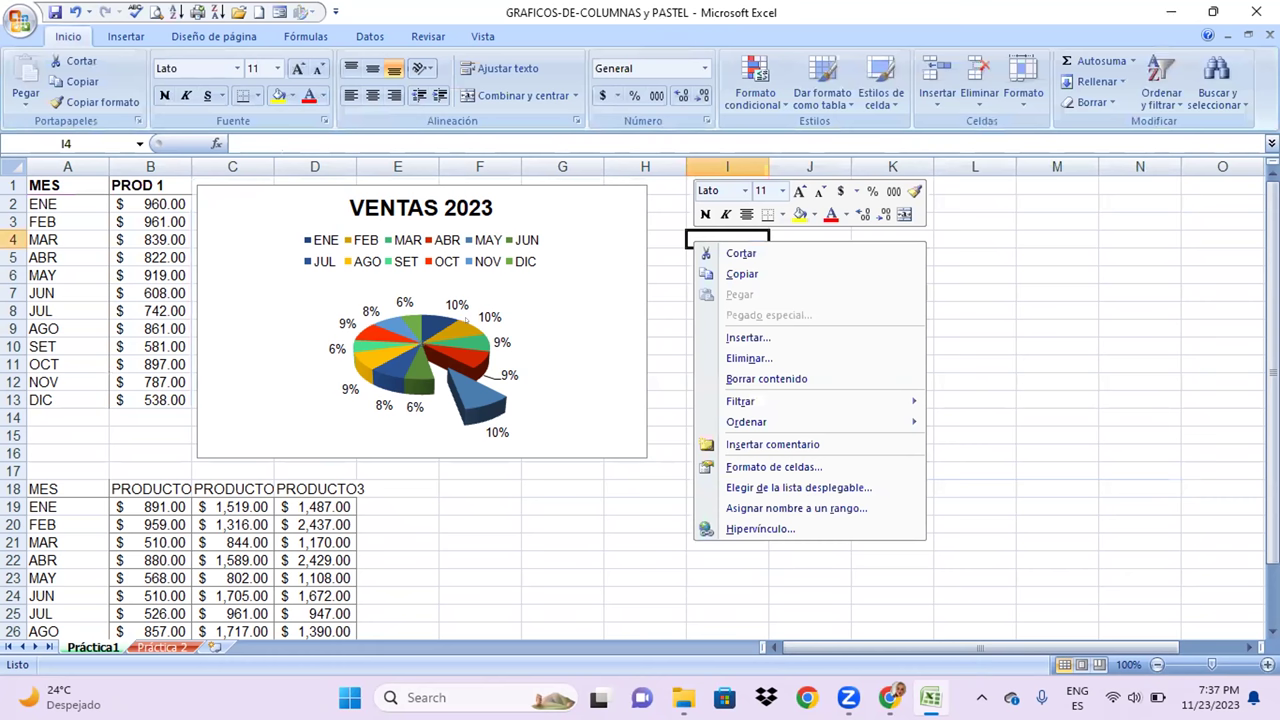
pyautogui.click(440, 324)
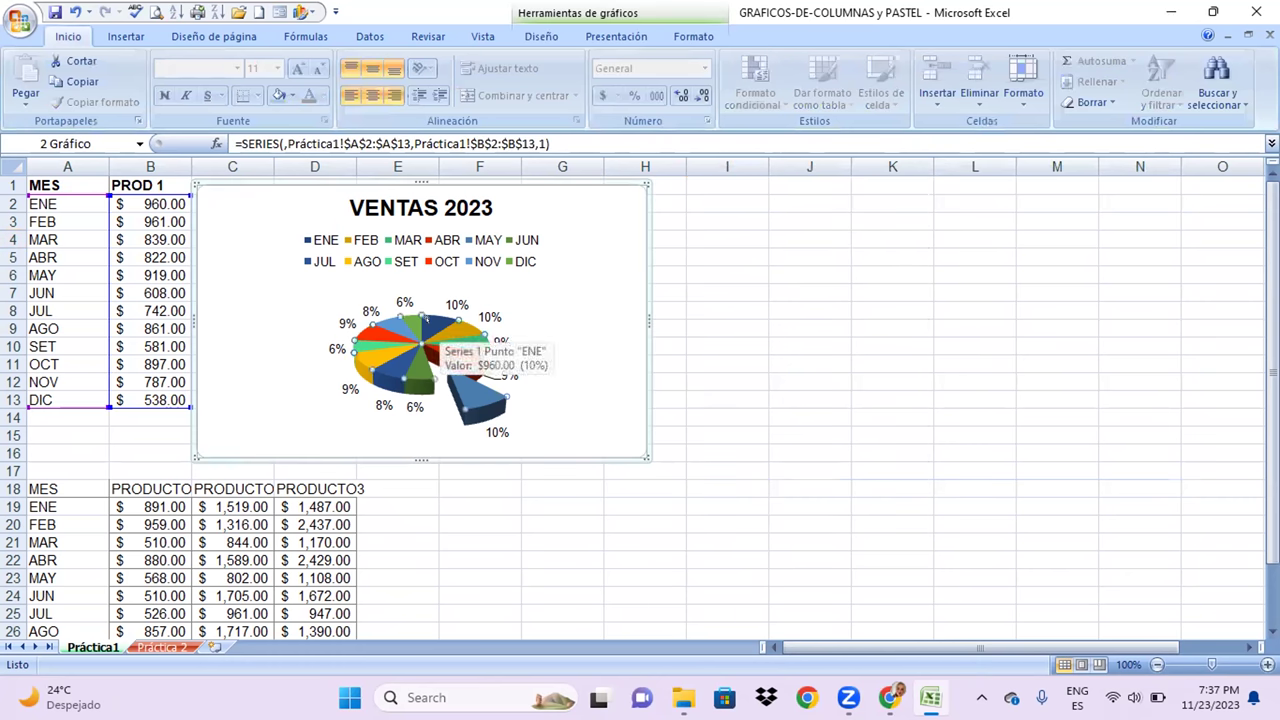
pyautogui.rightClick(440, 324)
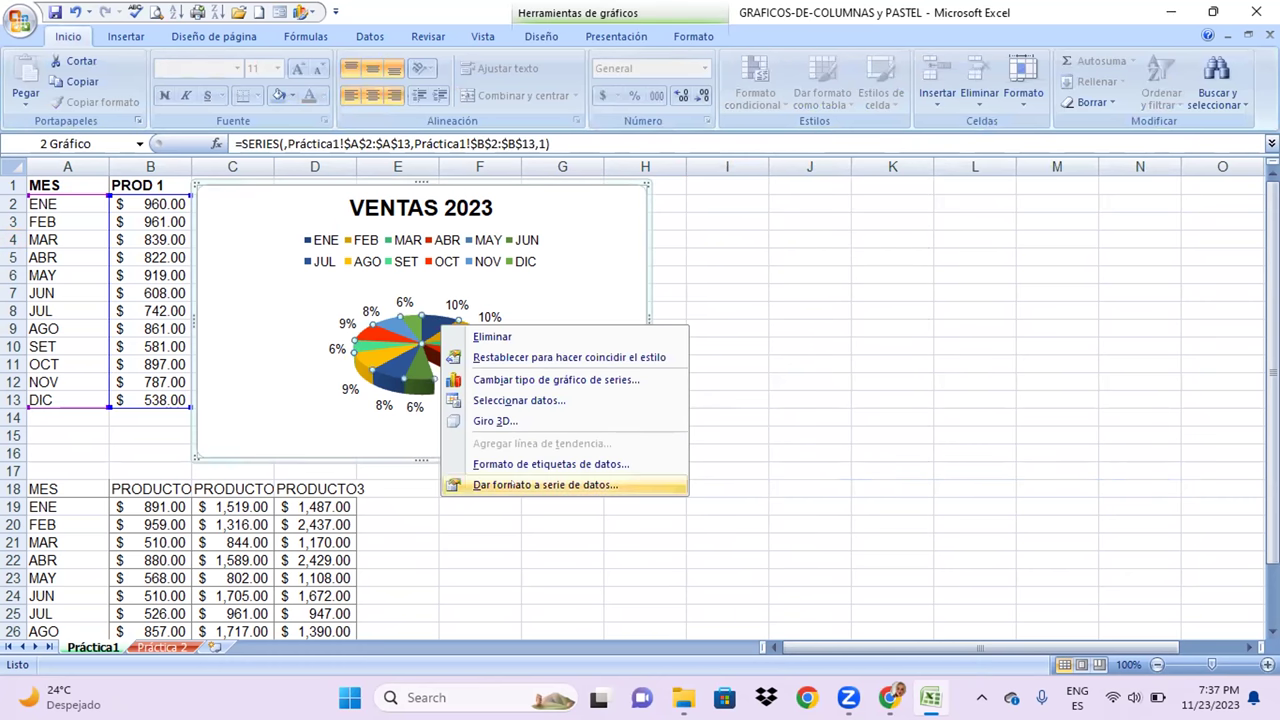
pyautogui.click(545, 484)
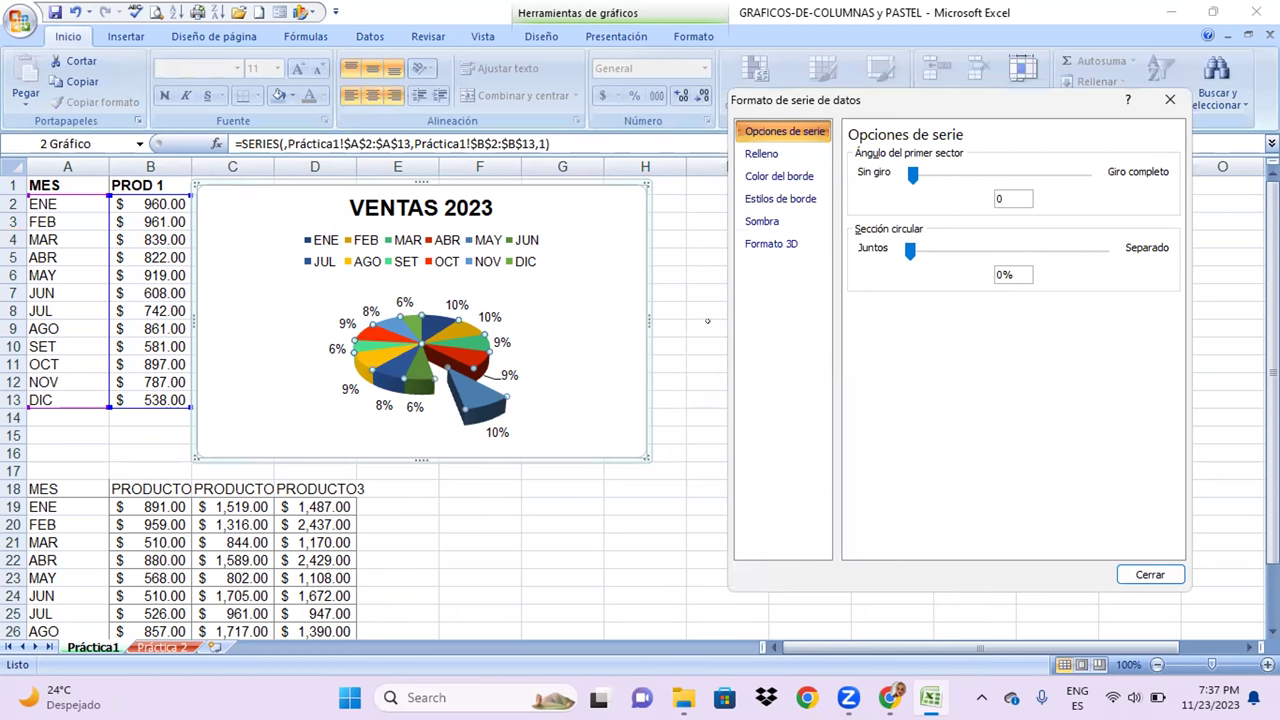
pyautogui.click(1170, 99)
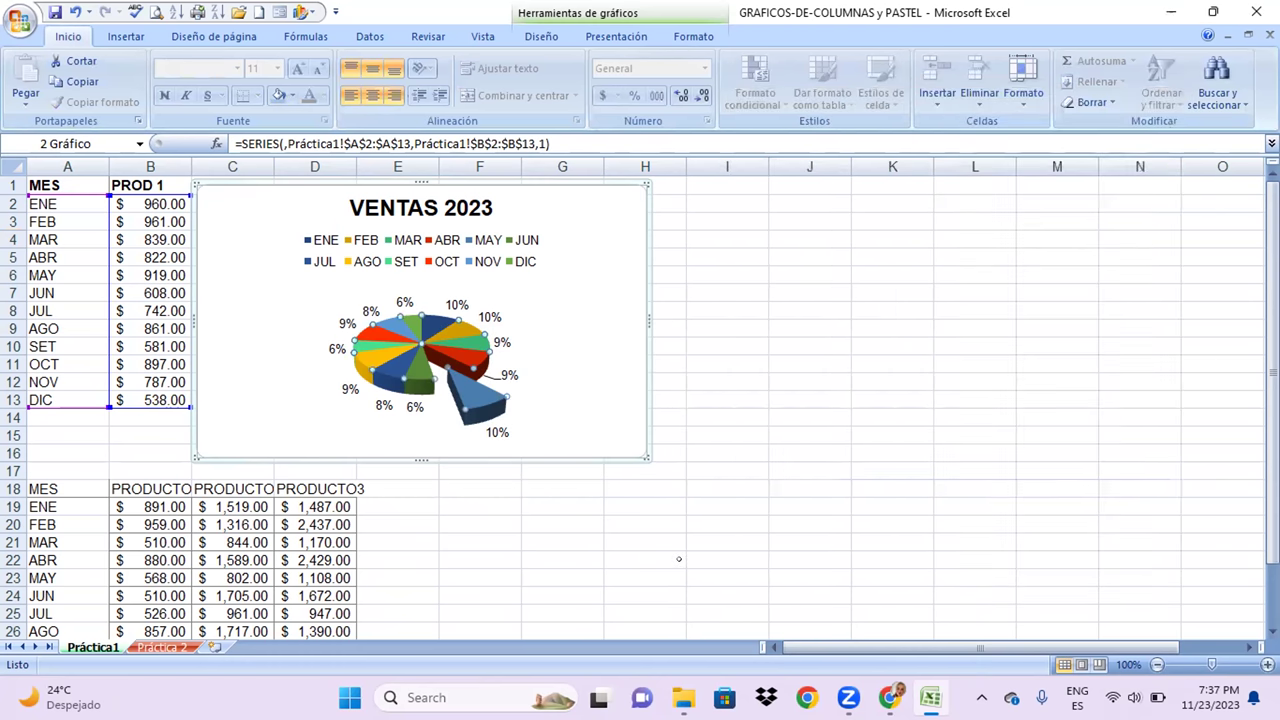
pyautogui.moveTo(470, 398)
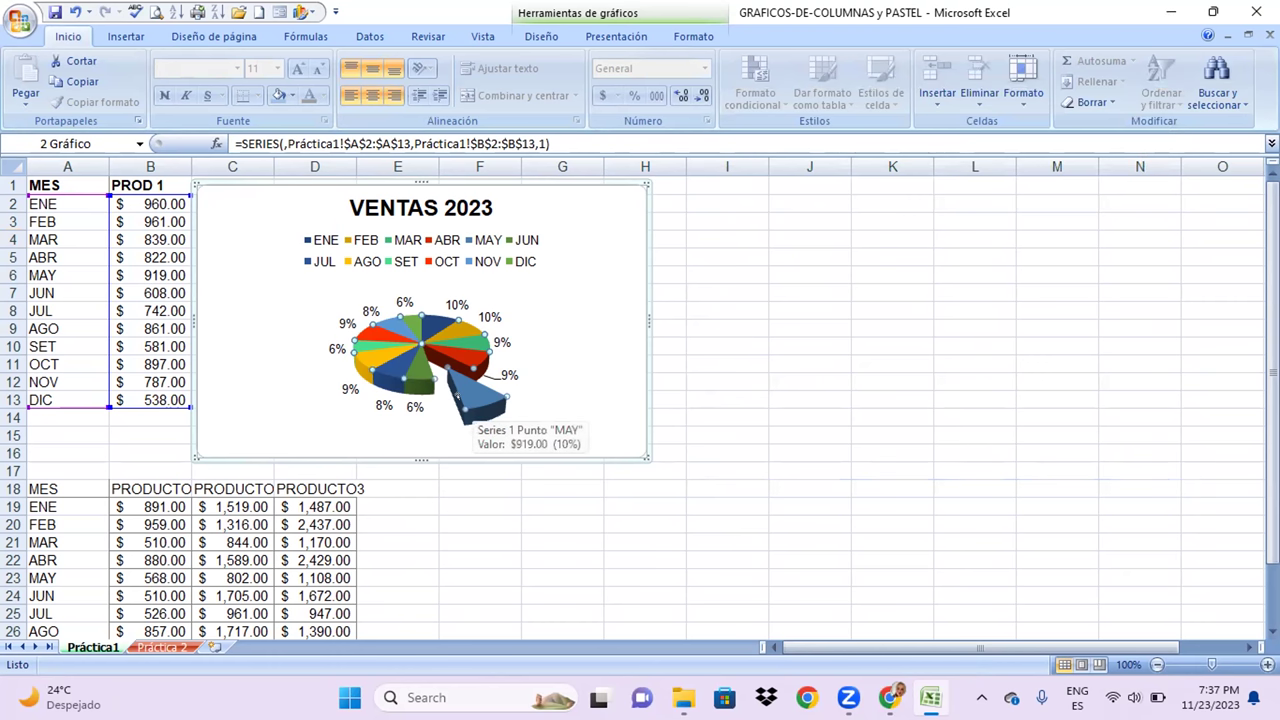
pyautogui.click(457, 397)
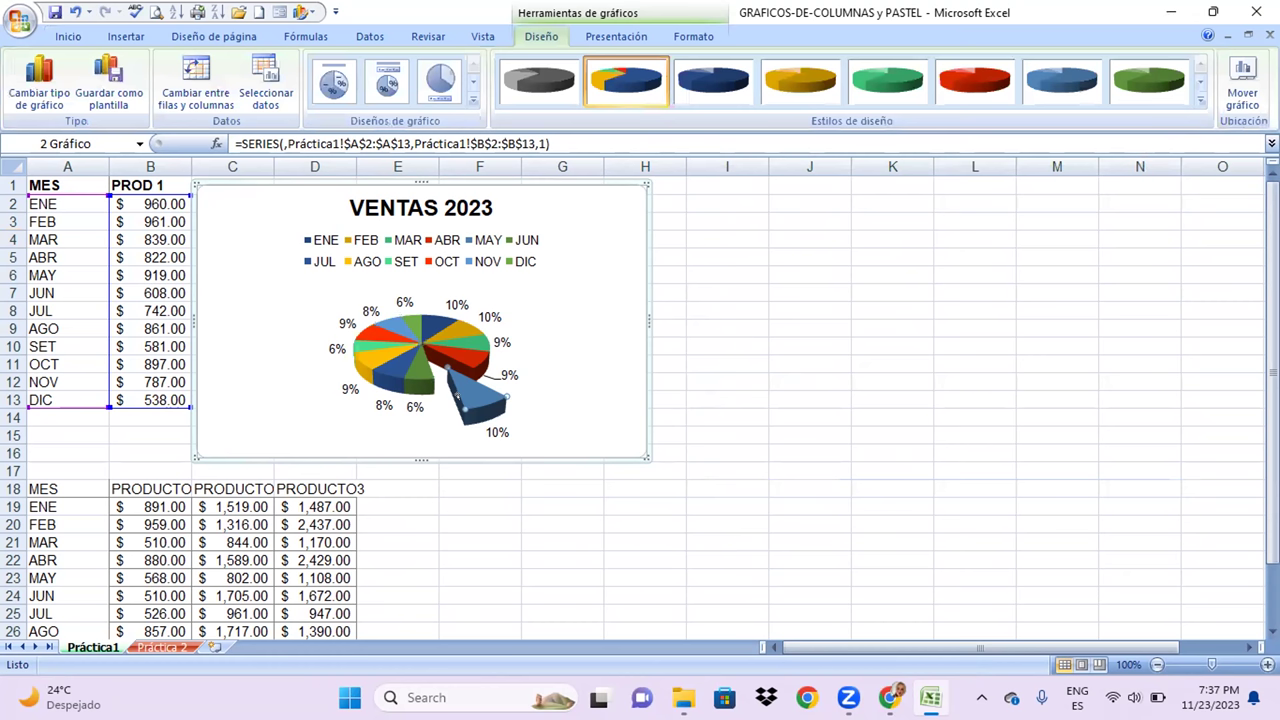
# Open the MAY slice's fill settings and try gradient, texture and solid fills
pyautogui.rightClick(467, 397)
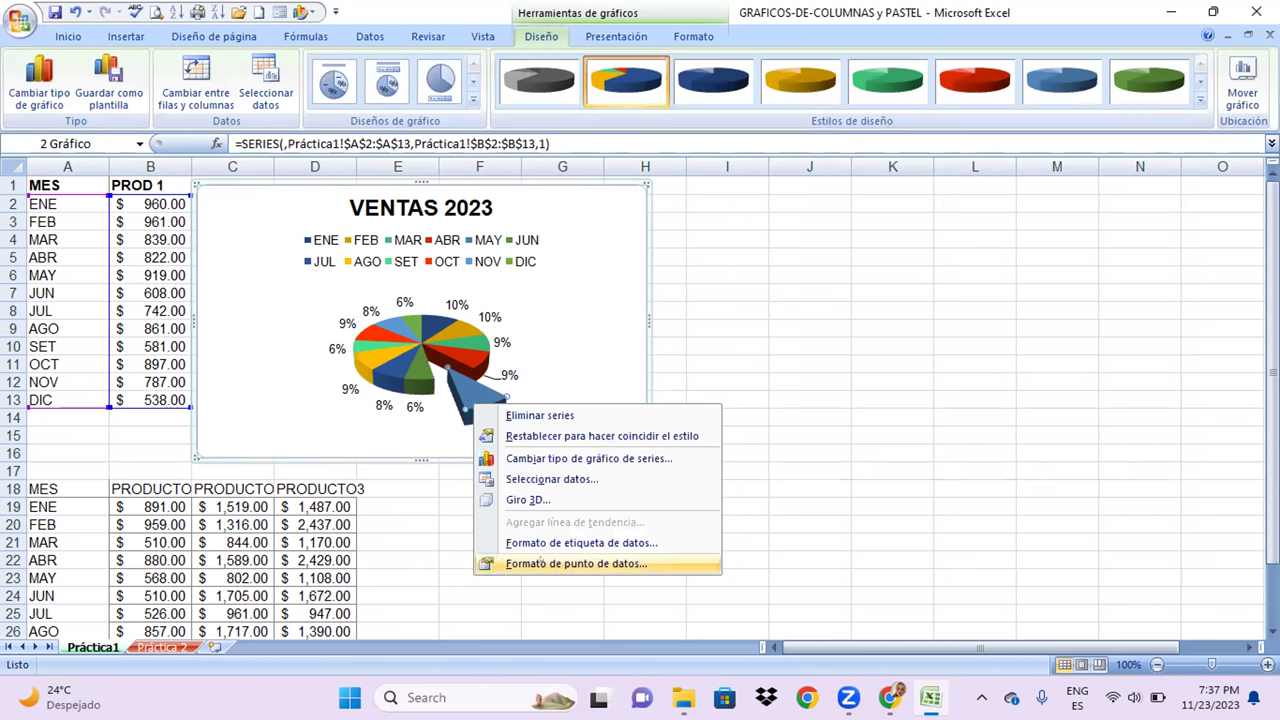
pyautogui.click(545, 563)
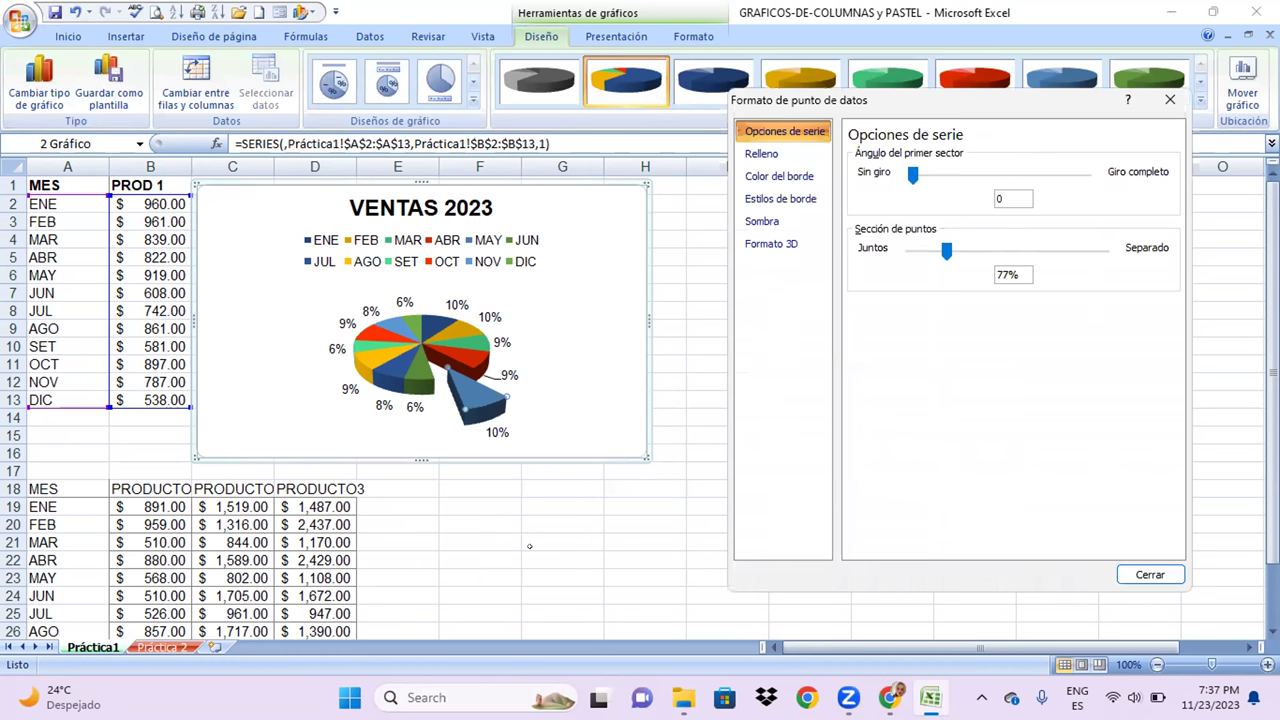
pyautogui.click(762, 154)
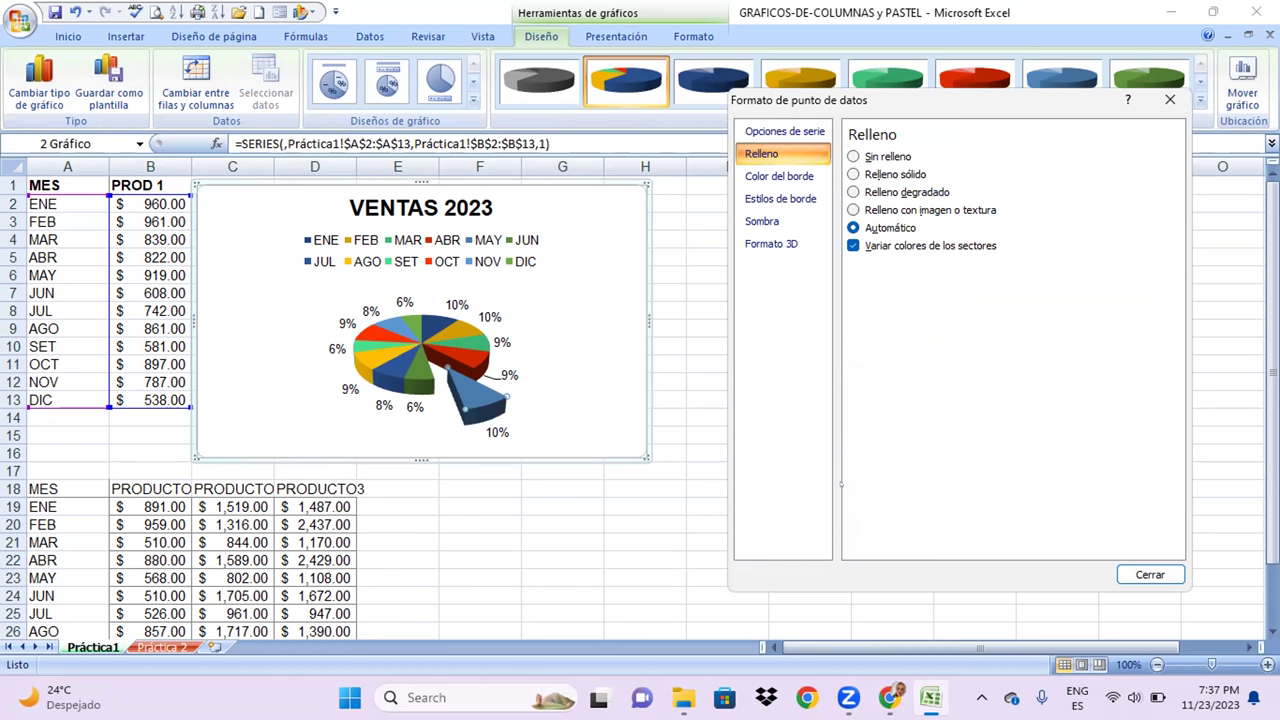
pyautogui.click(918, 192)
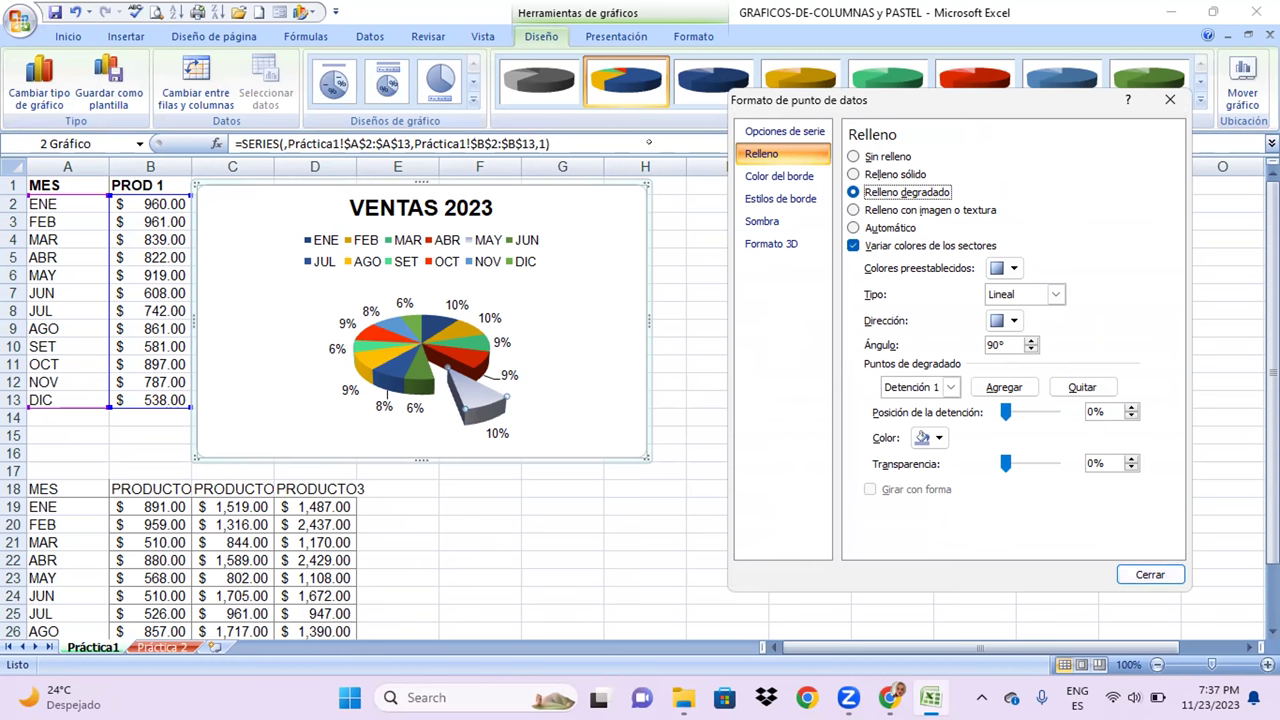
pyautogui.click(853, 210)
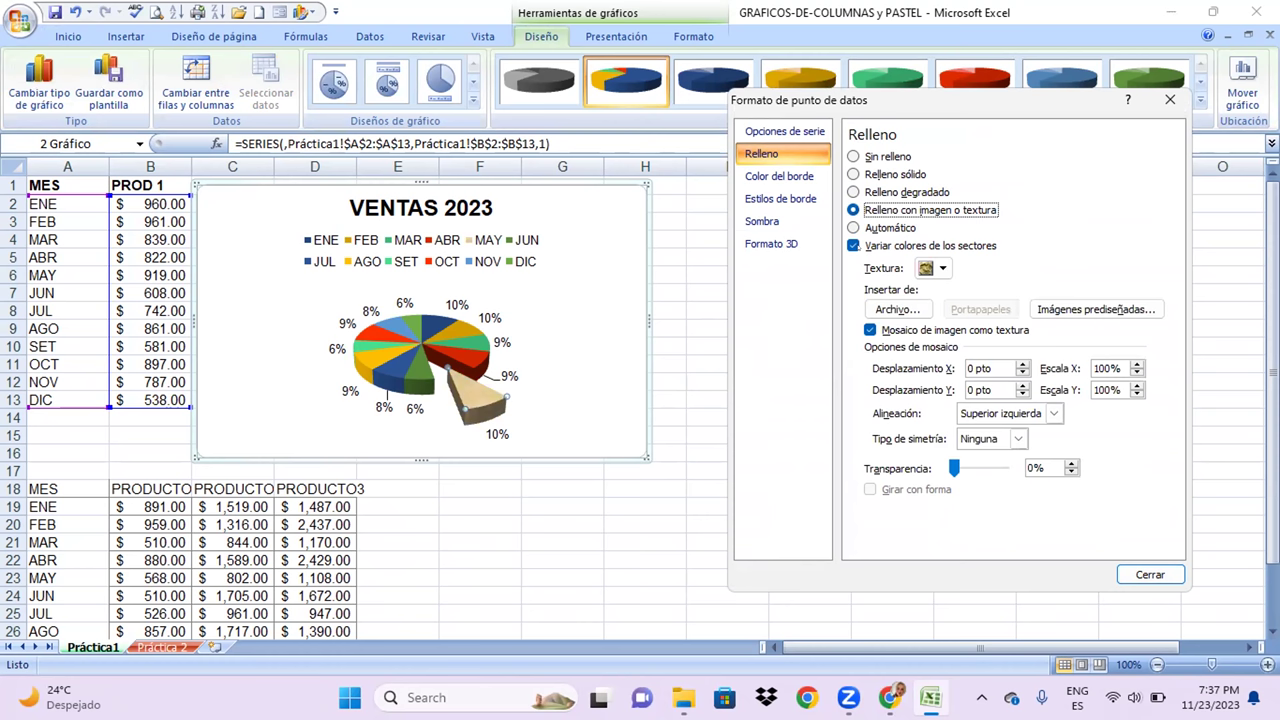
pyautogui.click(872, 190)
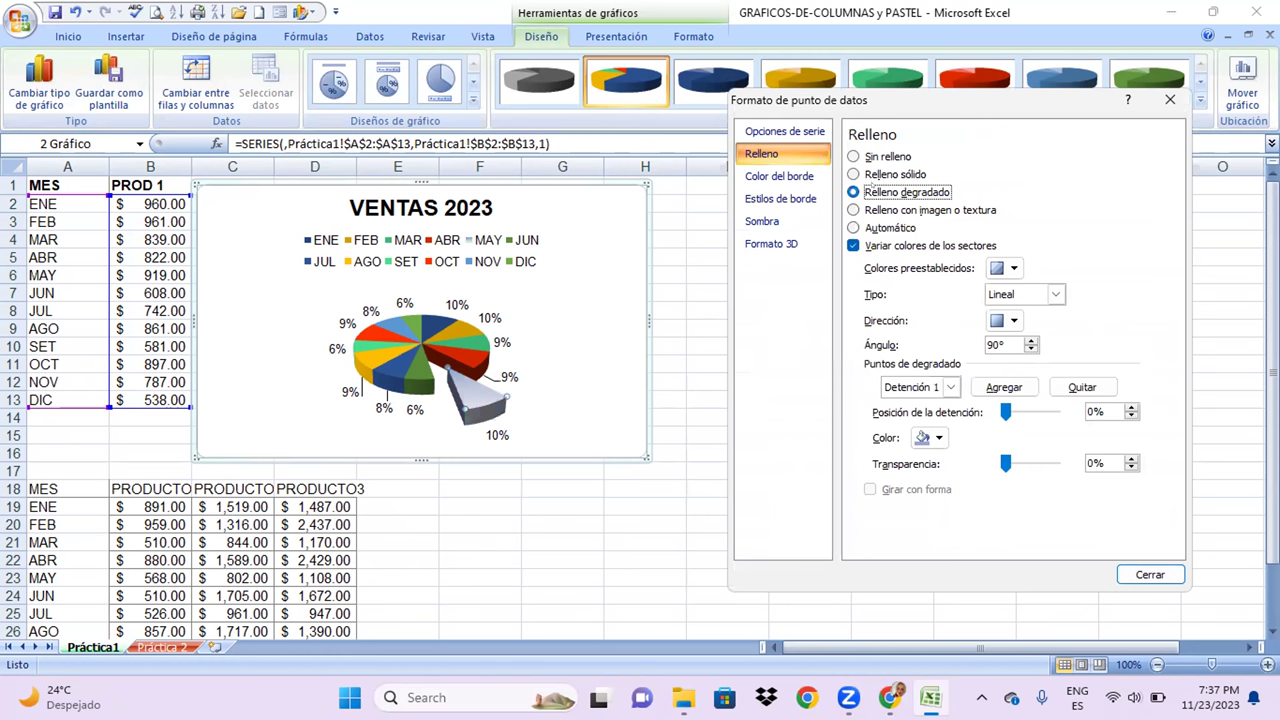
pyautogui.click(876, 174)
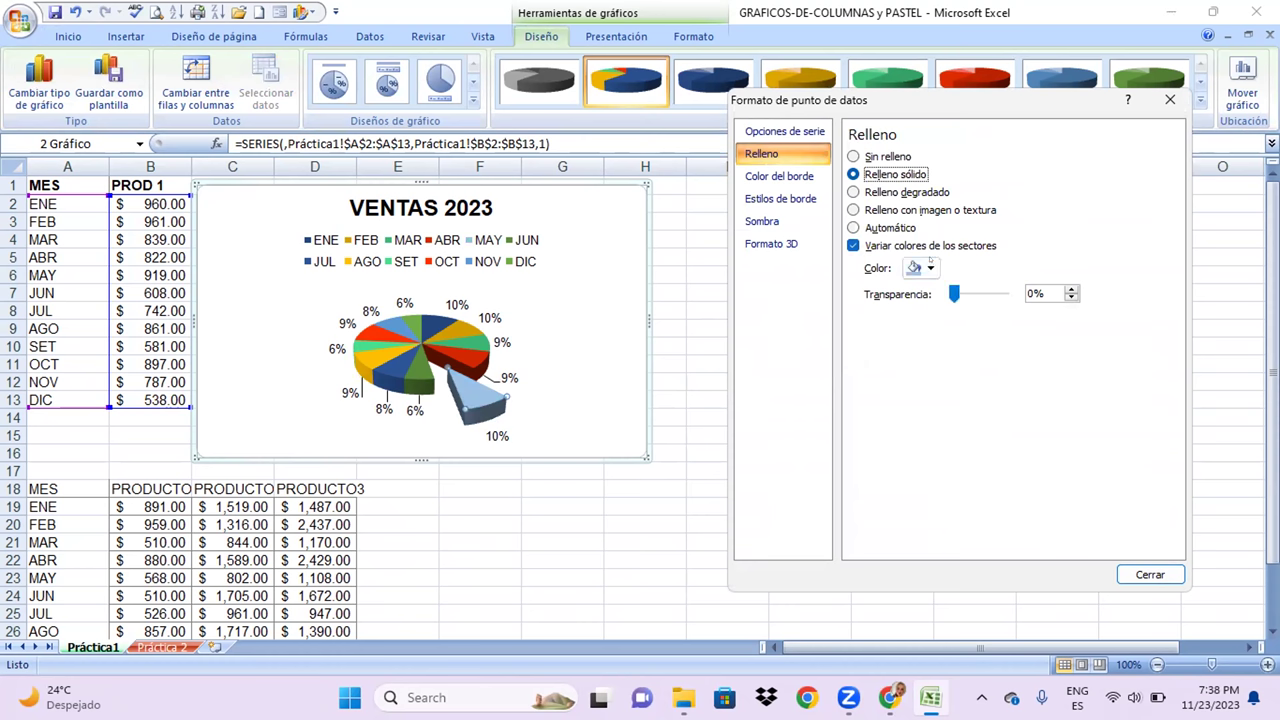
# Fill the MAY slice with a dark green texture
pyautogui.click(912, 210)
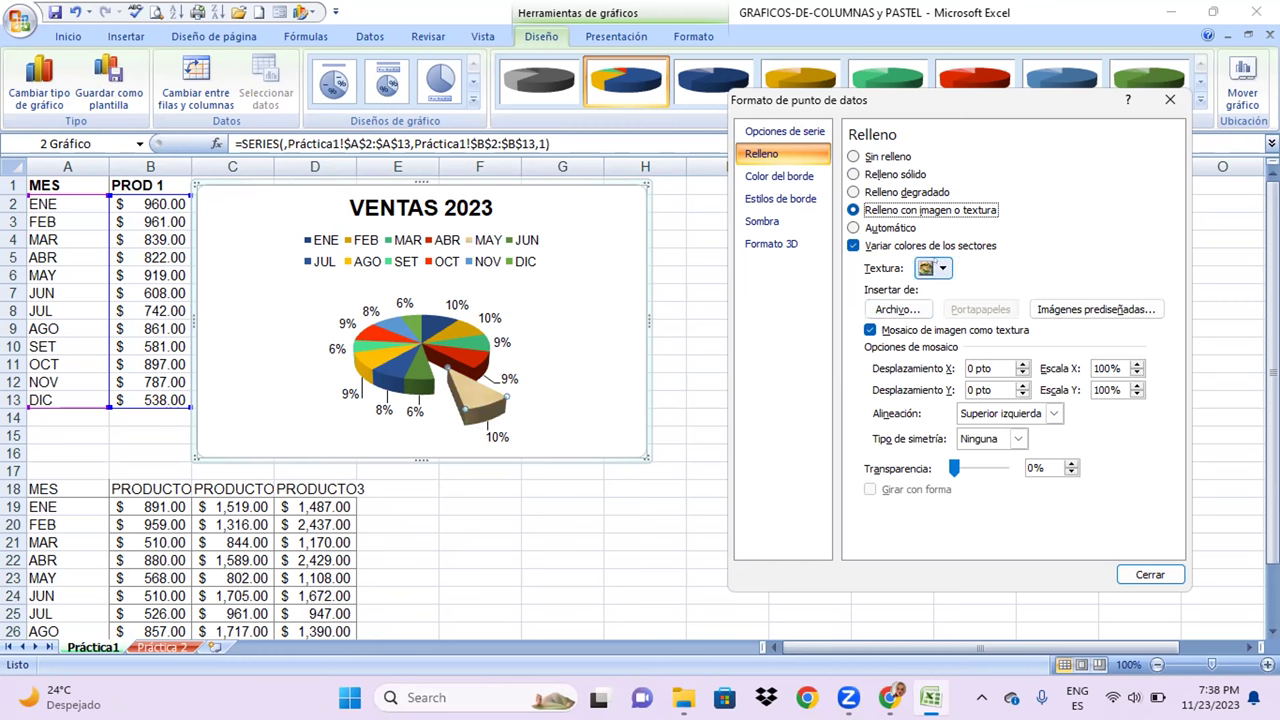
pyautogui.click(930, 266)
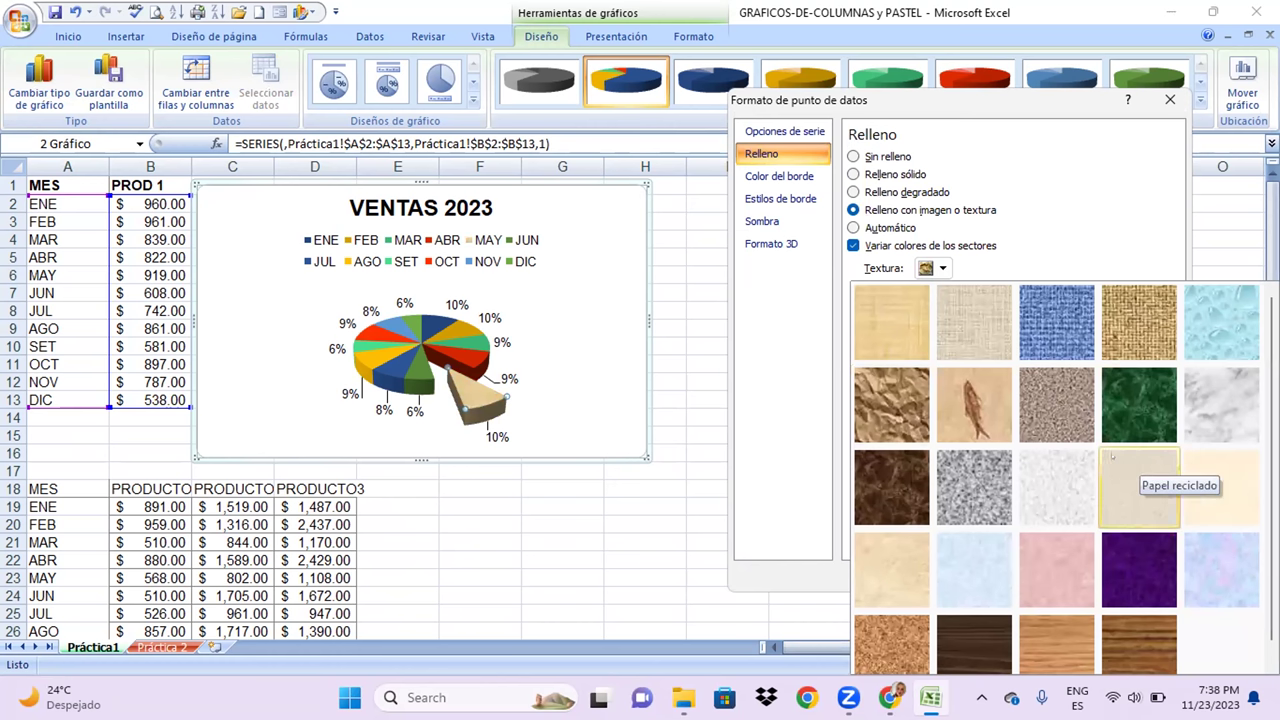
pyautogui.click(1066, 485)
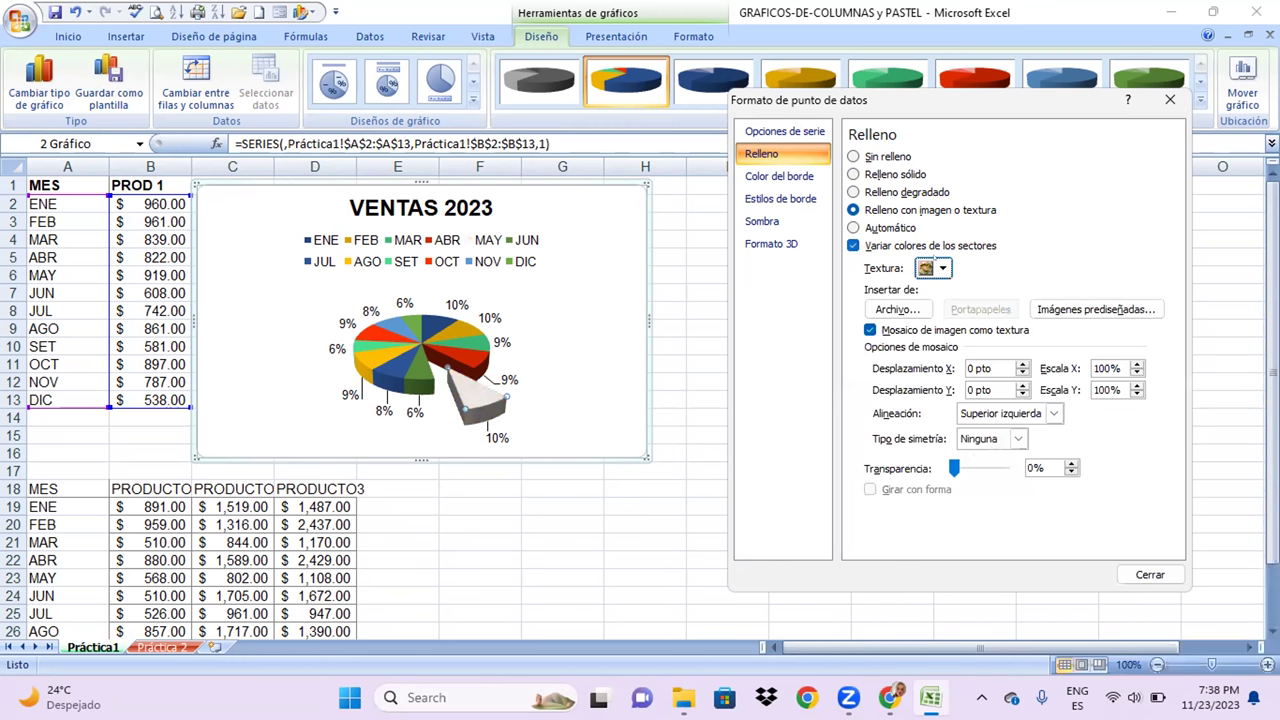
pyautogui.click(941, 268)
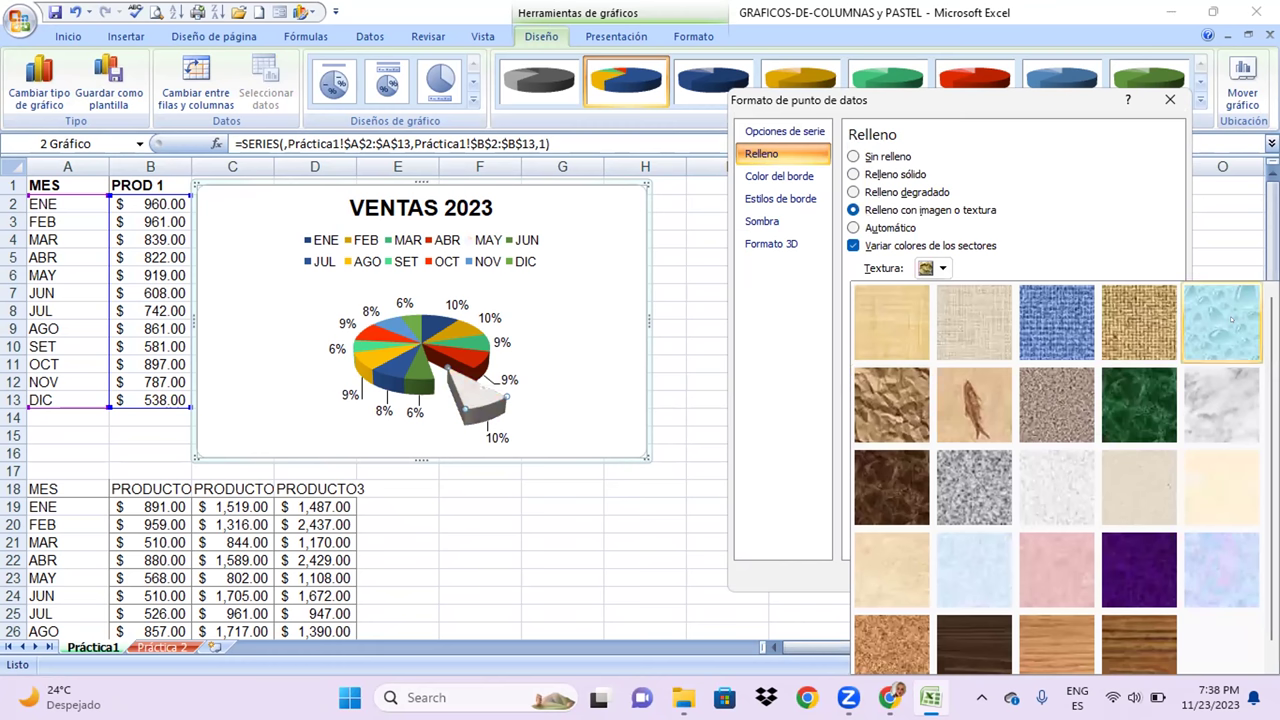
pyautogui.click(1128, 393)
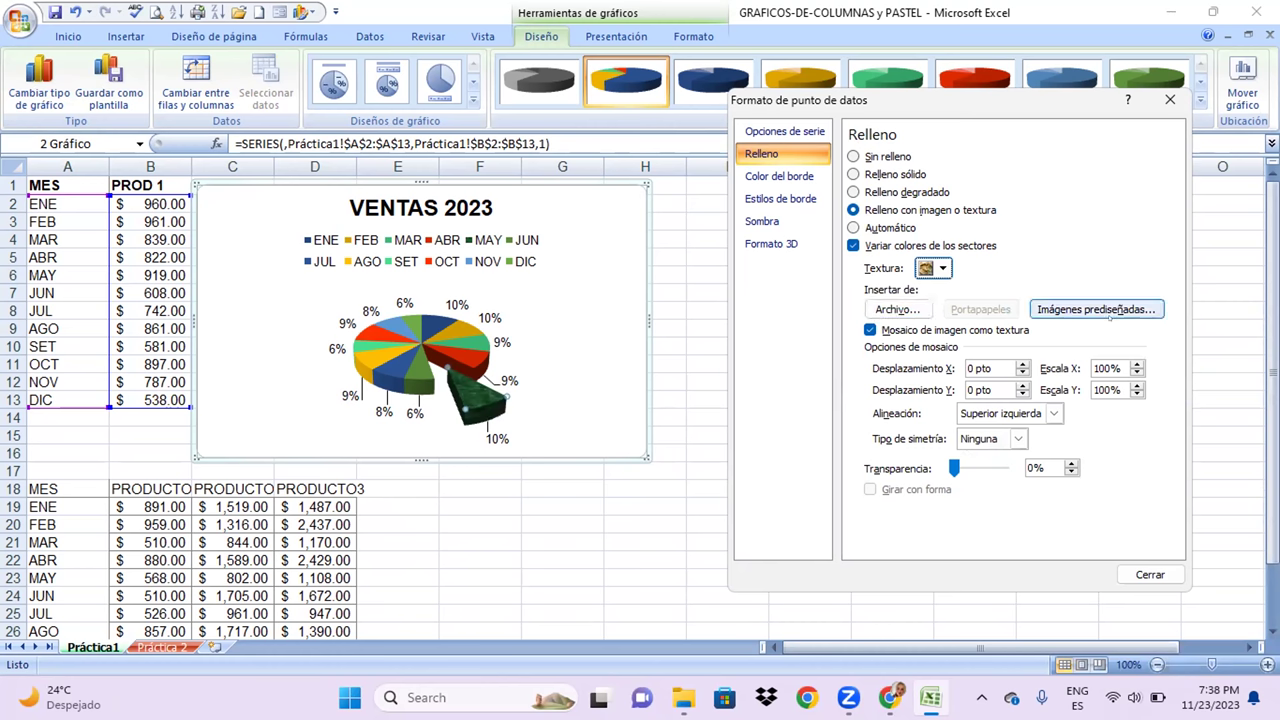
pyautogui.click(779, 176)
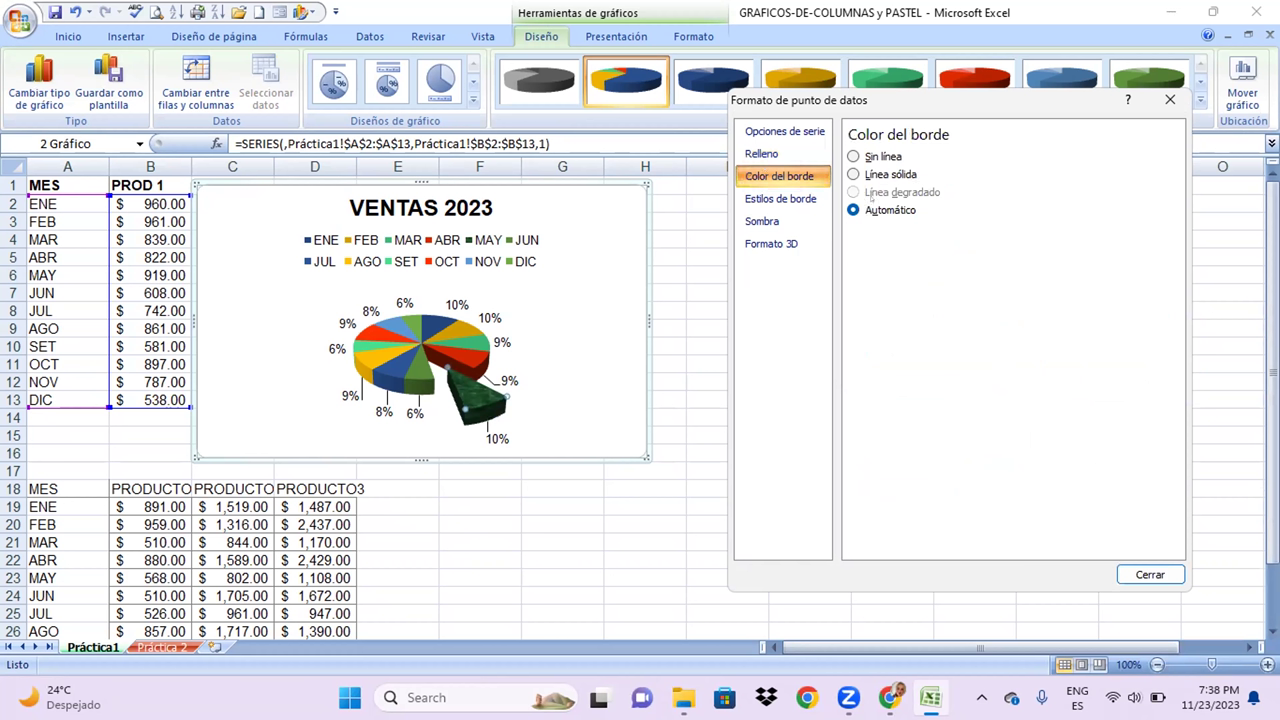
# Review the slice's border style, shadow and 3D format settings, then close the dialog
pyautogui.click(805, 199)
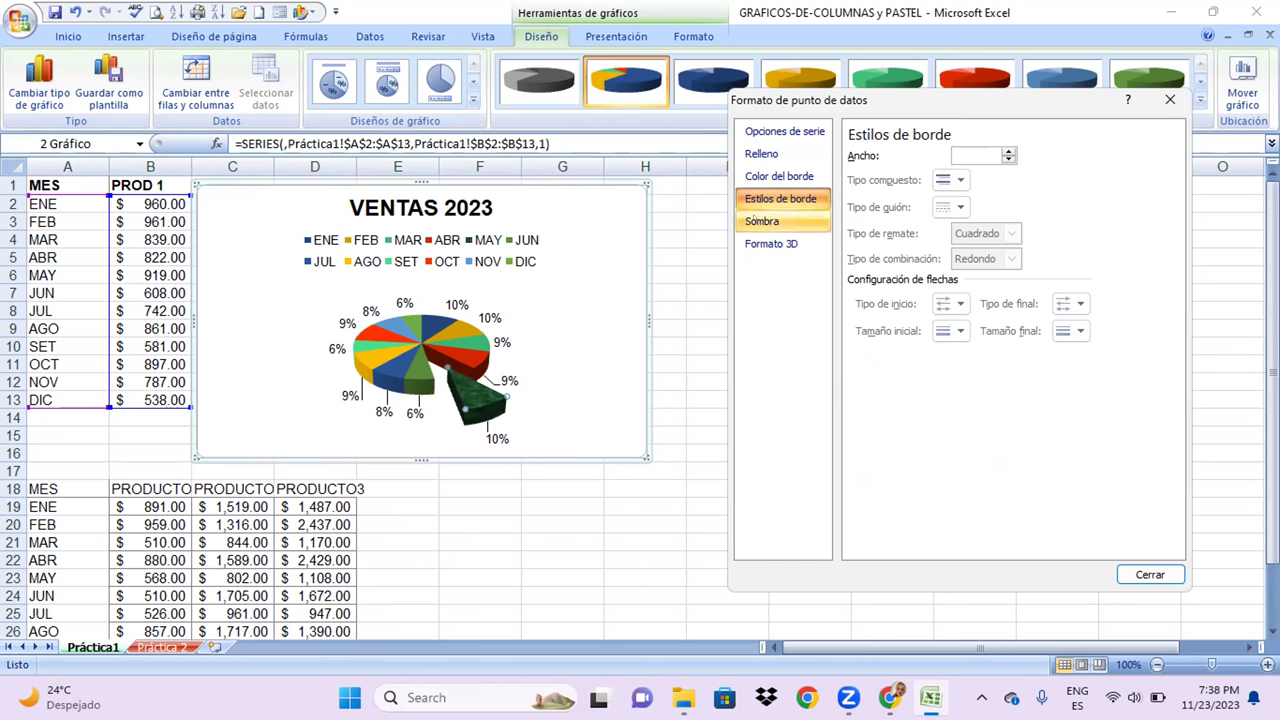
pyautogui.click(763, 221)
pyautogui.click(769, 244)
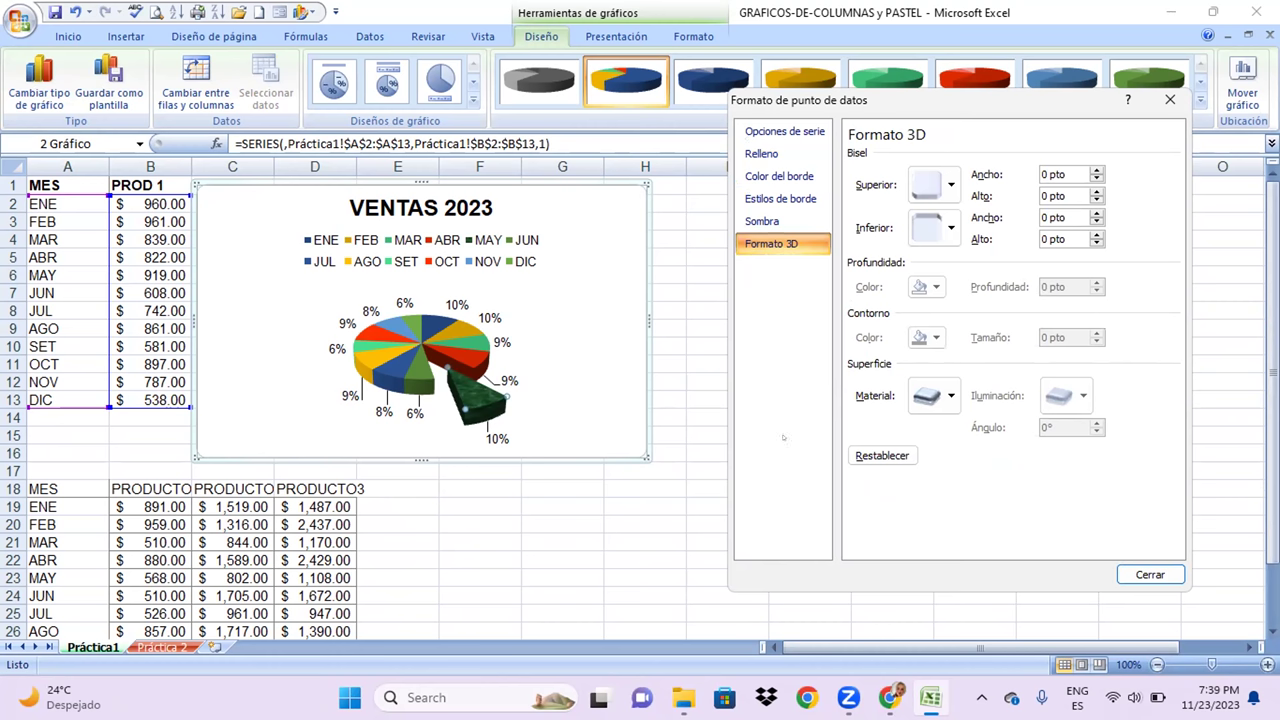
pyautogui.click(1170, 100)
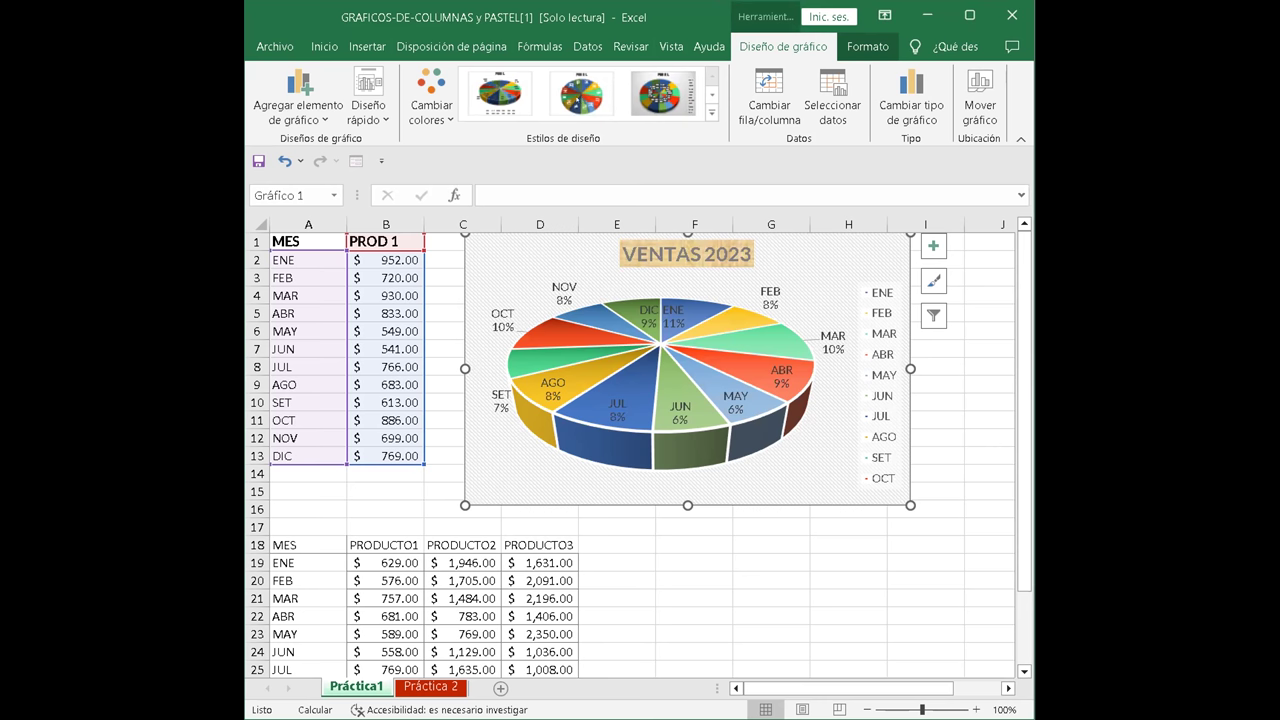
# Try several pie chart styles, settling on one with coloured month and percentage labels outside
pyautogui.click(581, 93)
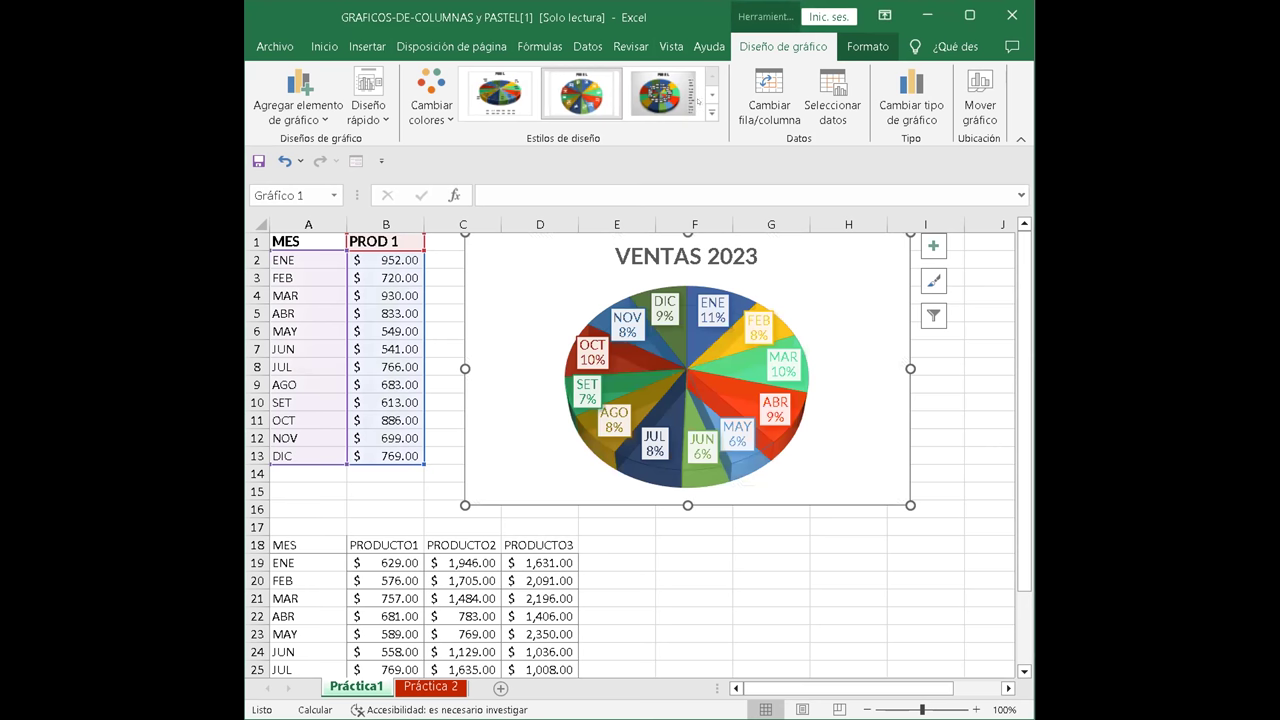
pyautogui.click(711, 112)
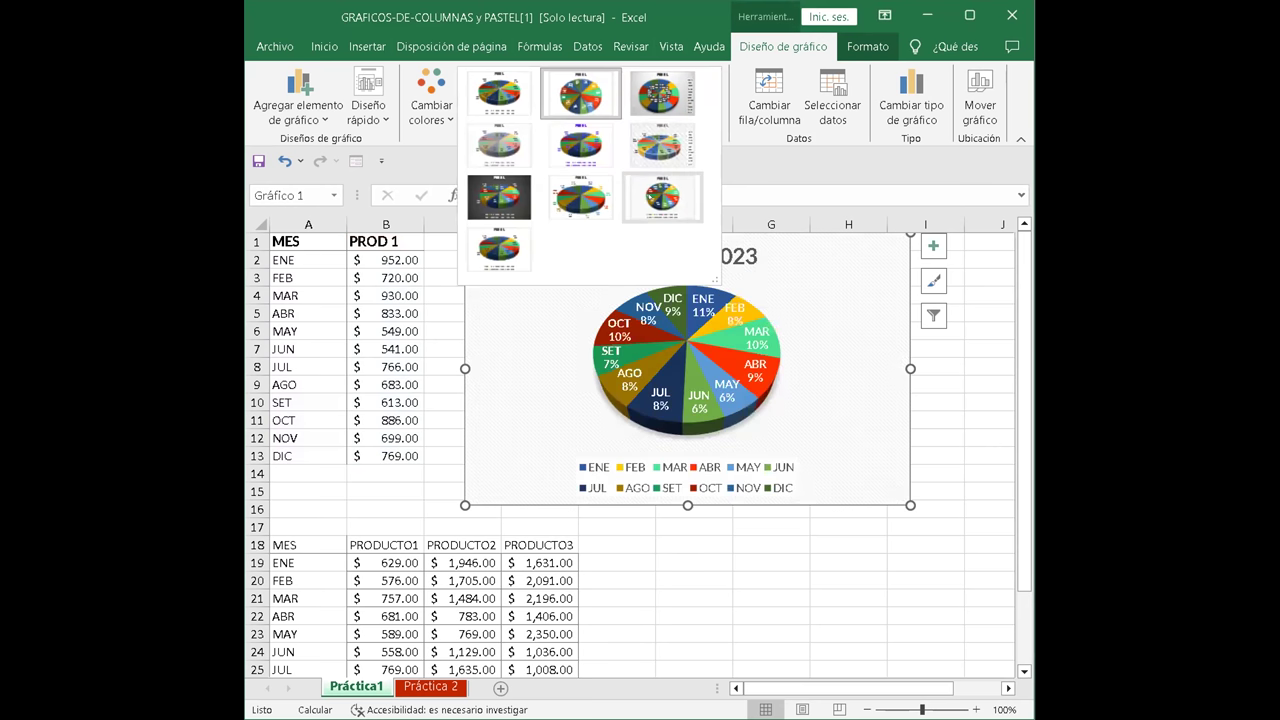
pyautogui.click(661, 185)
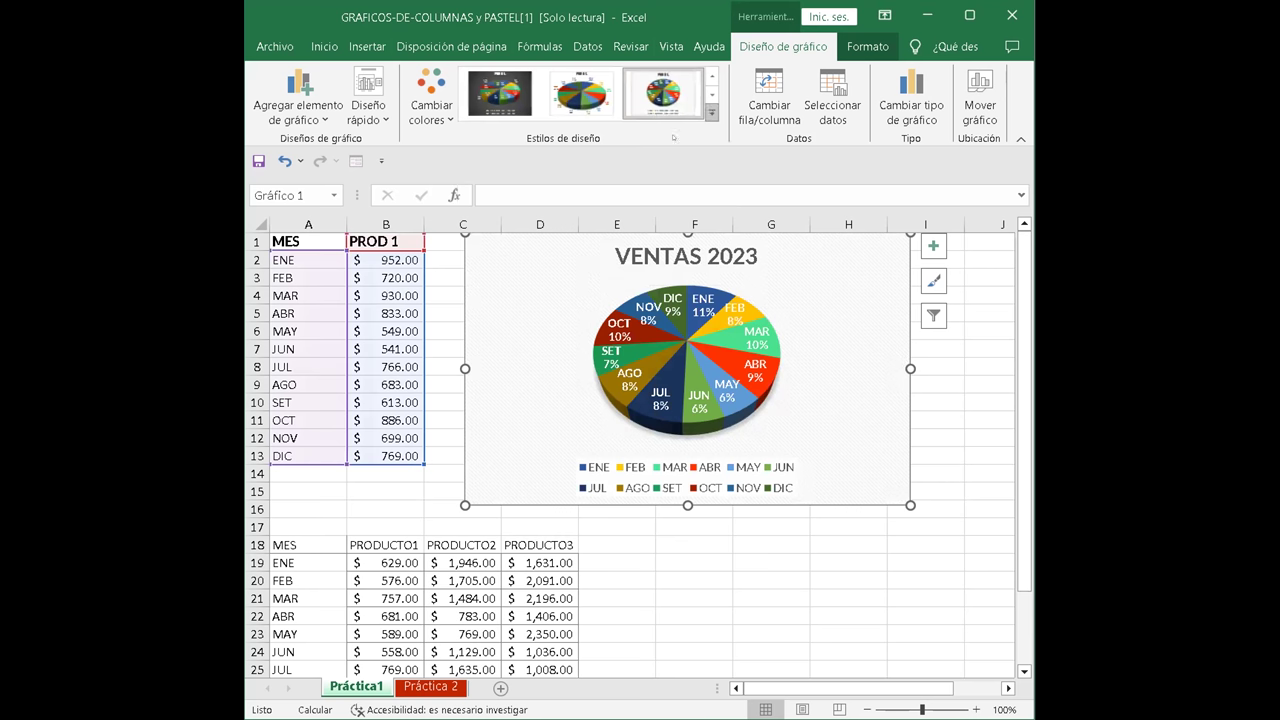
pyautogui.click(711, 112)
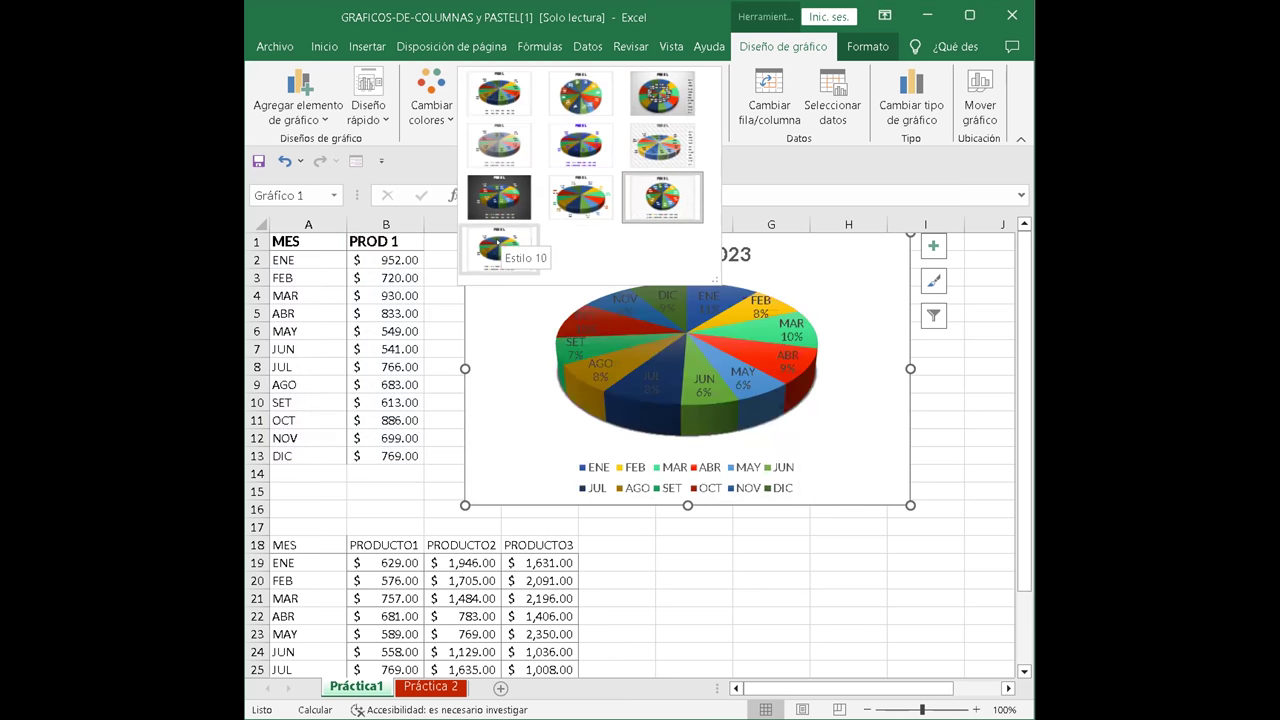
pyautogui.click(497, 233)
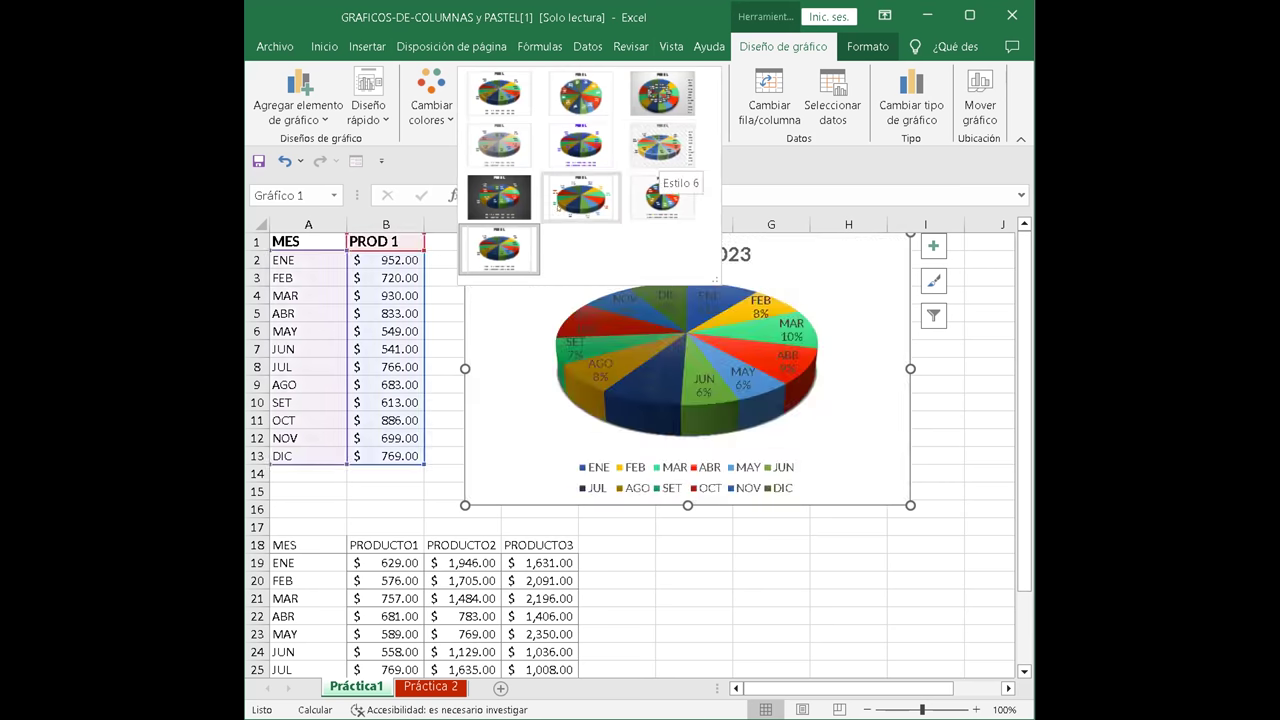
pyautogui.click(580, 197)
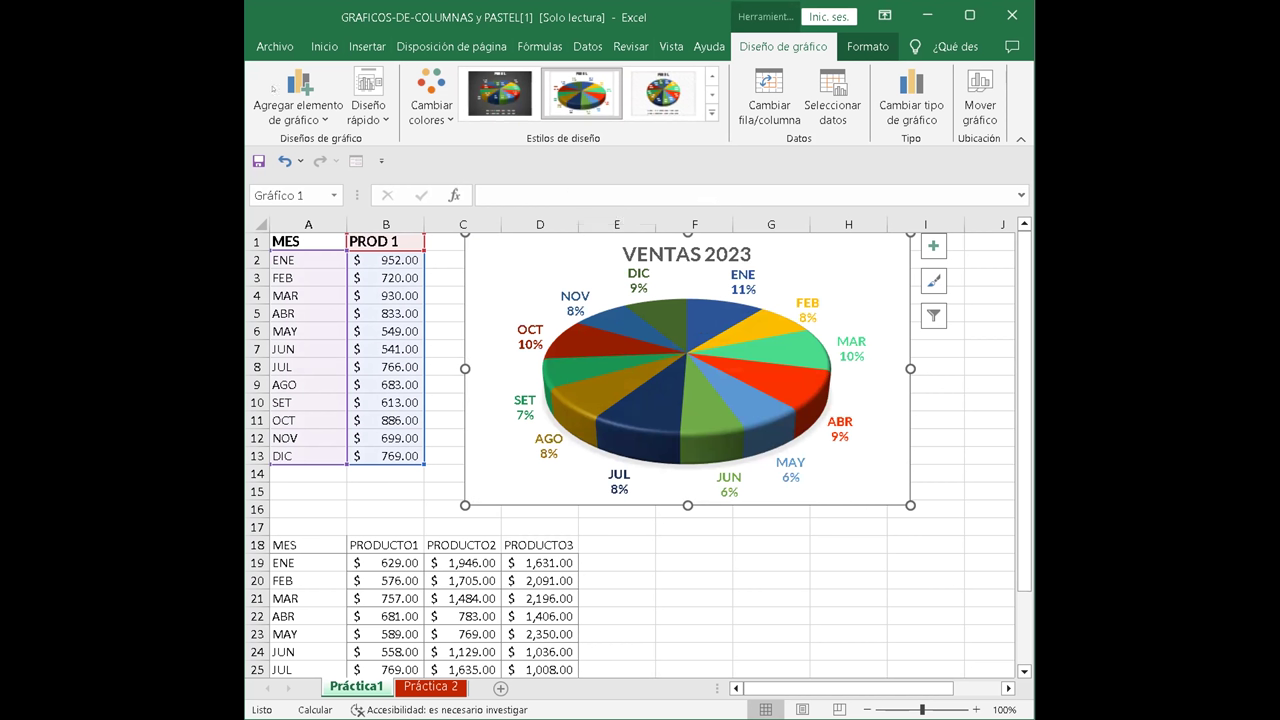
# Drag the JUN and FEB slices outward so they stand apart from the pie
pyautogui.click(770, 373)
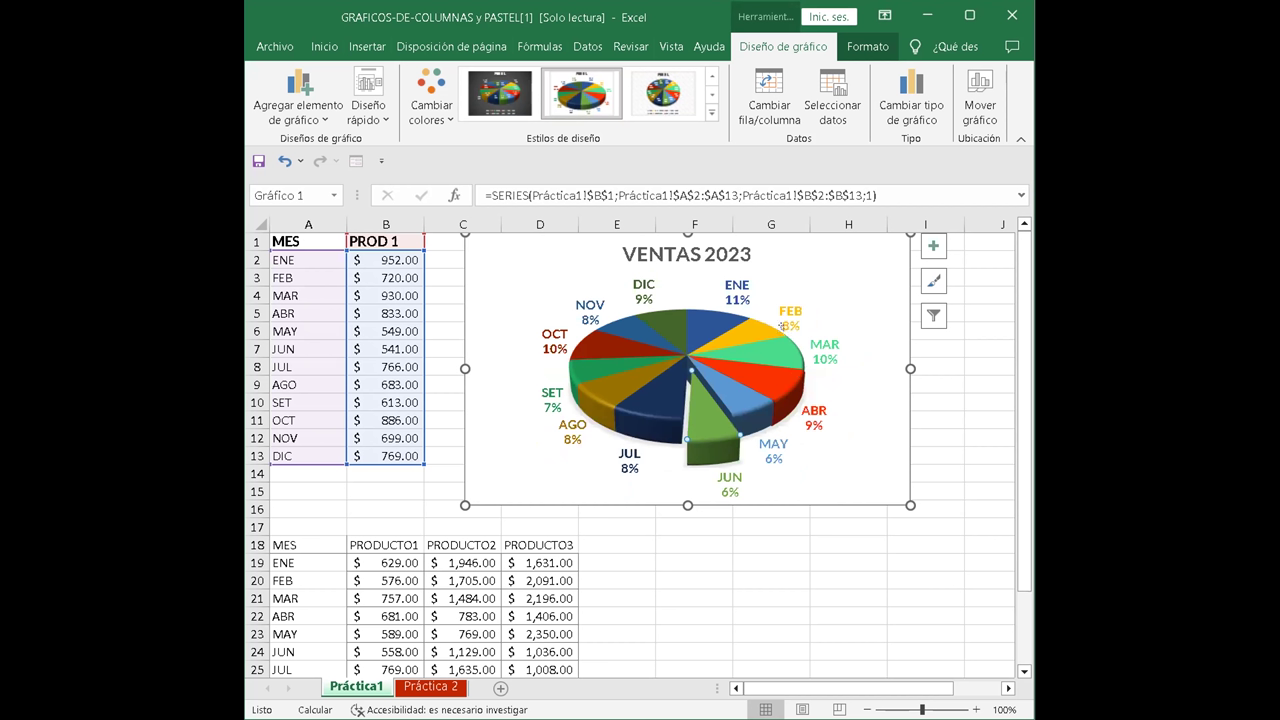
pyautogui.moveTo(698, 398); pyautogui.dragTo(701, 430)
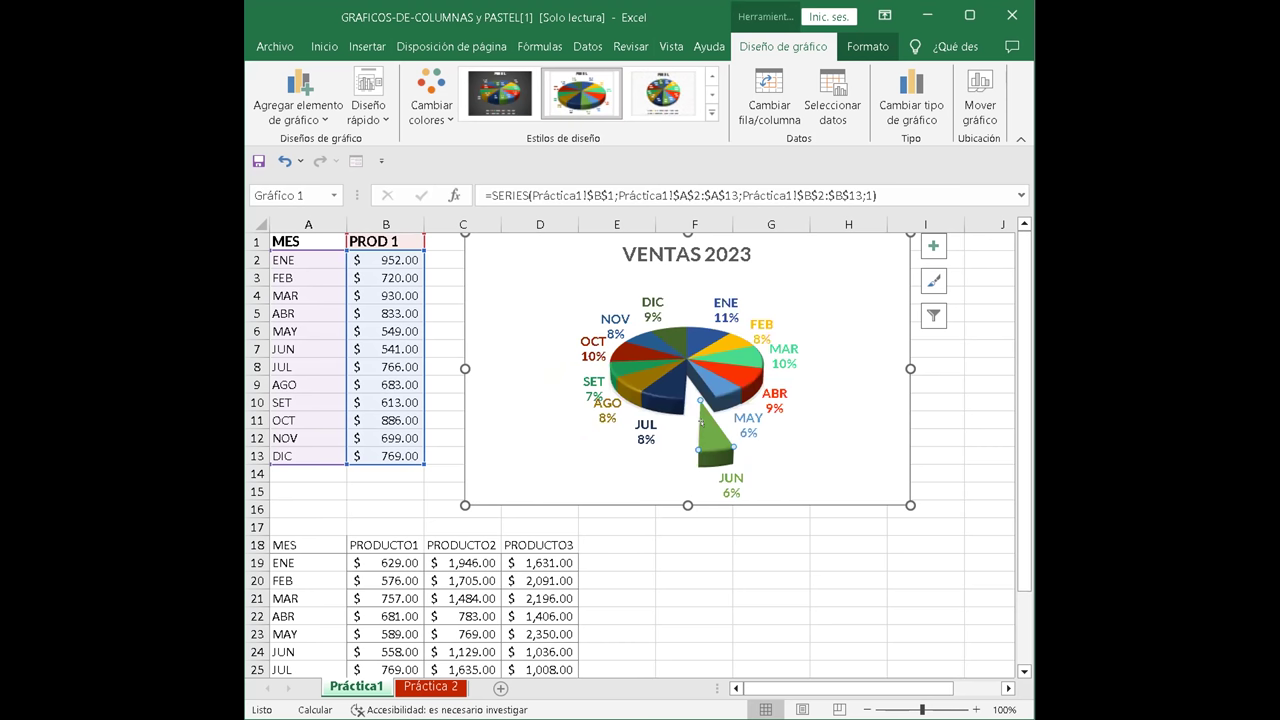
pyautogui.moveTo(701, 422); pyautogui.dragTo(701, 422)
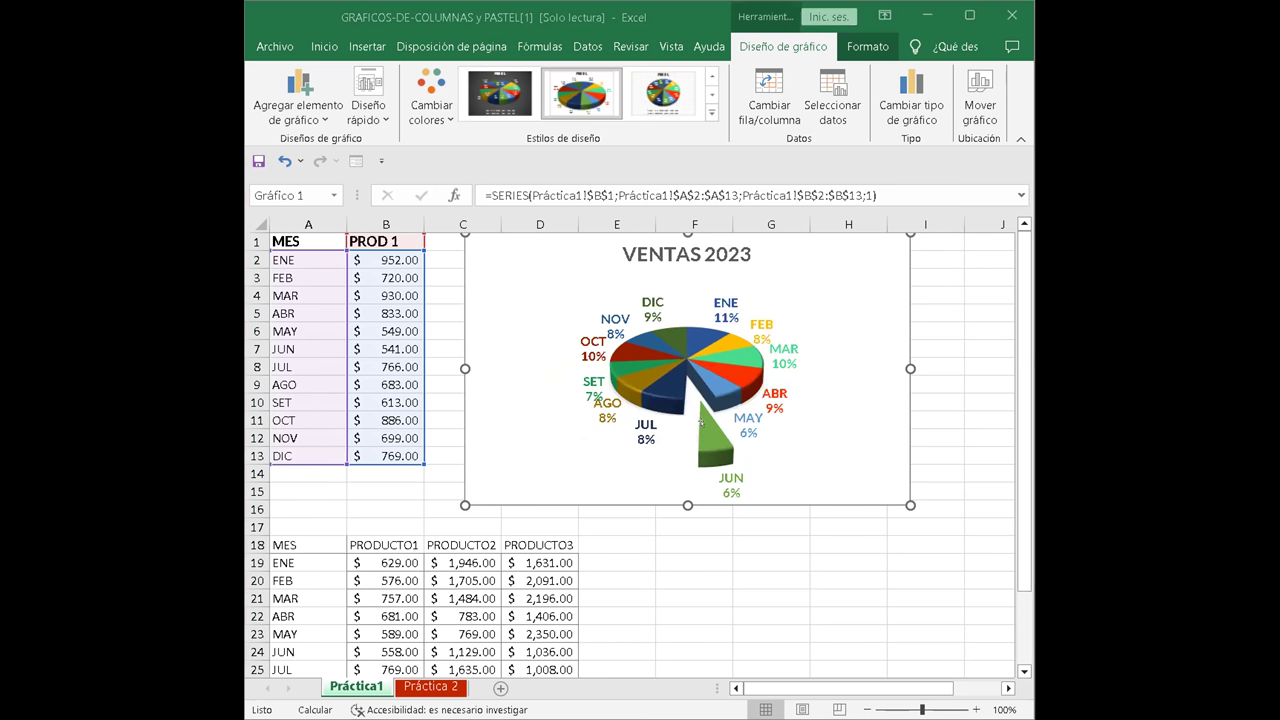
pyautogui.moveTo(736, 424); pyautogui.dragTo(737, 414)
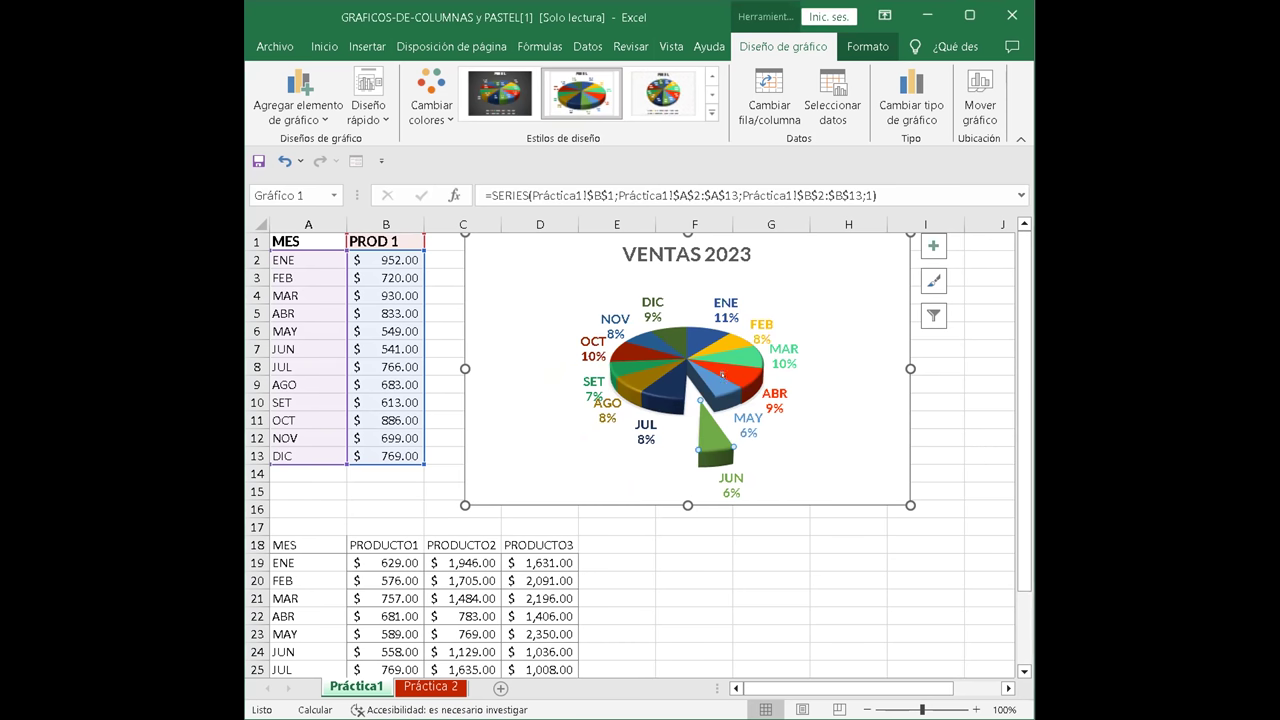
pyautogui.moveTo(725, 340); pyautogui.dragTo(750, 327)
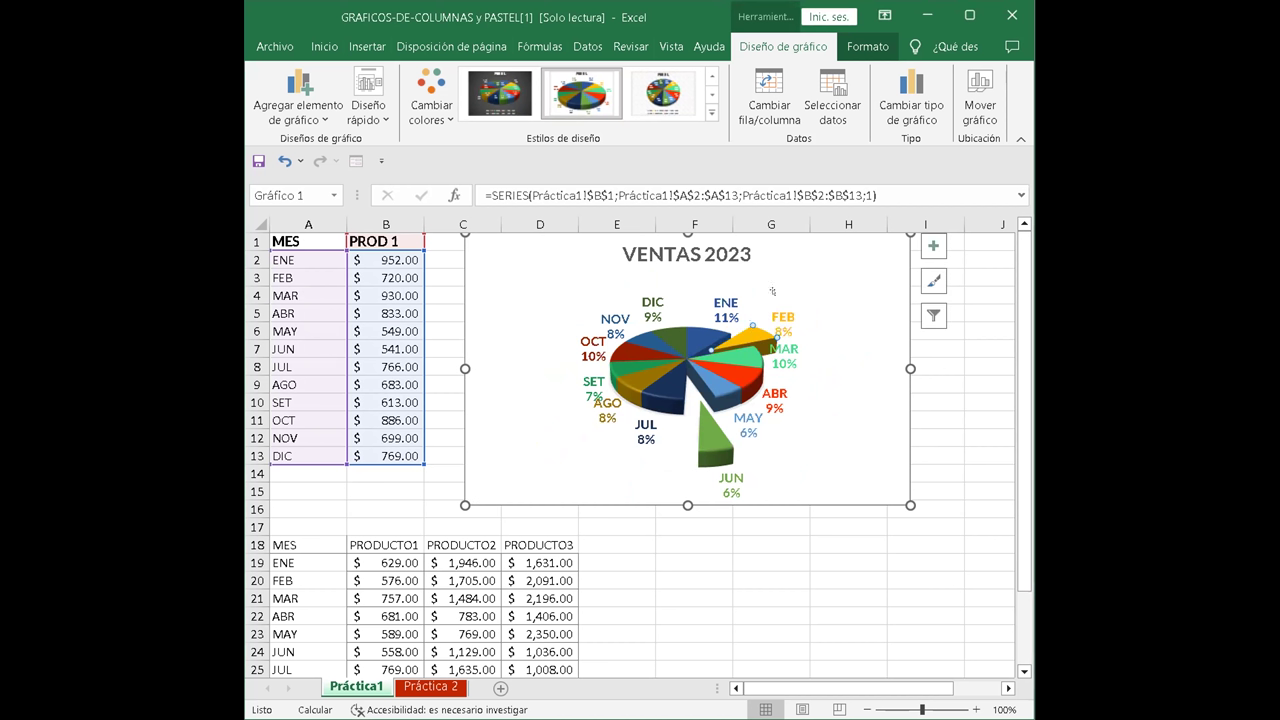
pyautogui.click(829, 293)
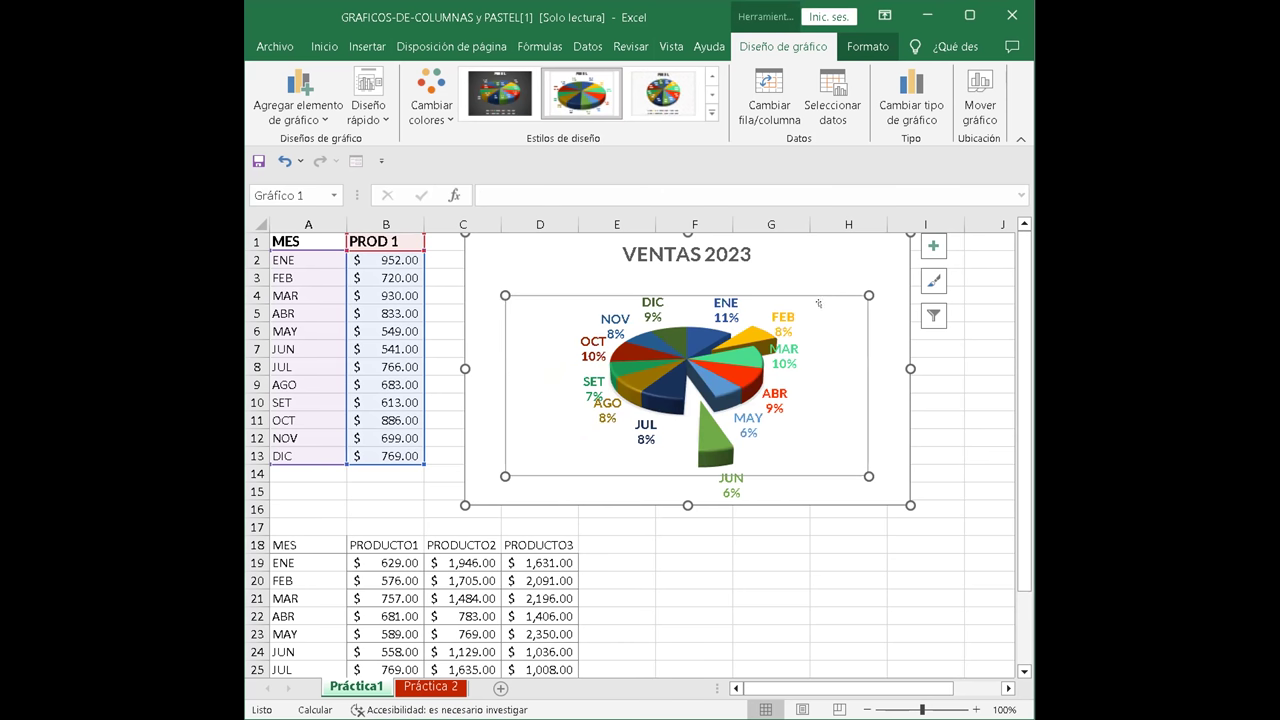
# Select only the detached JUN slice and show its Glow, Soft Edges and 3-D Format effects
pyautogui.doubleClick(737, 338)
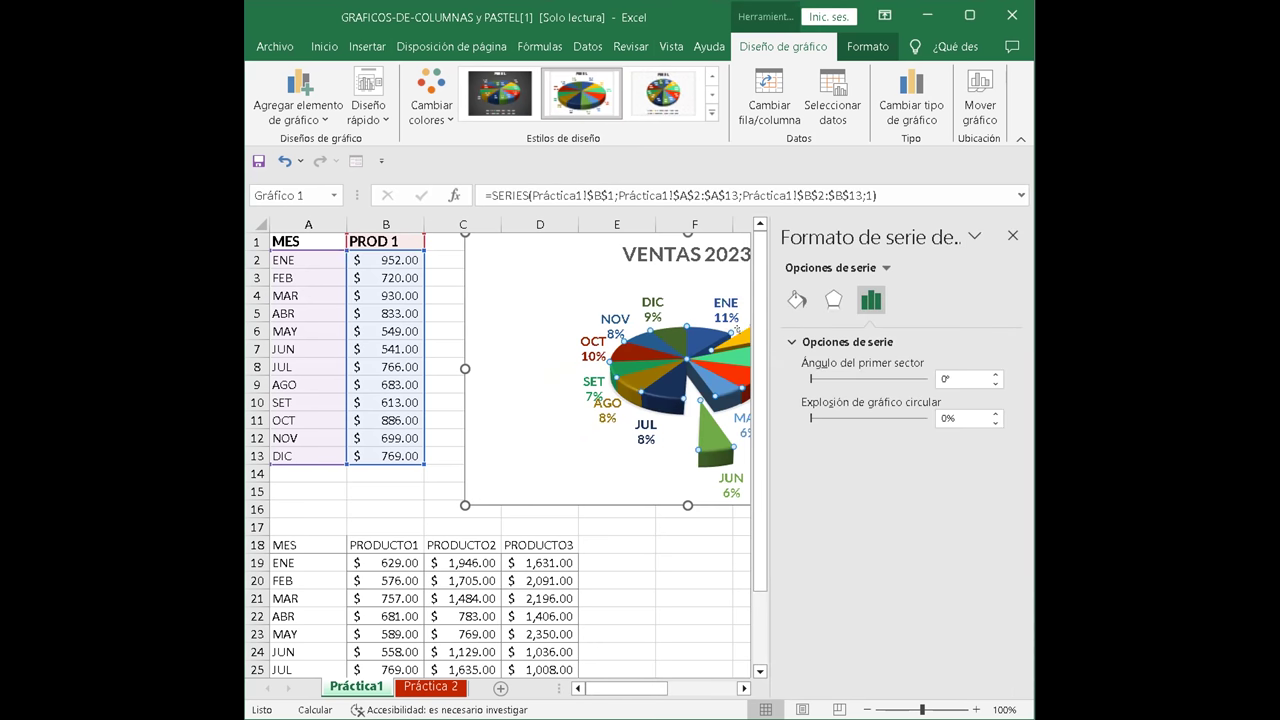
pyautogui.click(524, 301)
pyautogui.click(720, 446)
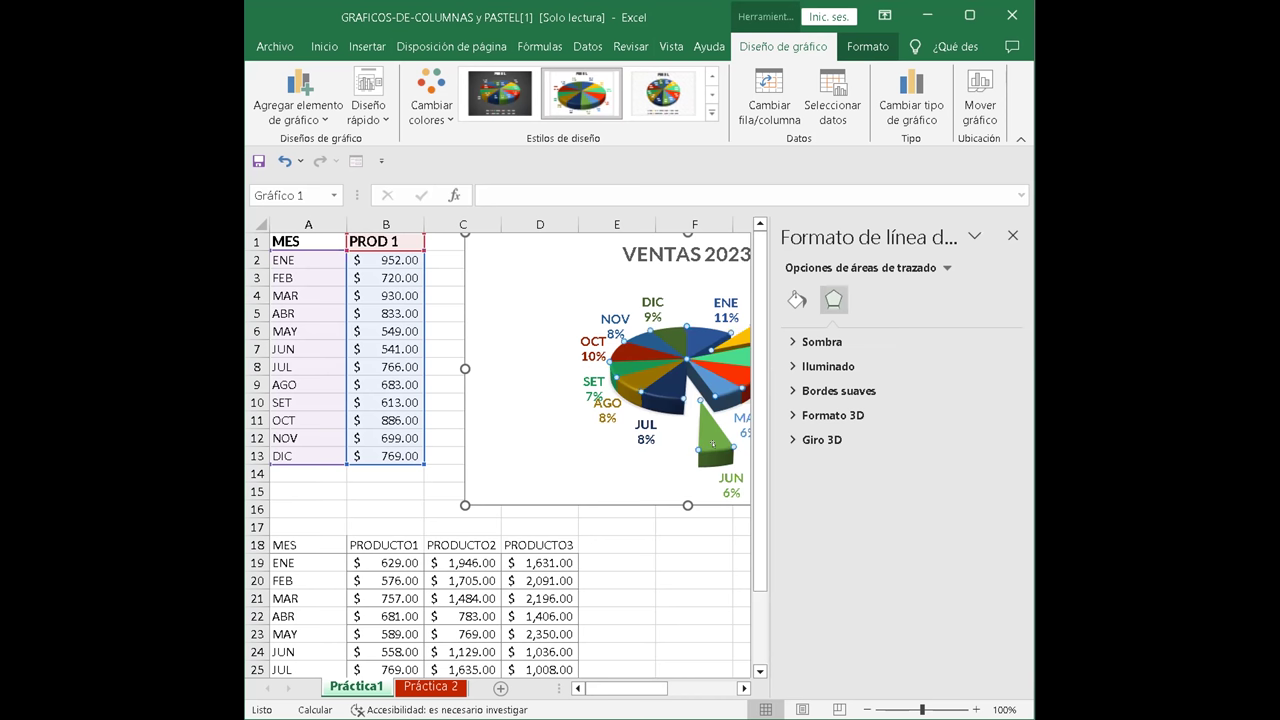
pyautogui.click(713, 436)
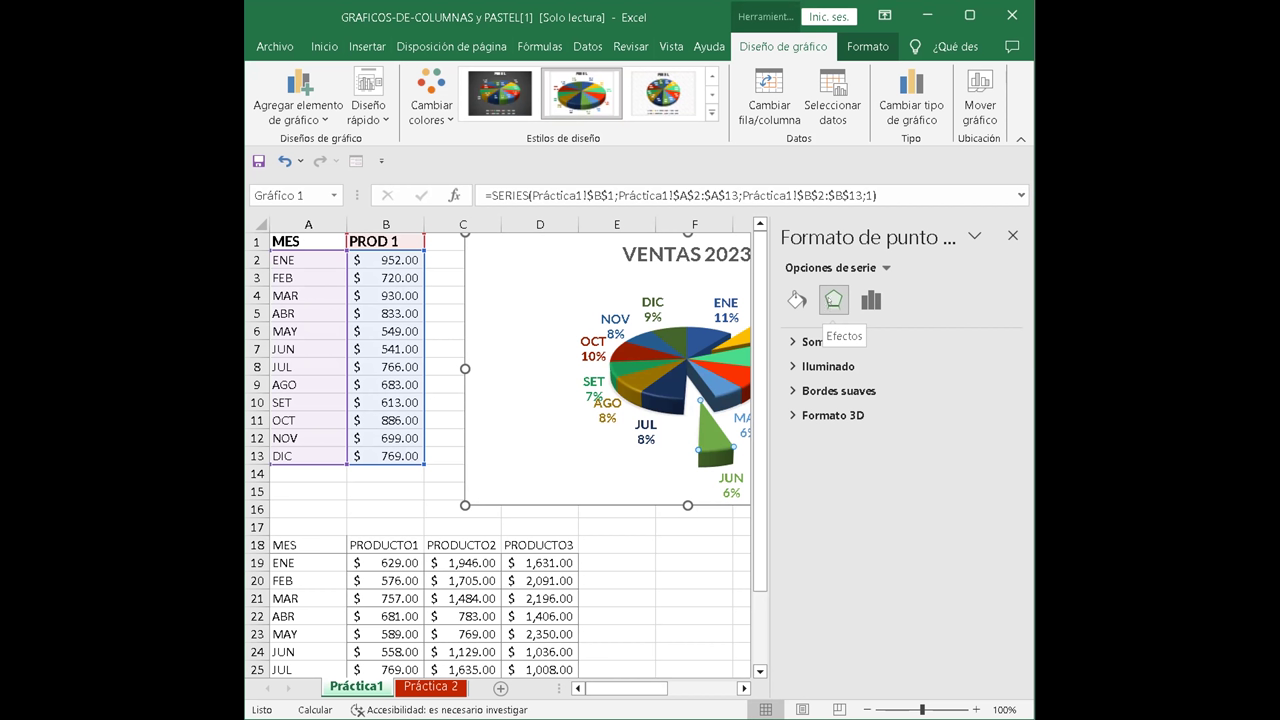
pyautogui.click(835, 300)
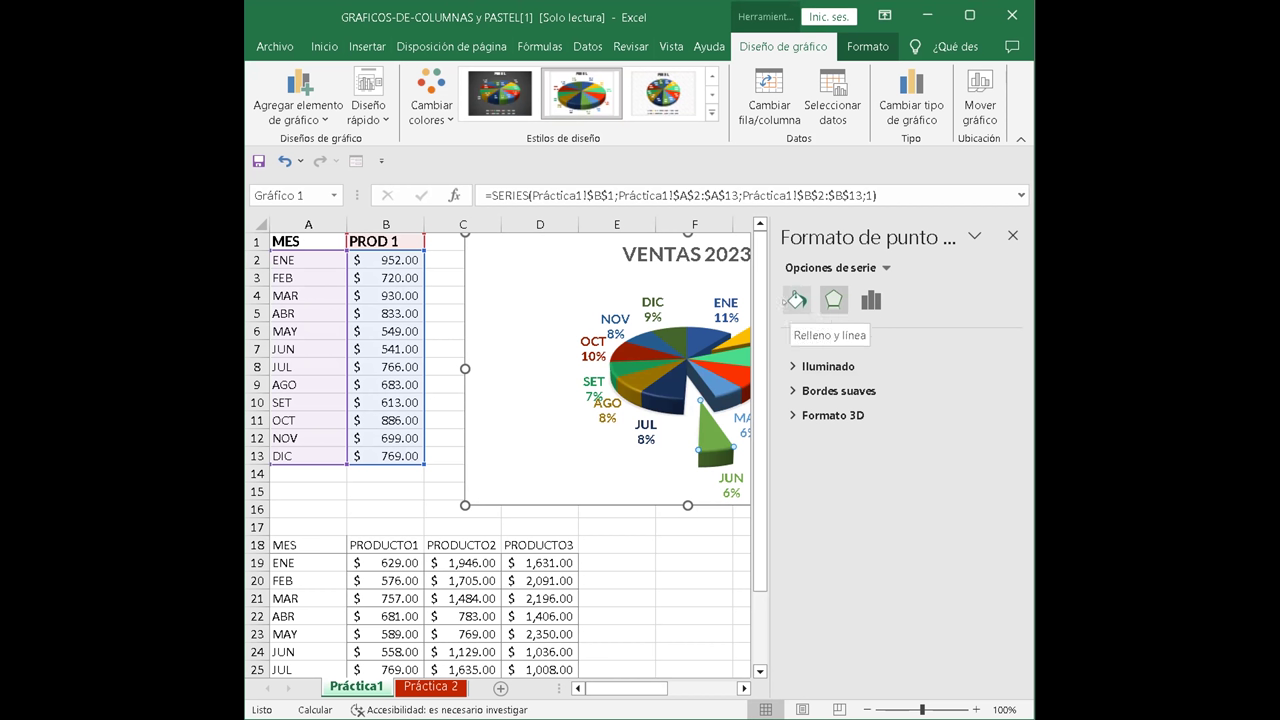
# Fill the JUN slice with a wood texture and the JUL slice with a dense dotted pattern
pyautogui.click(790, 301)
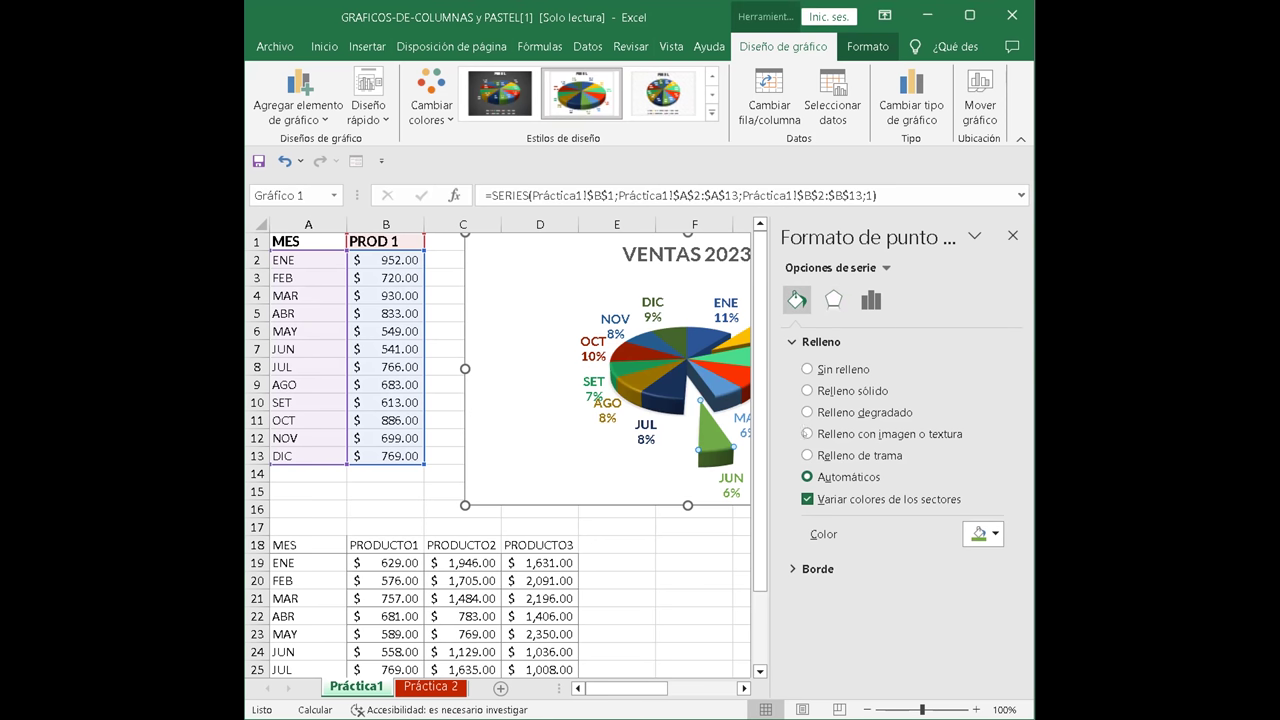
pyautogui.click(807, 434)
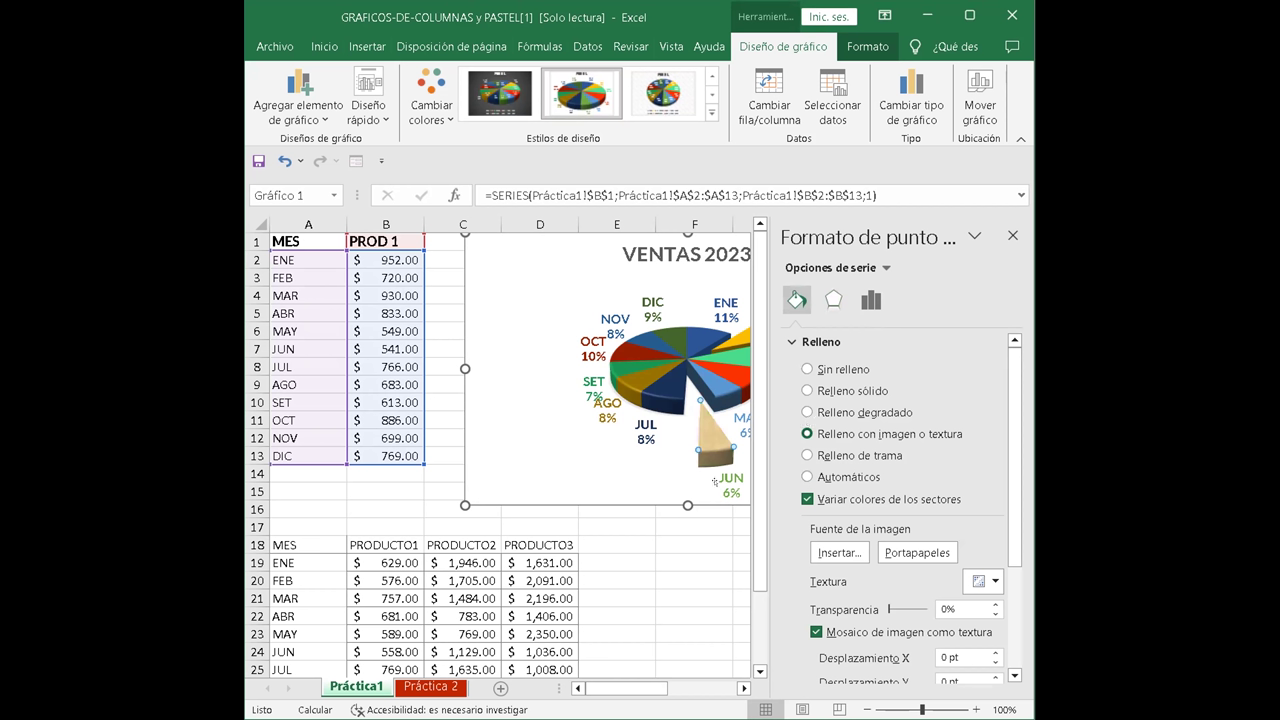
pyautogui.click(664, 387)
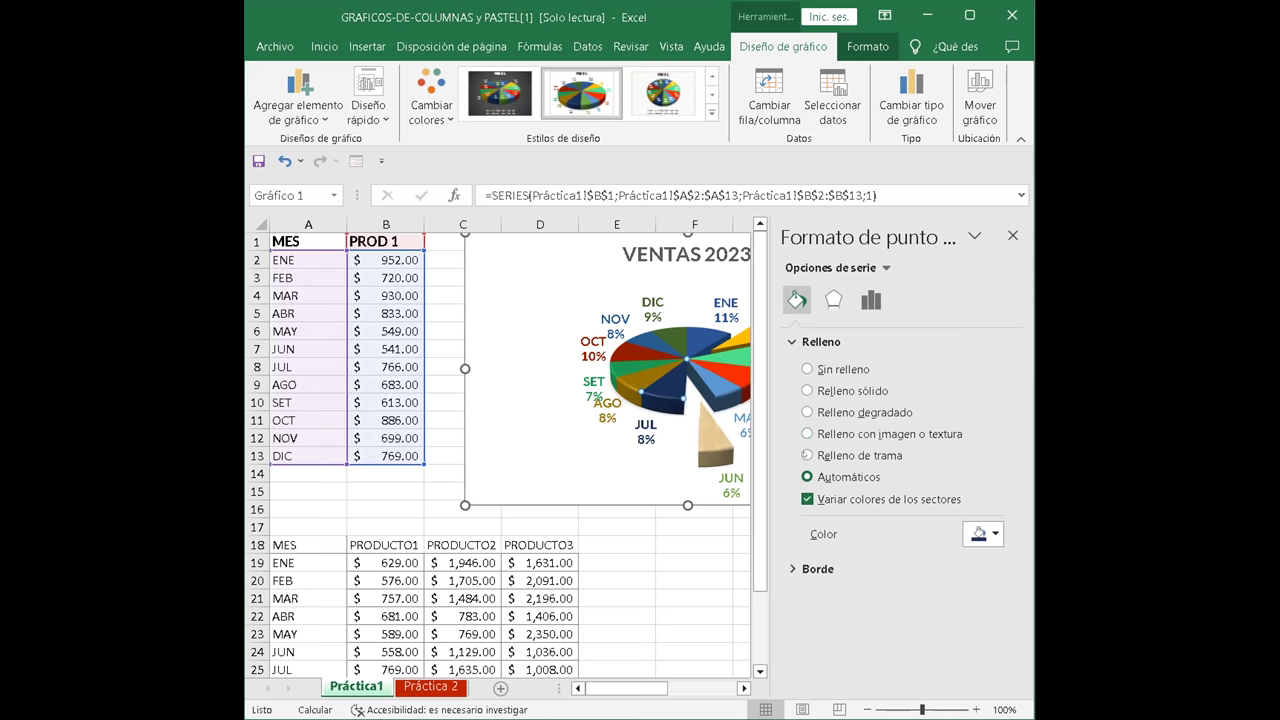
pyautogui.click(807, 454)
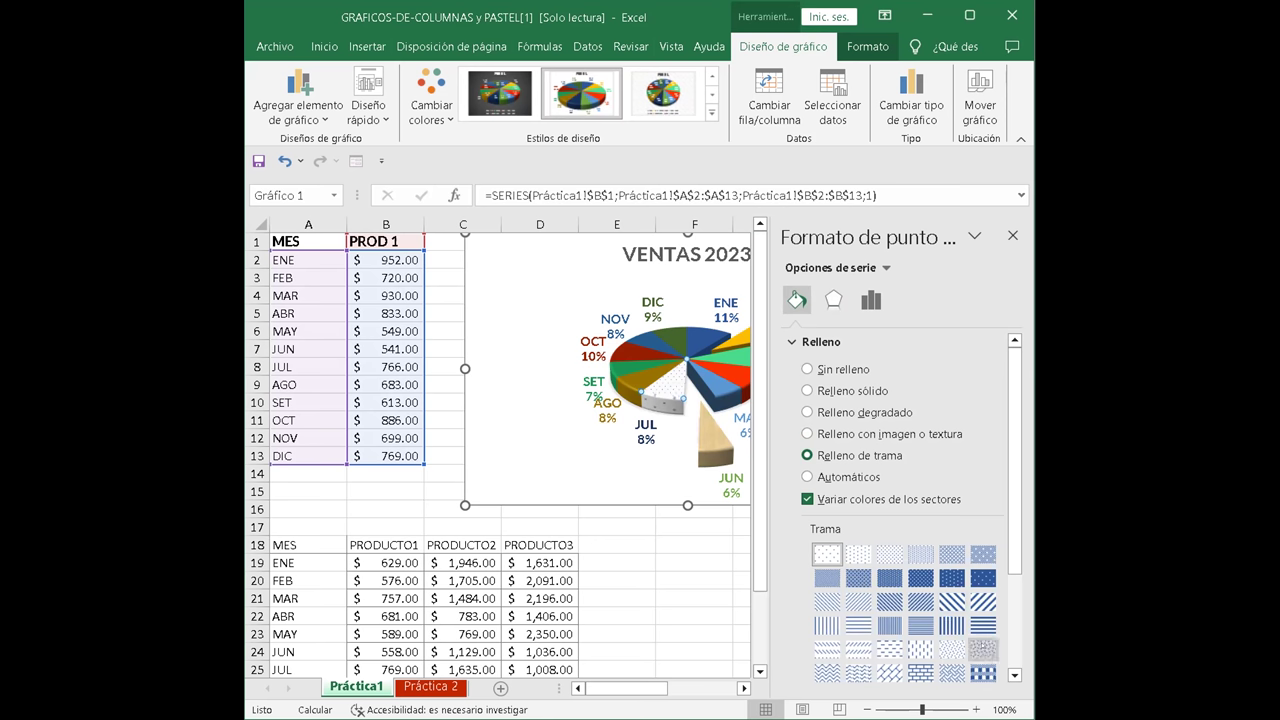
pyautogui.click(983, 649)
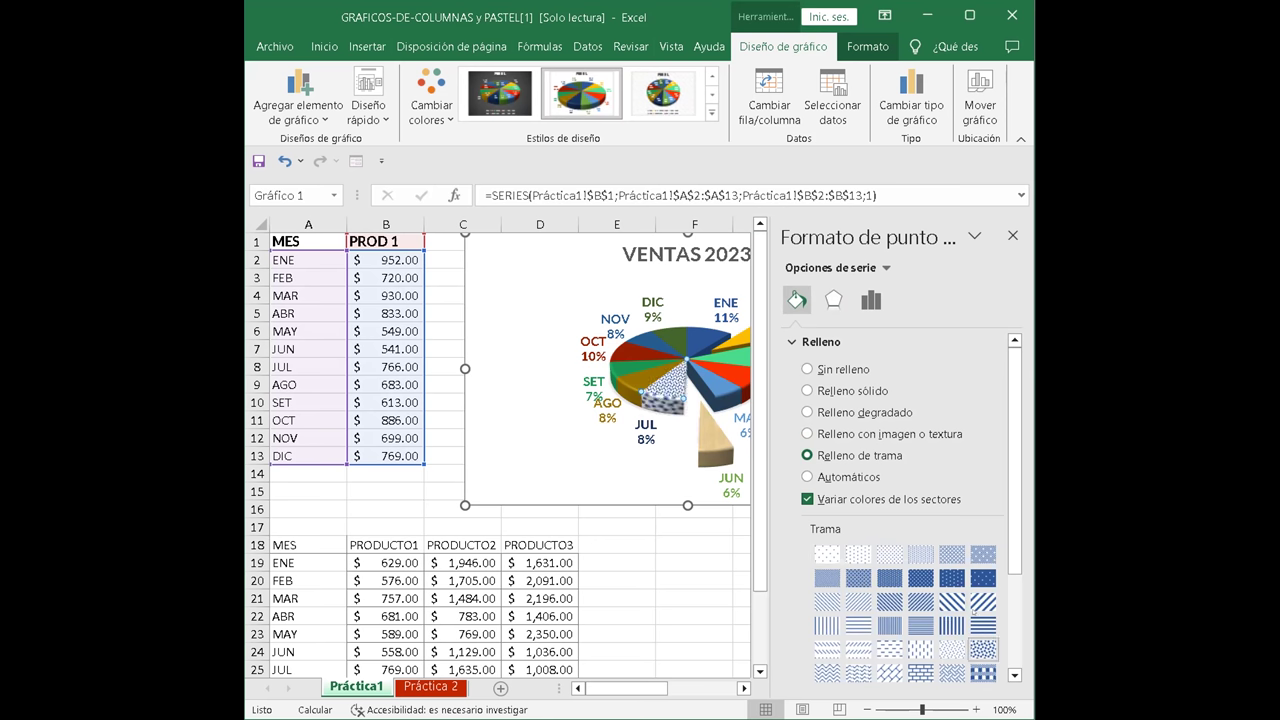
pyautogui.scroll(-3, 910, 510)
pyautogui.scroll(-1, 910, 510)
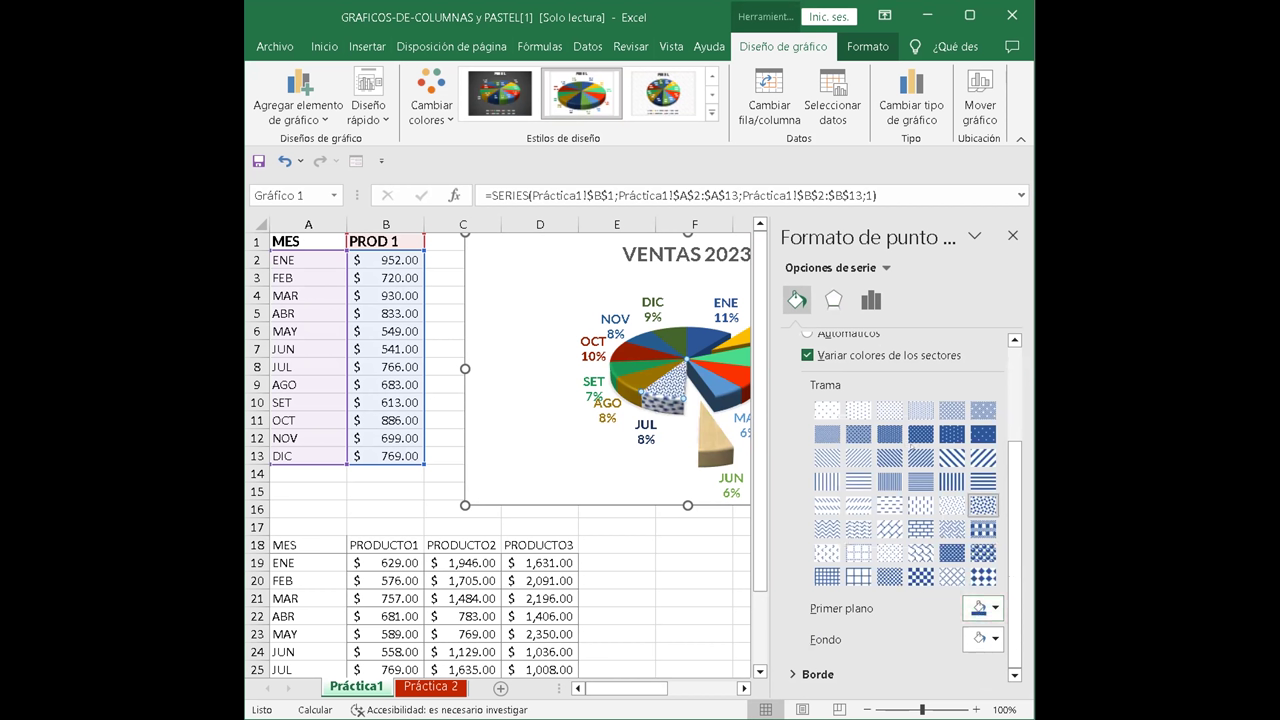
pyautogui.click(629, 360)
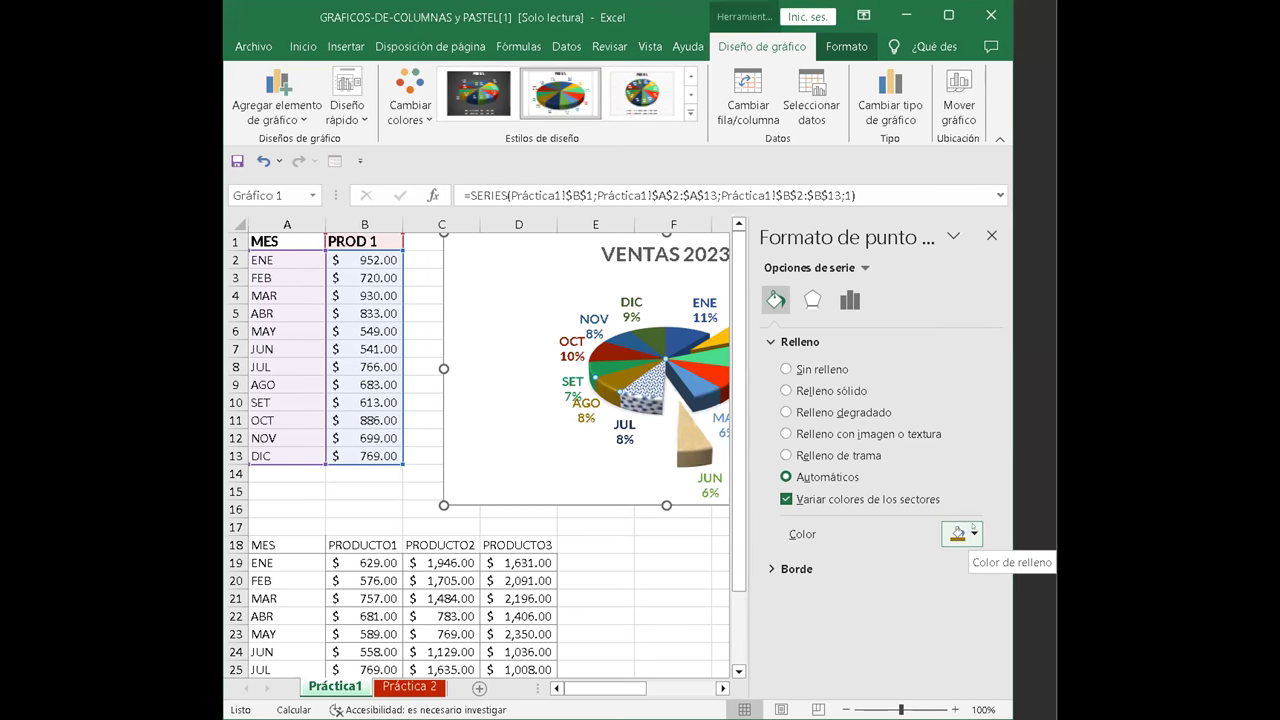
# Give the next slice a pattern fill with a purple foreground and a new background colour
pyautogui.click(973, 532)
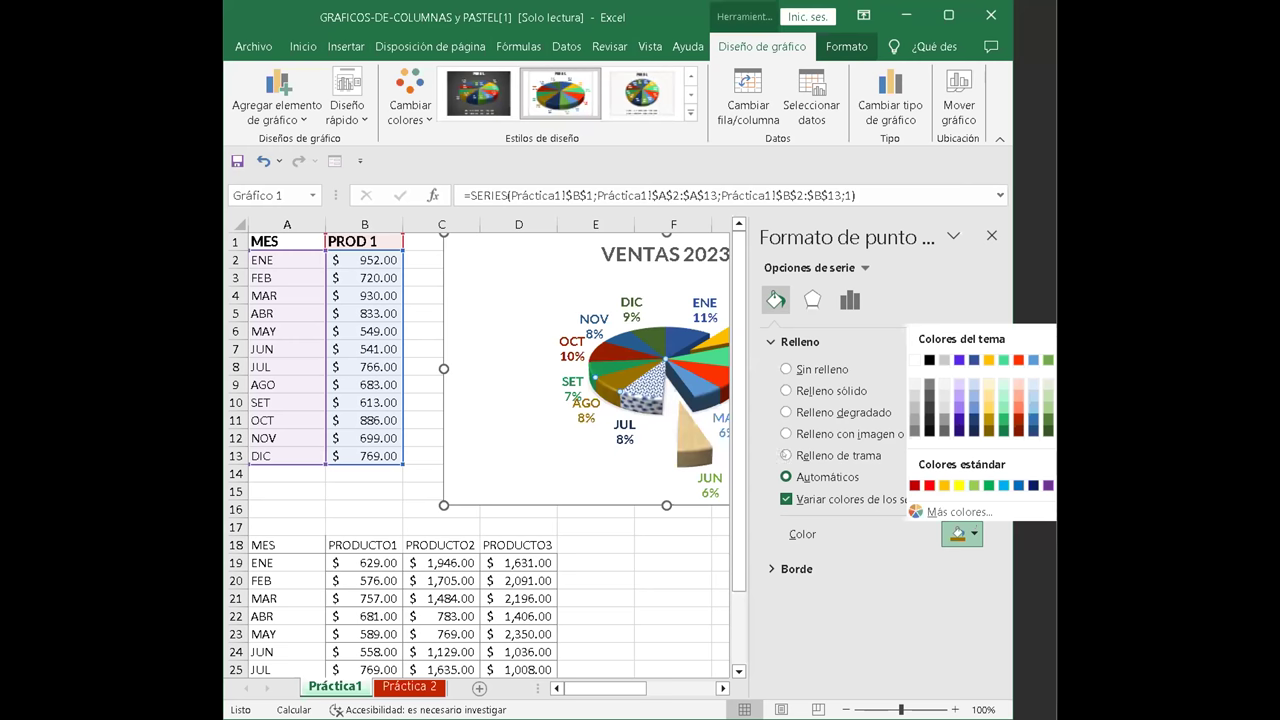
pyautogui.click(786, 455)
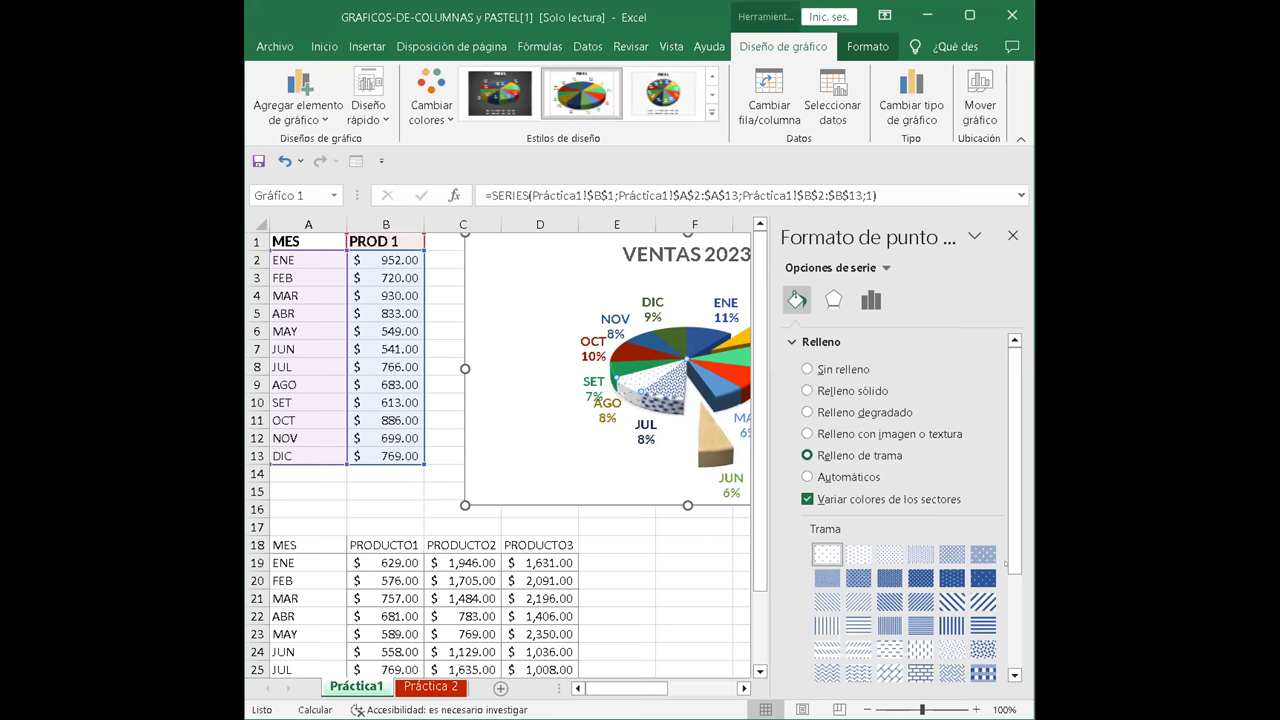
pyautogui.scroll(-2, 1005, 563)
pyautogui.scroll(-1, 1010, 558)
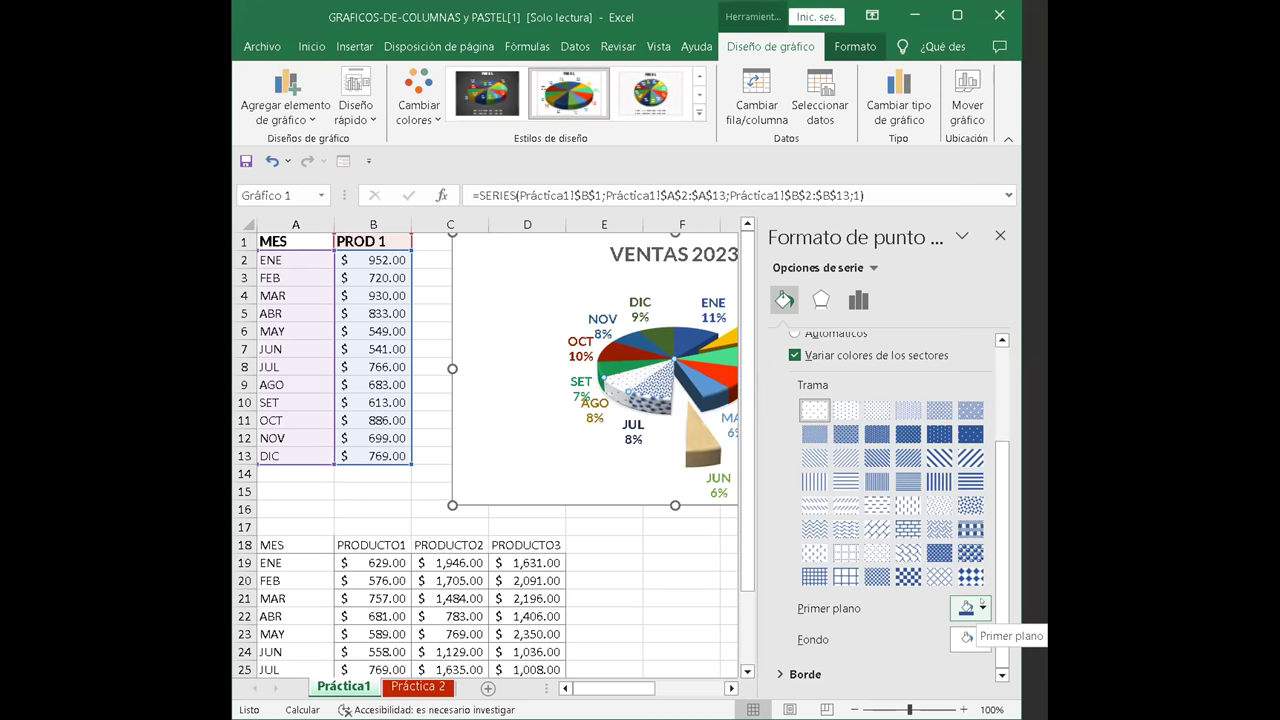
pyautogui.click(982, 608)
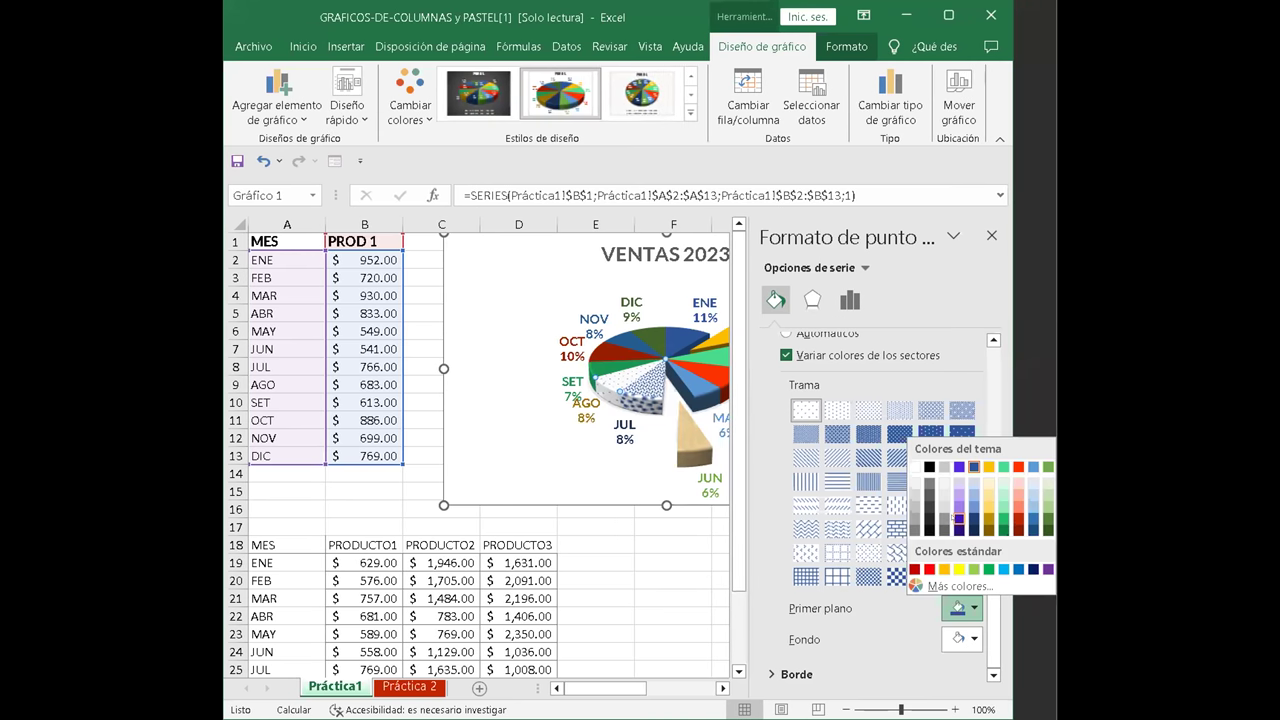
pyautogui.click(957, 519)
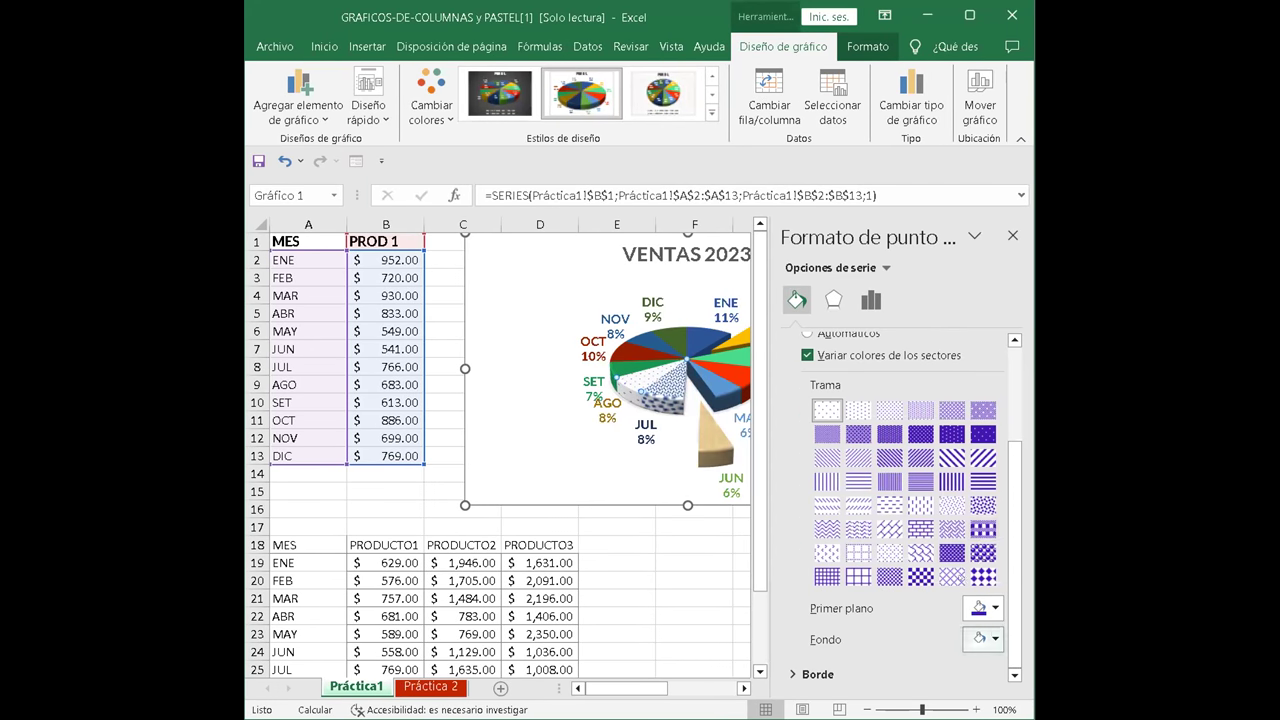
pyautogui.click(983, 639)
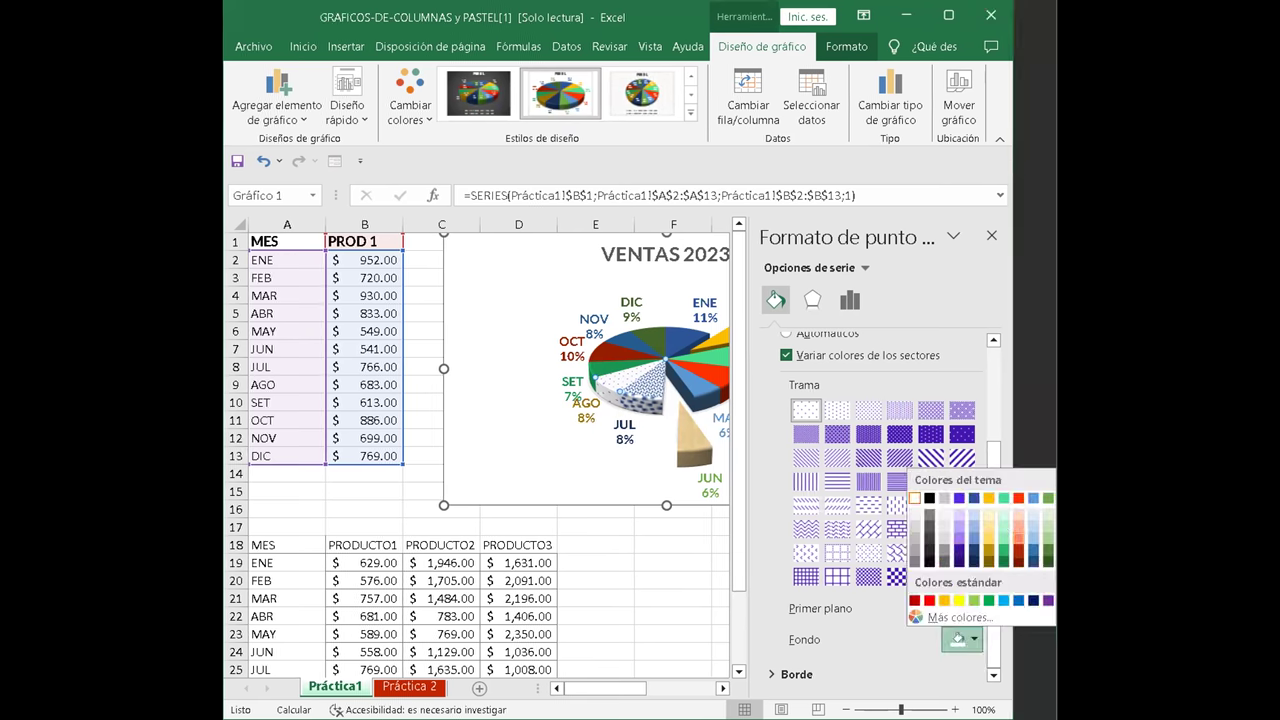
pyautogui.click(1019, 530)
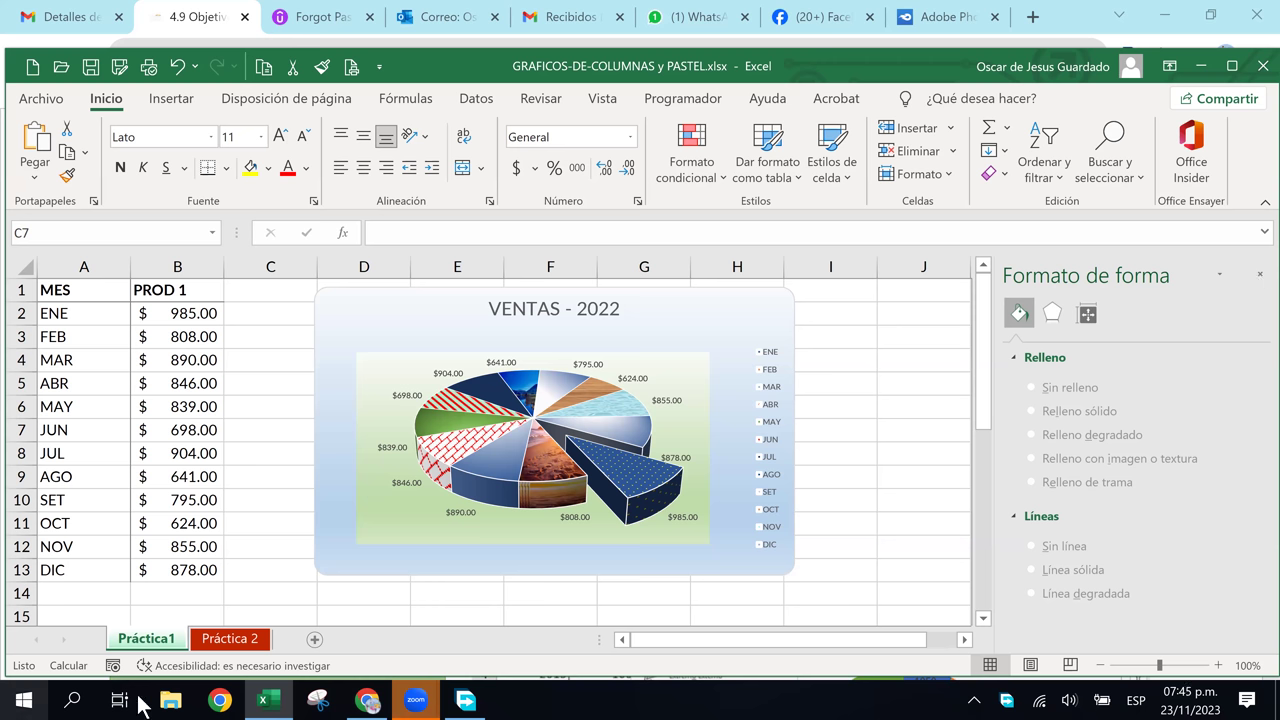
# Close the Format Shape pane and return to the worksheet beside the VENTAS - 2022 chart
pyautogui.click(486, 633)
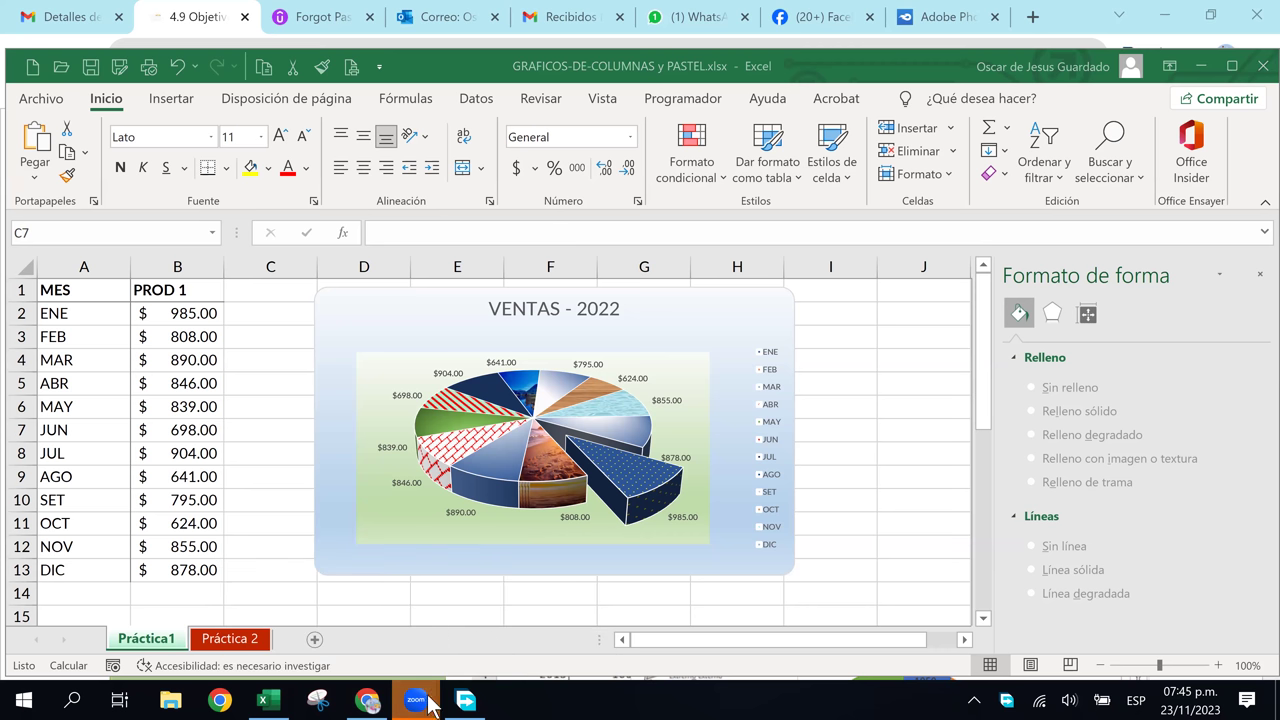
pyautogui.moveTo(416, 700)
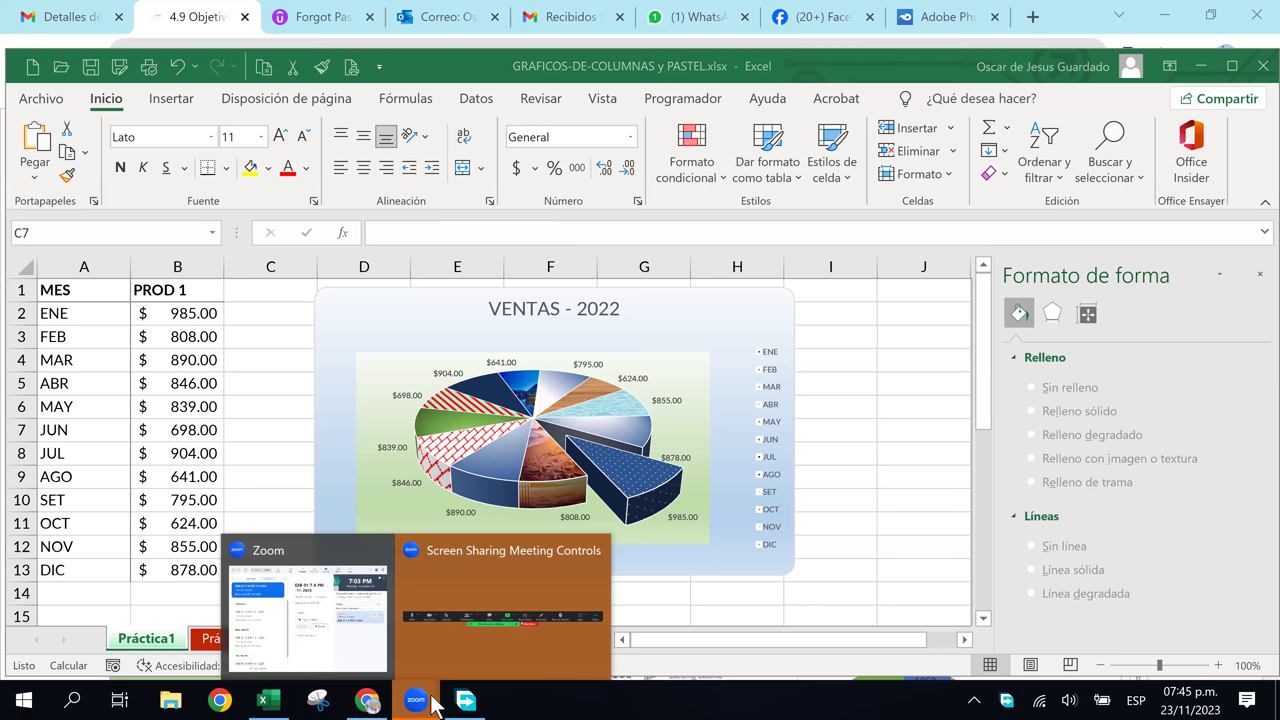
pyautogui.click(519, 571)
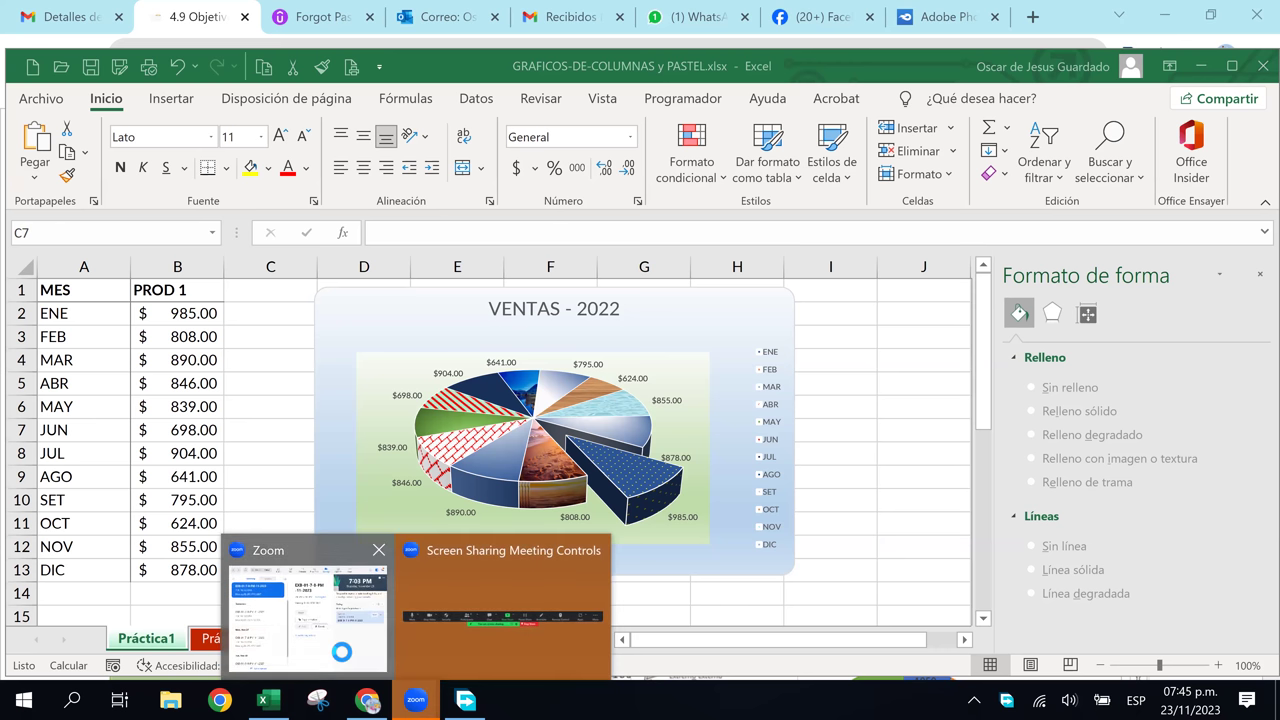
pyautogui.click(341, 652)
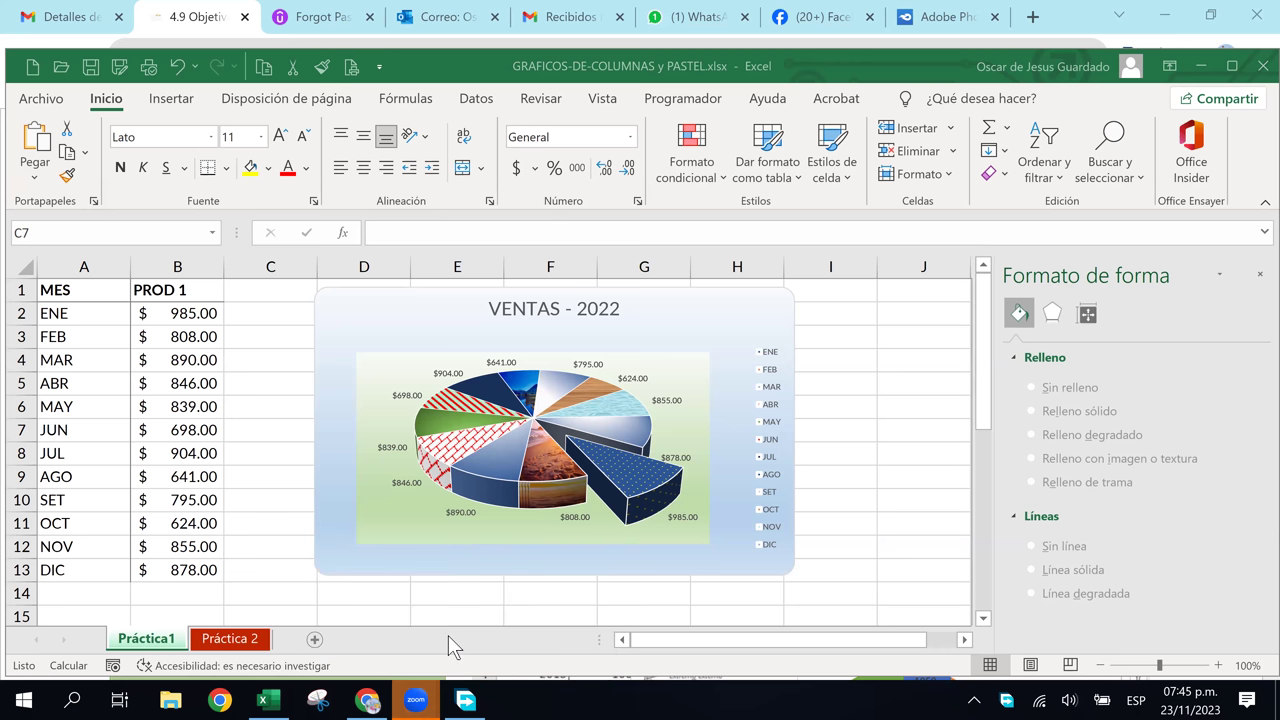
pyautogui.click(470, 702)
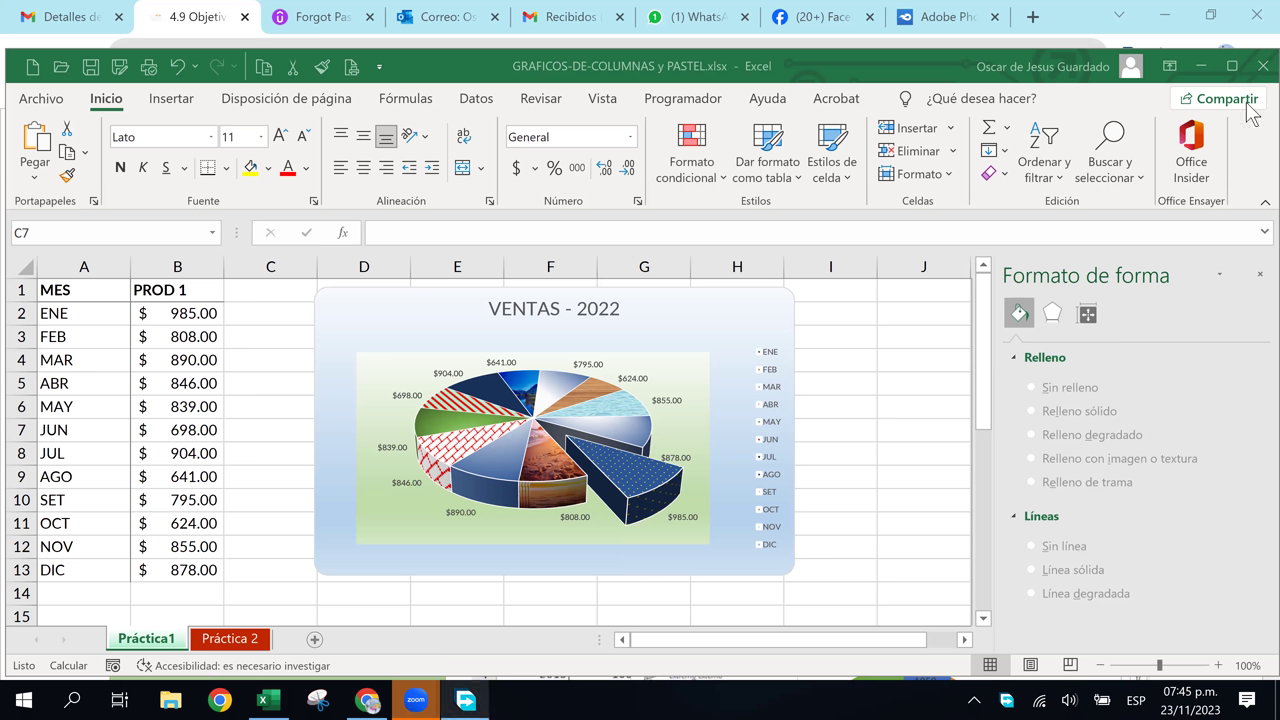
pyautogui.click(1262, 16)
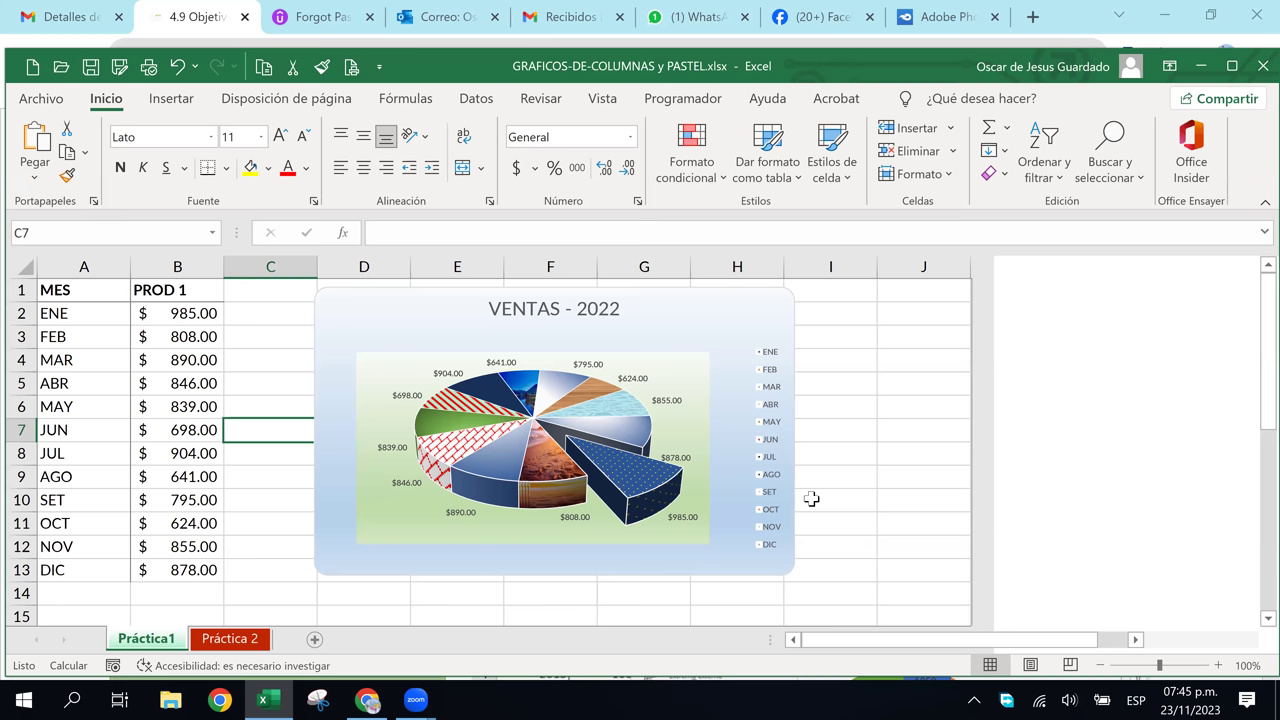
pyautogui.click(932, 347)
pyautogui.click(900, 549)
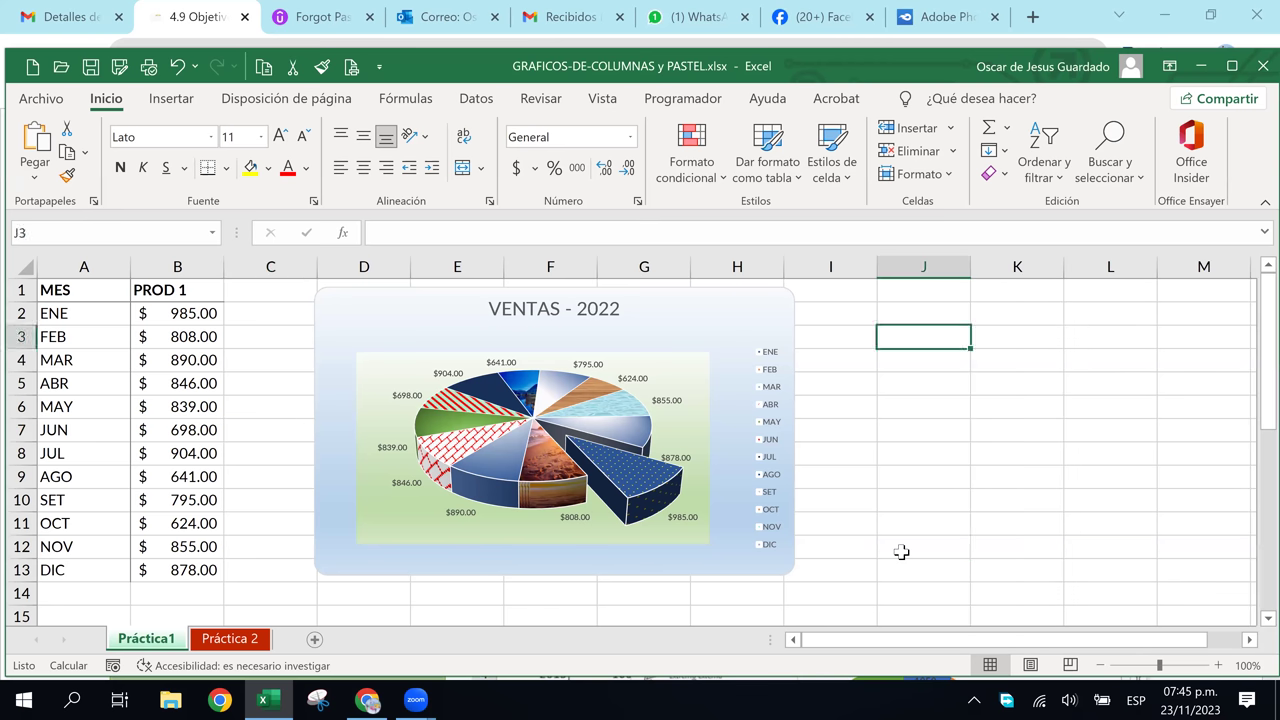
pyautogui.click(280, 453)
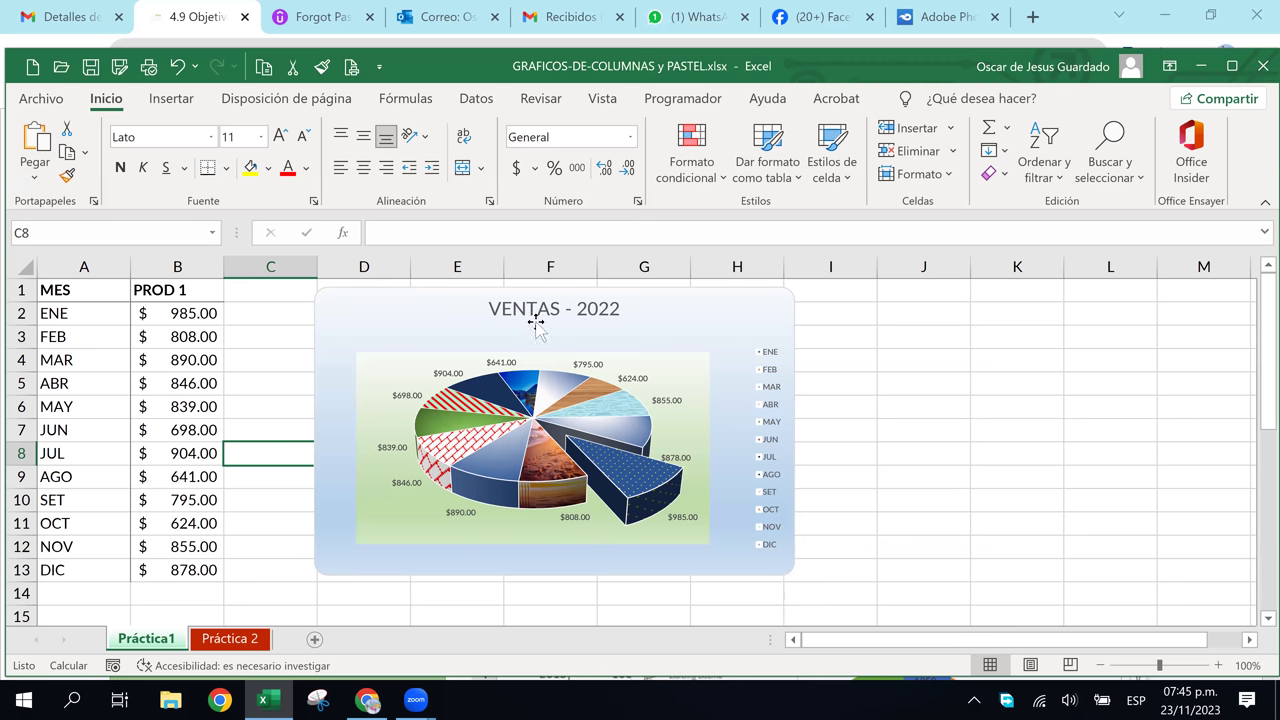
# Select the months and PRODUCTO1–3 monthly sales in A19:D30
pyautogui.scroll(-1, 280, 355)
pyautogui.scroll(-2, 245, 410)
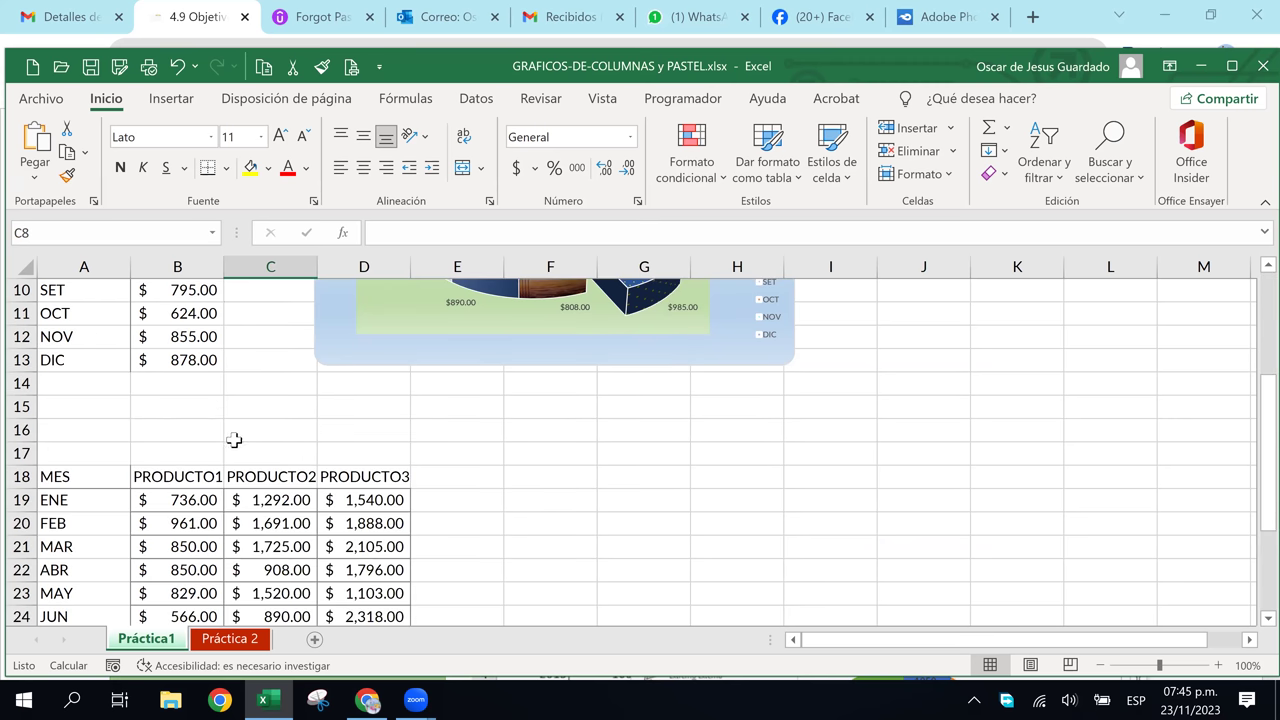
pyautogui.scroll(-2, 240, 440)
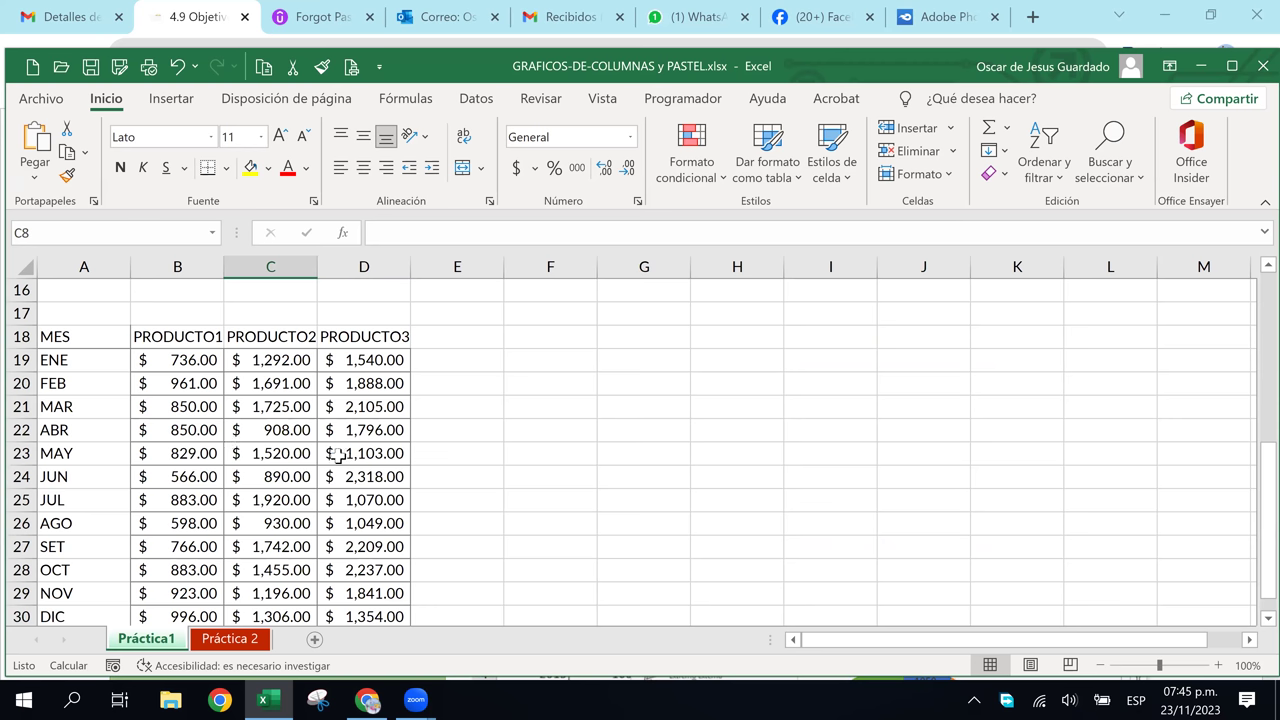
pyautogui.click(122, 386)
pyautogui.click(415, 410)
pyautogui.click(118, 413)
pyautogui.click(327, 360)
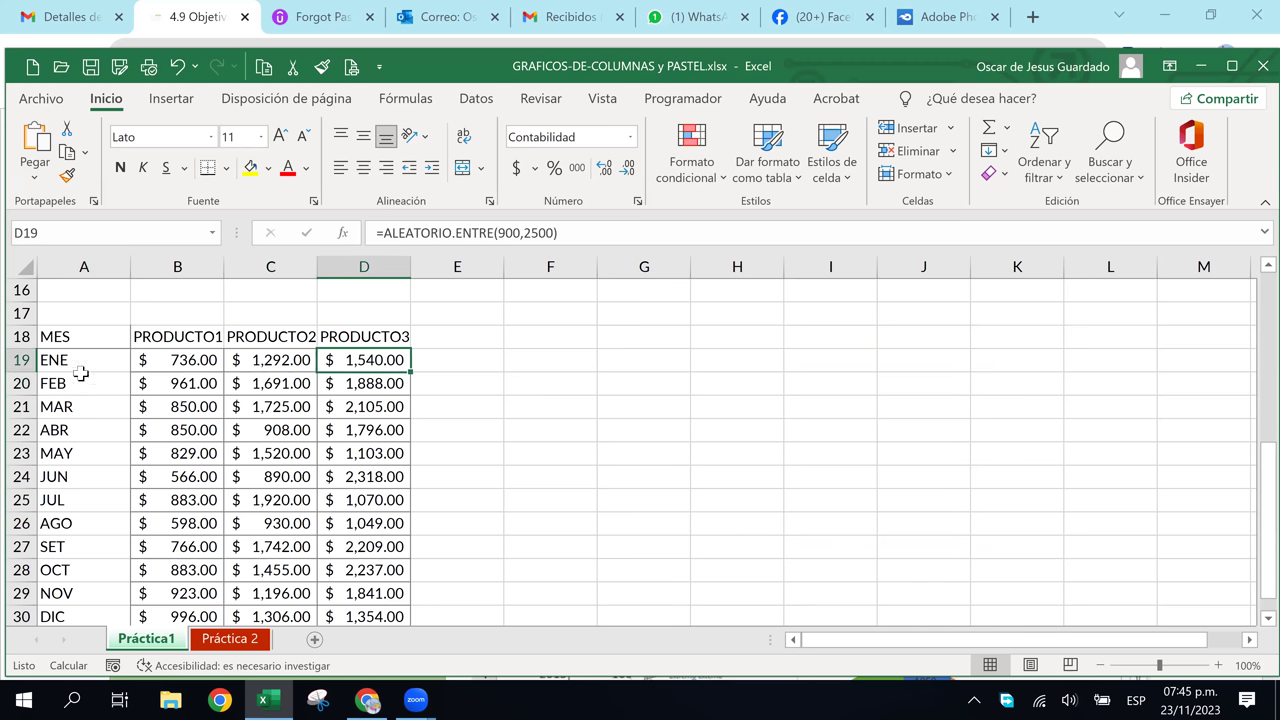
pyautogui.press('Home')
pyautogui.scroll(-1, 87, 415)
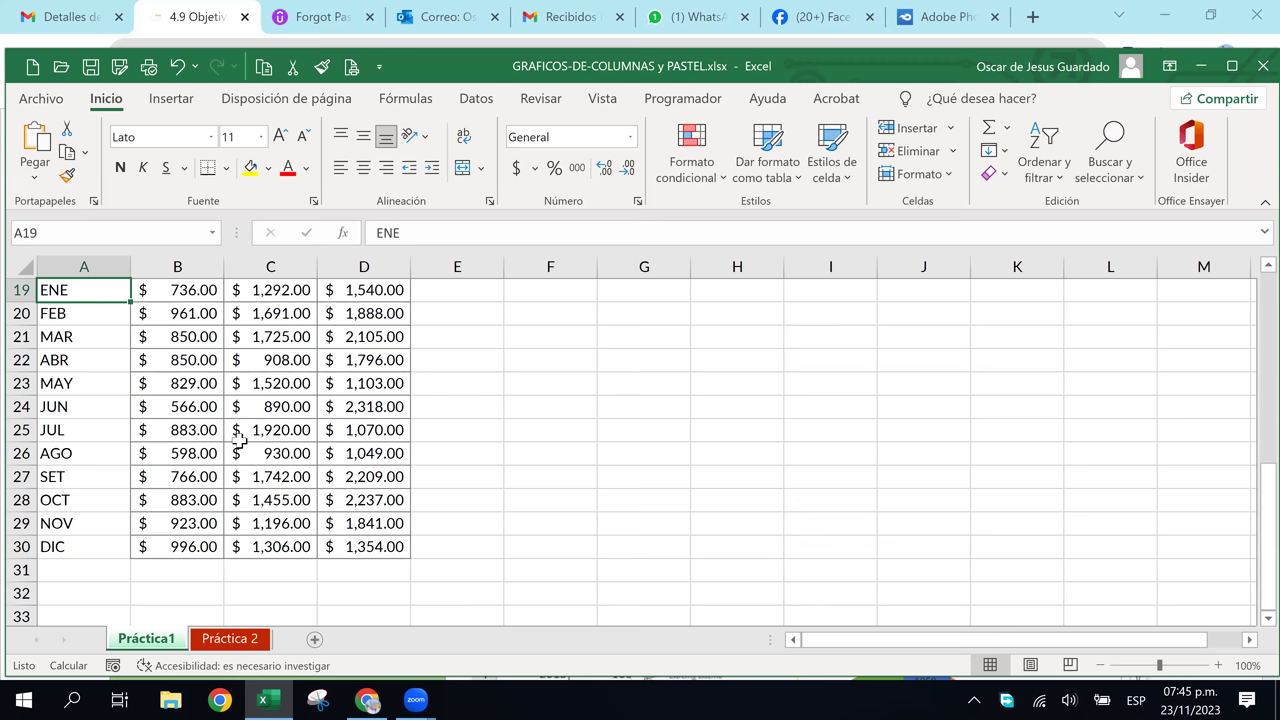
pyautogui.scroll(1, 239, 441)
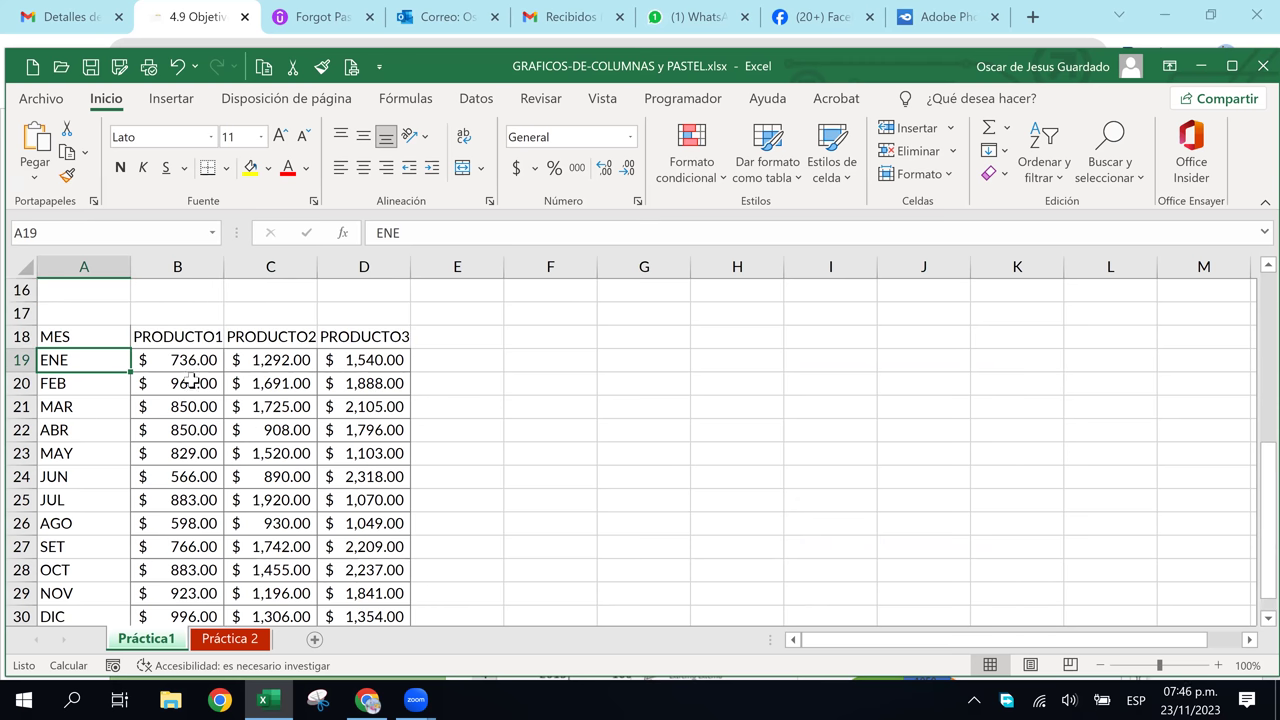
pyautogui.moveTo(53, 360); pyautogui.dragTo(384, 574)
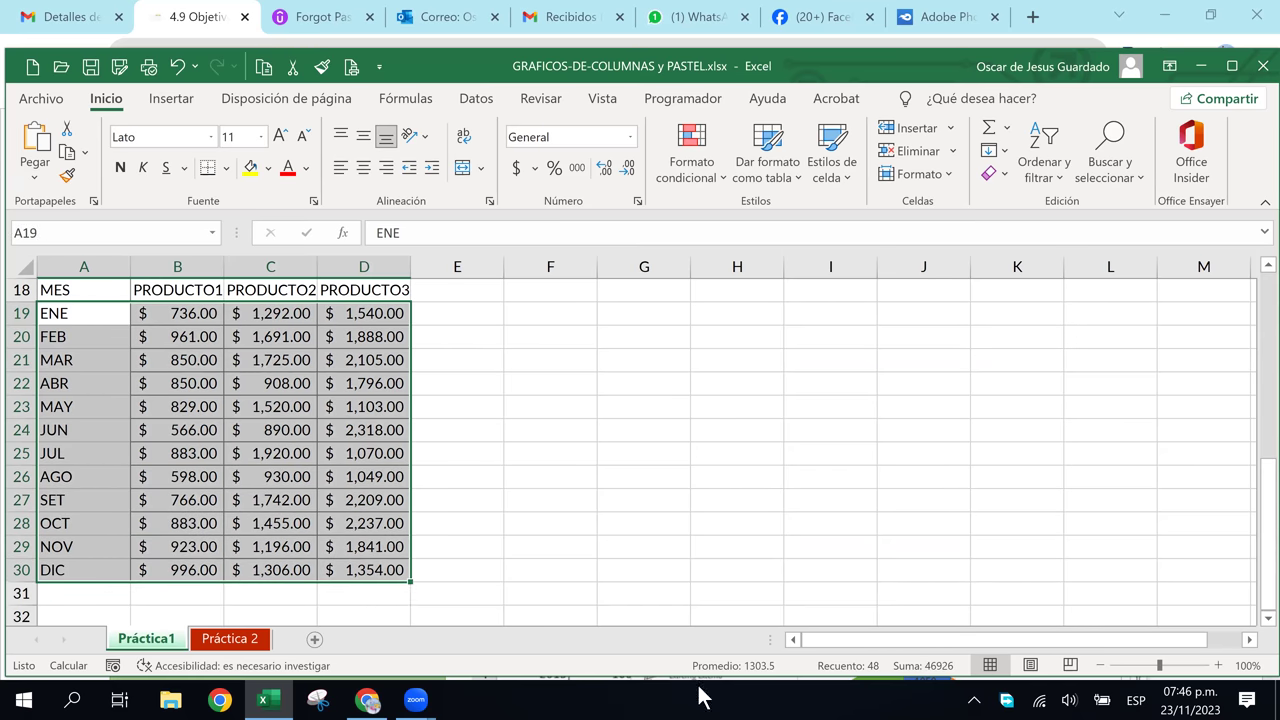
# Insert a 3D clustered column chart from the selected sales data
pyautogui.click(170, 105)
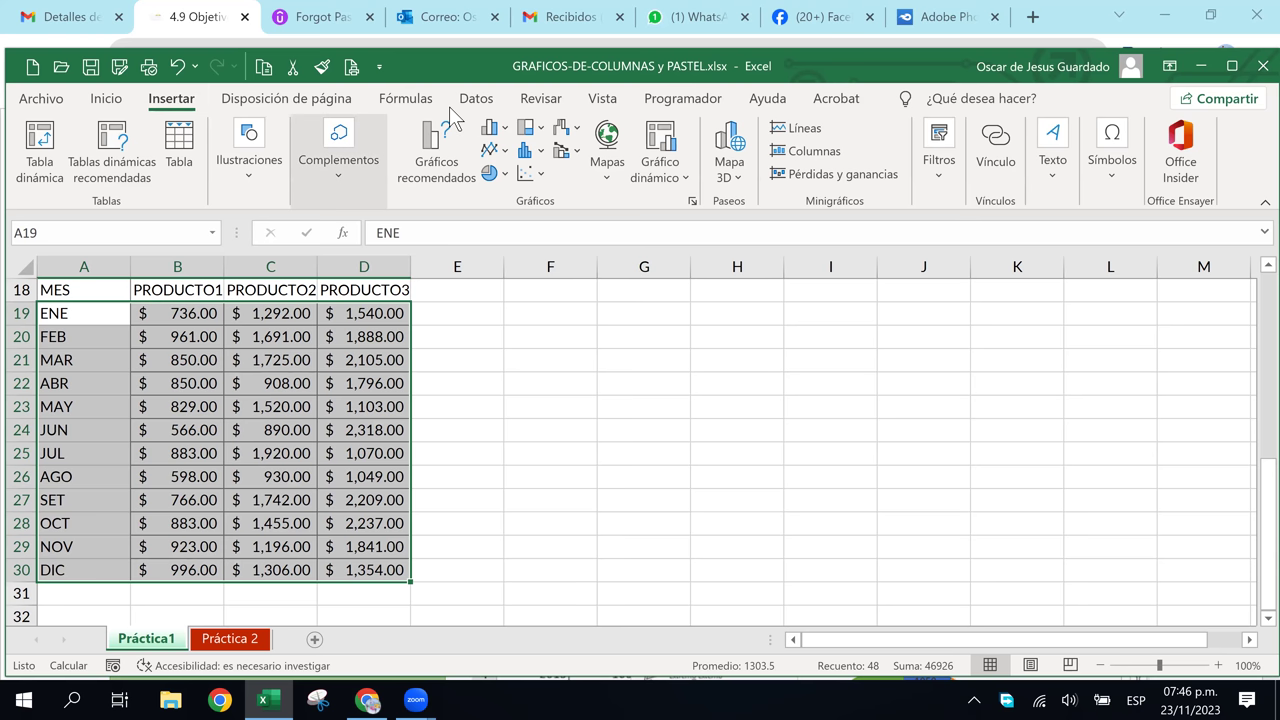
pyautogui.click(508, 136)
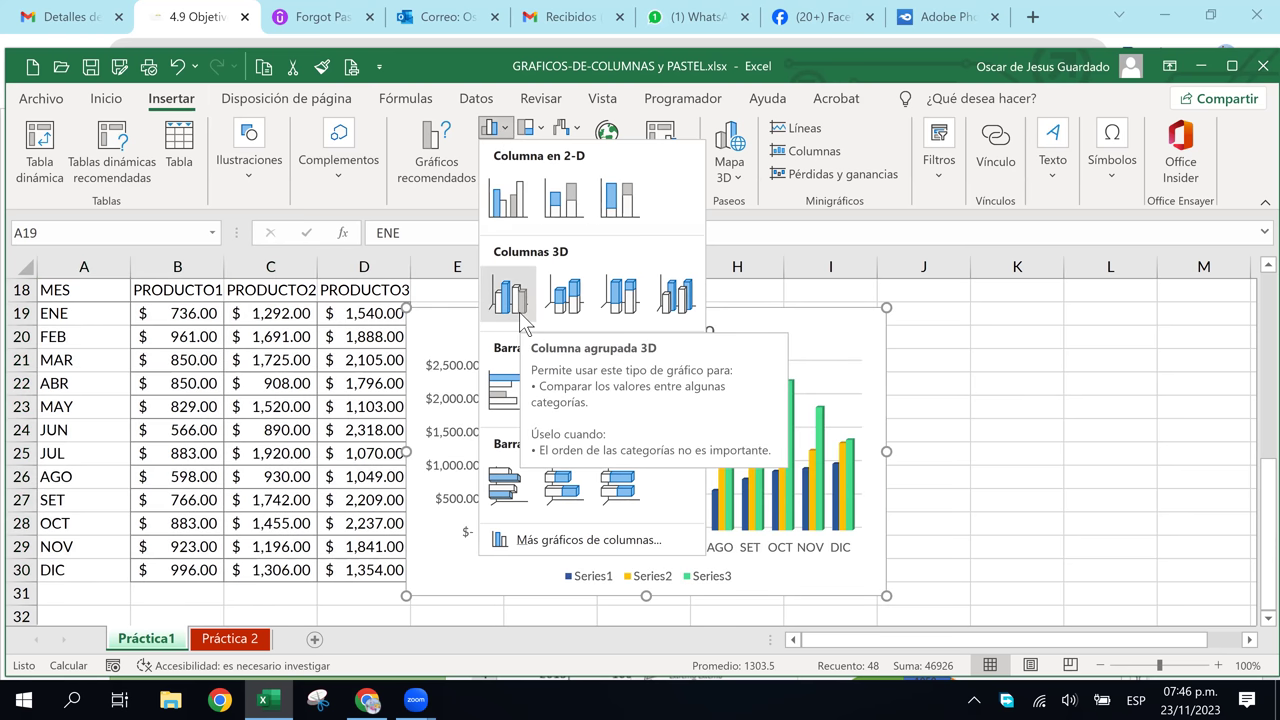
pyautogui.click(676, 296)
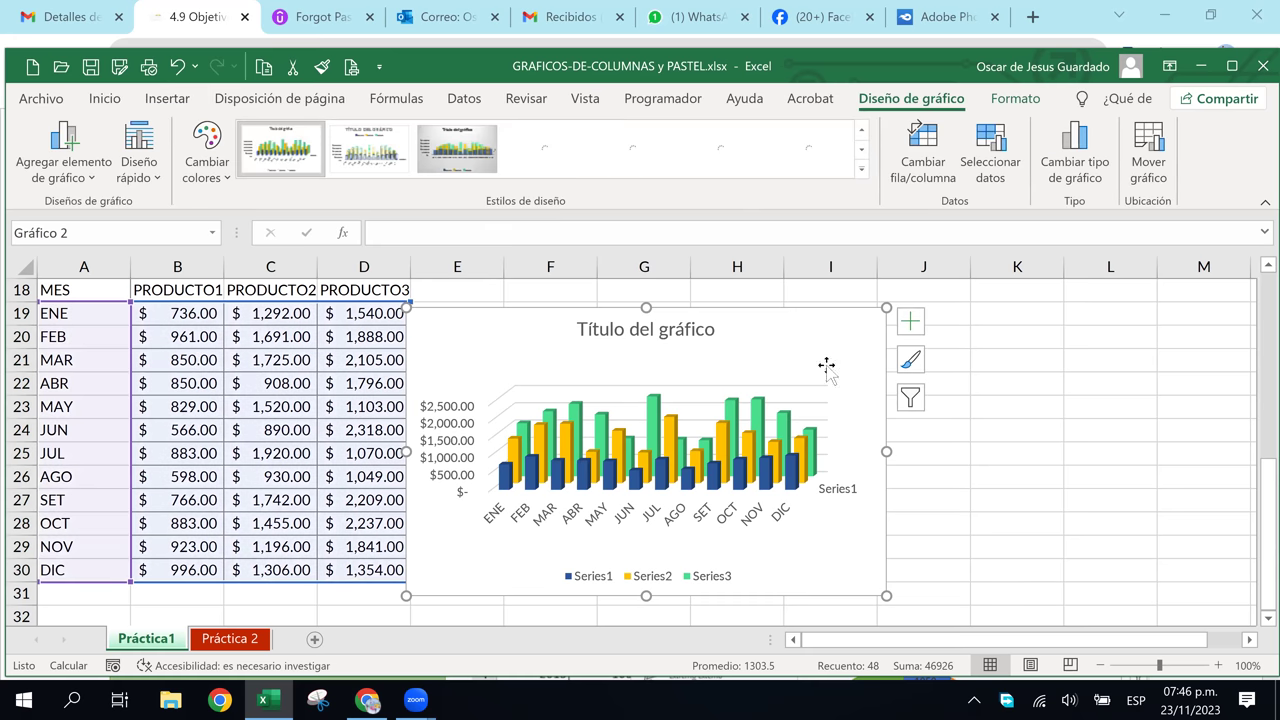
# Move the 3D column chart right of the table and enlarge it so month labels lie flat
pyautogui.moveTo(818, 328); pyautogui.dragTo(884, 302)
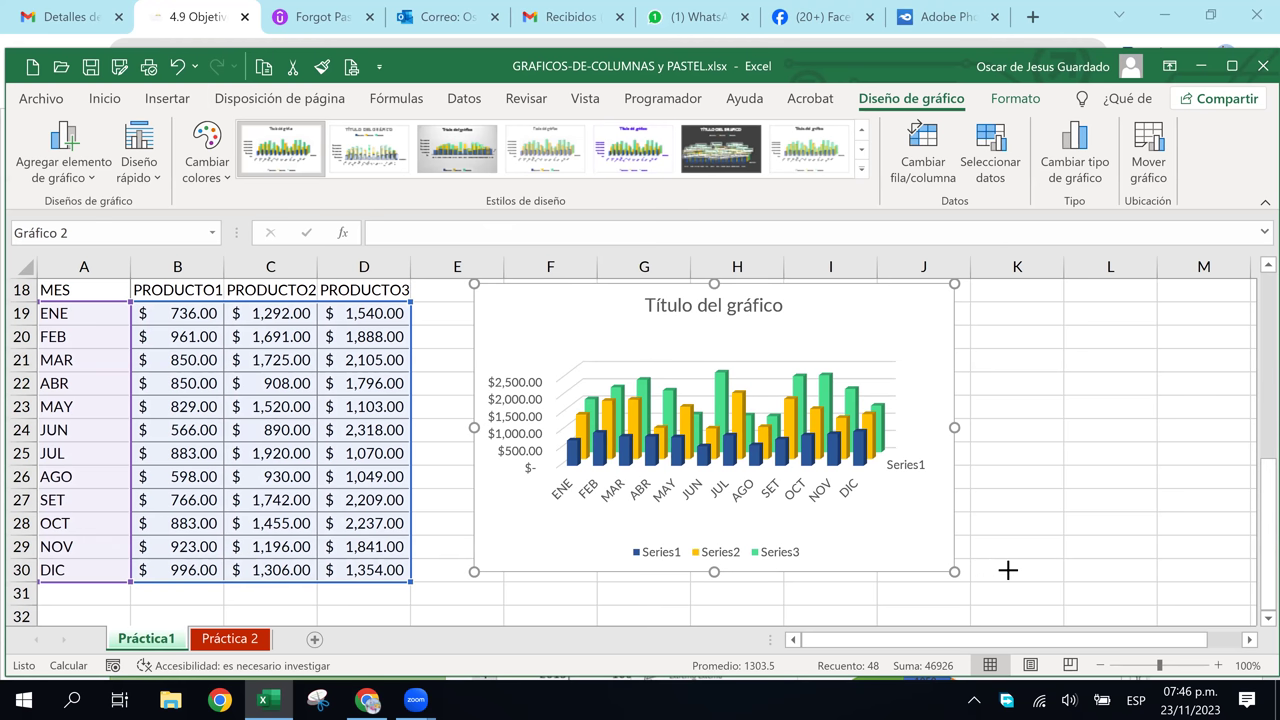
pyautogui.moveTo(1060, 587); pyautogui.dragTo(1062, 587)
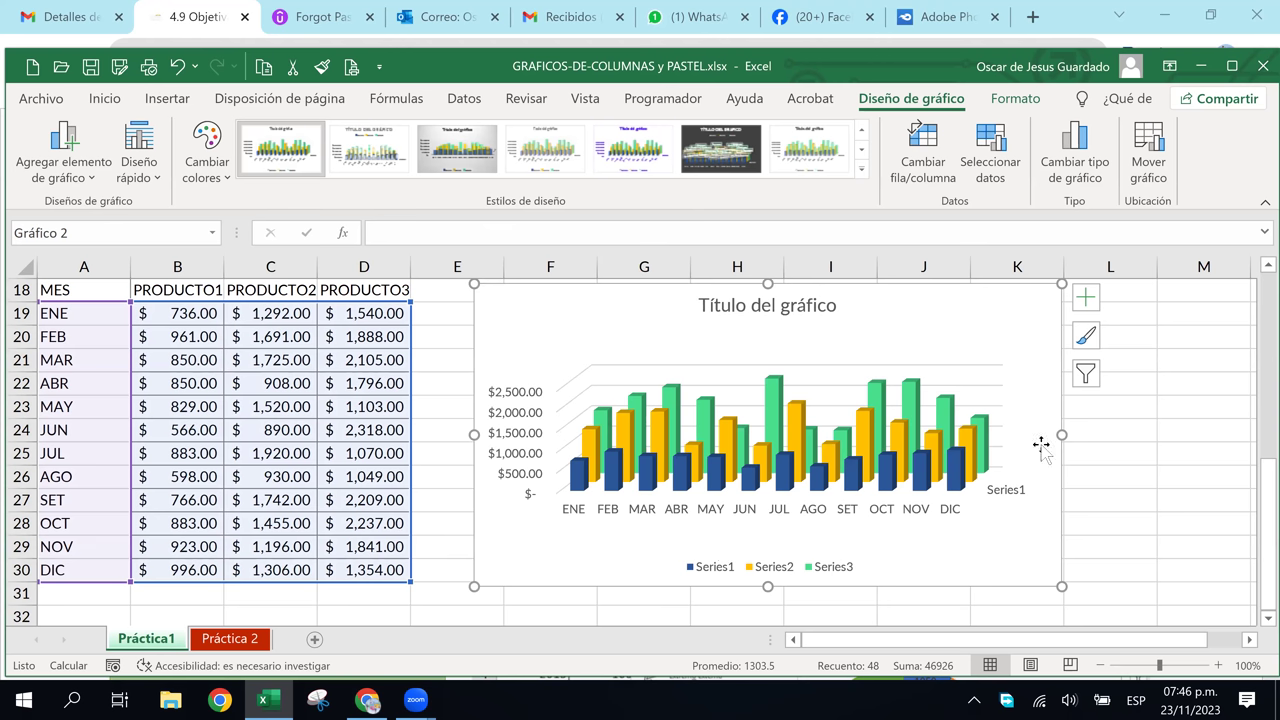
pyautogui.click(849, 514)
pyautogui.click(789, 574)
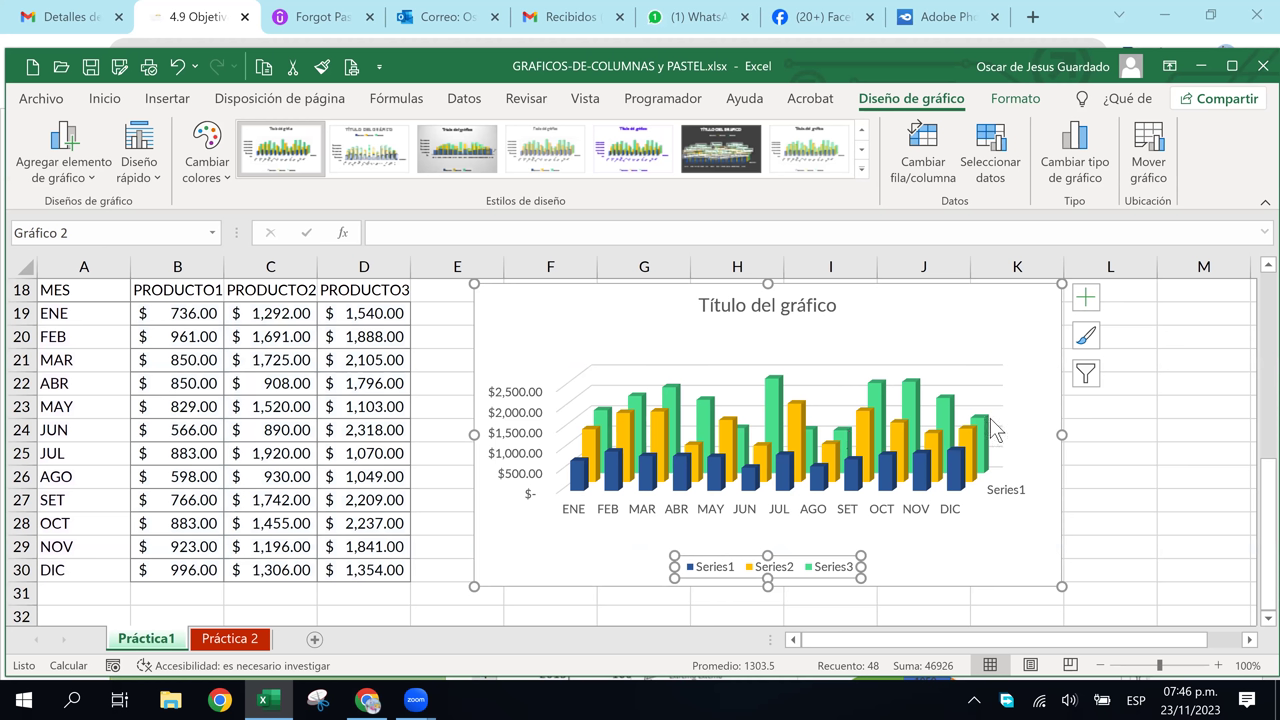
# Replace the placeholder chart title with 'VENTAS CON 3 PRODUCTOS'
pyautogui.moveTo(767, 305)
pyautogui.click(772, 306)
pyautogui.click(743, 302)
pyautogui.moveTo(698, 305); pyautogui.dragTo(840, 310)
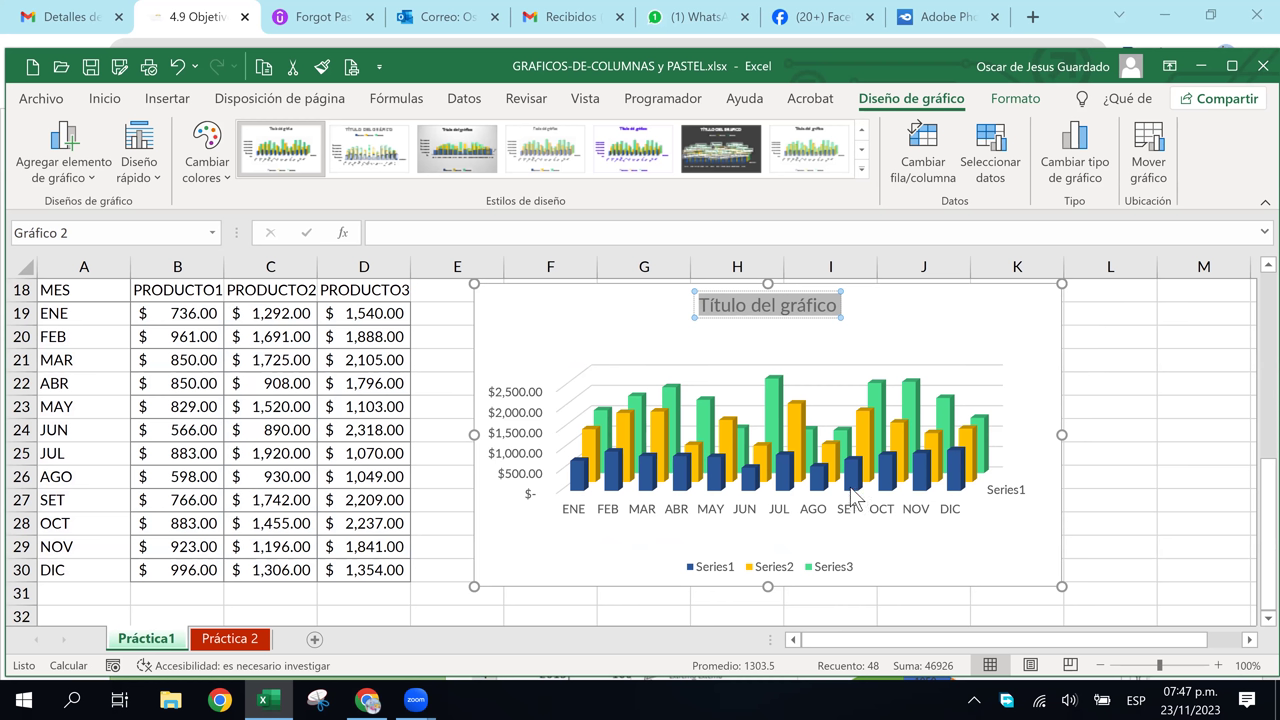
pyautogui.write('VENTAS')
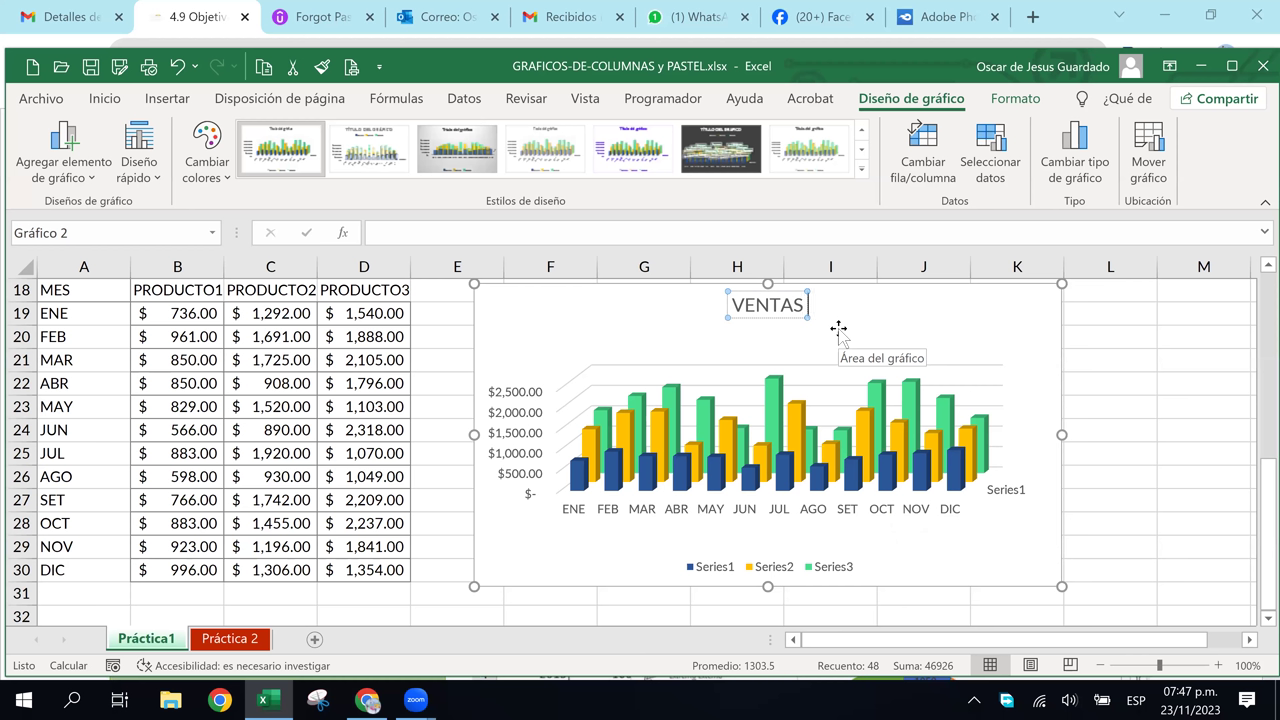
pyautogui.write(' CON 3 PRODUCTOS')
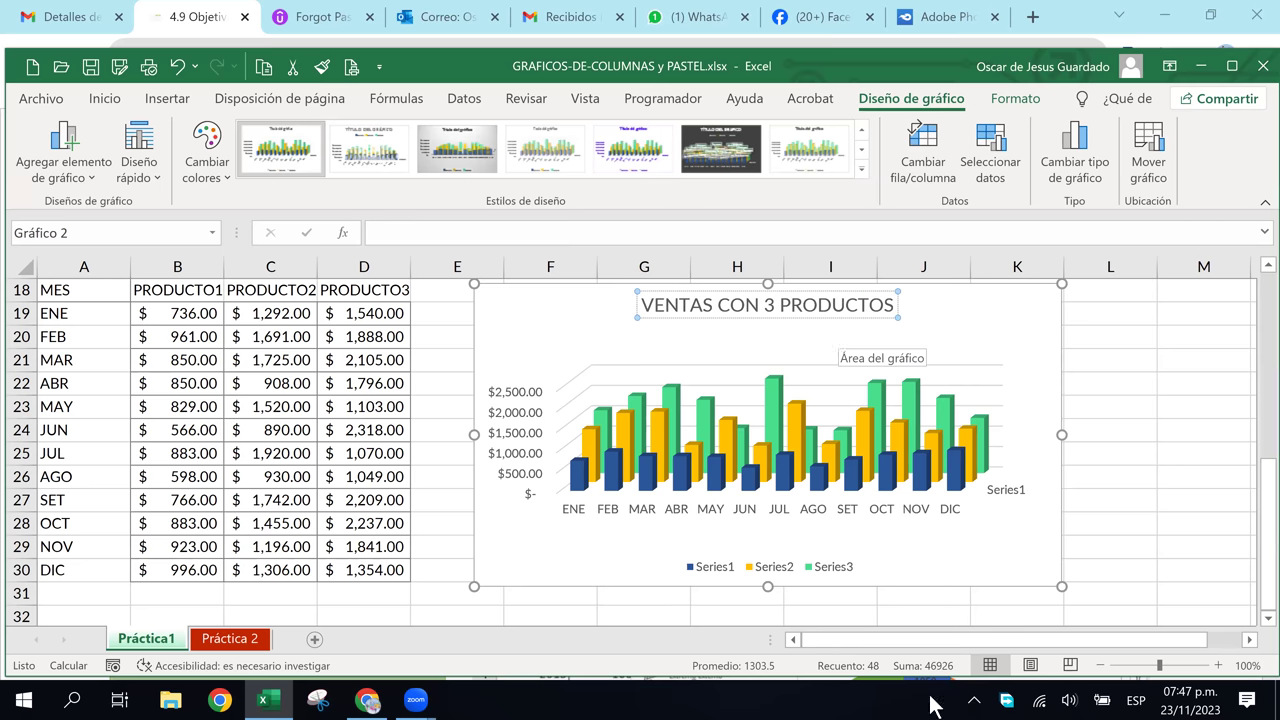
pyautogui.click(937, 535)
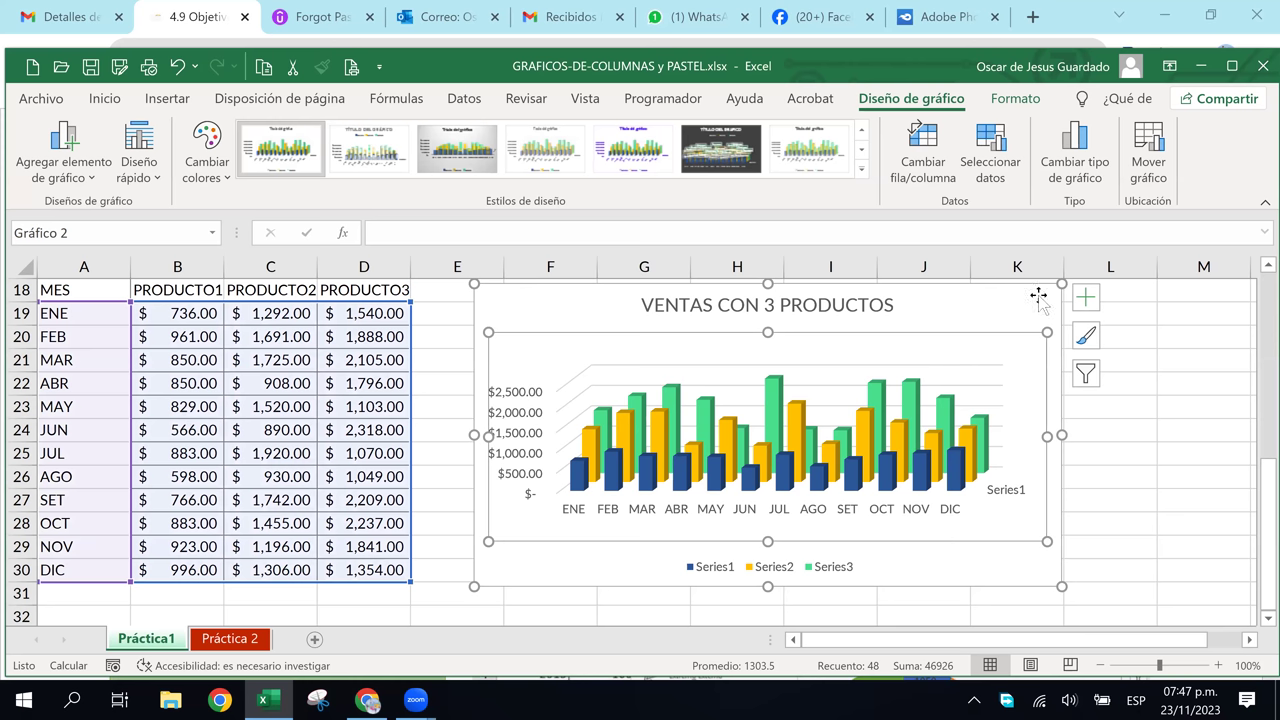
# Add 'Título del eje' titles to all three axes and stretch the chart wider on both sides
pyautogui.click(1094, 302)
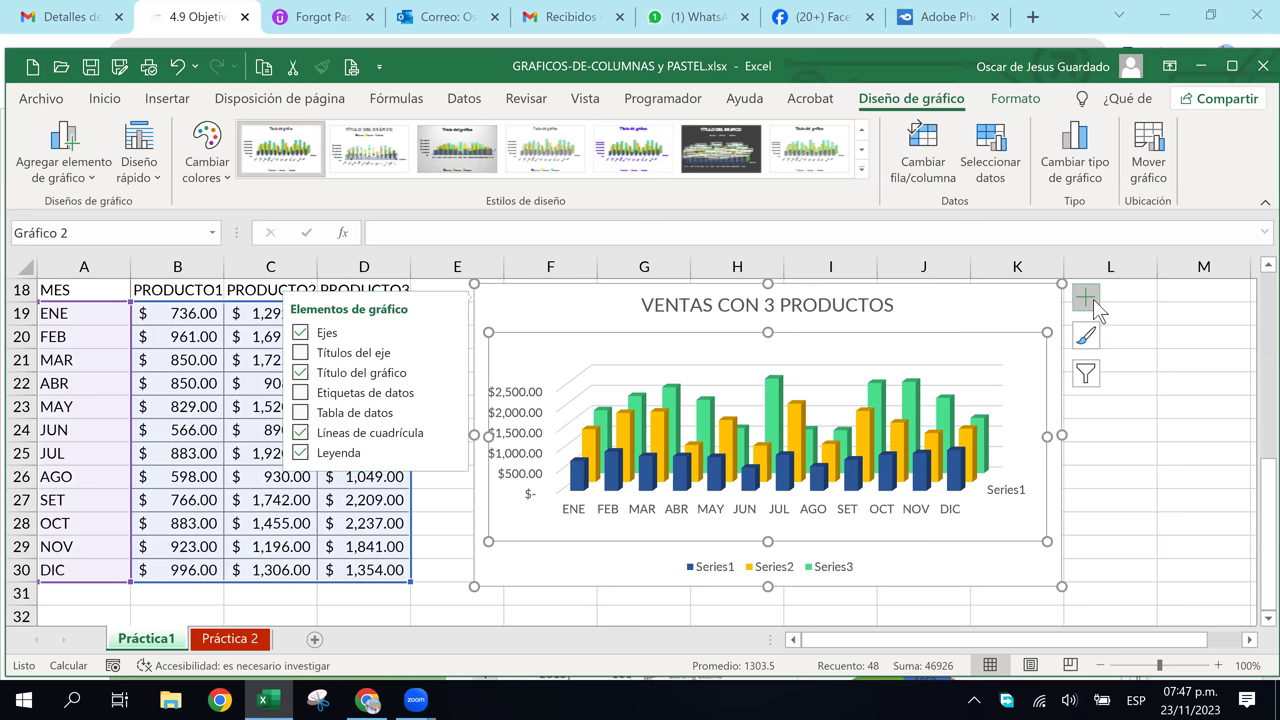
pyautogui.click(302, 356)
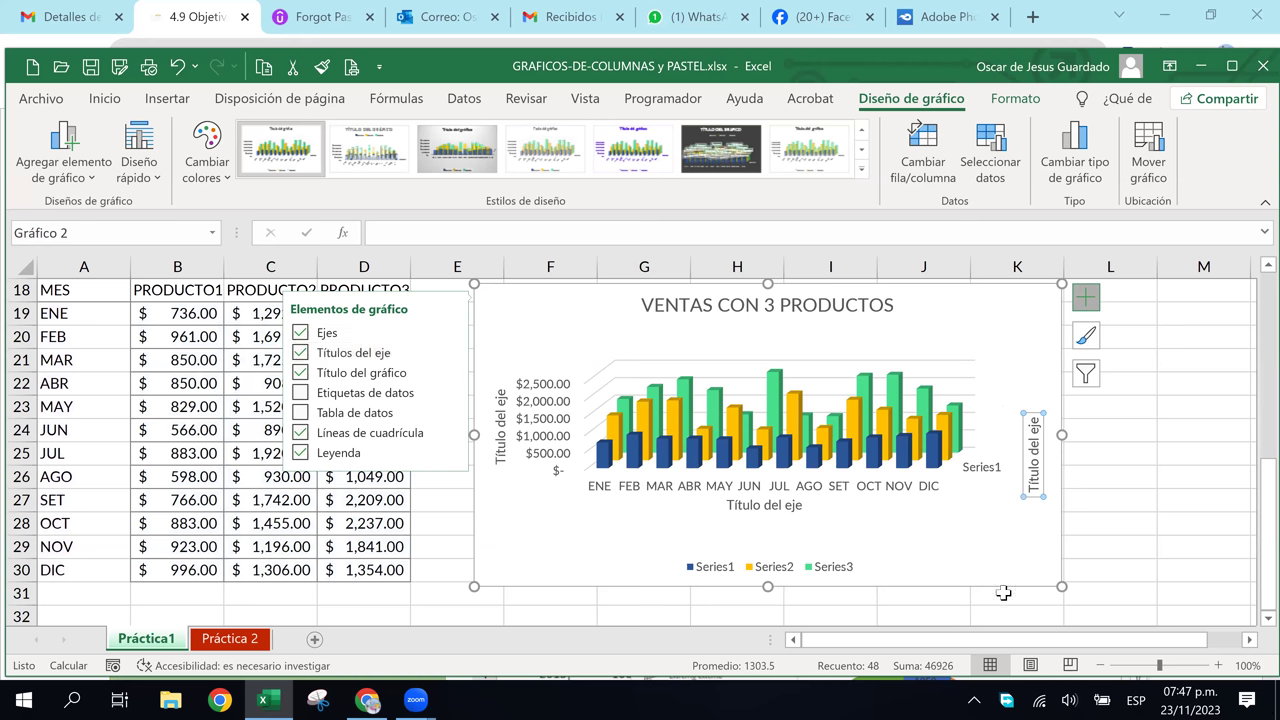
pyautogui.moveTo(1062, 586); pyautogui.dragTo(1153, 611)
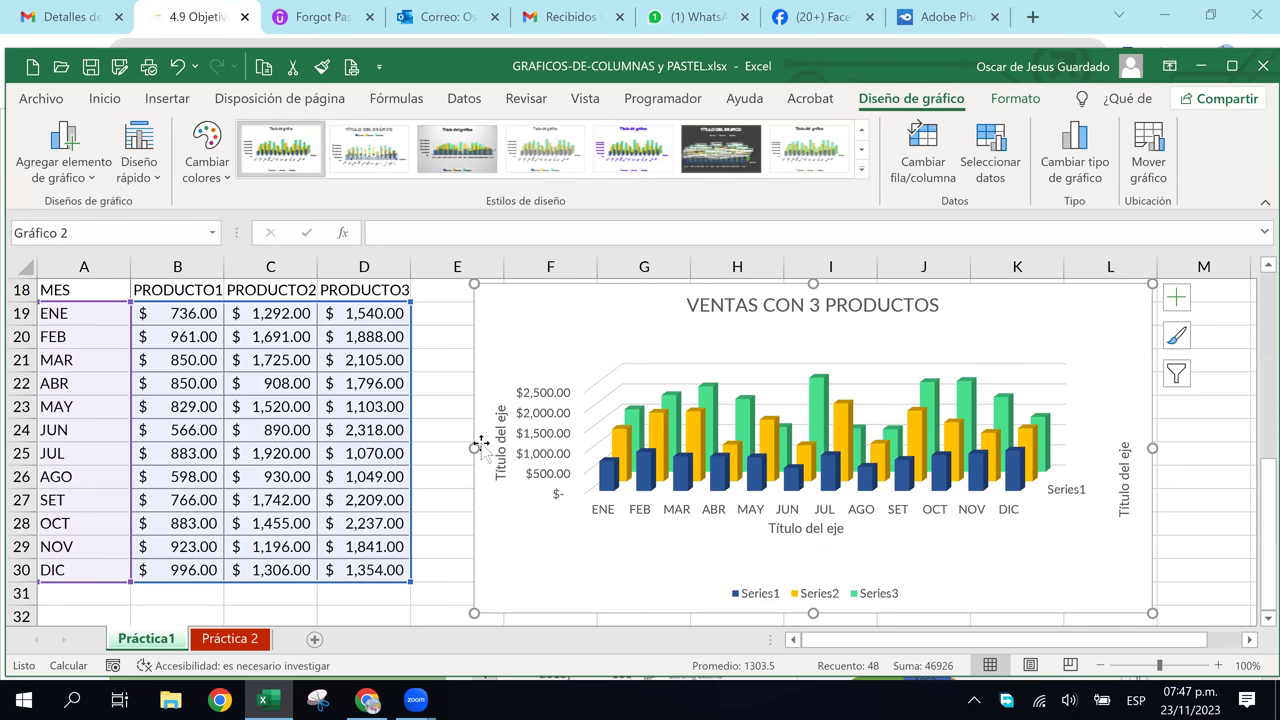
pyautogui.moveTo(476, 449); pyautogui.dragTo(431, 449)
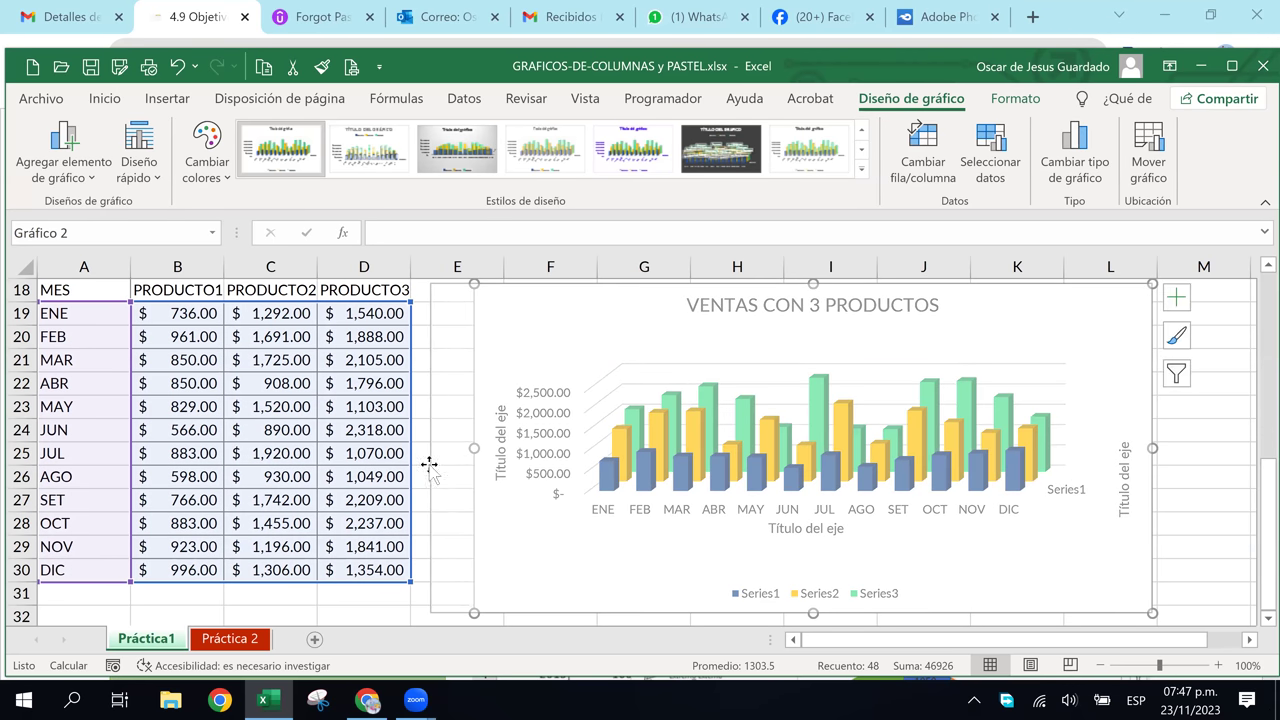
pyautogui.scroll(1, 117, 354)
pyautogui.scroll(2, 260, 380)
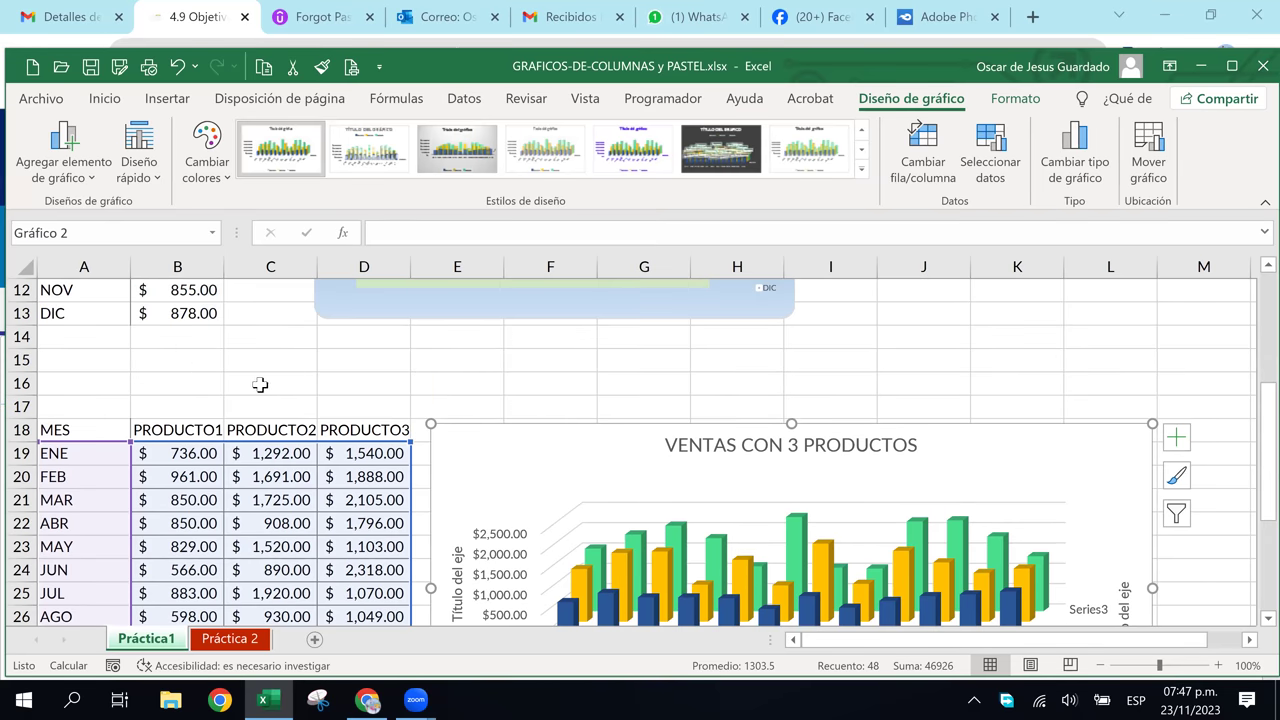
pyautogui.scroll(3, 263, 384)
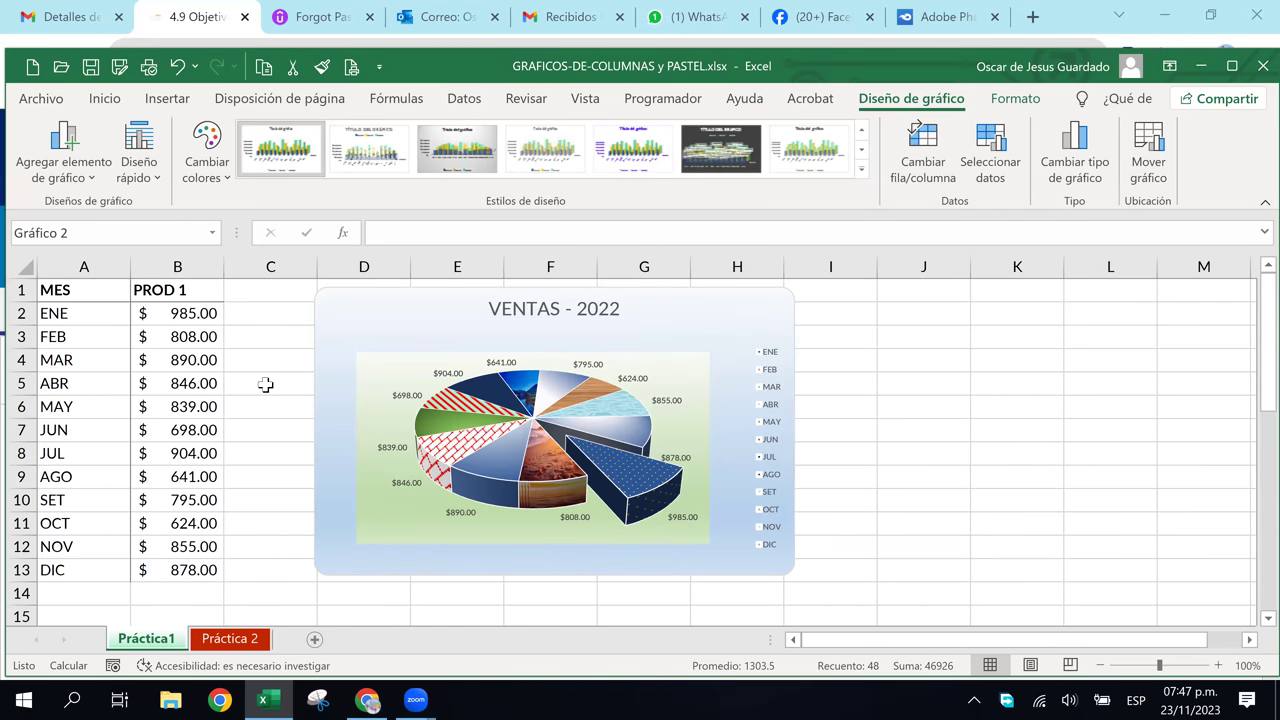
pyautogui.scroll(-4, 265, 384)
pyautogui.scroll(-1, 265, 384)
pyautogui.scroll(-1, 265, 384)
pyautogui.scroll(1, 265, 384)
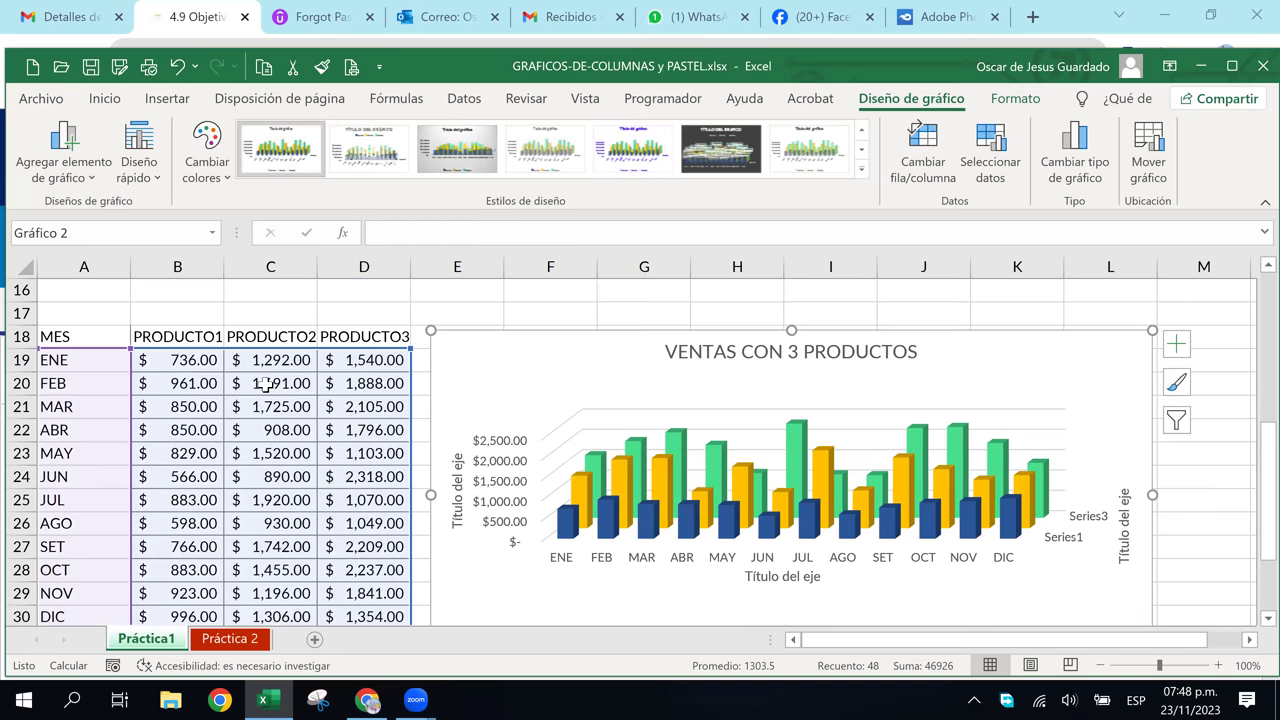
pyautogui.click(1249, 646)
pyautogui.click(1267, 618)
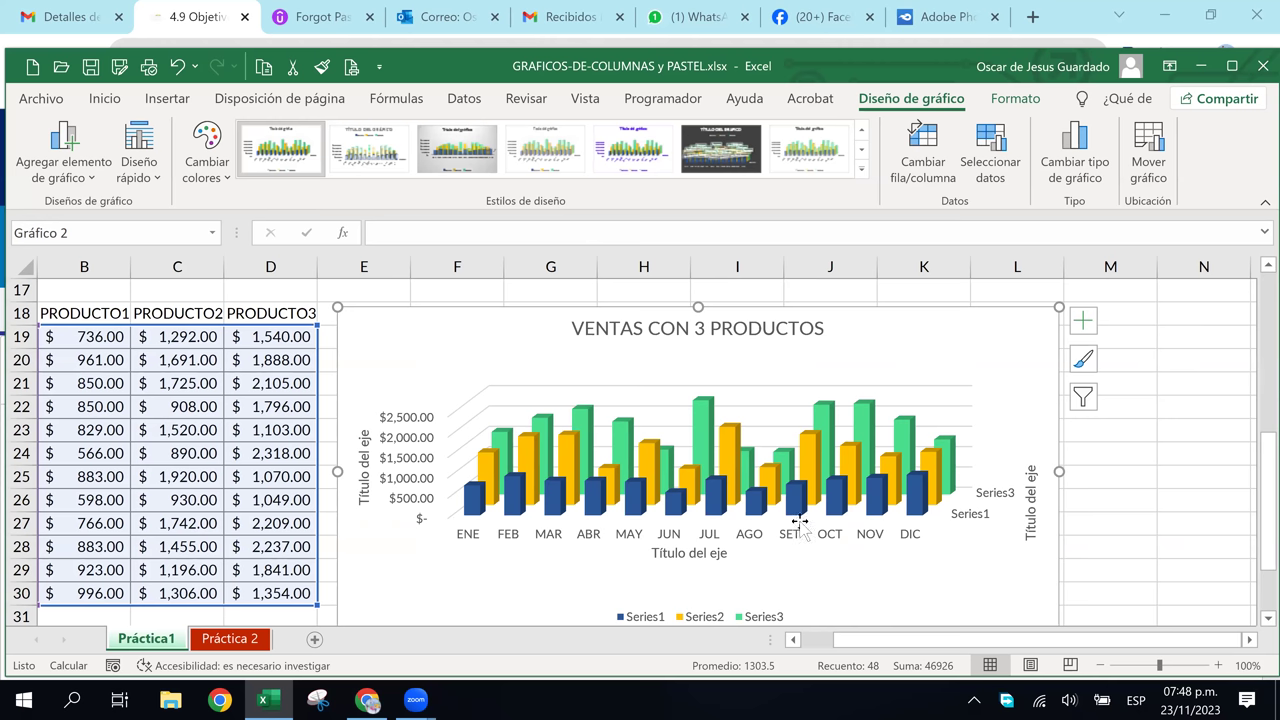
# Rename the horizontal, vertical and depth axis titles to MESES, VALORES and SERIES
pyautogui.click(688, 561)
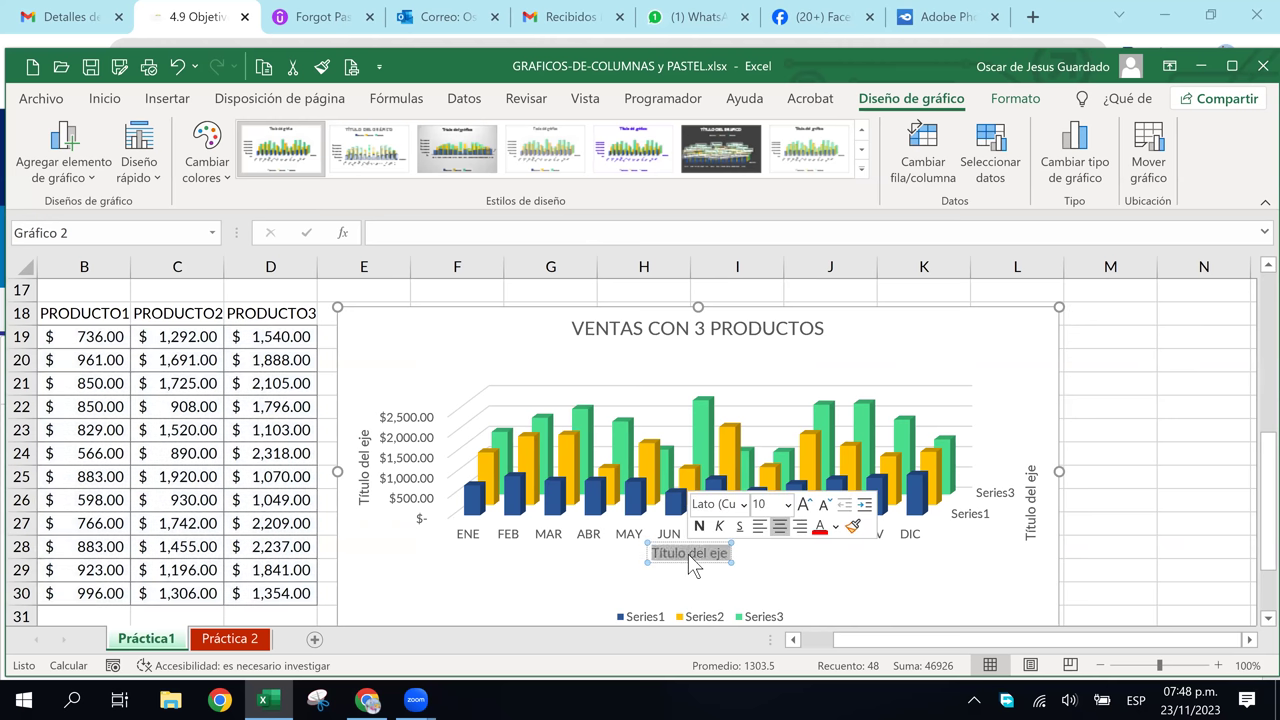
pyautogui.write('MESES')
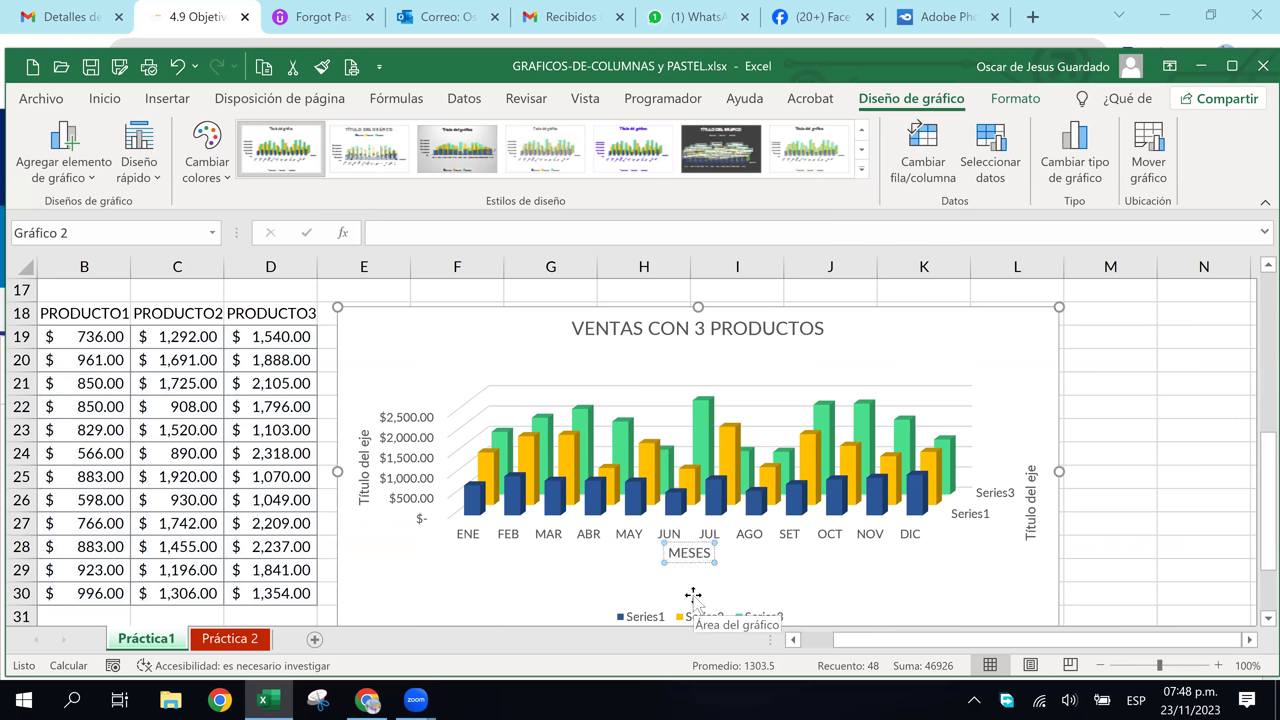
pyautogui.click(365, 478)
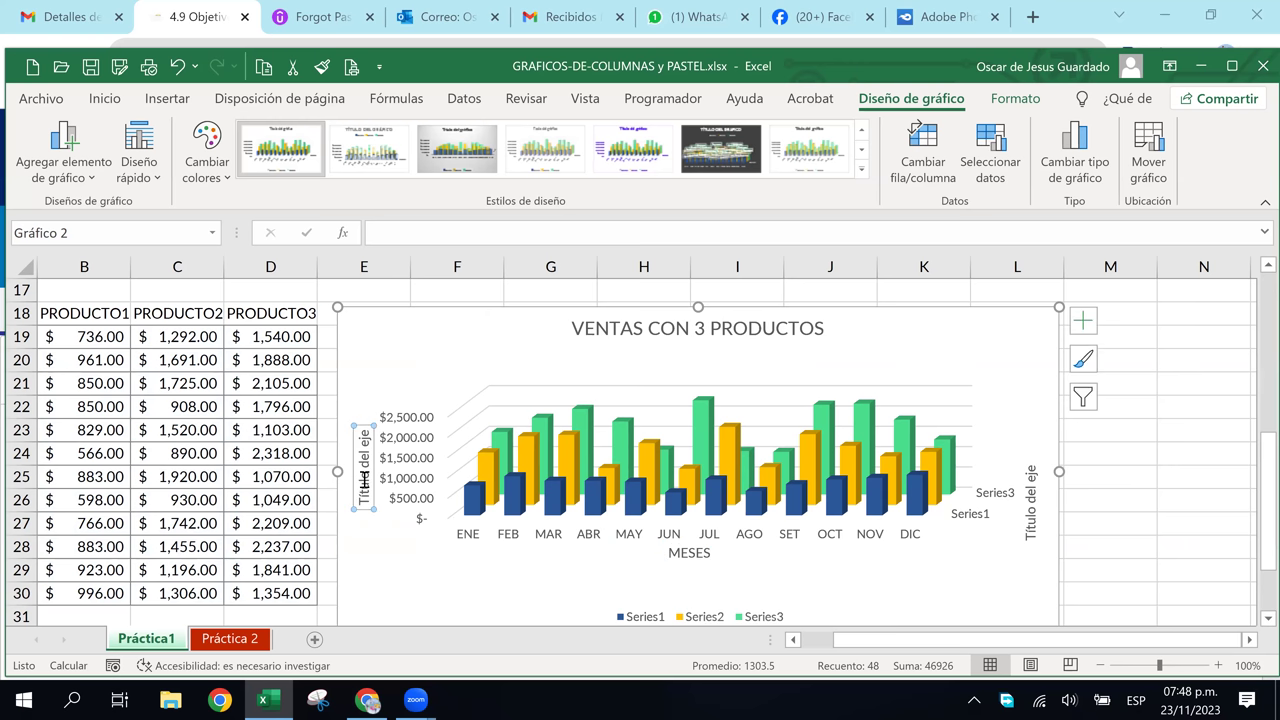
pyautogui.tripleClick(365, 478)
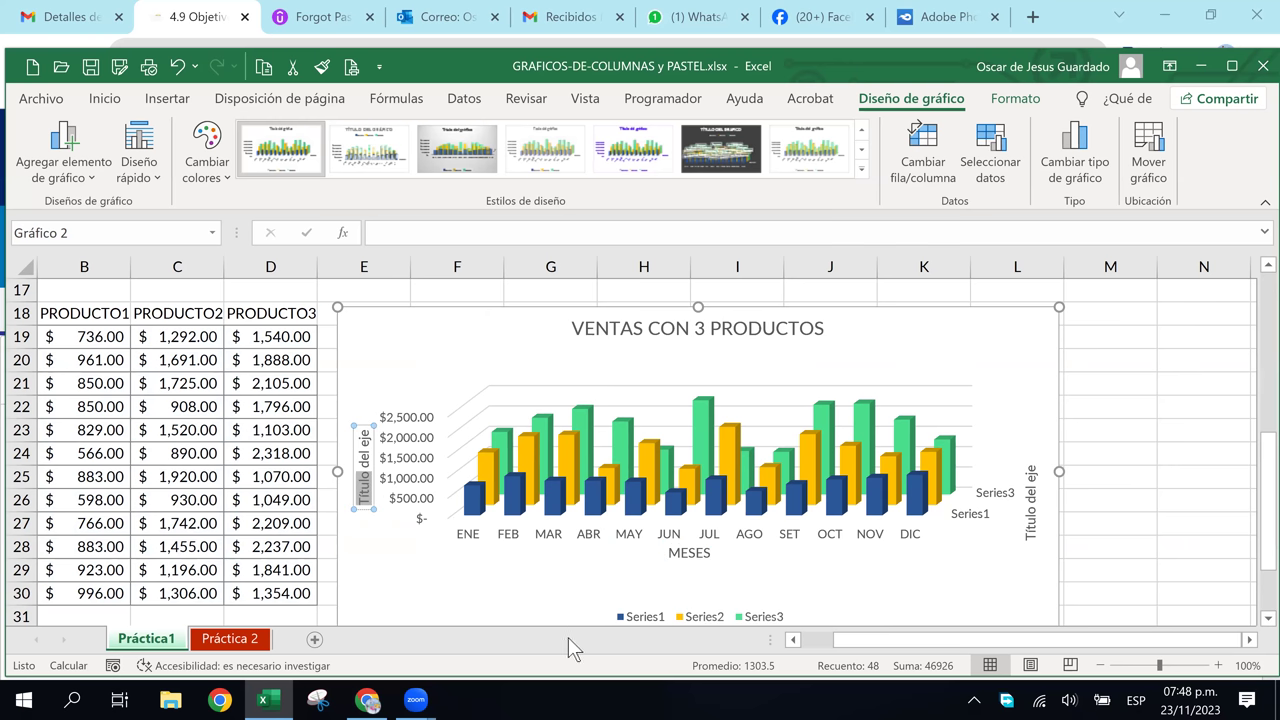
pyautogui.press('Home')
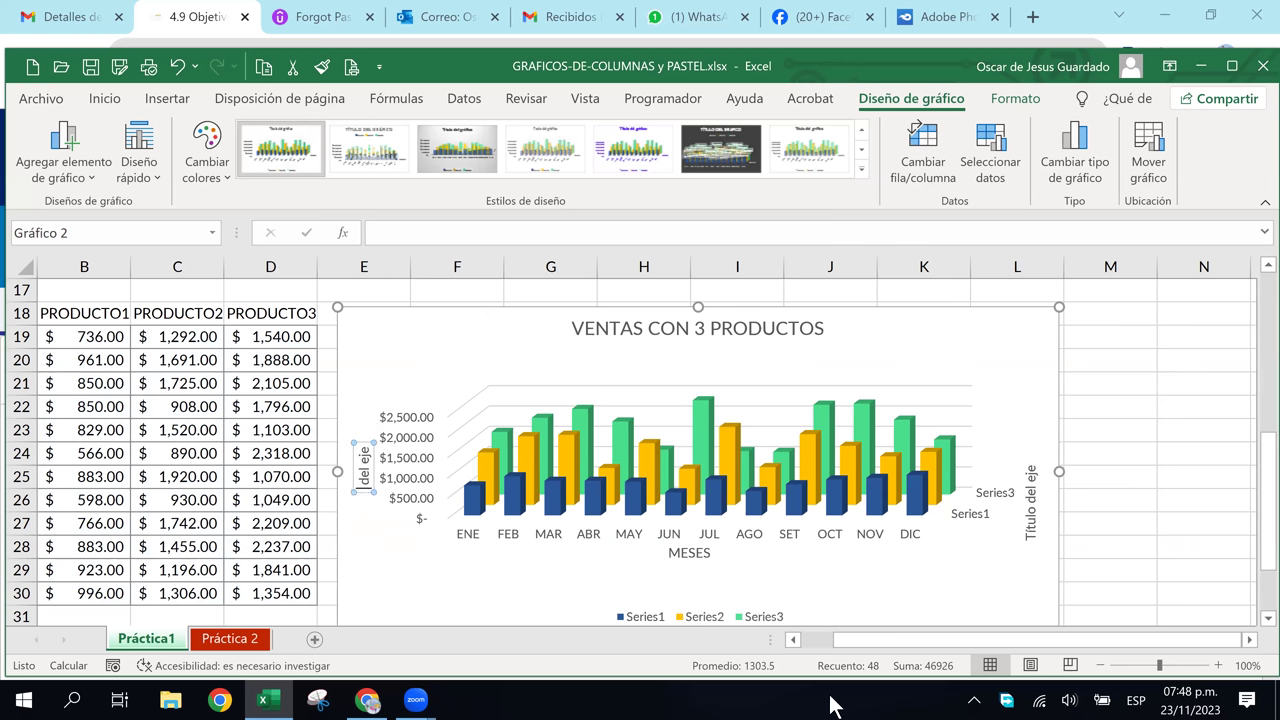
pyautogui.press('Delete')
pyautogui.press('Delete')
pyautogui.press('Delete')
pyautogui.press('Delete')
pyautogui.press('Delete')
pyautogui.press('Delete')
pyautogui.write('VALORES')
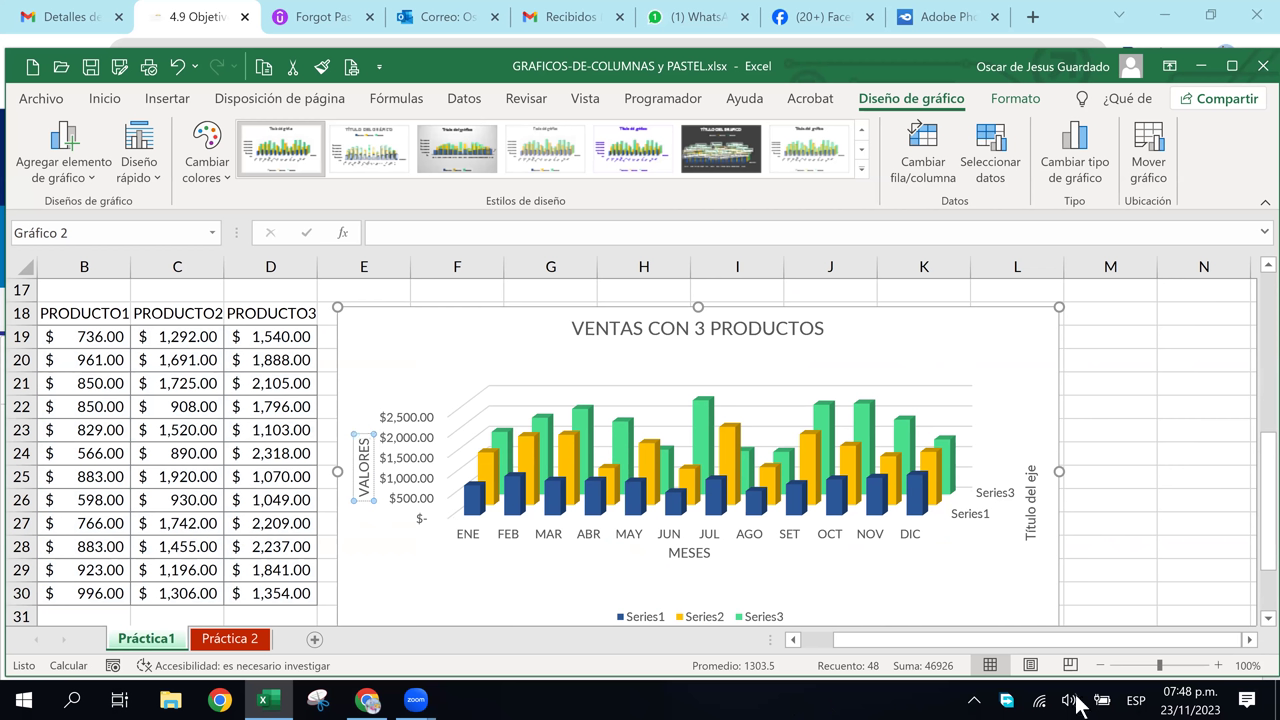
pyautogui.click(1033, 503)
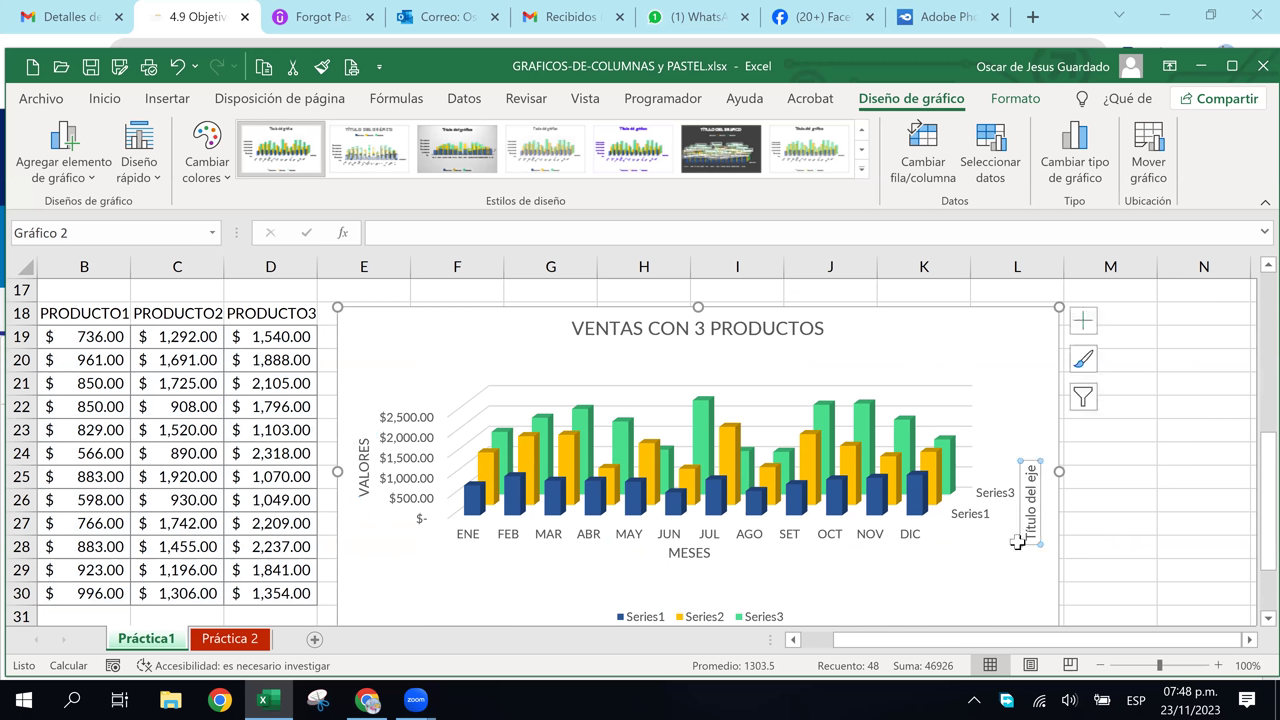
pyautogui.doubleClick(1024, 520)
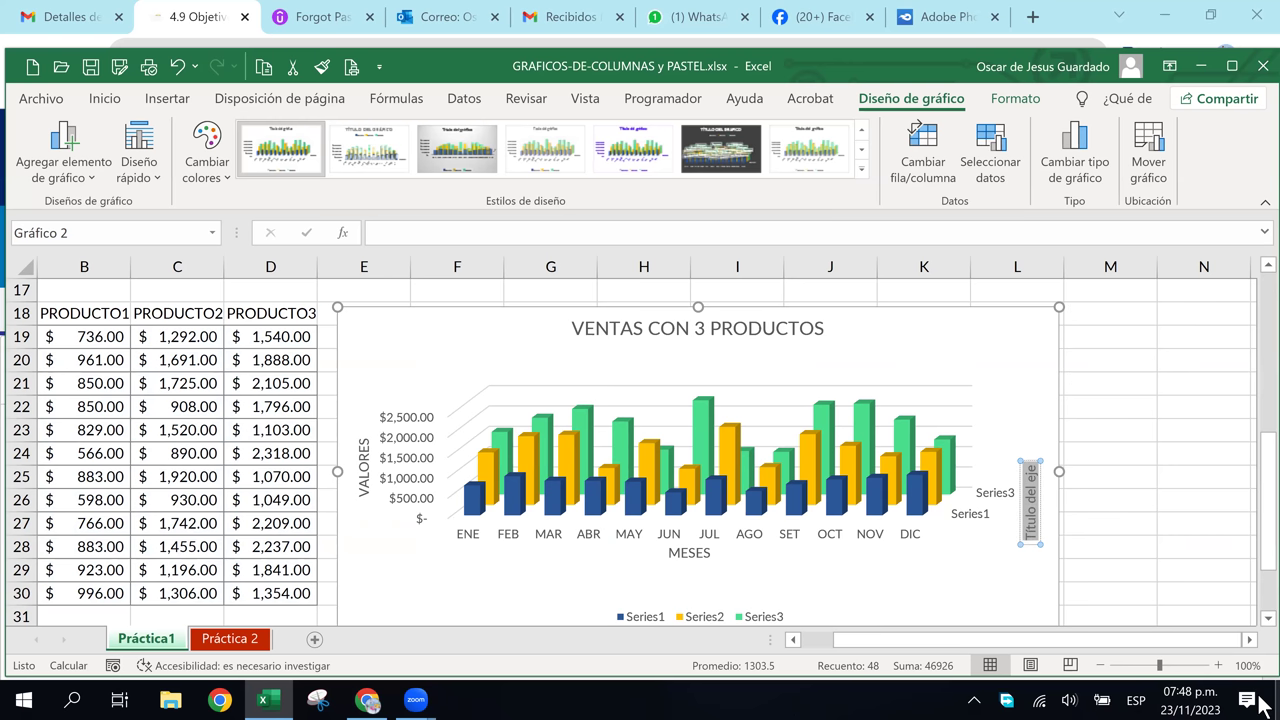
pyautogui.write('SERIES')
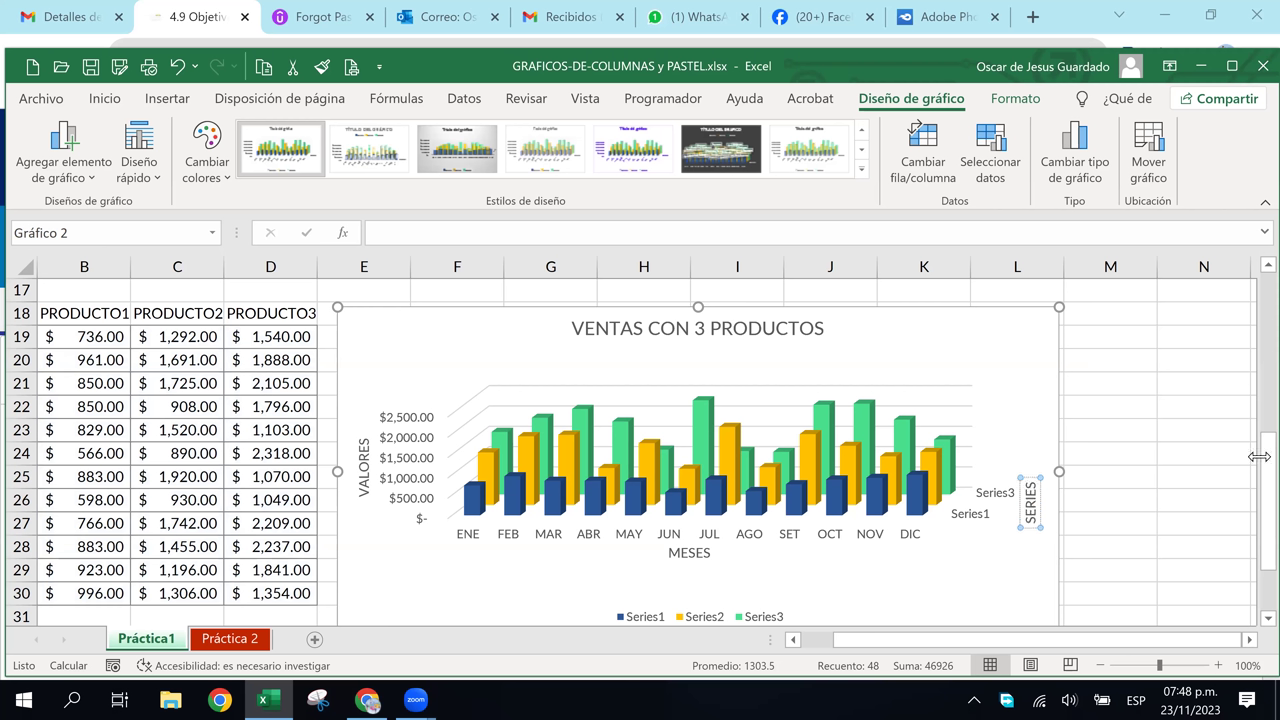
pyautogui.click(983, 333)
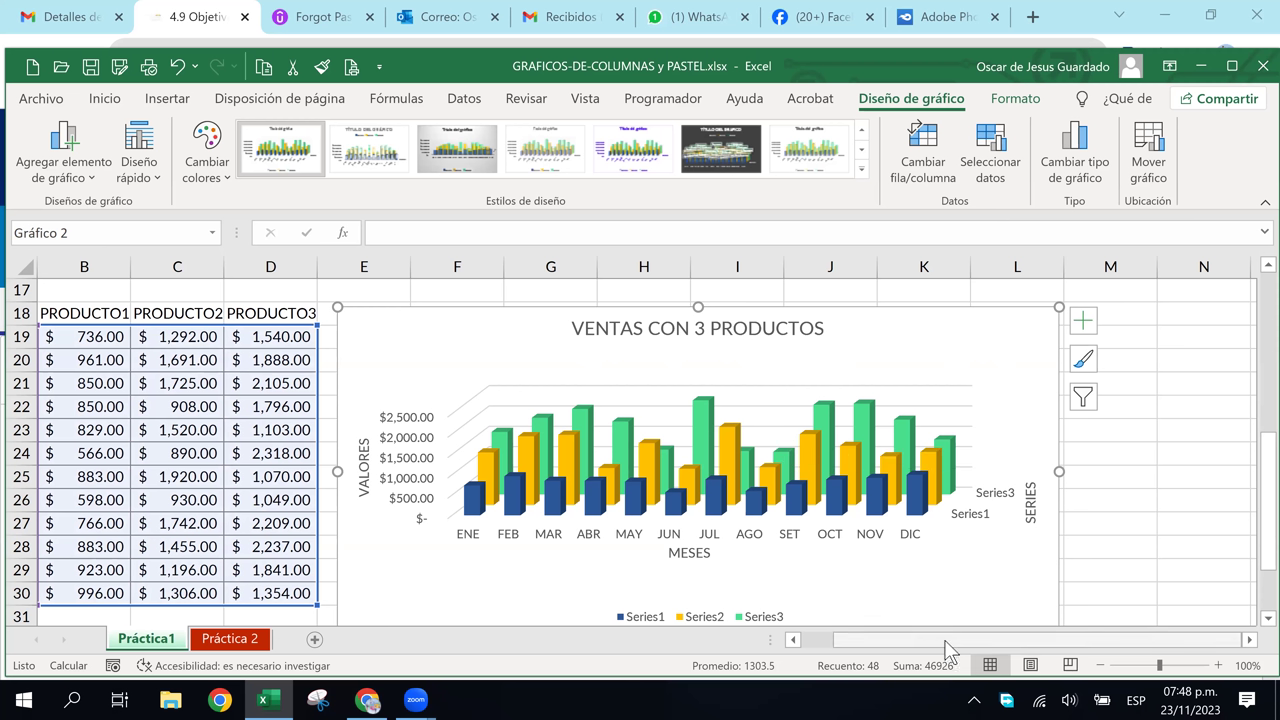
# Widen the chart's plot area slightly to the right
pyautogui.click(976, 522)
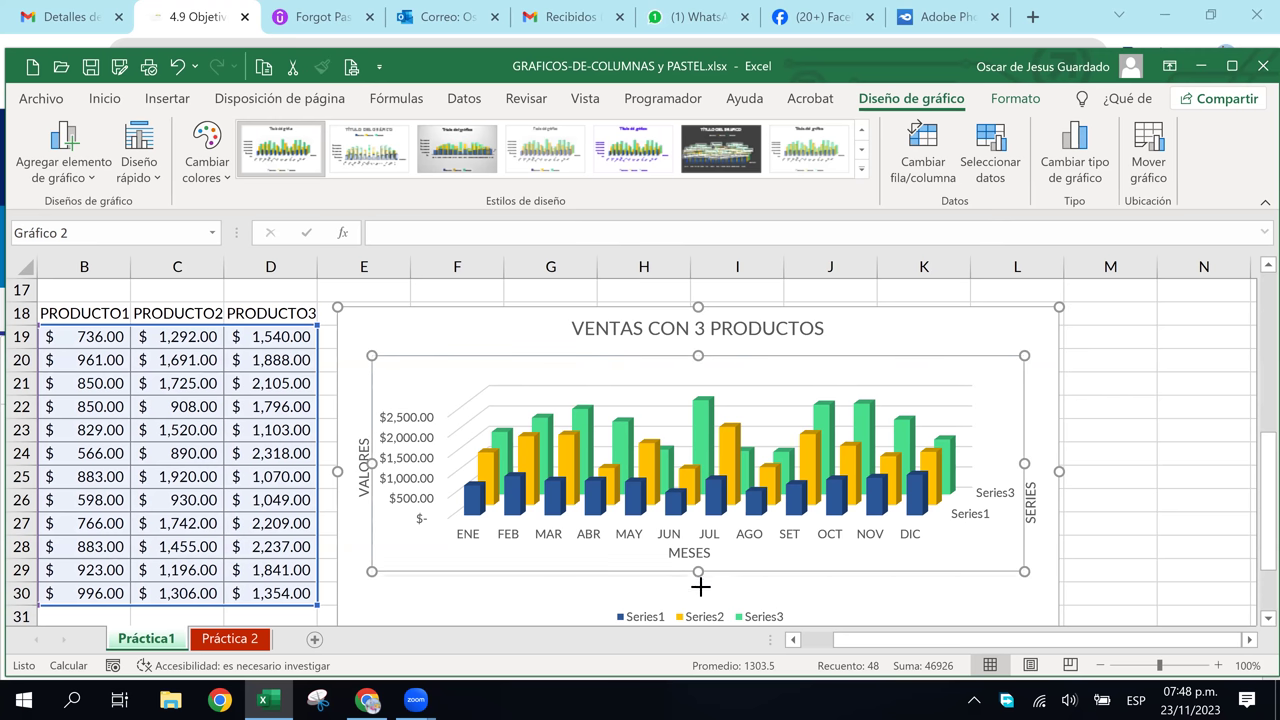
pyautogui.moveTo(700, 572); pyautogui.dragTo(700, 597)
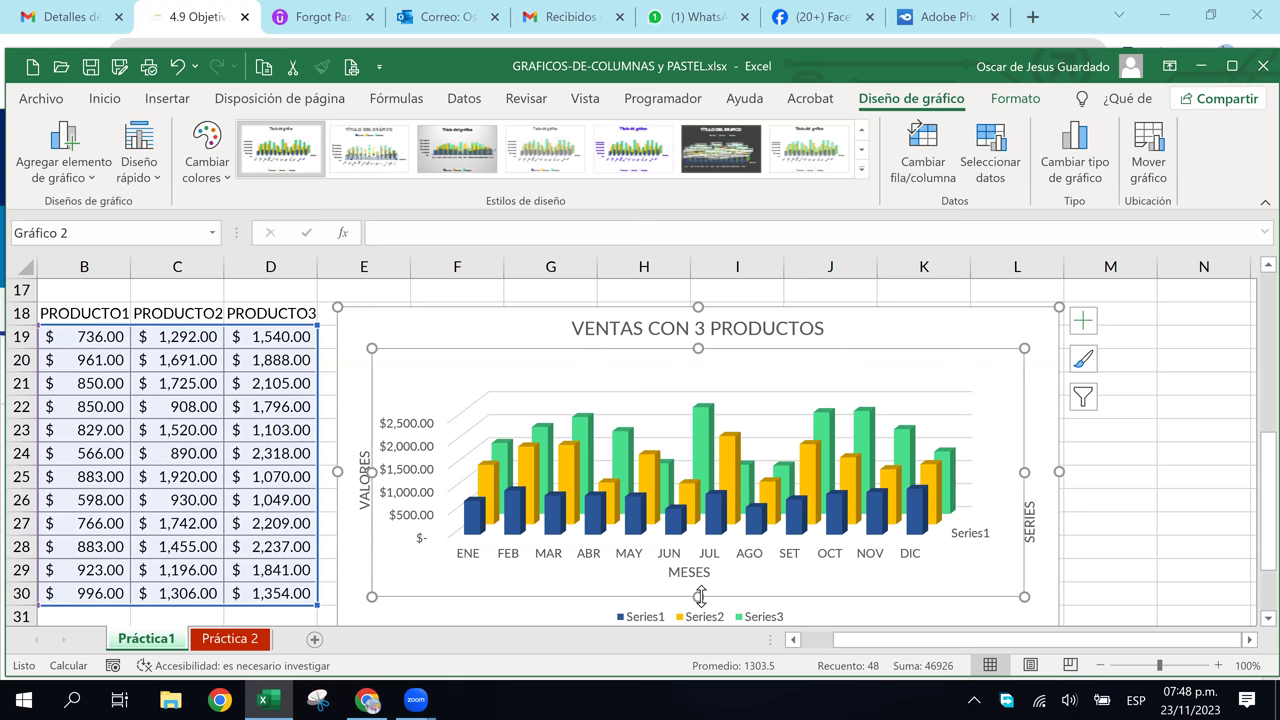
pyautogui.hotkey('ctrl', 'z')
pyautogui.moveTo(1025, 461); pyautogui.dragTo(1040, 455)
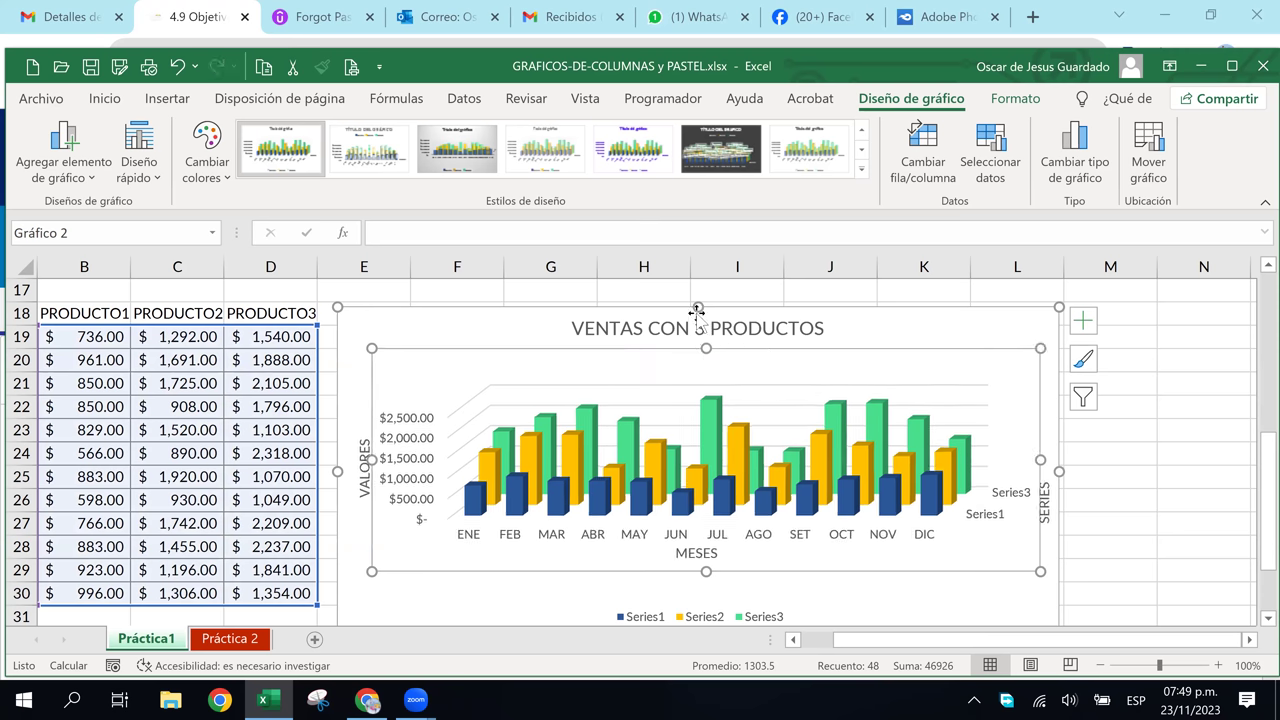
# Enlarge the chart by dragging its top, bottom, left and right edges outward
pyautogui.moveTo(697, 307); pyautogui.dragTo(698, 283)
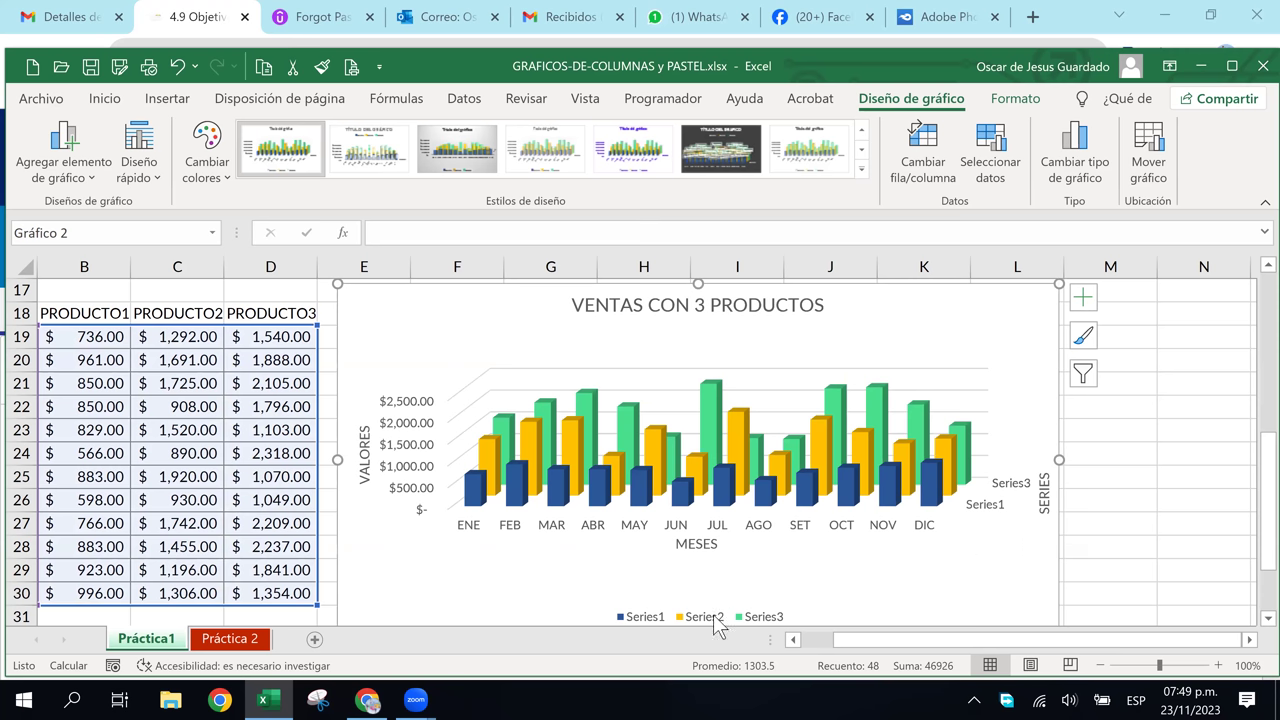
pyautogui.scroll(-2, 684, 540)
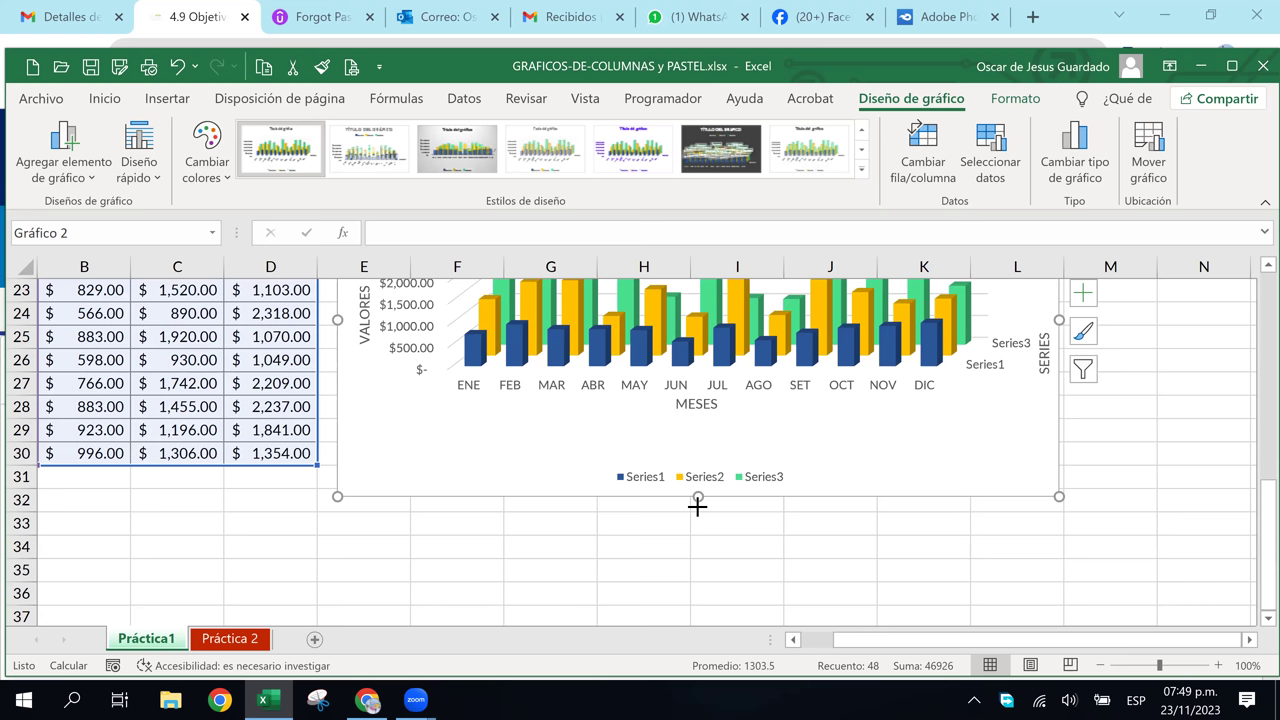
pyautogui.moveTo(697, 507); pyautogui.dragTo(697, 519)
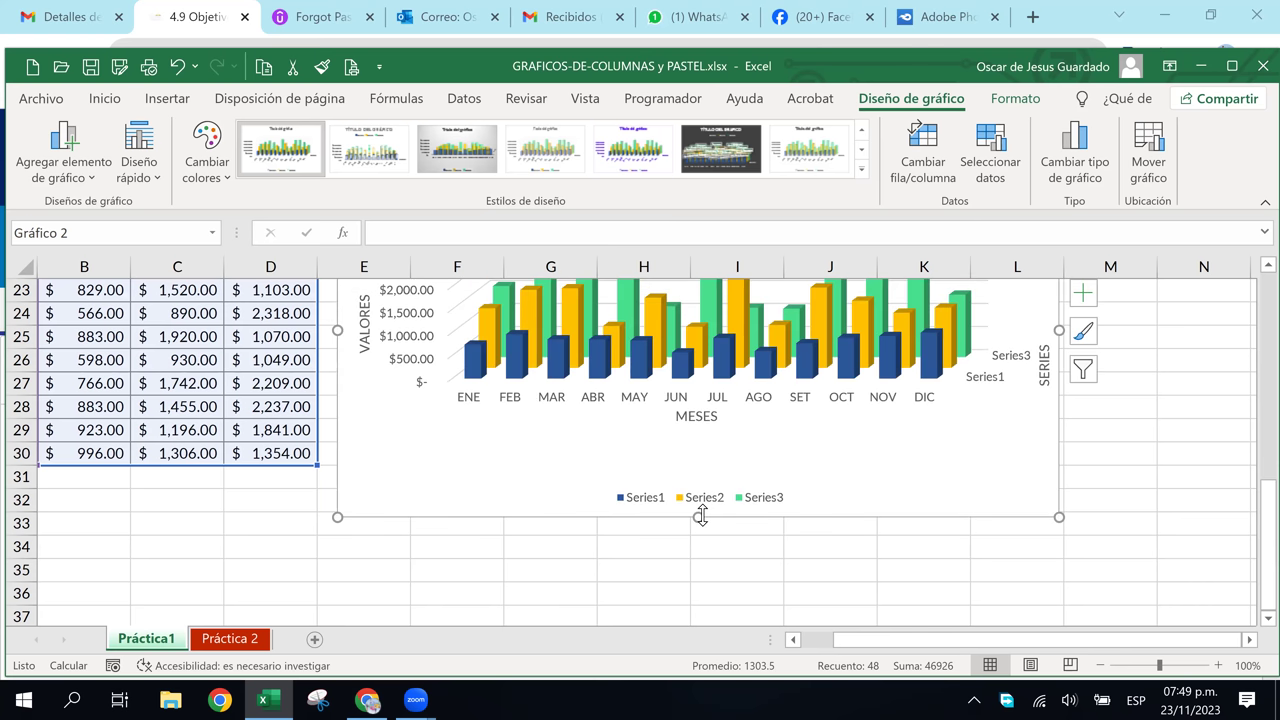
pyautogui.moveTo(326, 330); pyautogui.dragTo(320, 331)
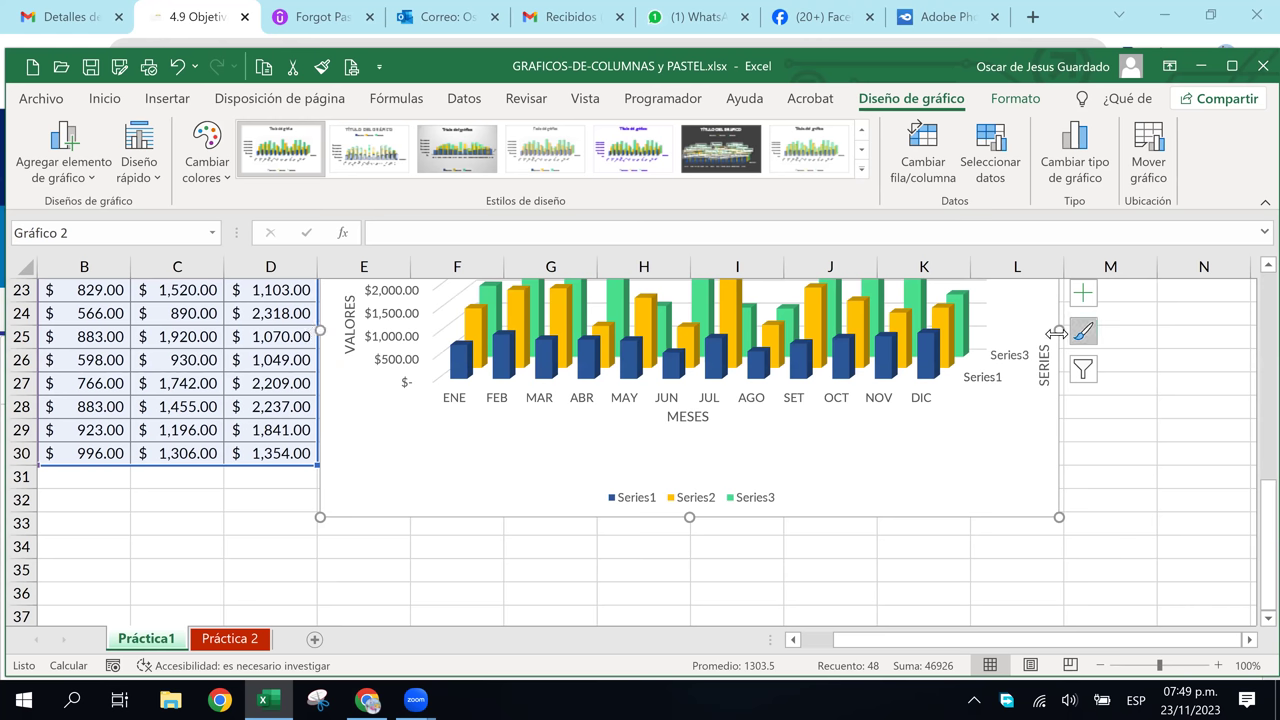
pyautogui.moveTo(1059, 330); pyautogui.dragTo(1114, 330)
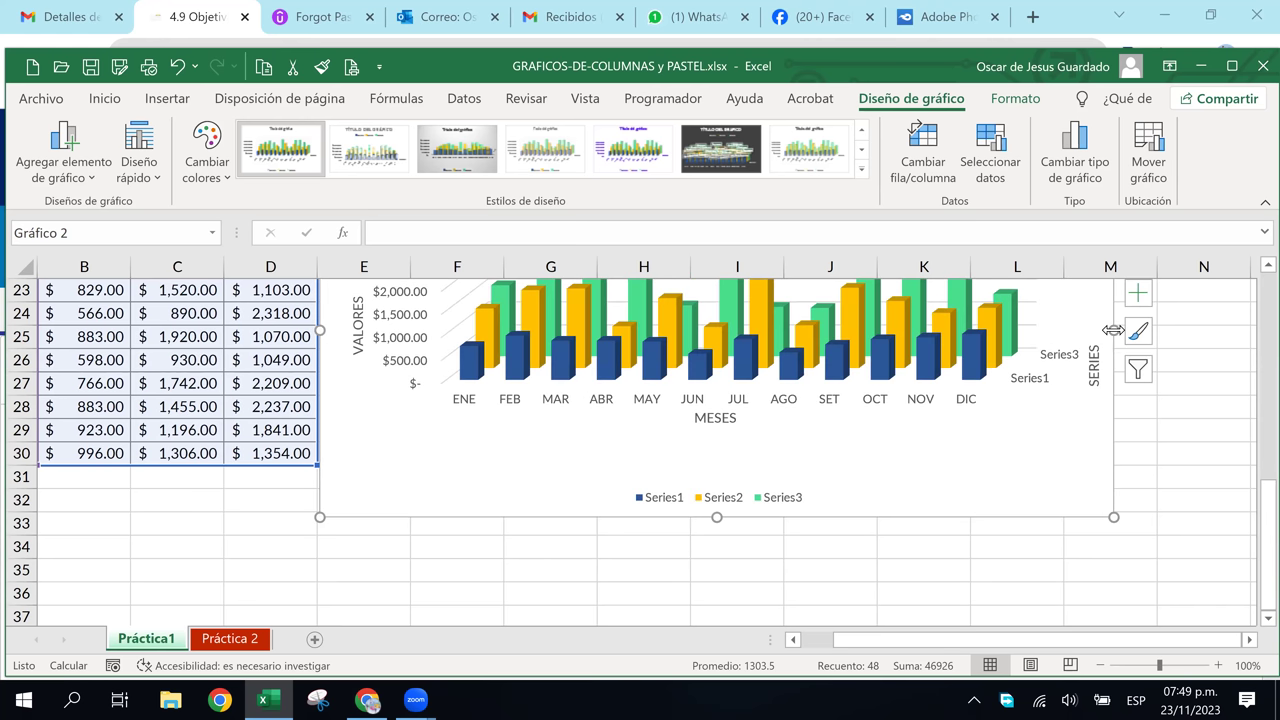
pyautogui.moveTo(716, 518); pyautogui.dragTo(710, 585)
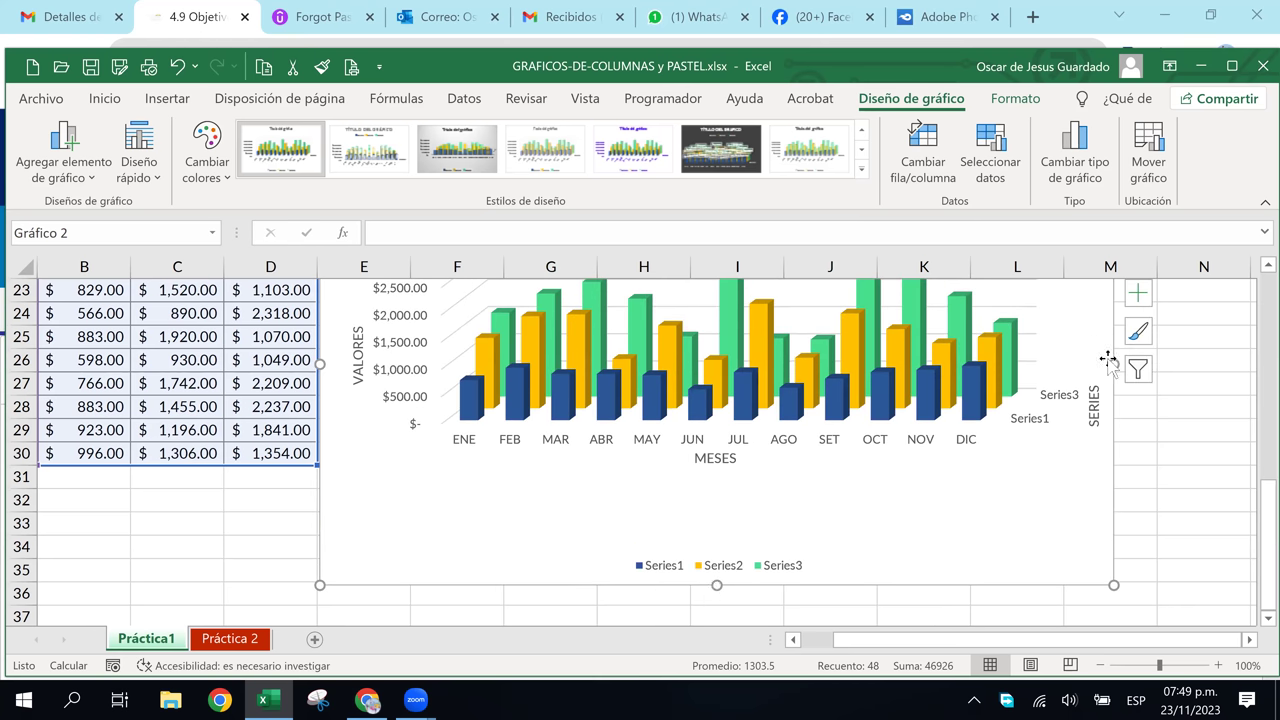
pyautogui.moveTo(1113, 363); pyautogui.dragTo(1161, 360)
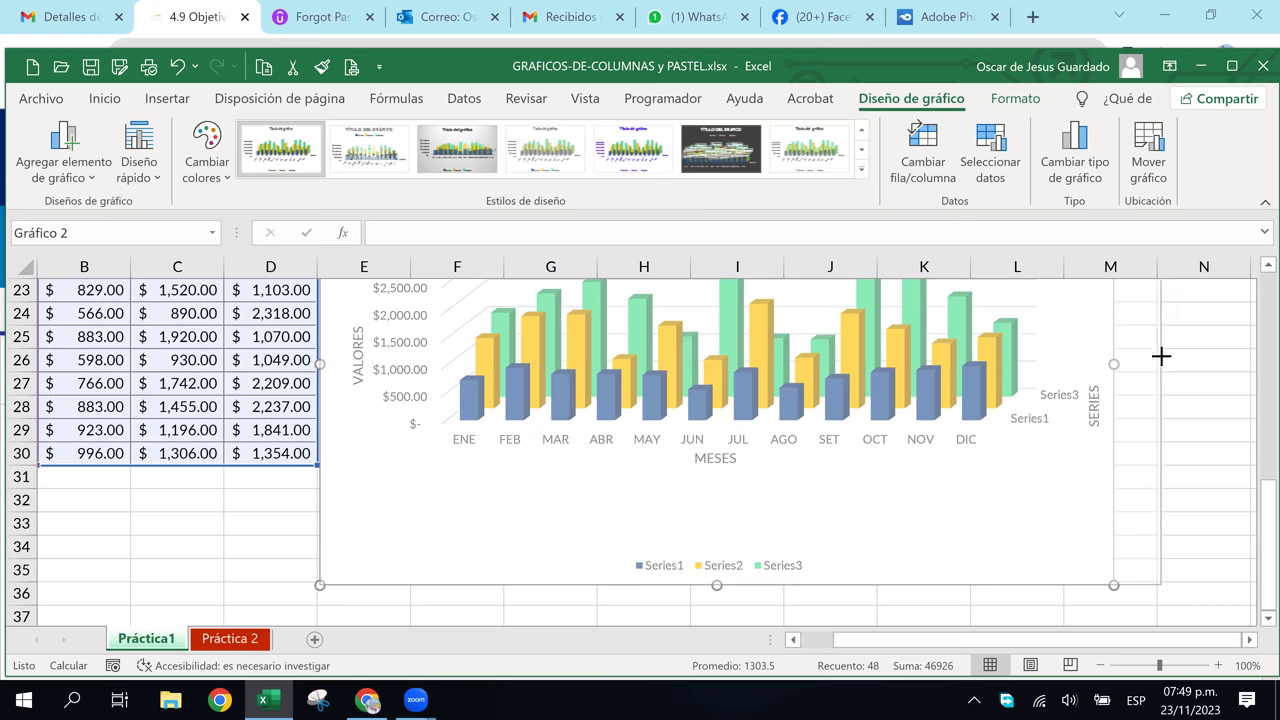
pyautogui.scroll(2, 809, 412)
pyautogui.scroll(1, 809, 412)
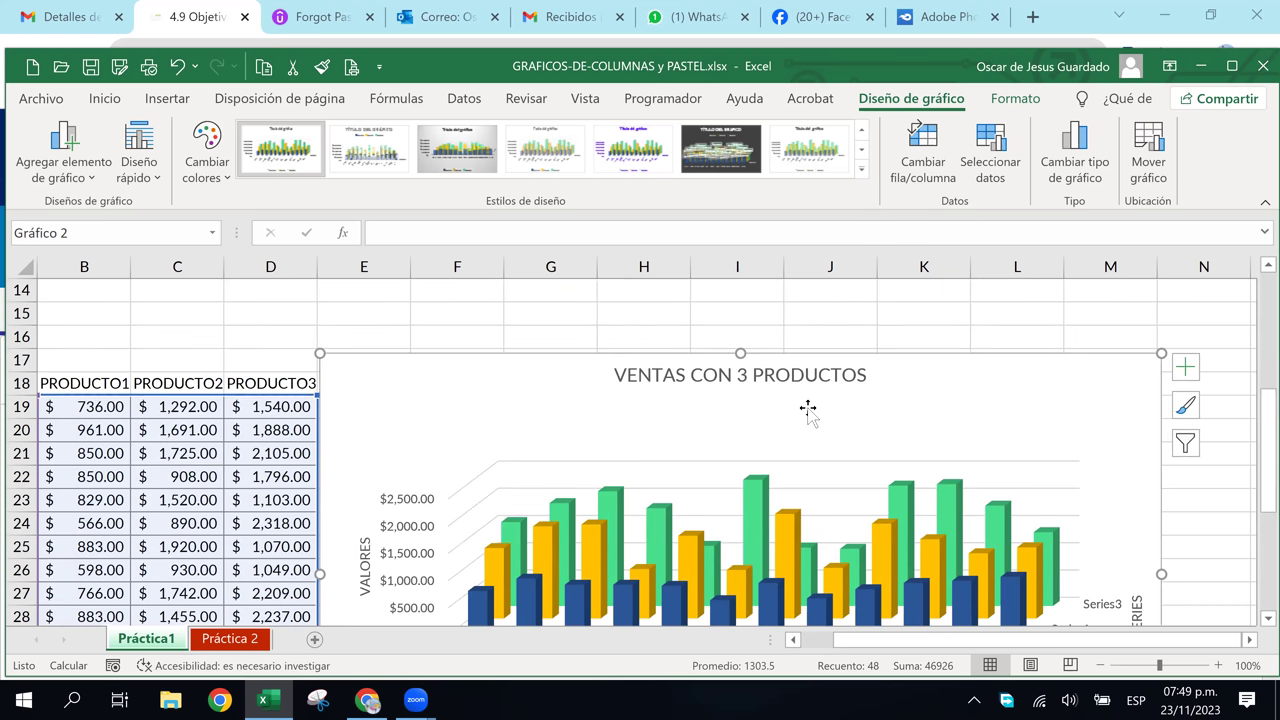
pyautogui.scroll(-1, 810, 418)
pyautogui.scroll(-1, 1026, 443)
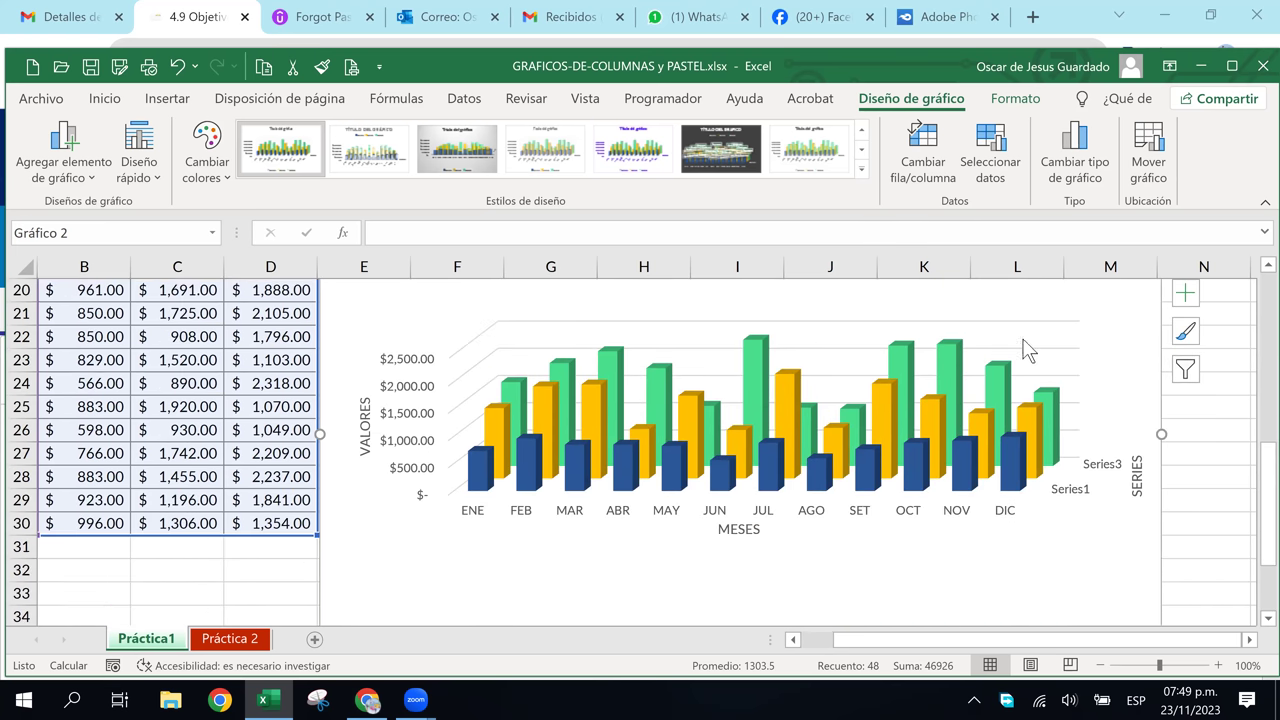
# Shrink the depth-axis series labels to font size 8
pyautogui.click(1103, 473)
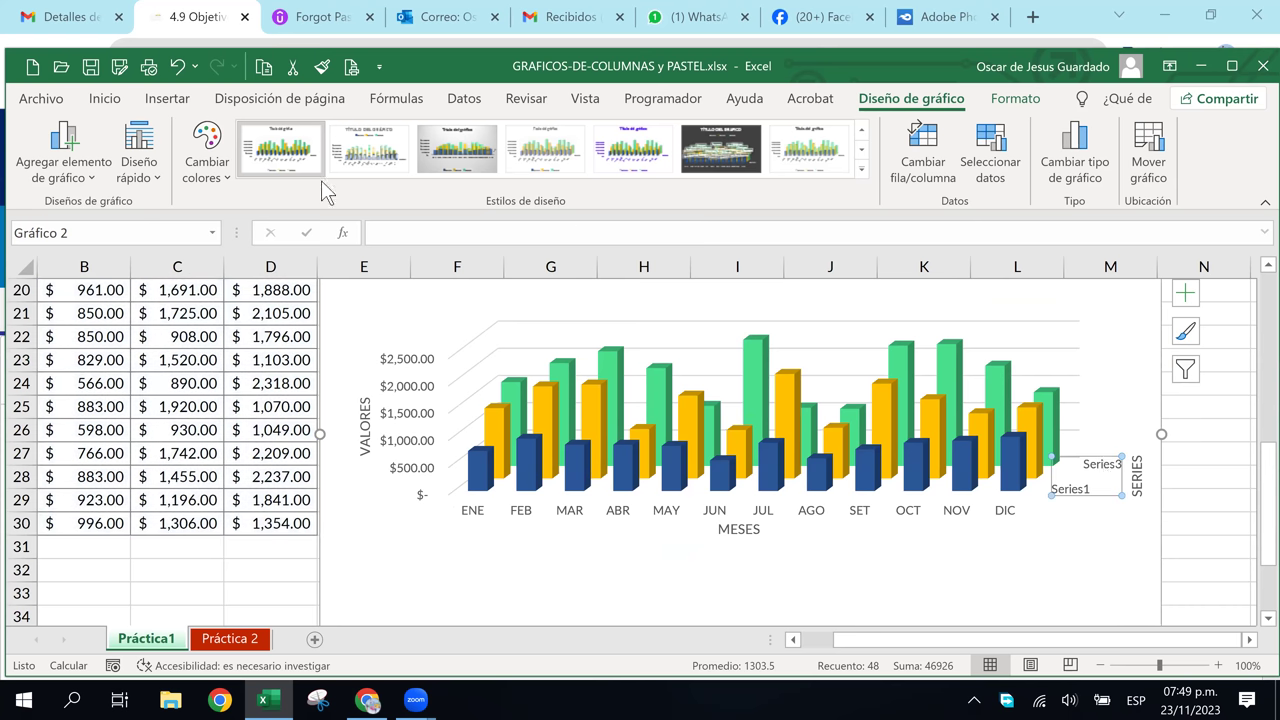
pyautogui.click(100, 104)
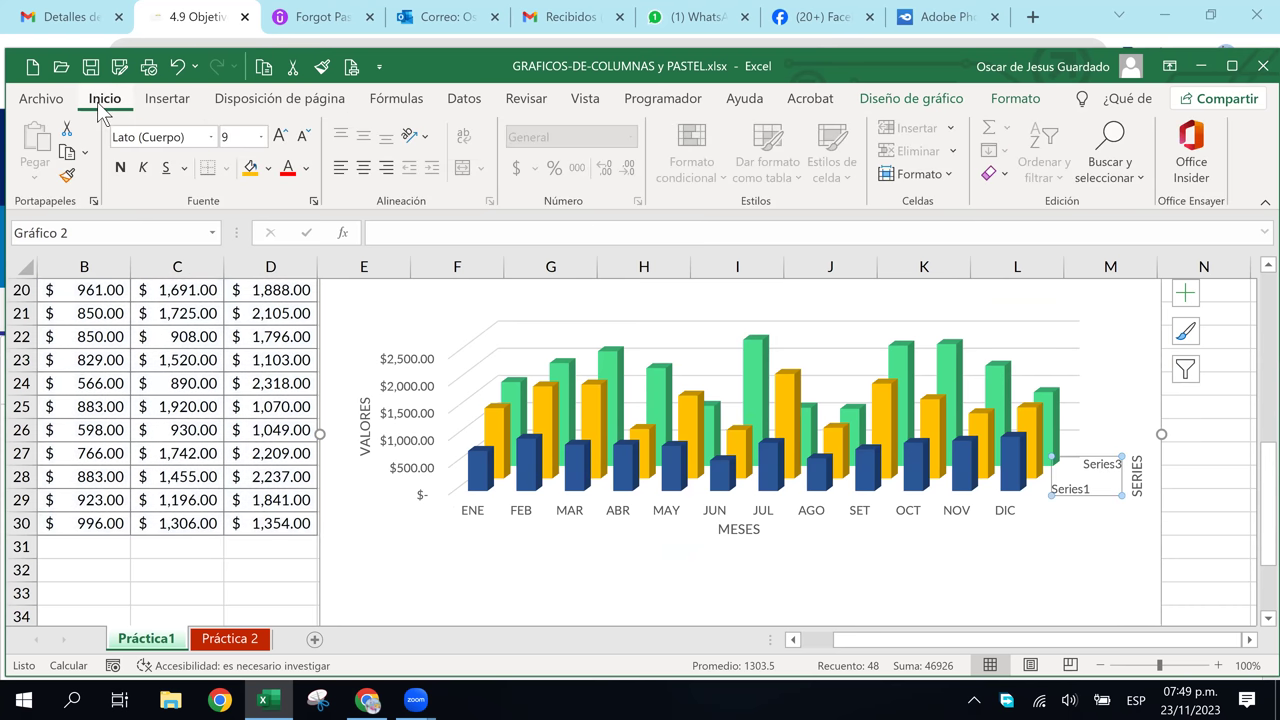
pyautogui.click(303, 136)
# Reduce the depth-axis labels to 7 pt and the SERIES axis title to 8 pt
pyautogui.click(303, 136)
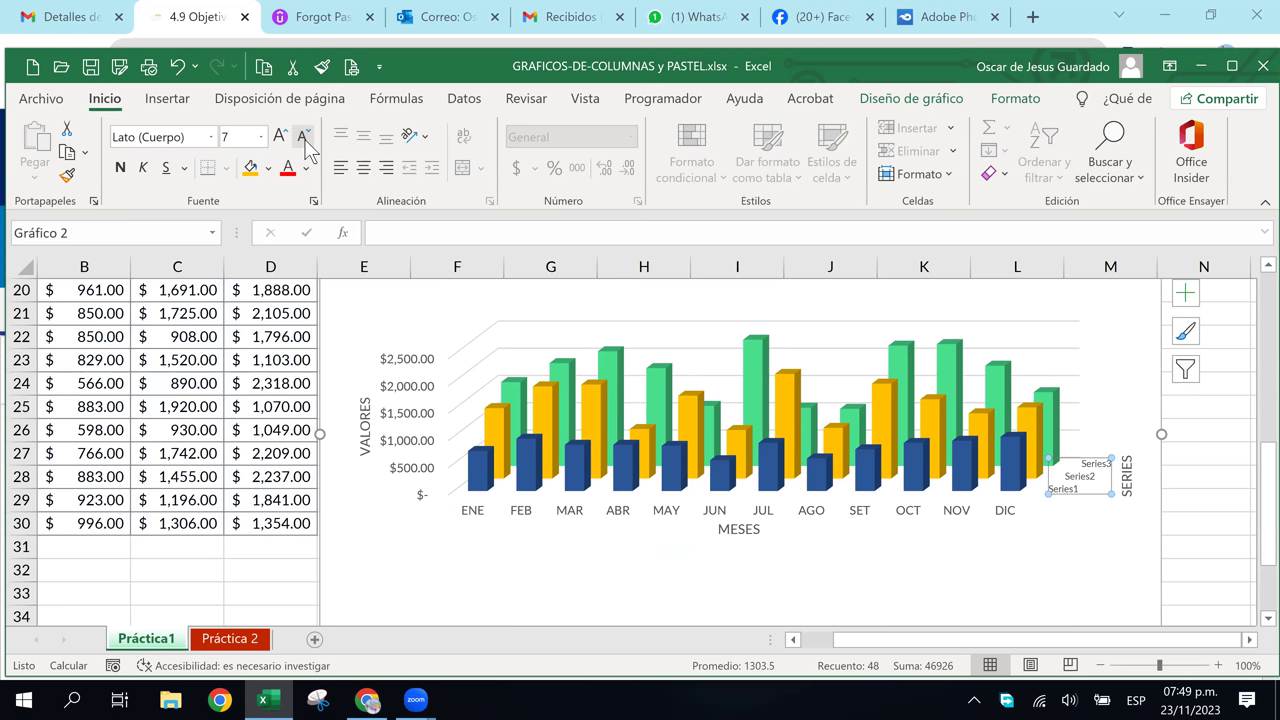
pyautogui.click(1097, 380)
pyautogui.click(1087, 490)
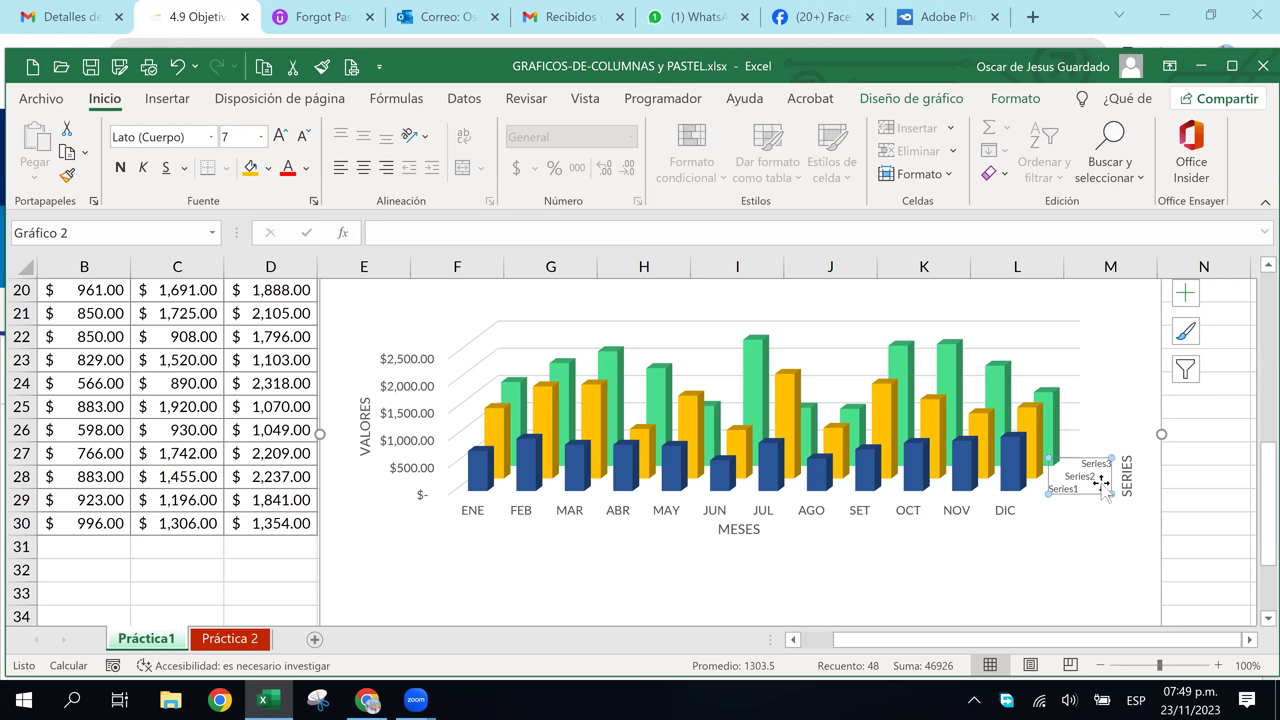
pyautogui.click(1127, 464)
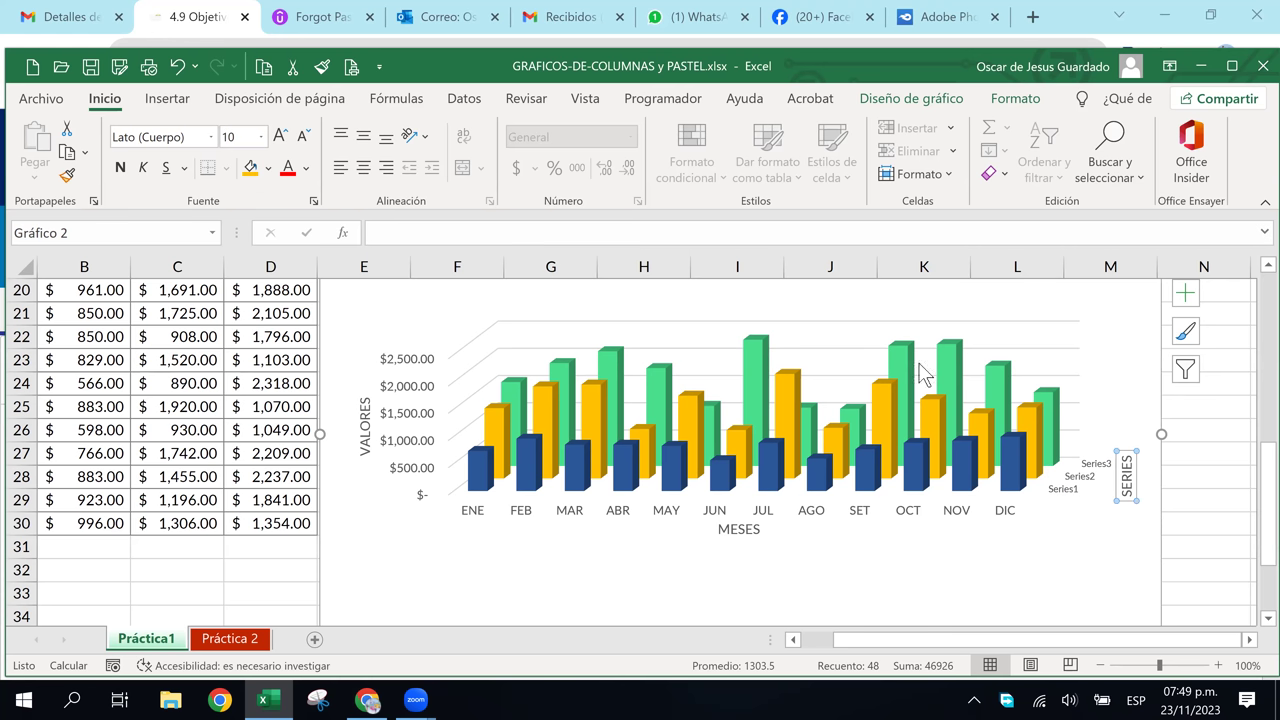
pyautogui.click(303, 137)
pyautogui.click(303, 137)
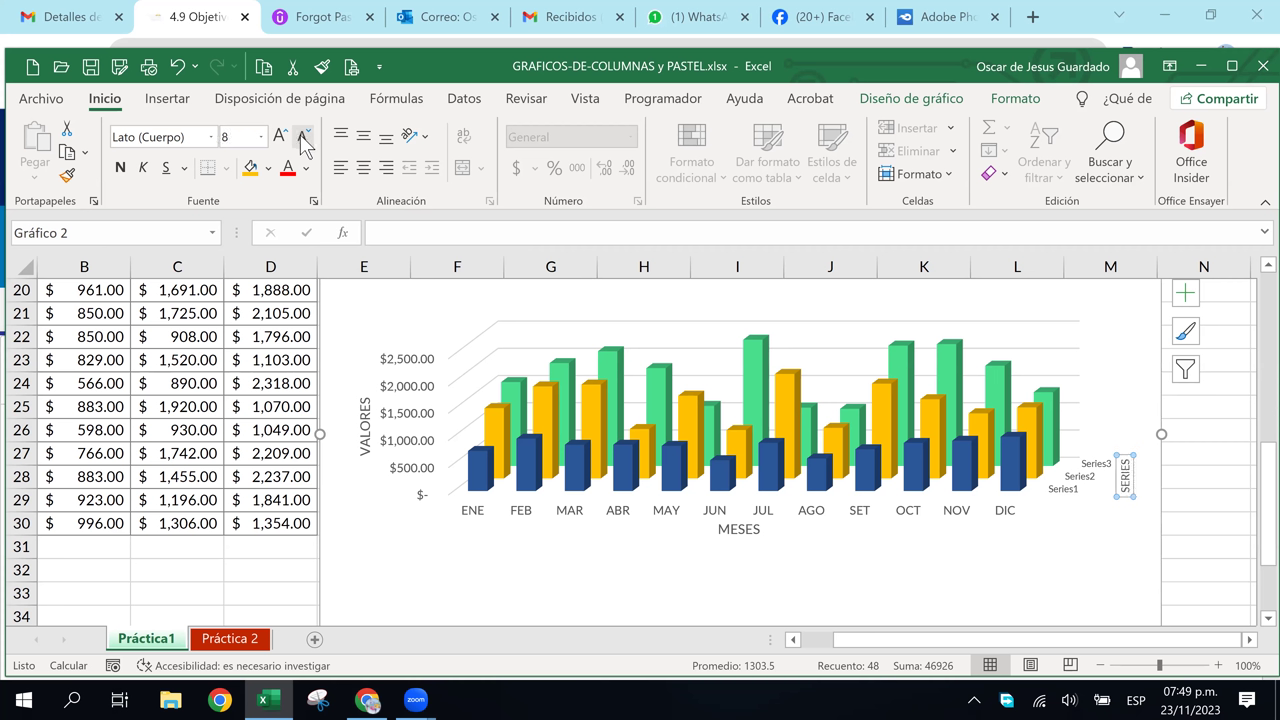
# Reduce the VALORES and MESES axis titles to font size 8
pyautogui.click(365, 432)
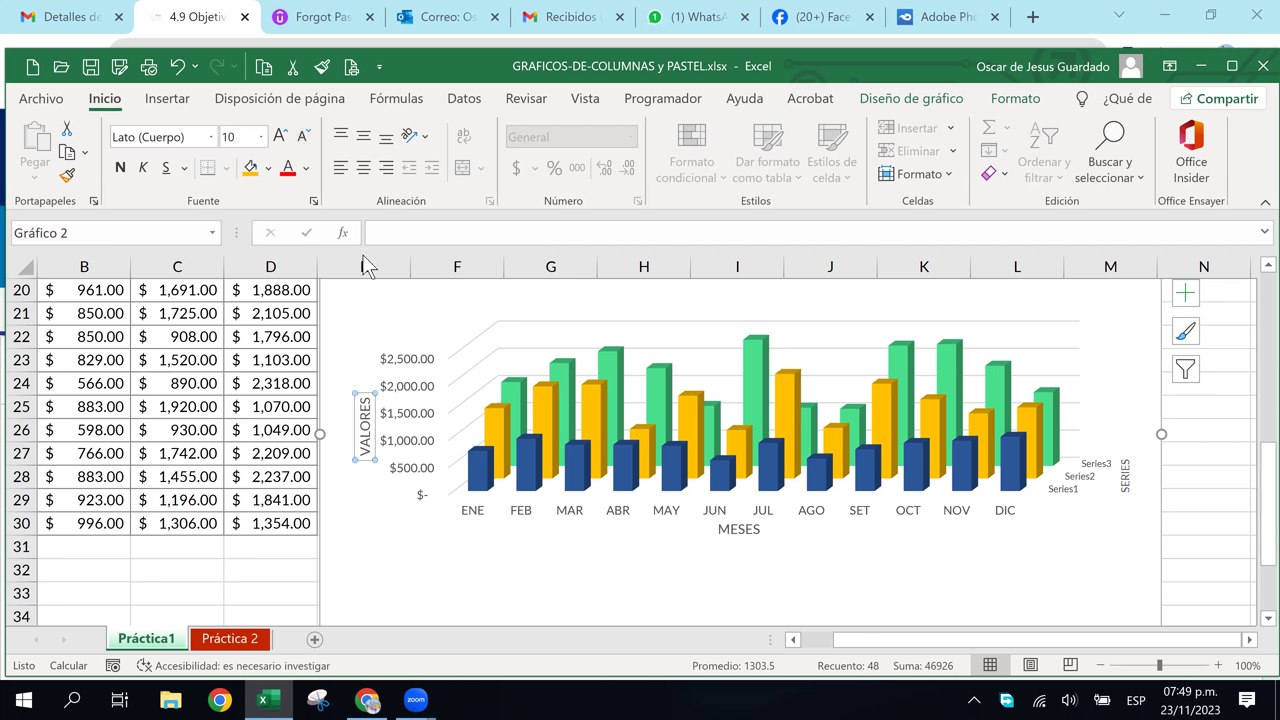
pyautogui.click(303, 136)
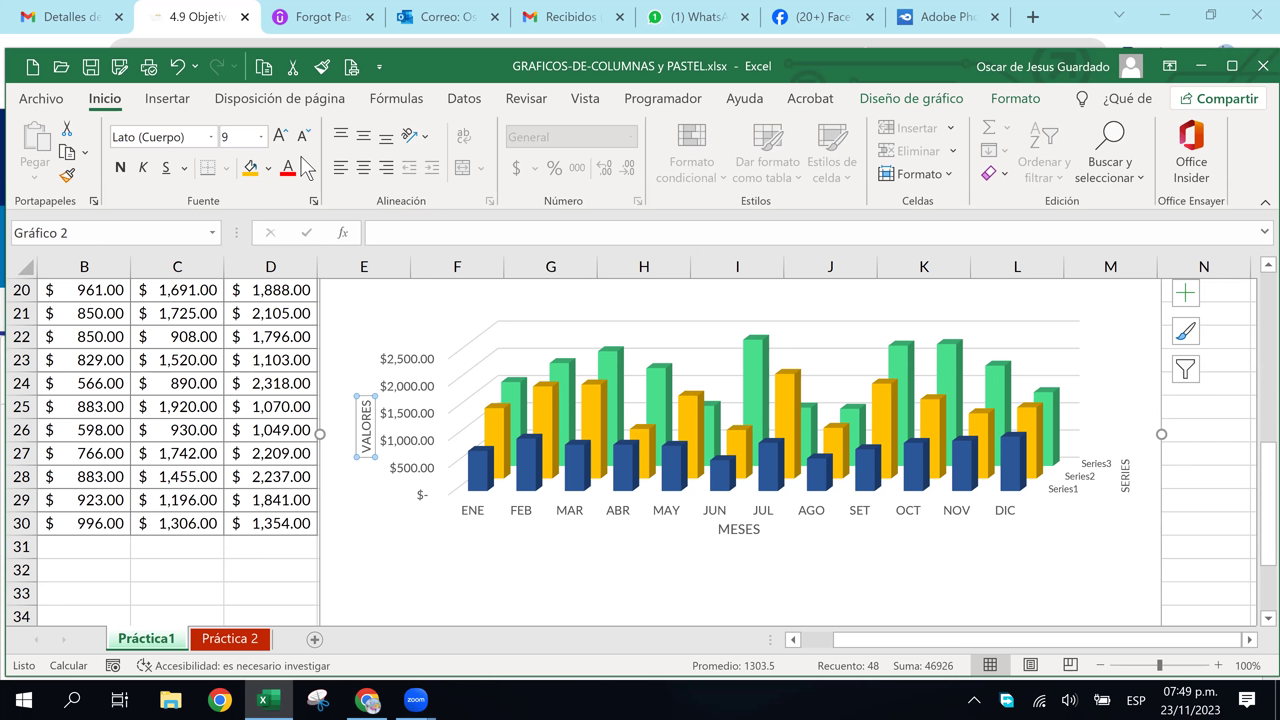
pyautogui.click(303, 137)
pyautogui.click(745, 528)
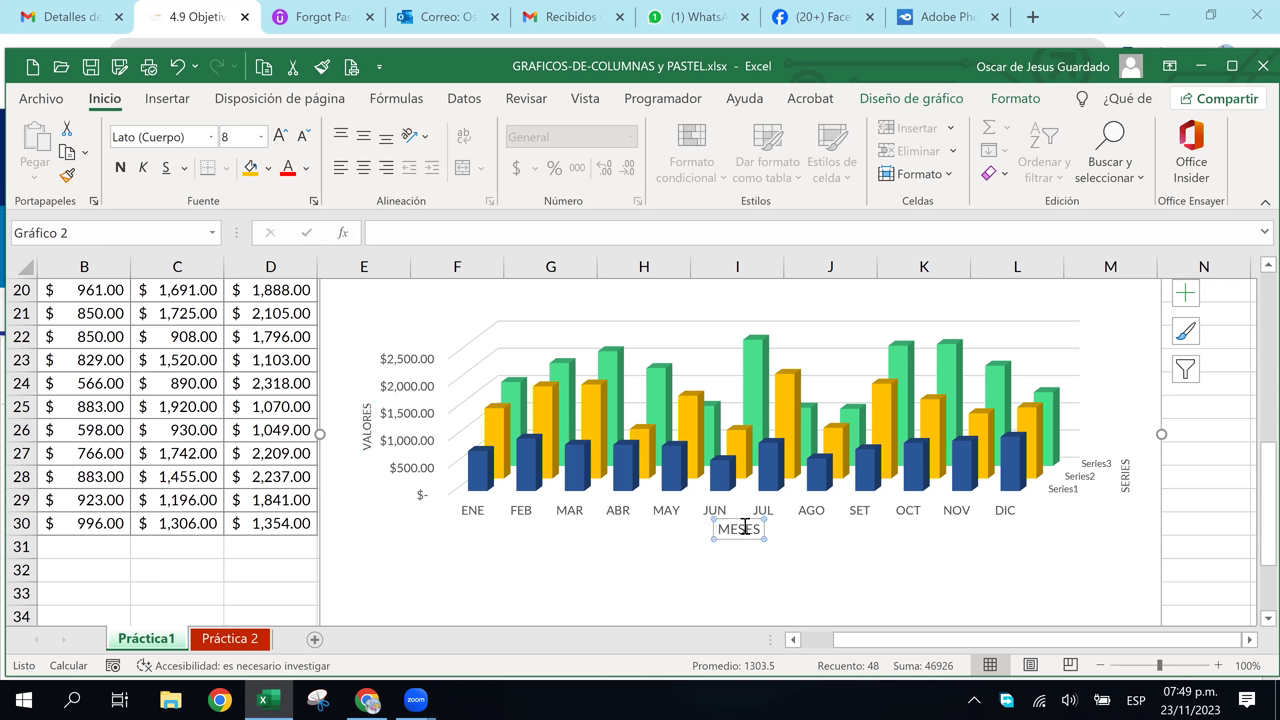
pyautogui.click(280, 136)
pyautogui.click(280, 136)
pyautogui.click(311, 138)
pyautogui.click(311, 138)
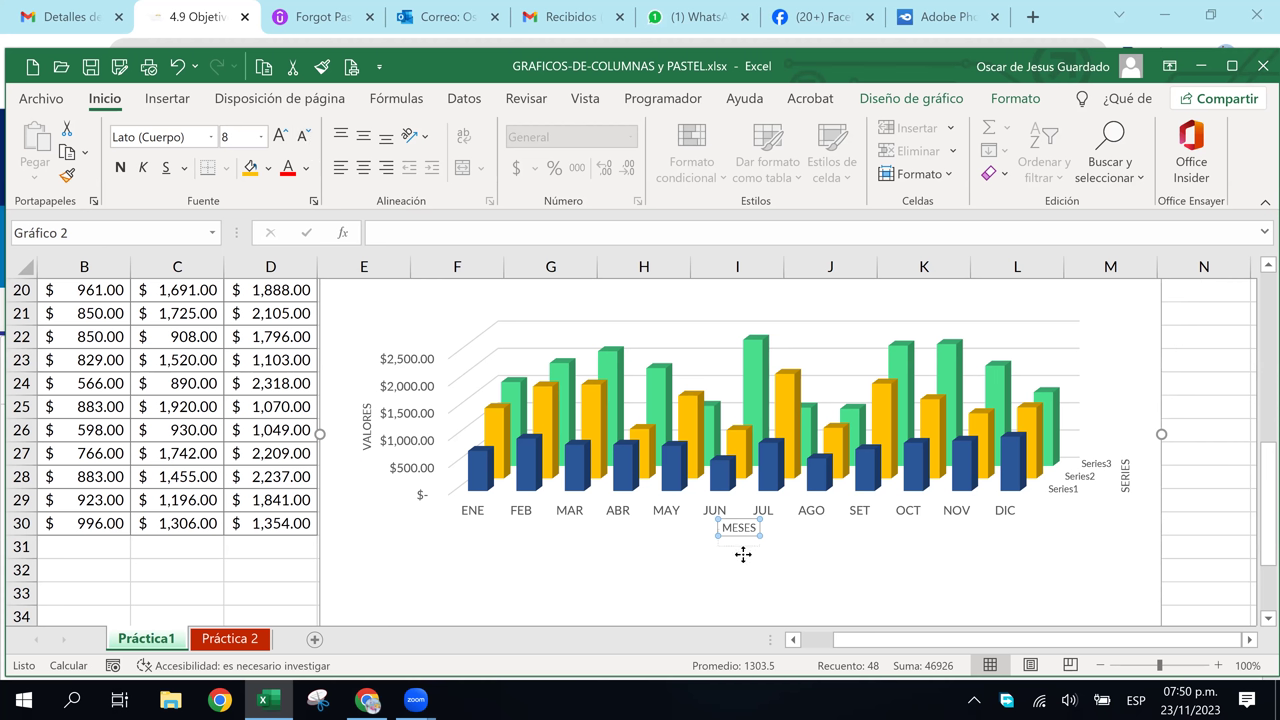
# Nudge the MESES axis title lower and drag the Series legend upward
pyautogui.moveTo(744, 557); pyautogui.dragTo(744, 555)
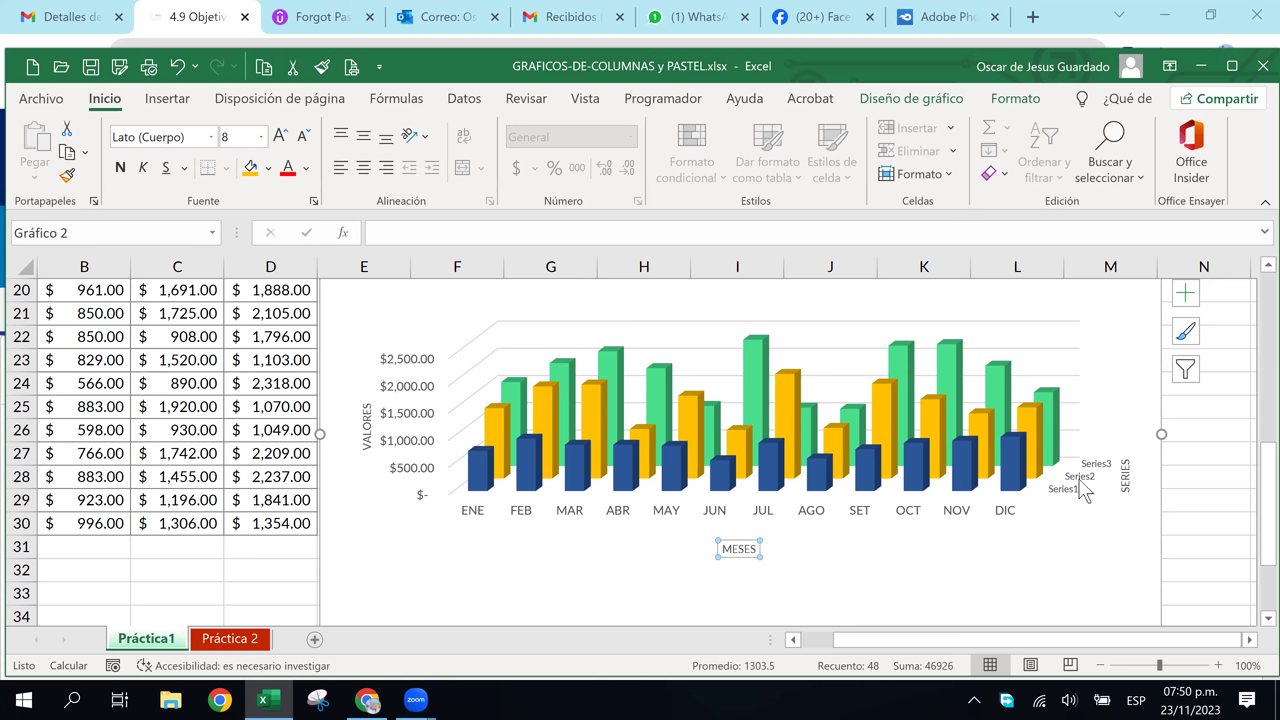
pyautogui.scroll(-4, 829, 585)
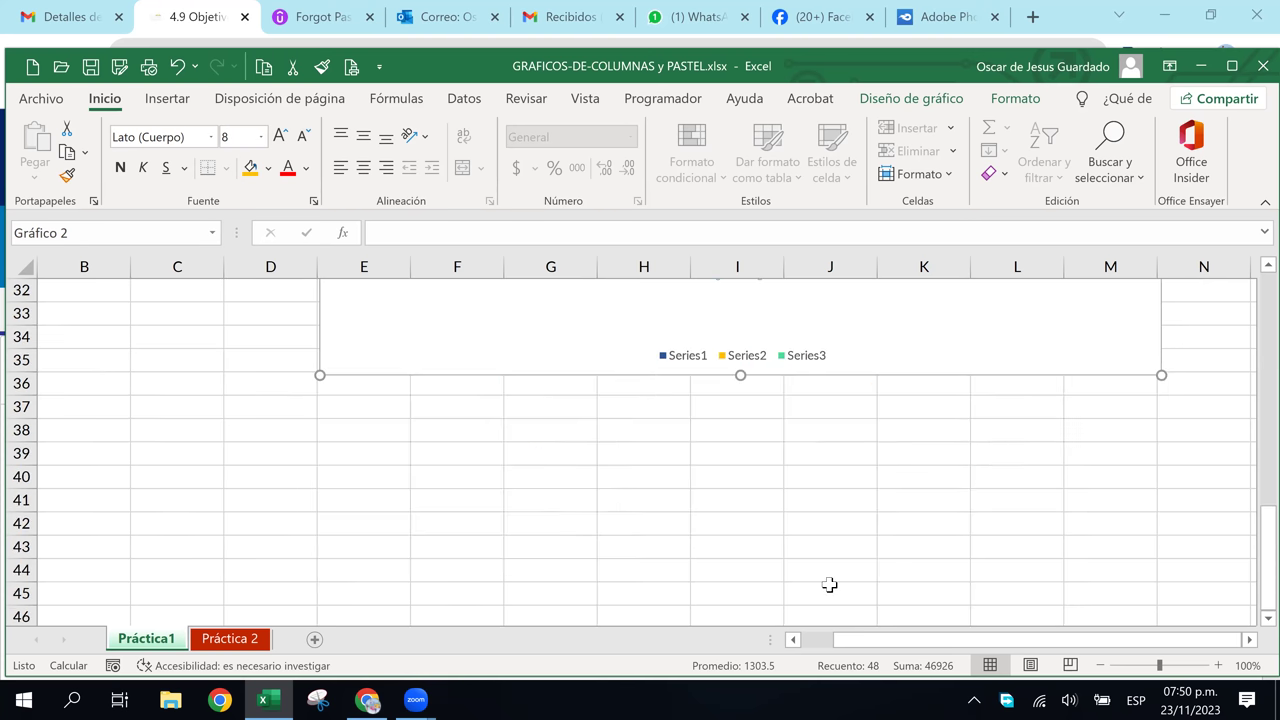
pyautogui.scroll(3, 829, 585)
pyautogui.click(772, 556)
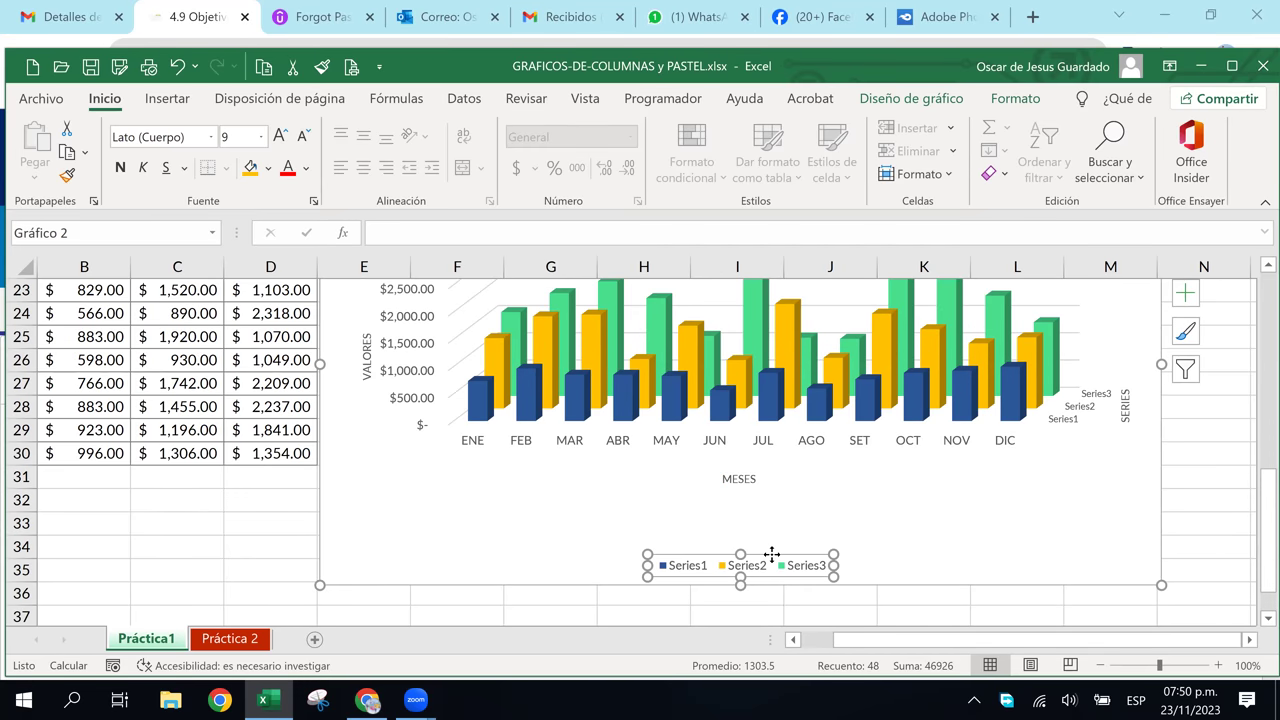
pyautogui.moveTo(770, 542); pyautogui.dragTo(768, 513)
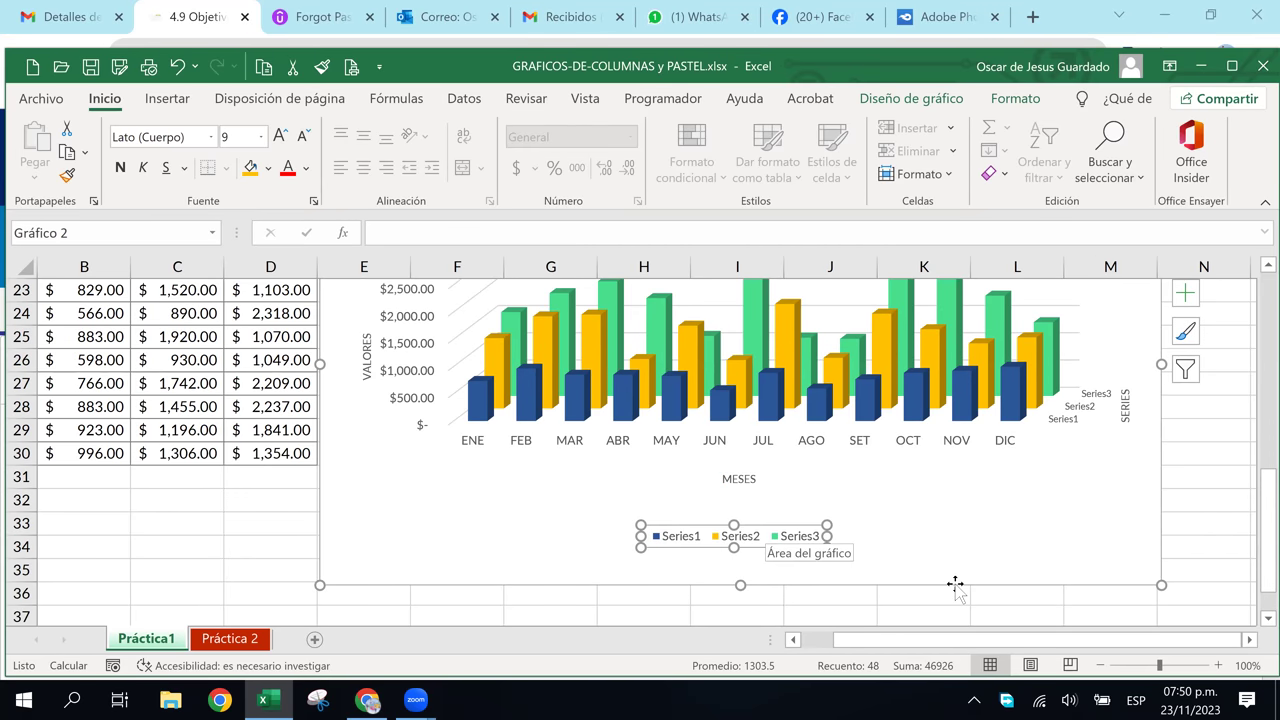
pyautogui.click(951, 537)
pyautogui.scroll(1, 952, 540)
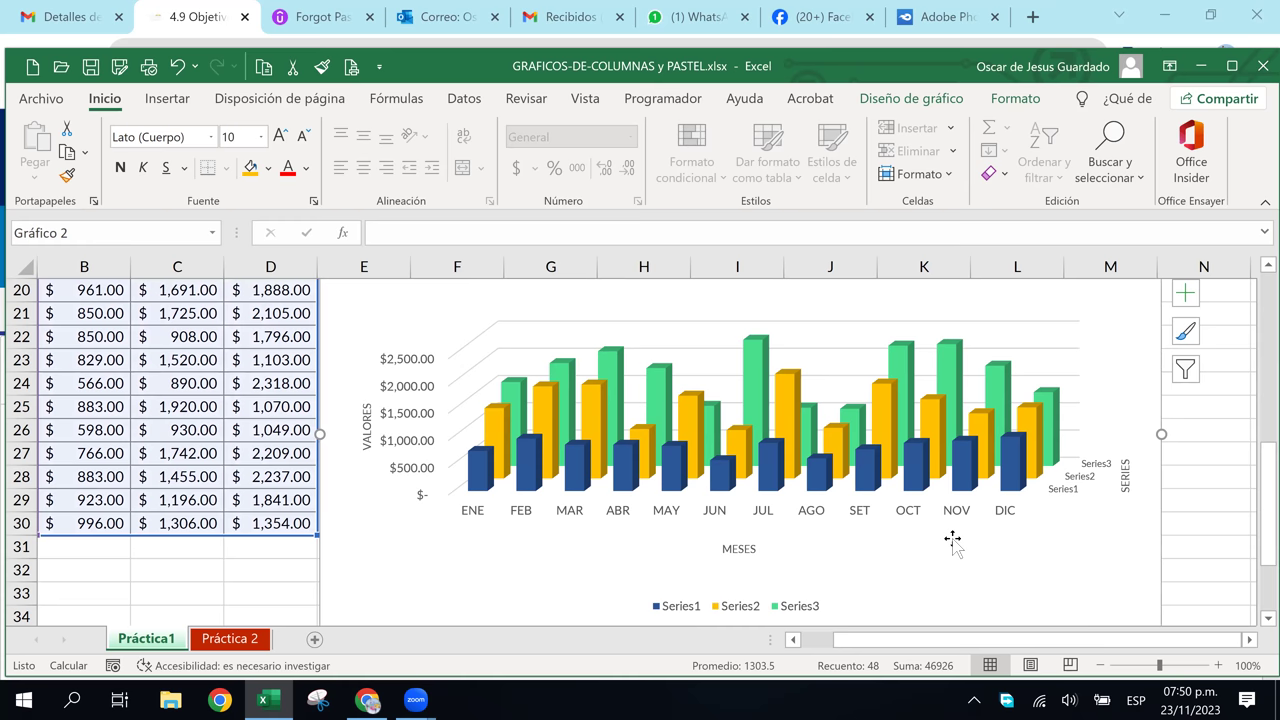
pyautogui.scroll(1, 952, 540)
pyautogui.scroll(-1, 955, 545)
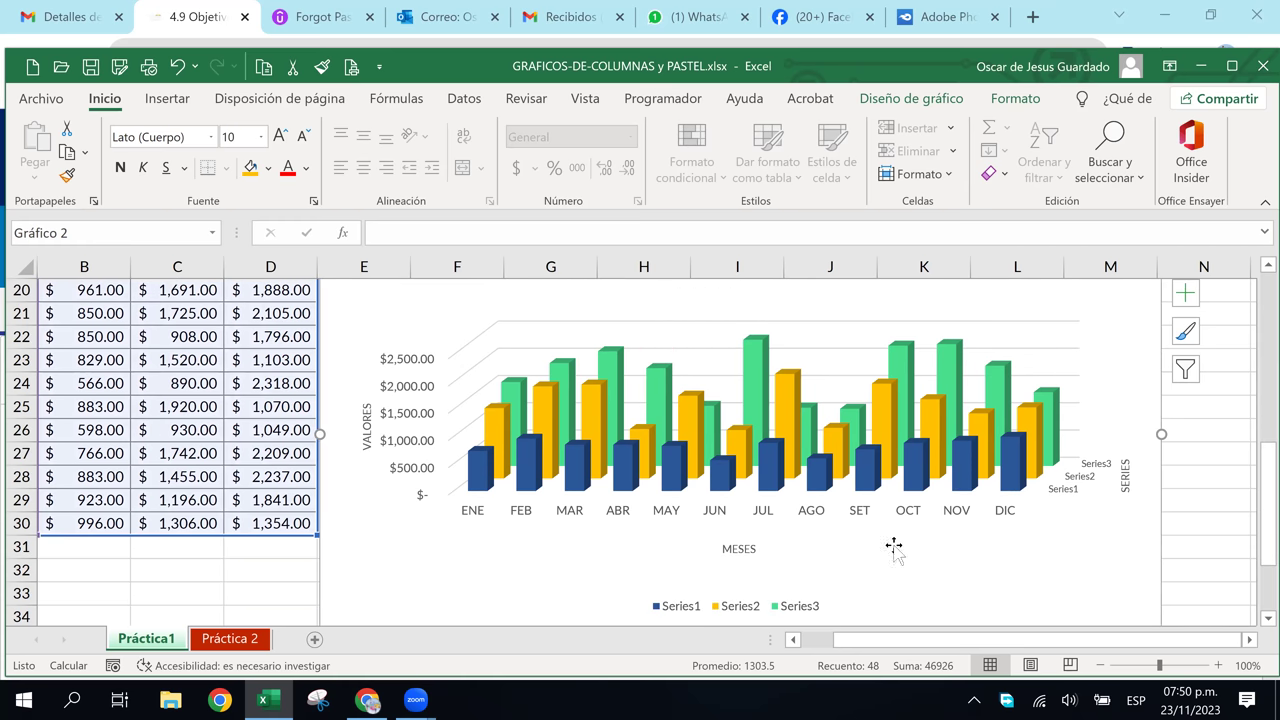
pyautogui.click(800, 605)
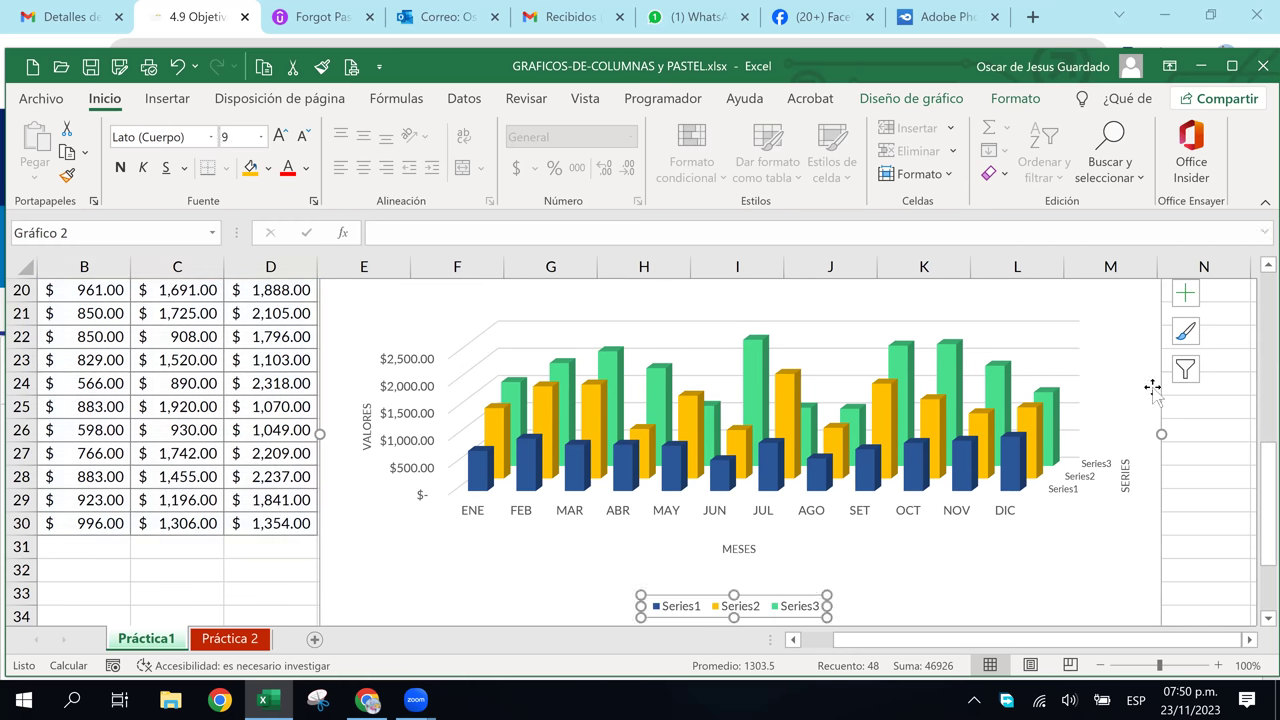
# Set the legend position to Arriba, below the VENTAS CON 3 PRODUCTOS title
pyautogui.click(1184, 300)
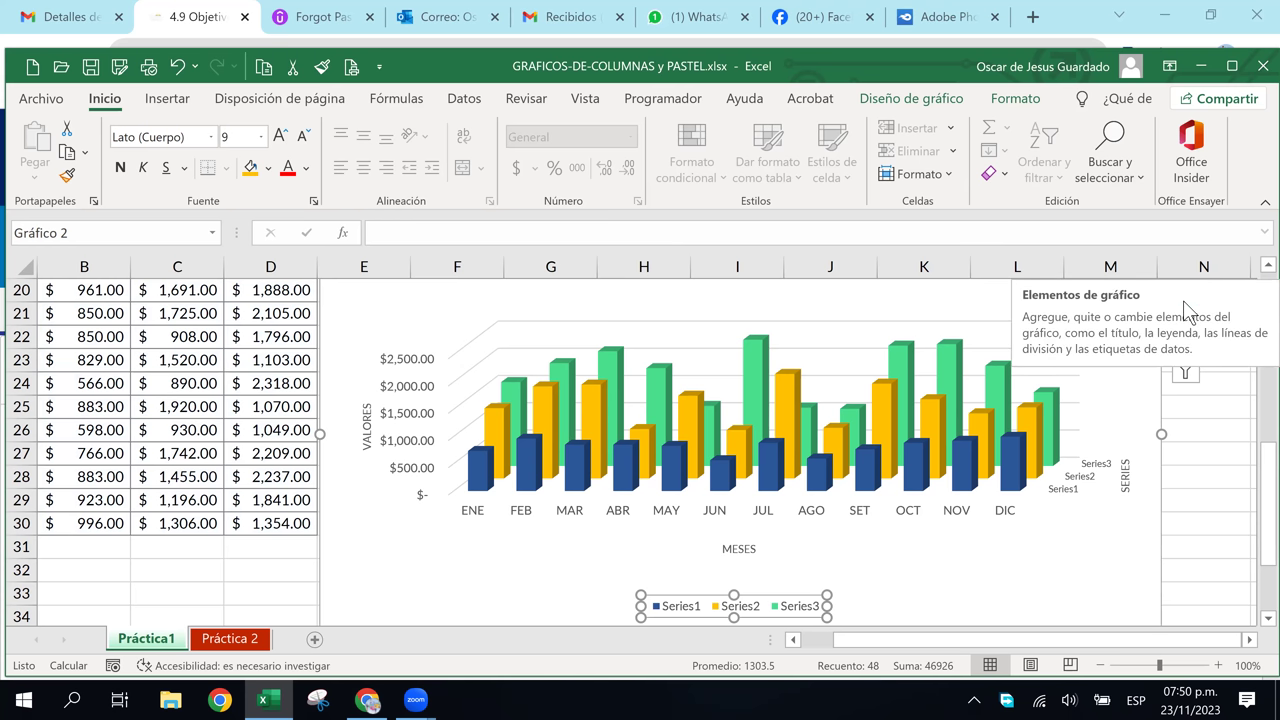
pyautogui.click(1185, 300)
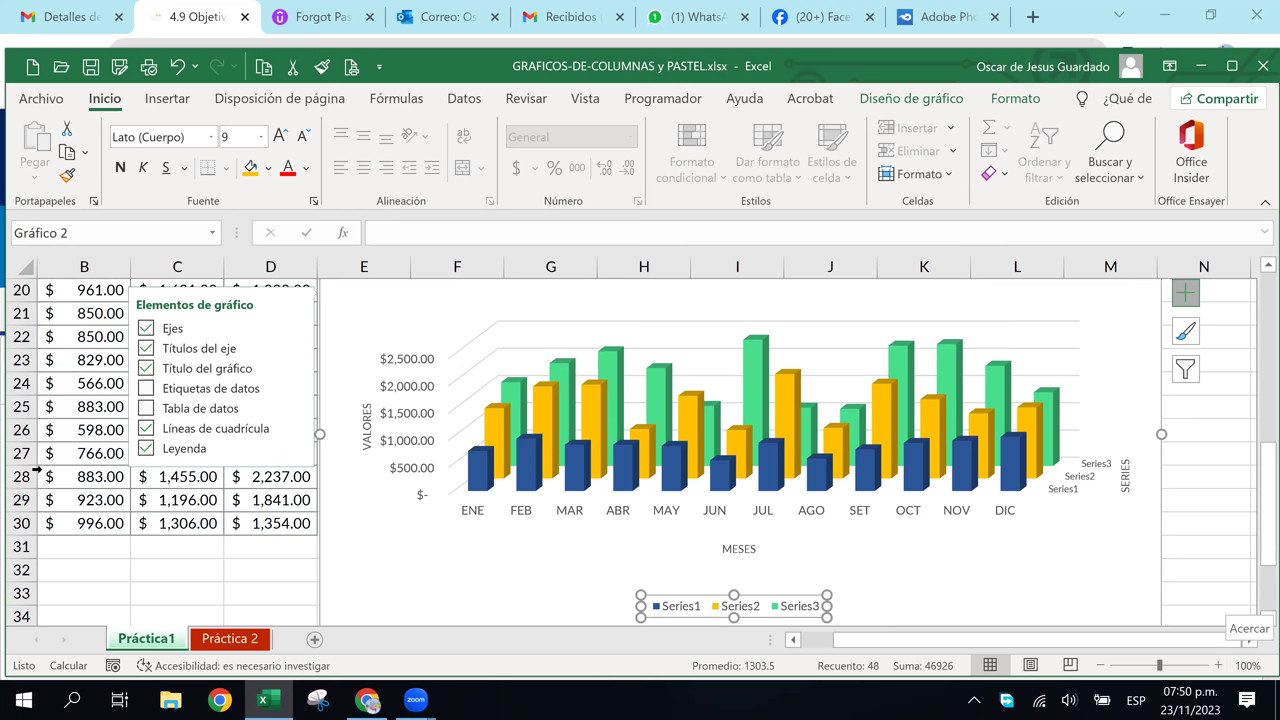
pyautogui.click(296, 450)
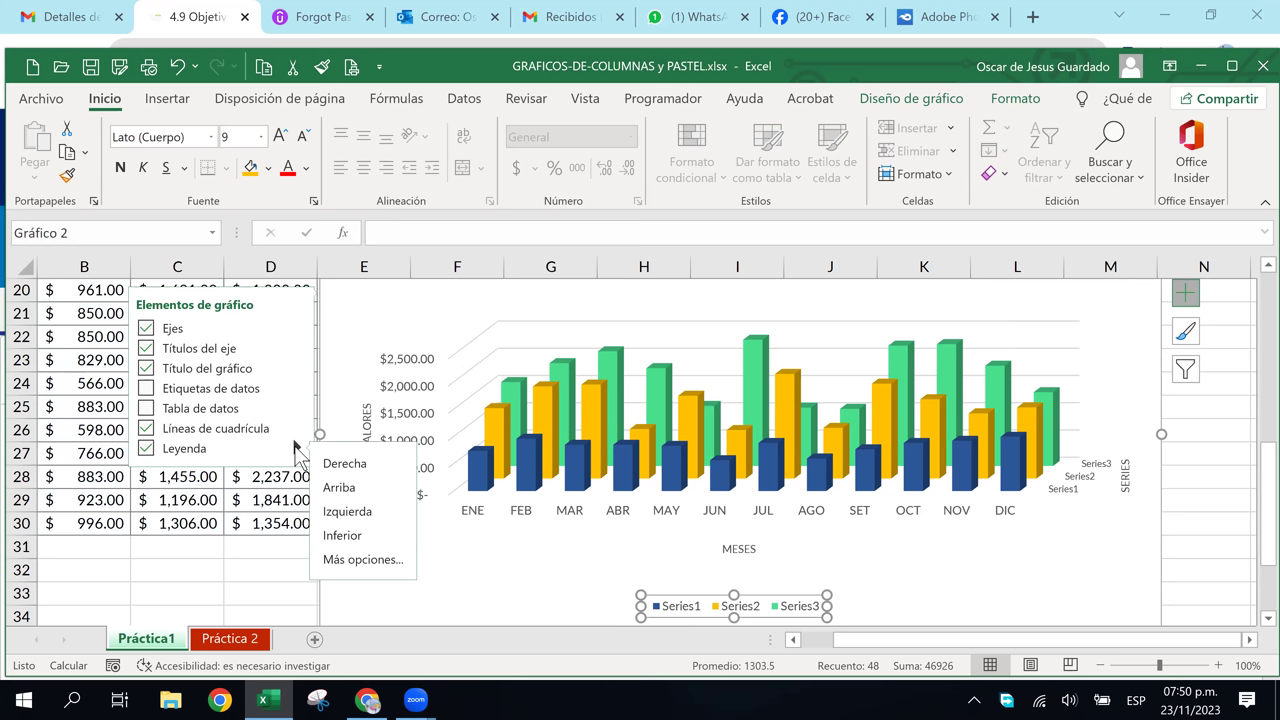
pyautogui.click(362, 490)
pyautogui.scroll(2, 936, 505)
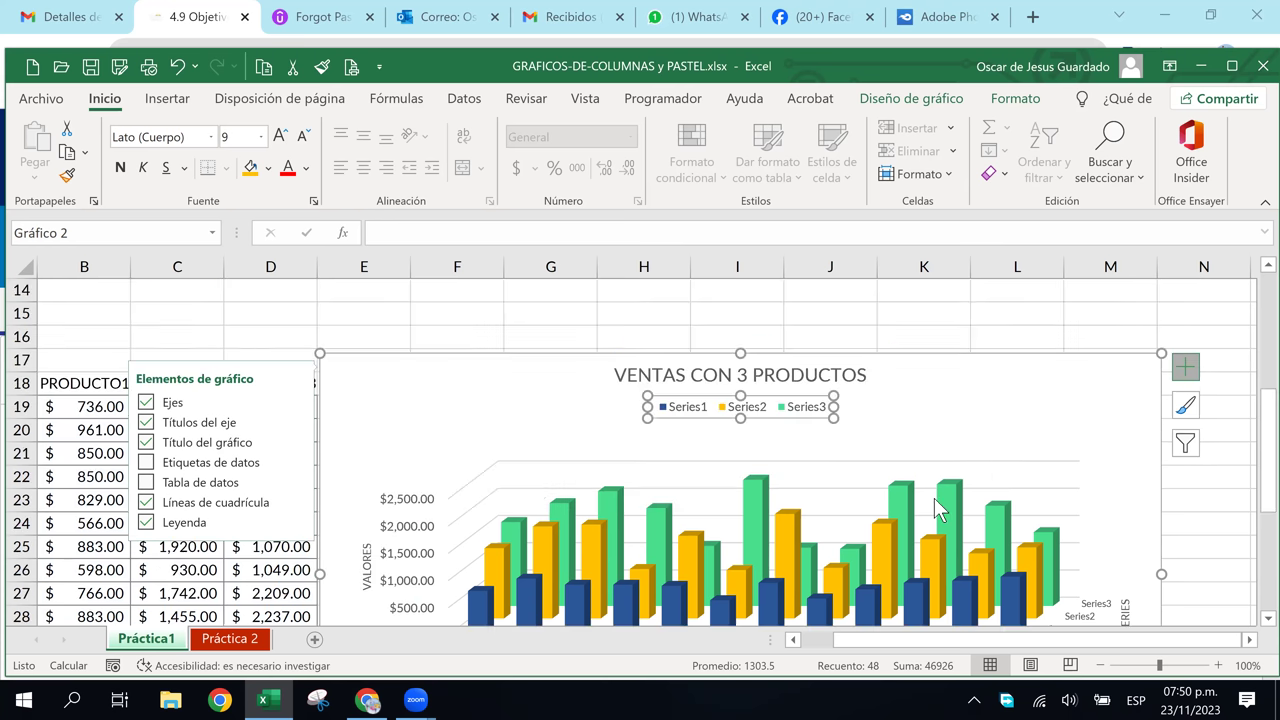
pyautogui.scroll(-1, 935, 500)
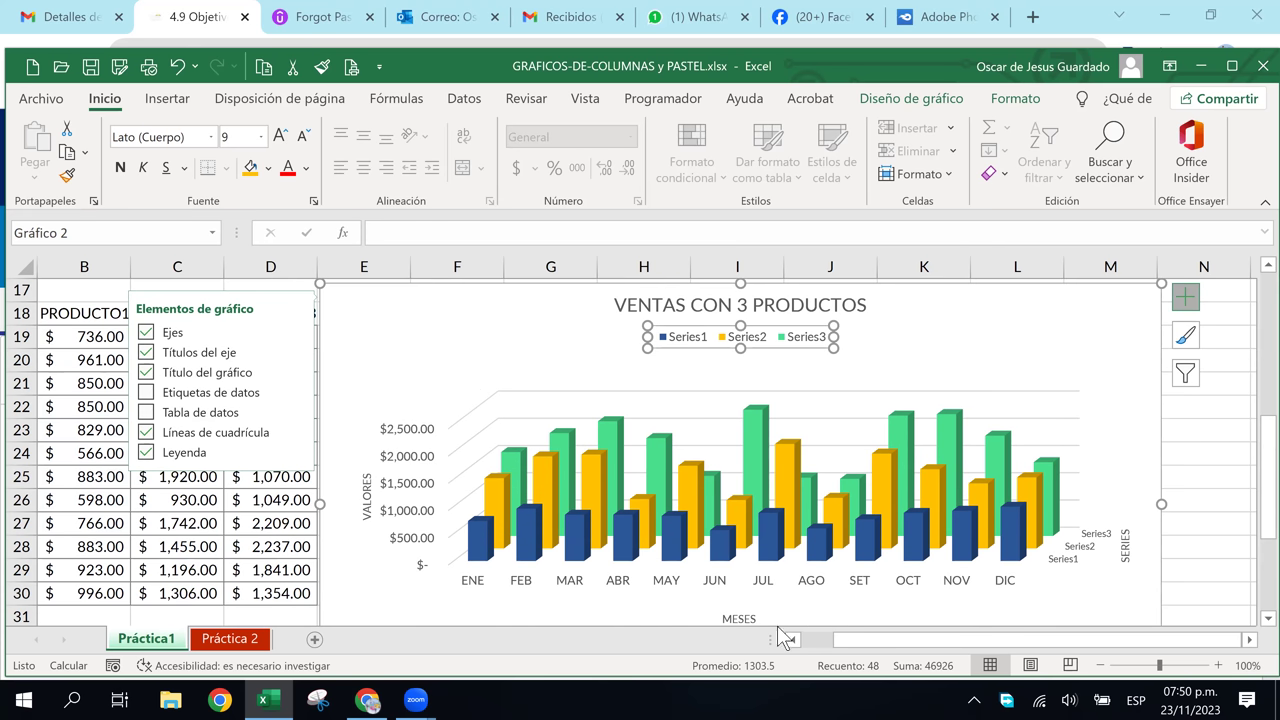
pyautogui.scroll(-1, 780, 608)
pyautogui.scroll(-1, 780, 608)
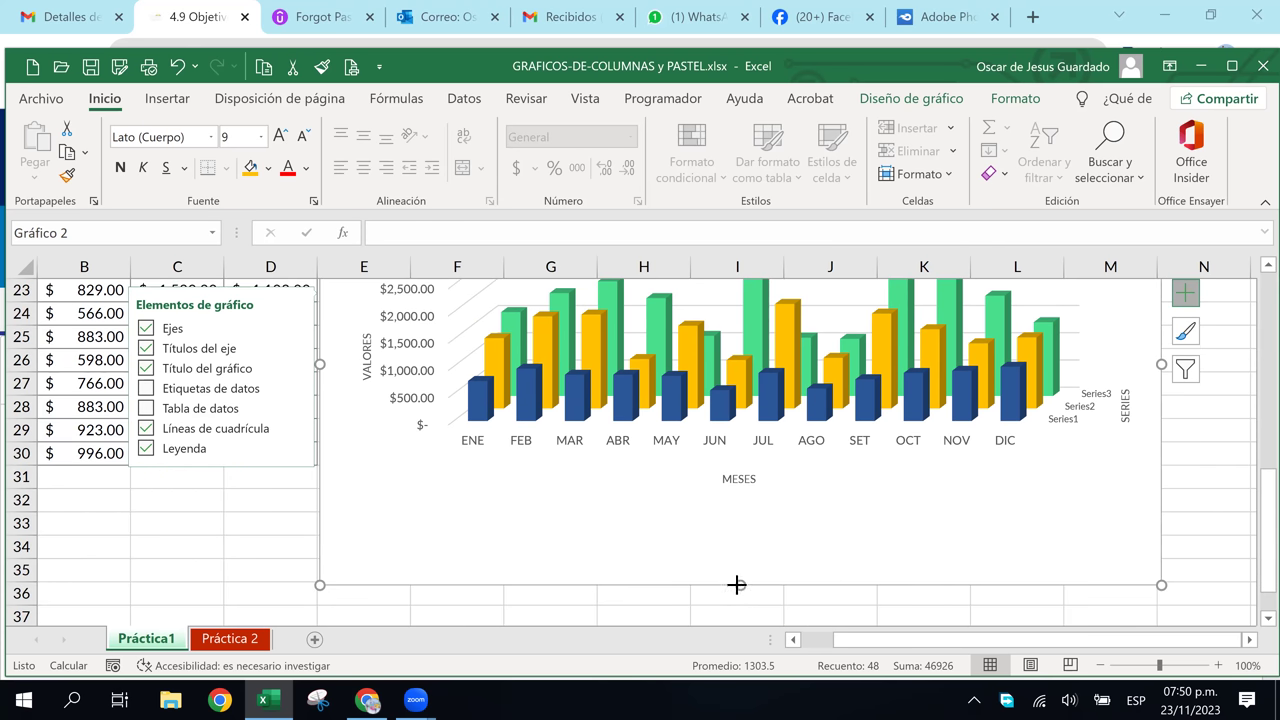
# Stretch the plot area taller and place the MESES title just beneath the month labels
pyautogui.moveTo(739, 585); pyautogui.dragTo(739, 541)
pyautogui.click(800, 457)
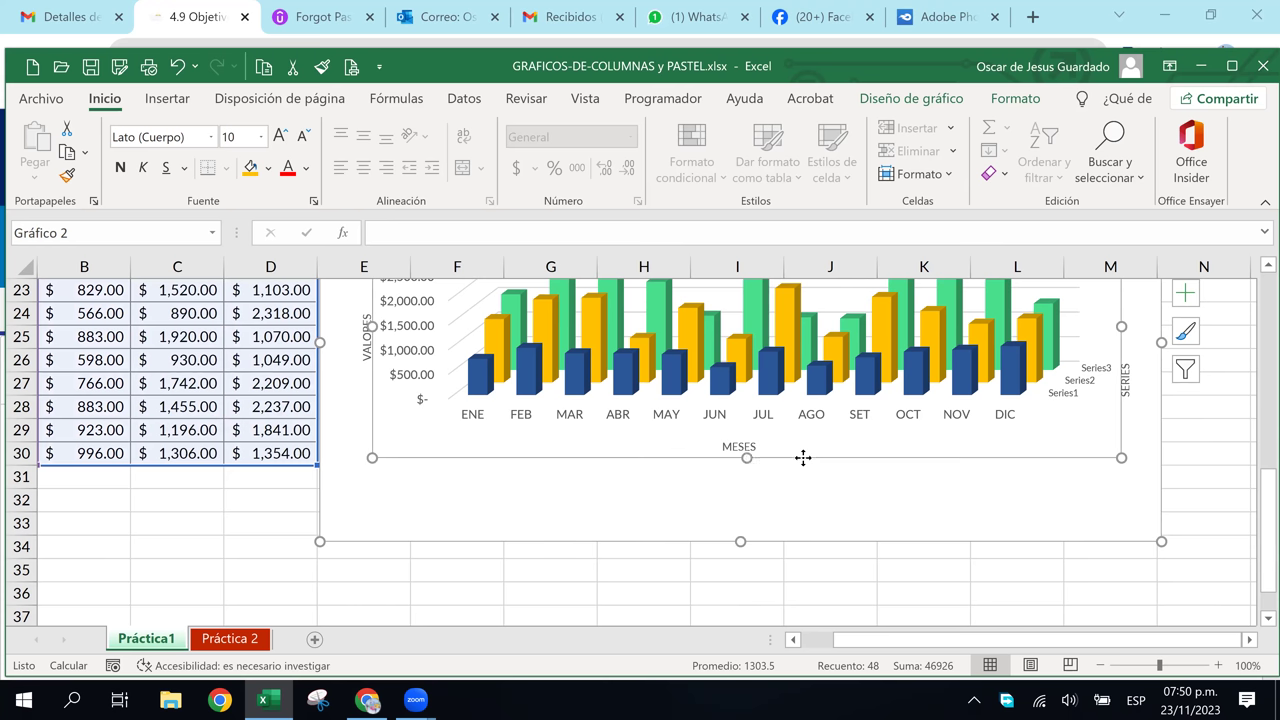
pyautogui.moveTo(748, 457); pyautogui.dragTo(749, 519)
pyautogui.click(745, 432)
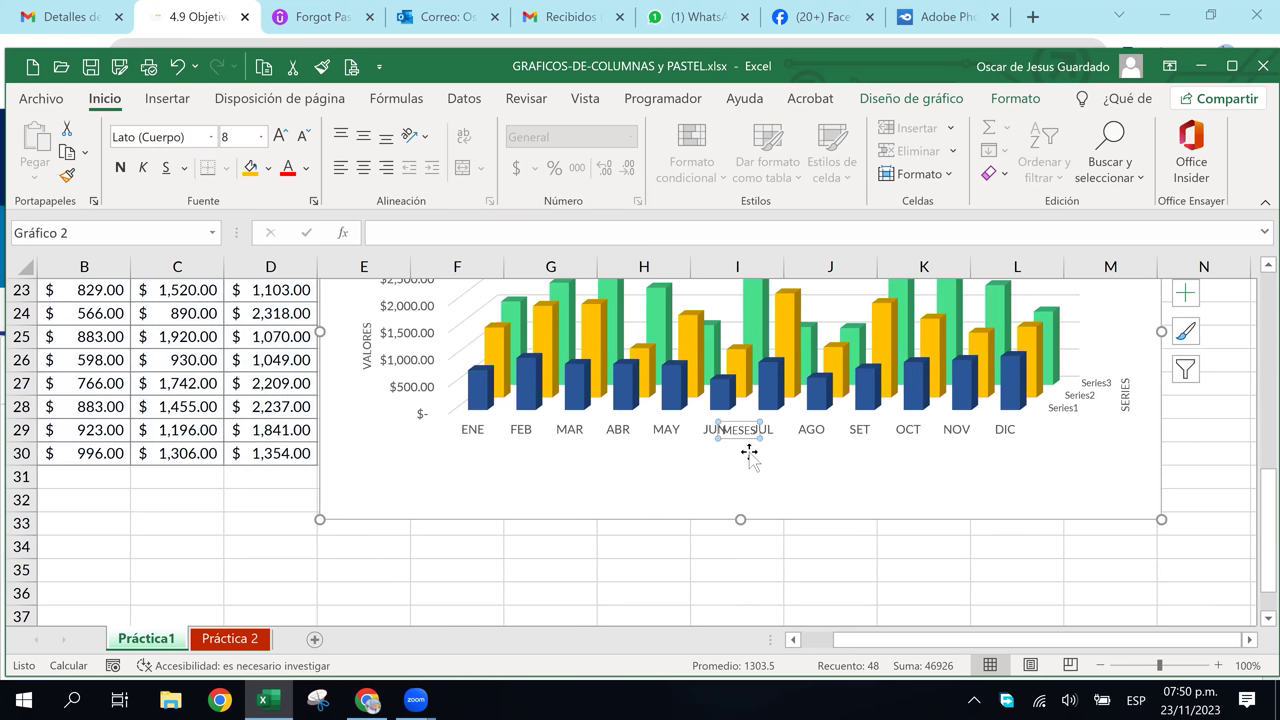
pyautogui.moveTo(749, 443); pyautogui.dragTo(746, 468)
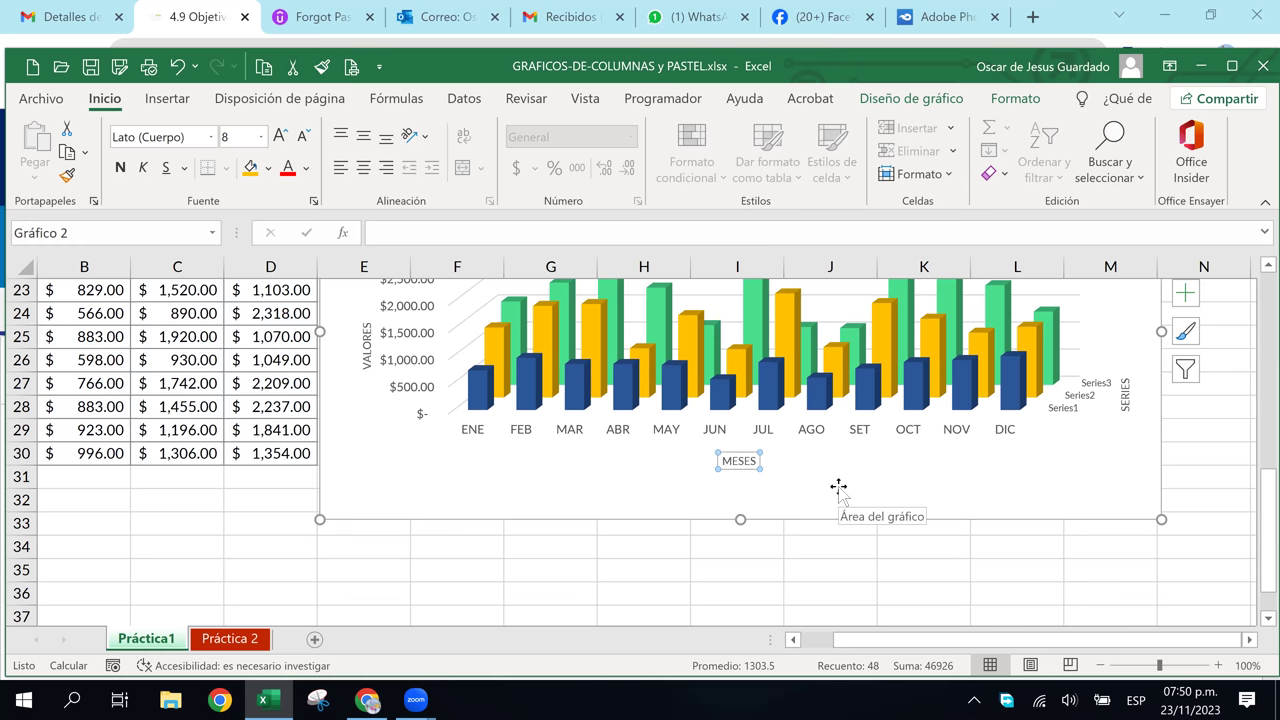
pyautogui.scroll(1, 838, 487)
pyautogui.scroll(1, 840, 490)
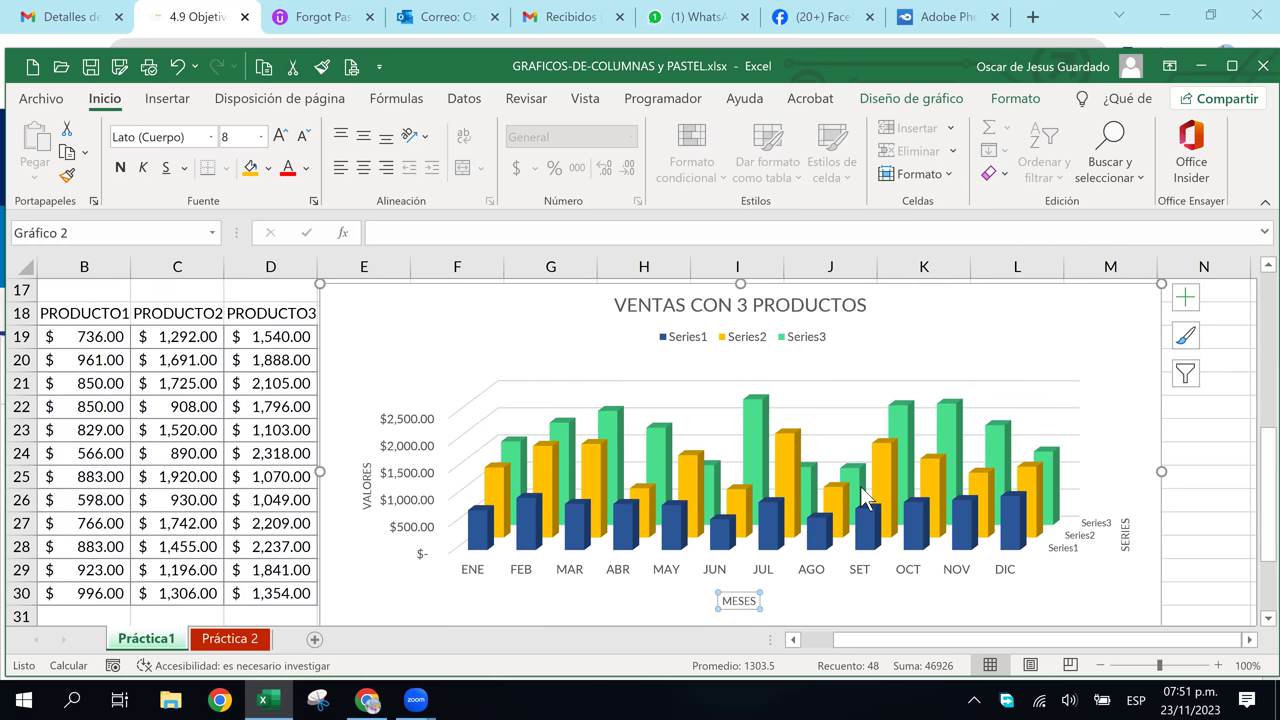
pyautogui.click(1266, 618)
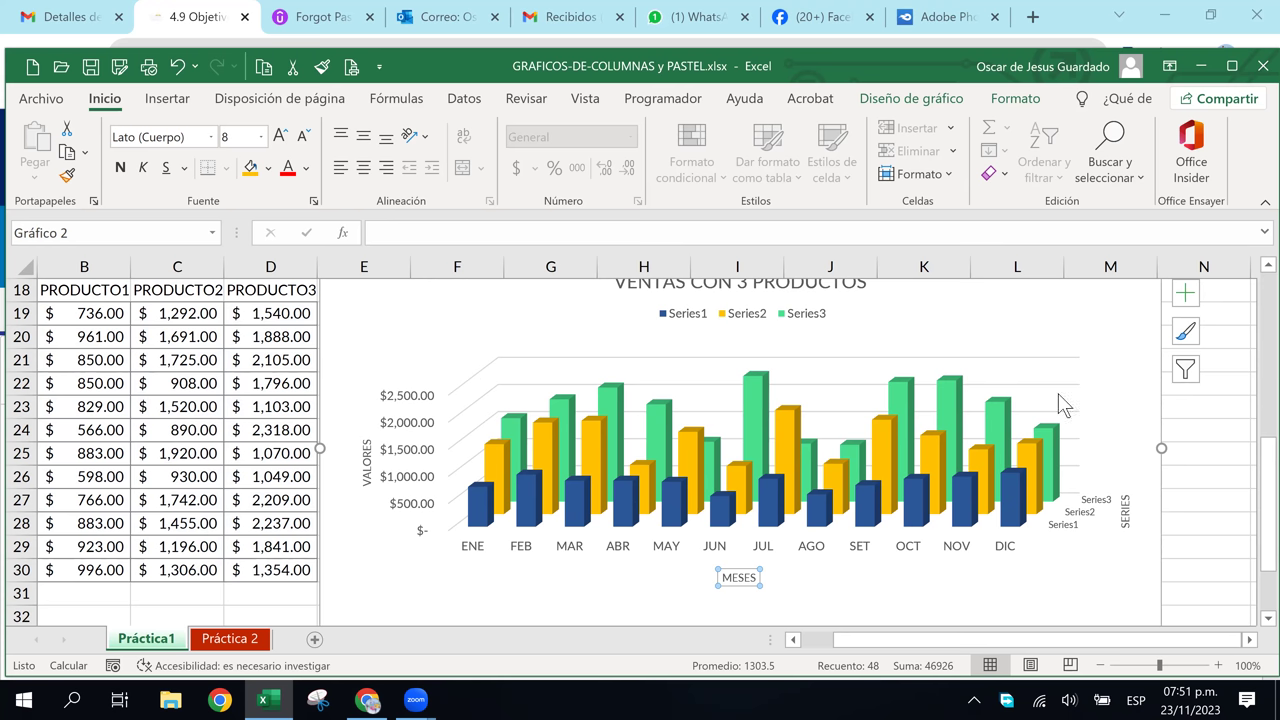
pyautogui.click(950, 396)
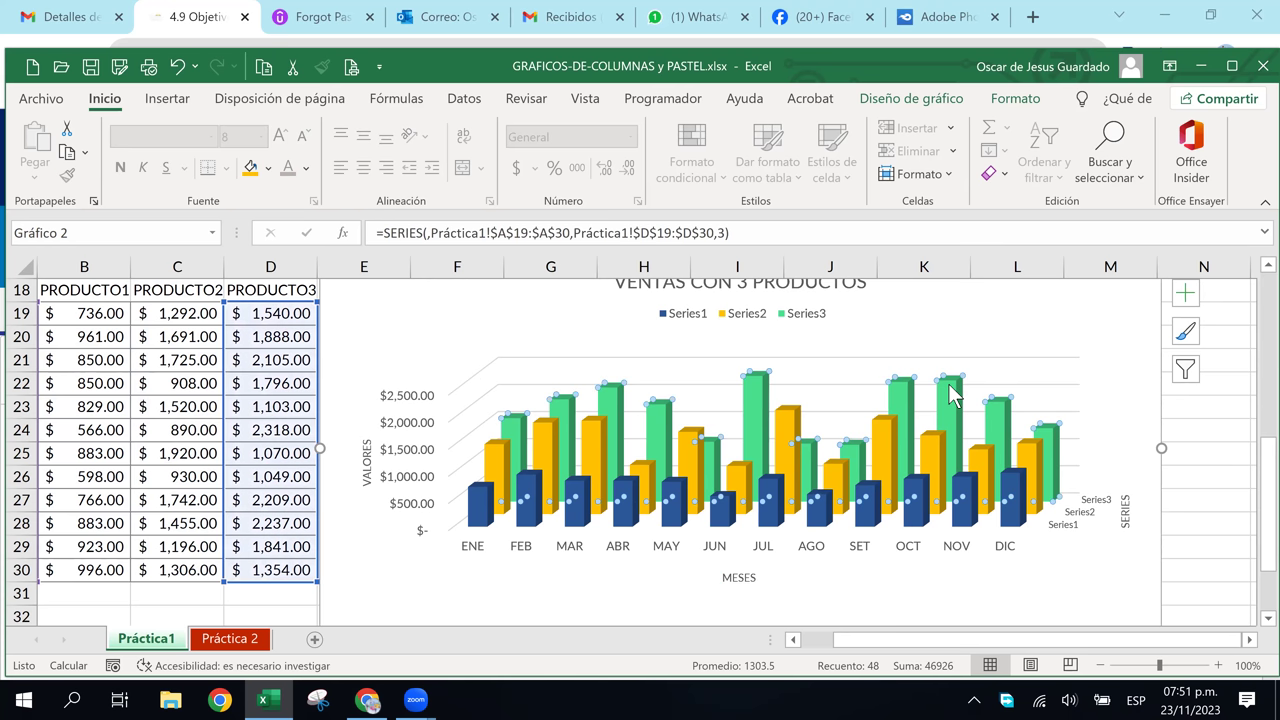
pyautogui.click(1085, 520)
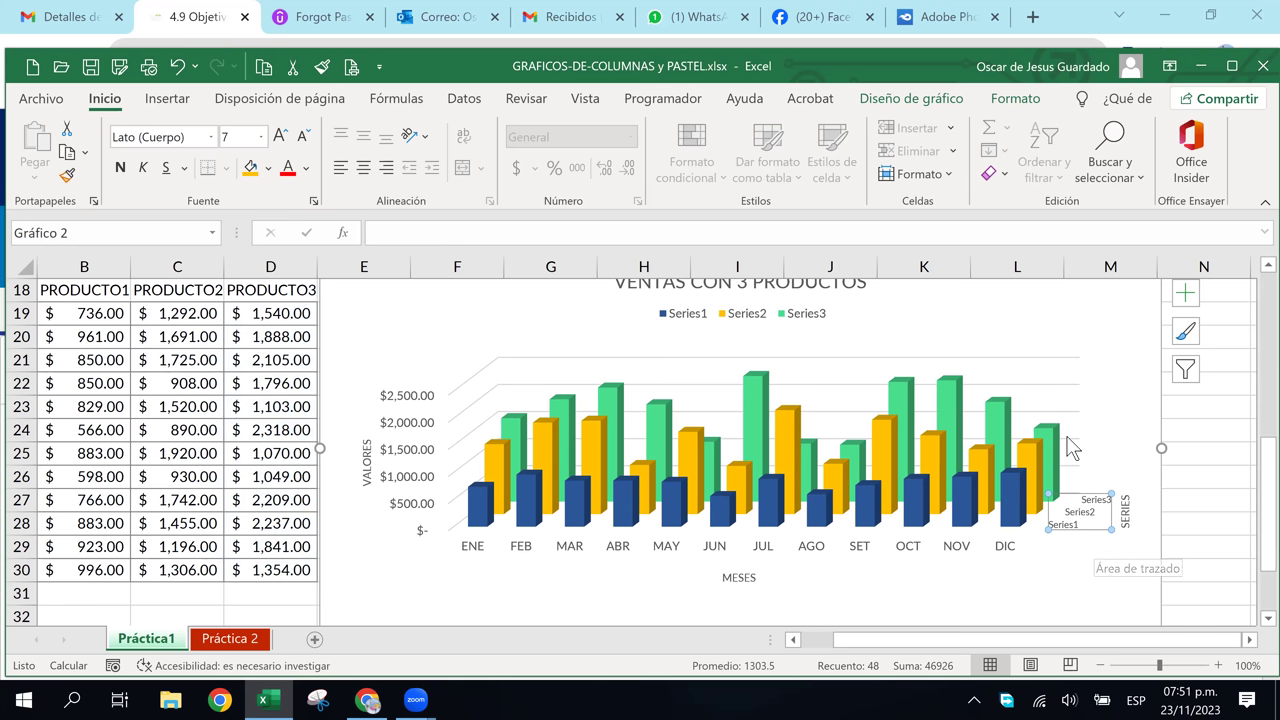
pyautogui.click(1117, 430)
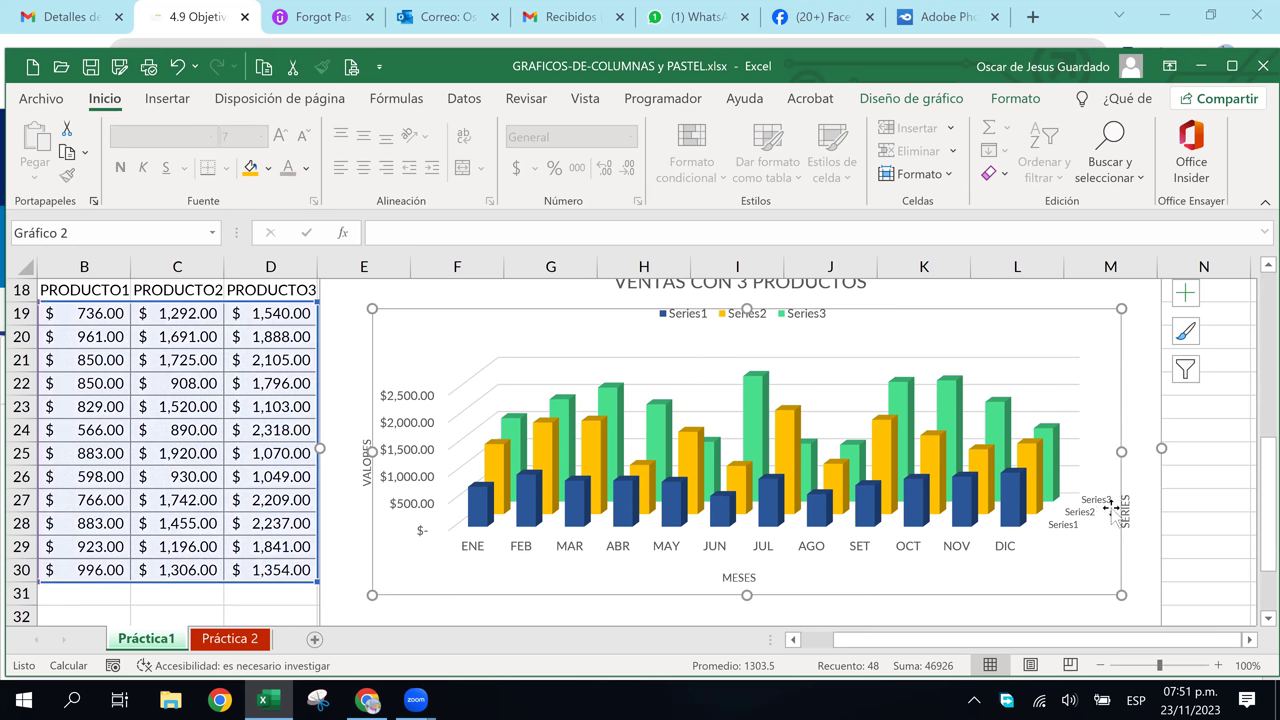
pyautogui.click(1073, 528)
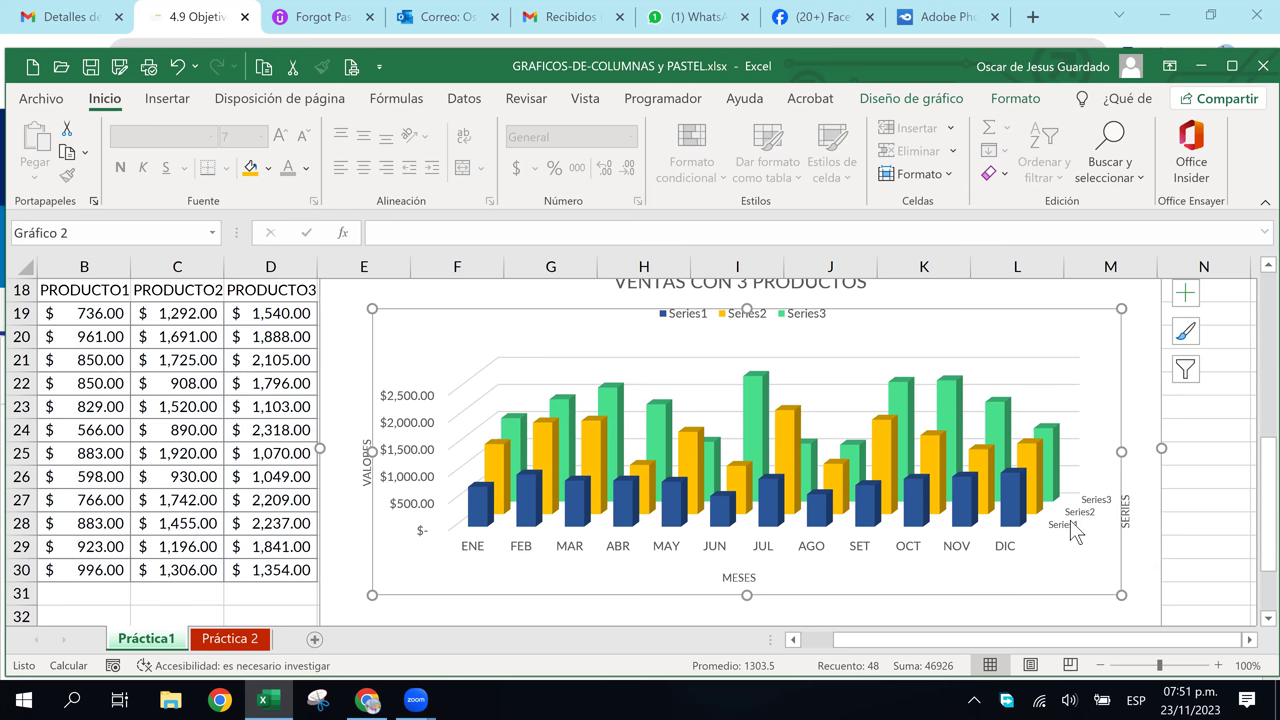
pyautogui.rightClick(1072, 523)
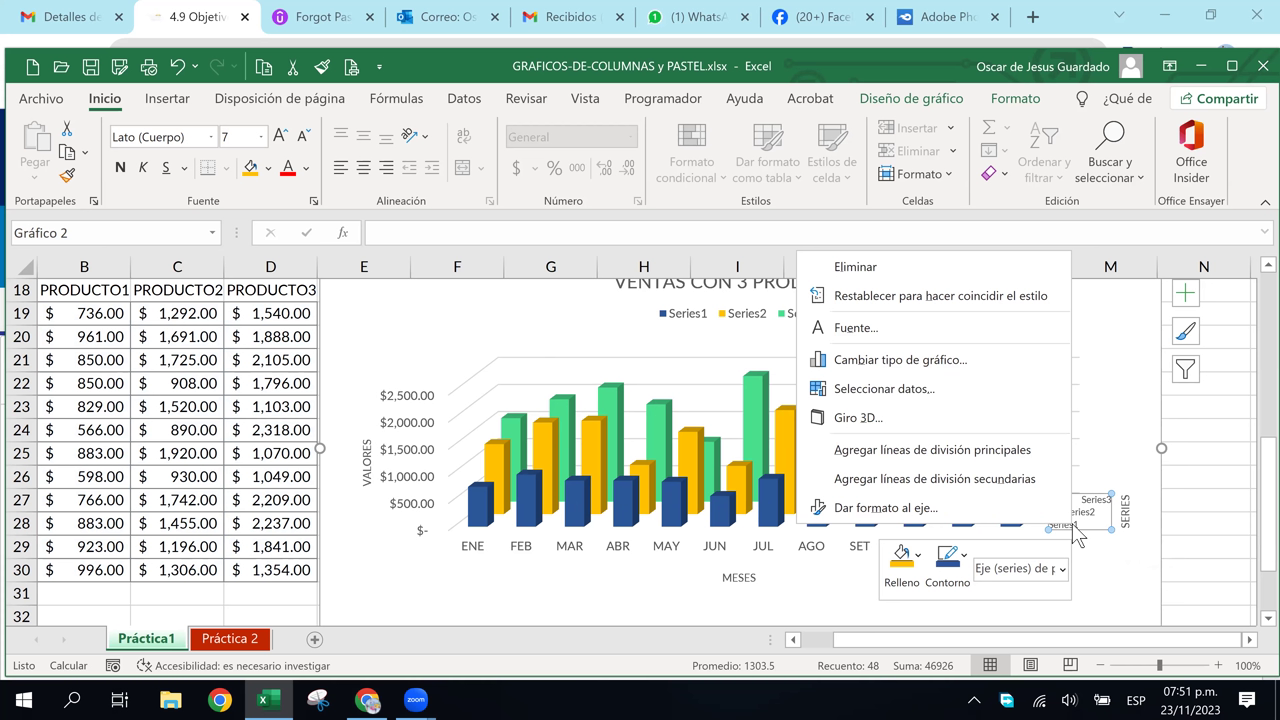
pyautogui.click(892, 511)
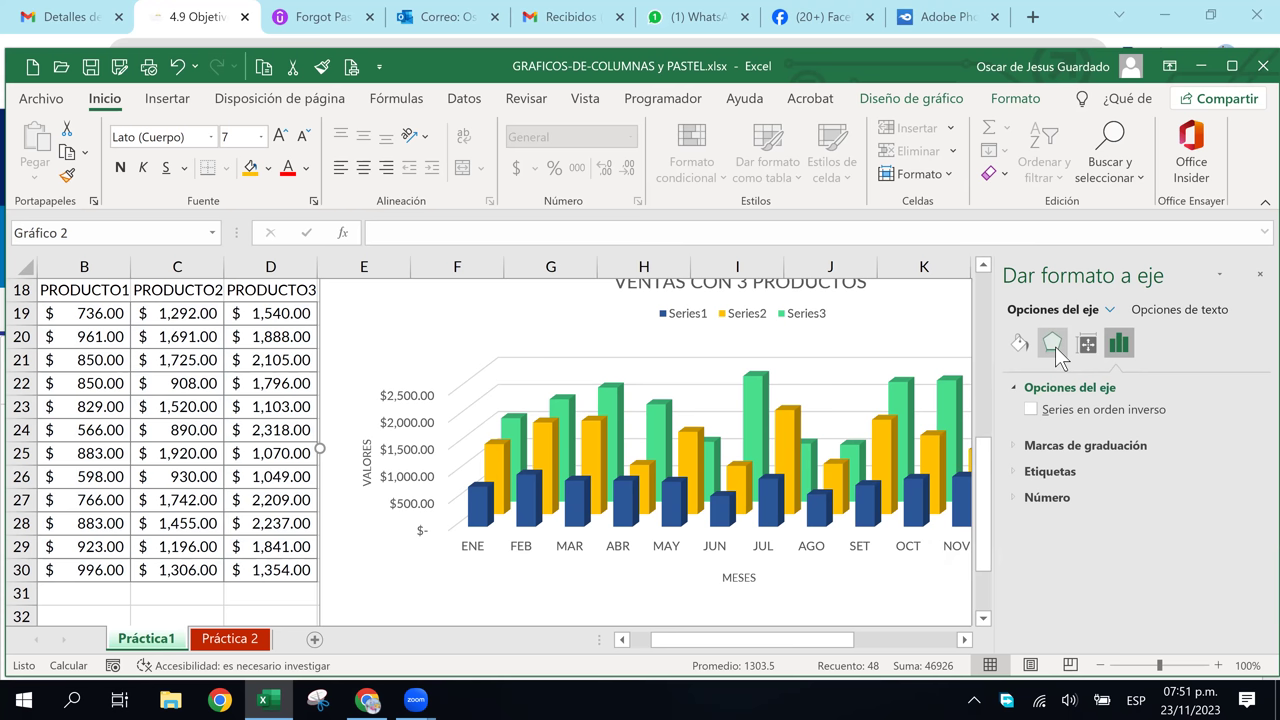
pyautogui.click(1024, 344)
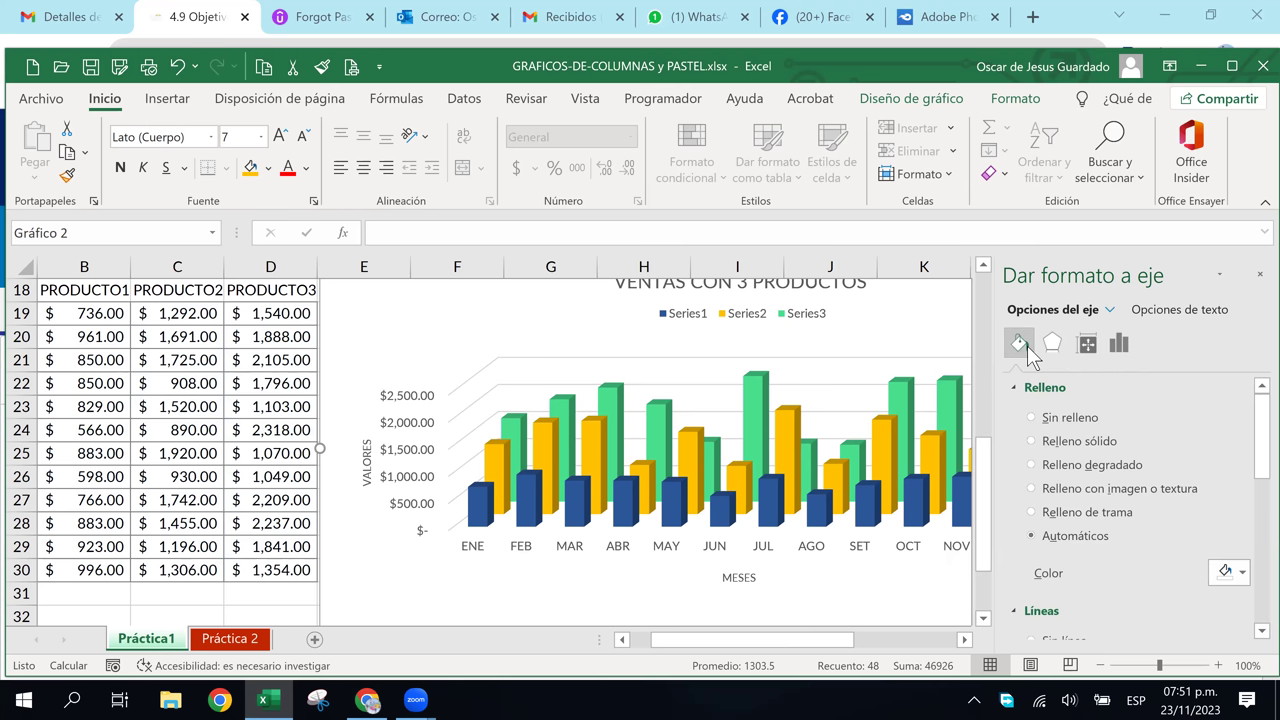
pyautogui.click(1052, 343)
pyautogui.click(1093, 347)
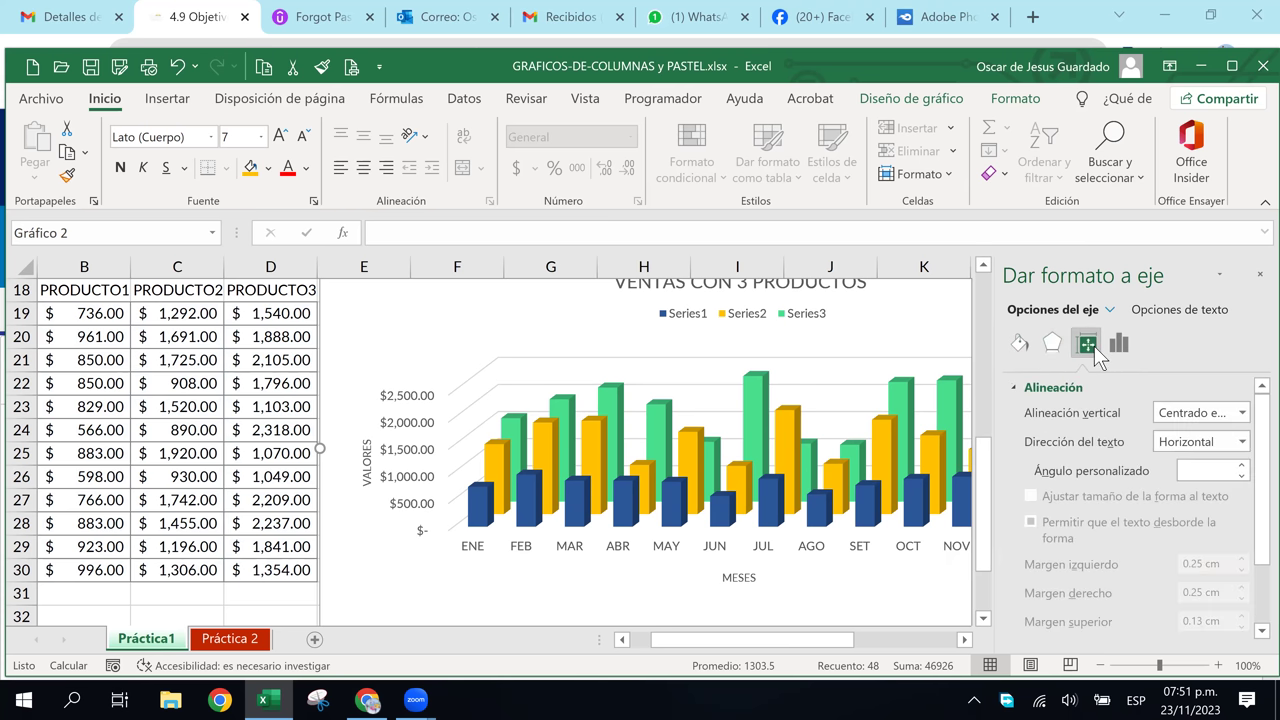
pyautogui.click(1259, 274)
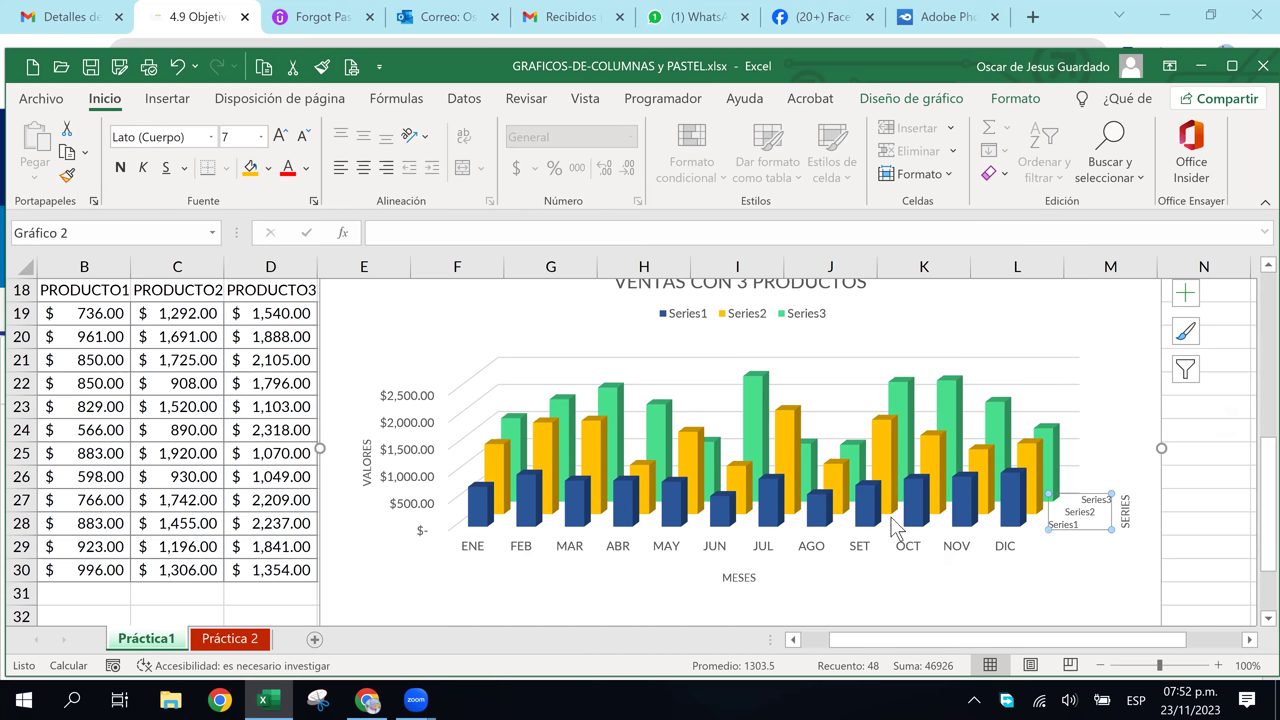
# Open the chart's Seleccionar origen de datos dialog and move it clear of the chart
pyautogui.rightClick(1067, 533)
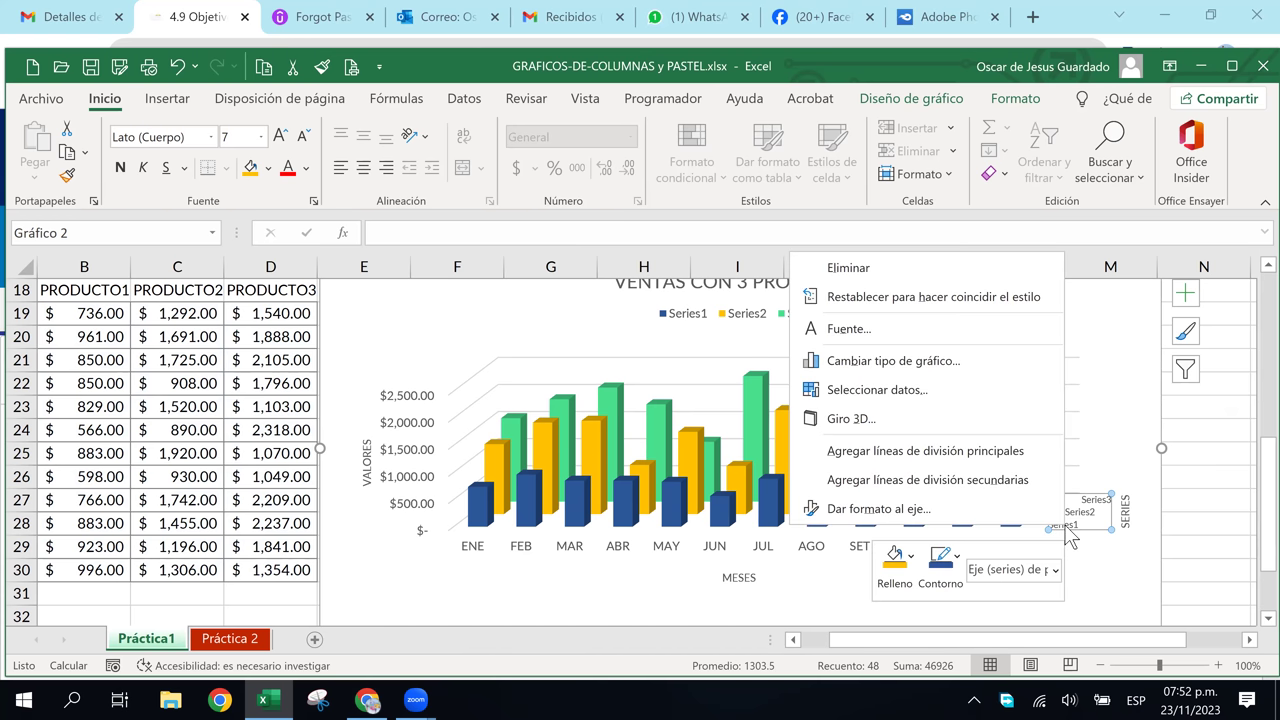
pyautogui.rightClick(1090, 440)
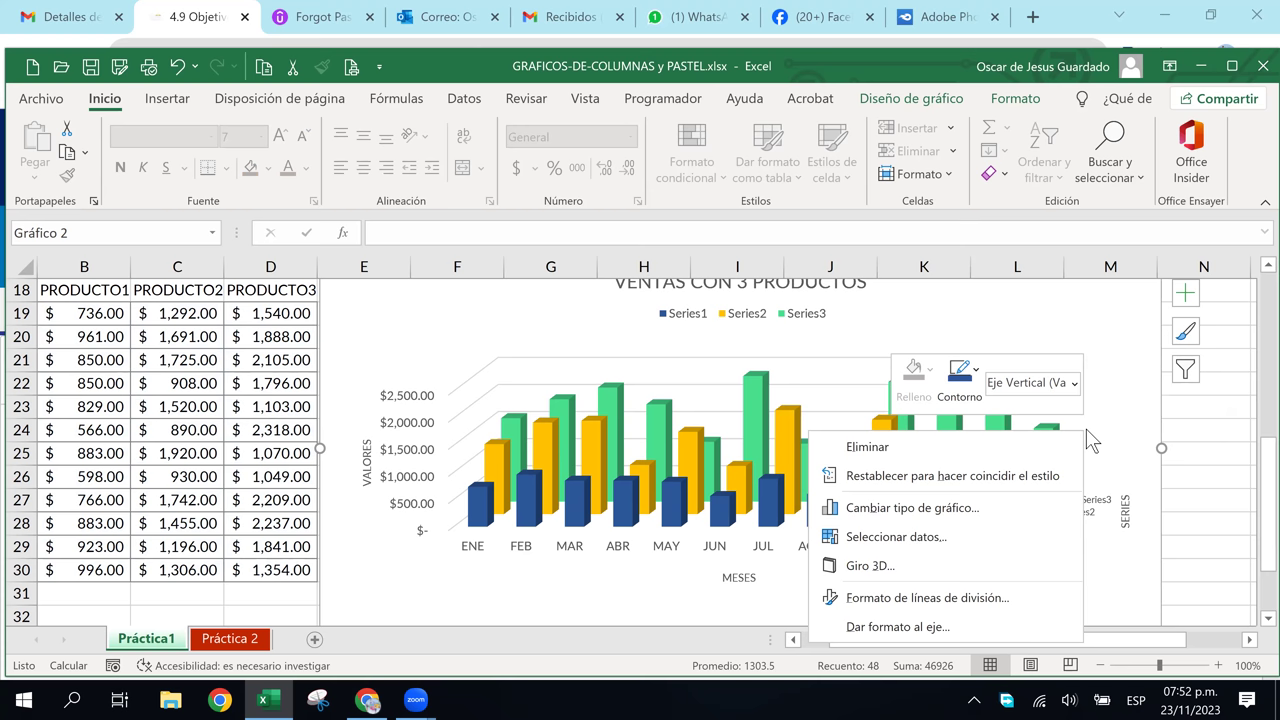
pyautogui.click(946, 534)
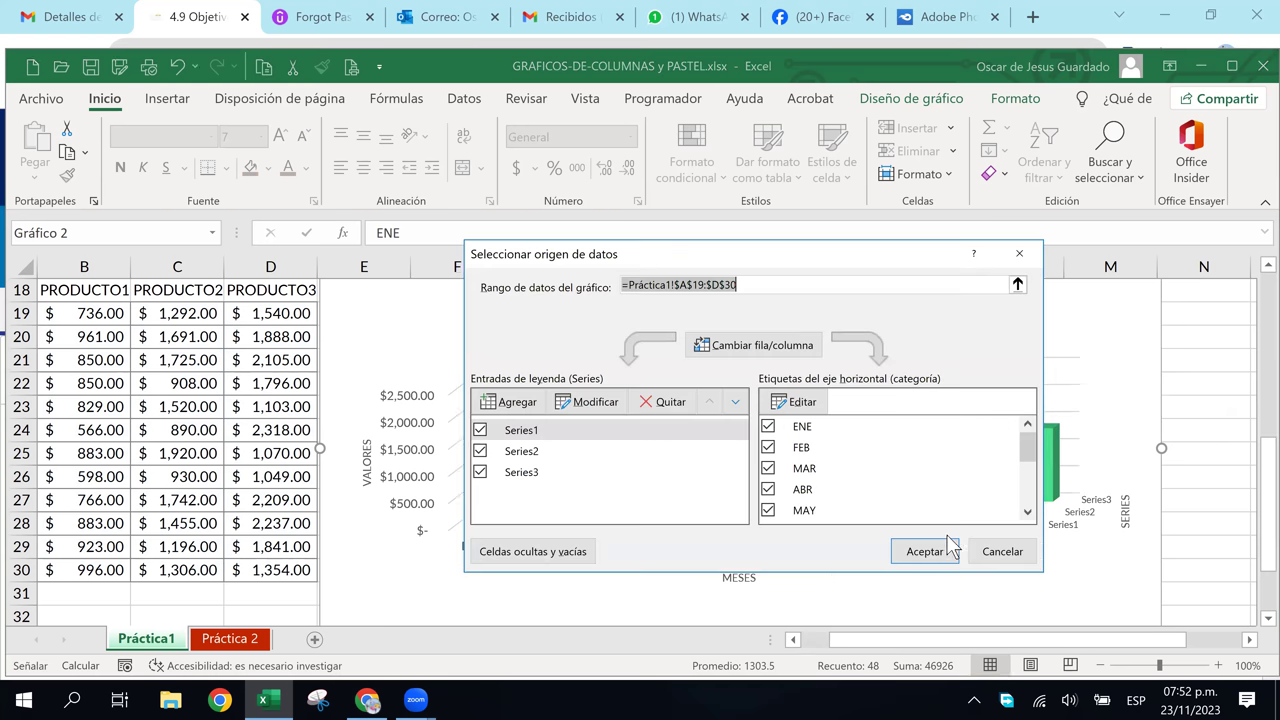
pyautogui.moveTo(723, 258); pyautogui.dragTo(723, 255)
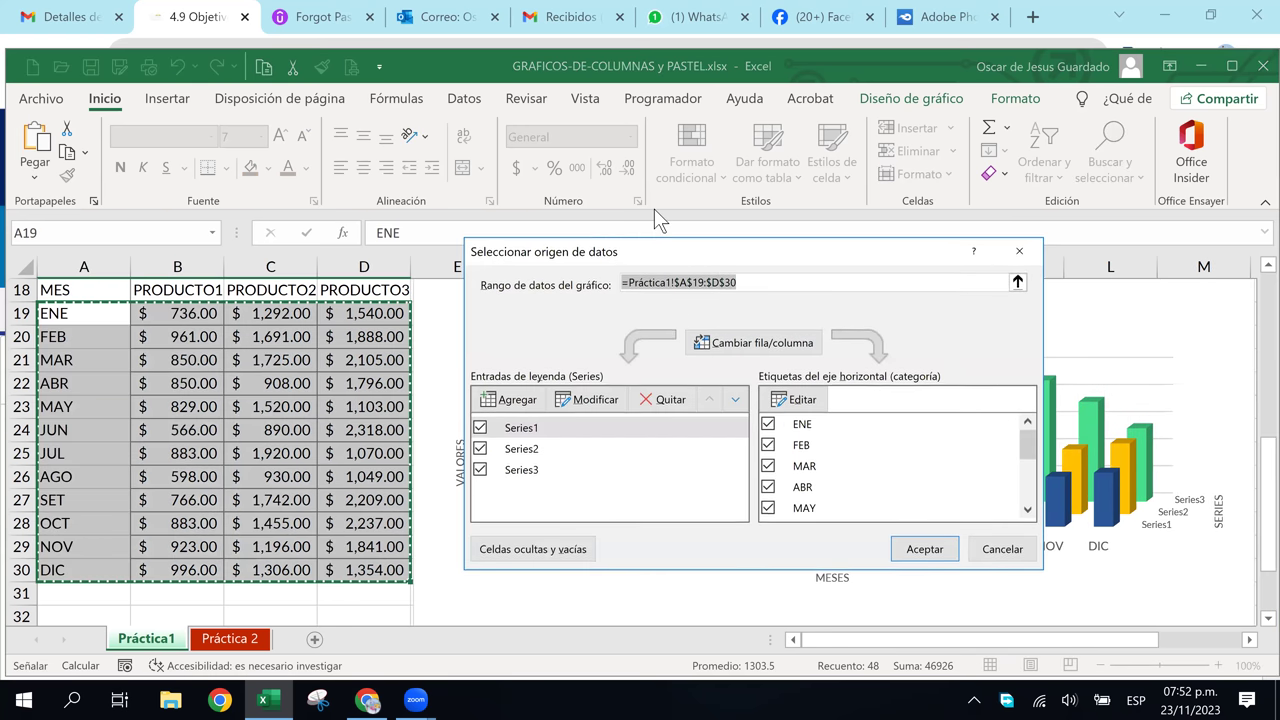
pyautogui.moveTo(510, 190); pyautogui.dragTo(512, 190)
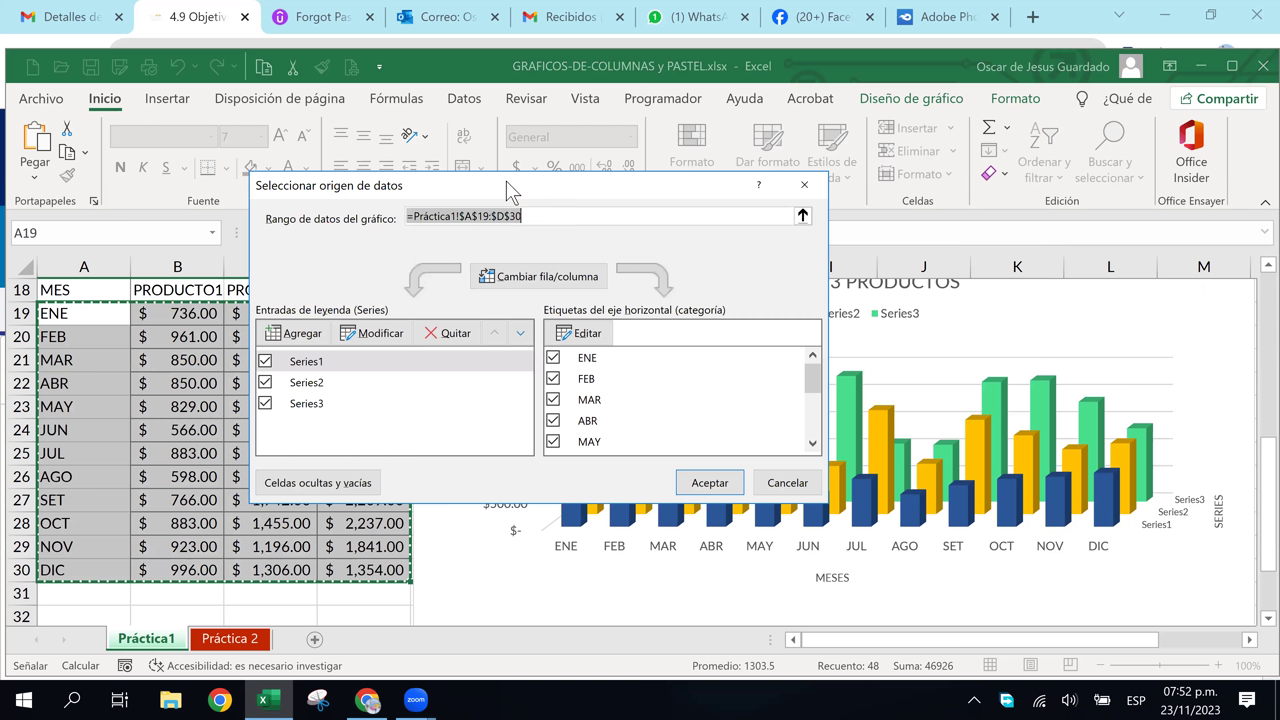
pyautogui.click(804, 185)
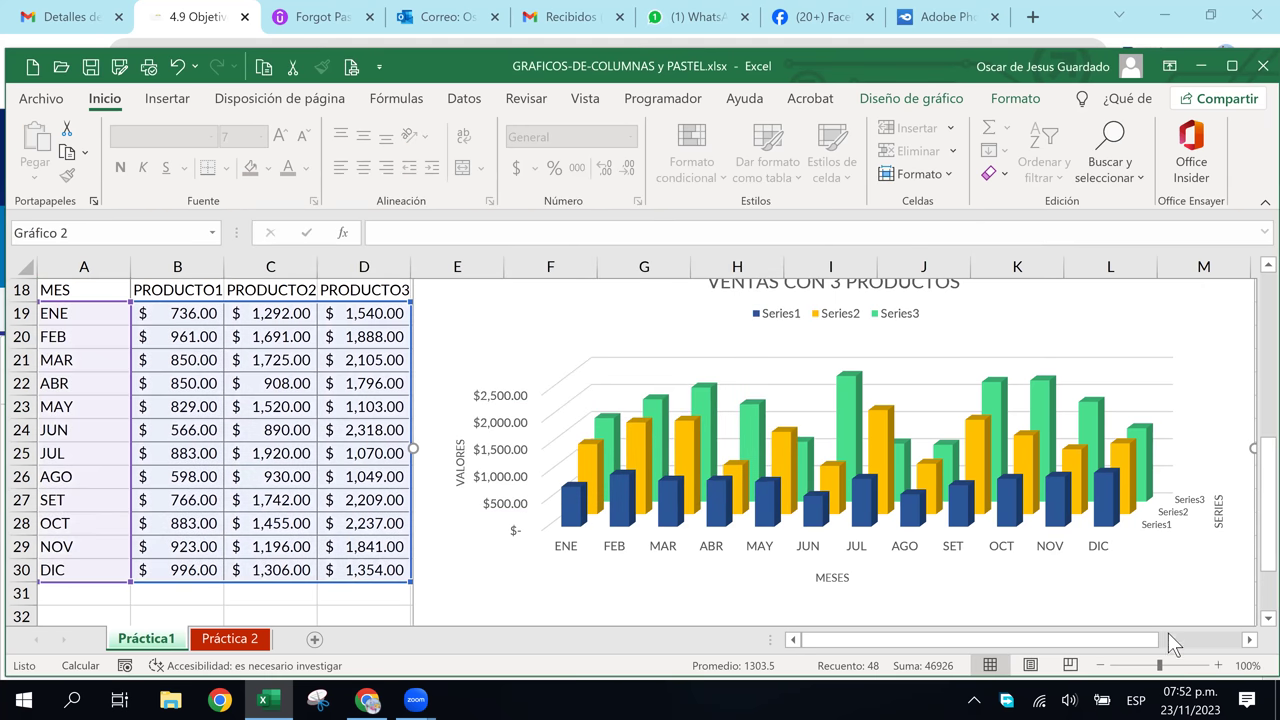
pyautogui.rightClick(1168, 530)
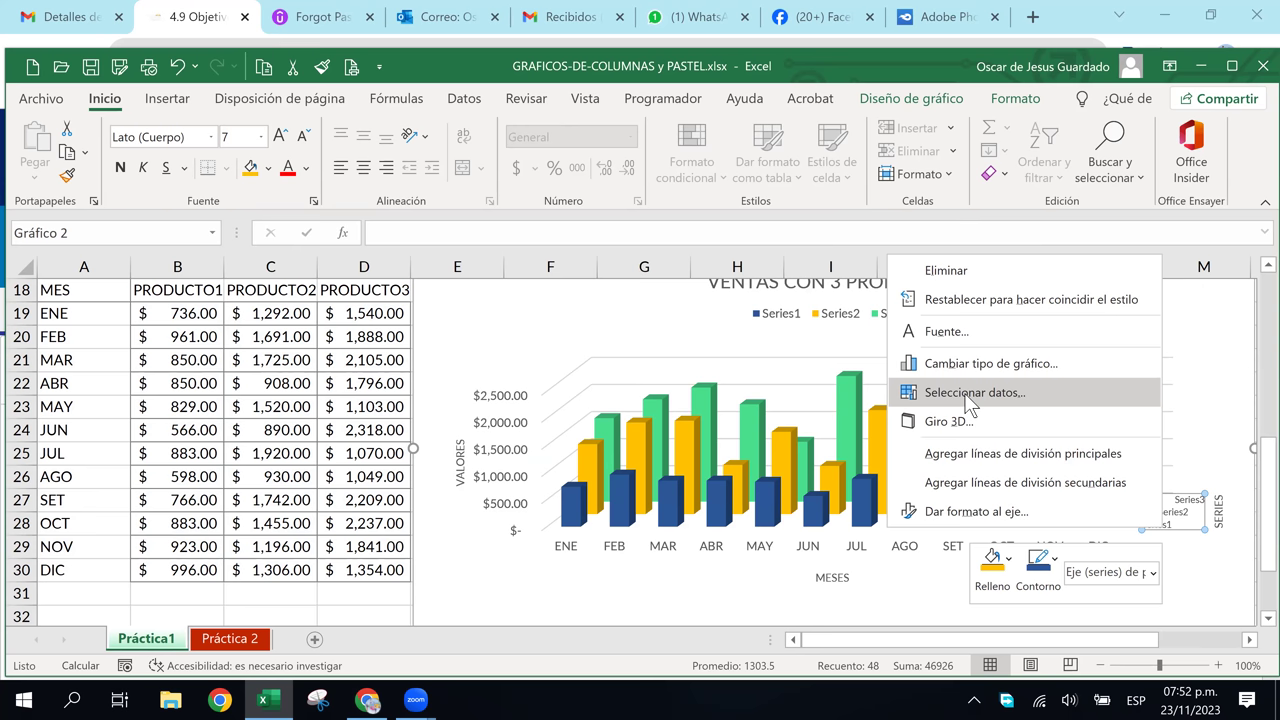
pyautogui.click(968, 393)
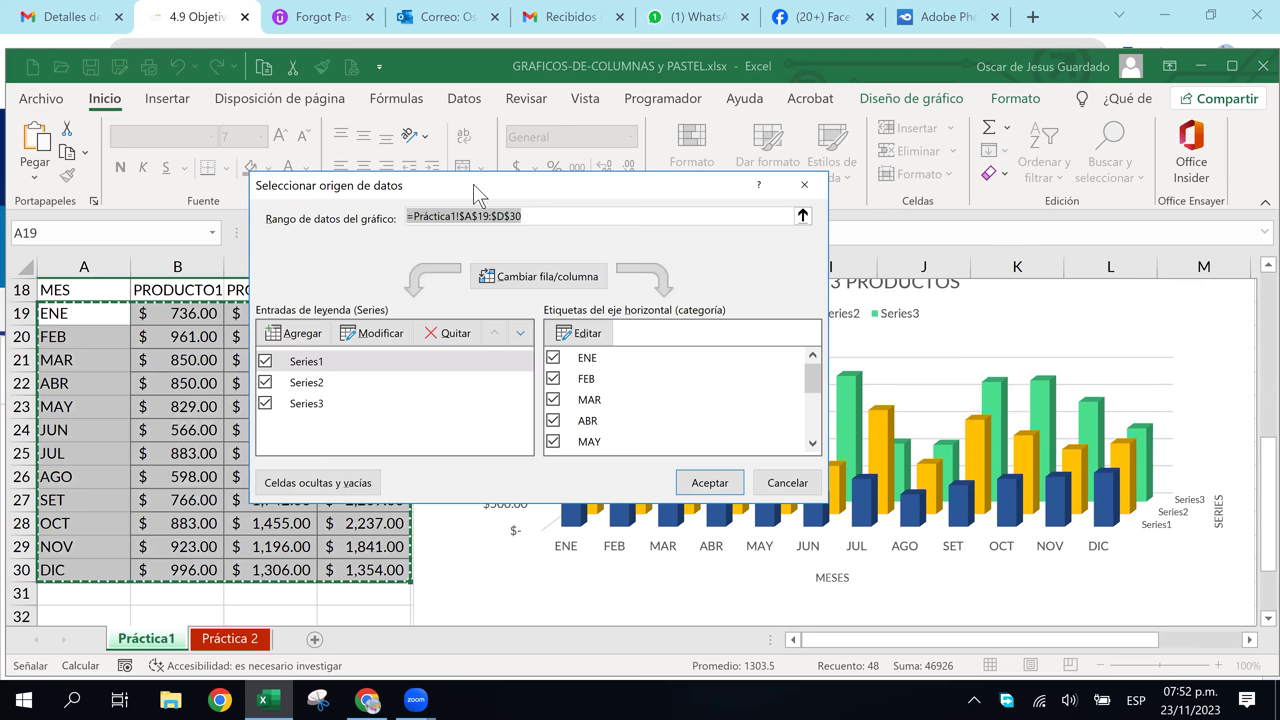
pyautogui.moveTo(473, 183); pyautogui.dragTo(377, 123)
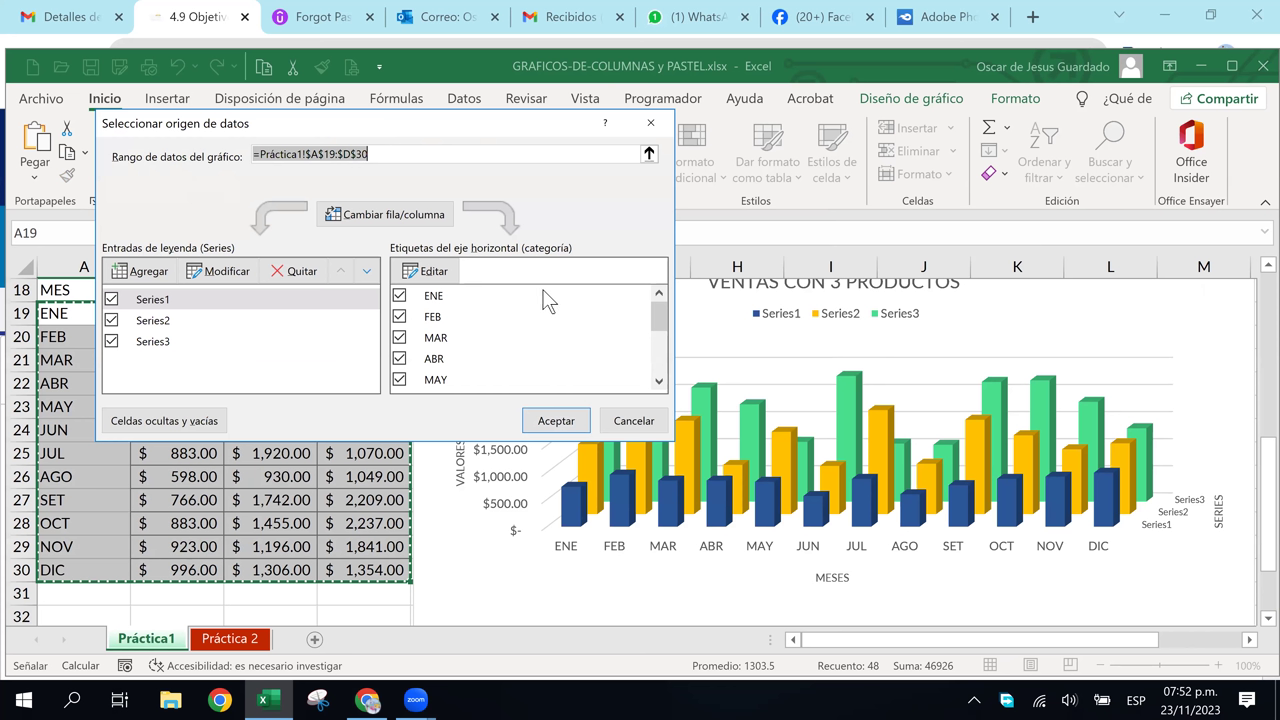
# Rename Series1–3 to PRODUCTO1, PRODUCTO2 and PRODUCTO3 using cells B18, C18 and D18
pyautogui.click(168, 299)
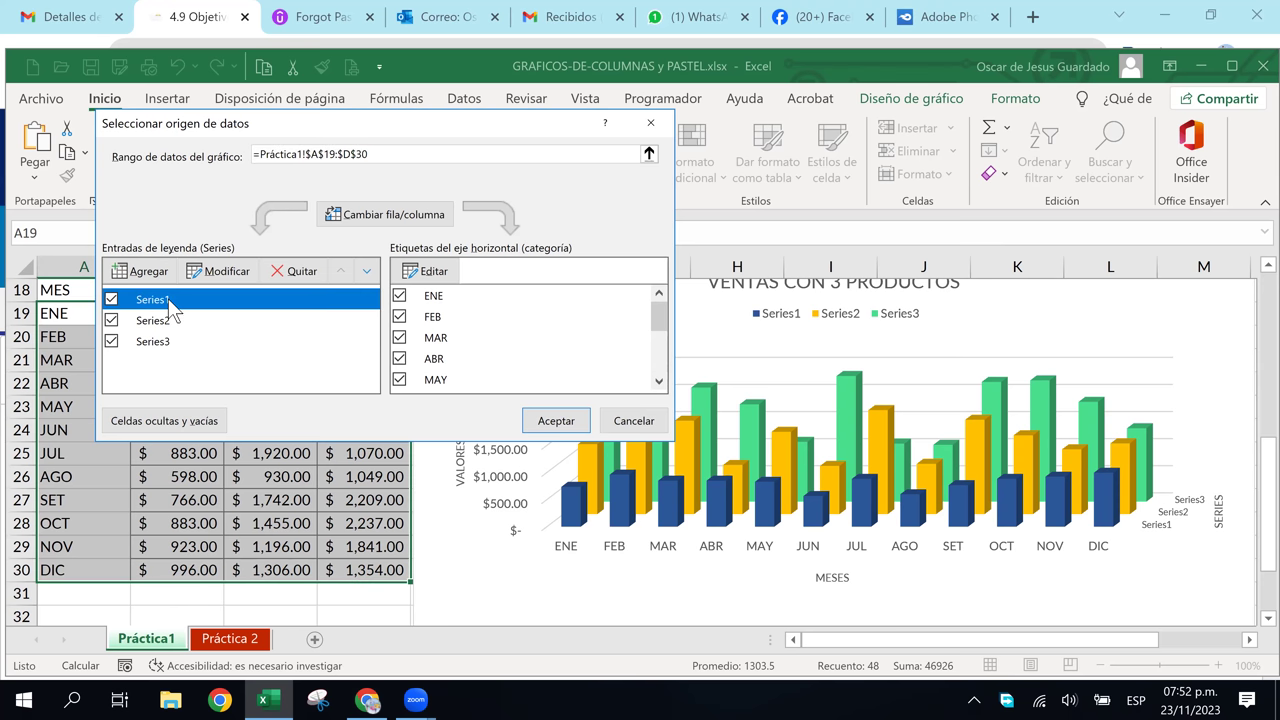
pyautogui.click(226, 278)
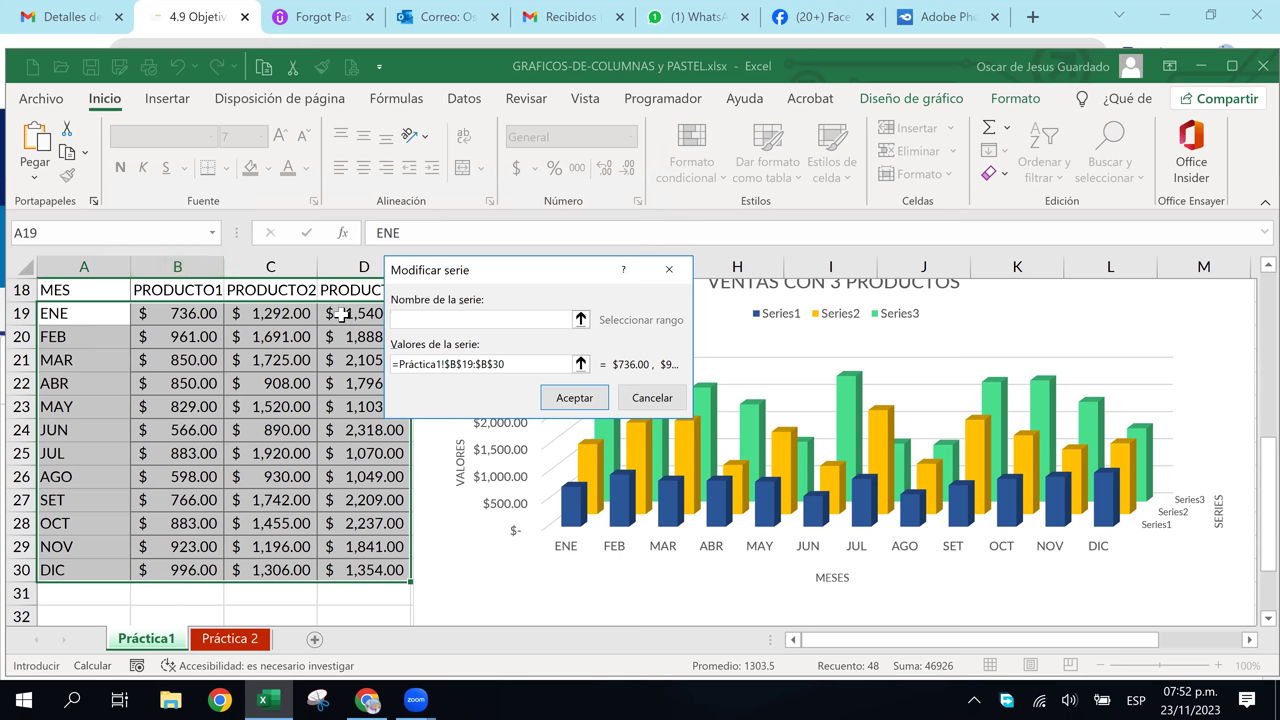
pyautogui.click(190, 290)
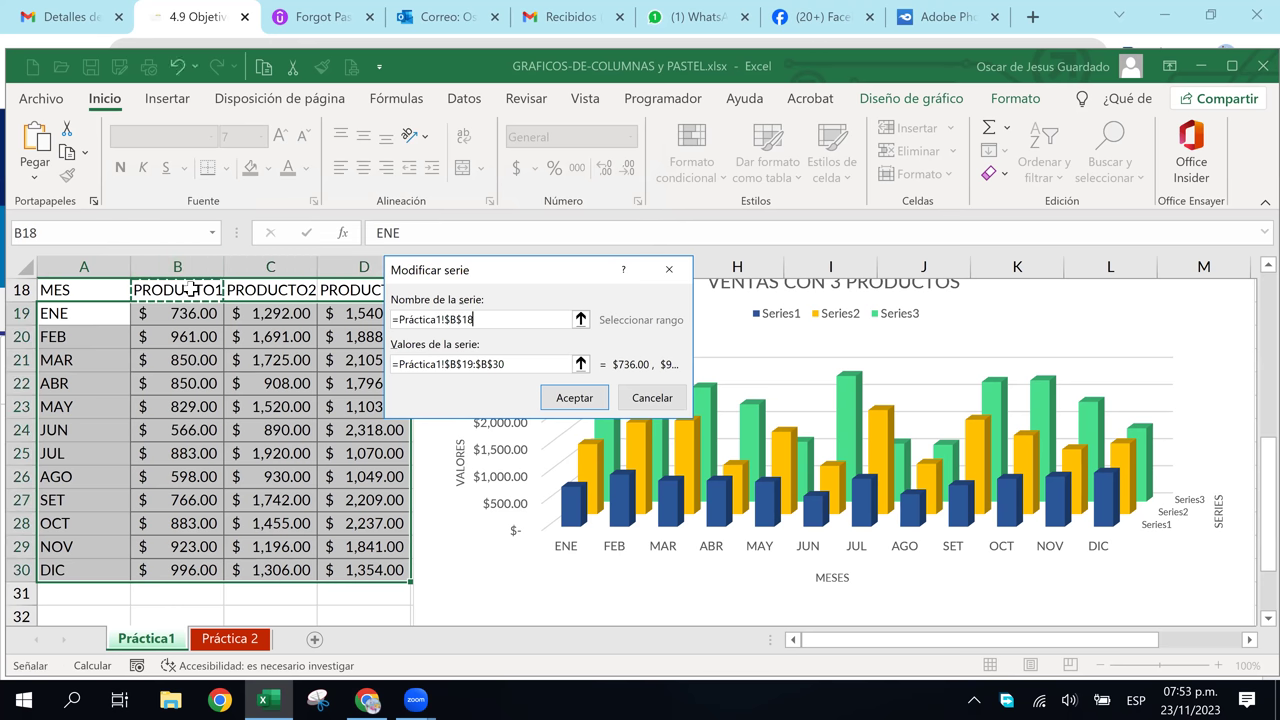
pyautogui.click(573, 398)
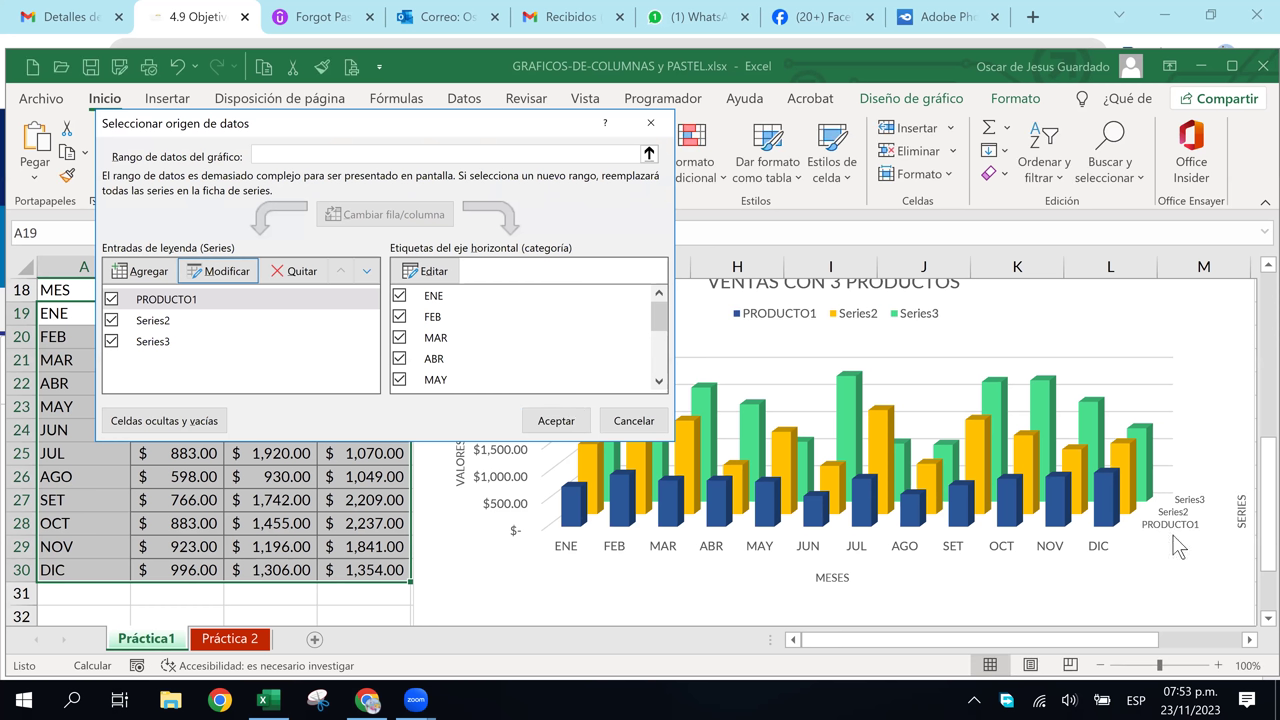
pyautogui.click(153, 325)
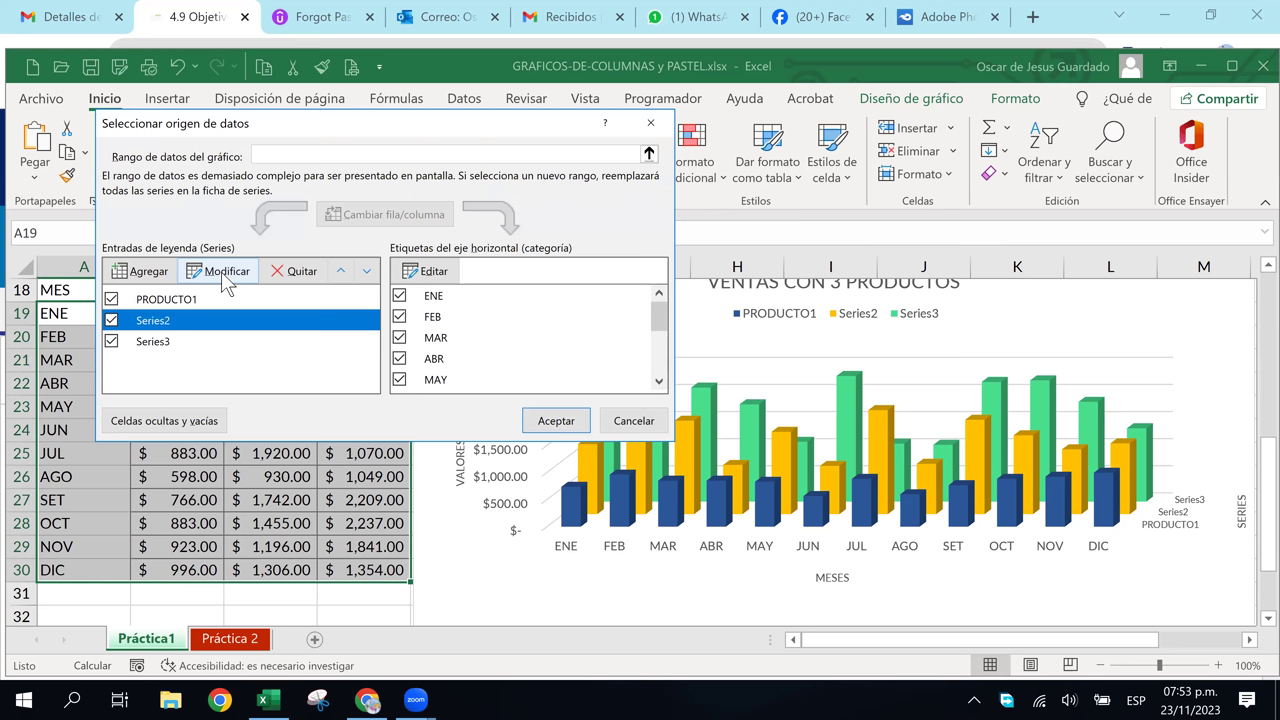
pyautogui.click(224, 276)
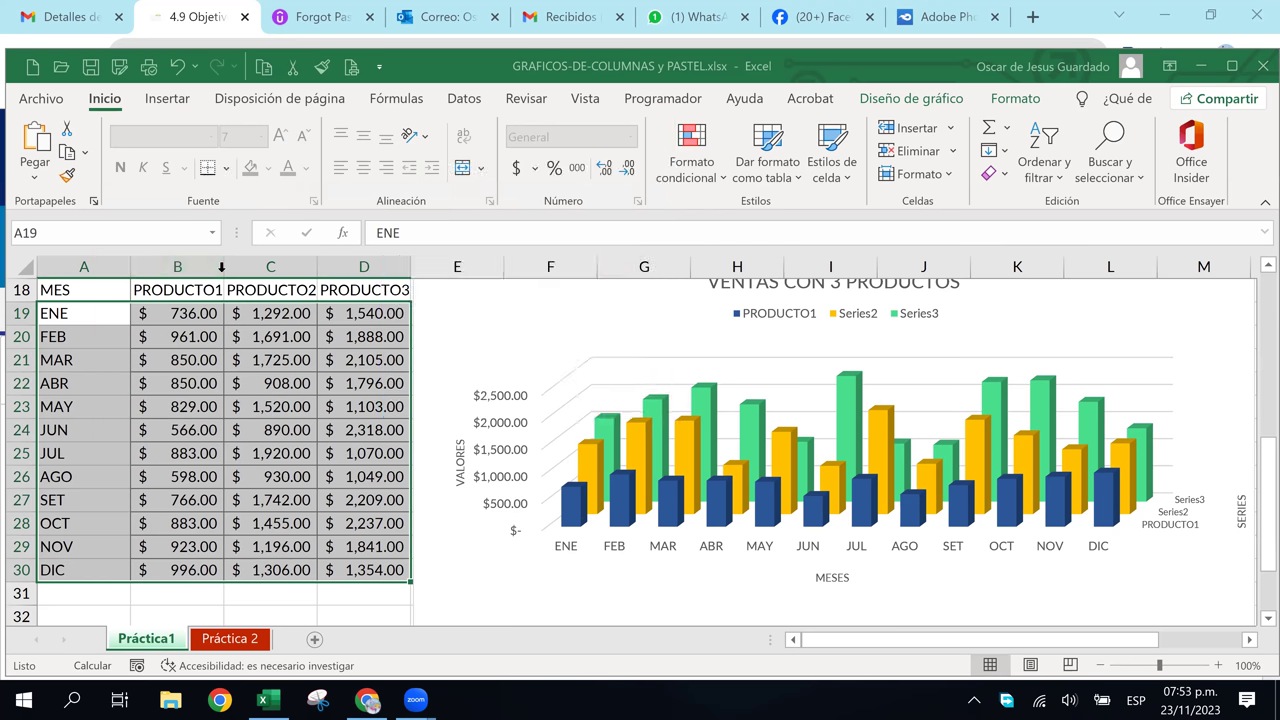
pyautogui.click(280, 292)
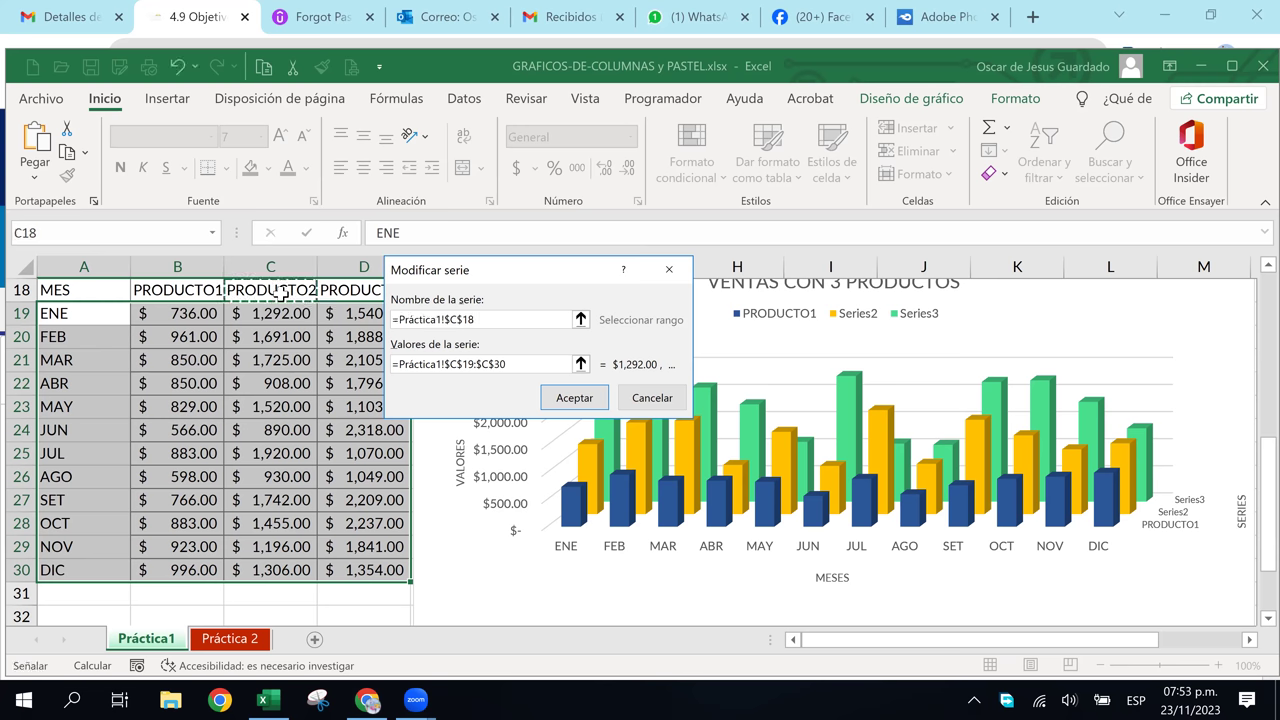
pyautogui.click(578, 400)
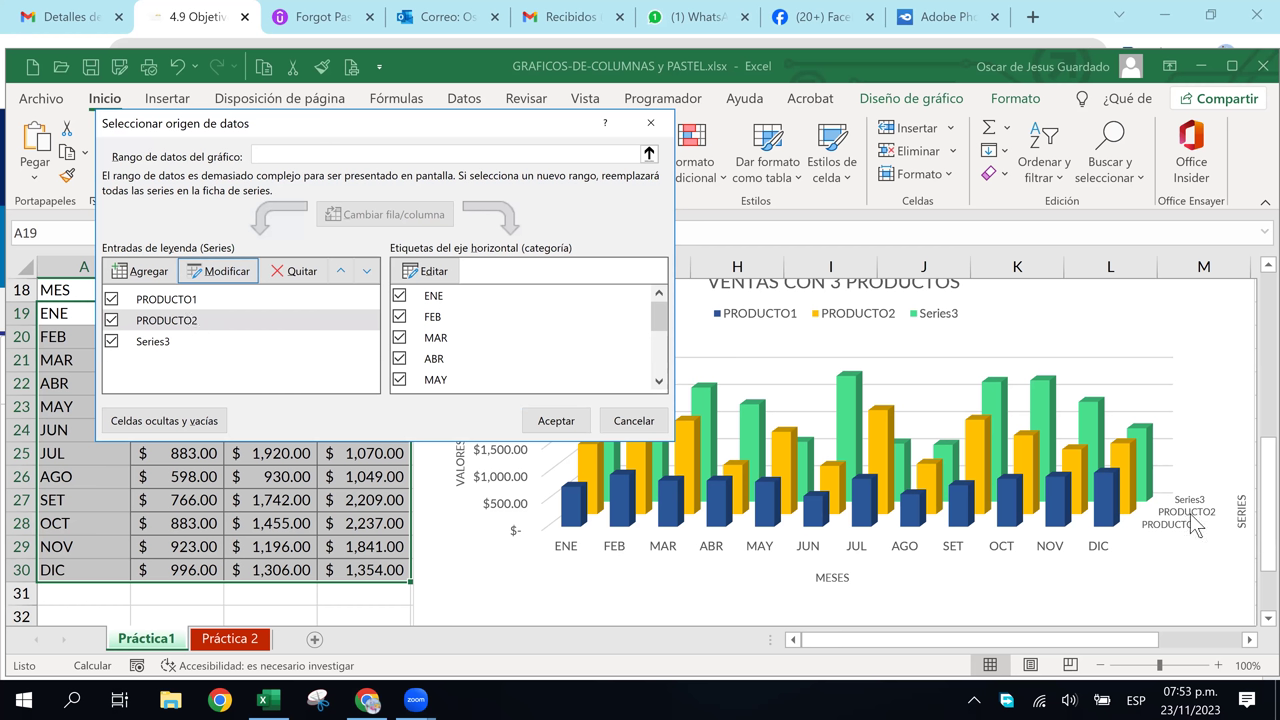
pyautogui.click(165, 345)
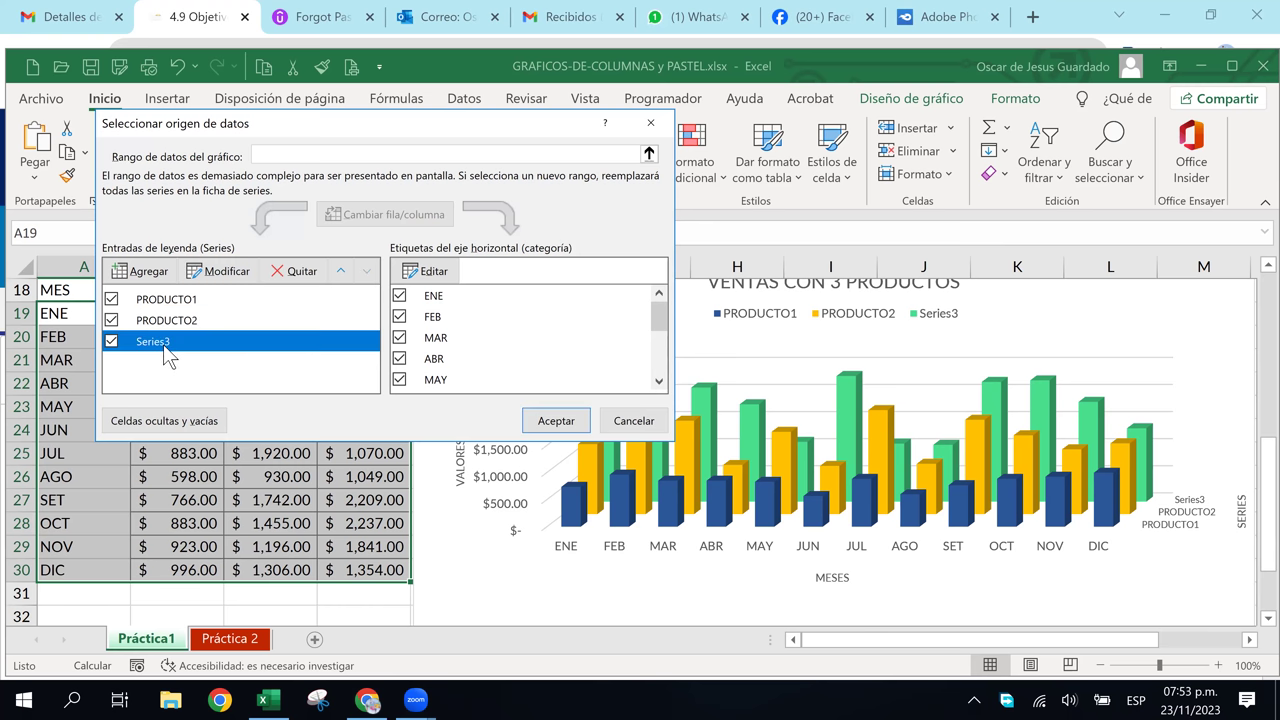
pyautogui.click(214, 272)
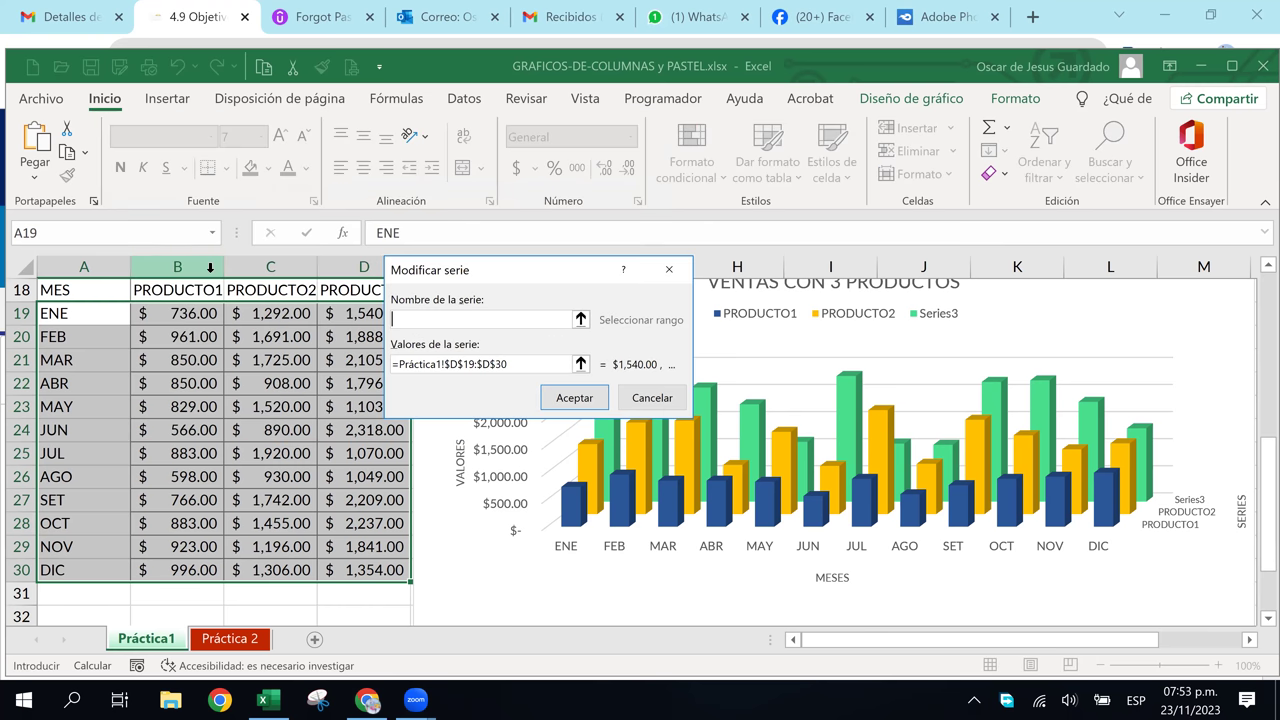
pyautogui.click(349, 290)
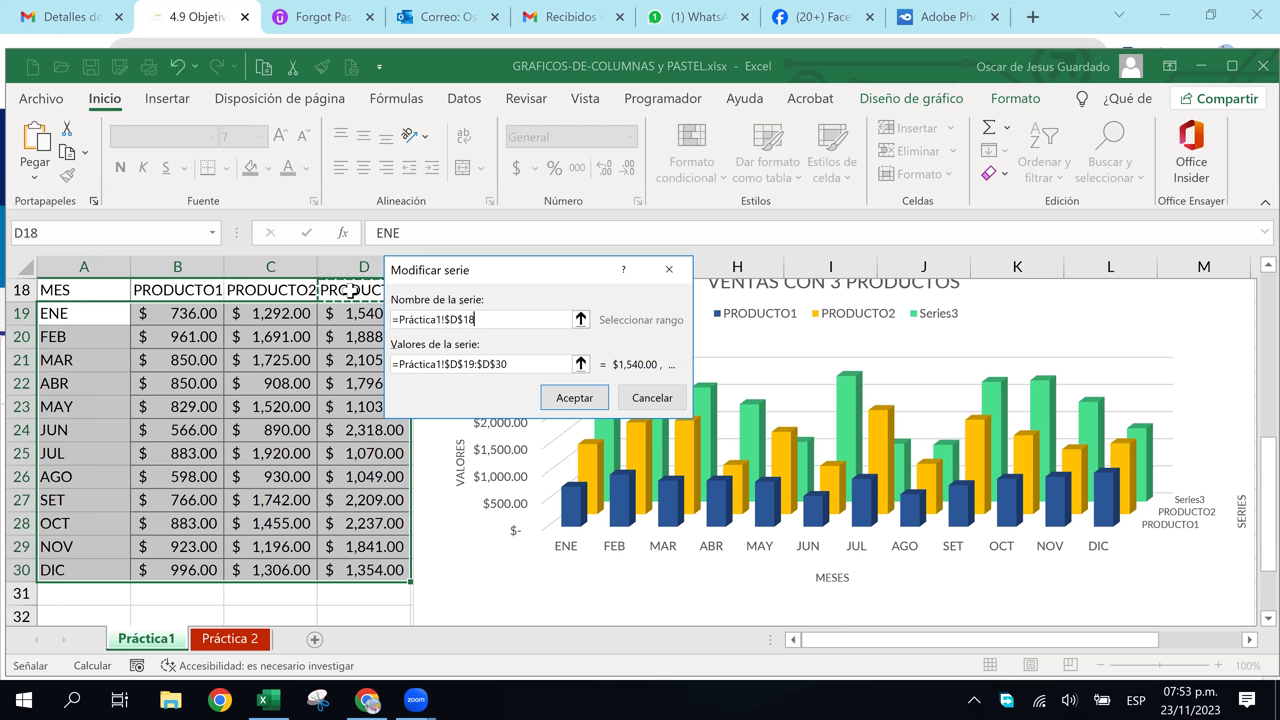
pyautogui.click(566, 402)
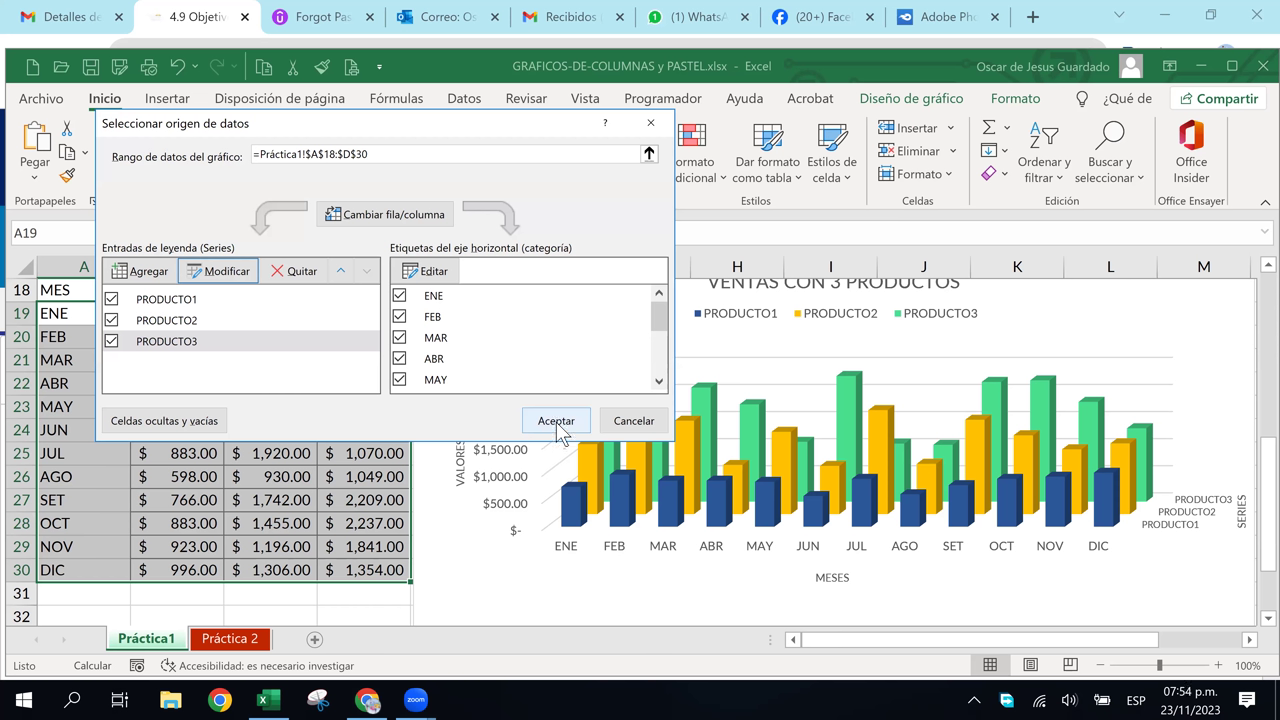
# Confirm the series names and shrink the product depth-axis labels to size 6
pyautogui.click(558, 428)
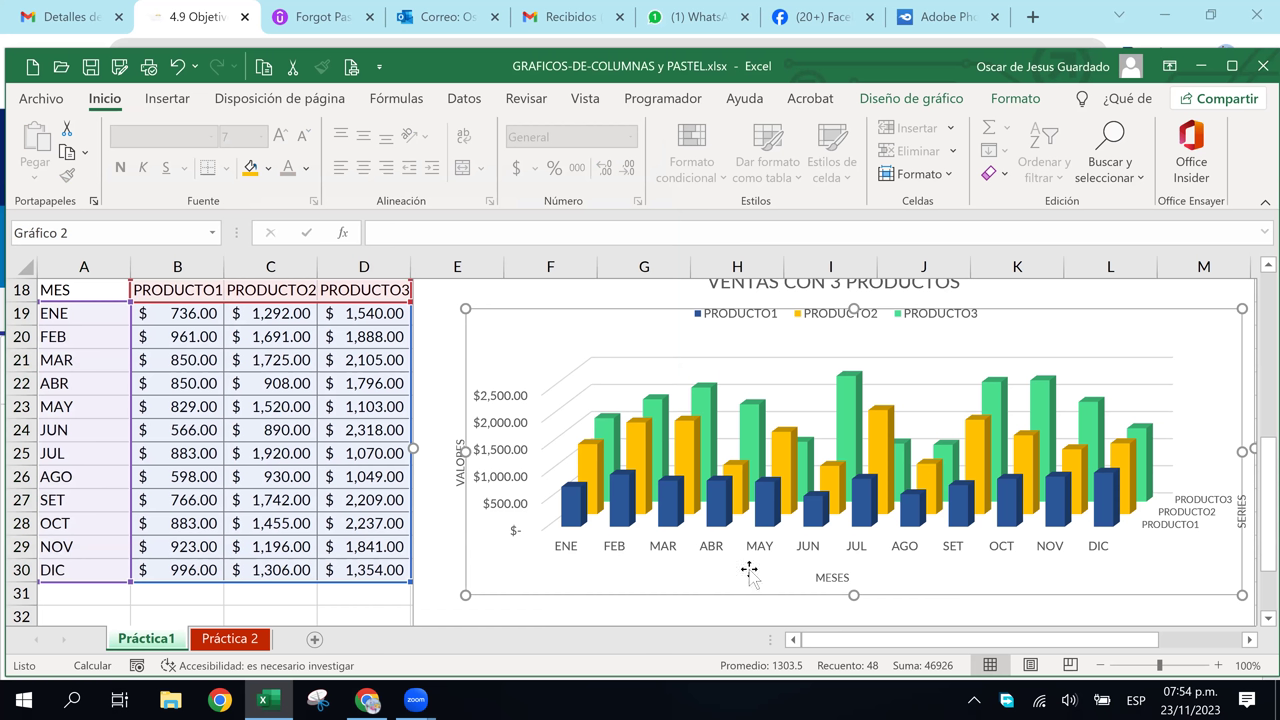
pyautogui.click(1148, 292)
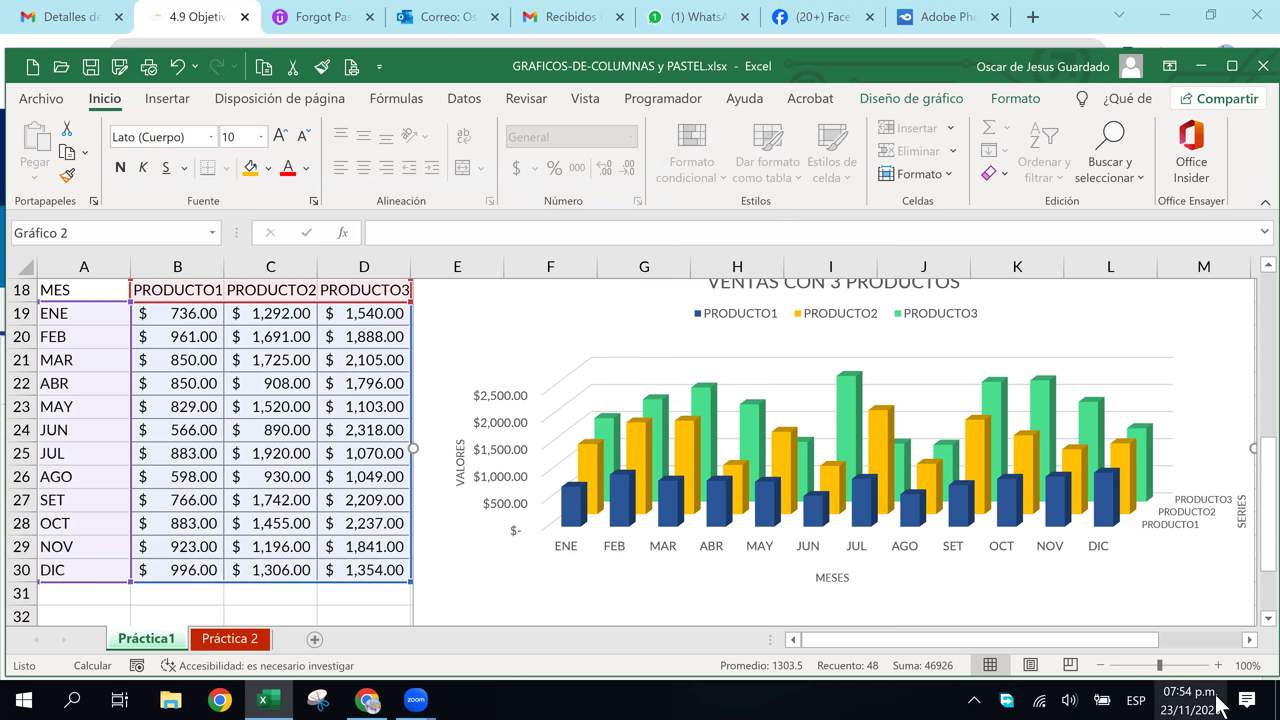
pyautogui.click(1212, 506)
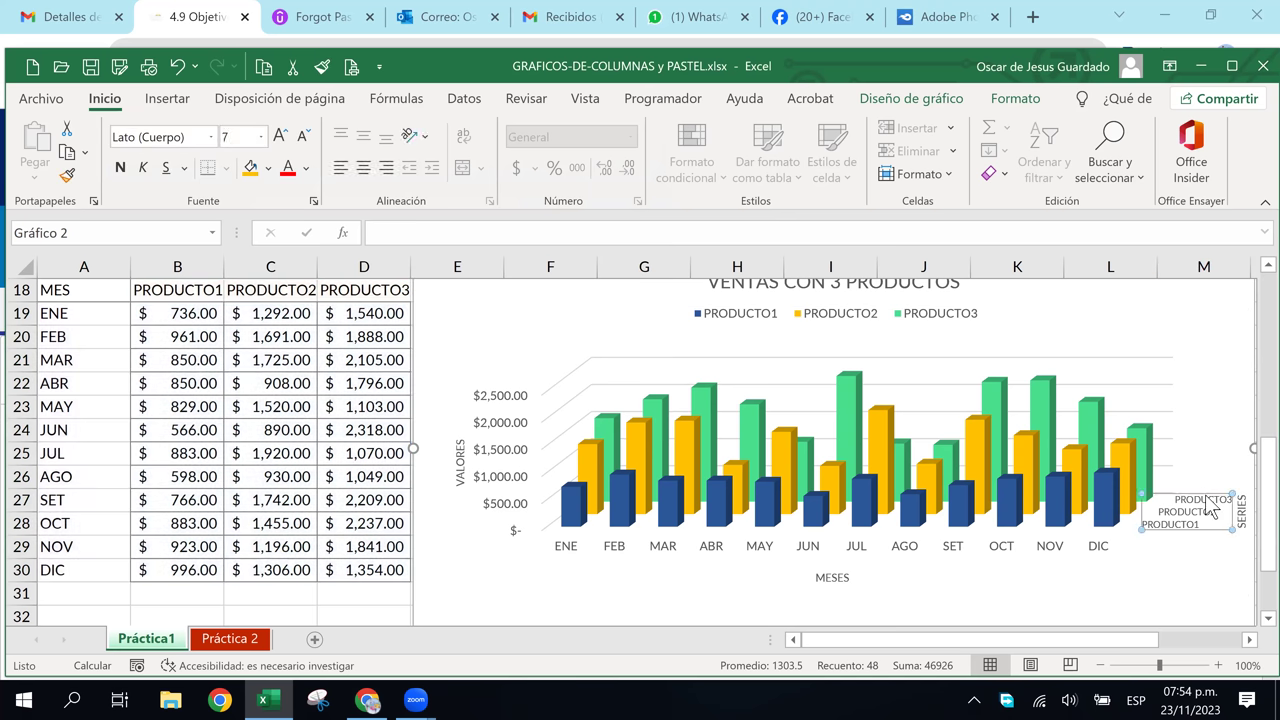
pyautogui.click(306, 136)
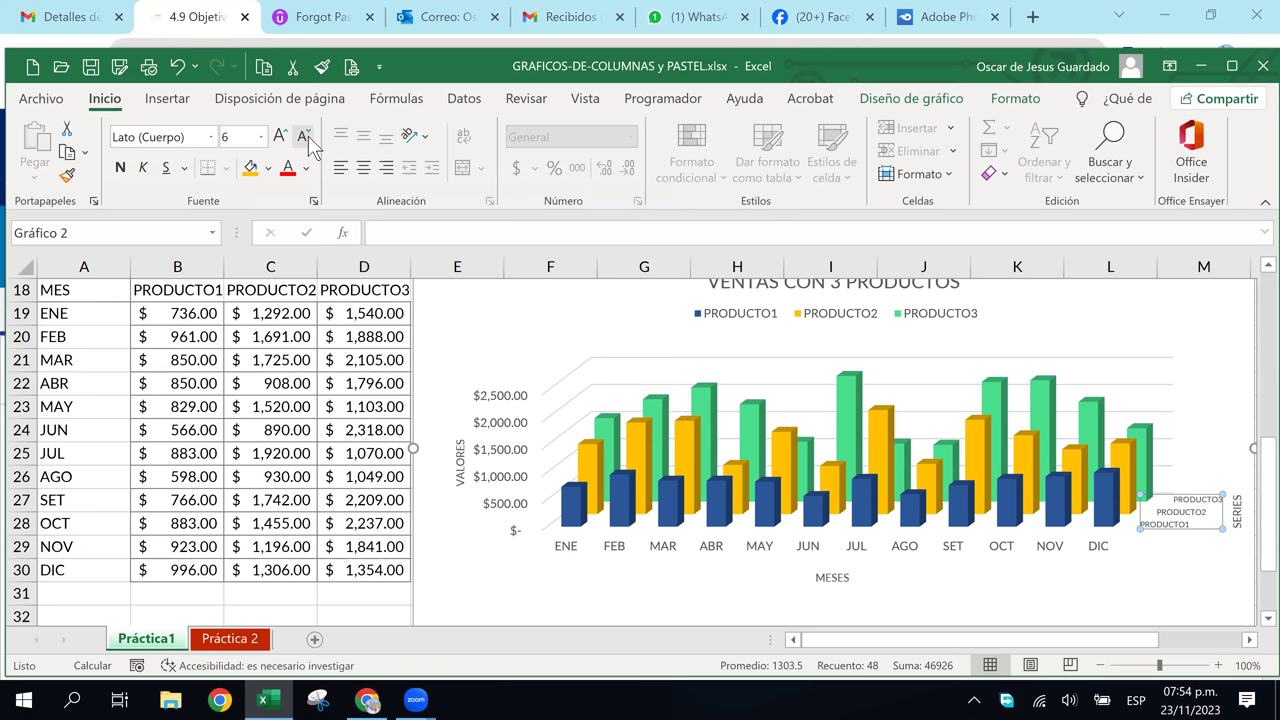
# Shrink the month labels to size 8, then select the chart floor
pyautogui.click(1180, 372)
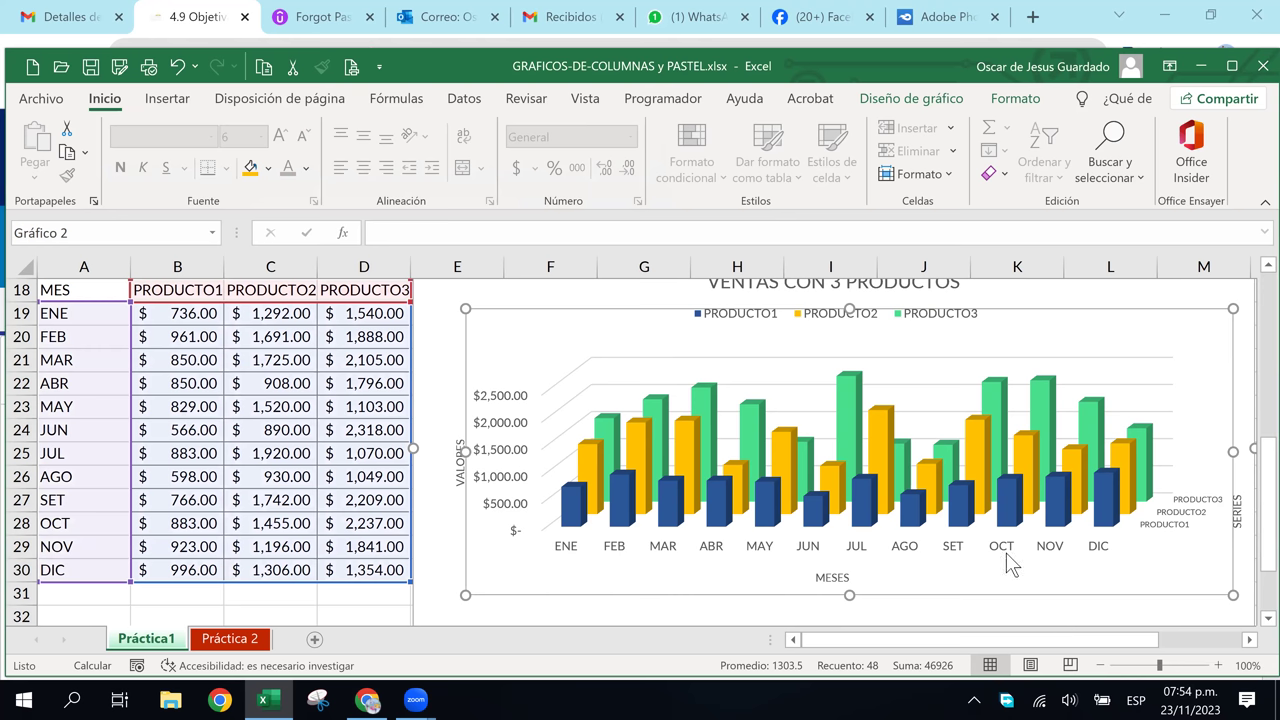
pyautogui.click(955, 550)
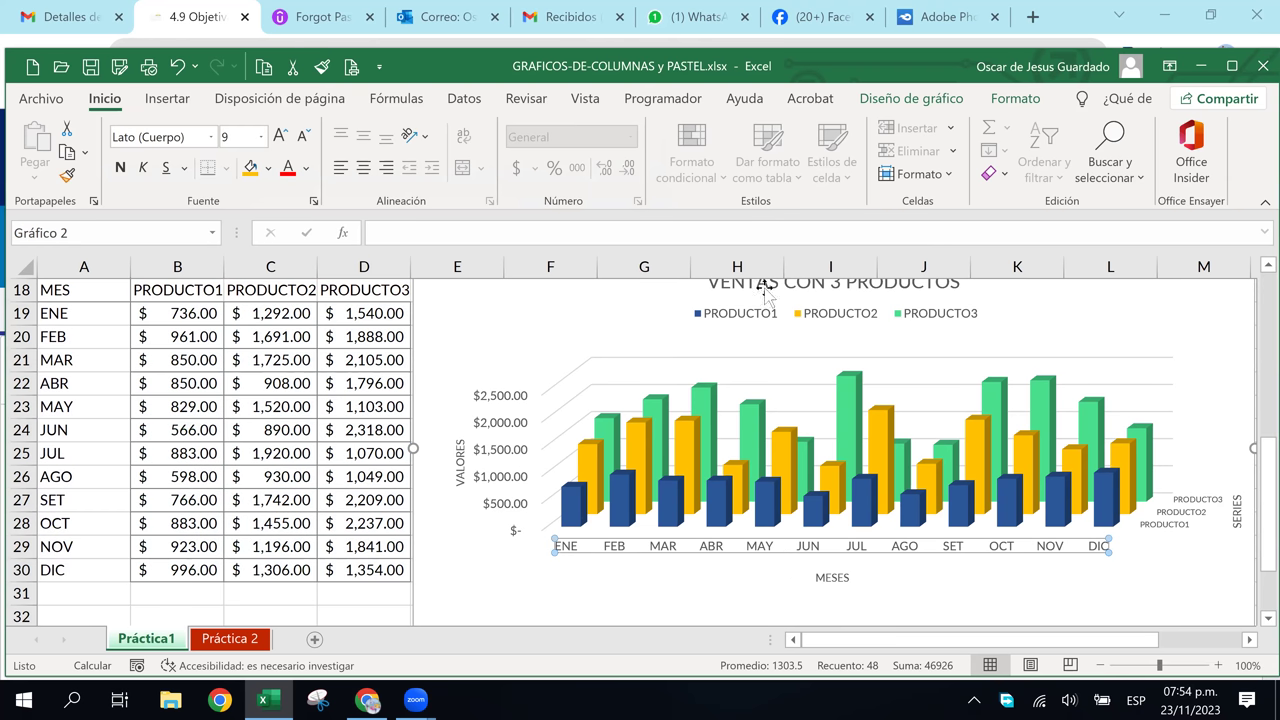
pyautogui.click(302, 135)
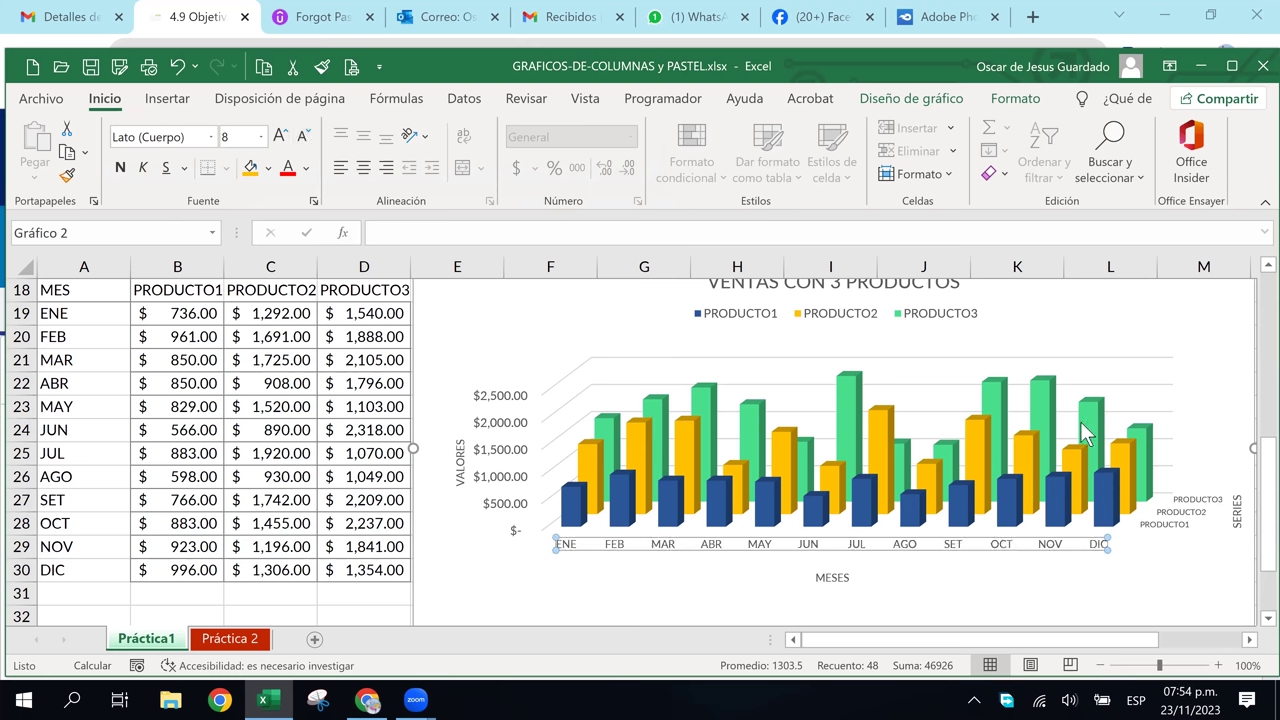
pyautogui.click(1124, 336)
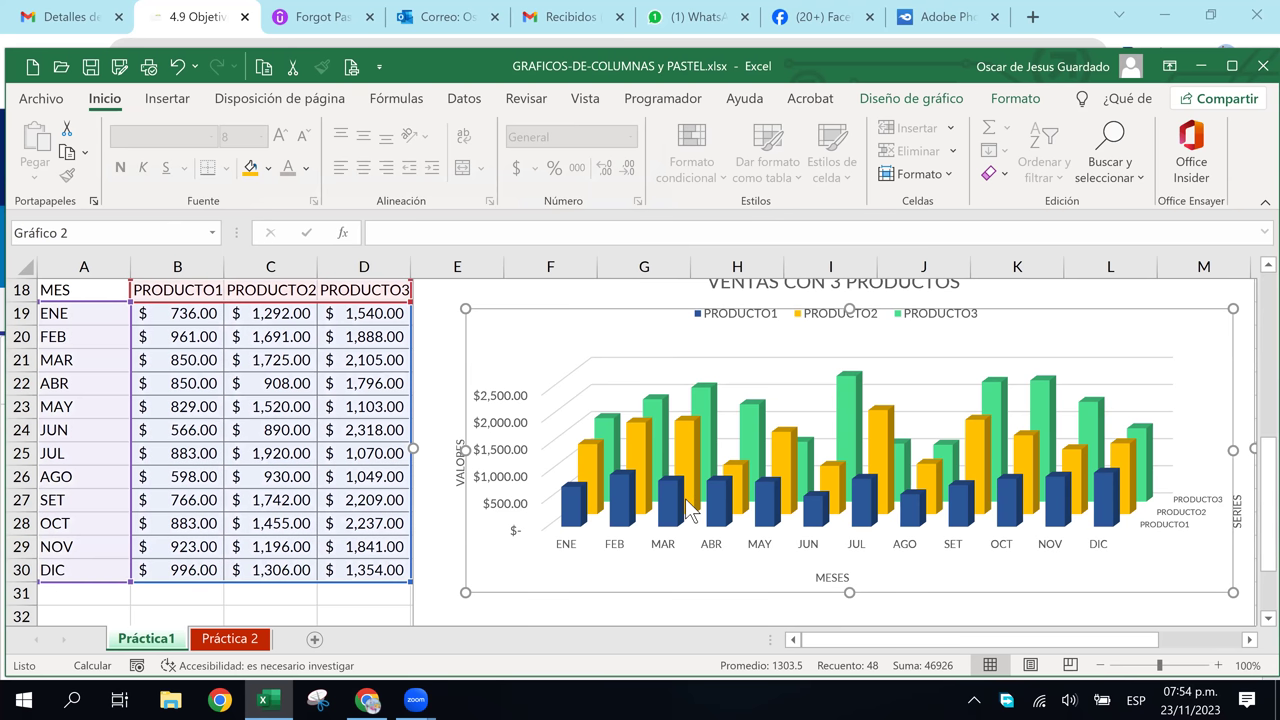
pyautogui.click(688, 508)
pyautogui.press('Down')
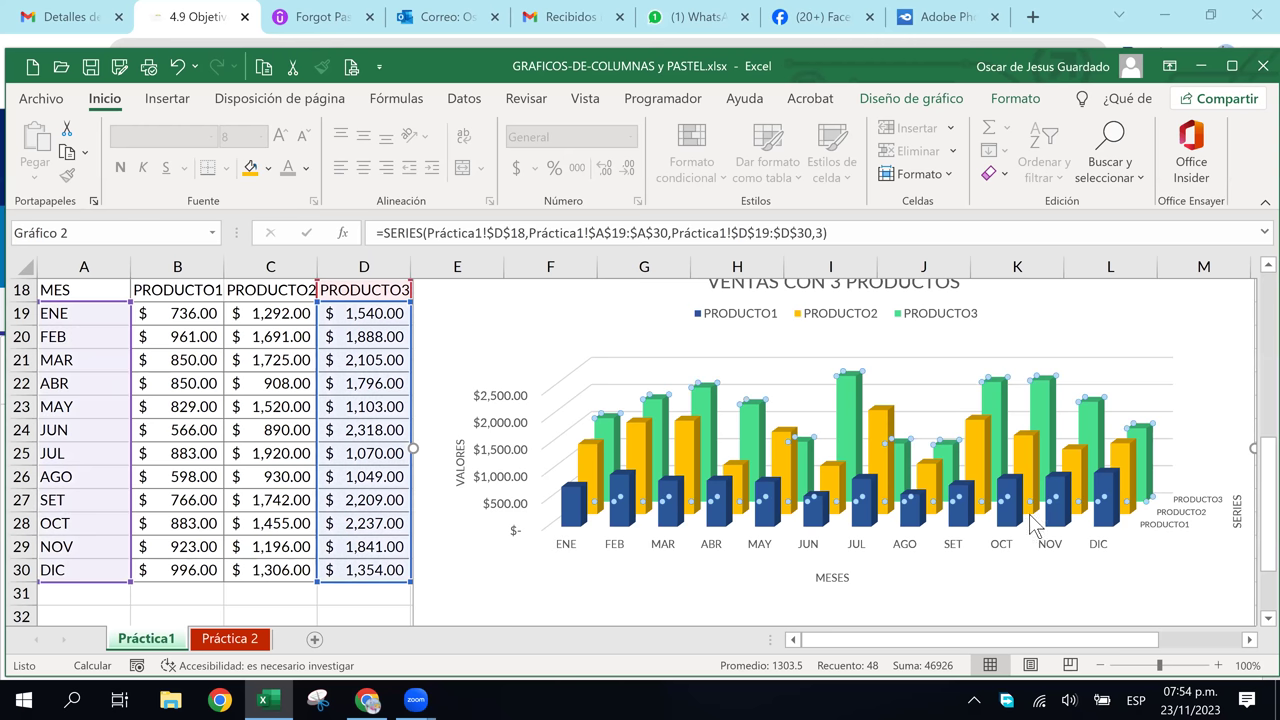
pyautogui.click(988, 532)
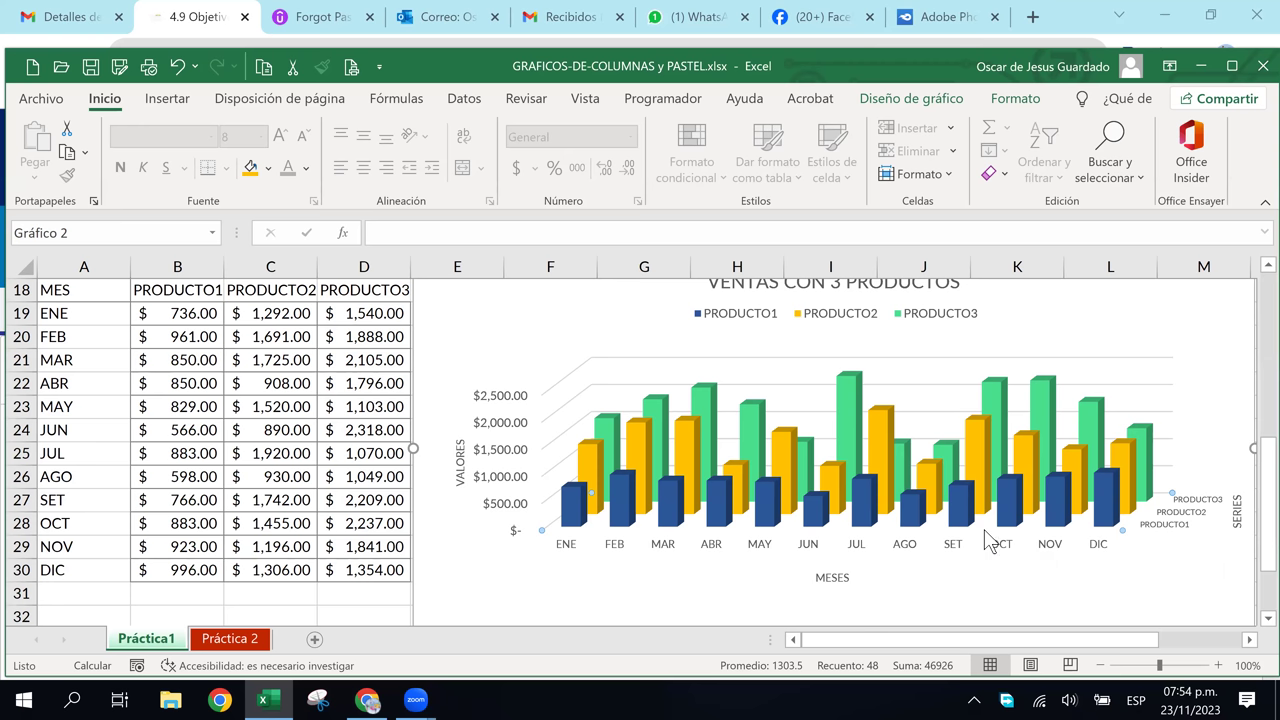
# Apply a radial gradient fill to the chart floor via Formato del plano inferior
pyautogui.rightClick(987, 535)
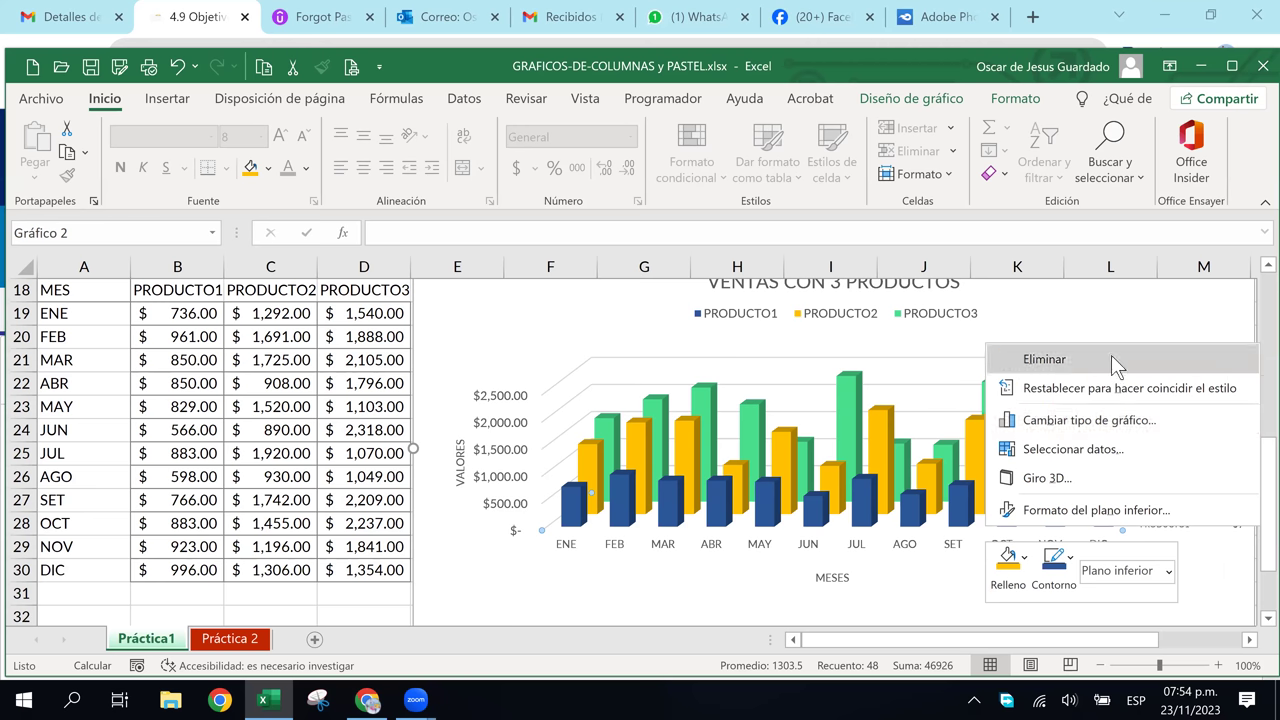
pyautogui.click(1110, 510)
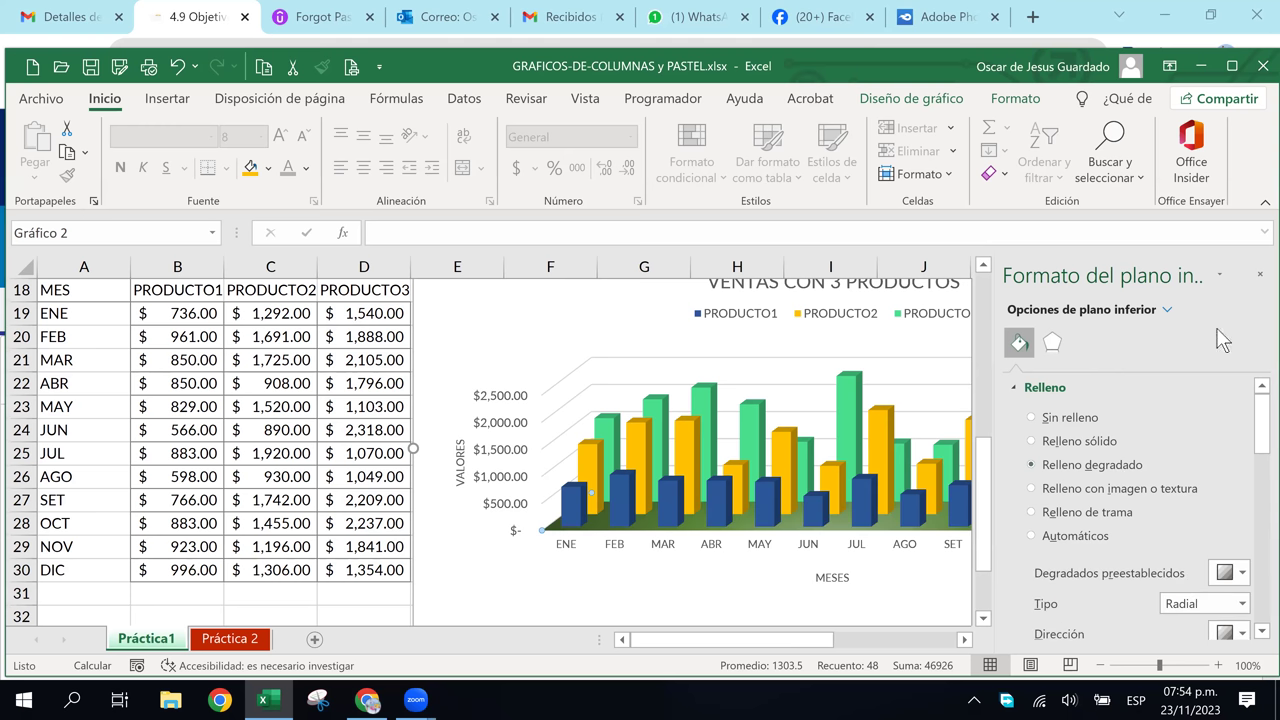
pyautogui.click(1260, 274)
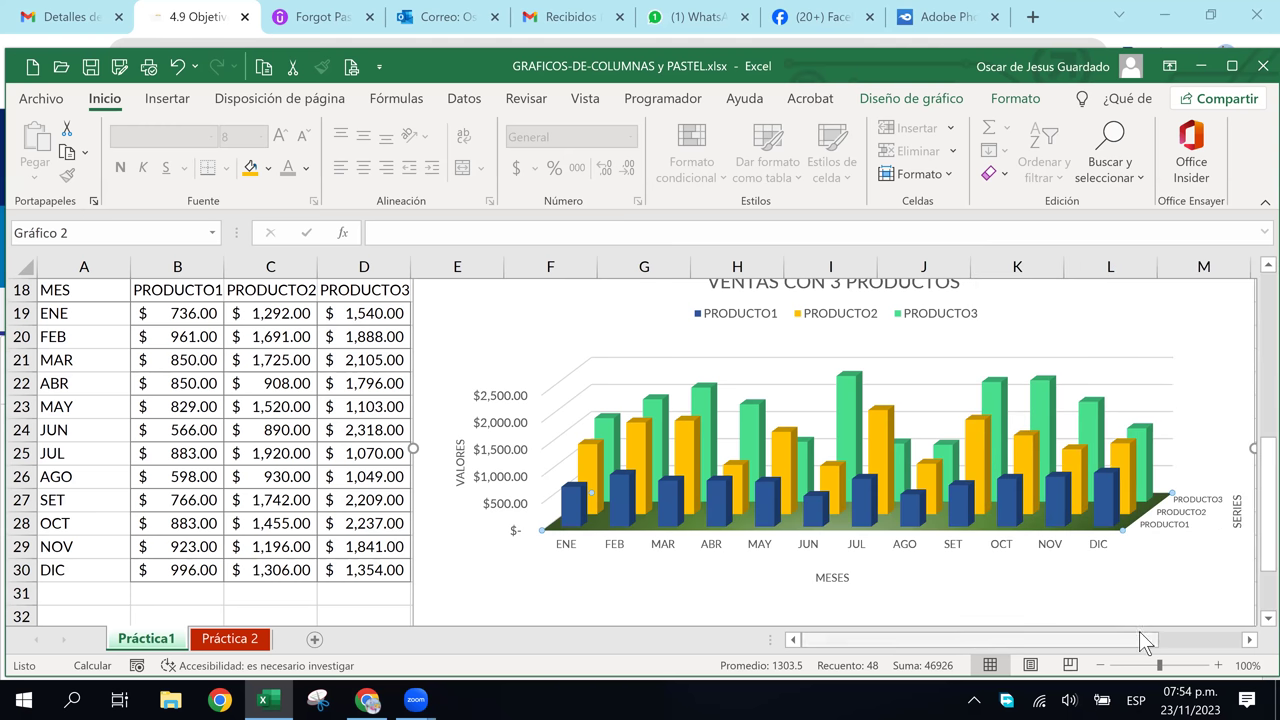
pyautogui.moveTo(1139, 638); pyautogui.dragTo(1223, 638)
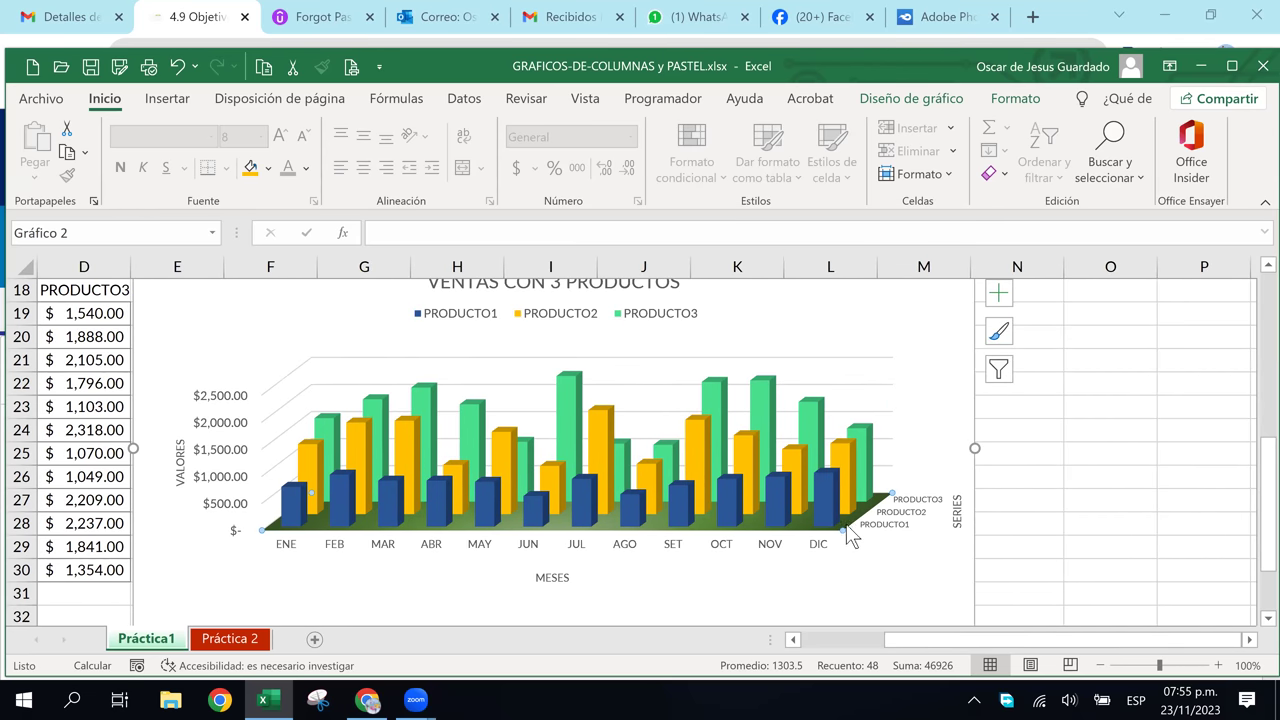
pyautogui.click(1001, 338)
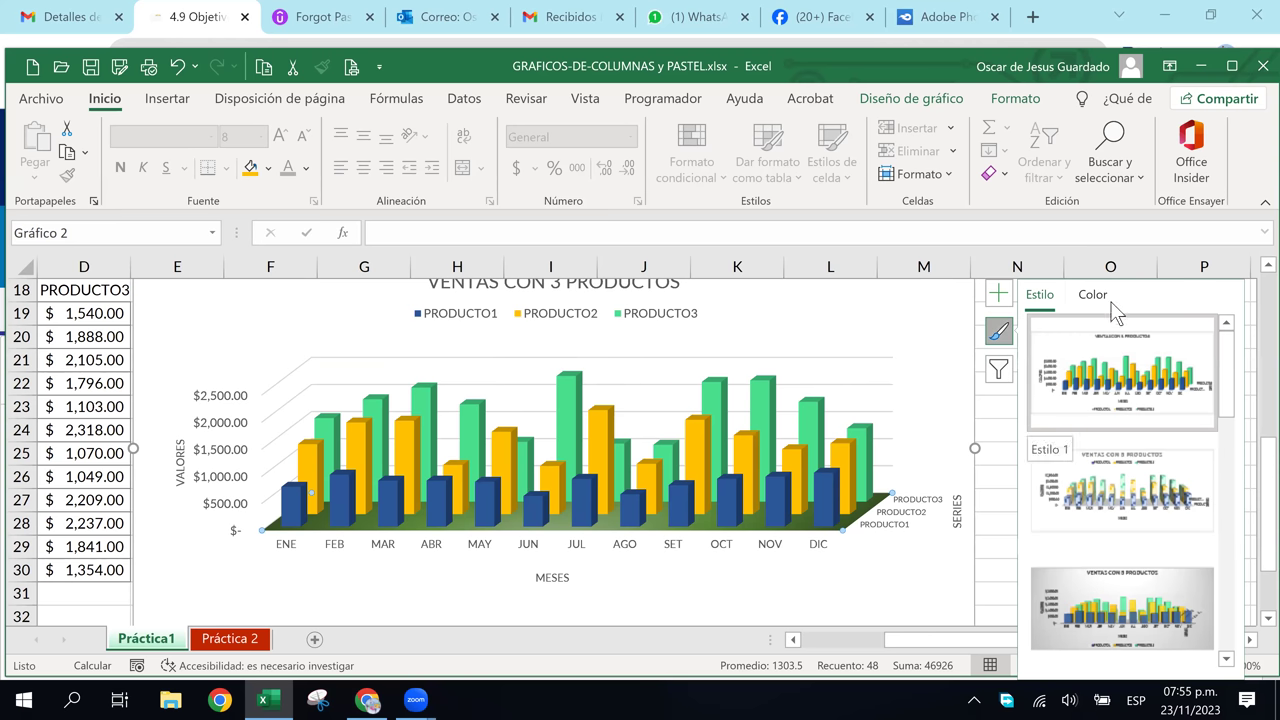
pyautogui.click(1096, 298)
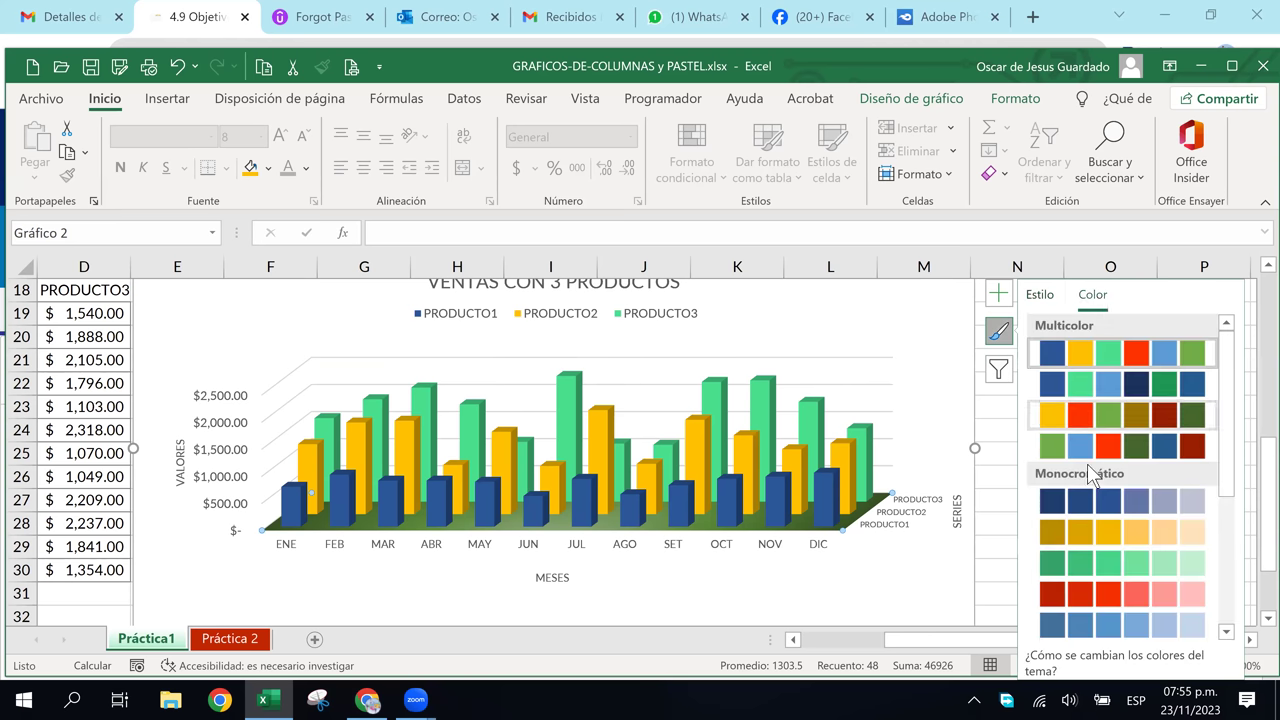
pyautogui.click(1040, 296)
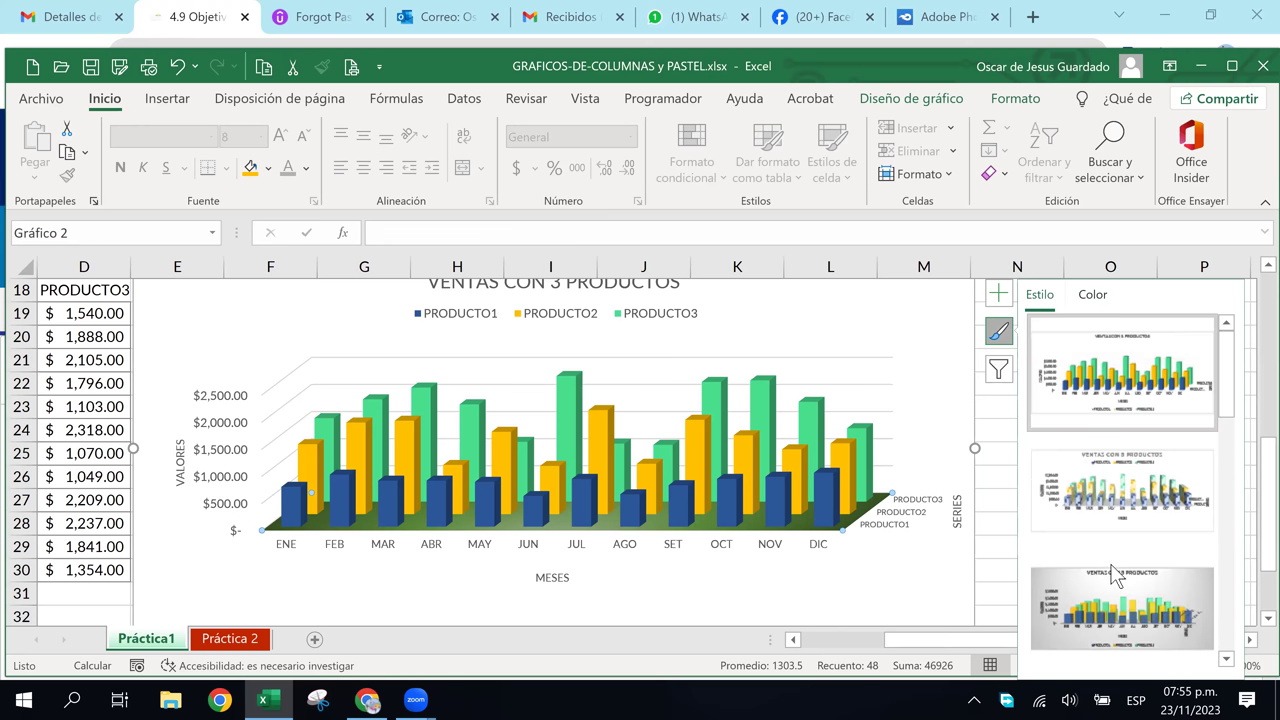
pyautogui.scroll(-5, 1111, 564)
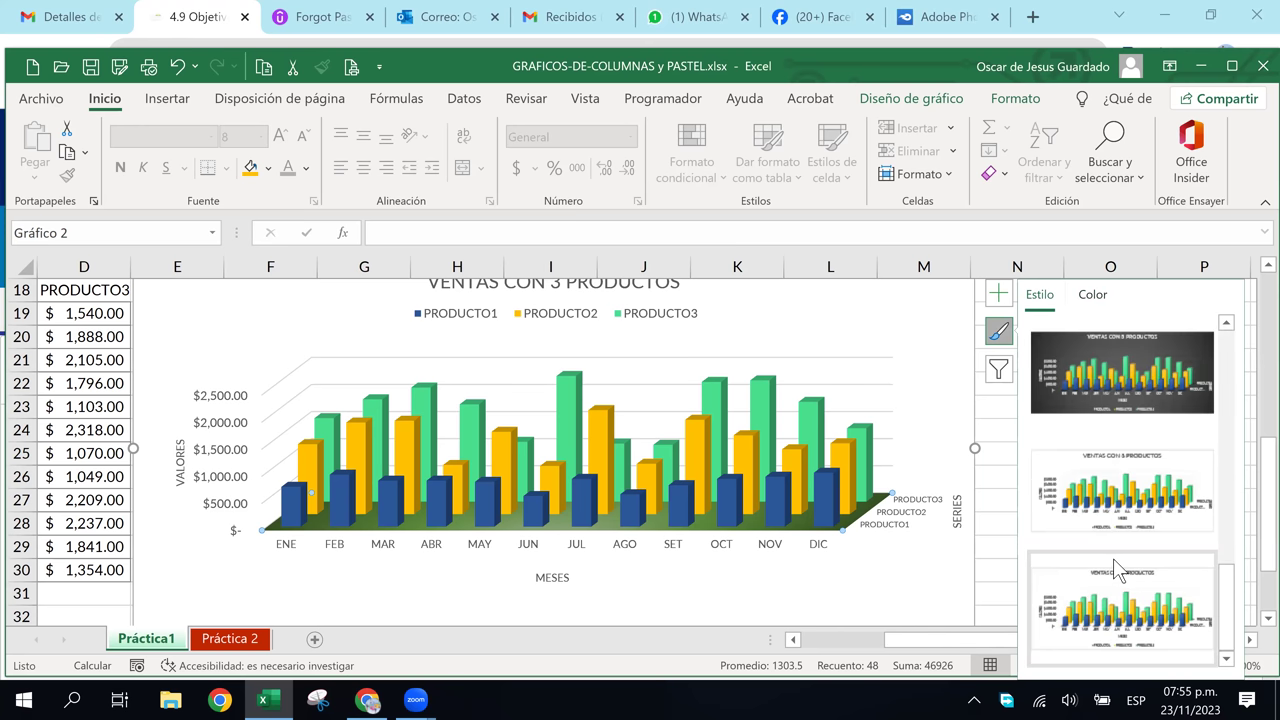
pyautogui.click(1113, 558)
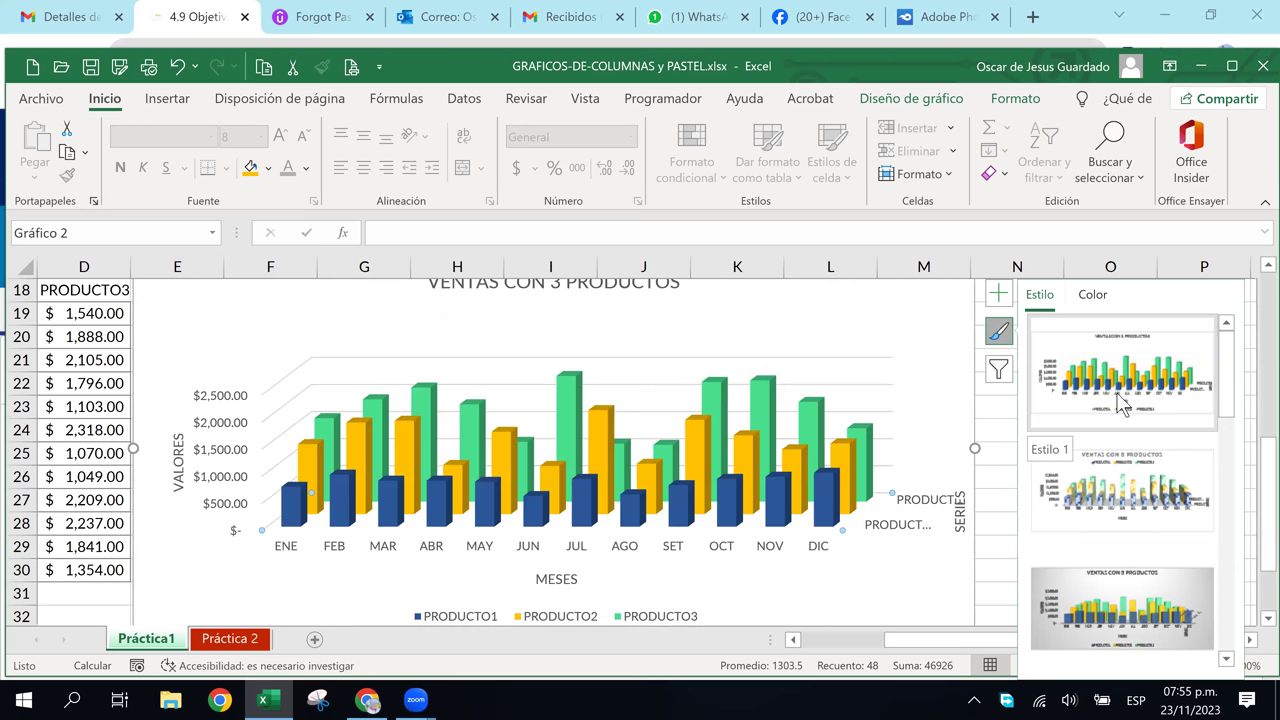
pyautogui.scroll(-5, 1121, 590)
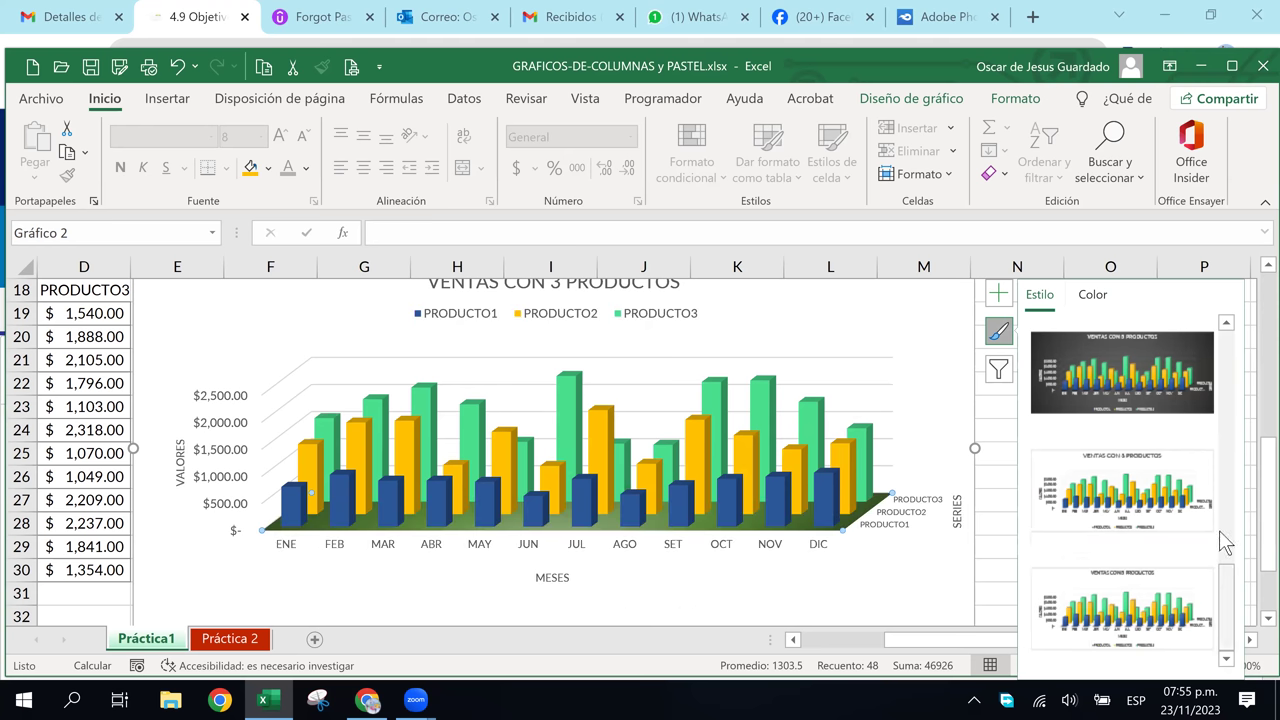
pyautogui.moveTo(1232, 596); pyautogui.dragTo(1218, 350)
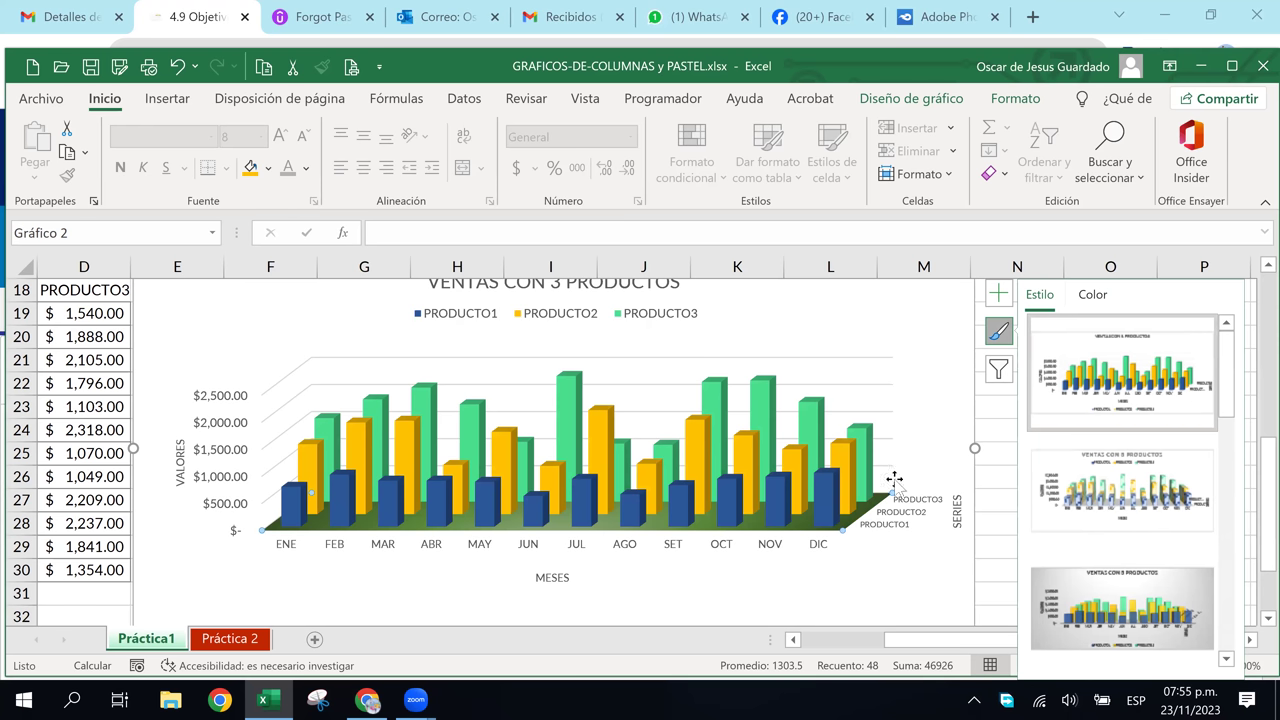
pyautogui.click(1095, 294)
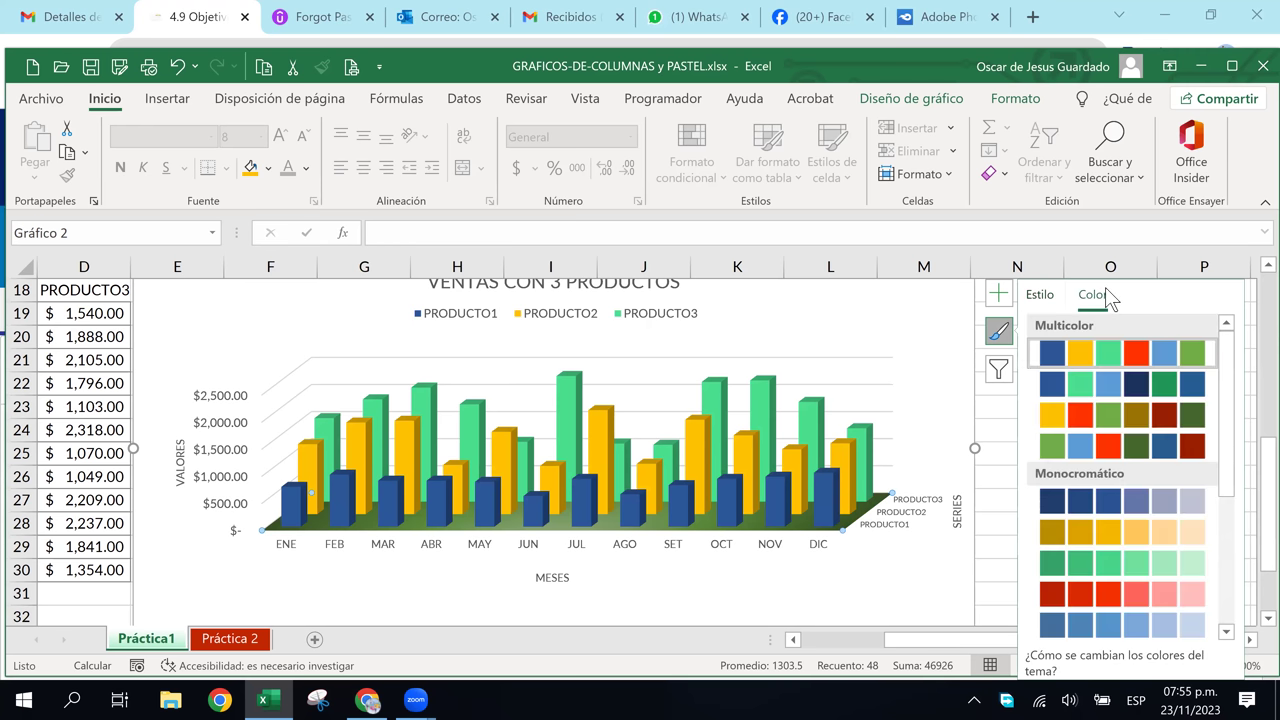
pyautogui.click(1265, 447)
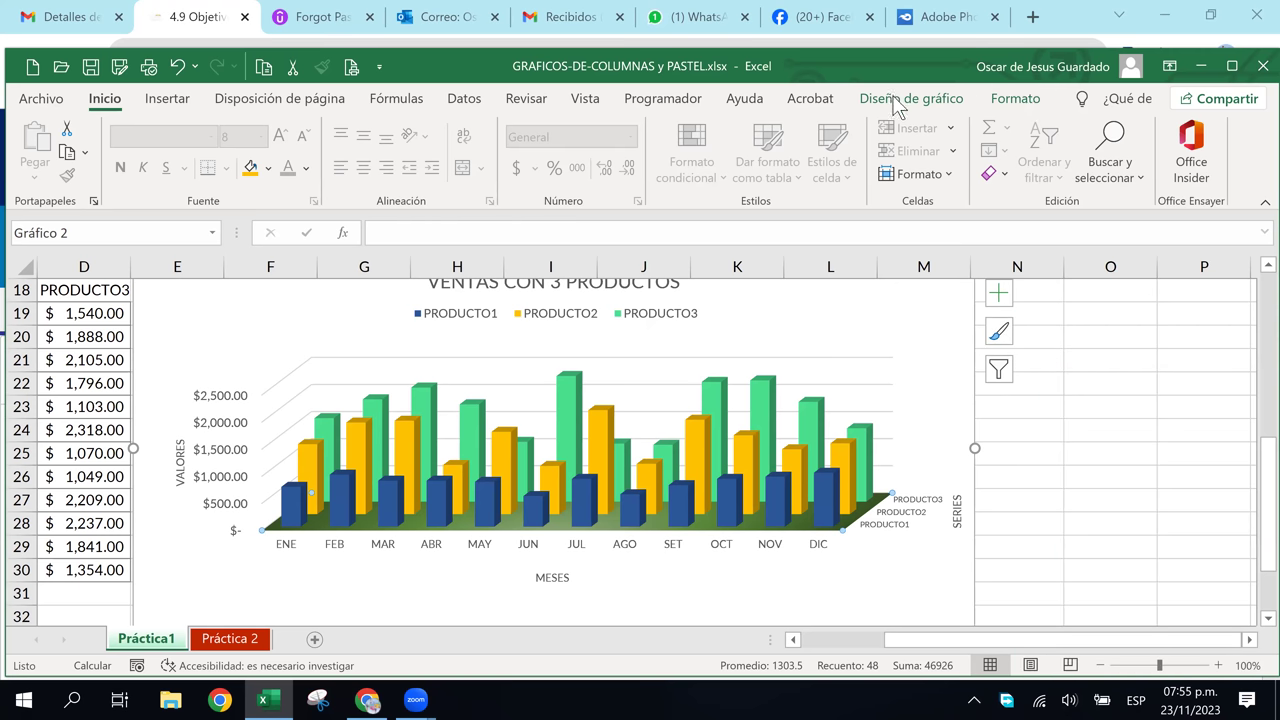
# Open the Relleno de forma colour choices from the Formato tab for the chart floor
pyautogui.click(1013, 104)
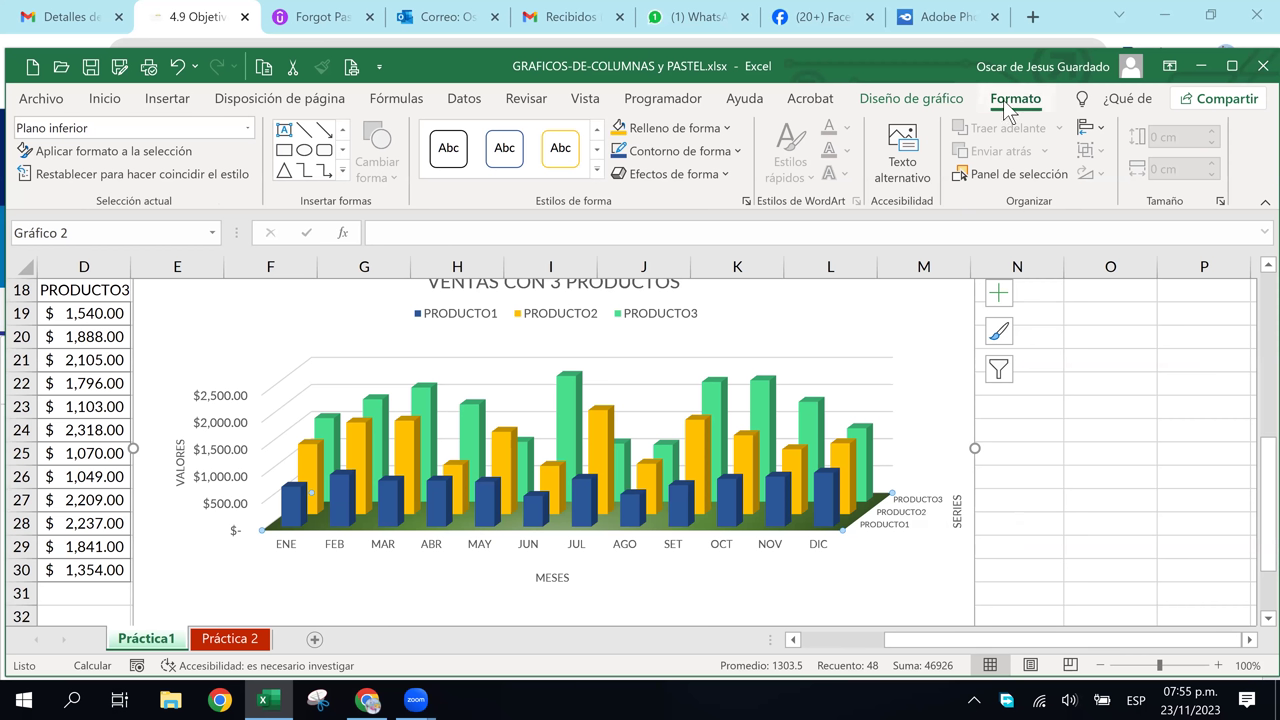
pyautogui.click(726, 128)
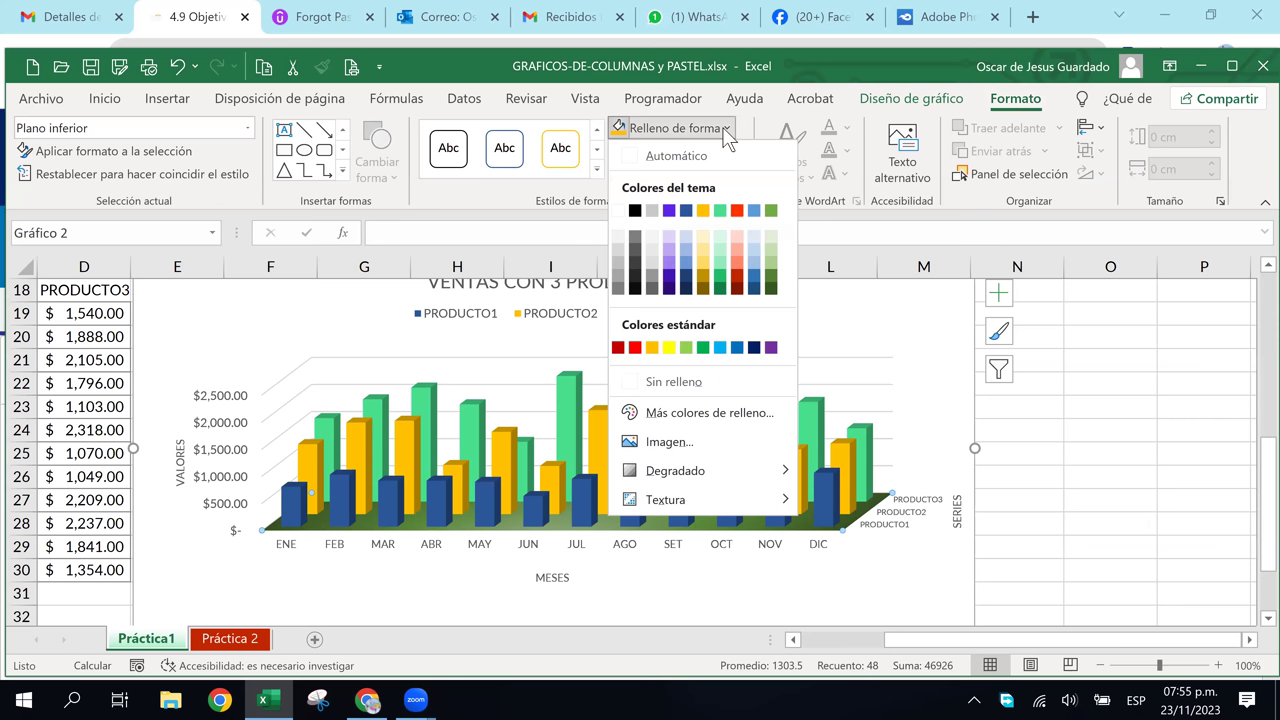
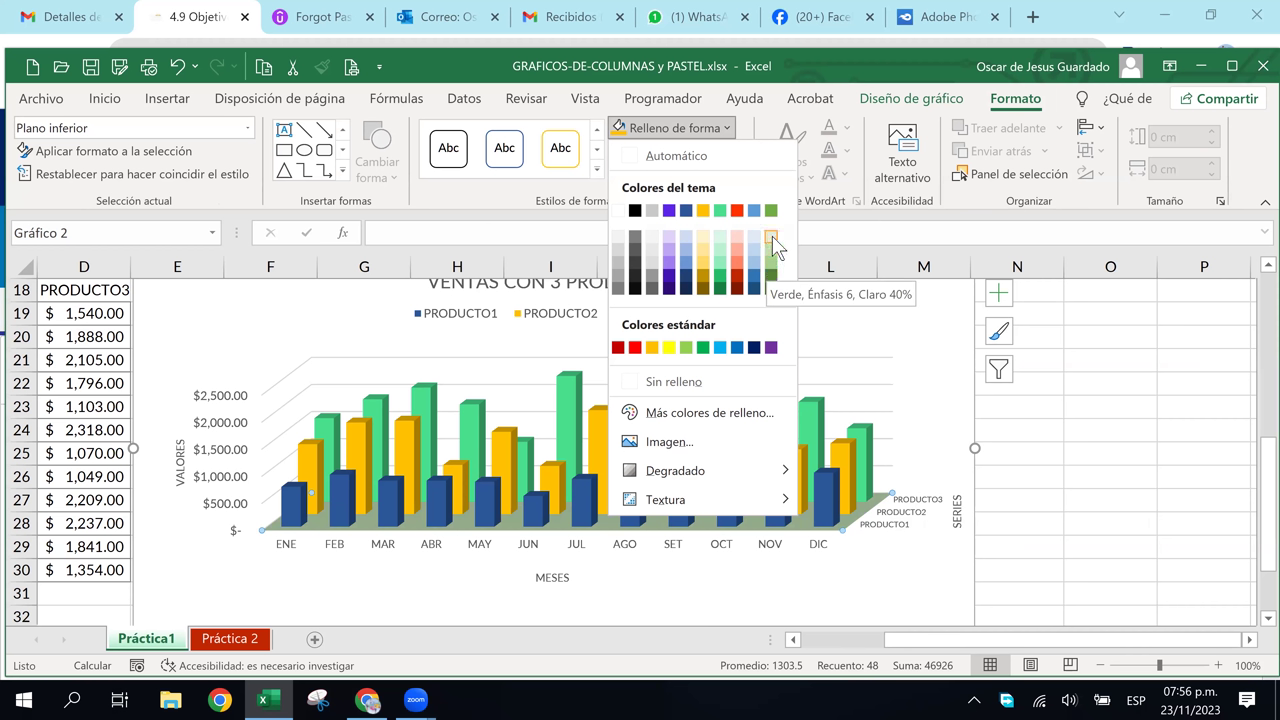
# Fill the chart floor with Púrpura, Texto 2, Claro 80% and select the side walls
pyautogui.click(670, 235)
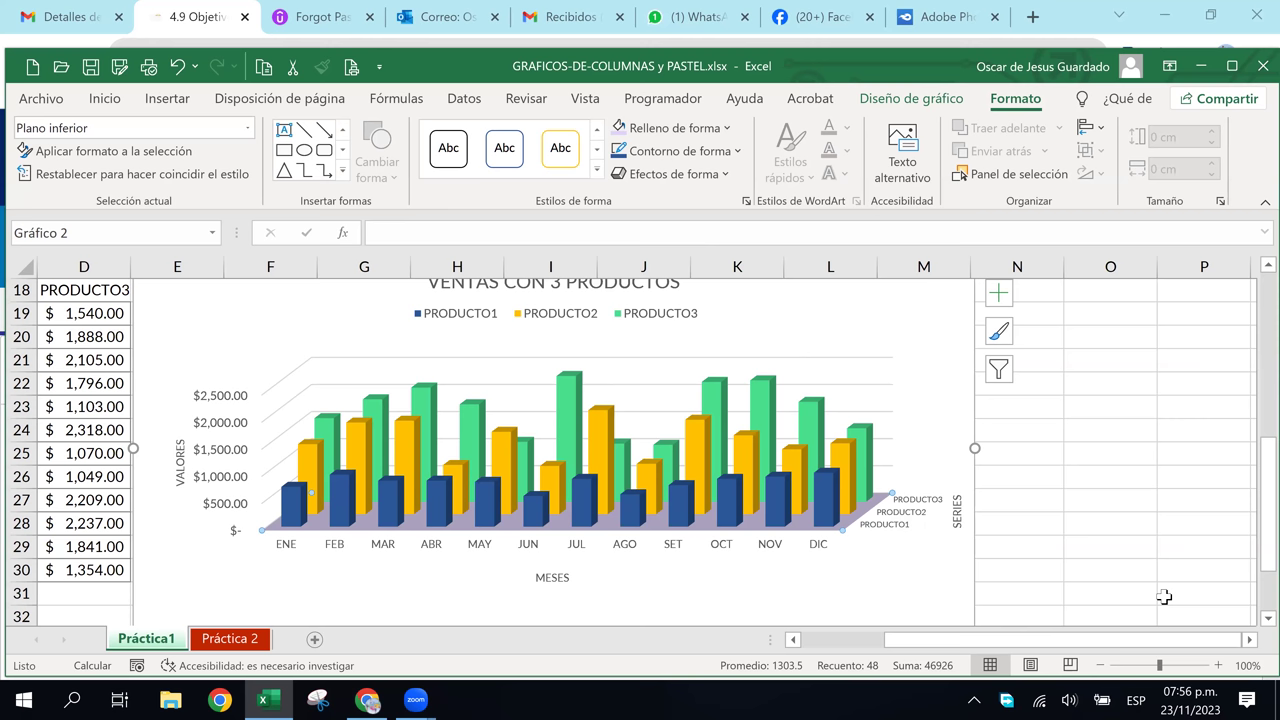
pyautogui.click(329, 357)
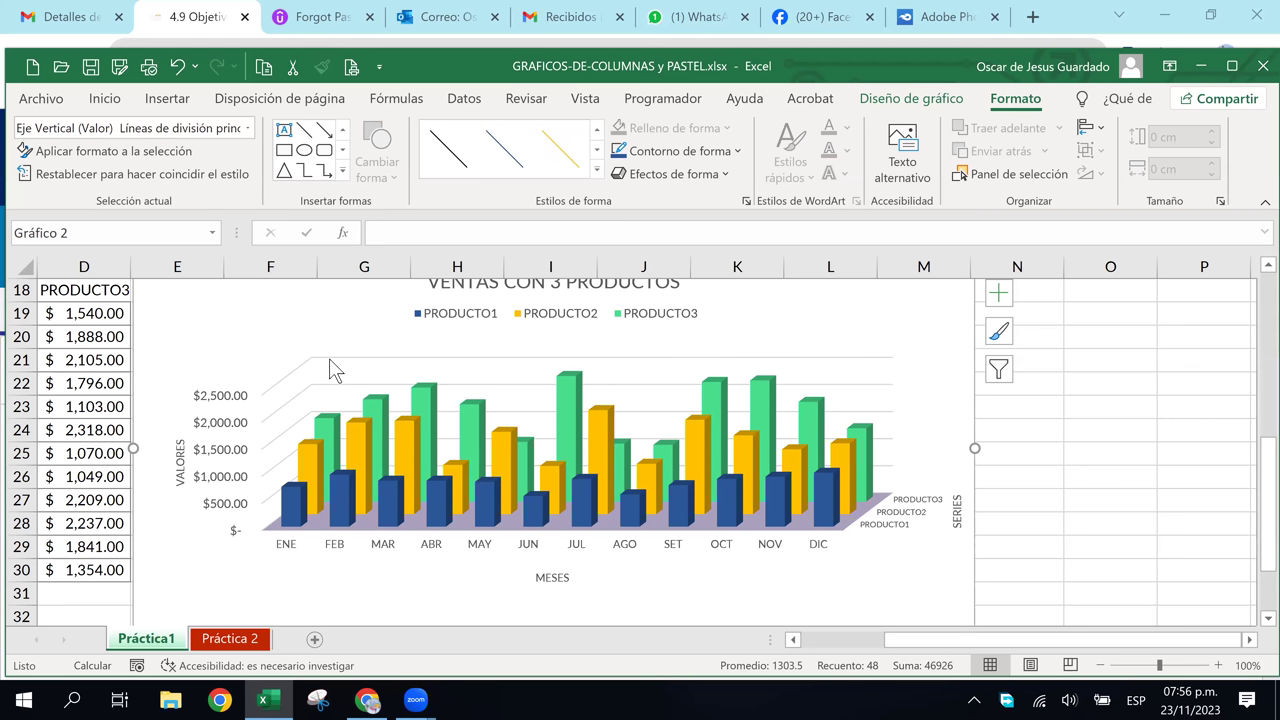
pyautogui.click(335, 386)
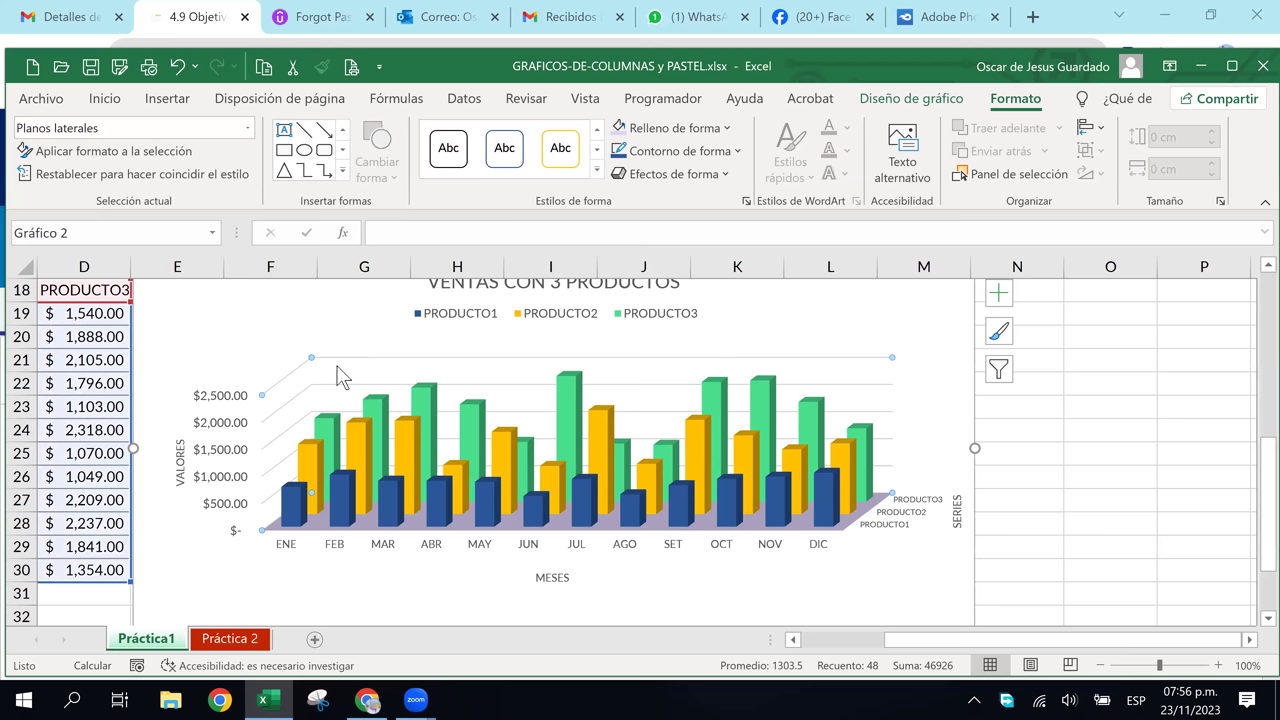
# Give the side walls a pale blue fill and open the Formato de planos laterales pane
pyautogui.click(726, 132)
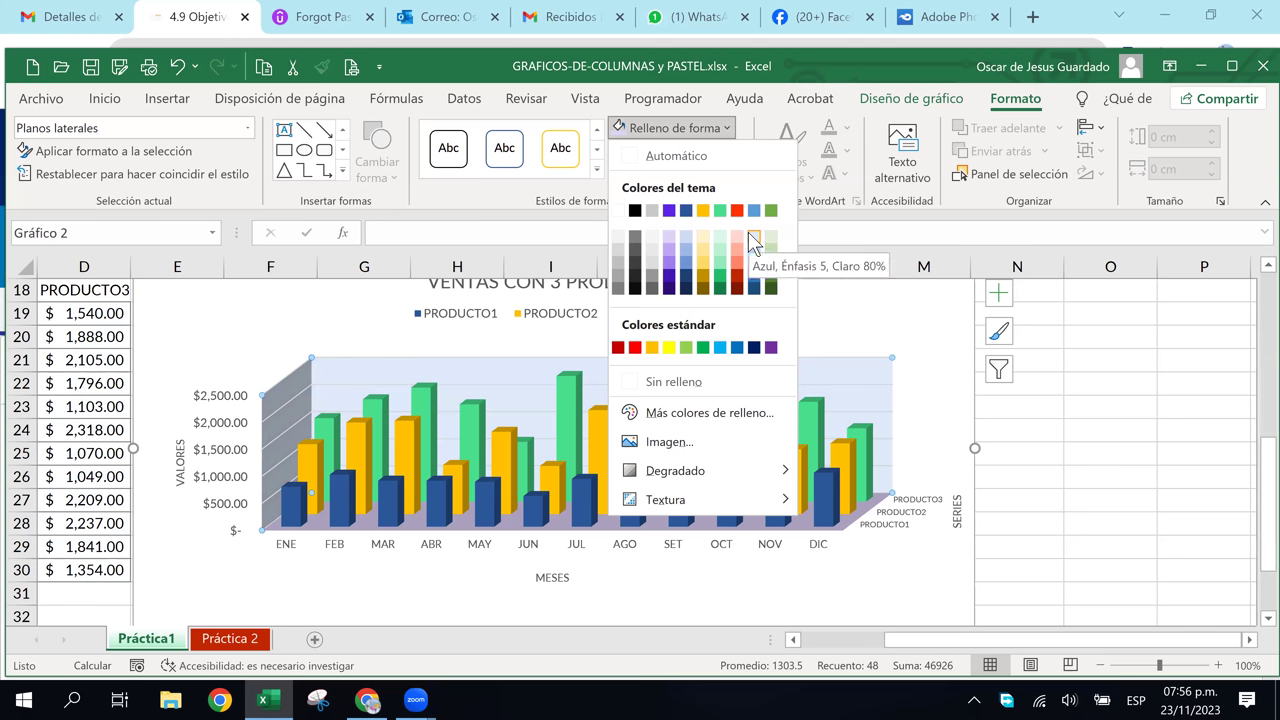
pyautogui.click(750, 236)
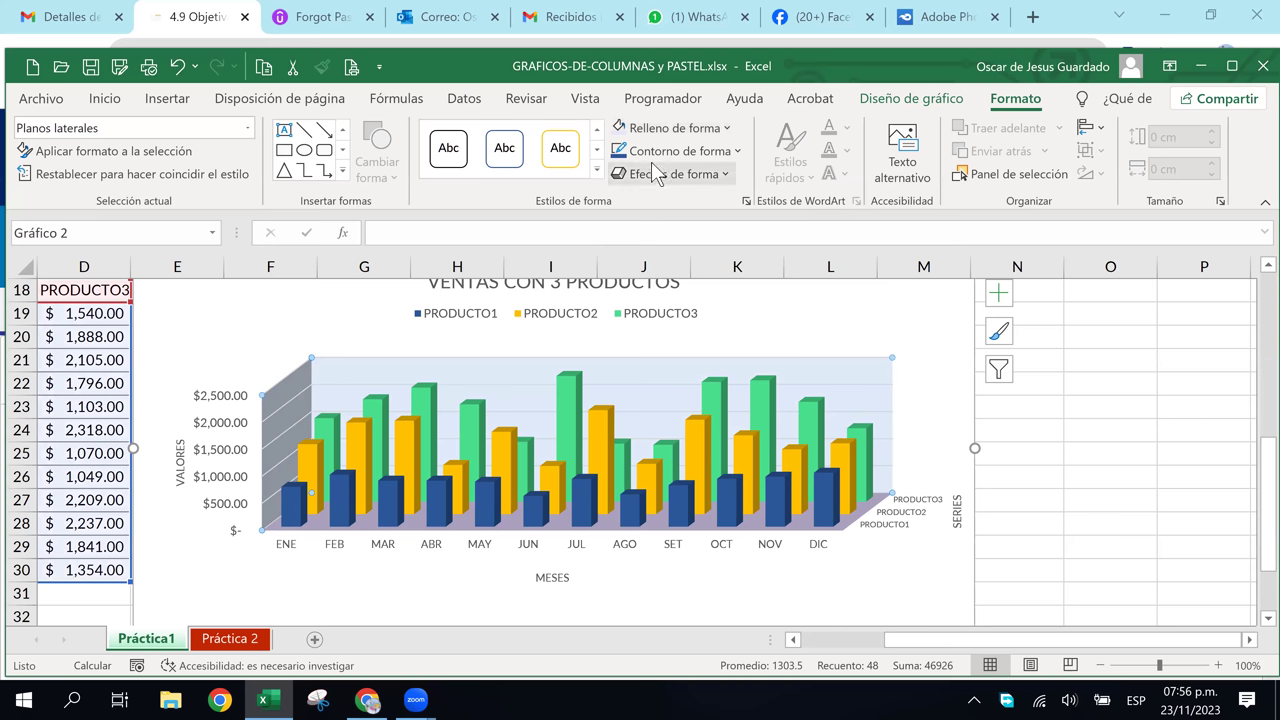
pyautogui.click(712, 128)
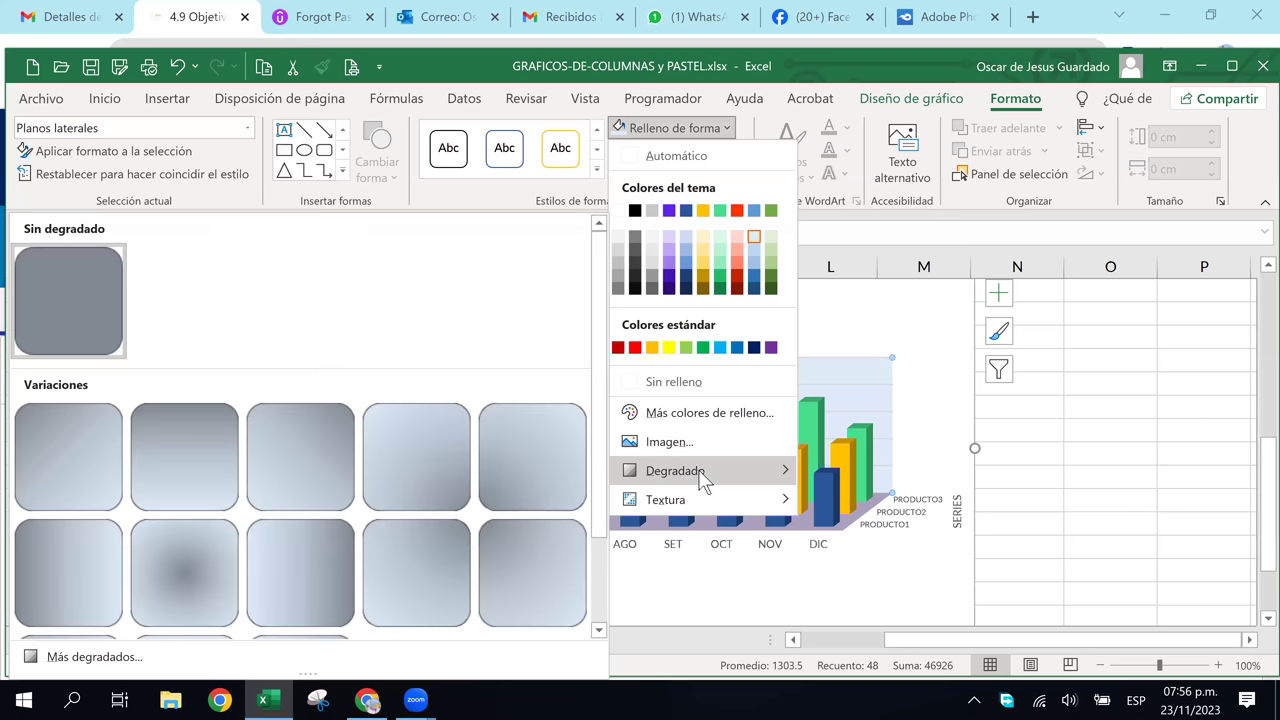
pyautogui.moveTo(700, 470)
pyautogui.scroll(-1, 380, 546)
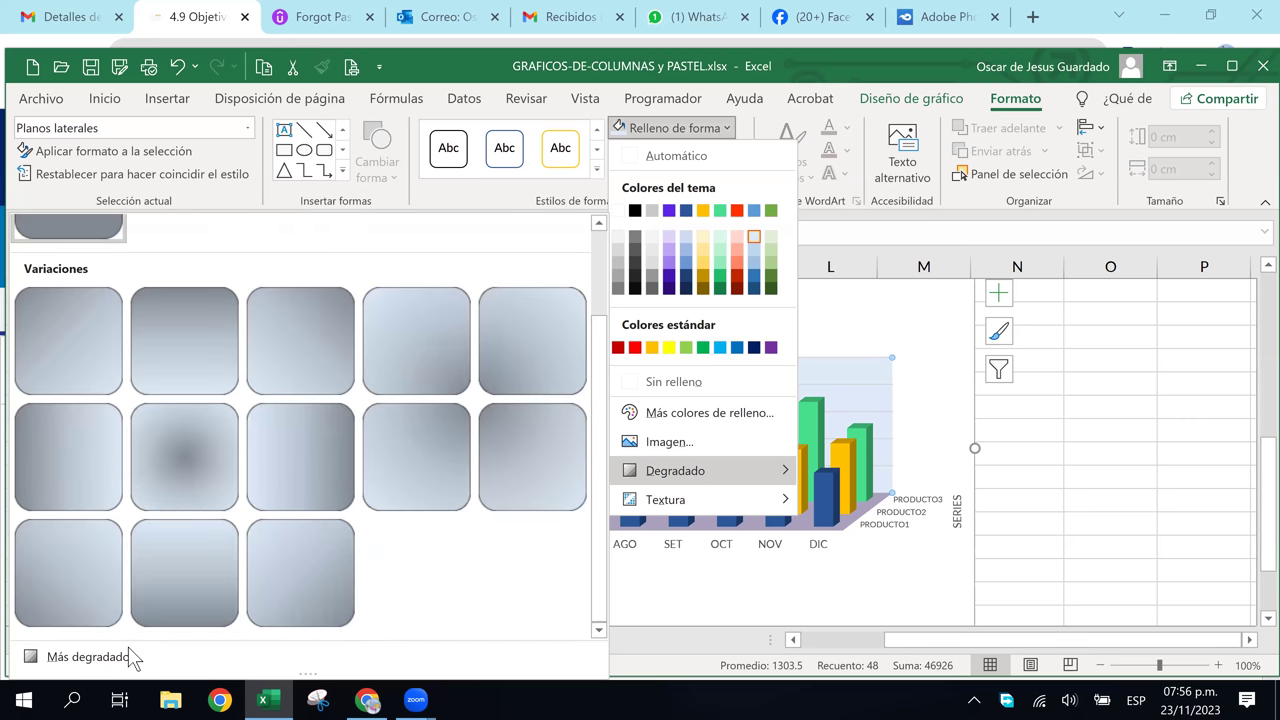
pyautogui.click(90, 656)
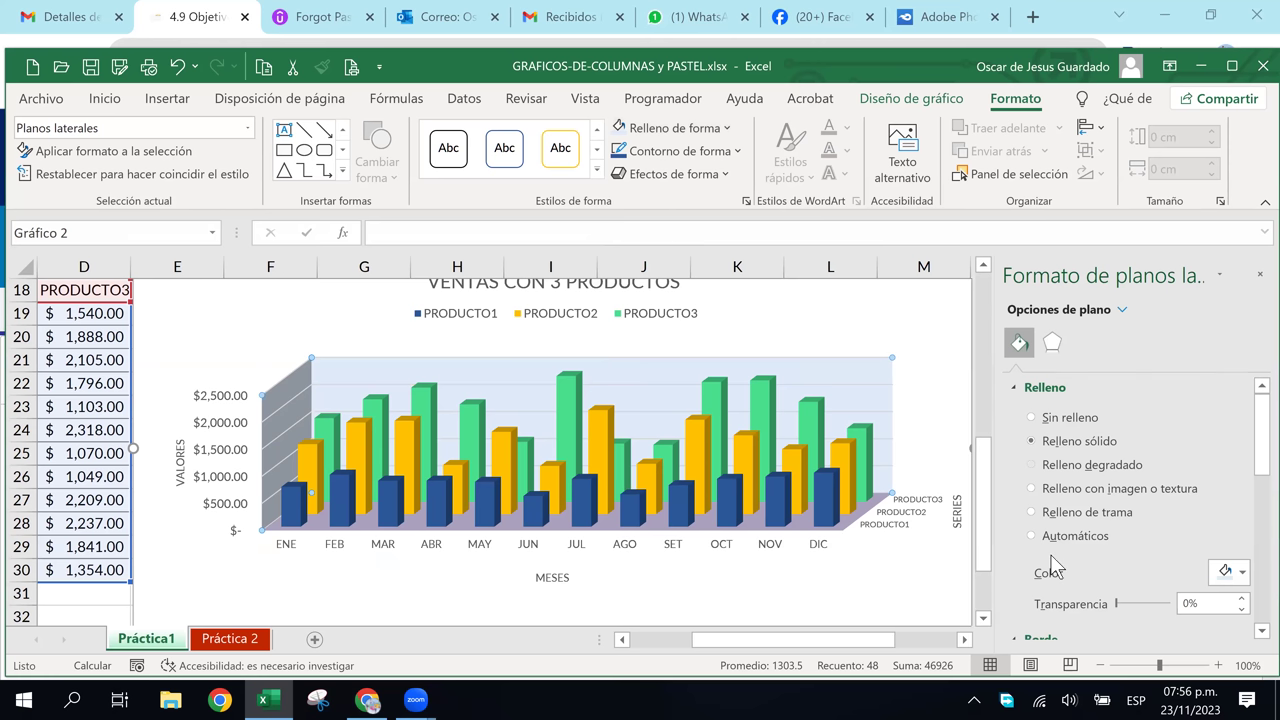
# Switch the walls to gradient fill and apply a light green preset gradient
pyautogui.click(1090, 464)
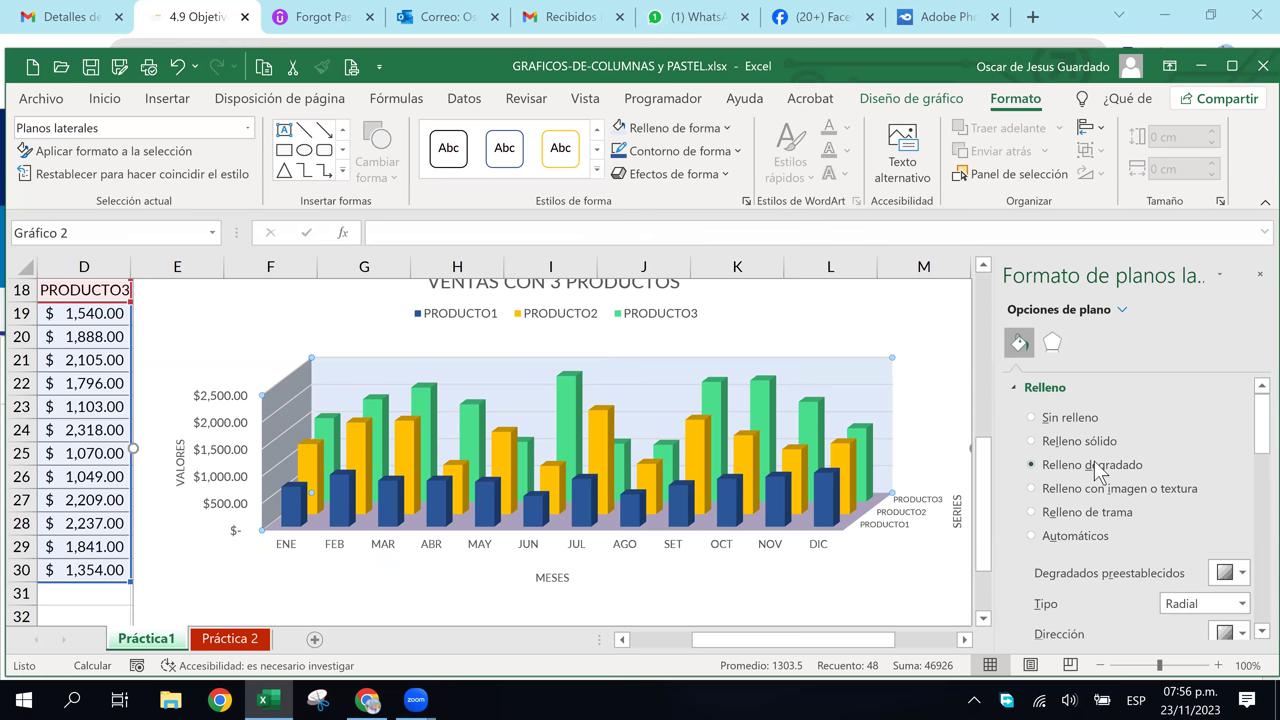
pyautogui.click(1228, 572)
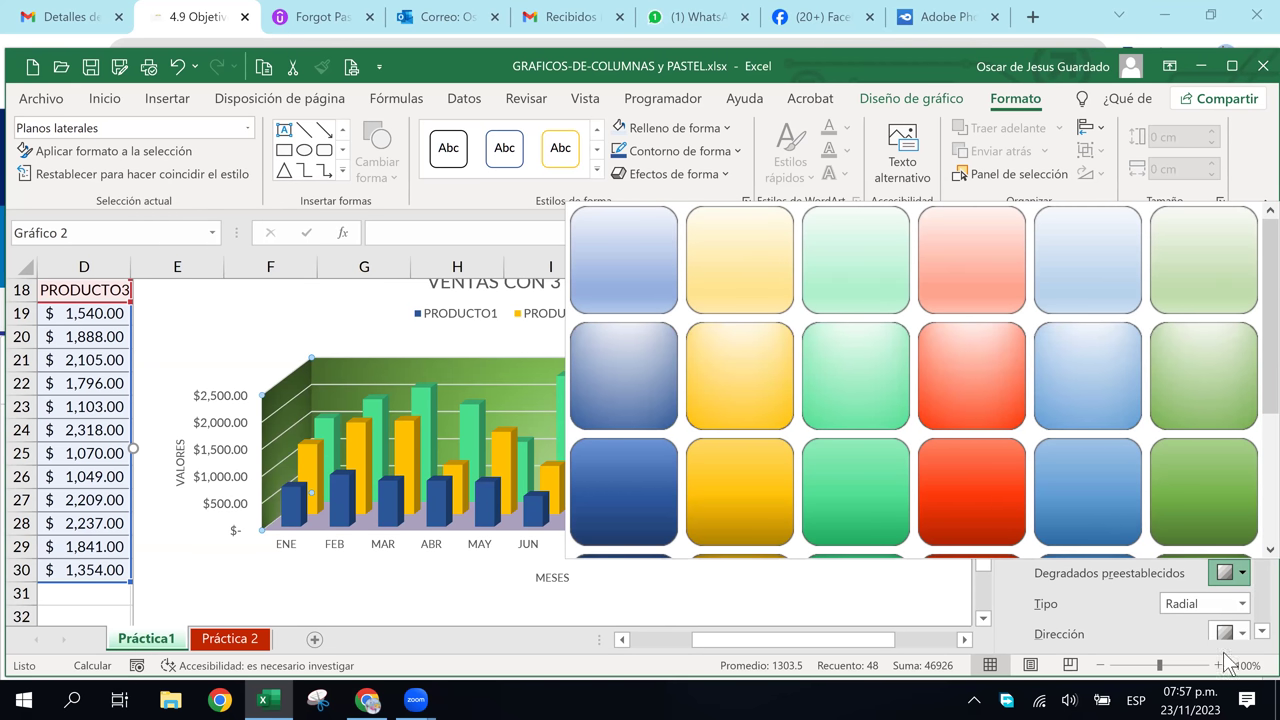
pyautogui.click(1240, 603)
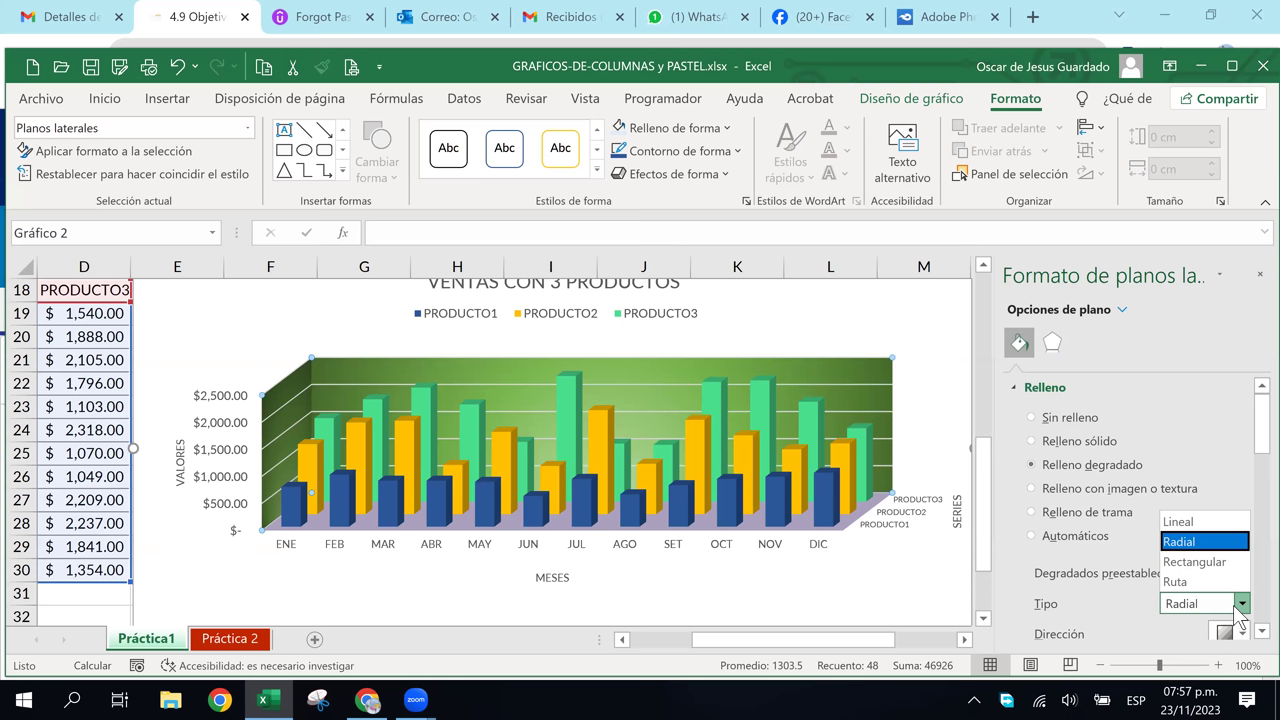
pyautogui.click(1203, 548)
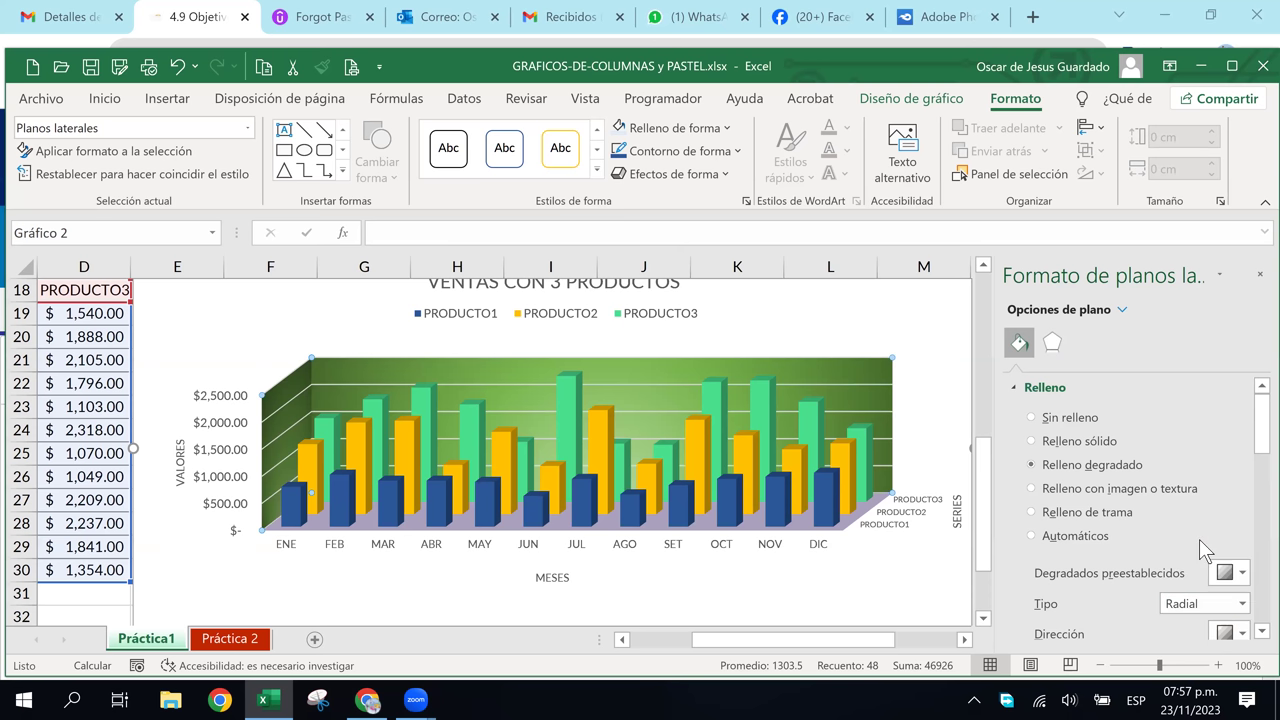
pyautogui.click(1240, 573)
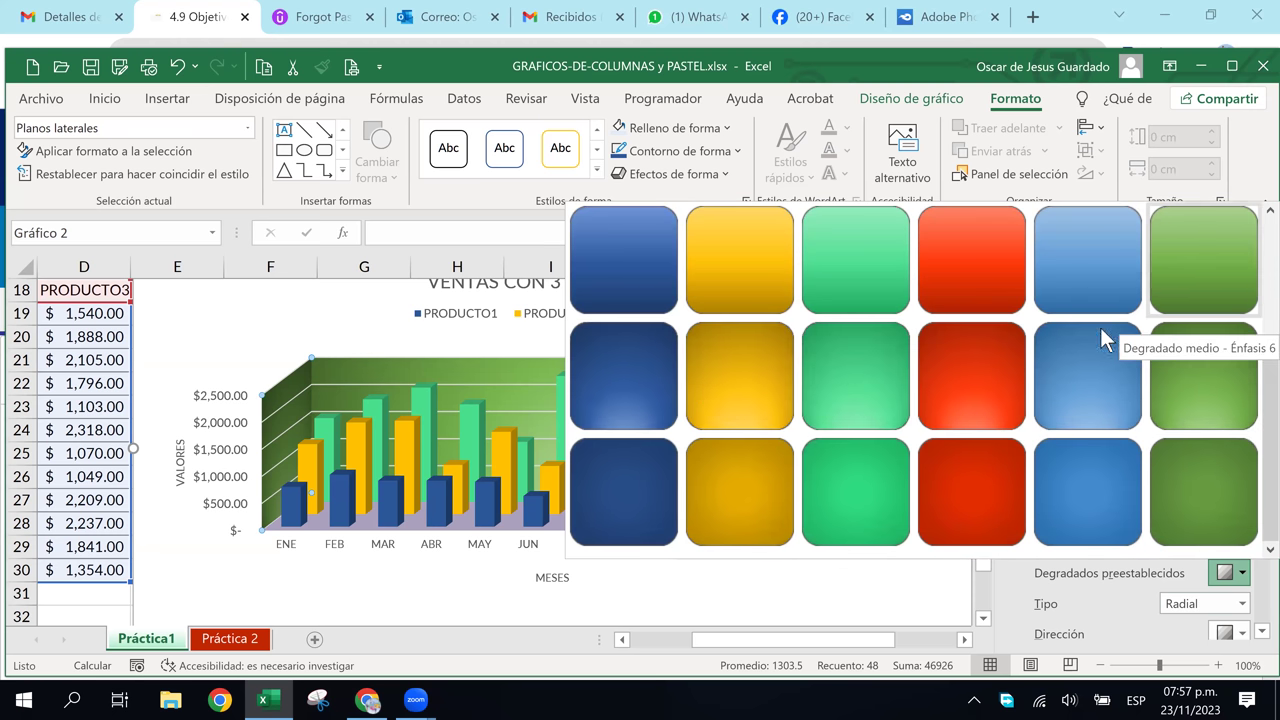
pyautogui.click(1244, 607)
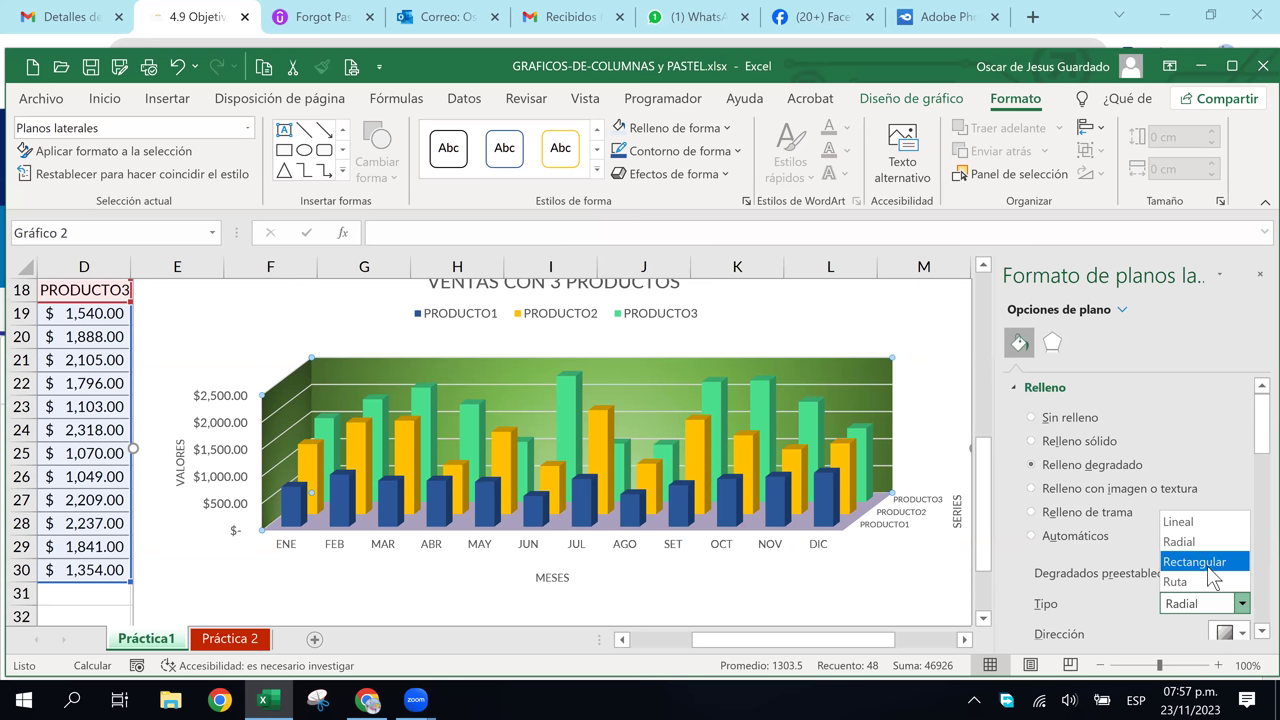
pyautogui.click(1206, 582)
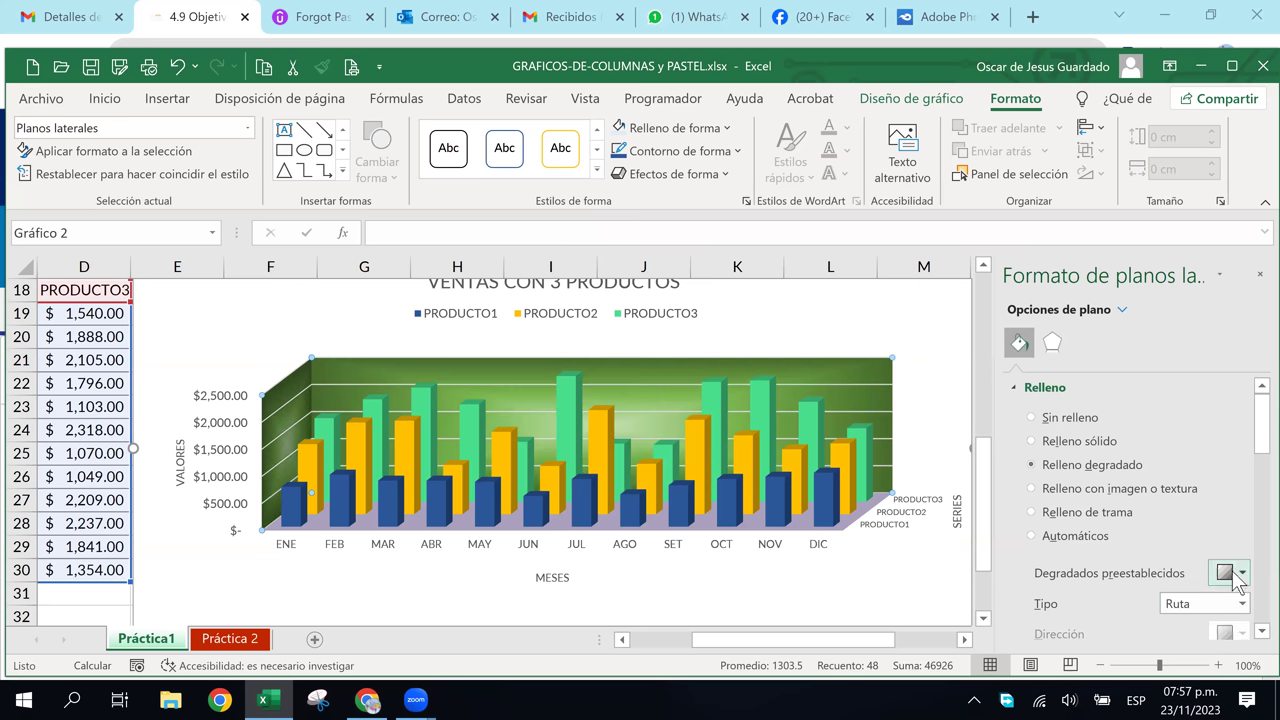
pyautogui.click(1230, 573)
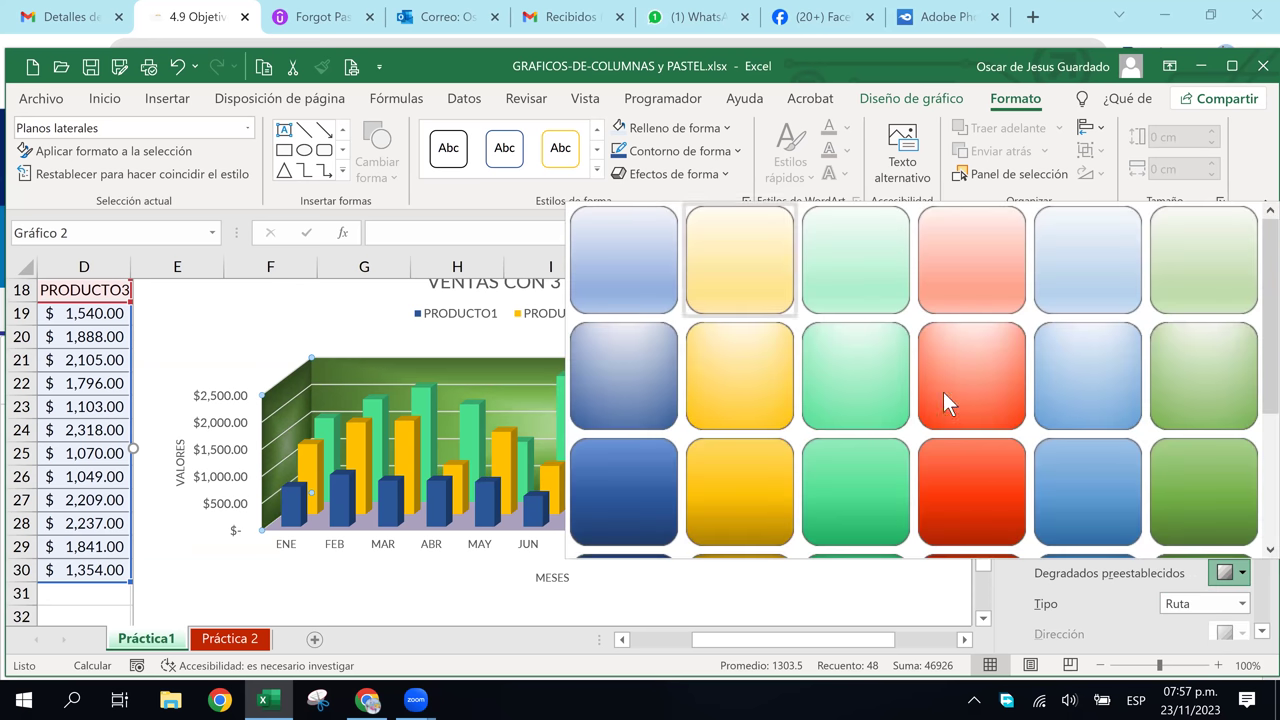
pyautogui.scroll(-2, 1070, 409)
pyautogui.scroll(2, 1070, 409)
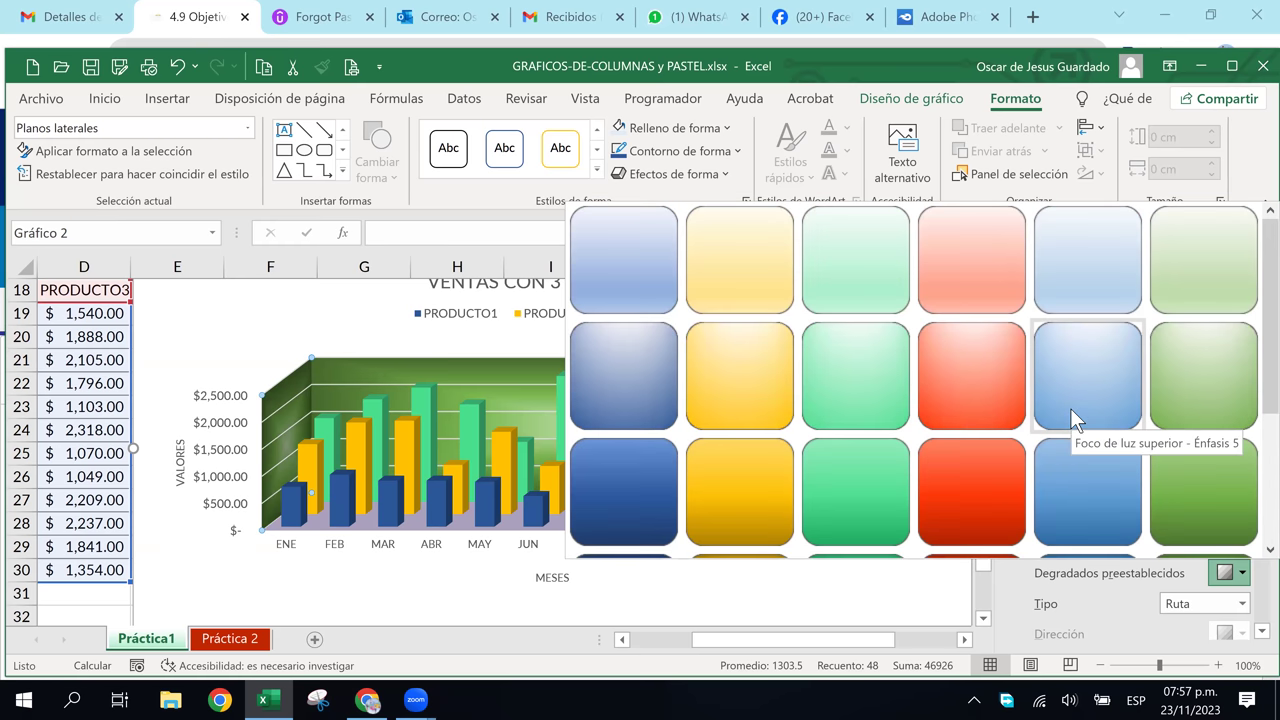
pyautogui.click(1193, 262)
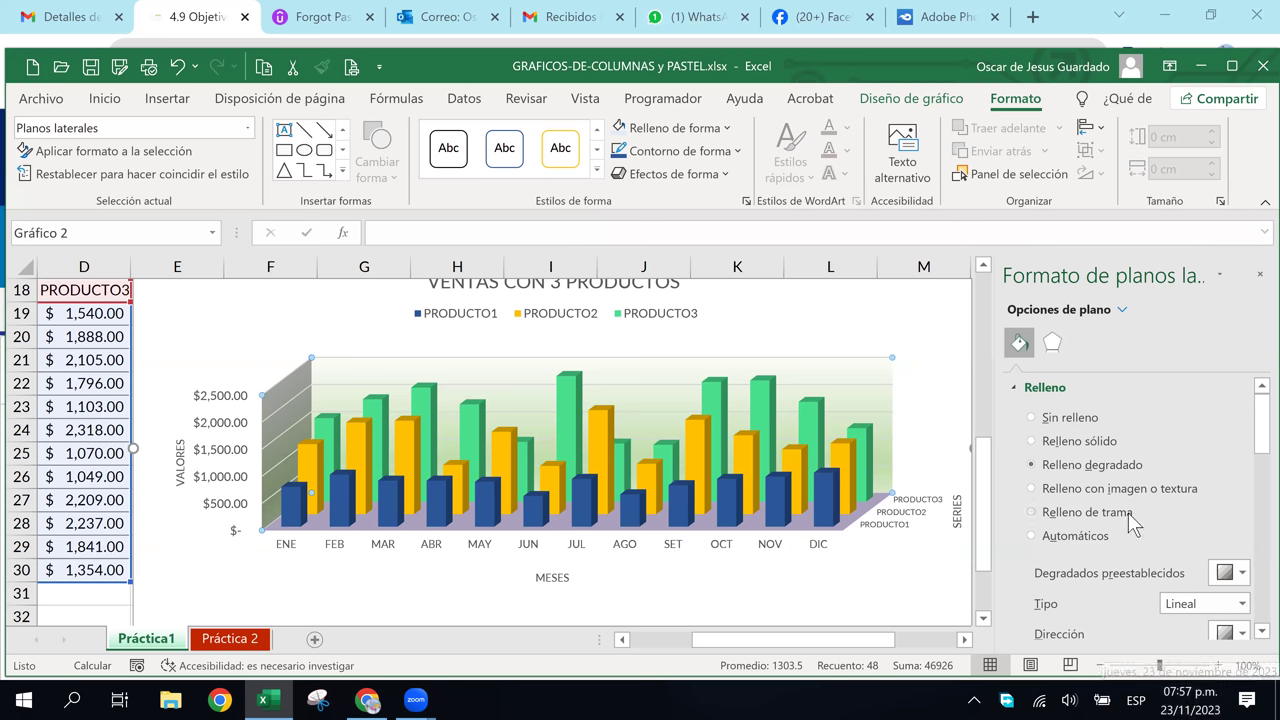
# Make the wall gradient Rectangular and choose a gradient direction preset
pyautogui.click(1228, 573)
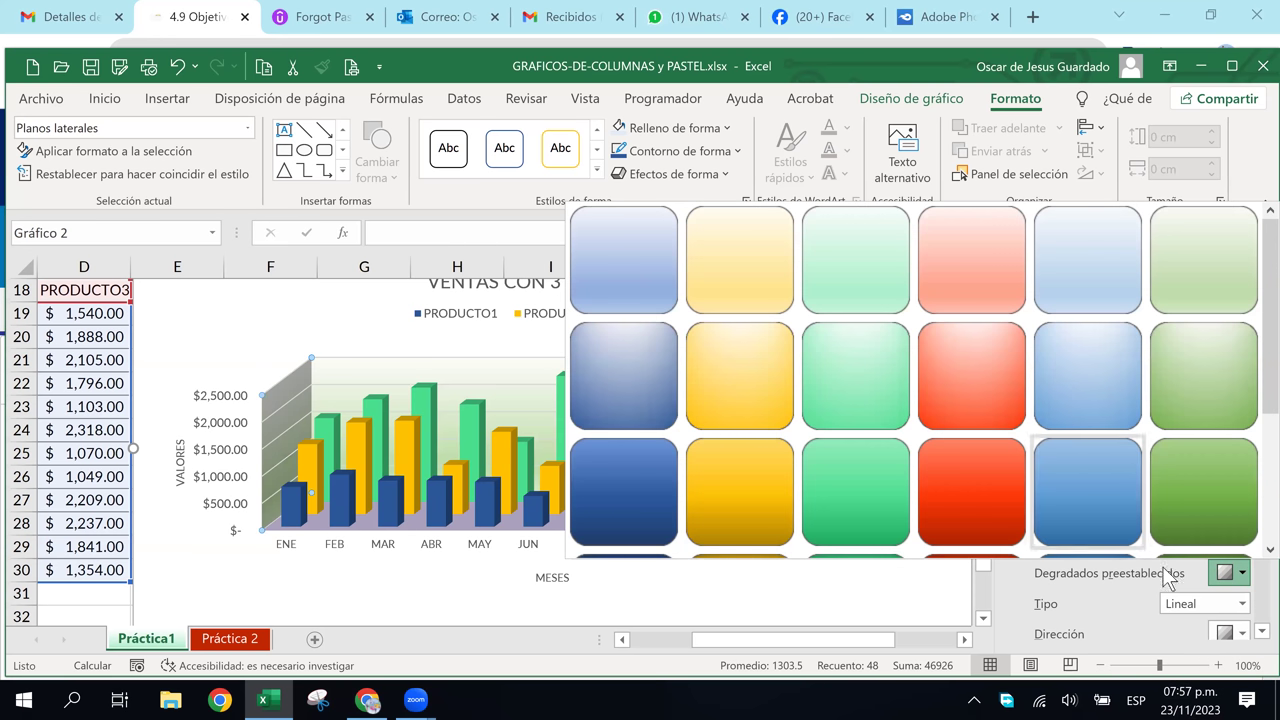
pyautogui.click(1208, 604)
pyautogui.click(1195, 541)
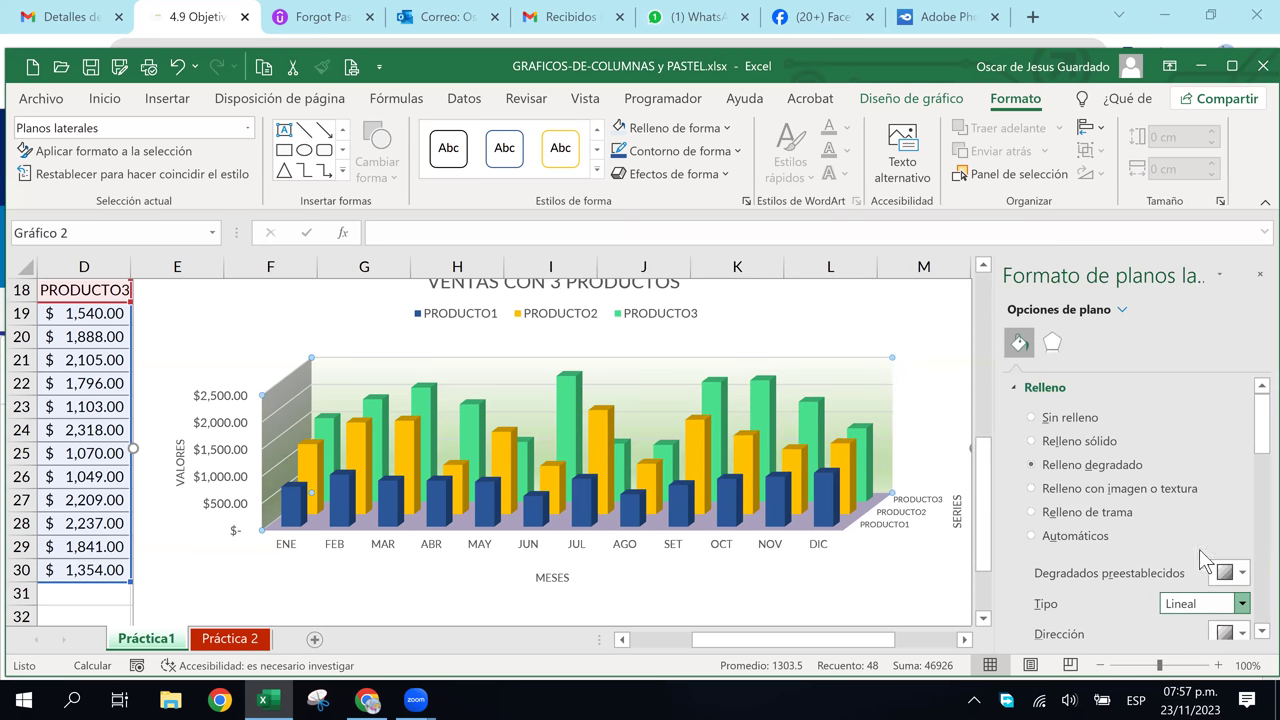
pyautogui.click(1232, 600)
pyautogui.click(1222, 562)
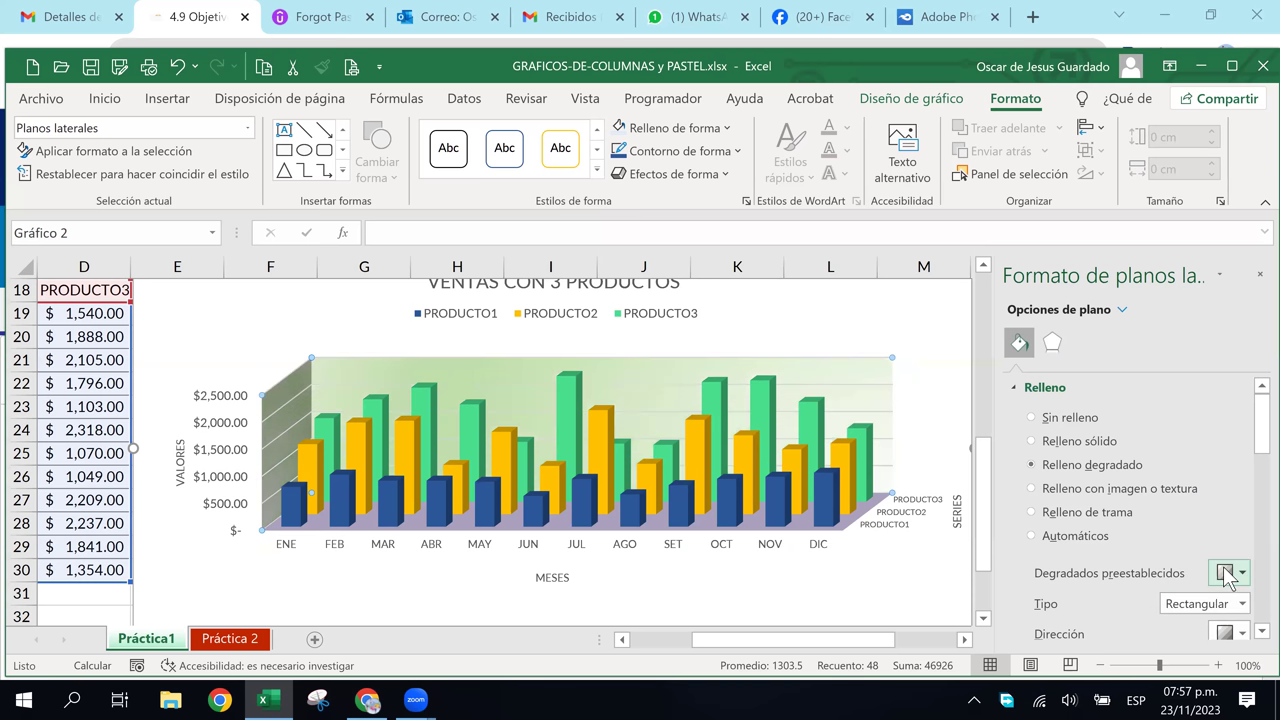
pyautogui.click(1228, 573)
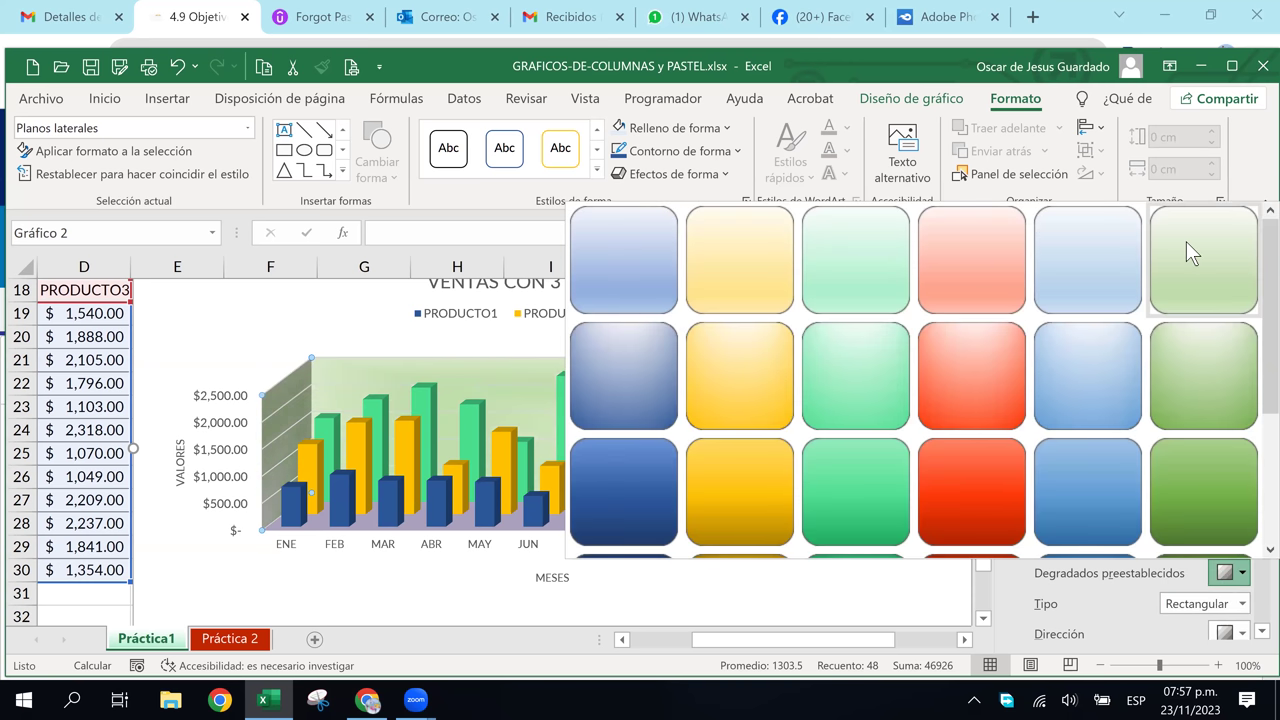
pyautogui.scroll(-2, 931, 421)
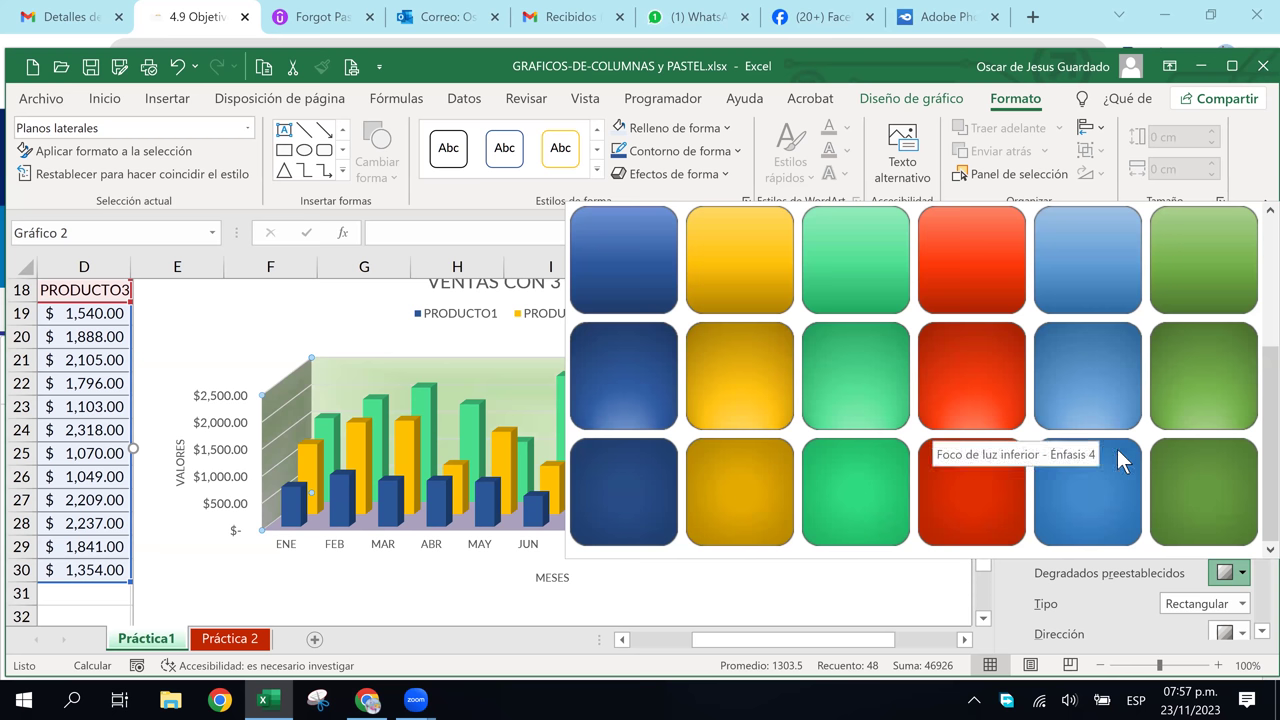
pyautogui.click(1238, 625)
pyautogui.scroll(-1, 1236, 615)
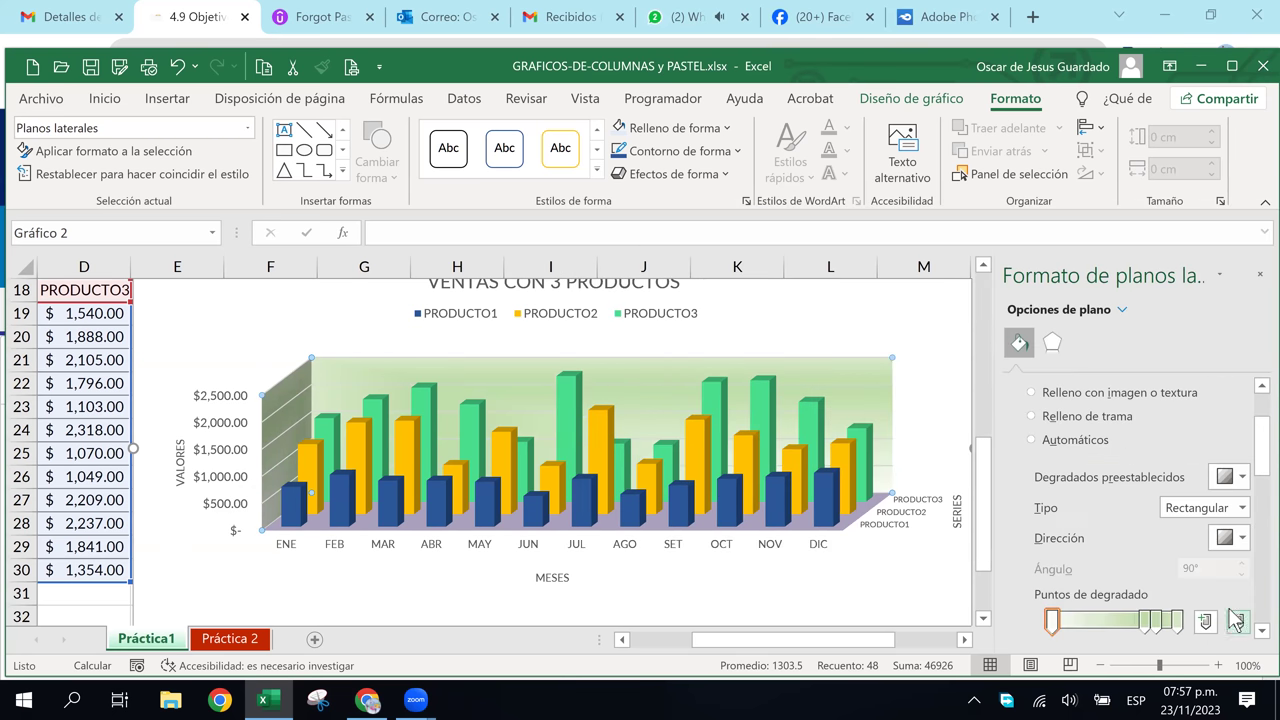
pyautogui.click(1238, 538)
pyautogui.click(974, 627)
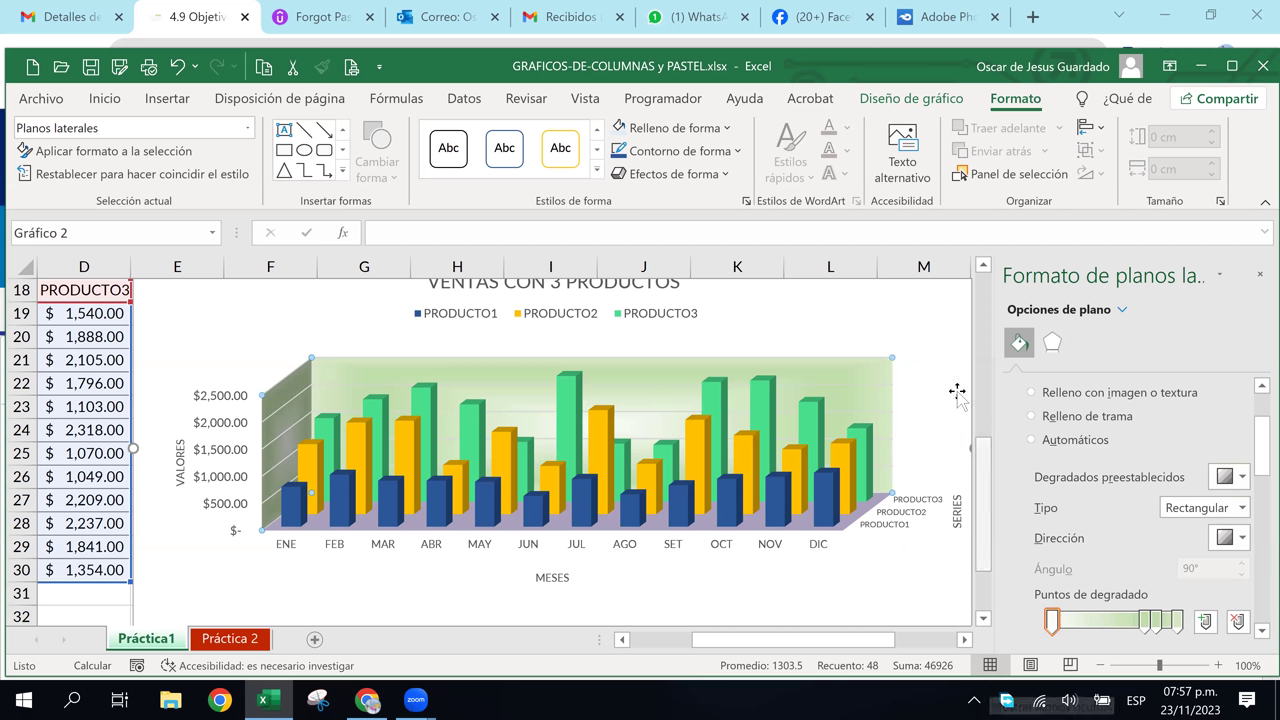
# Change the PRODUCTO2 series columns to a cylinder shape
pyautogui.click(762, 402)
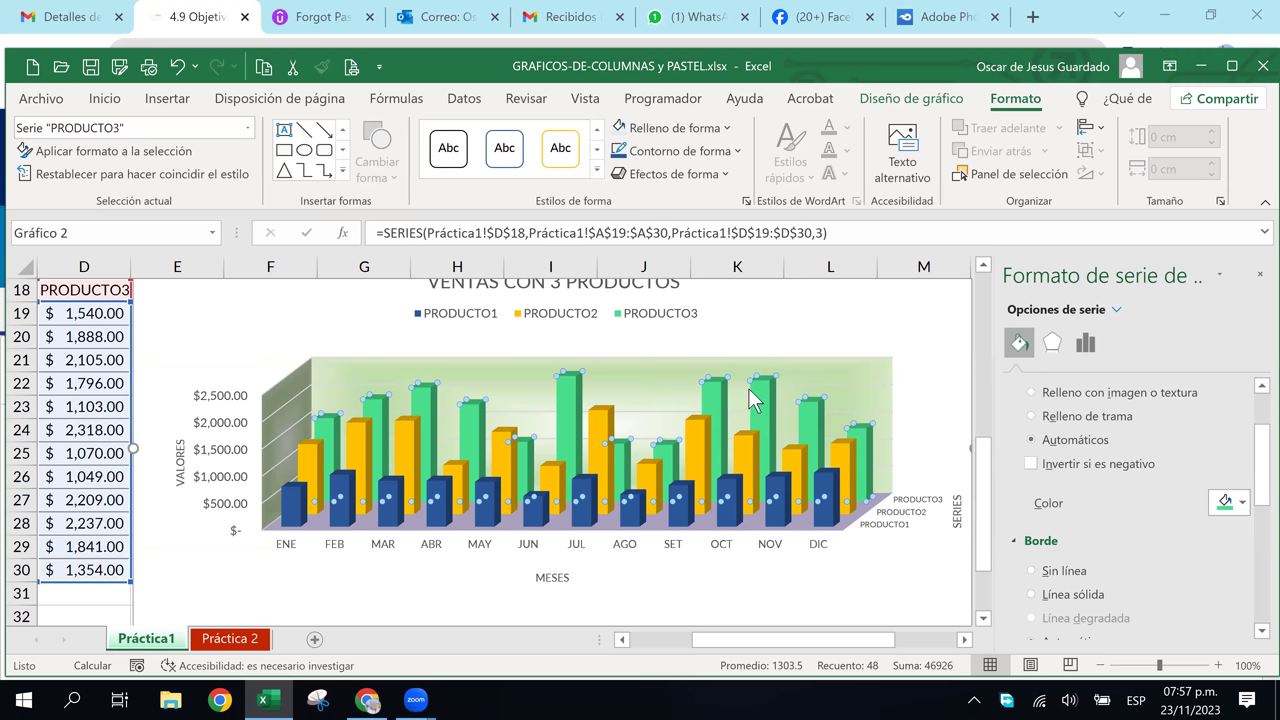
pyautogui.click(816, 482)
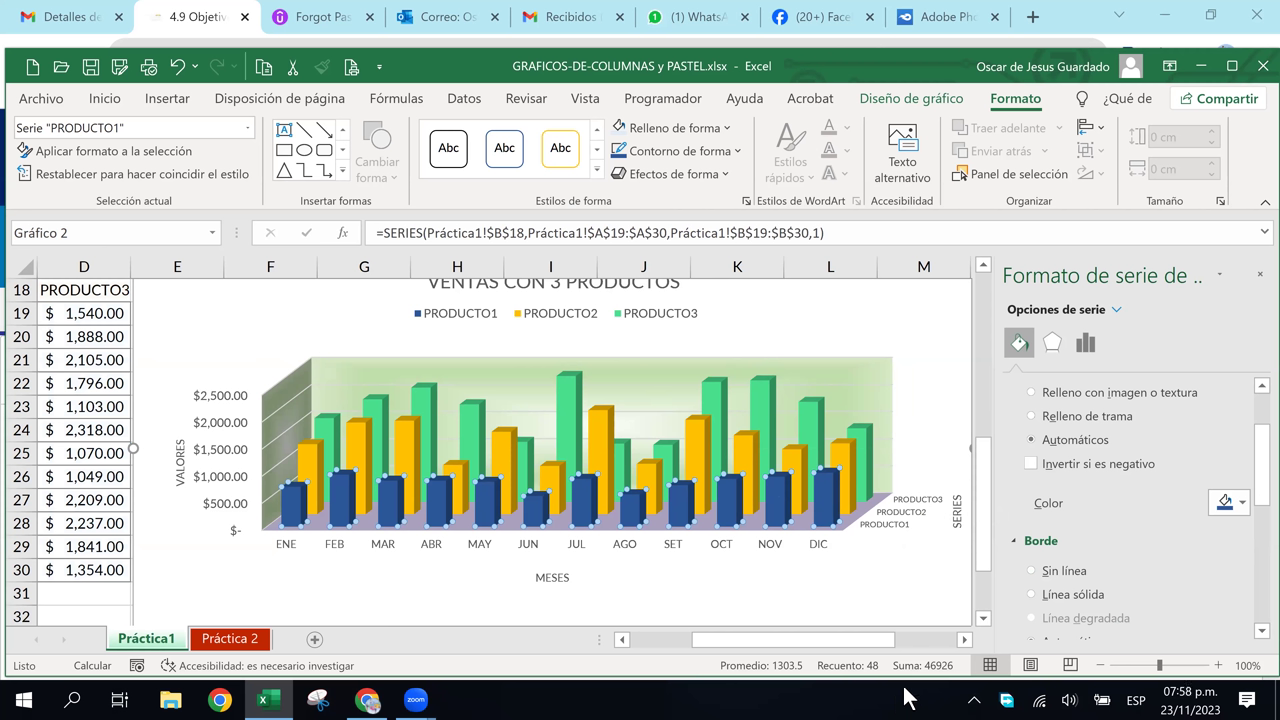
pyautogui.click(1084, 346)
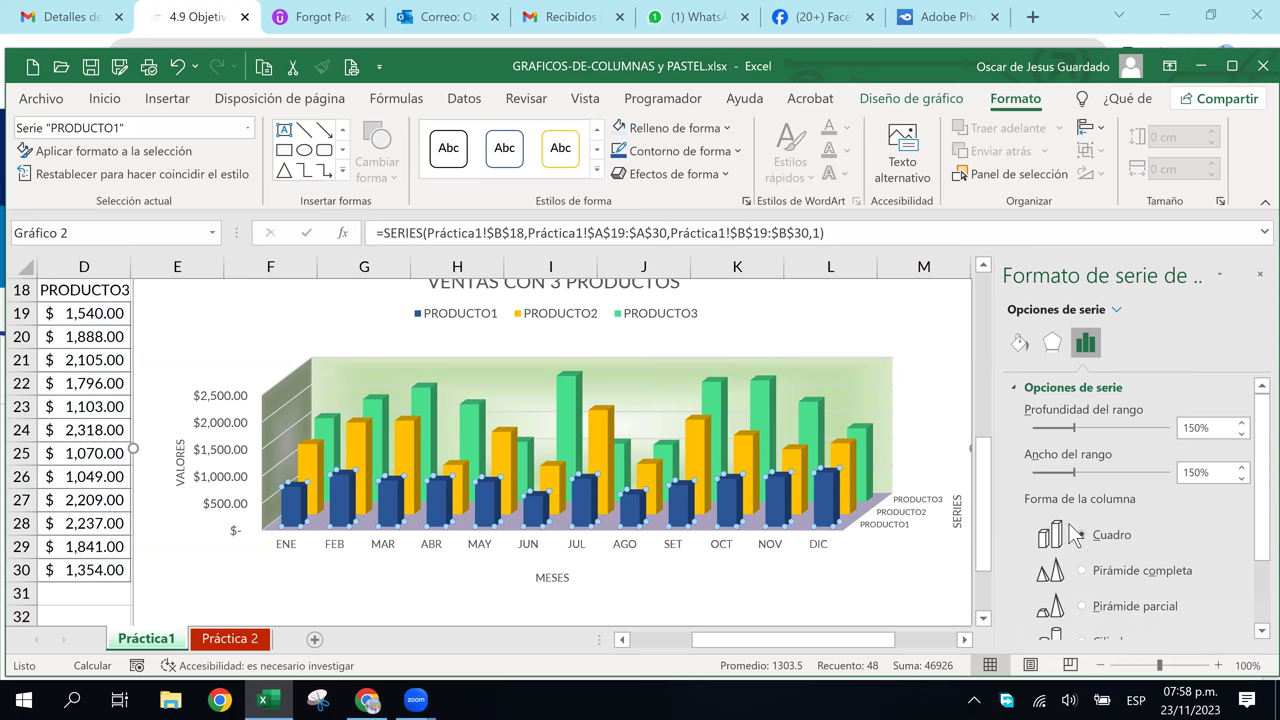
pyautogui.scroll(-1, 1115, 603)
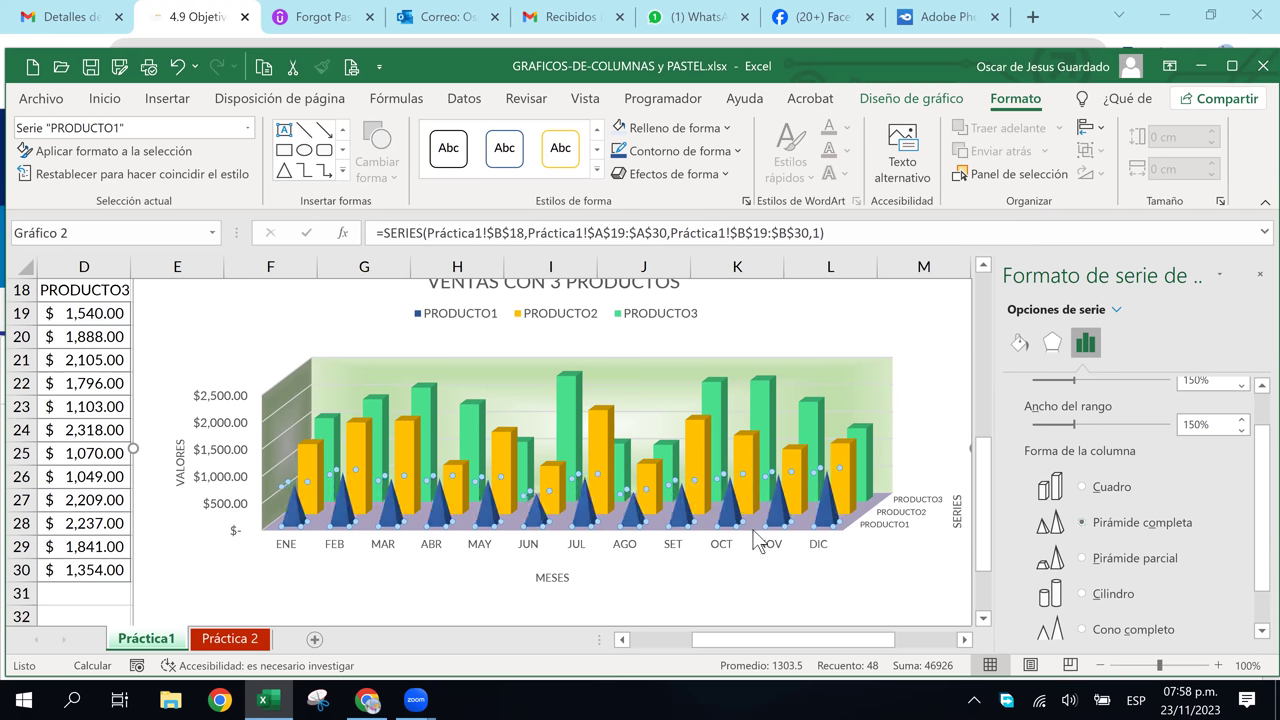
pyautogui.click(698, 437)
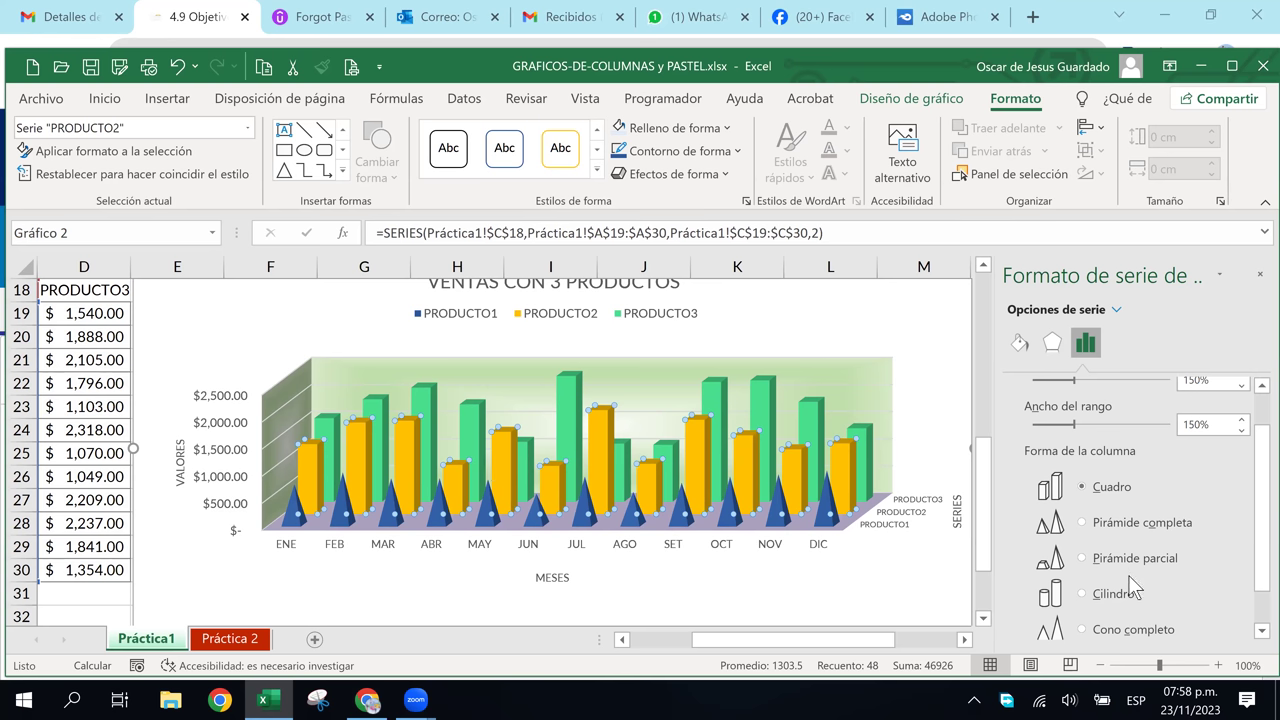
pyautogui.scroll(-1, 1130, 576)
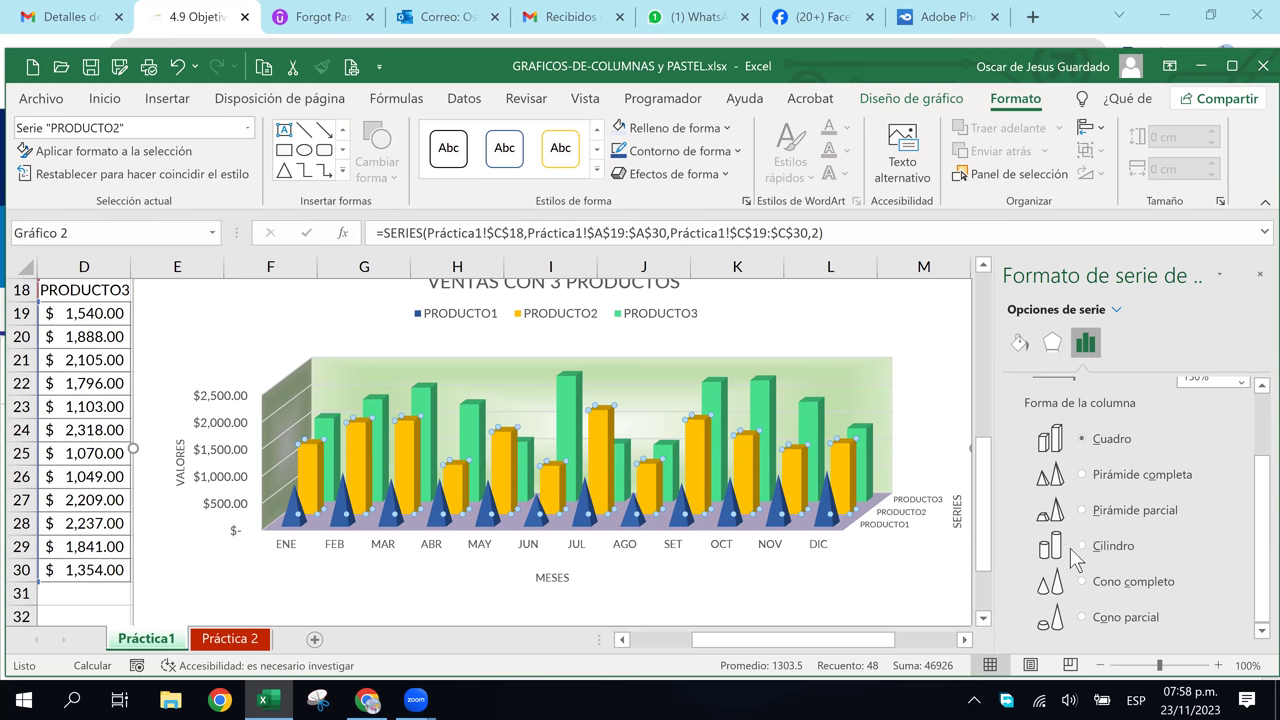
pyautogui.click(1091, 547)
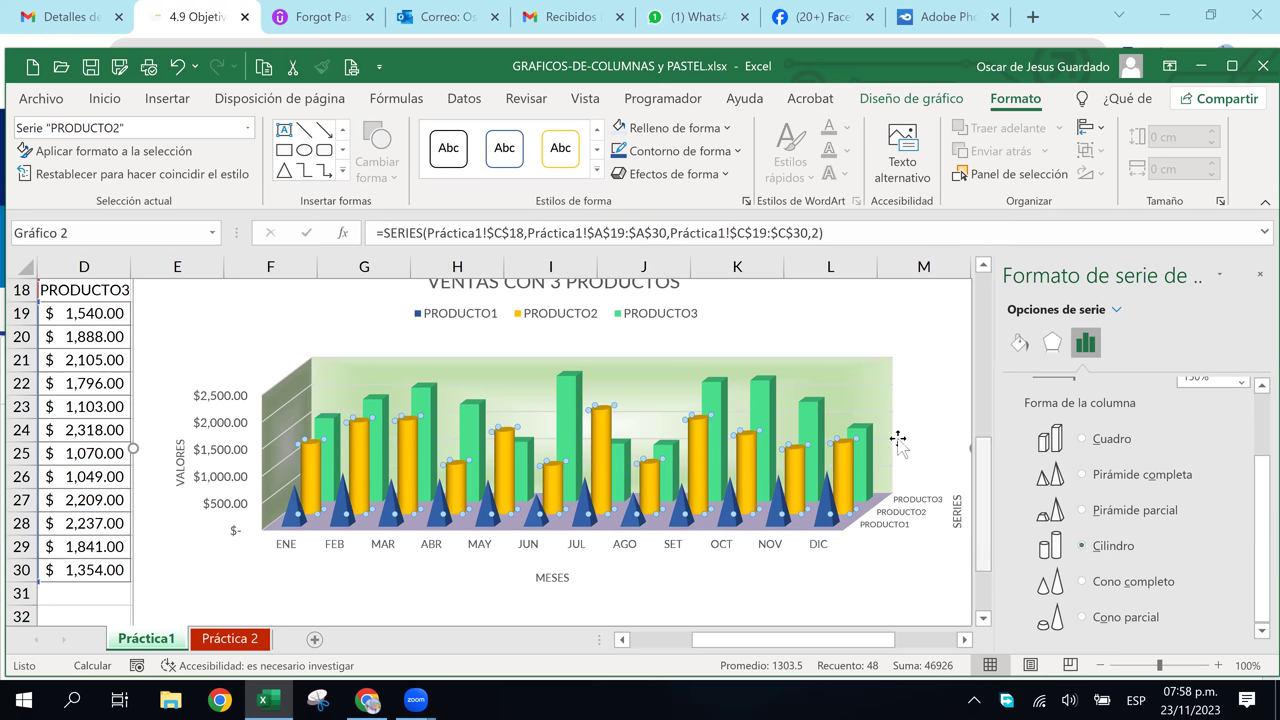
# Give the PRODUCTO3 series a partial pyramid column shape, then select the side walls
pyautogui.click(772, 393)
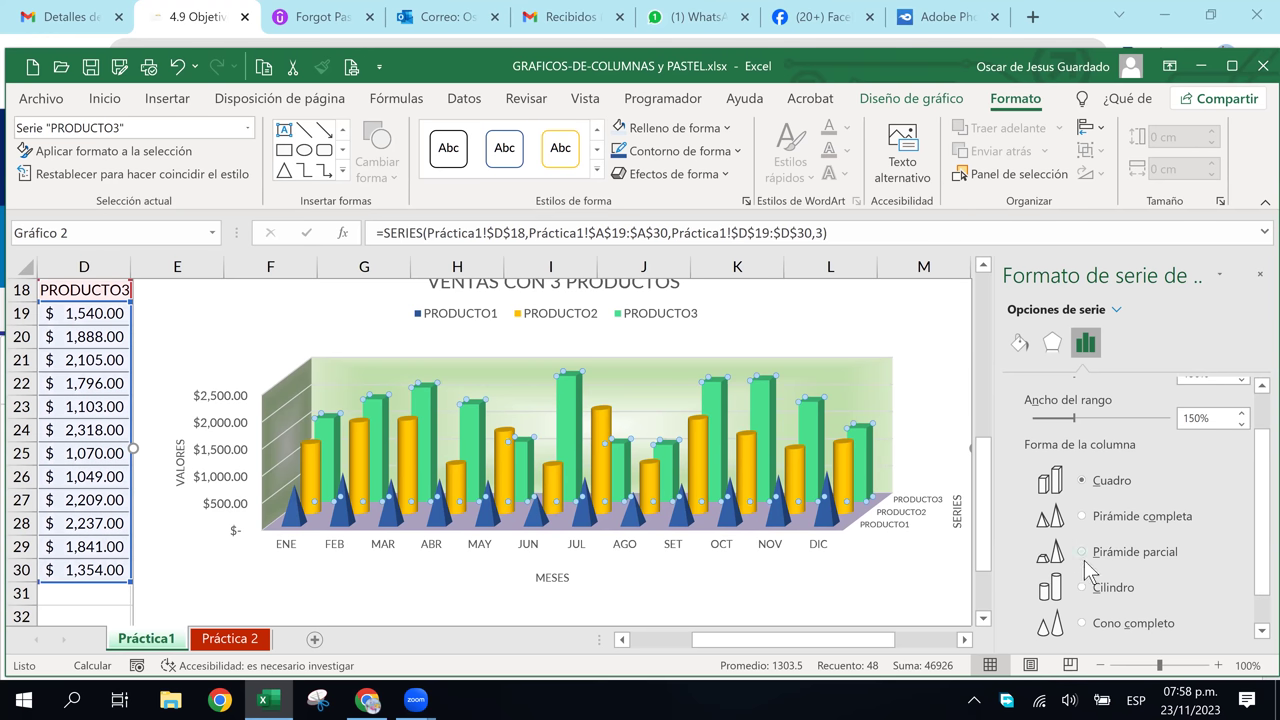
pyautogui.scroll(1, 1084, 560)
pyautogui.scroll(-2, 1084, 580)
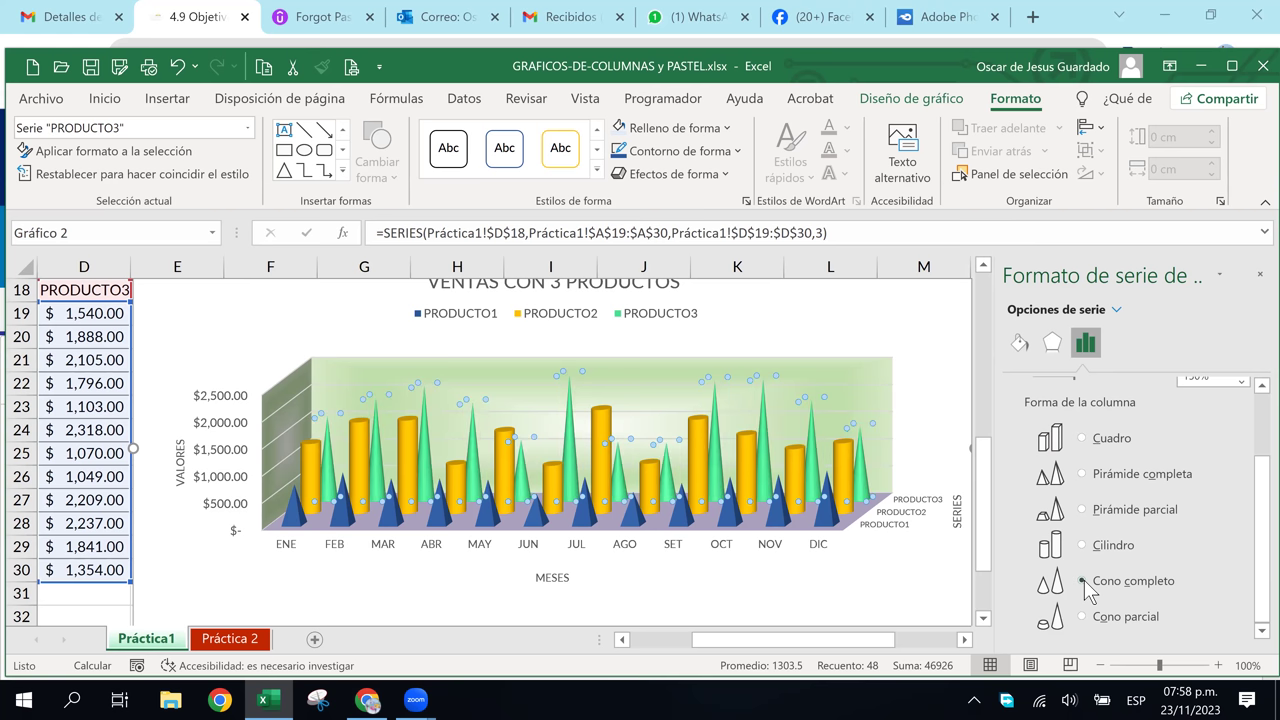
pyautogui.click(1083, 509)
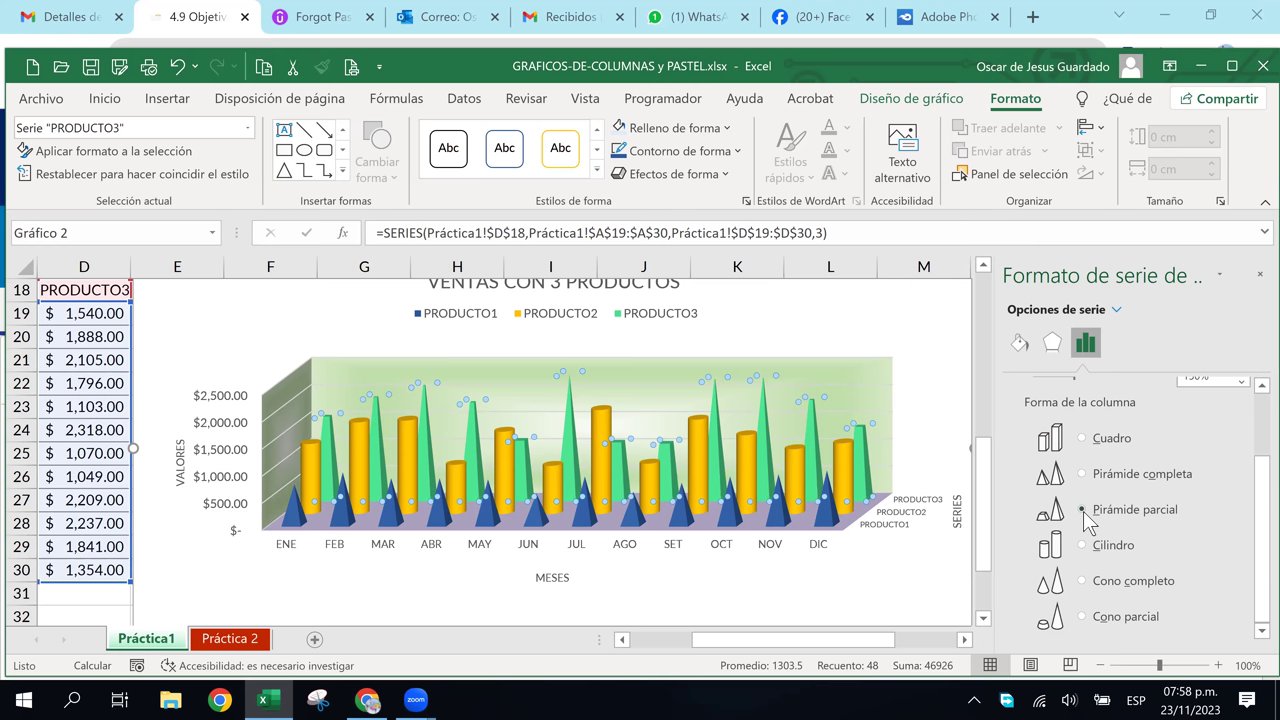
pyautogui.click(847, 367)
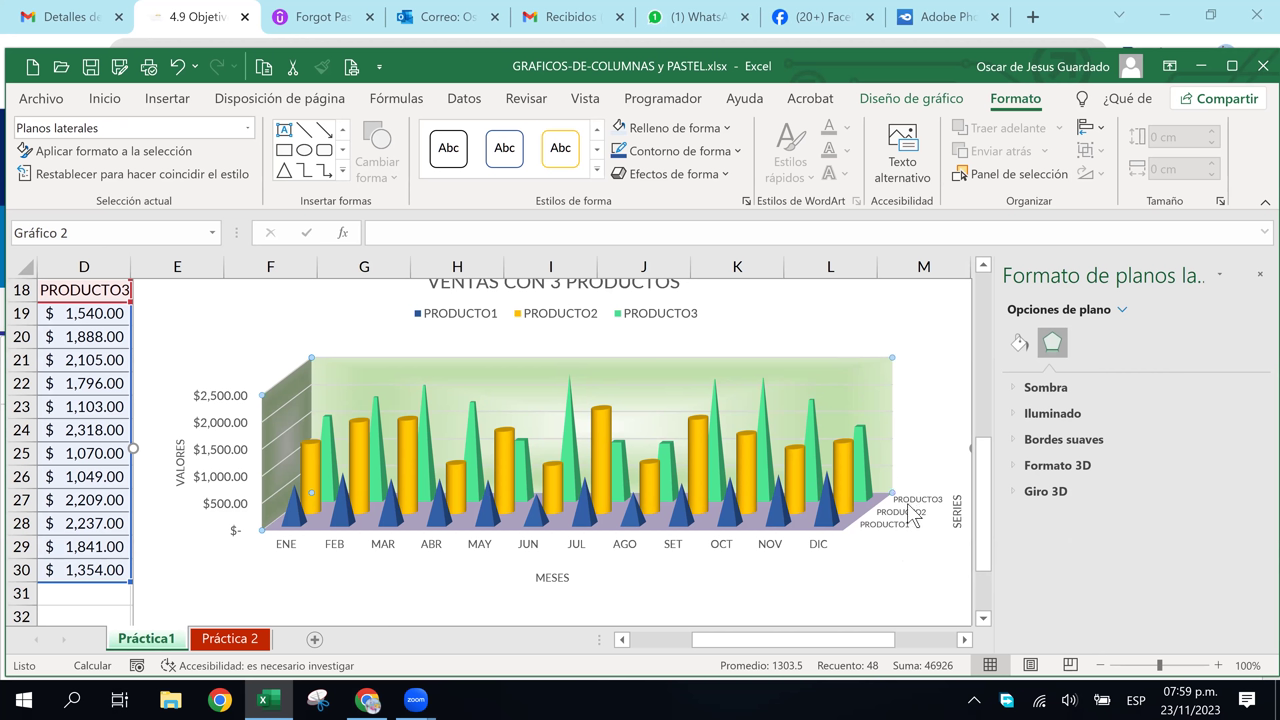
# Select the chart's side walls and switch their fill to Picture or texture fill
pyautogui.moveTo(866, 639)
pyautogui.mouseDown()
pyautogui.moveTo(899, 645)
pyautogui.moveTo(896, 630)
pyautogui.mouseUp()
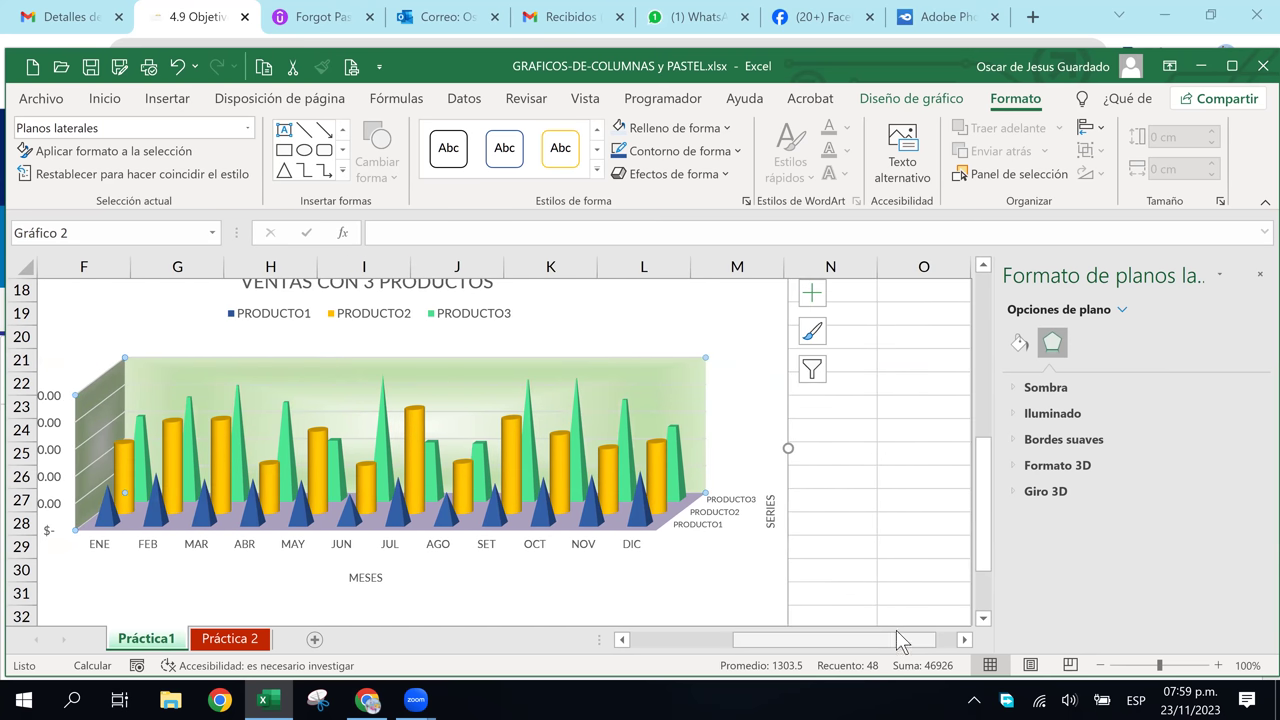
pyautogui.click(690, 367)
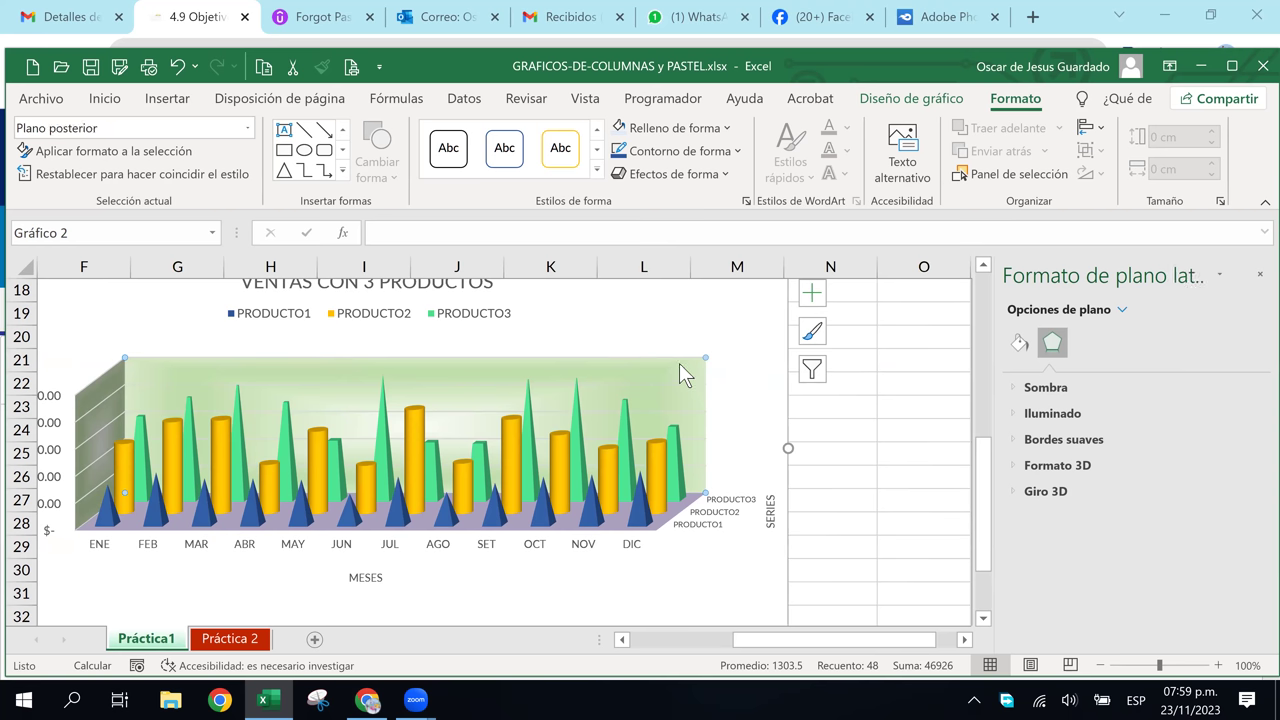
pyautogui.click(699, 369)
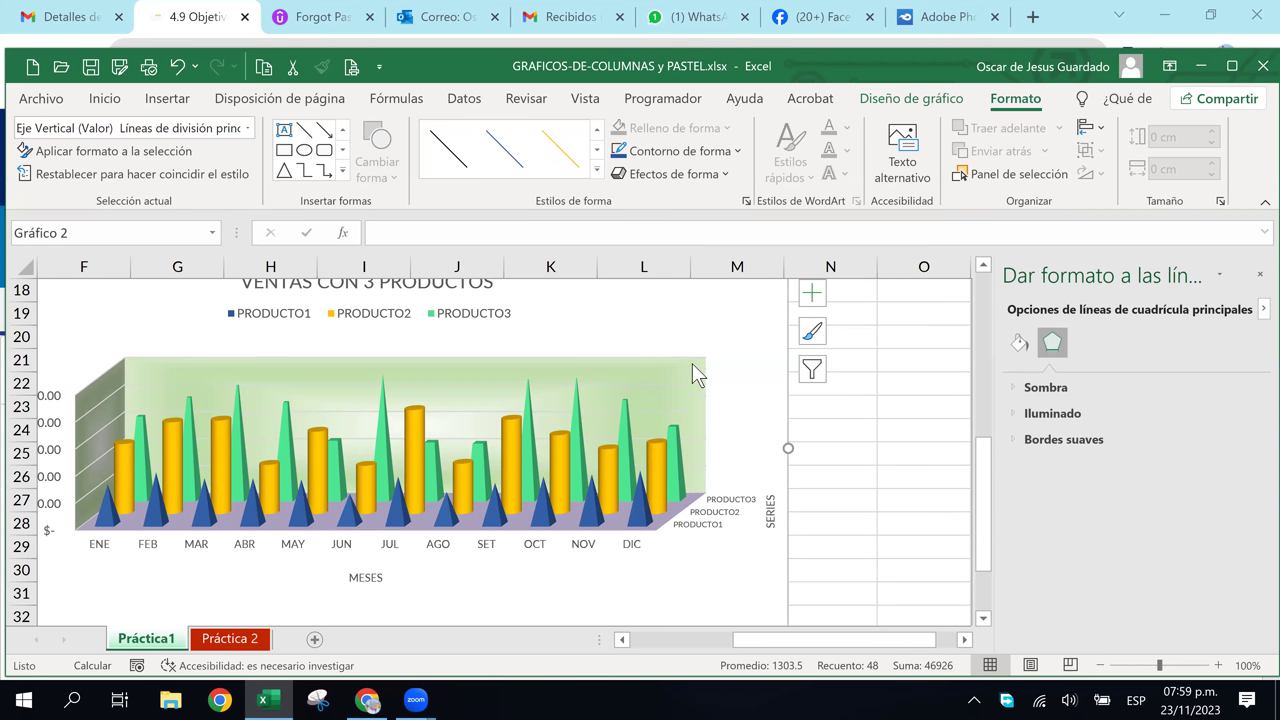
pyautogui.click(157, 366)
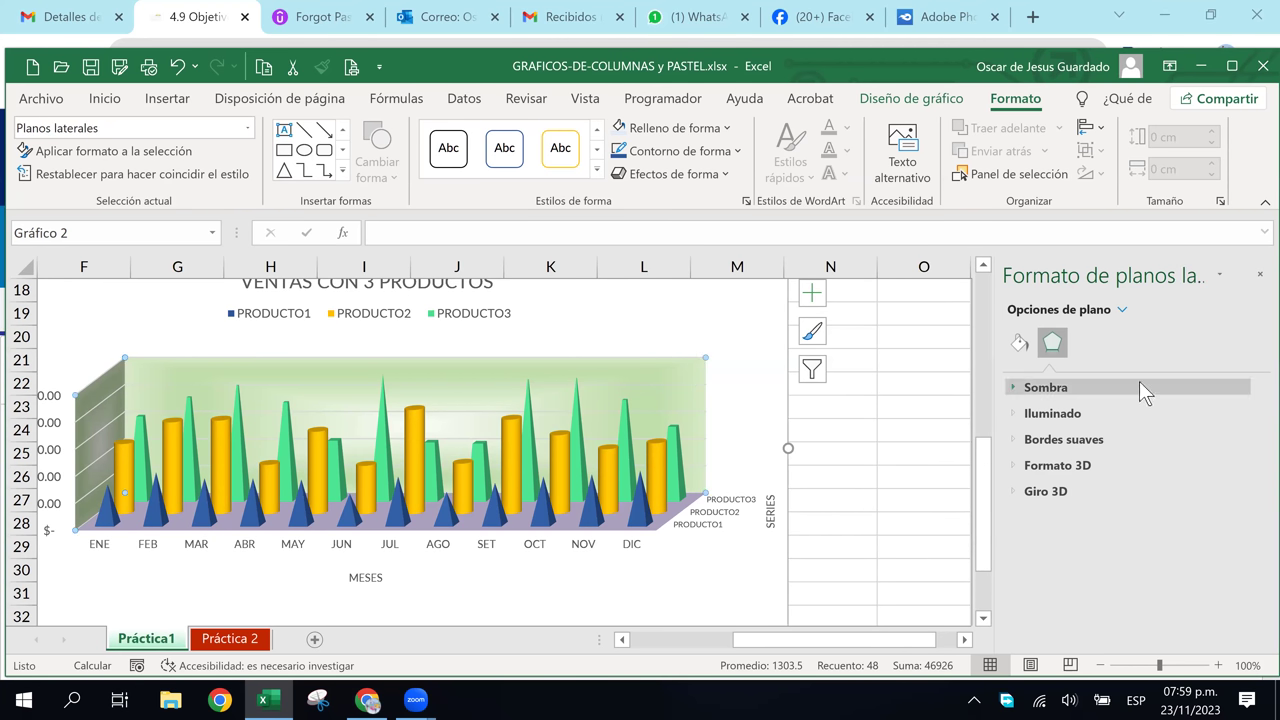
pyautogui.click(1019, 342)
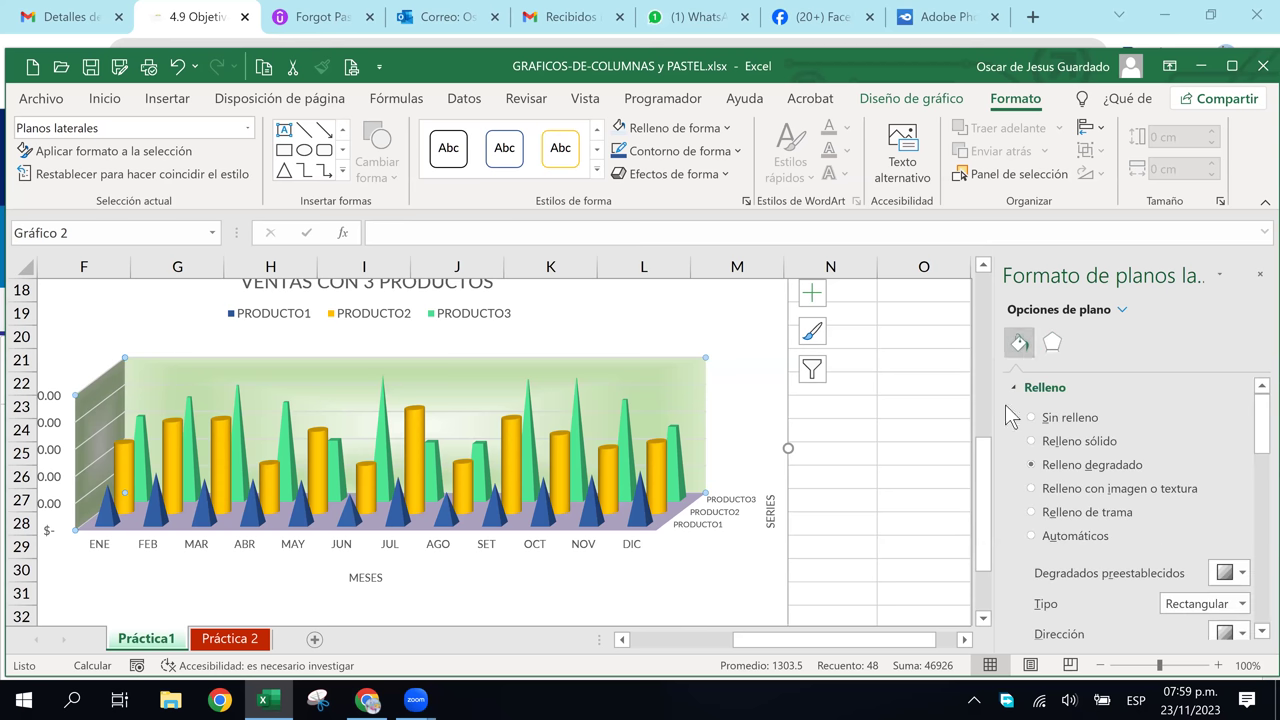
pyautogui.click(1170, 490)
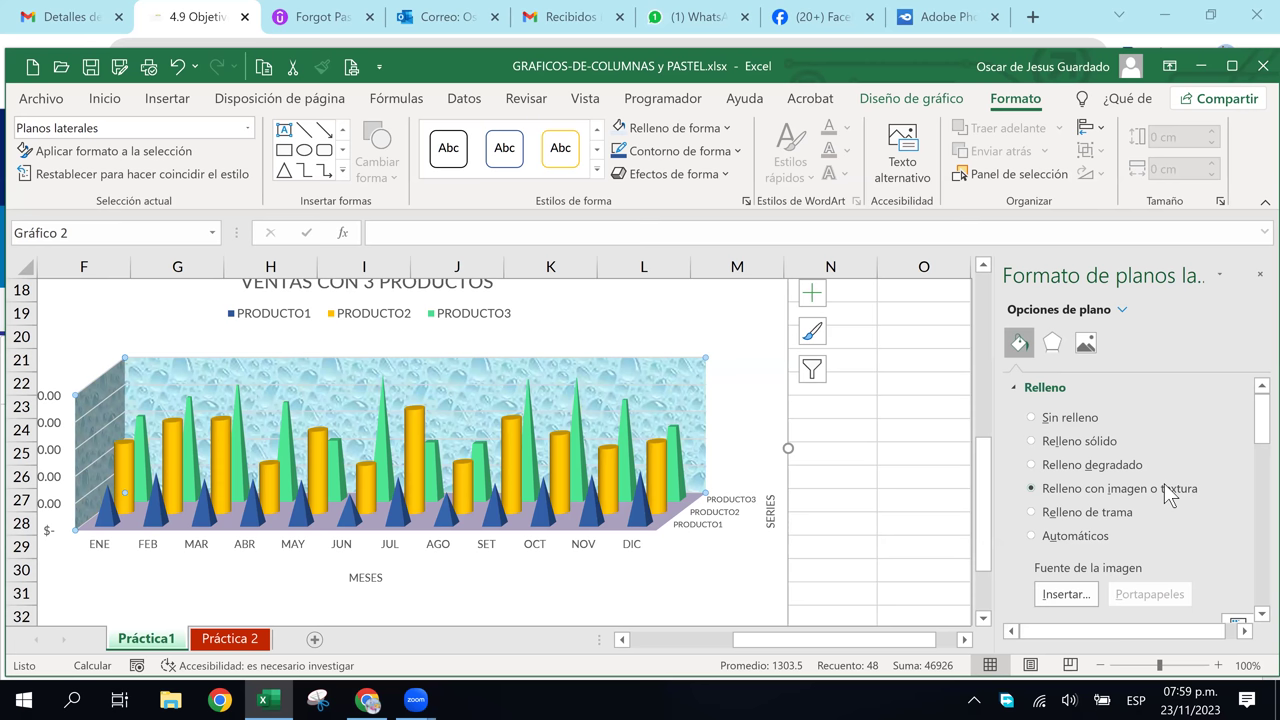
# Insert an online Playa photo of open sea and sky as the side-wall picture fill
pyautogui.click(1084, 602)
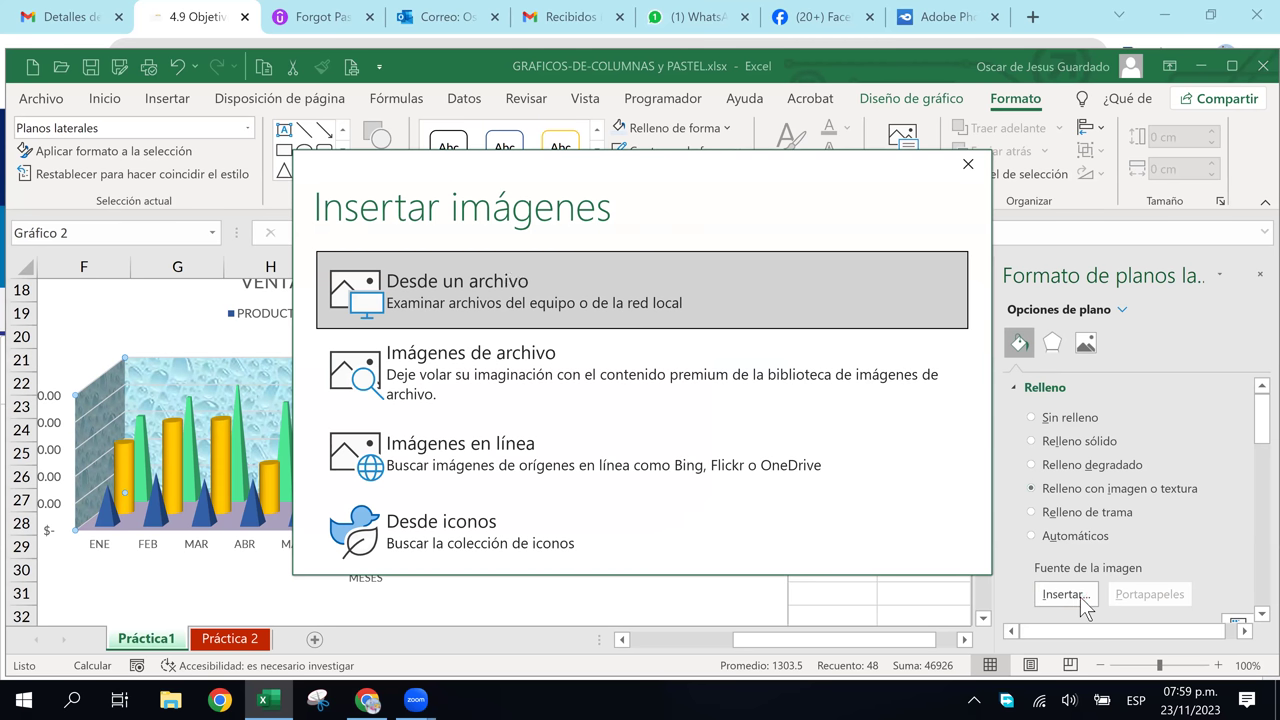
pyautogui.click(420, 455)
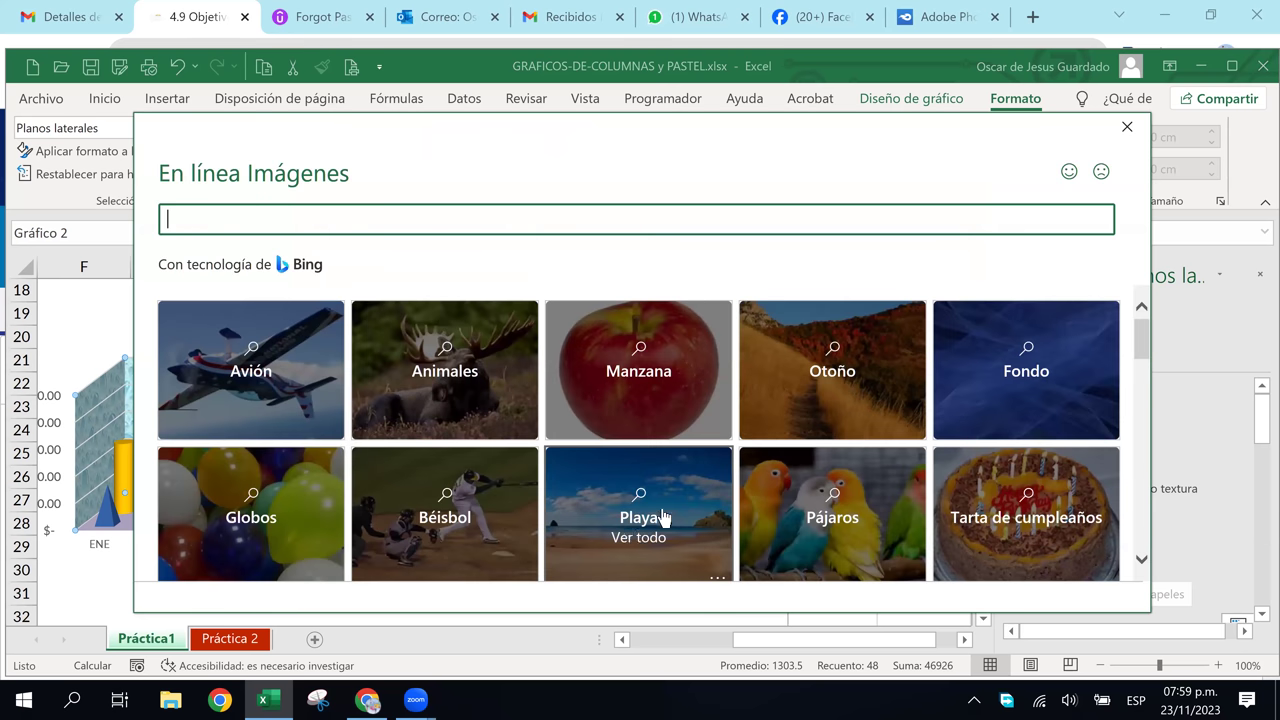
pyautogui.click(661, 515)
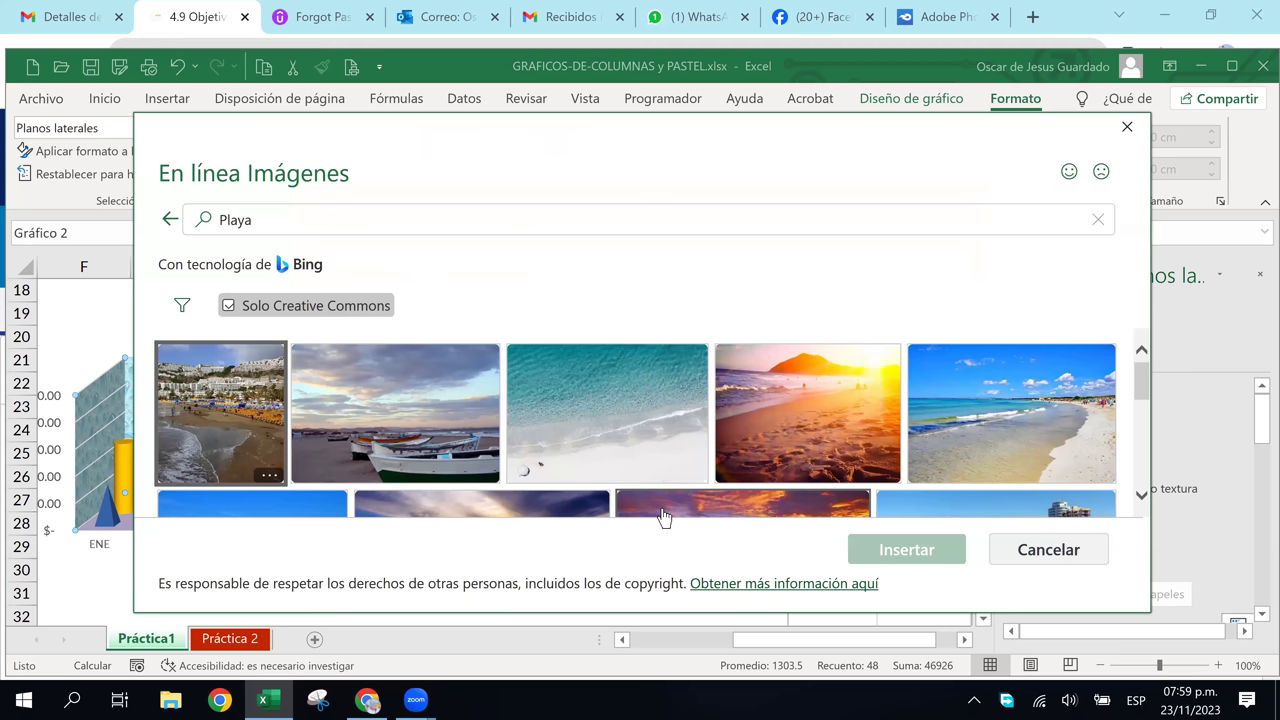
pyautogui.scroll(-2, 529, 365)
pyautogui.scroll(-1, 529, 365)
pyautogui.scroll(-1, 529, 365)
pyautogui.scroll(-1, 529, 365)
pyautogui.scroll(-1, 530, 367)
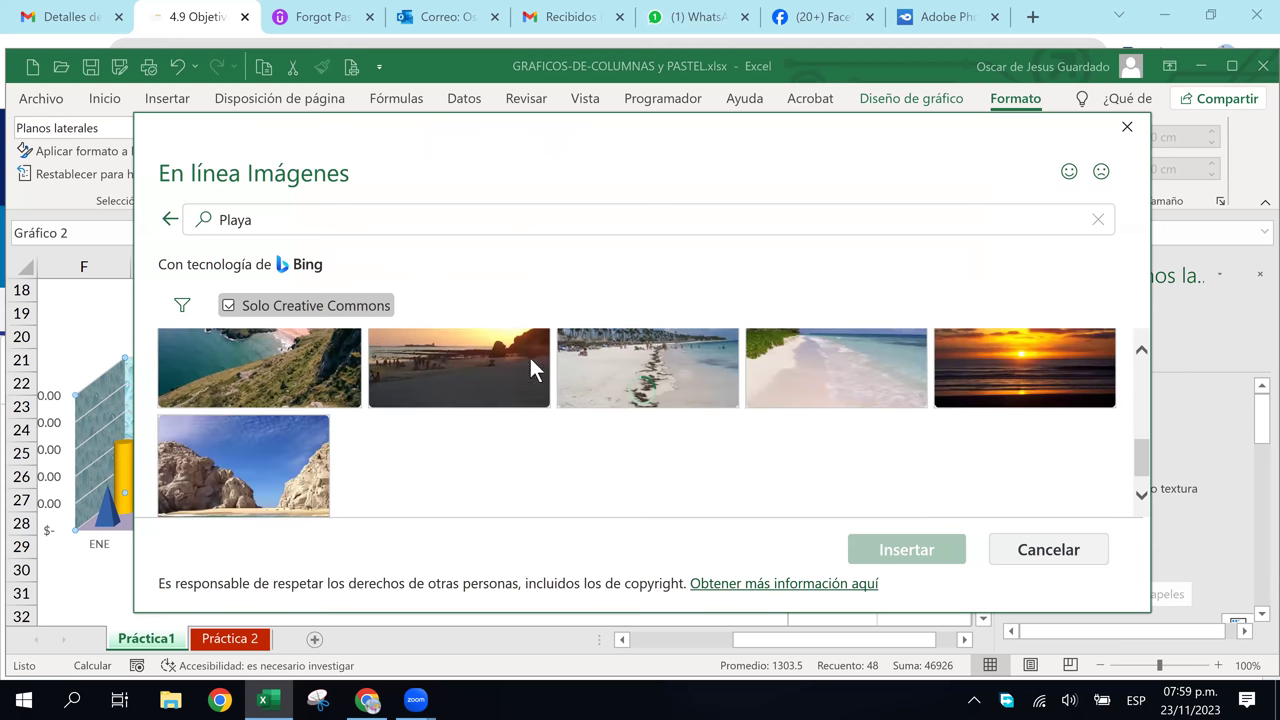
pyautogui.click(474, 380)
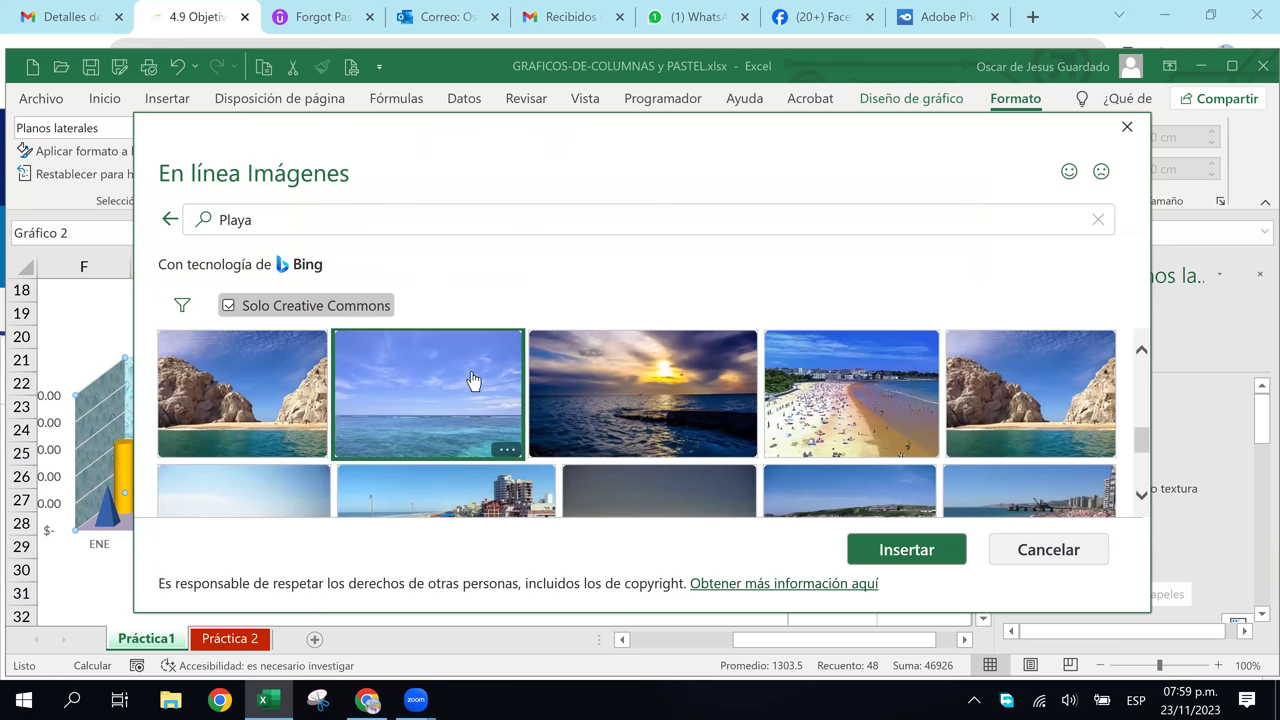
pyautogui.click(930, 560)
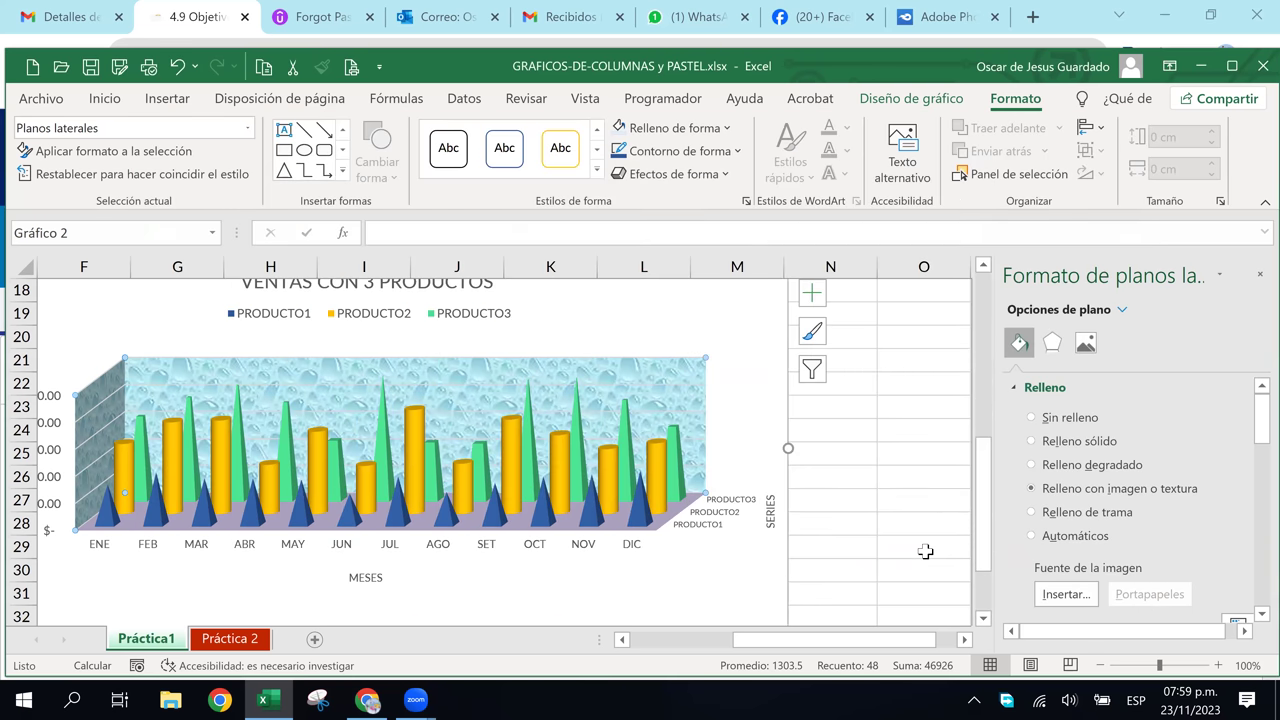
pyautogui.click(896, 458)
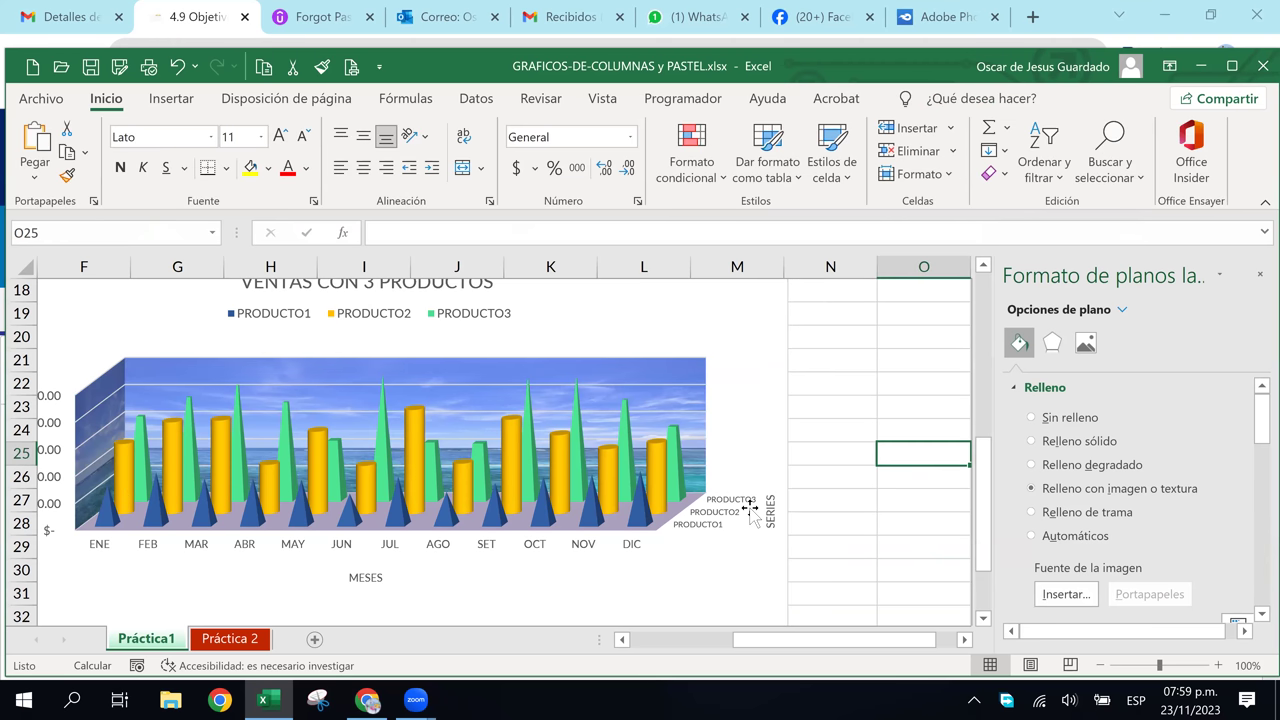
pyautogui.click(621, 640)
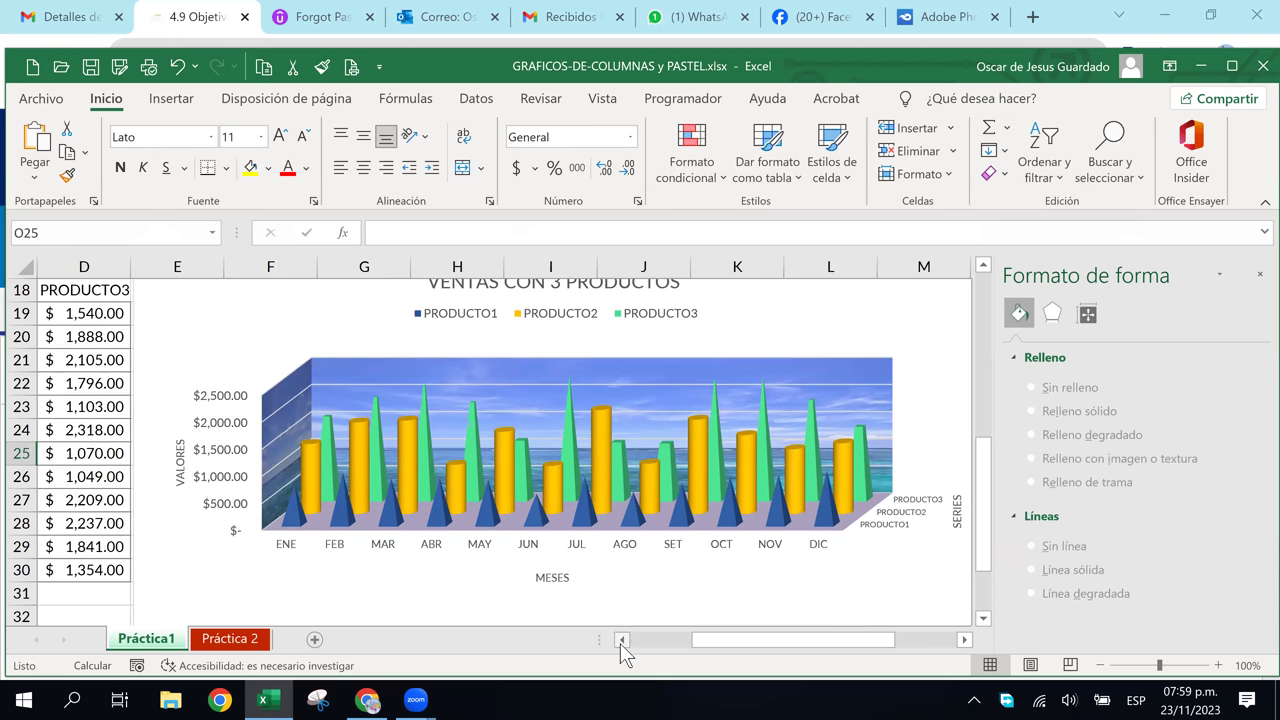
pyautogui.keyDown('ctrl'); pyautogui.scroll(-2, 658, 555); pyautogui.keyUp('ctrl')
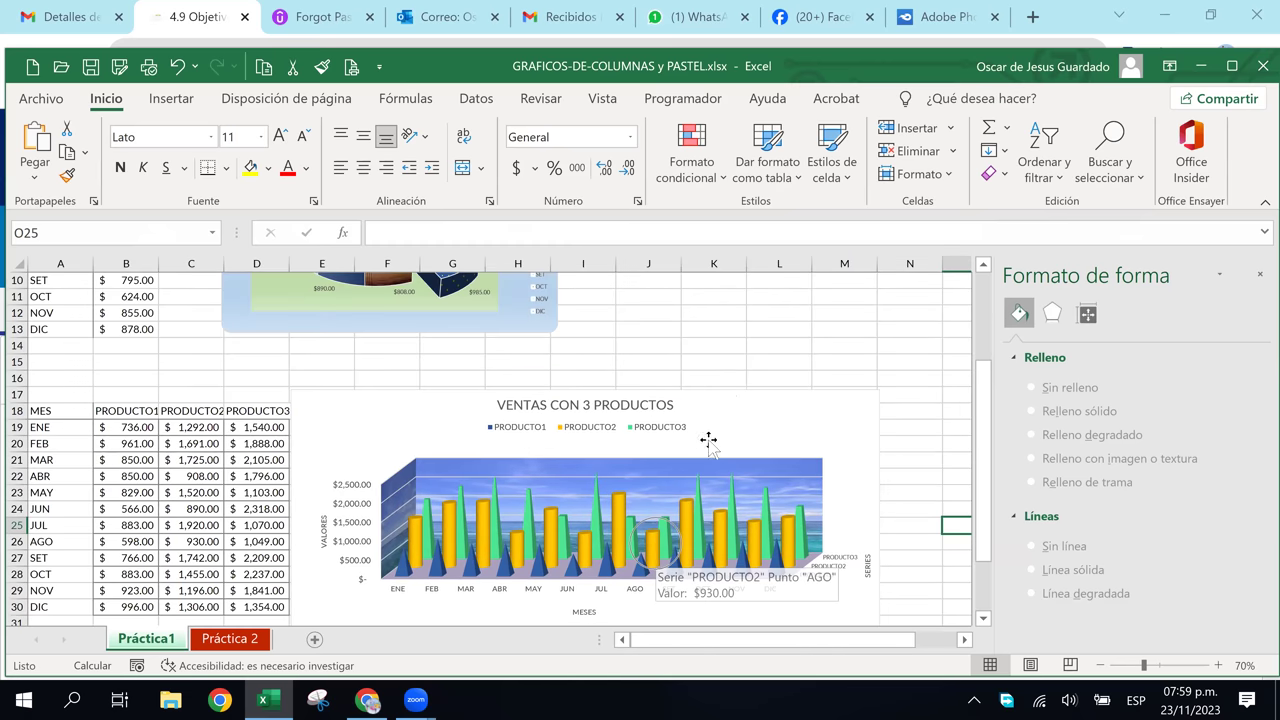
pyautogui.click(722, 331)
pyautogui.scroll(-2, 787, 460)
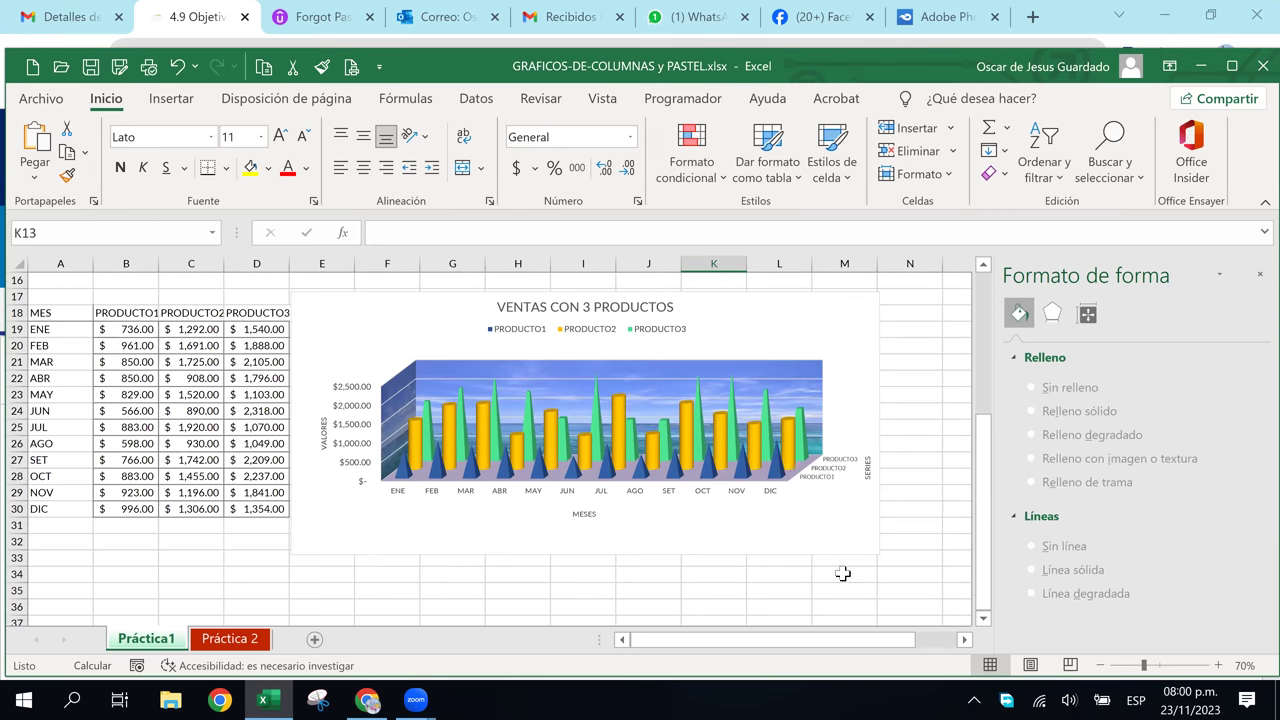
pyautogui.scroll(1, 700, 480)
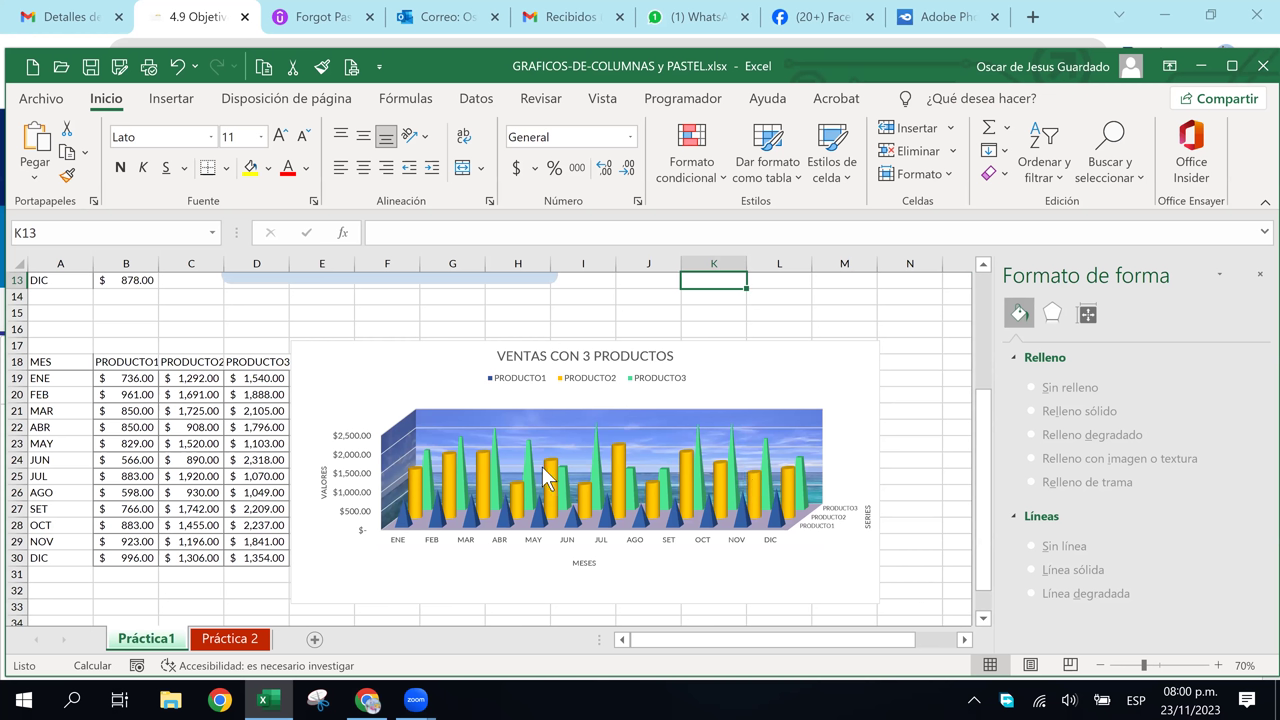
pyautogui.click(372, 312)
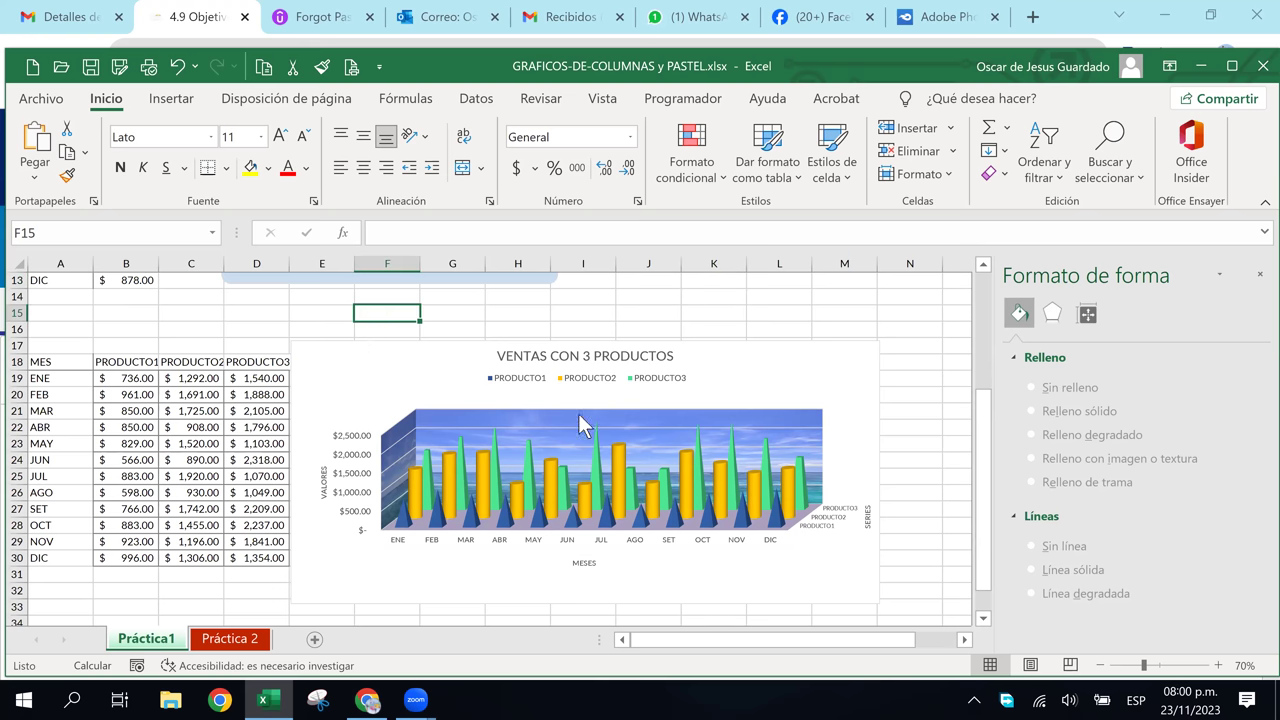
pyautogui.scroll(1, 590, 420)
pyautogui.scroll(3, 614, 410)
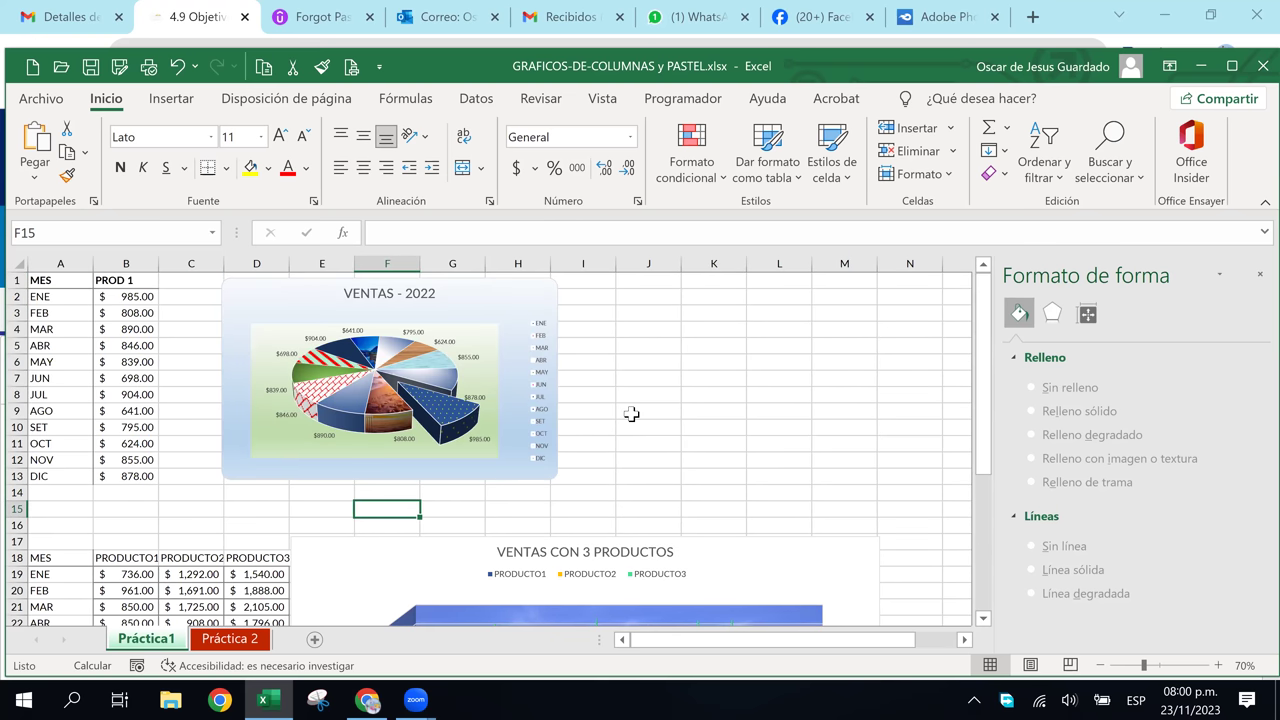
pyautogui.scroll(-1, 631, 413)
pyautogui.scroll(-3, 631, 413)
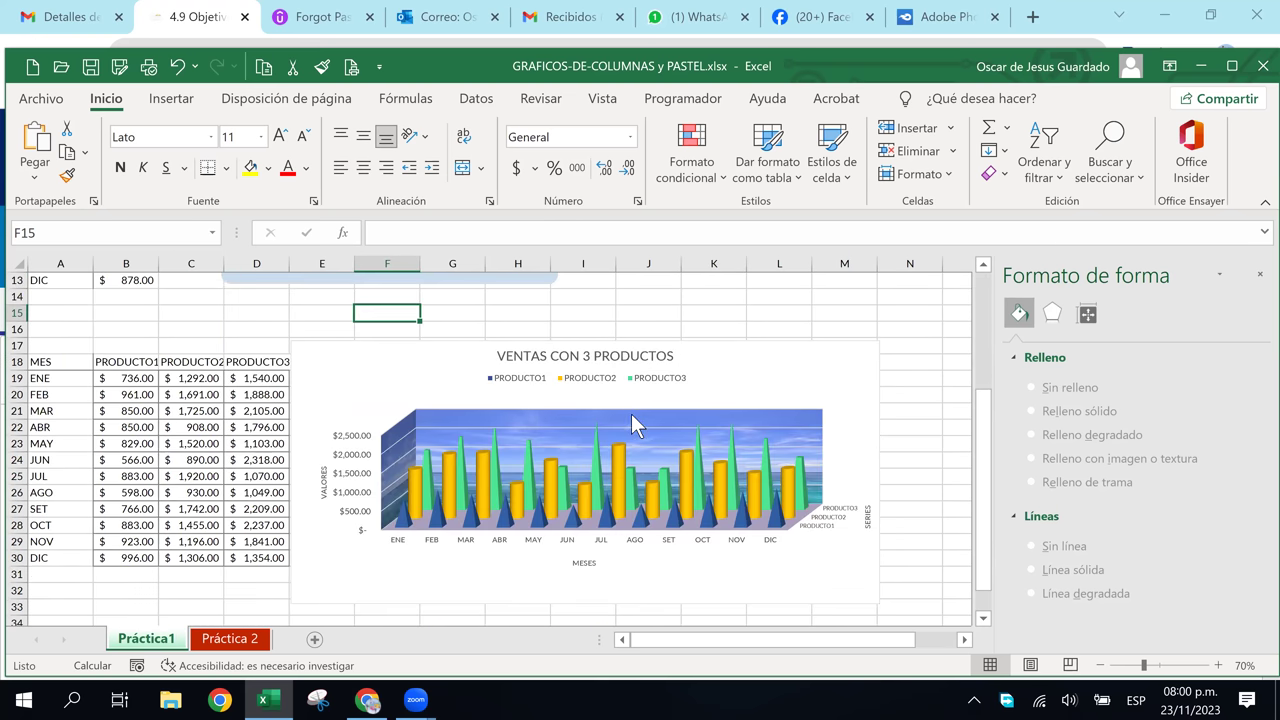
pyautogui.click(917, 360)
pyautogui.click(856, 318)
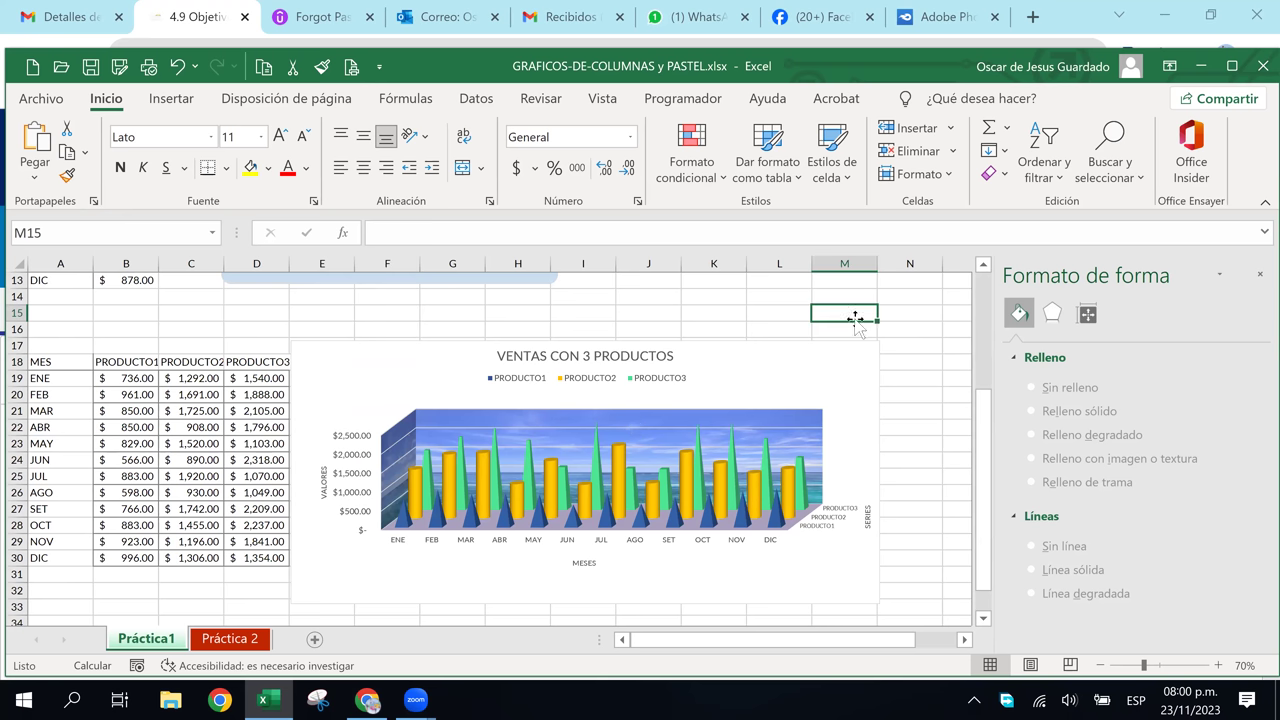
pyautogui.click(900, 343)
pyautogui.click(800, 314)
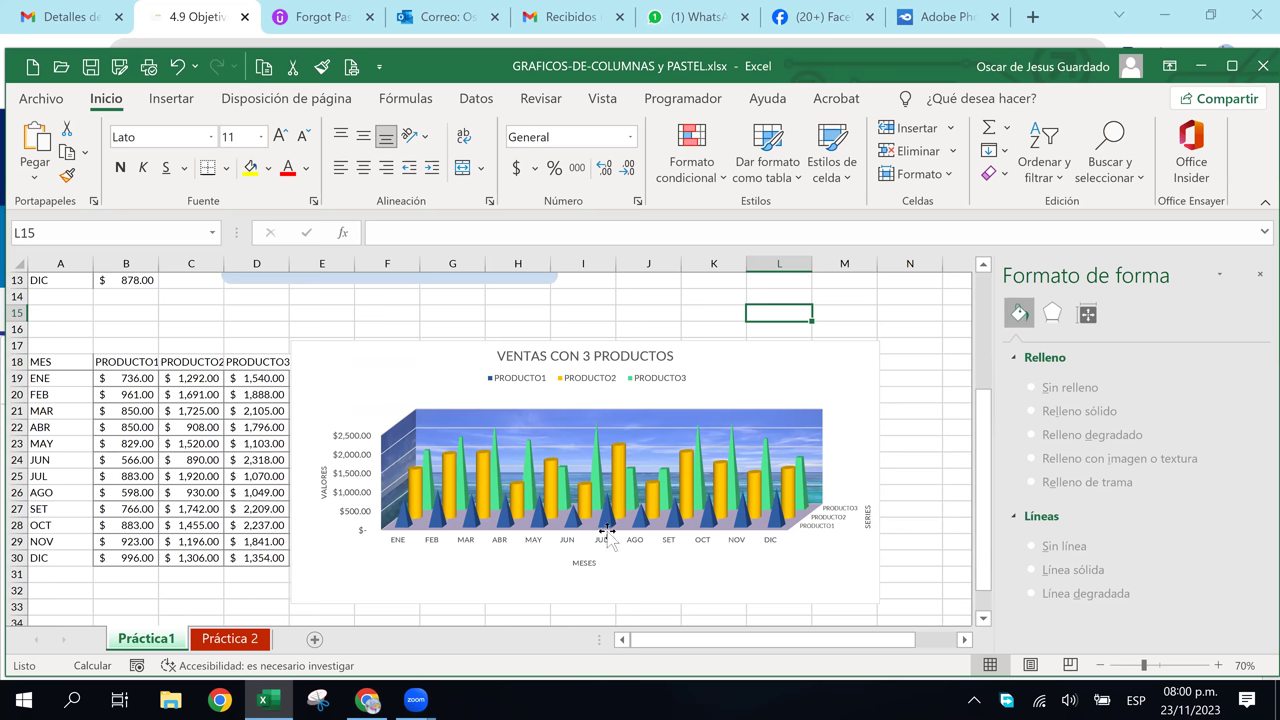
pyautogui.click(258, 640)
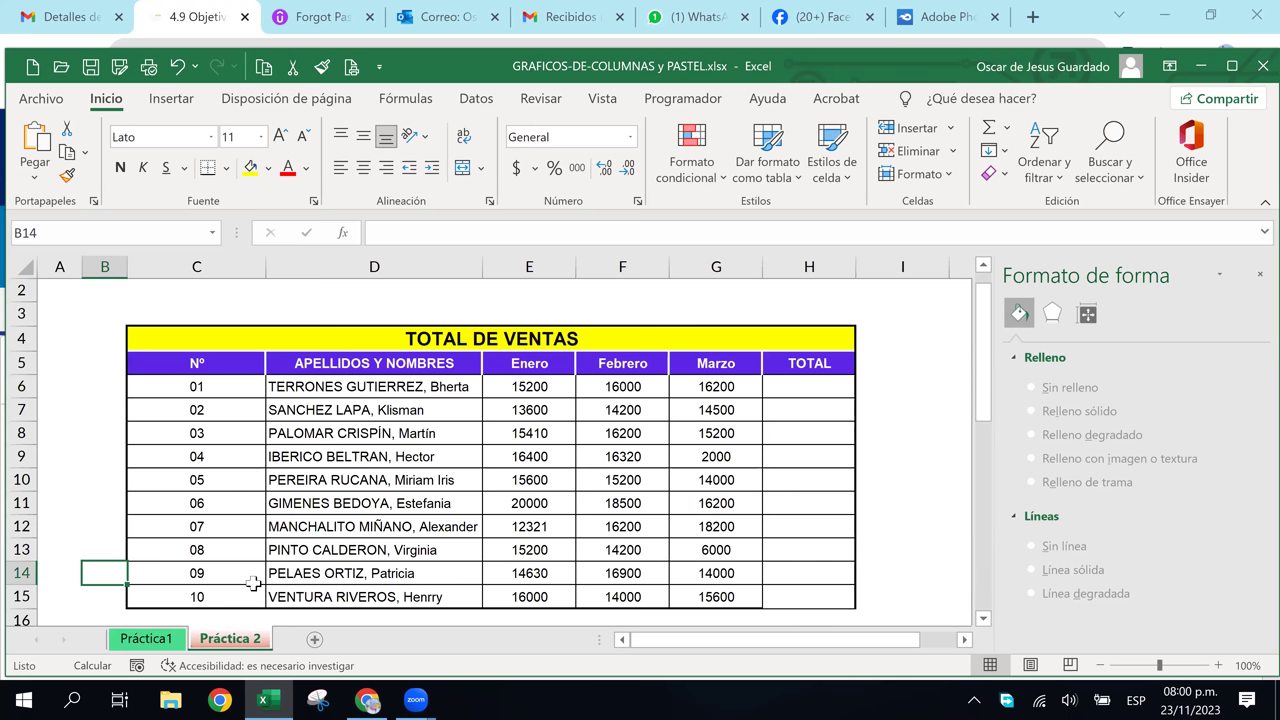
pyautogui.click(163, 642)
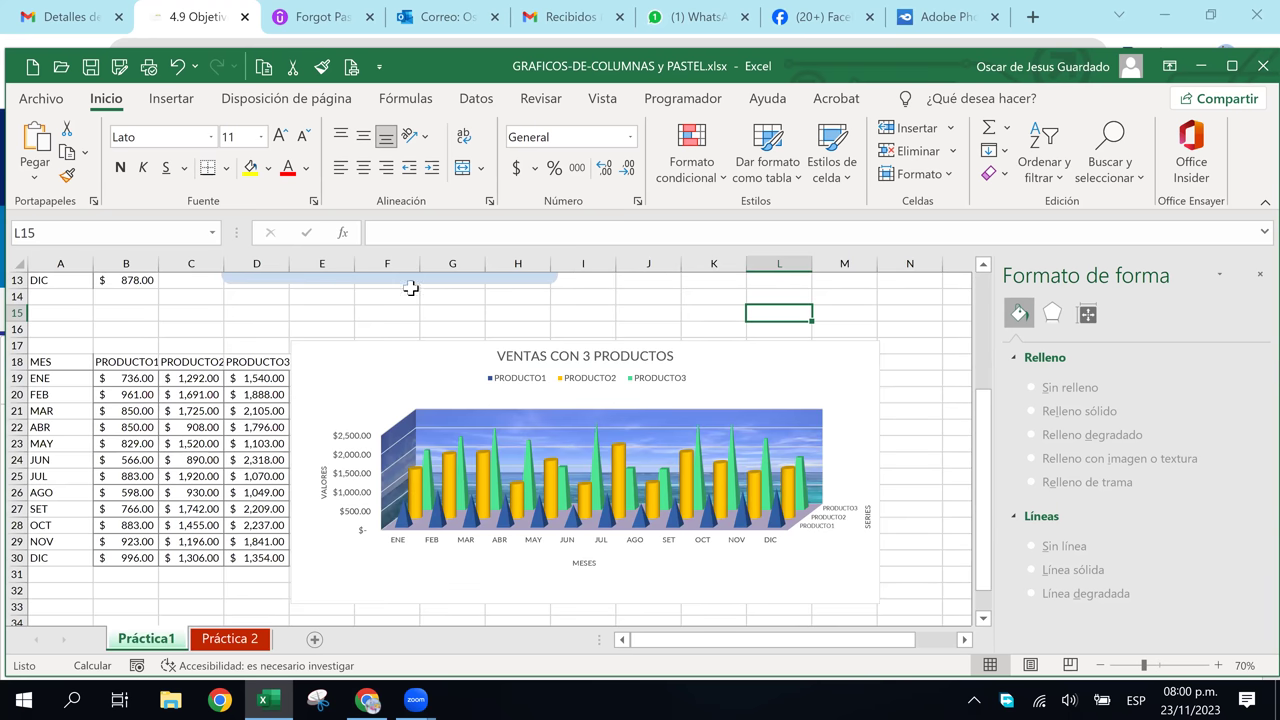
pyautogui.click(316, 315)
pyautogui.click(232, 312)
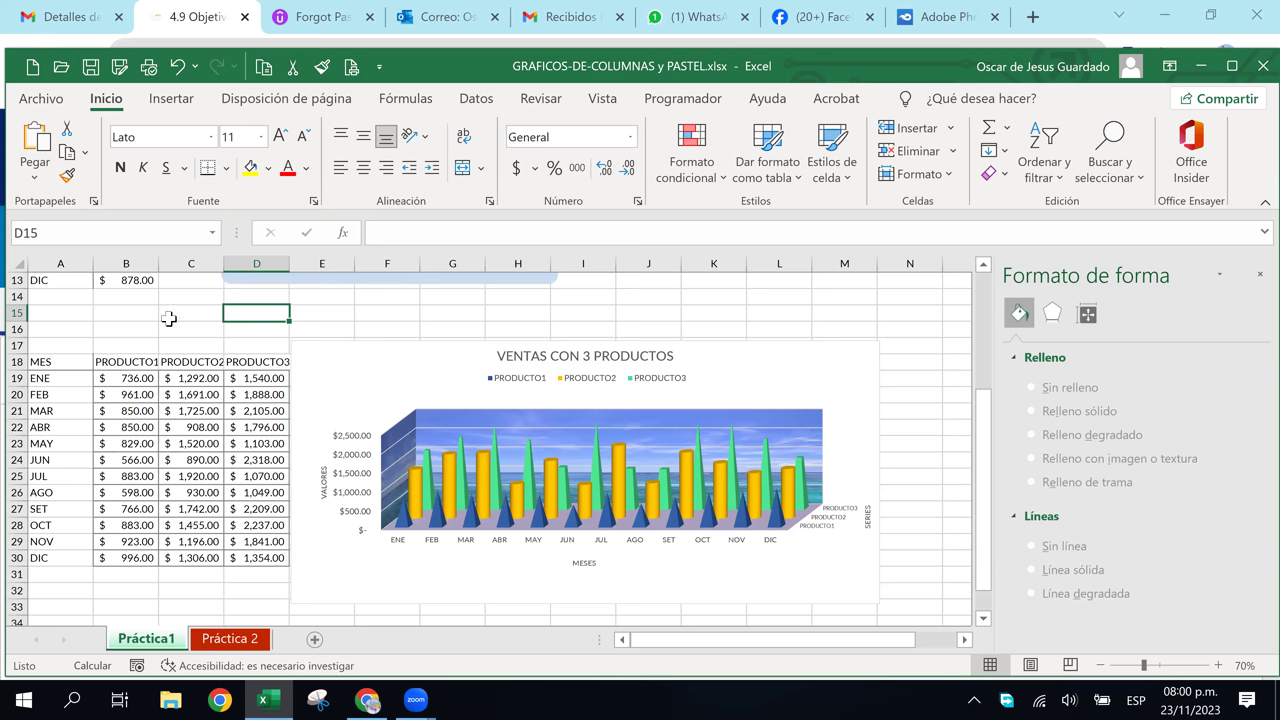
pyautogui.click(168, 316)
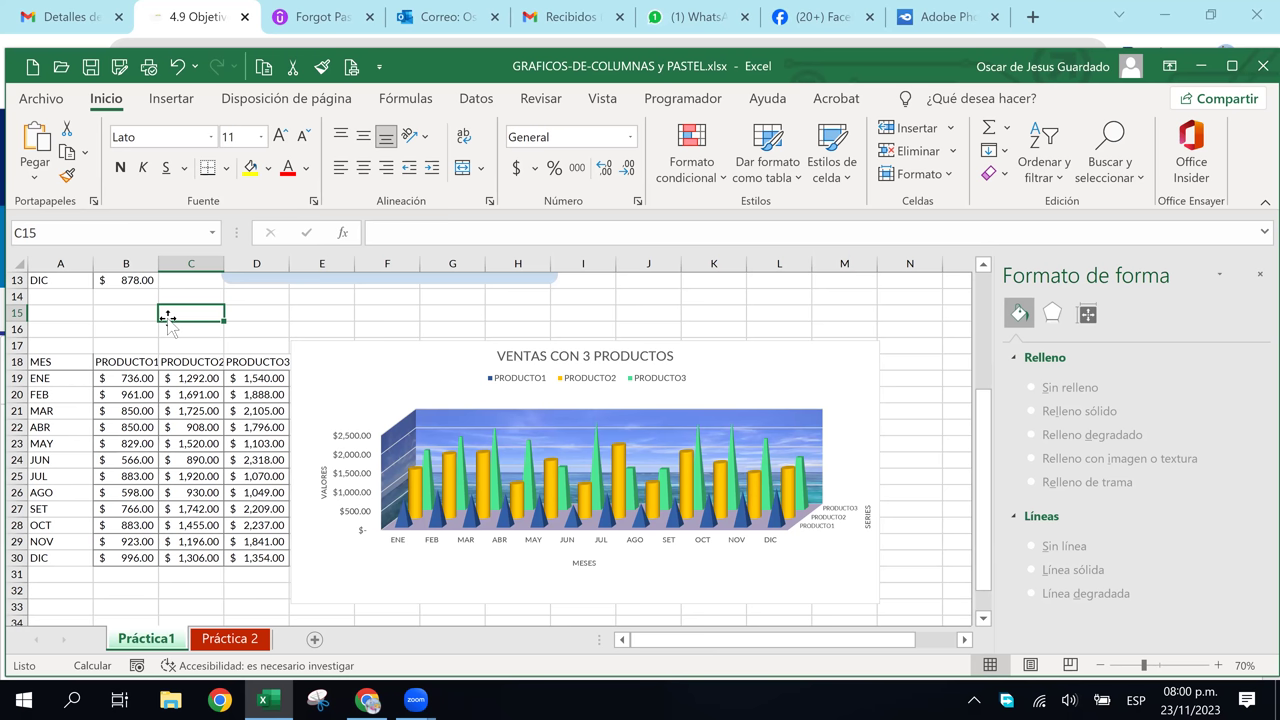
pyautogui.click(886, 315)
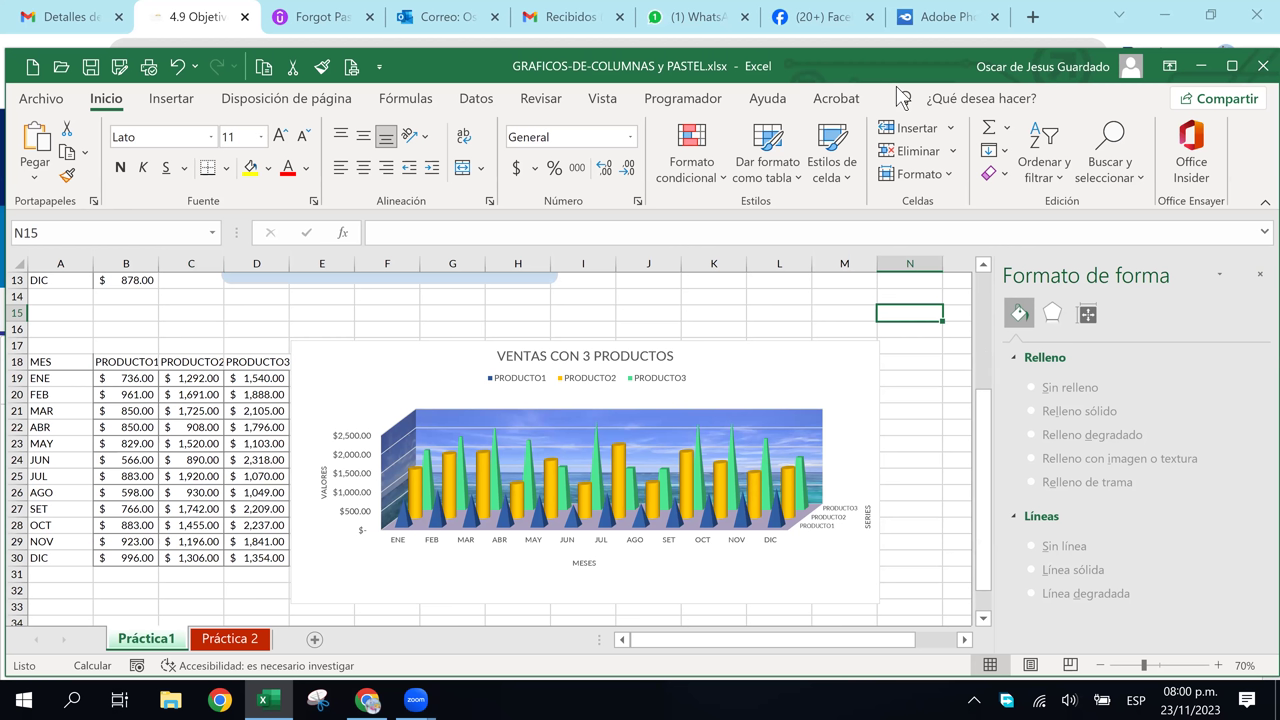